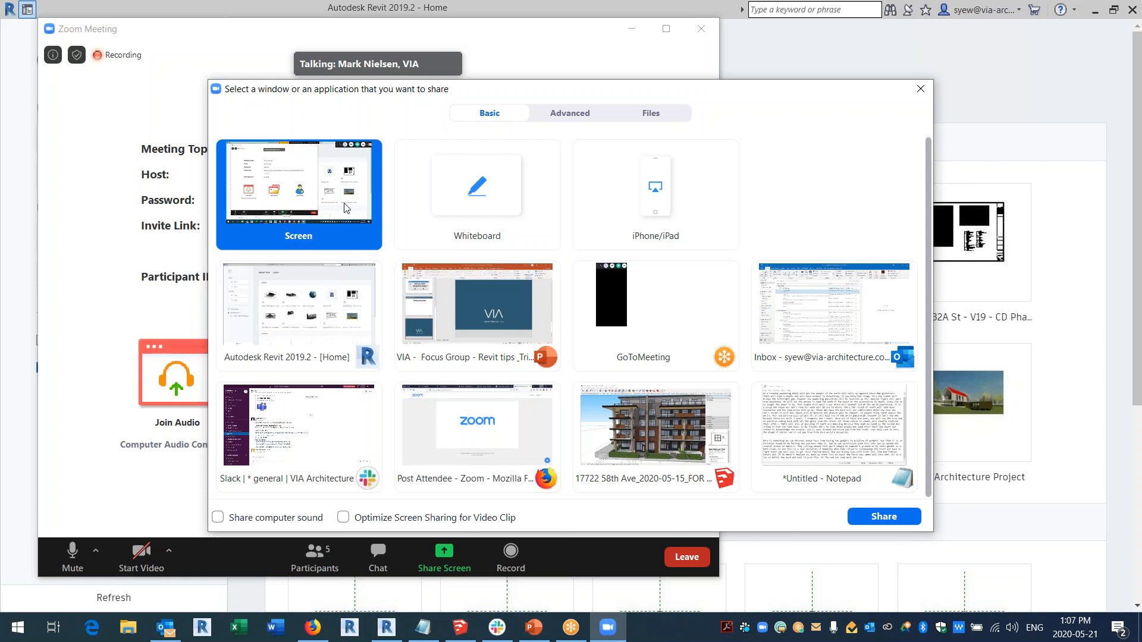
Share the whole screen in the Zoom meeting and open the Christ Church Cathedral project in Revit.
left_click(879, 517)
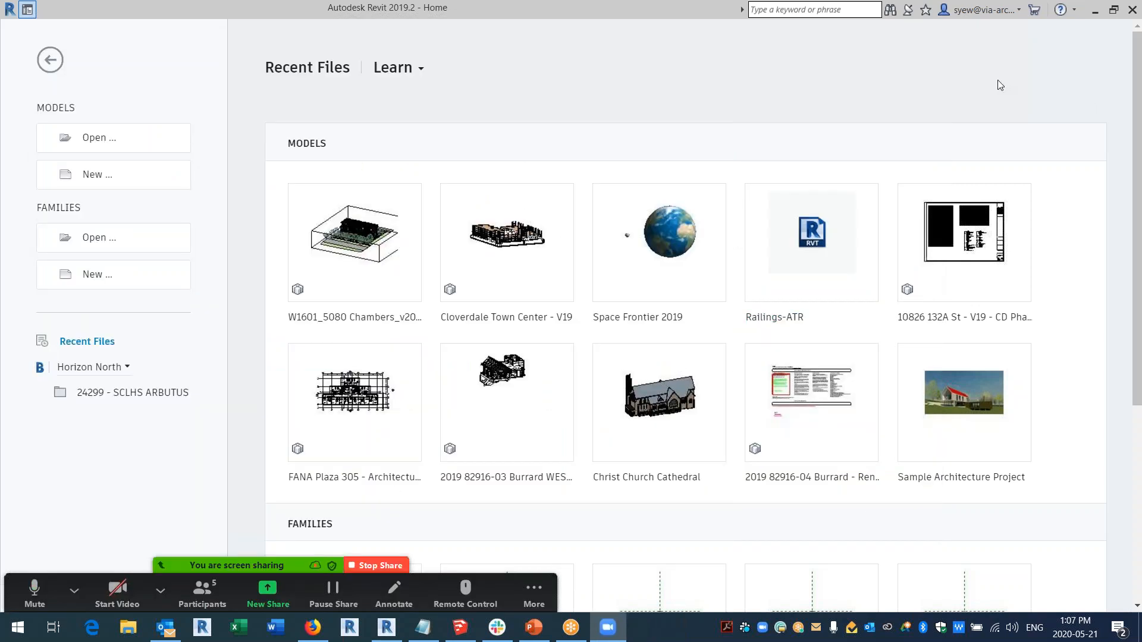
left_click(652, 447)
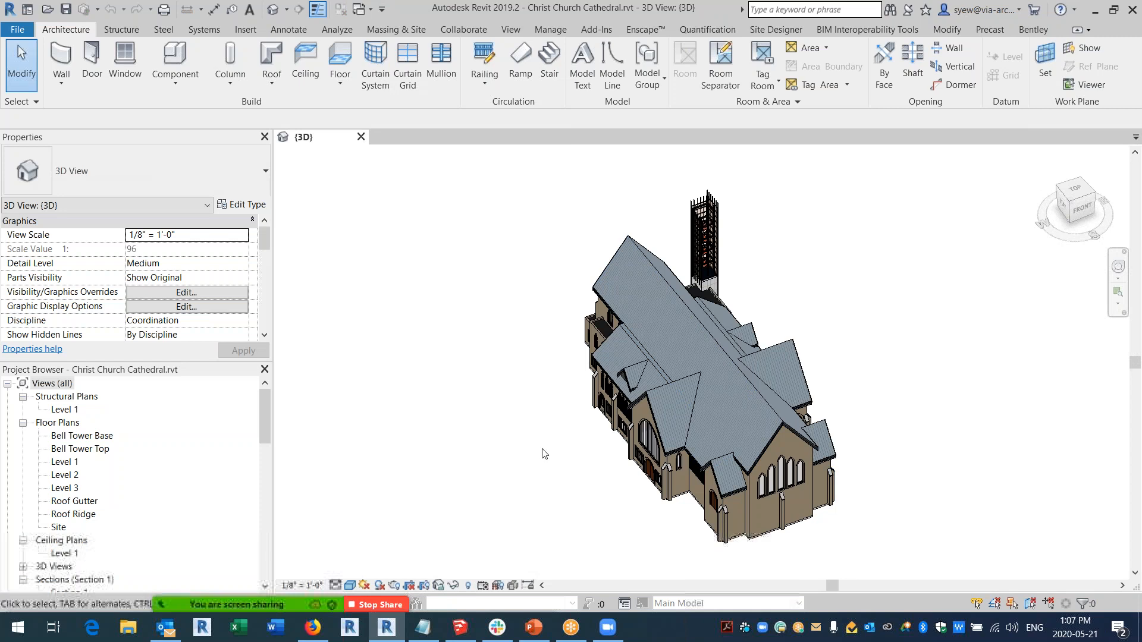
Open the Section 2 view and change its visual style so the building materials display in colour.
left_click(64, 553)
scroll(64, 553, "down", 2)
left_click(69, 527)
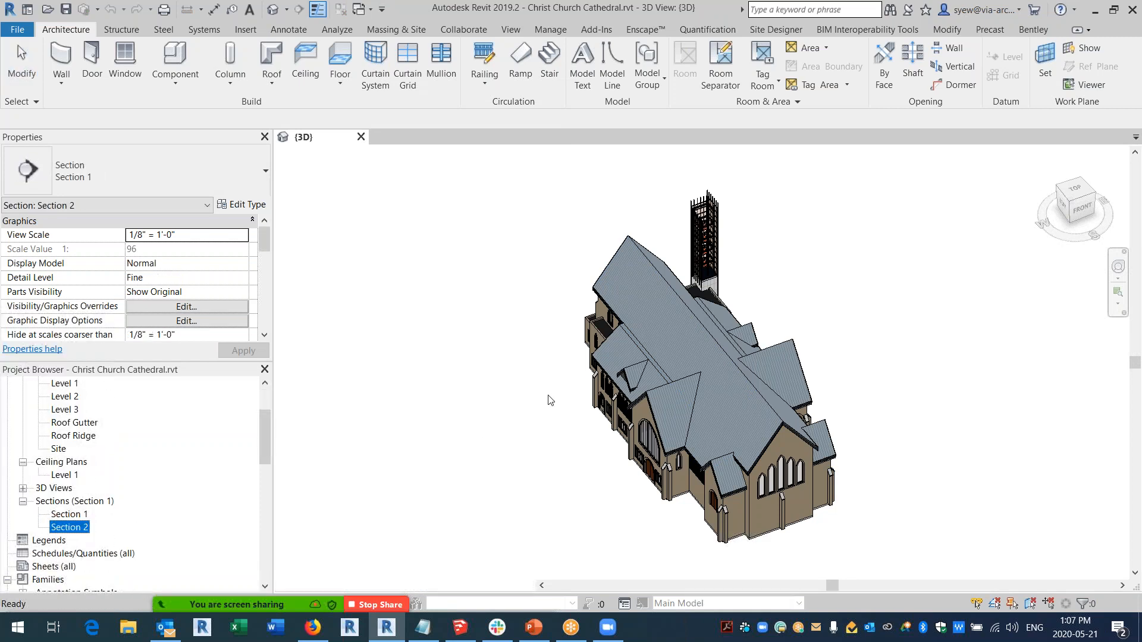
scroll(695, 419, "up", 6)
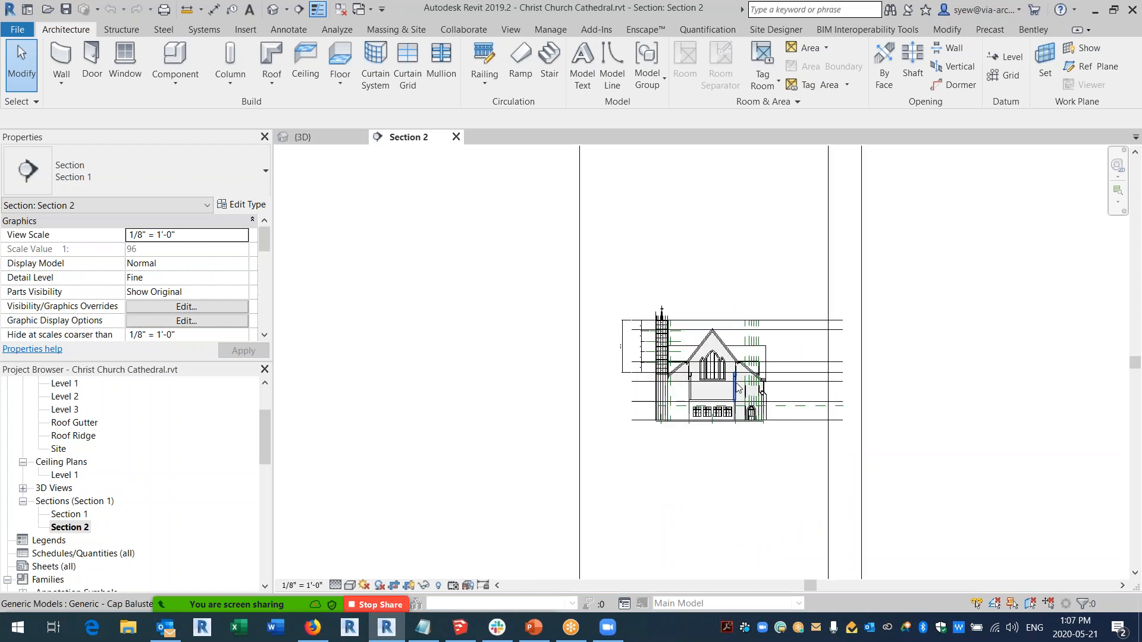
left_click(350, 586)
left_click(393, 540)
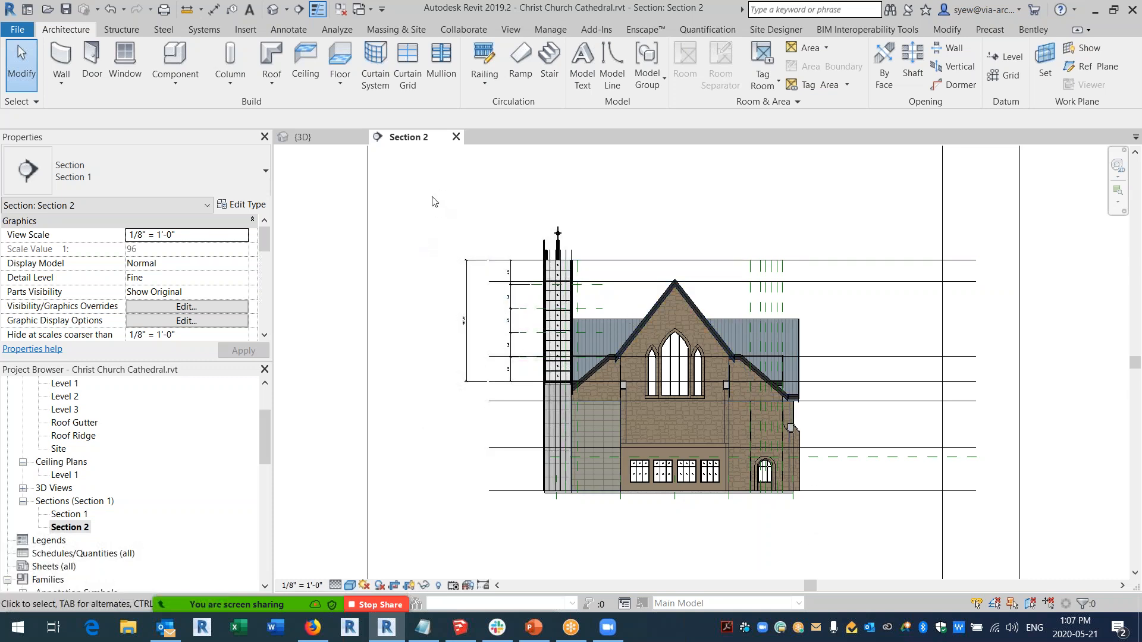
Start a filled region in Section 2 and duplicate its type under the name "white region".
left_click(286, 30)
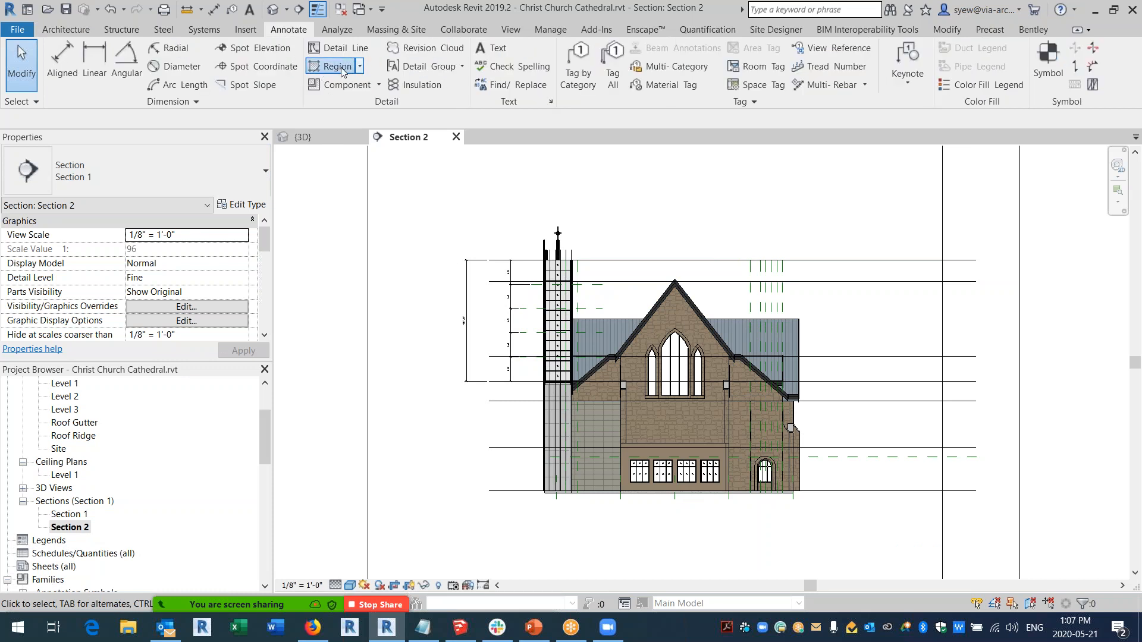
left_click(342, 70)
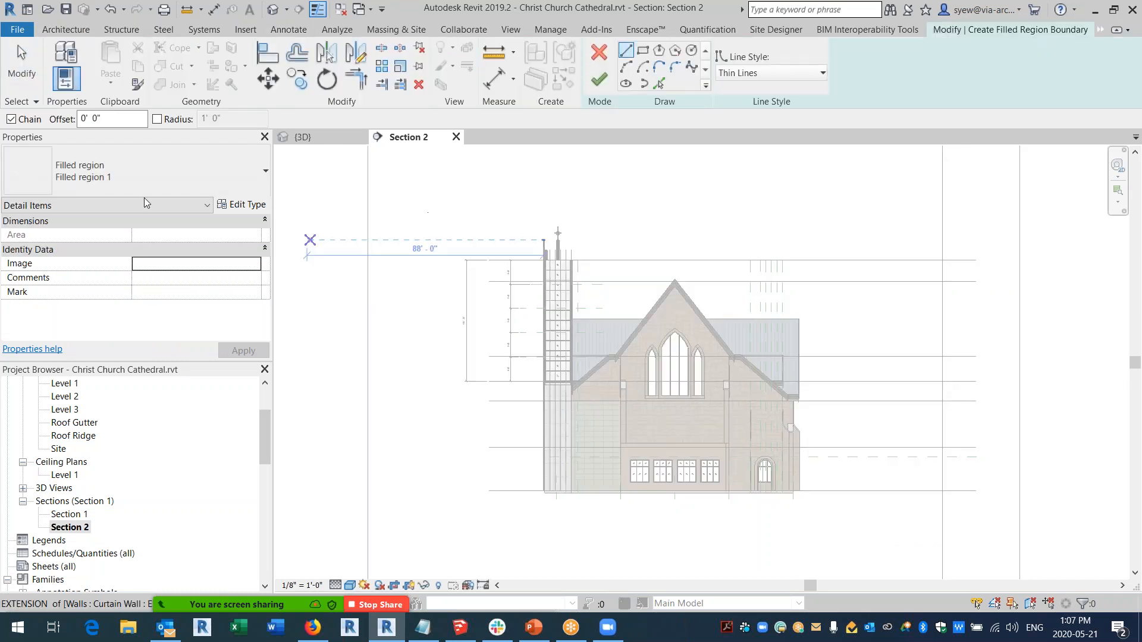
left_click(242, 204)
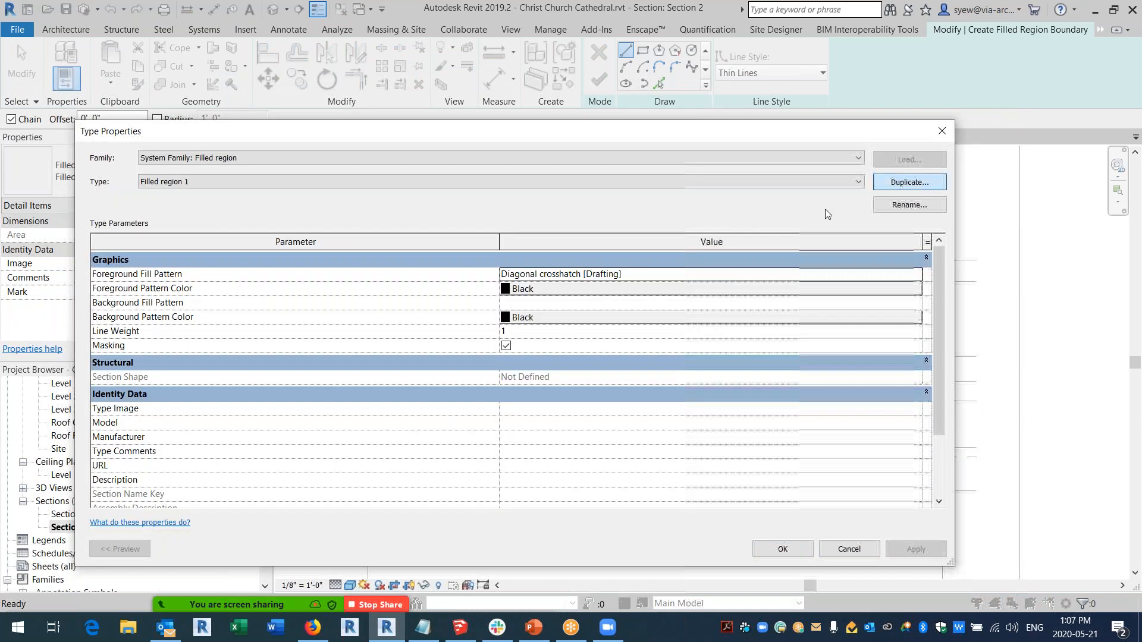
type("whit")
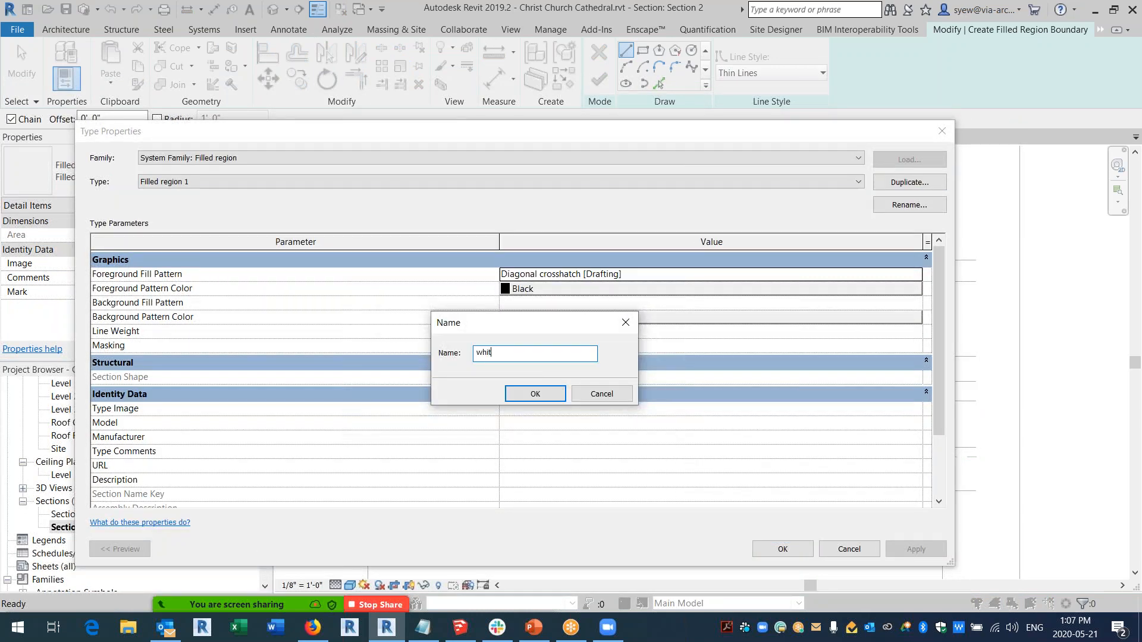
type("e region")
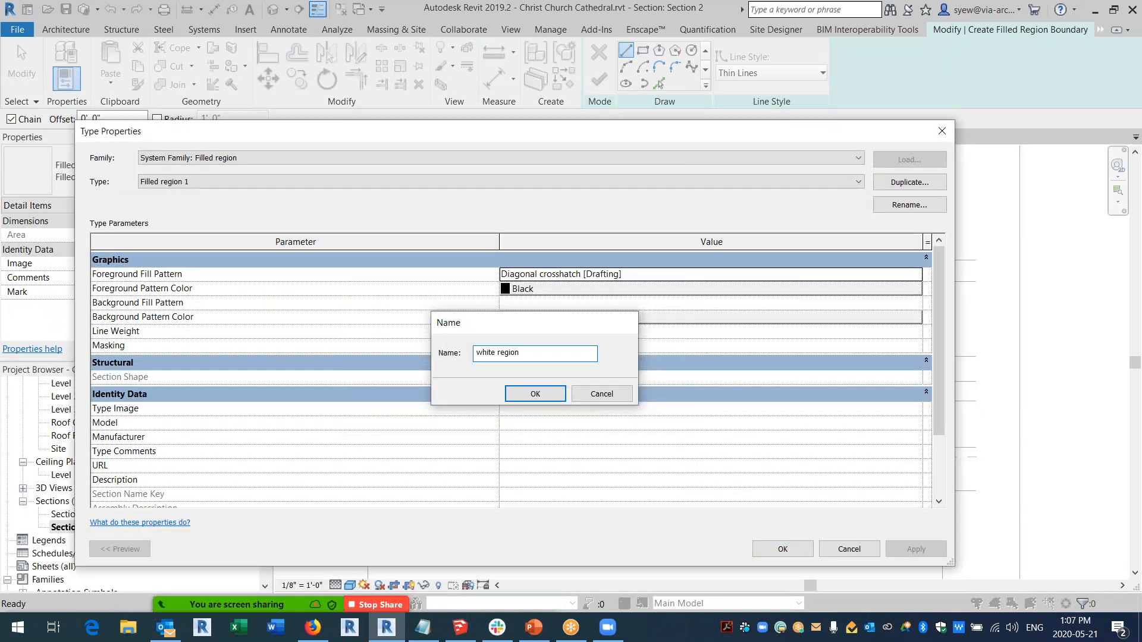
key("Return")
Turn off masking for the white region type and give its foreground a Solid fill drafting pattern in White.
left_click(506, 346)
left_click(918, 274)
left_click(918, 274)
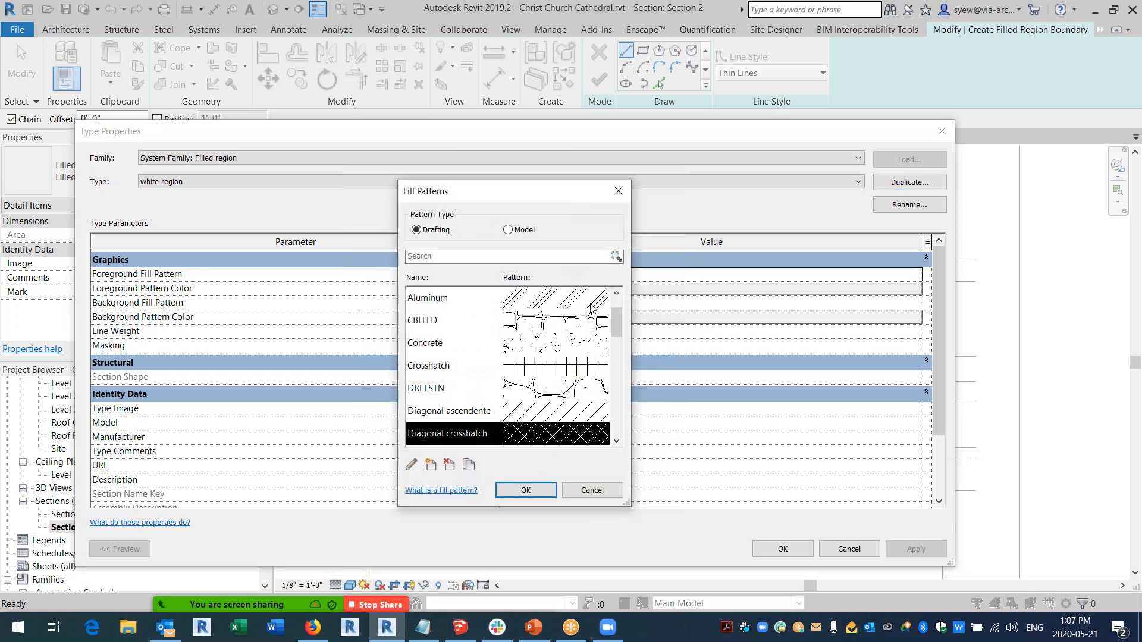
left_click_drag(620, 317, 545, 311)
left_click(546, 315)
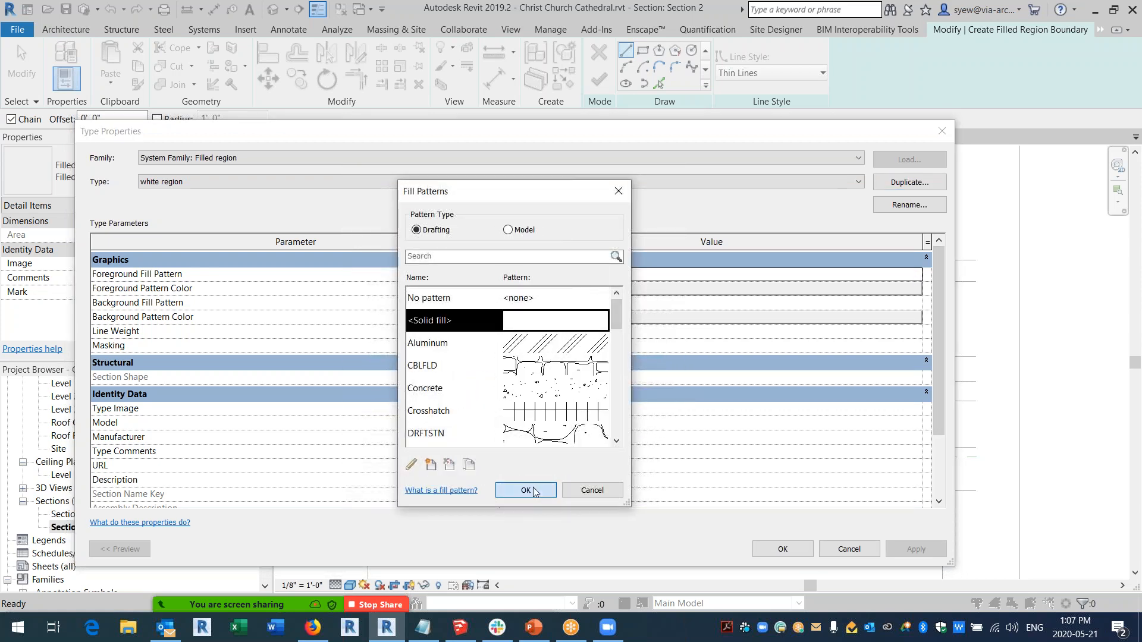
left_click(526, 490)
left_click(572, 288)
left_click(494, 325)
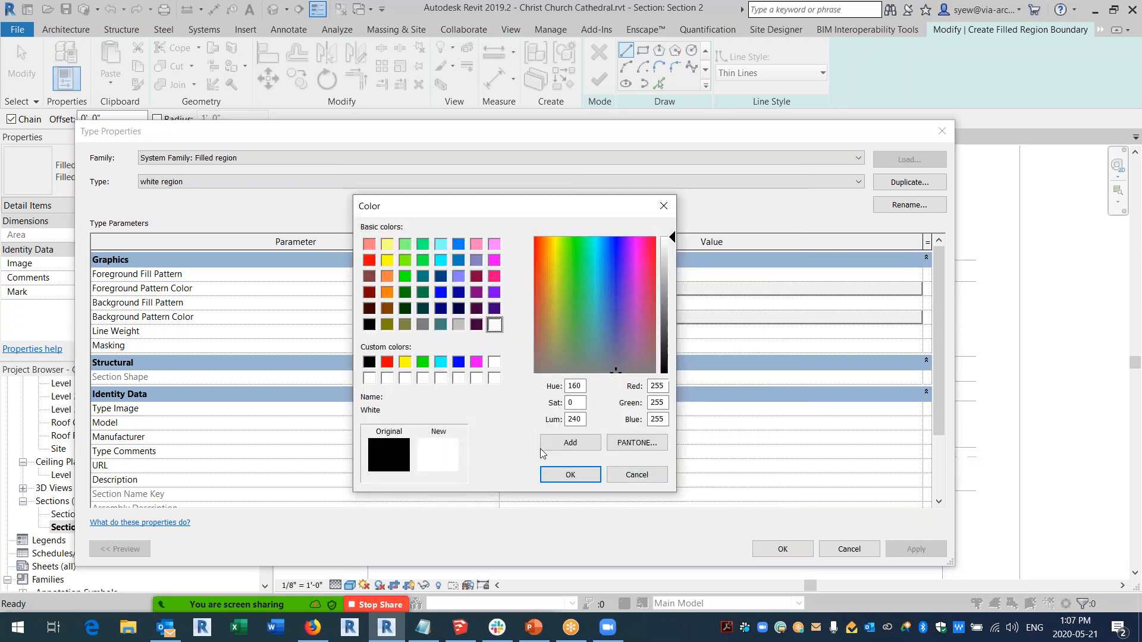
left_click(572, 474)
Give the white region type a Solid fill background pattern in White and apply the type settings.
left_click(562, 305)
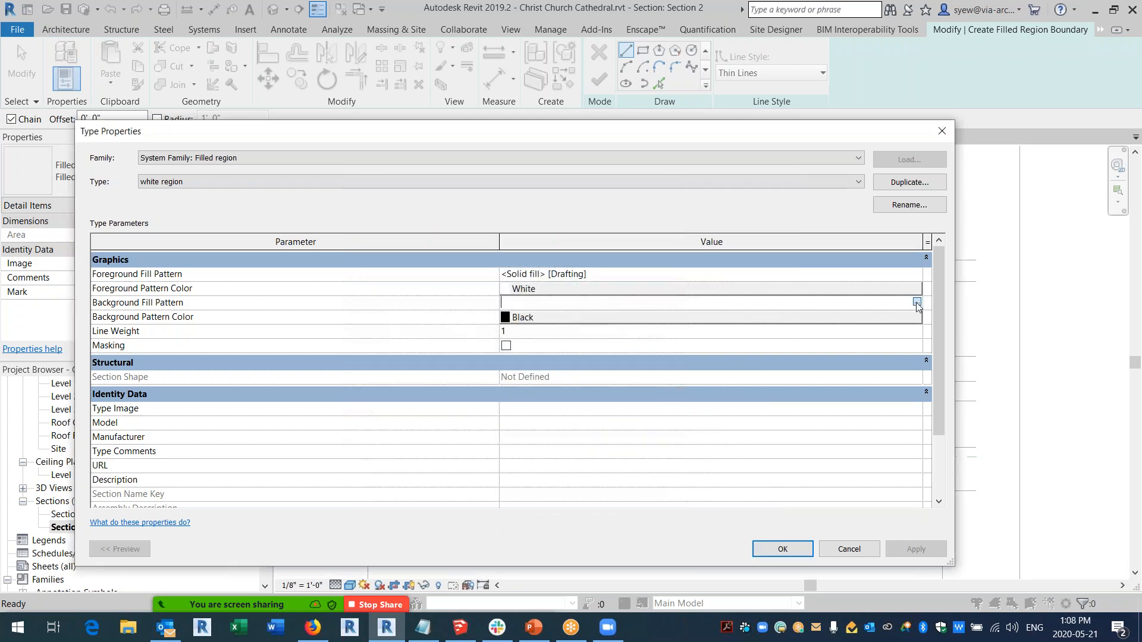
left_click(916, 302)
left_click(526, 491)
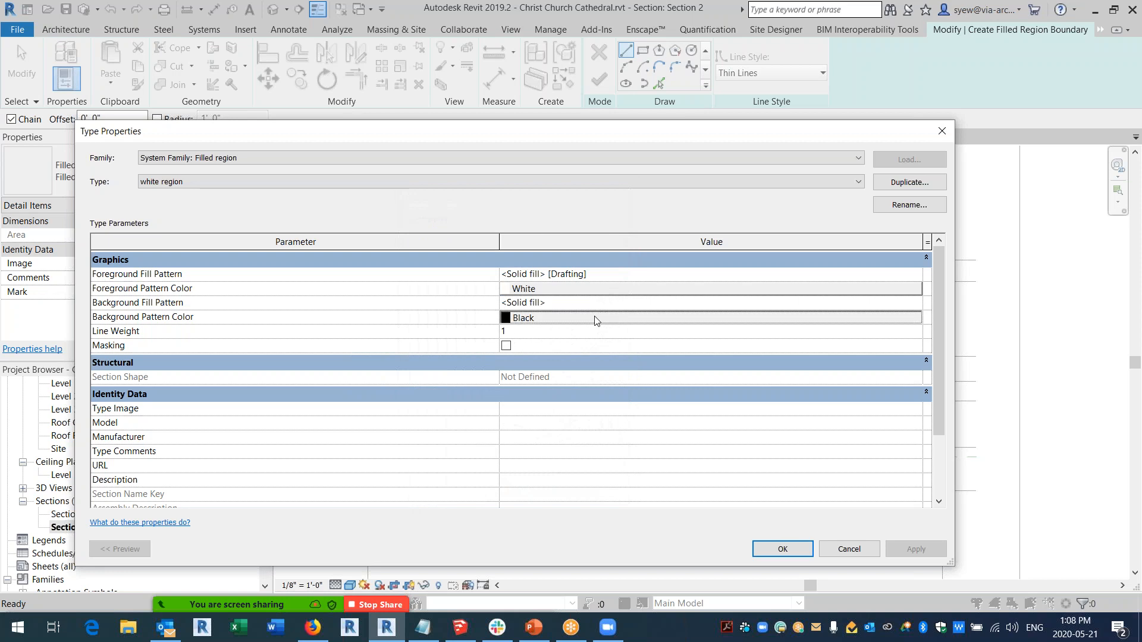
left_click(594, 317)
left_click(494, 325)
left_click(584, 477)
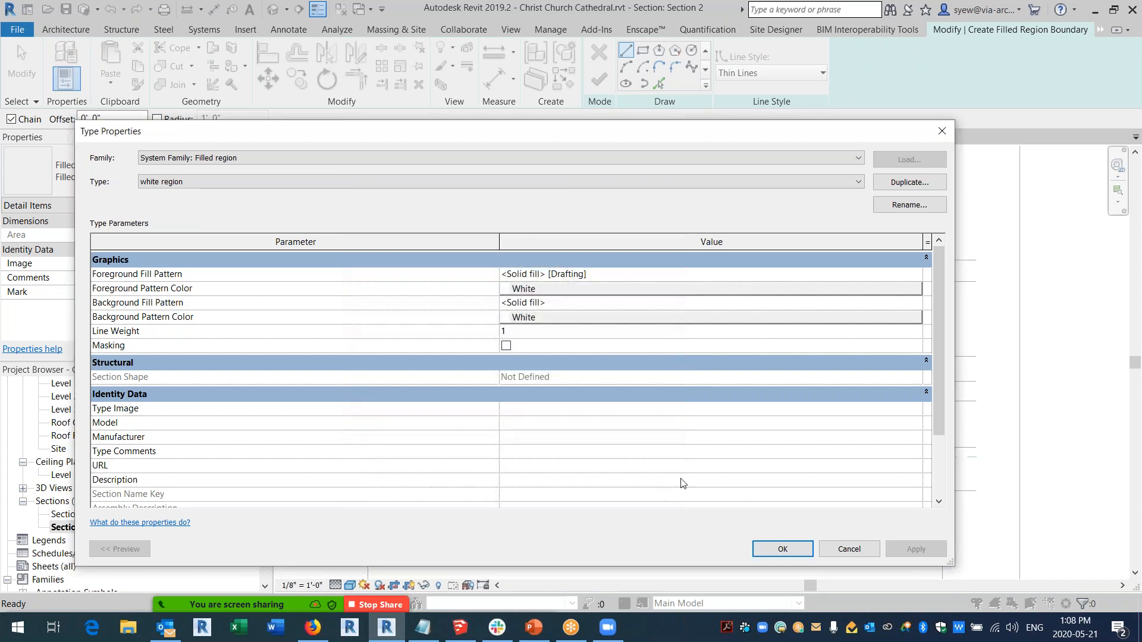
left_click(780, 542)
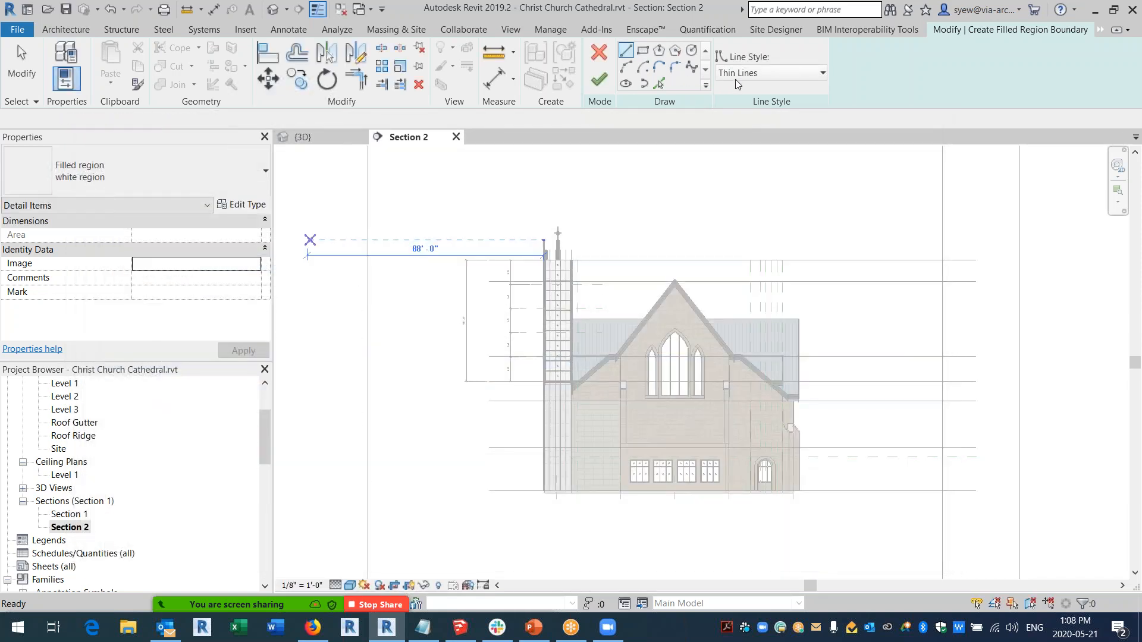
Create a rectangular white region about 36' wide with invisible boundary lines over the building section's right-hand aisle.
left_click(743, 73)
left_click(752, 156)
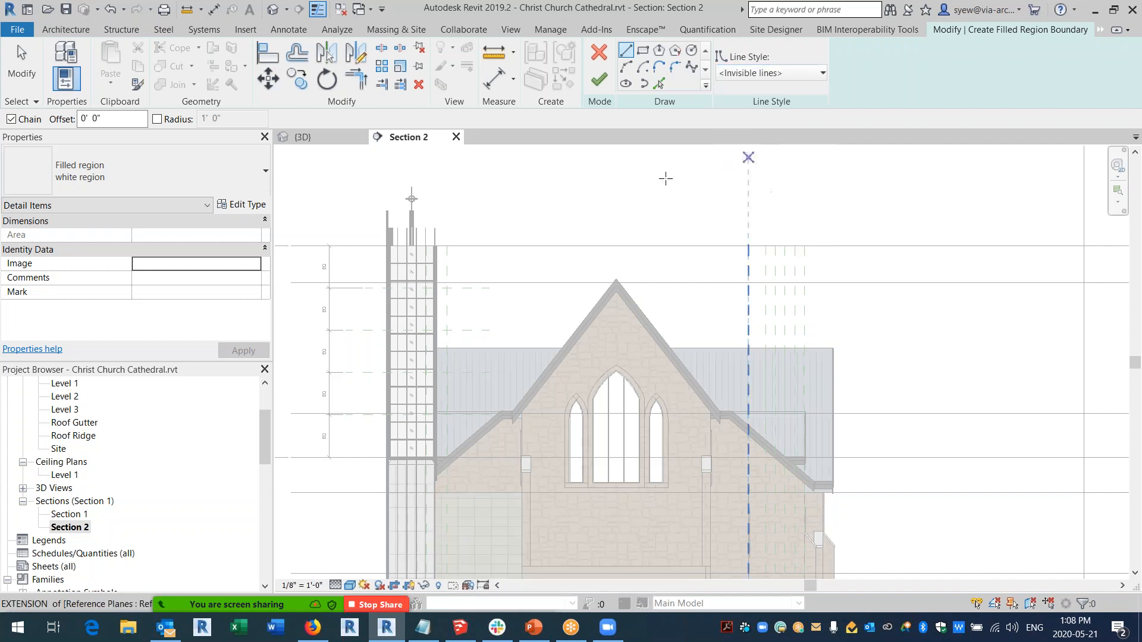
scroll(665, 176, "down", 2)
left_click(643, 50)
left_click(659, 268)
left_click(770, 503)
left_click(598, 81)
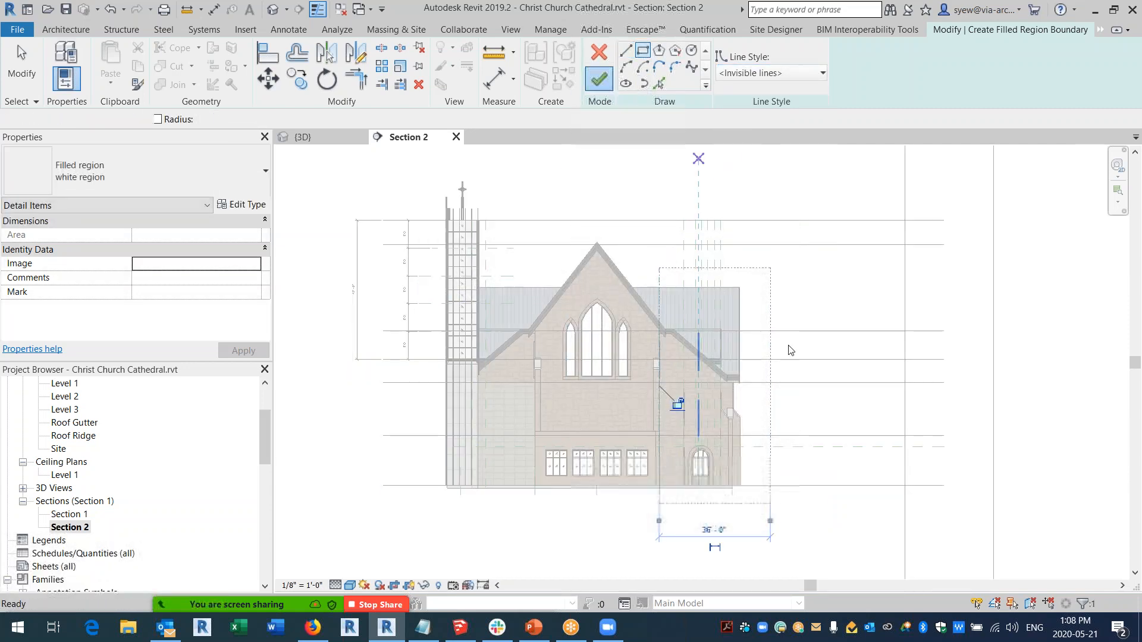
left_click(789, 307)
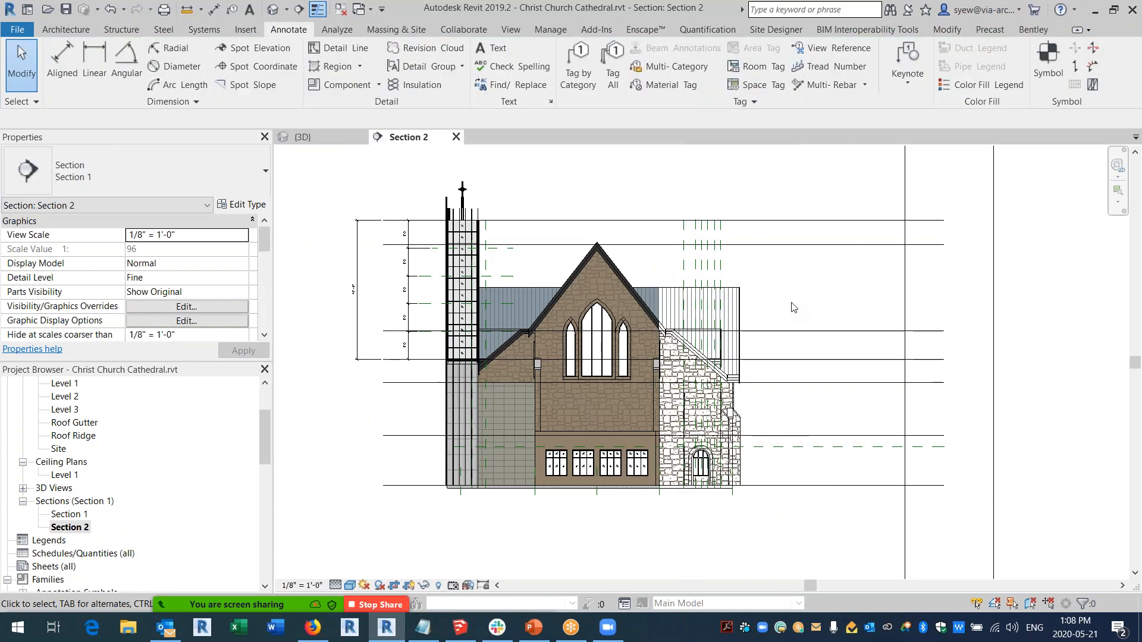
Stretch the white region's left edge across the central gable to its left-hand wall line.
left_click(681, 416)
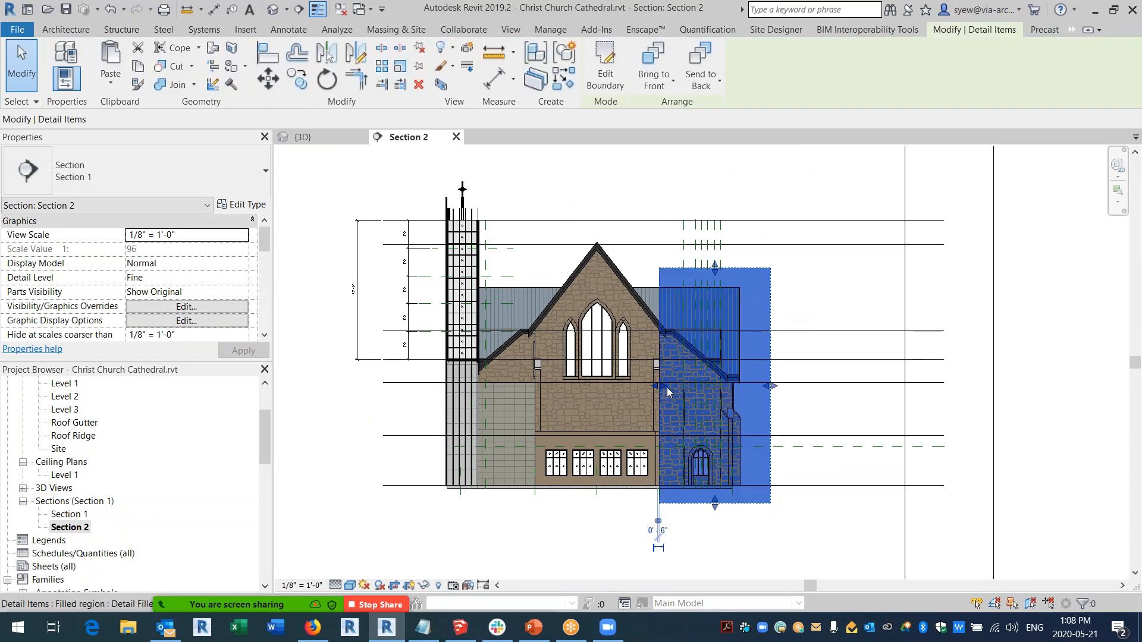
left_click_drag(659, 386, 534, 385)
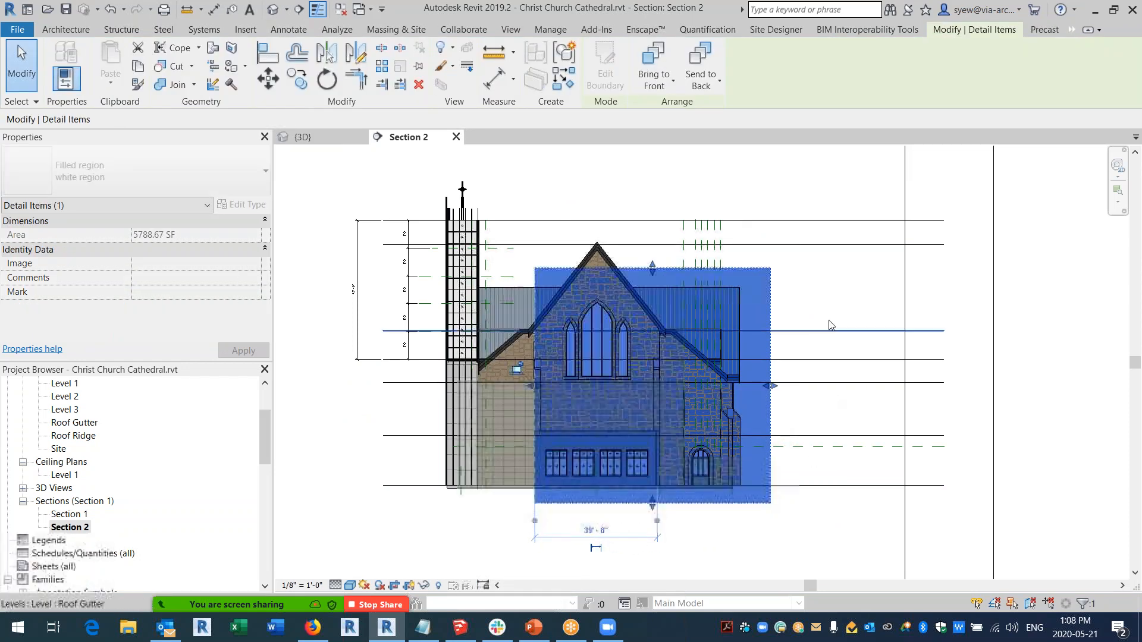
left_click(827, 295)
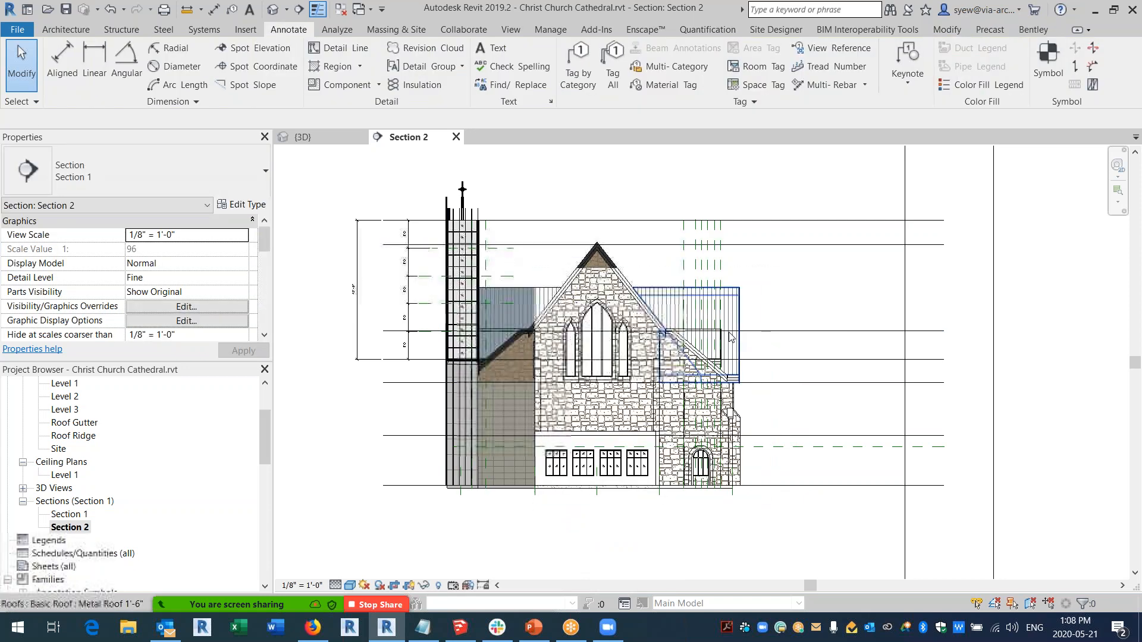
middle_click_drag(674, 533, 720, 533)
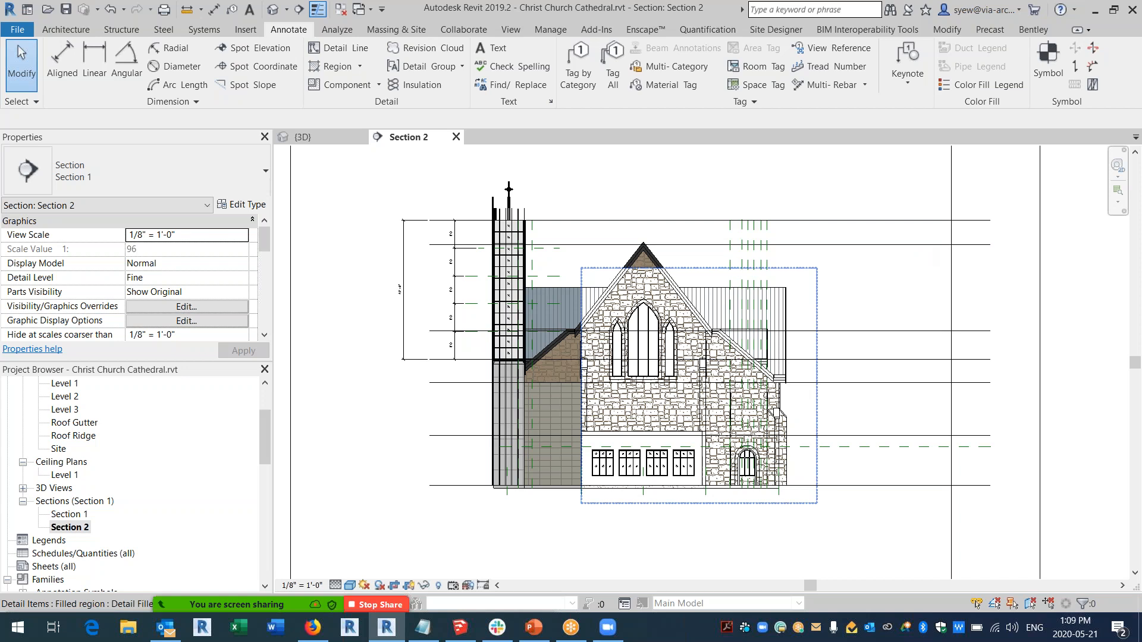
Shrink the white region from its left edge to a narrow strip over the building's far right end.
left_click(817, 322)
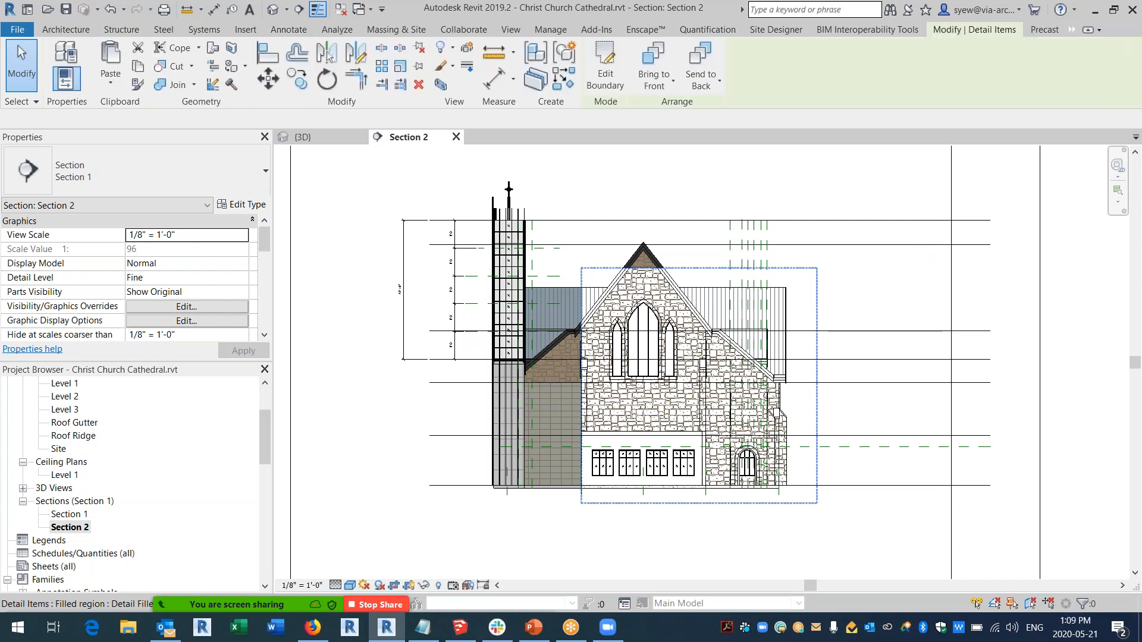
left_click(581, 396)
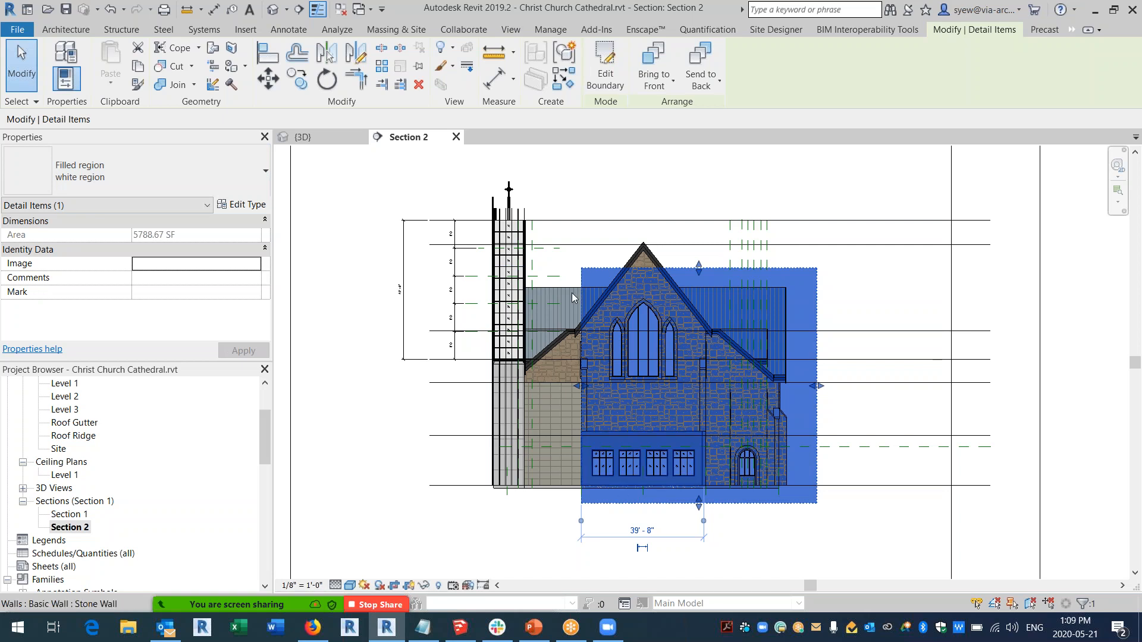
left_click_drag(581, 386, 872, 301)
left_click(872, 301)
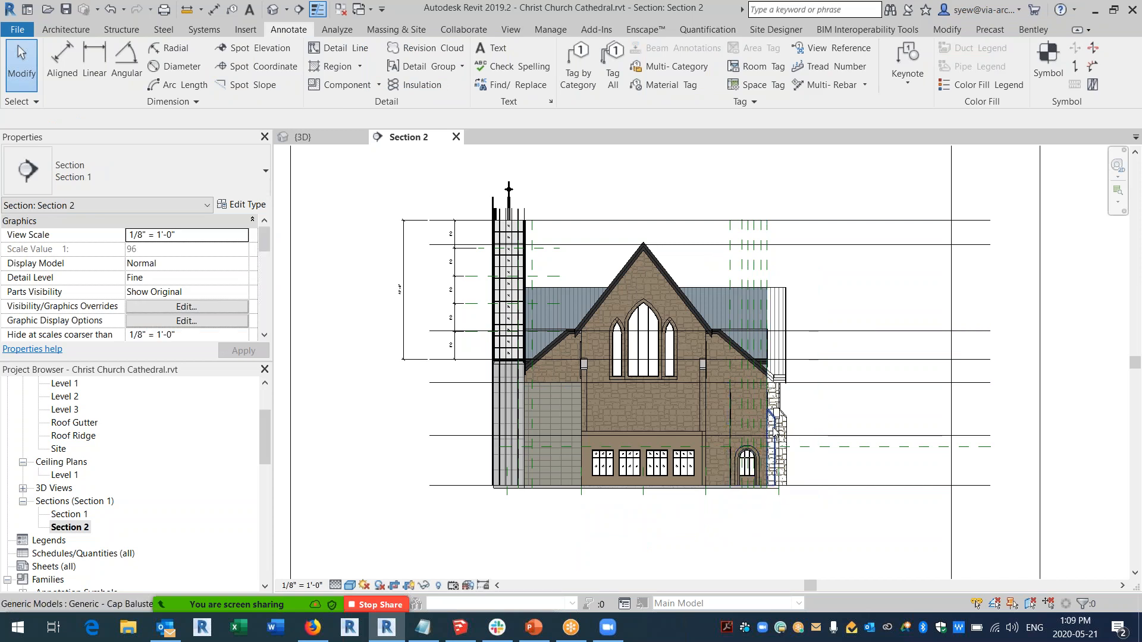
Extend the white region's left edge back to the central gable's right-hand wall line, covering the right aisle.
scroll(773, 418, "up", 2)
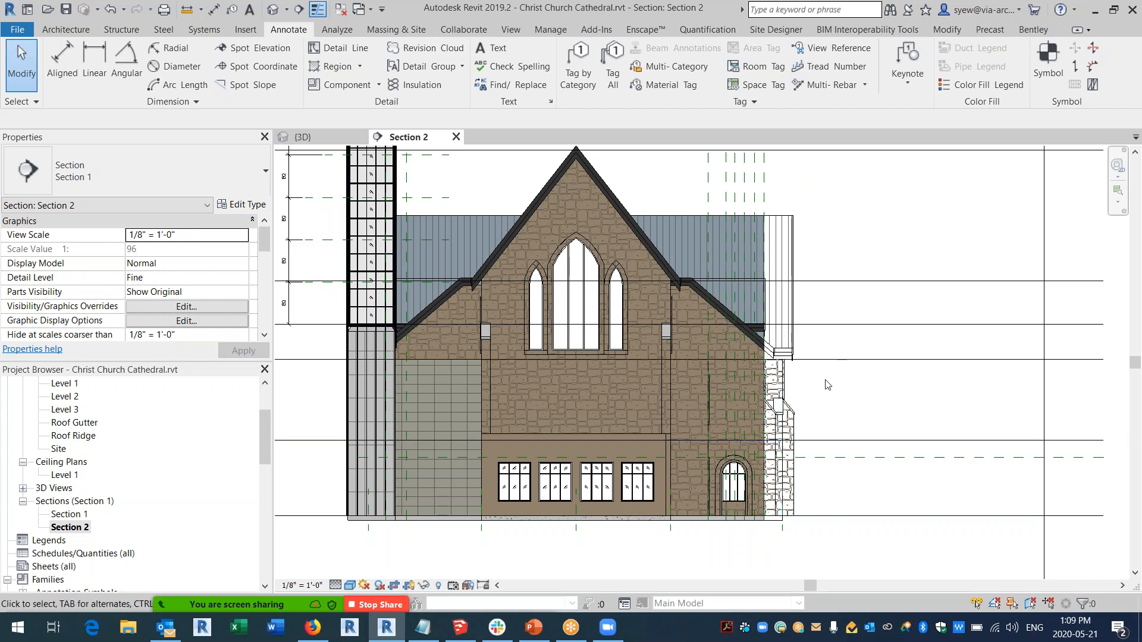
left_click(770, 390)
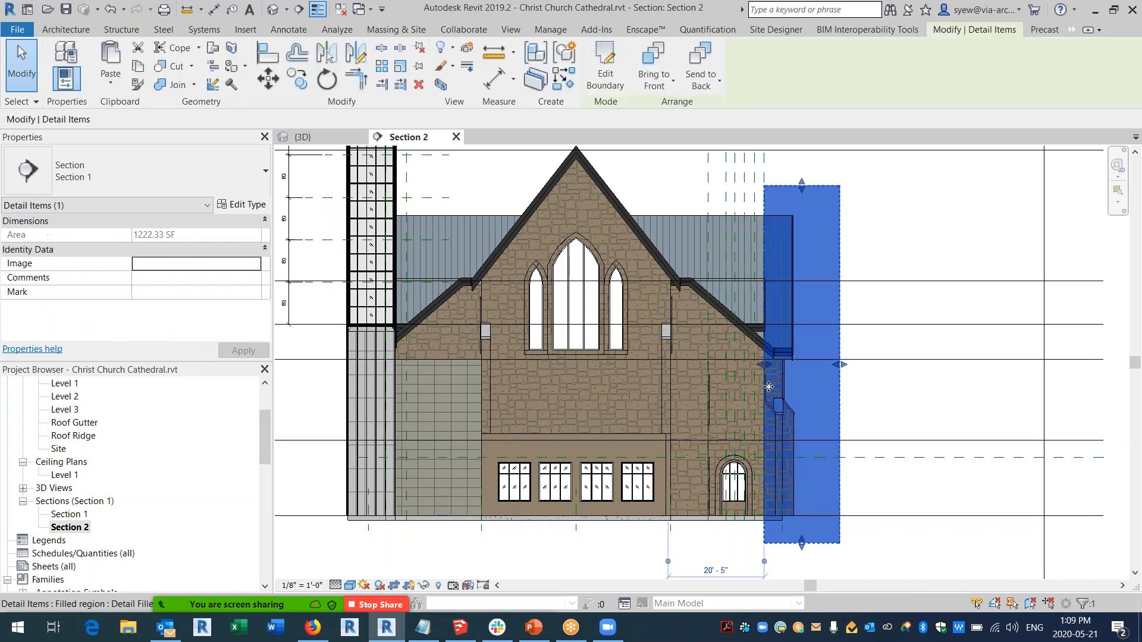
left_click_drag(765, 364, 670, 364)
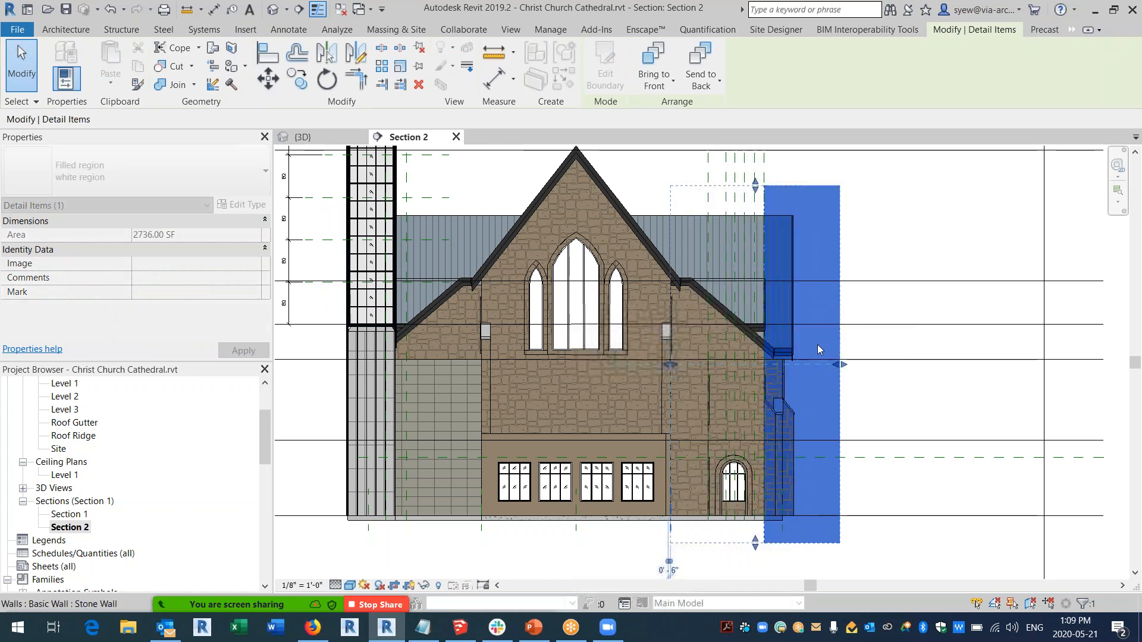
left_click(899, 258)
middle_click_drag(889, 427, 956, 409)
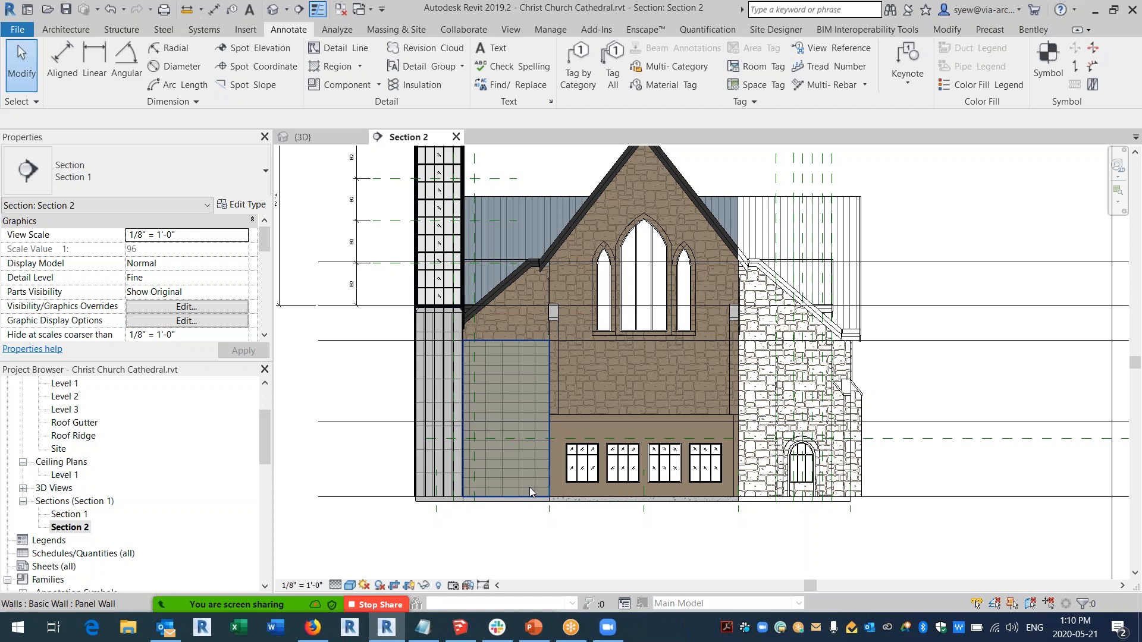
middle_click_drag(798, 415, 703, 445)
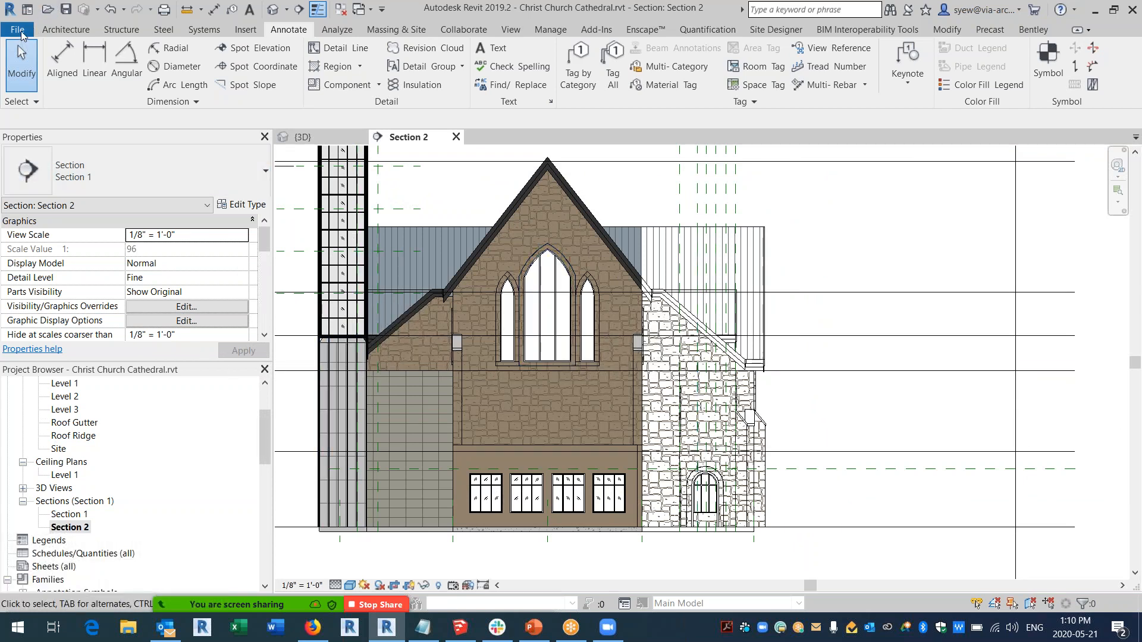
Open the Level 1 floor plan and start a new component stair.
double_click(65, 384)
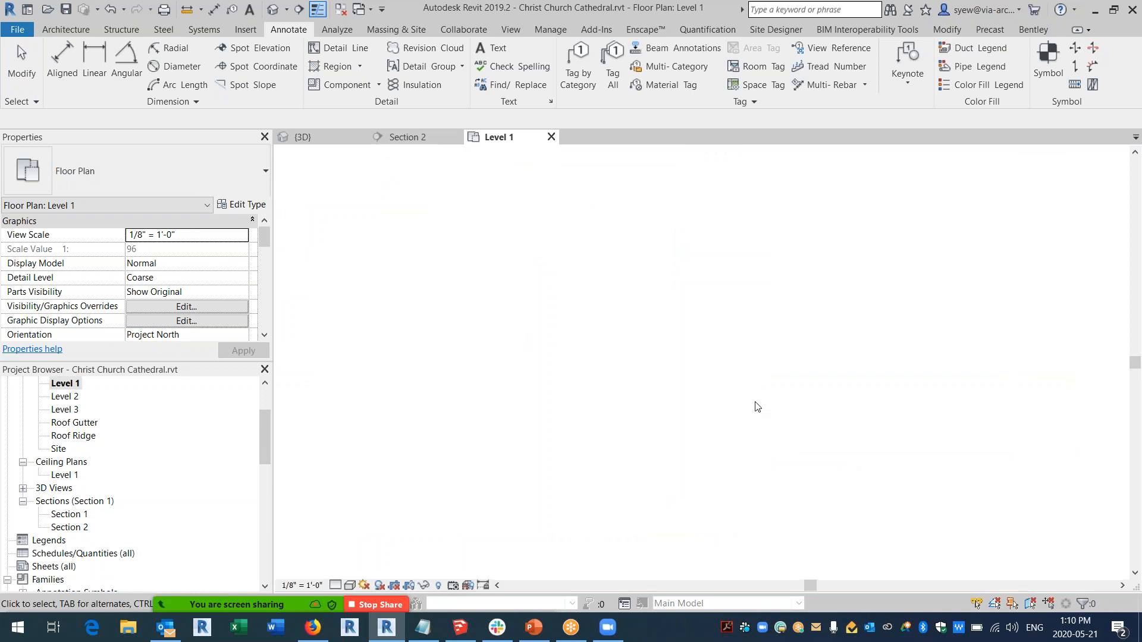
scroll(685, 424, "up", 3)
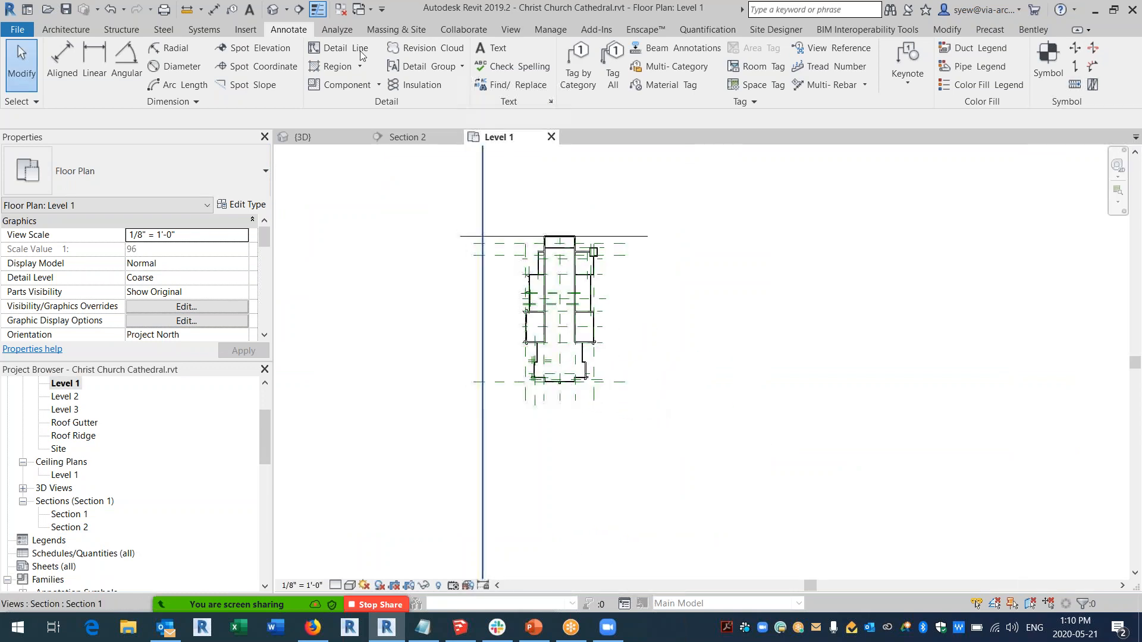
left_click(66, 30)
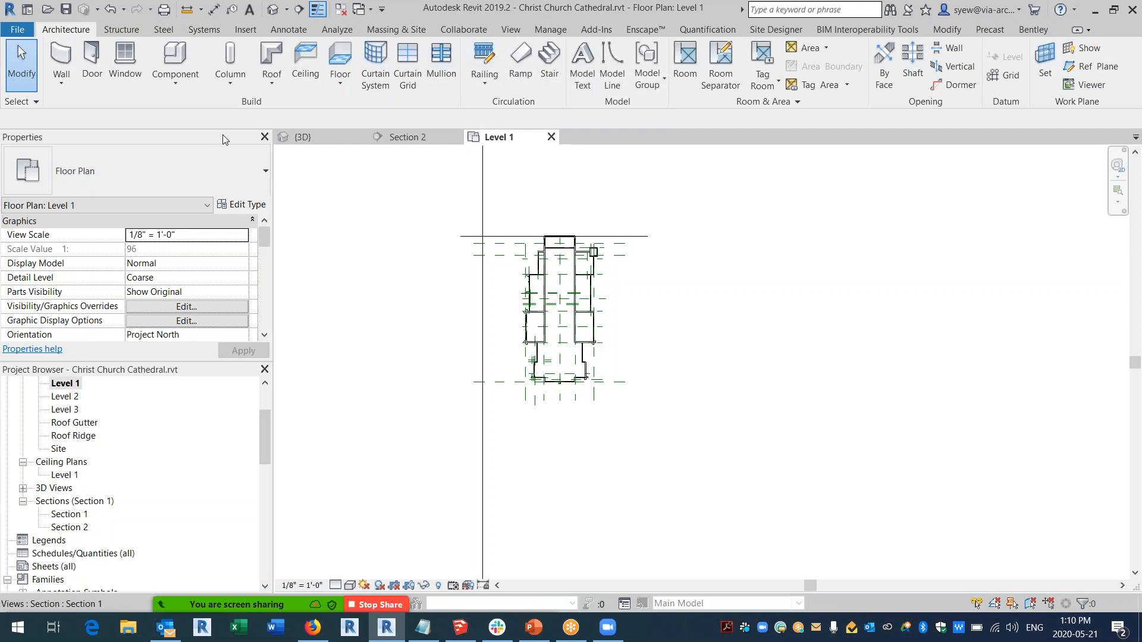
scroll(491, 107, "down", 1)
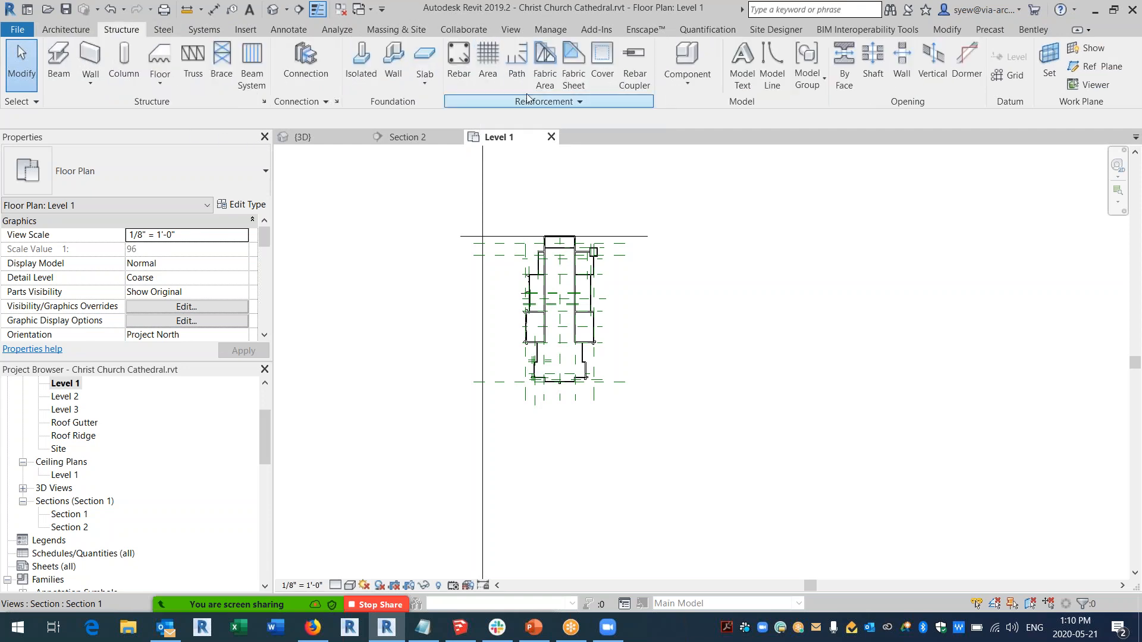
left_click(64, 31)
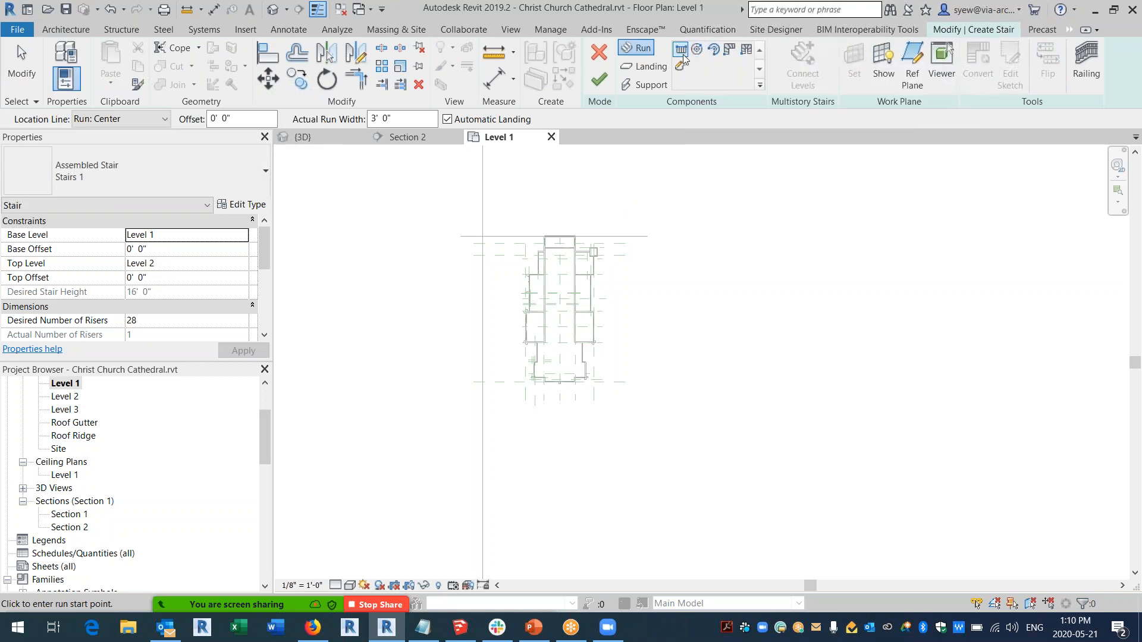
left_click(713, 49)
scroll(678, 343, "up", 4)
scroll(650, 337, "up", 1)
left_click(651, 337)
scroll(660, 357, "up", 2)
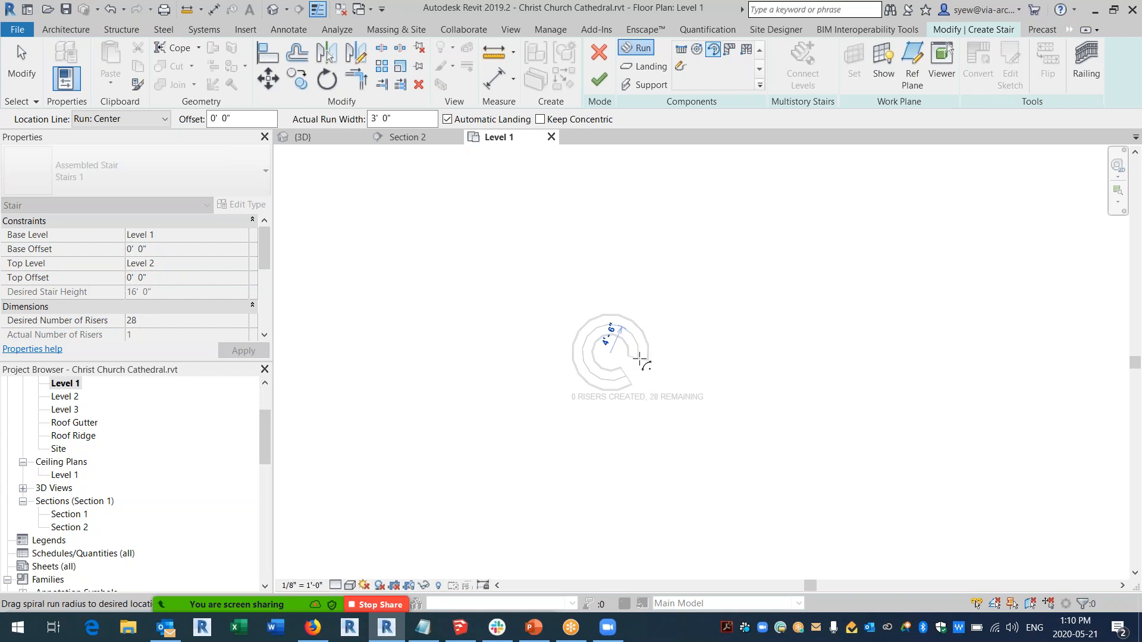
scroll(670, 379, "up", 2)
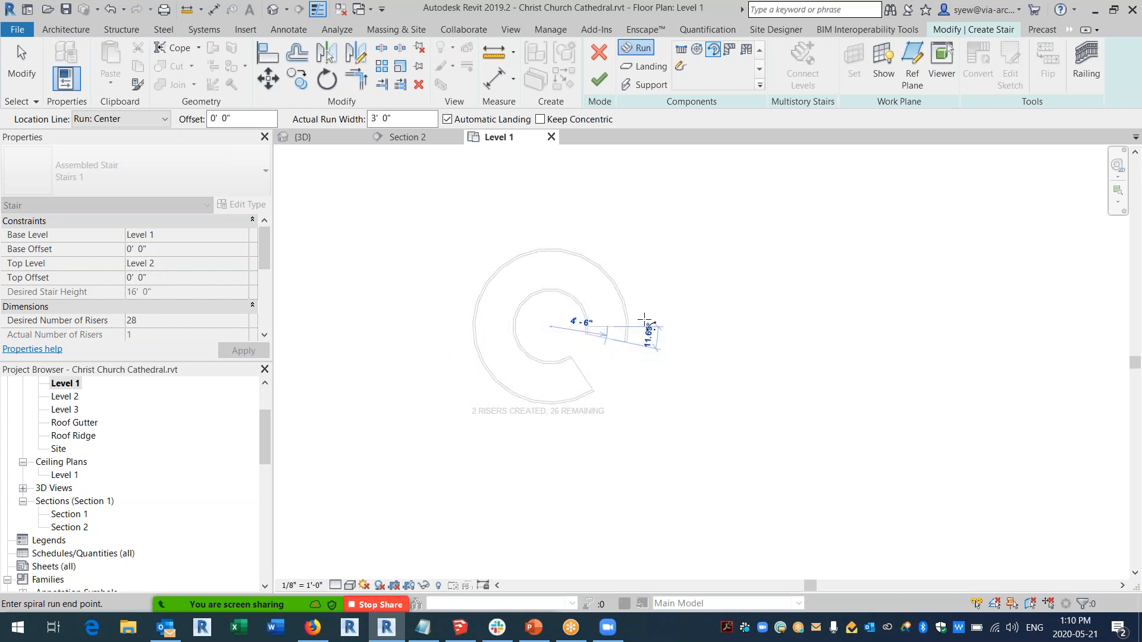
left_click(645, 322)
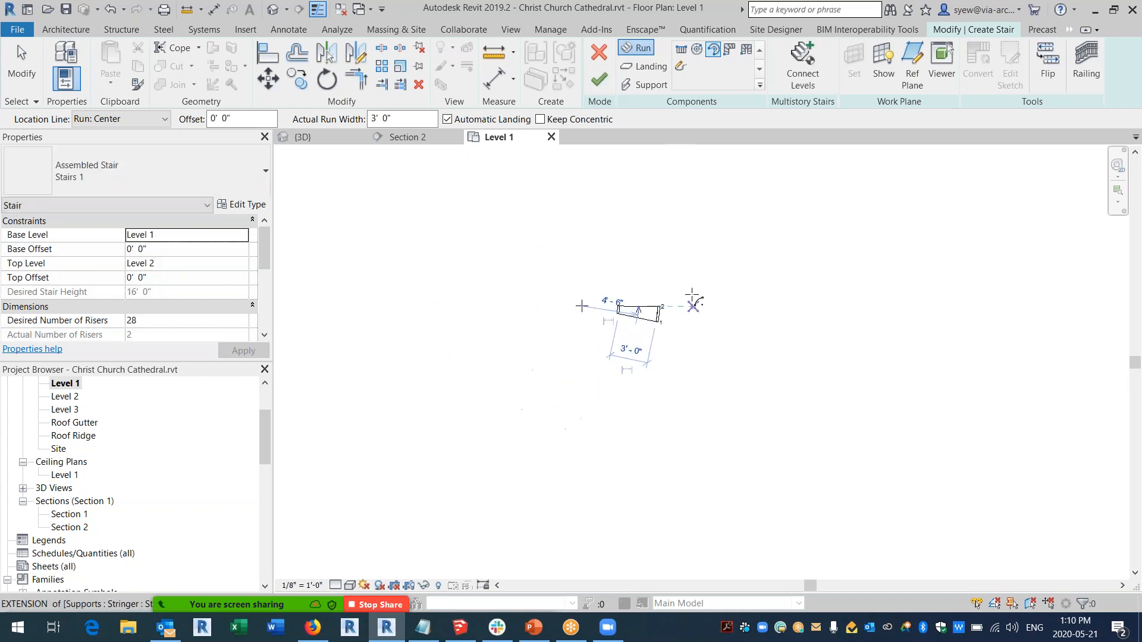
key("Escape")
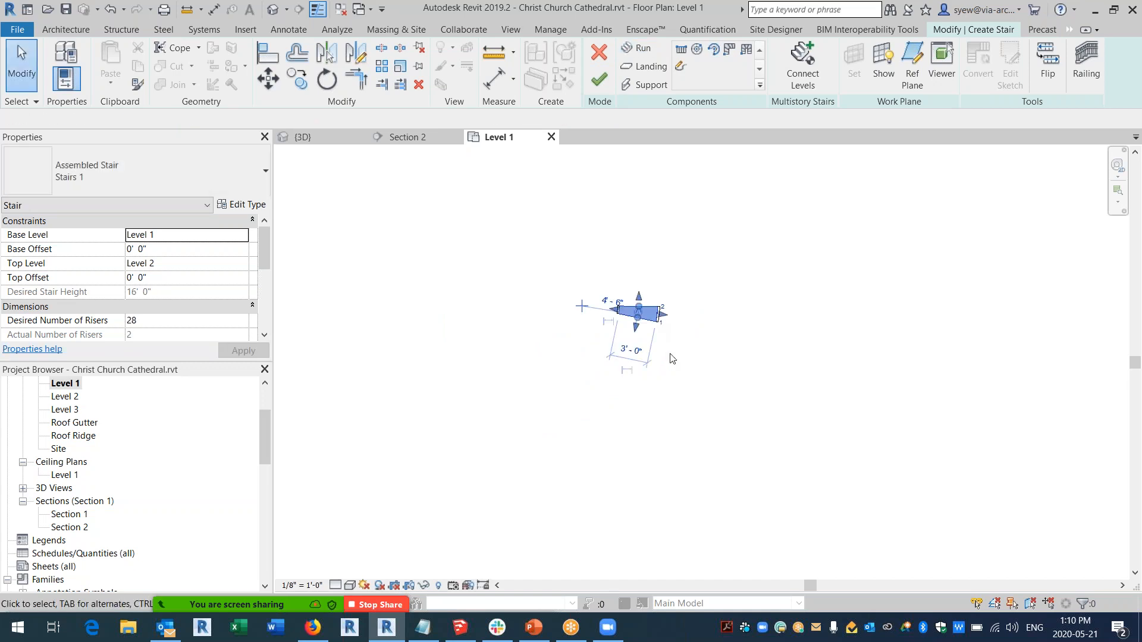
key("Delete")
Create a 28-riser spiral stair, 3' wide, from Level 1 to Level 2 in the empty area of the plan.
left_click(716, 52)
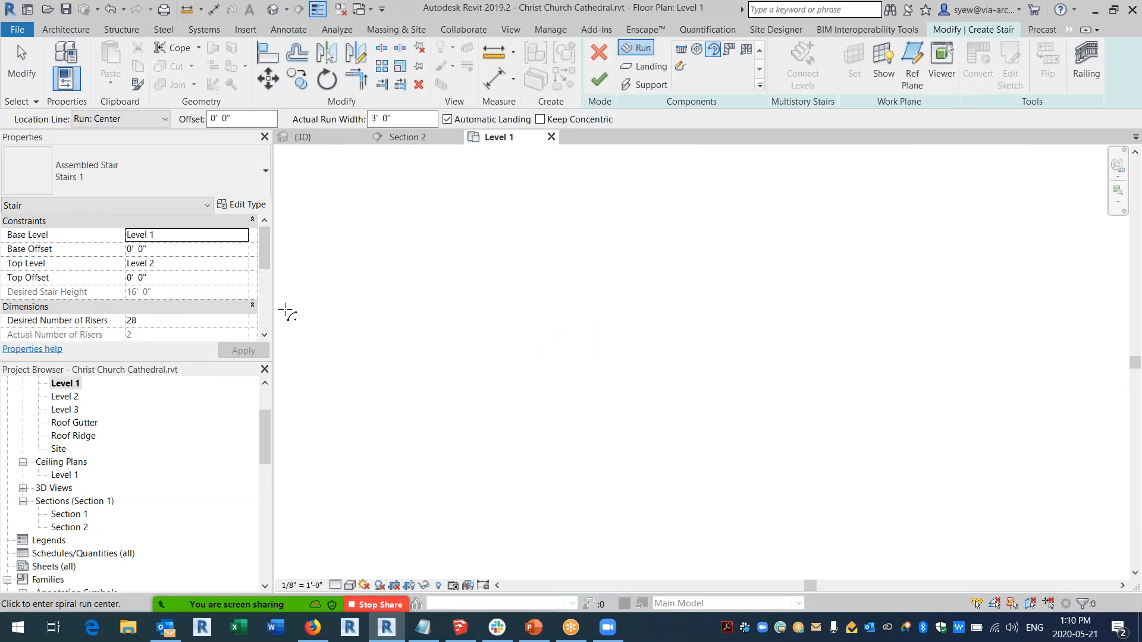
left_click(243, 267)
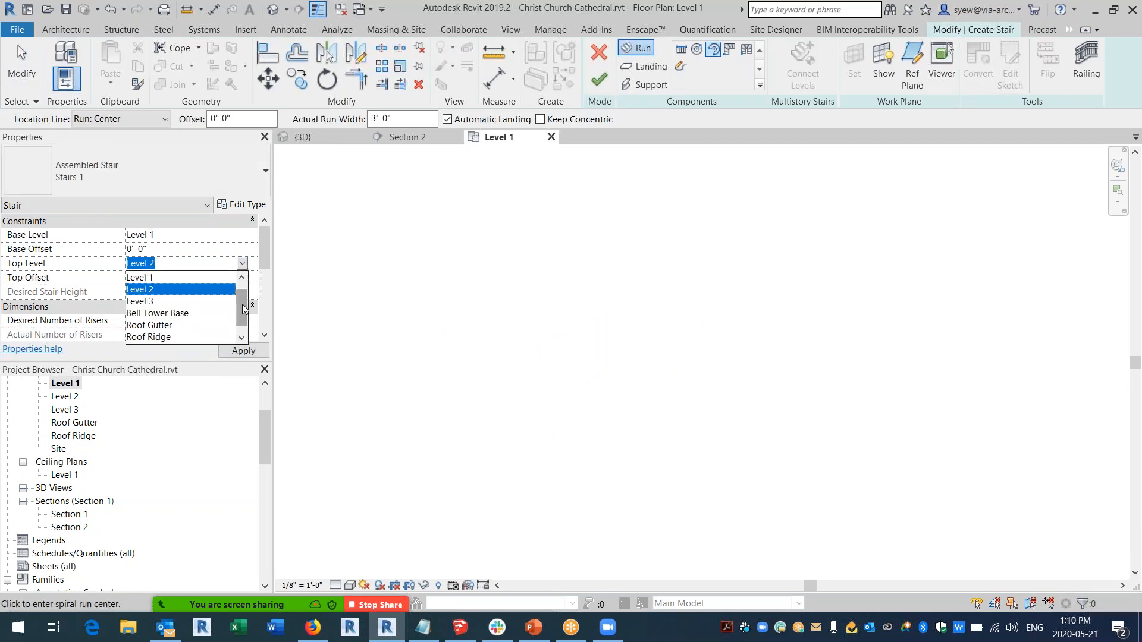
left_click(149, 303)
left_click(534, 305)
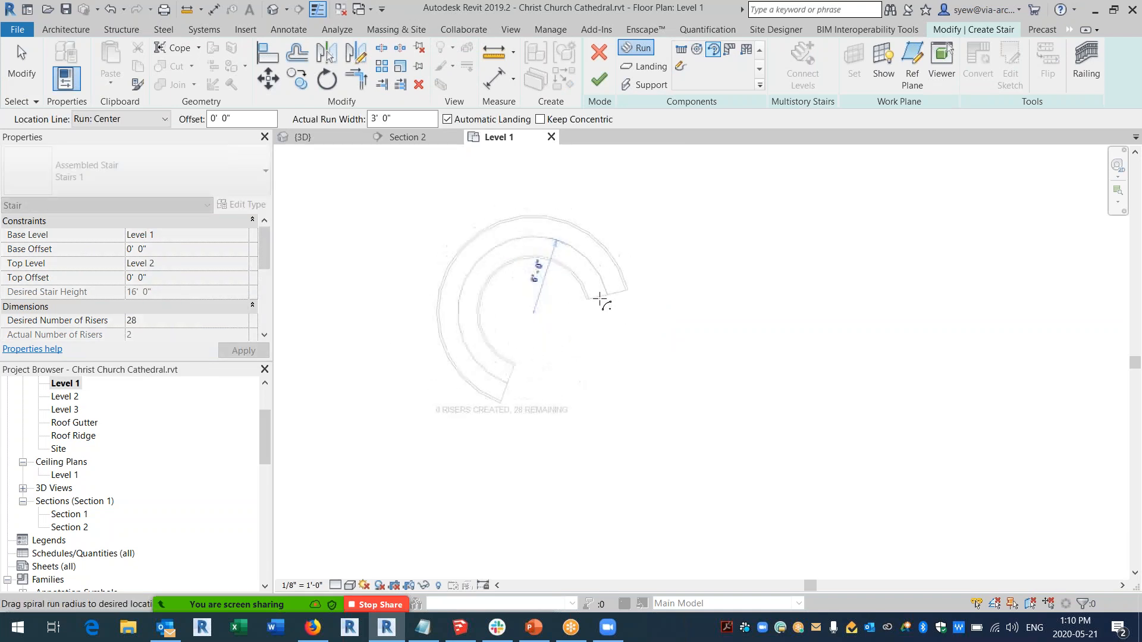
left_click(601, 304)
left_click(591, 382)
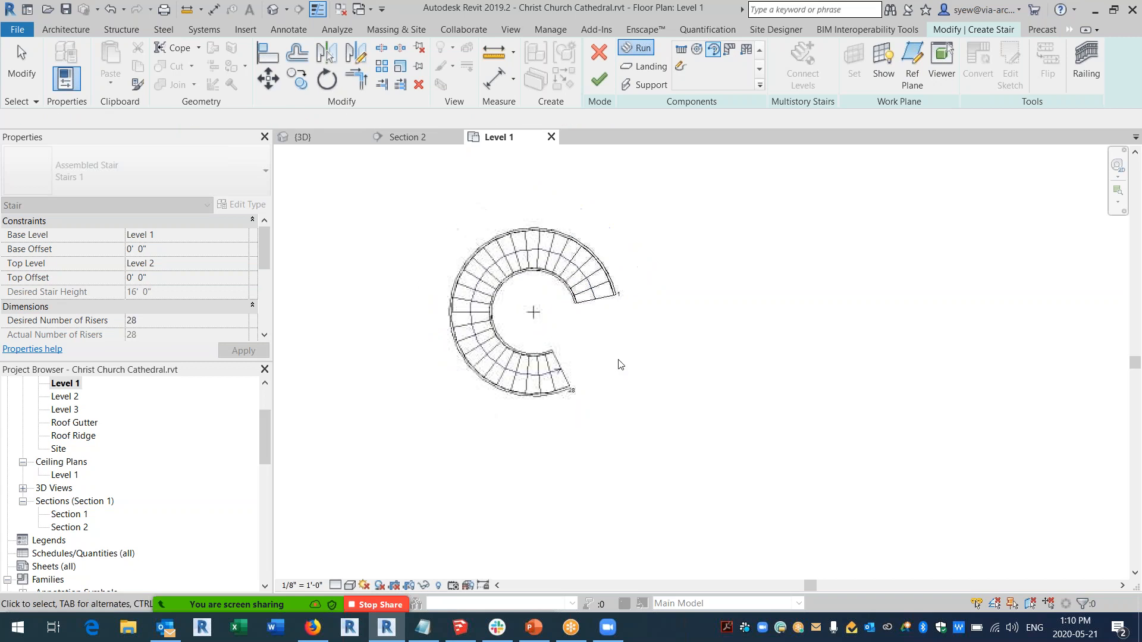
key("Escape")
scroll(582, 295, "up", 4)
left_click(599, 79)
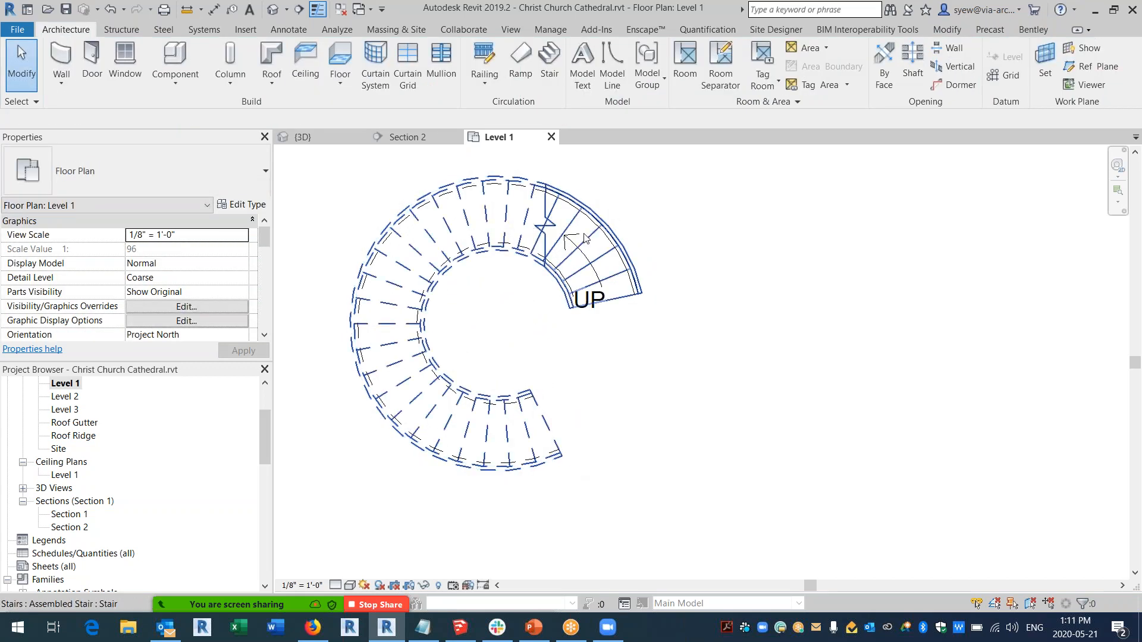
Draw a Concrete arc wall up to Level 2 along the spiral stair's outer edge, with its location line set to Finish Face: Exterior.
middle_click_drag(639, 381, 677, 371)
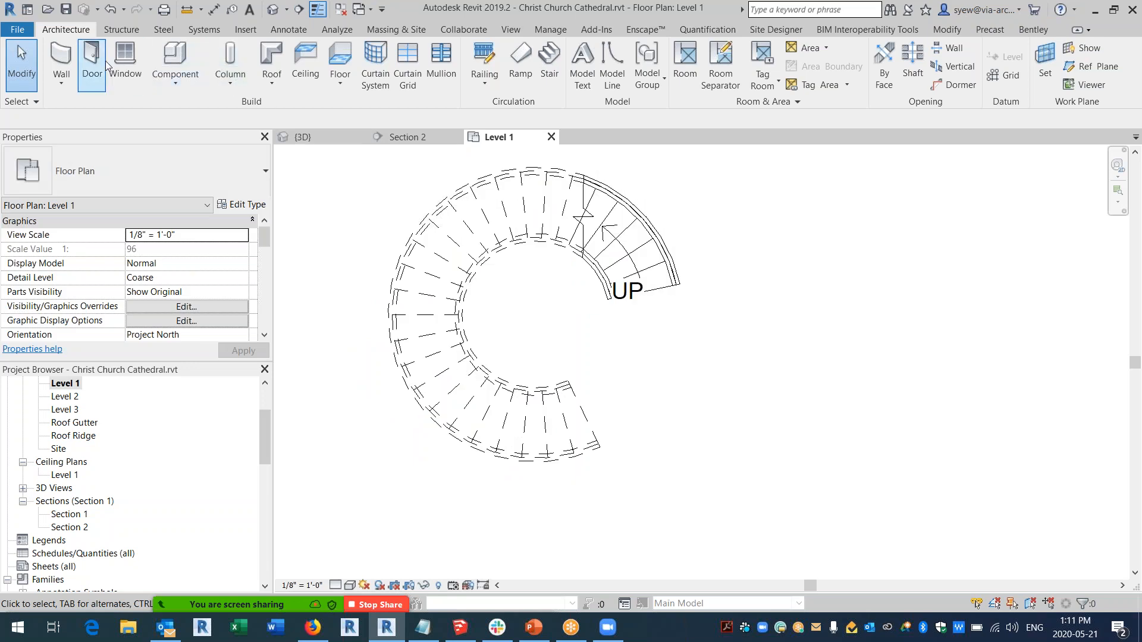
left_click(62, 60)
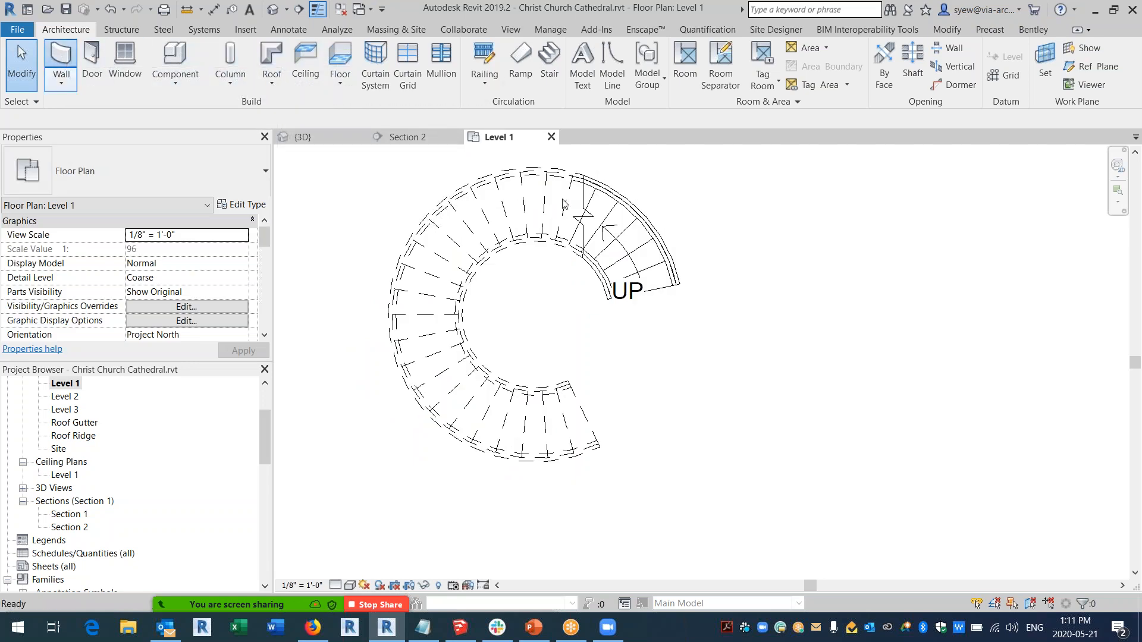
left_click(110, 181)
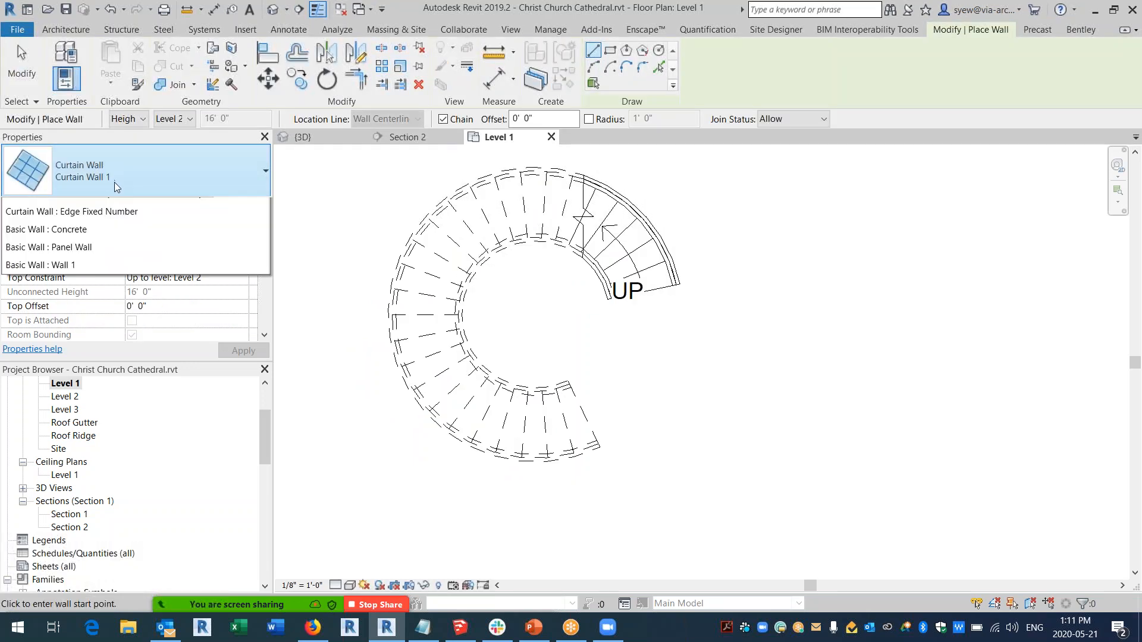
left_click(74, 255)
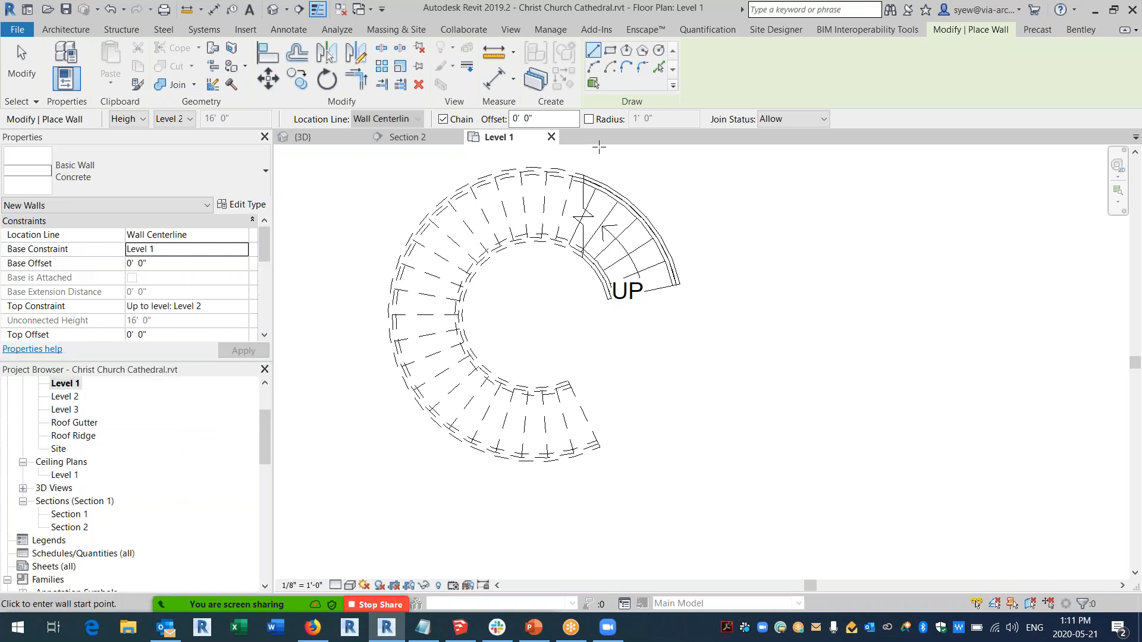
left_click(594, 67)
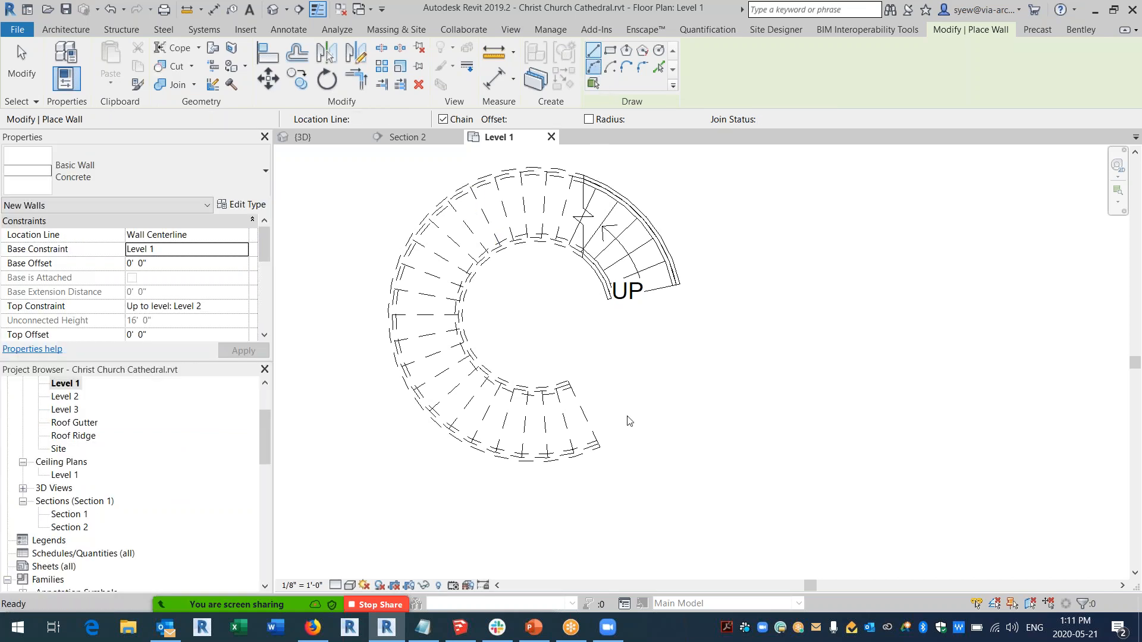
left_click(242, 235)
left_click(178, 262)
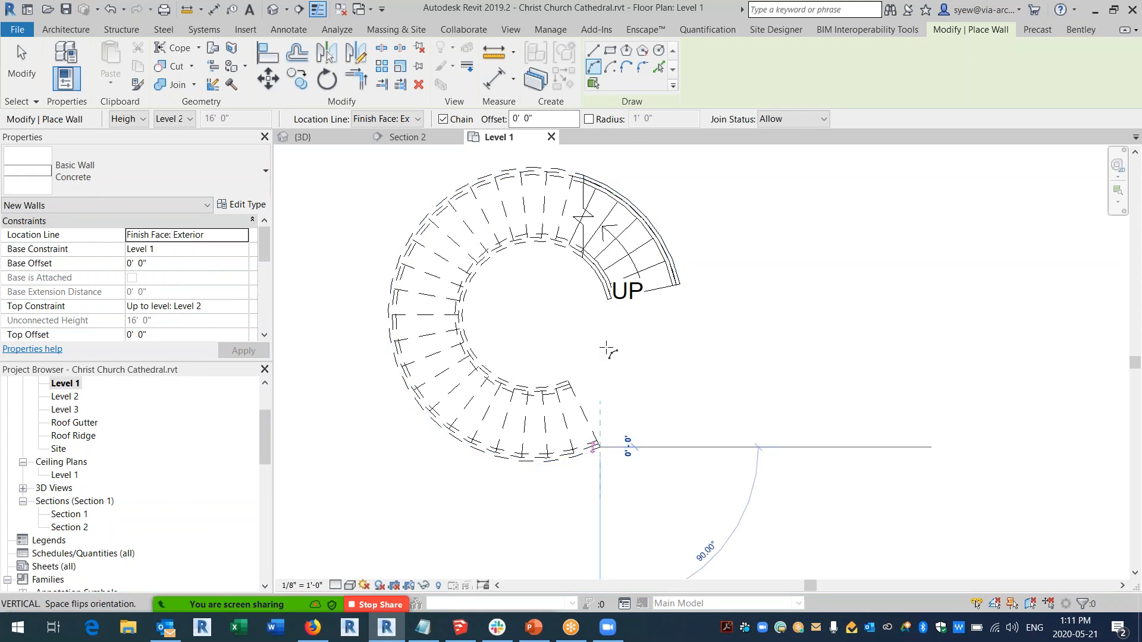
left_click(599, 446)
left_click(679, 284)
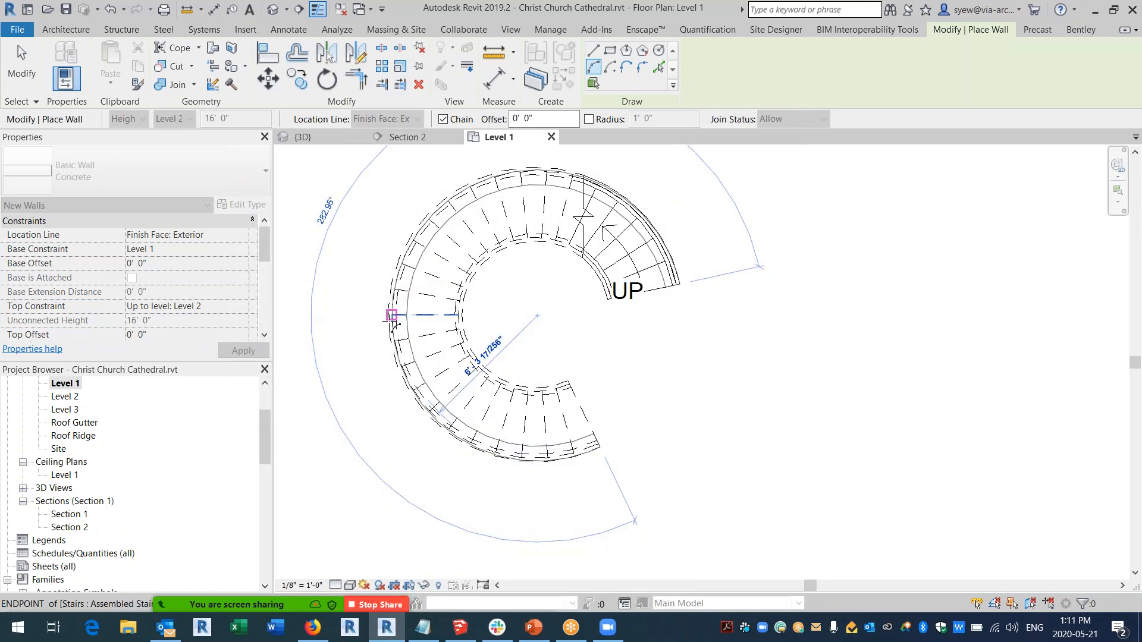
scroll(391, 316, "up", 4)
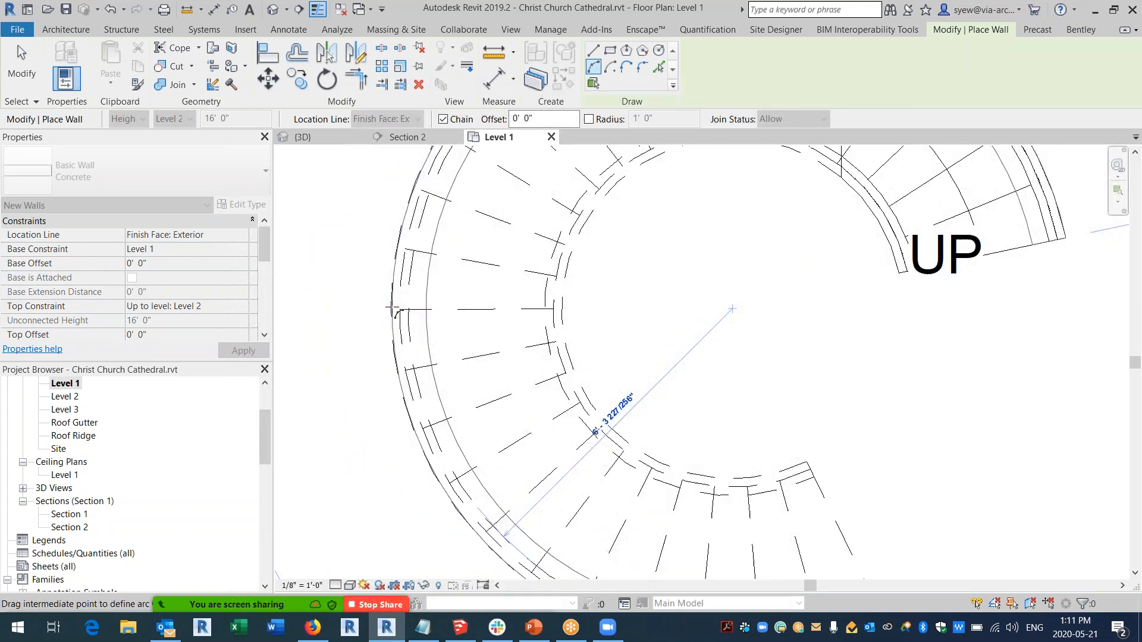
left_click(391, 308)
scroll(367, 366, "down", 4)
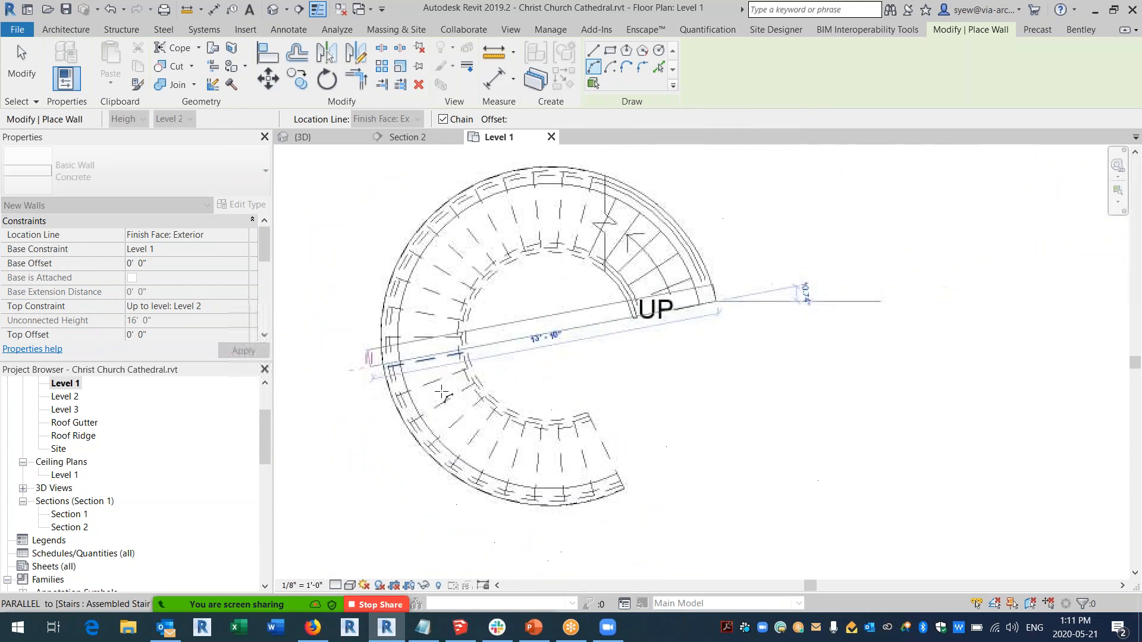
key("Escape")
key("Escape")
Examine the spiral stair and its surrounding curved wall in the 3D view.
left_click(272, 10)
middle_click_drag(1003, 400, 650, 379)
scroll(672, 352, "up", 7)
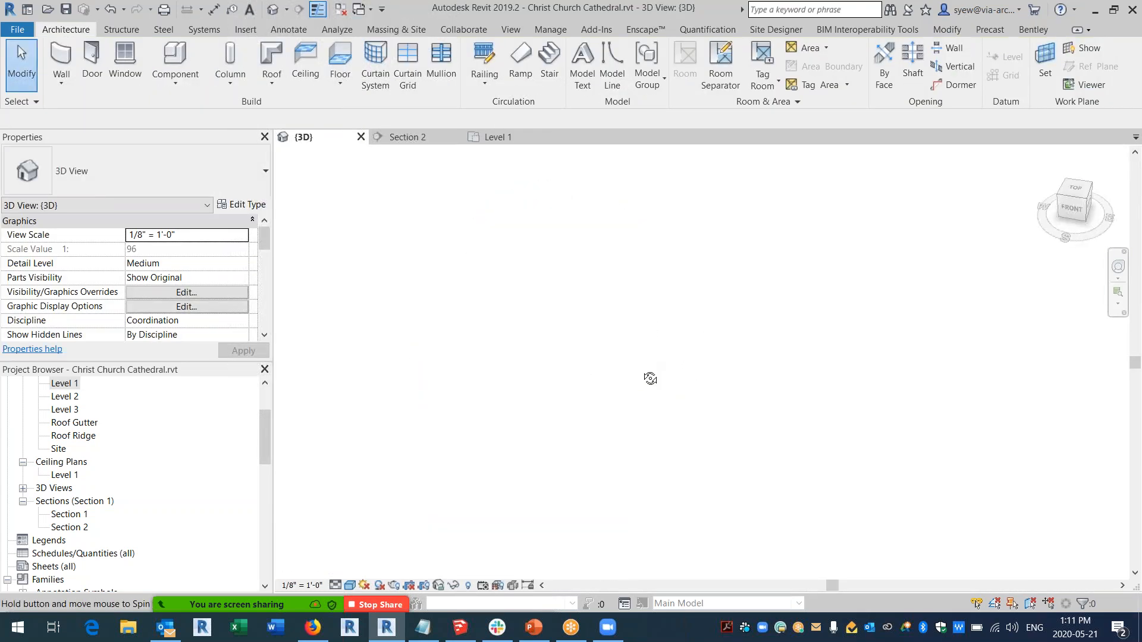
middle_click_drag(406, 524, 663, 264)
middle_click_drag(664, 320, 671, 269)
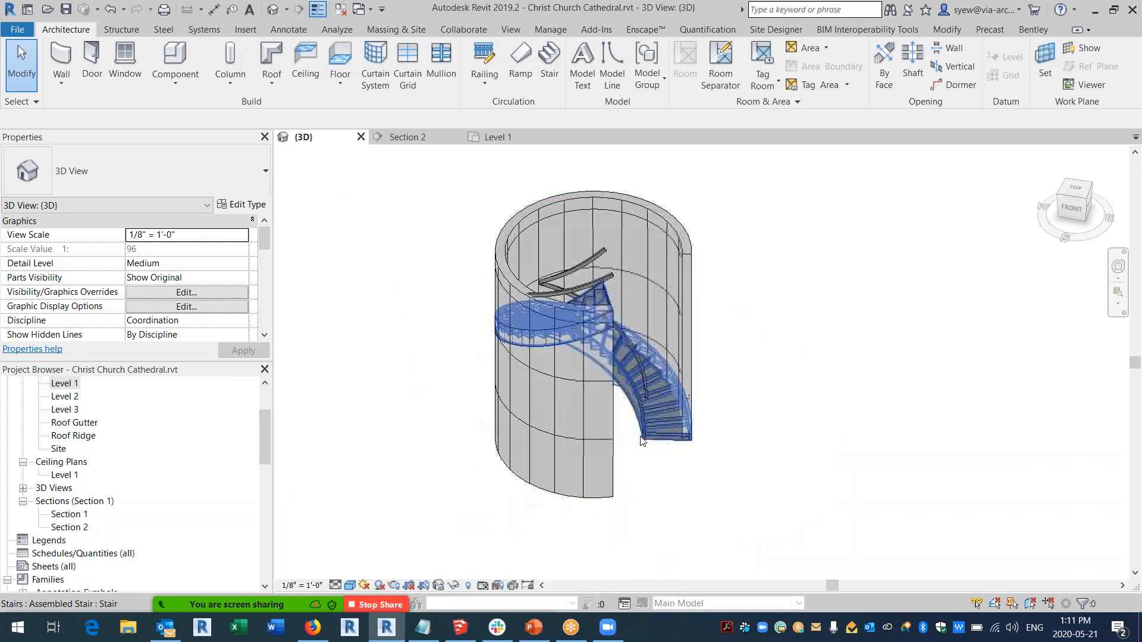
scroll(641, 439, "up", 3)
left_click(722, 369)
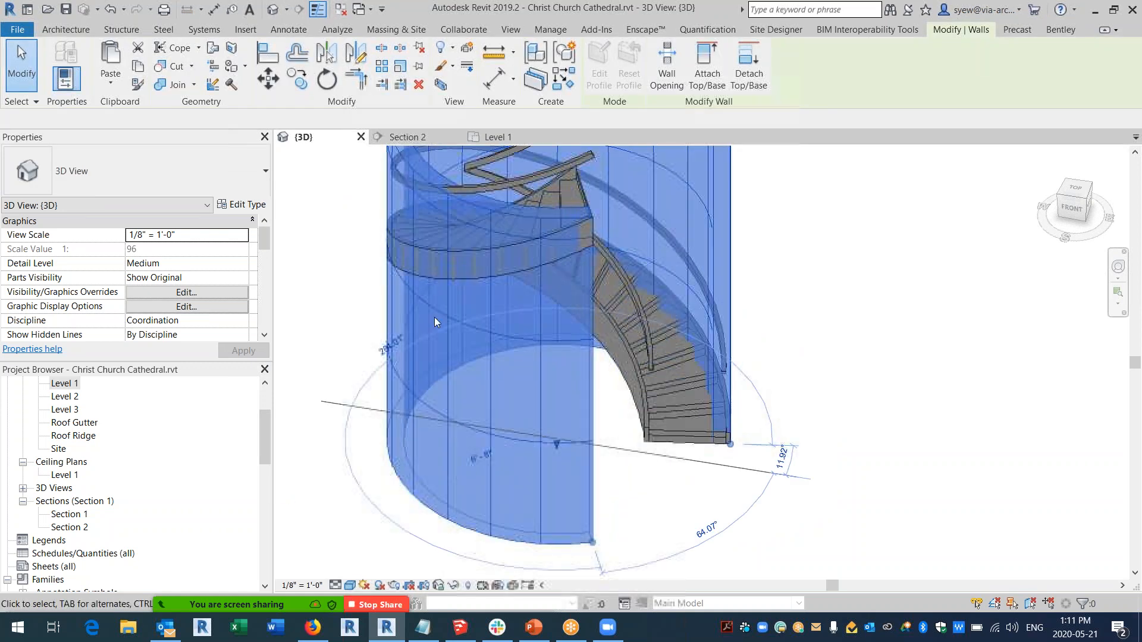
Sketch a footprint roof kept on Level 1, tracing non-sloping boundary lines along the spiral stair's inner and outer edges and both ends.
double_click(61, 387)
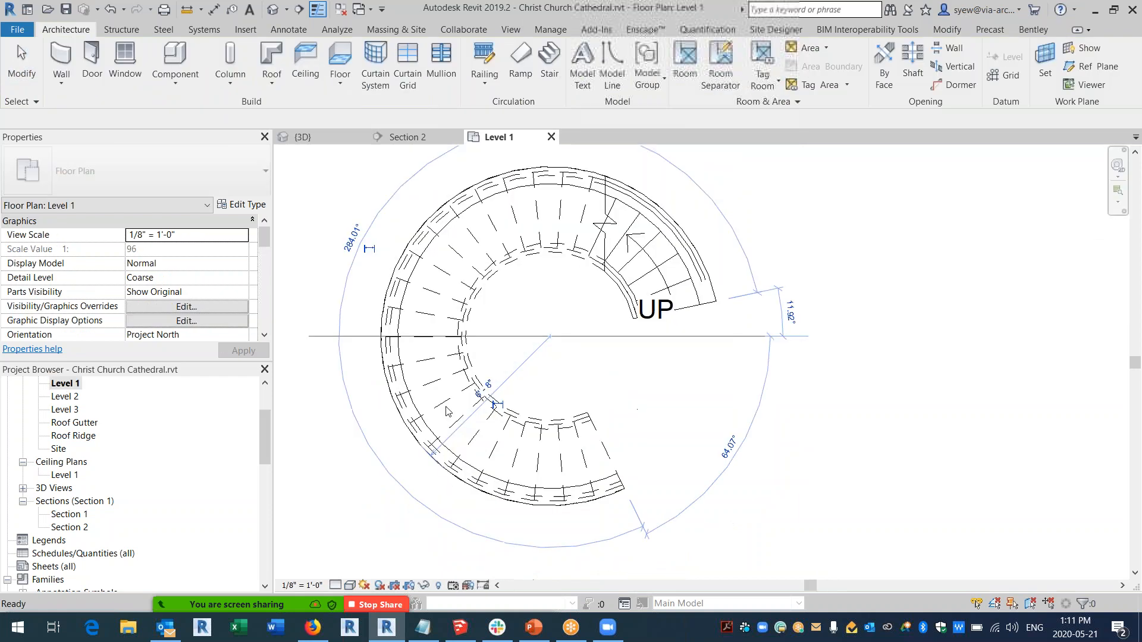
left_click(86, 33)
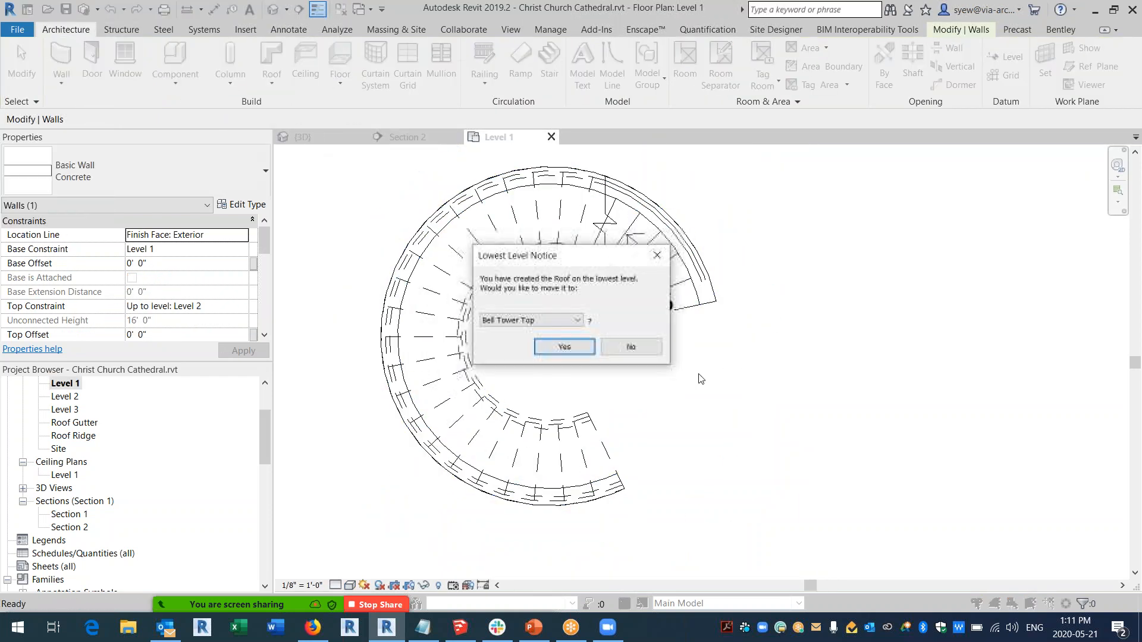
left_click(631, 348)
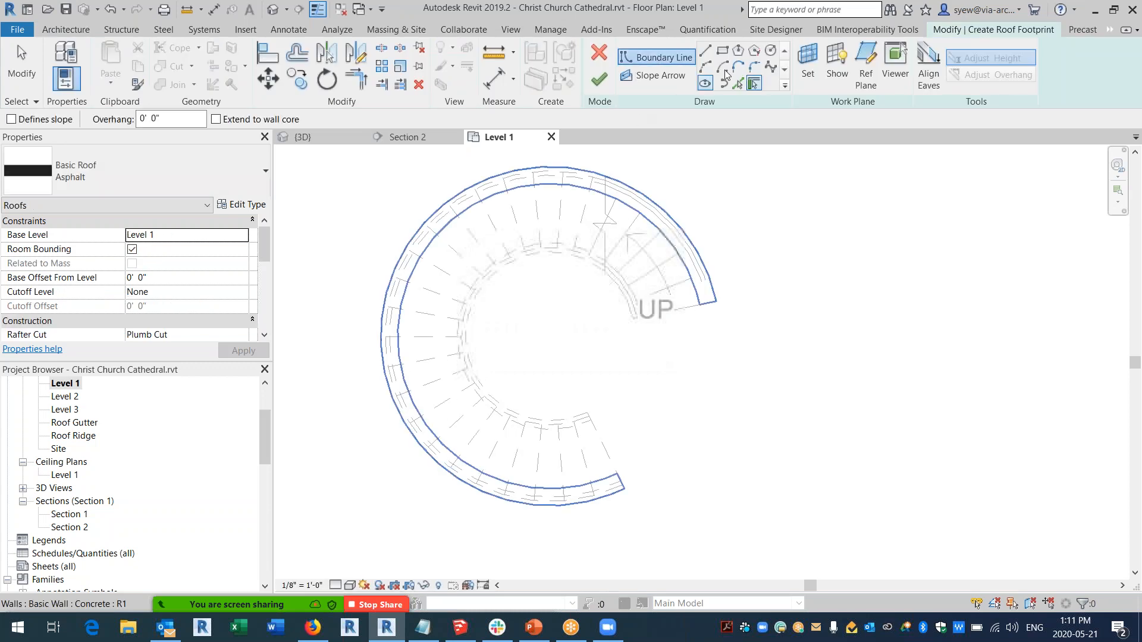
left_click(580, 261)
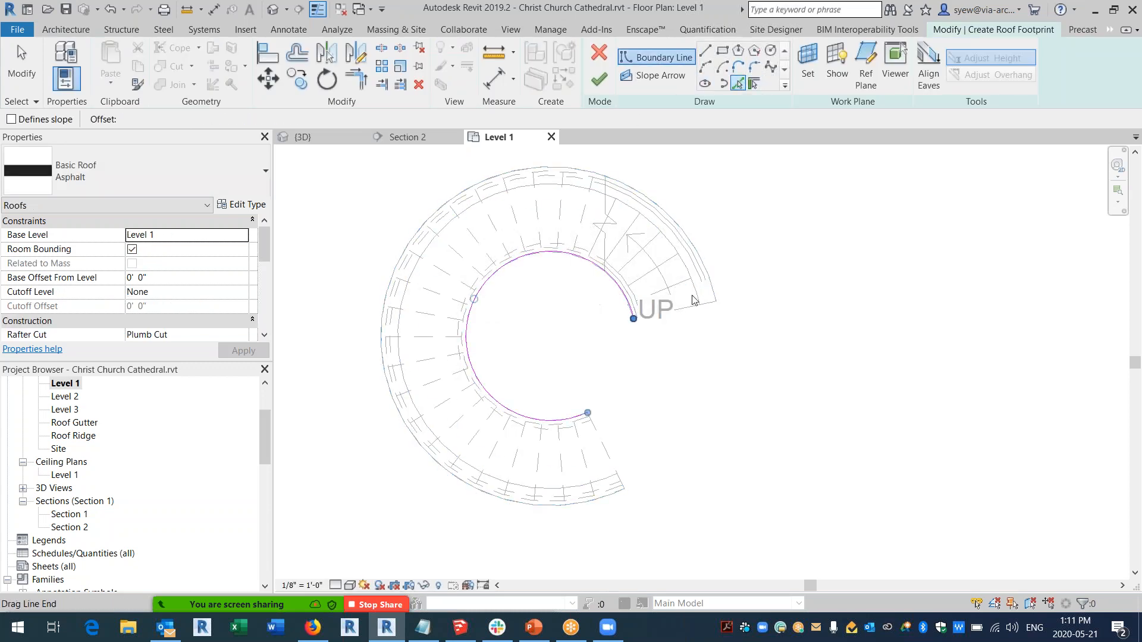
left_click(676, 220)
scroll(665, 337, "up", 2)
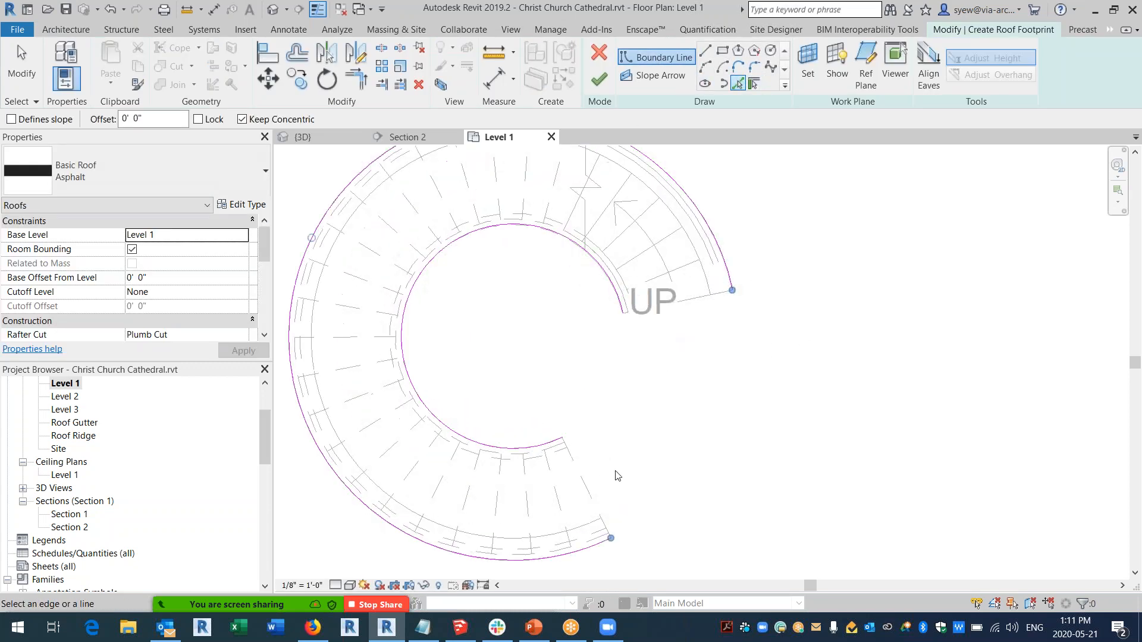
left_click(714, 295)
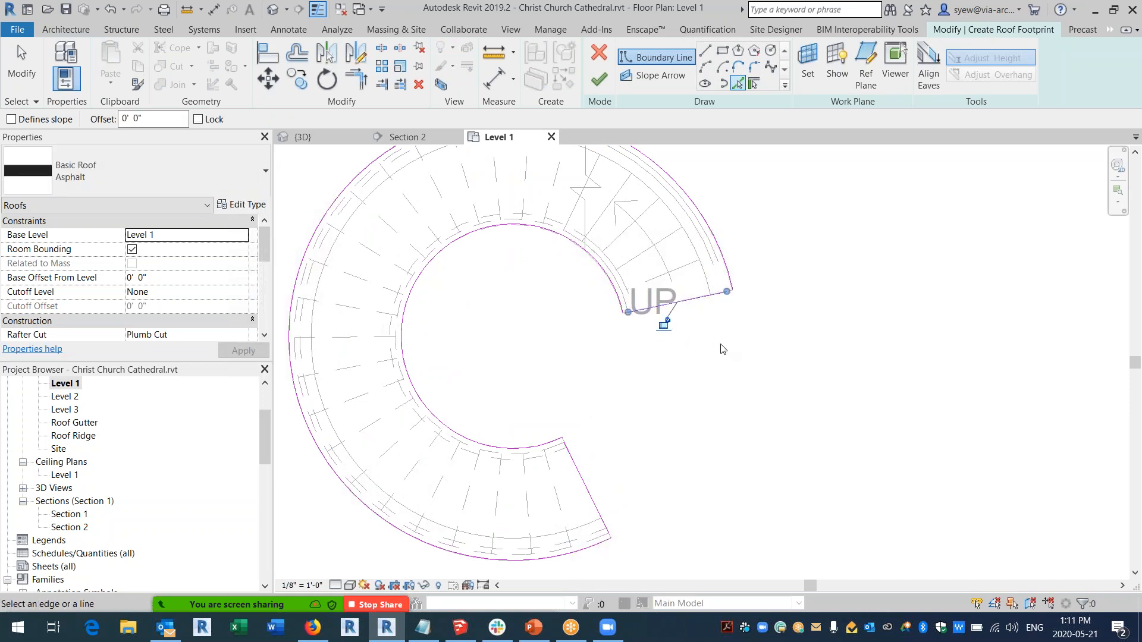
Trim the roof boundary's corners into a closed loop and finish the roof in the 3D view.
key("t")
key("r")
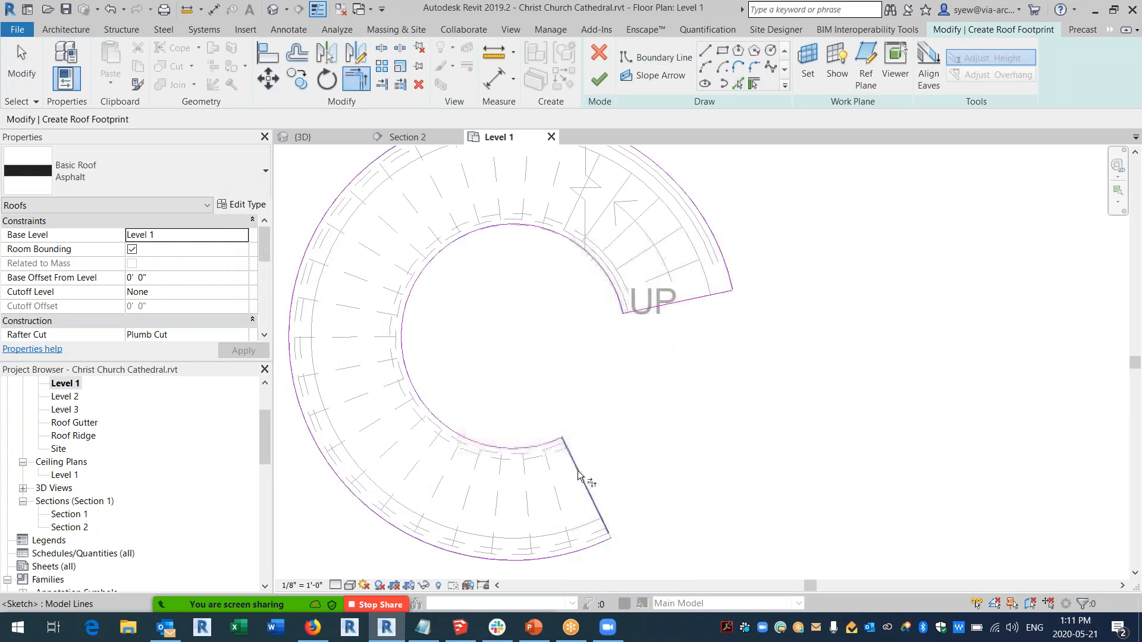
key("Escape")
left_click(273, 10)
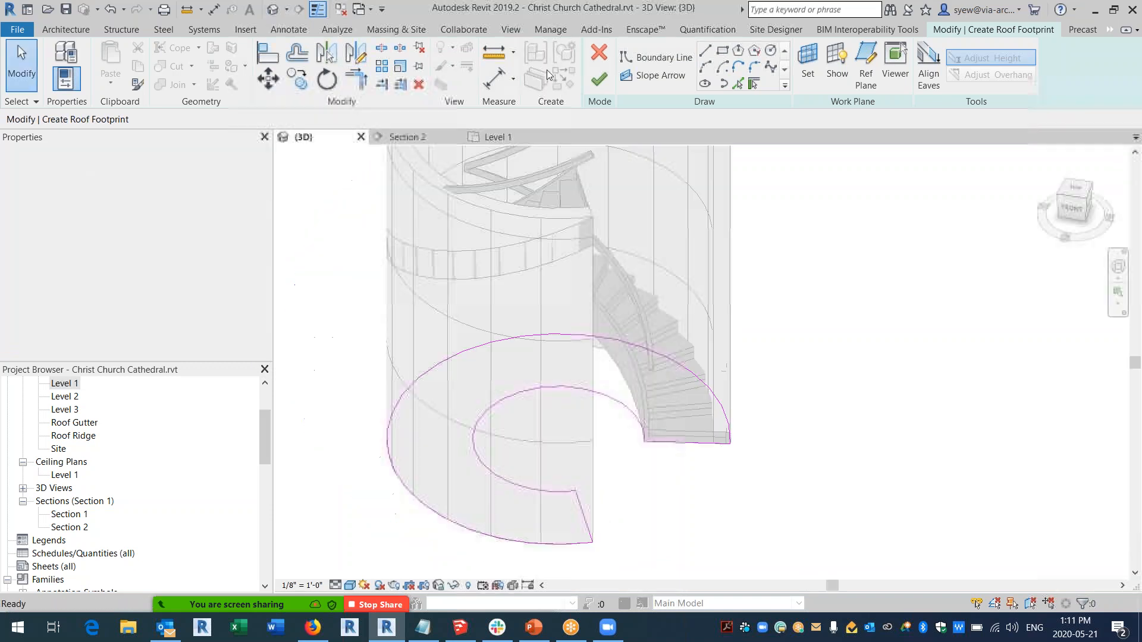
left_click(599, 79)
middle_click_drag(674, 333, 476, 380, "shift")
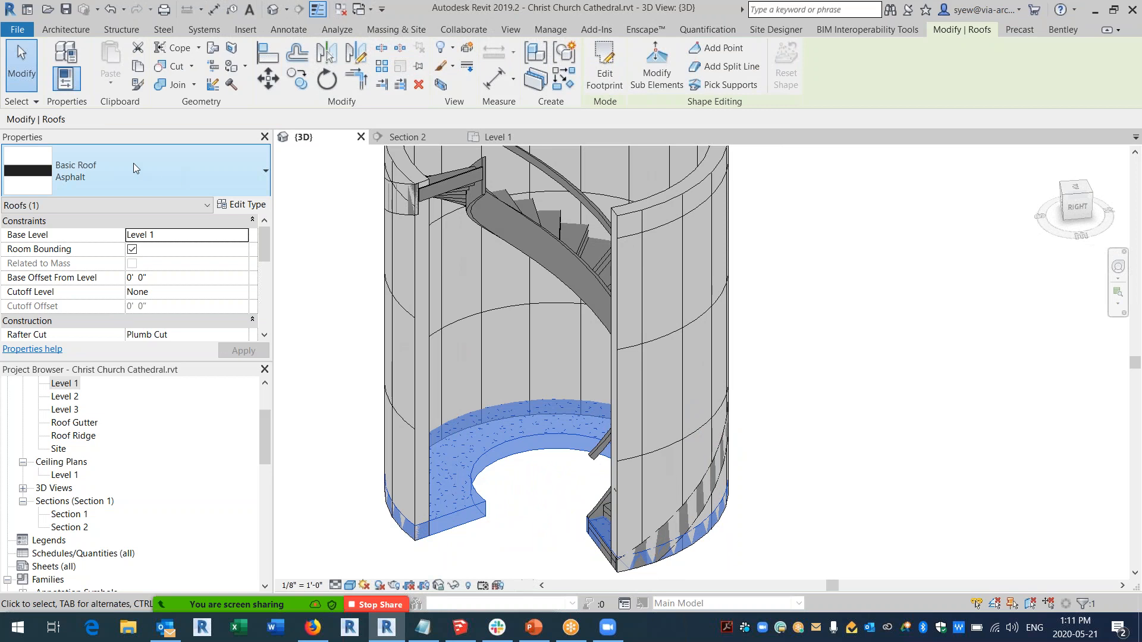
Duplicate the selected roof's Asphalt type as a new type called Thin Profile.
left_click(133, 163)
left_click(166, 248)
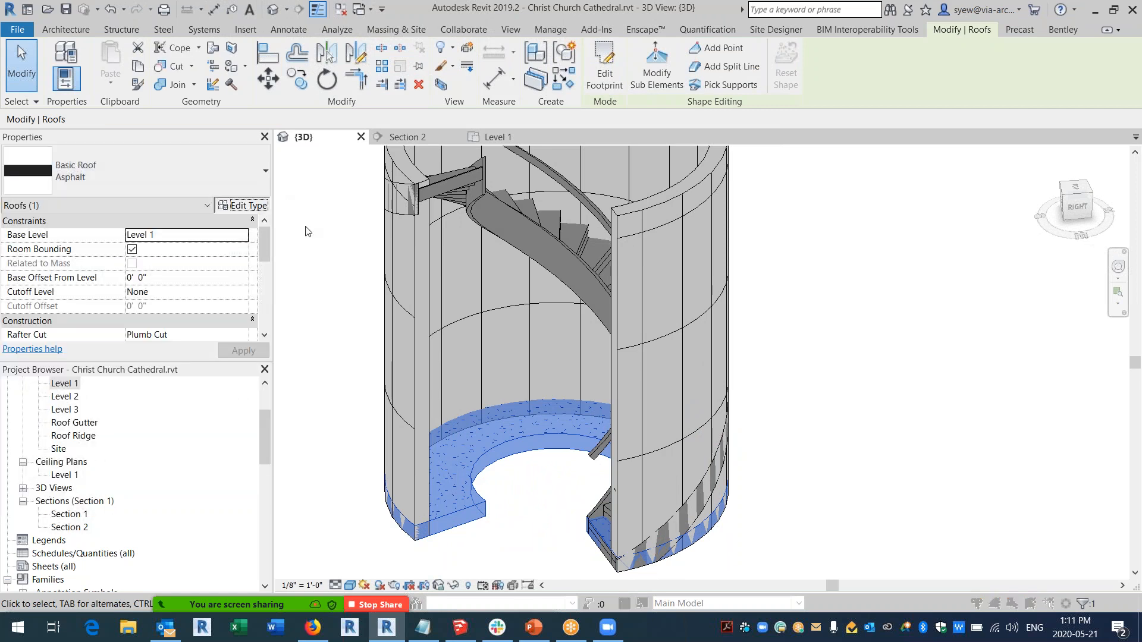
left_click(244, 205)
left_click(909, 182)
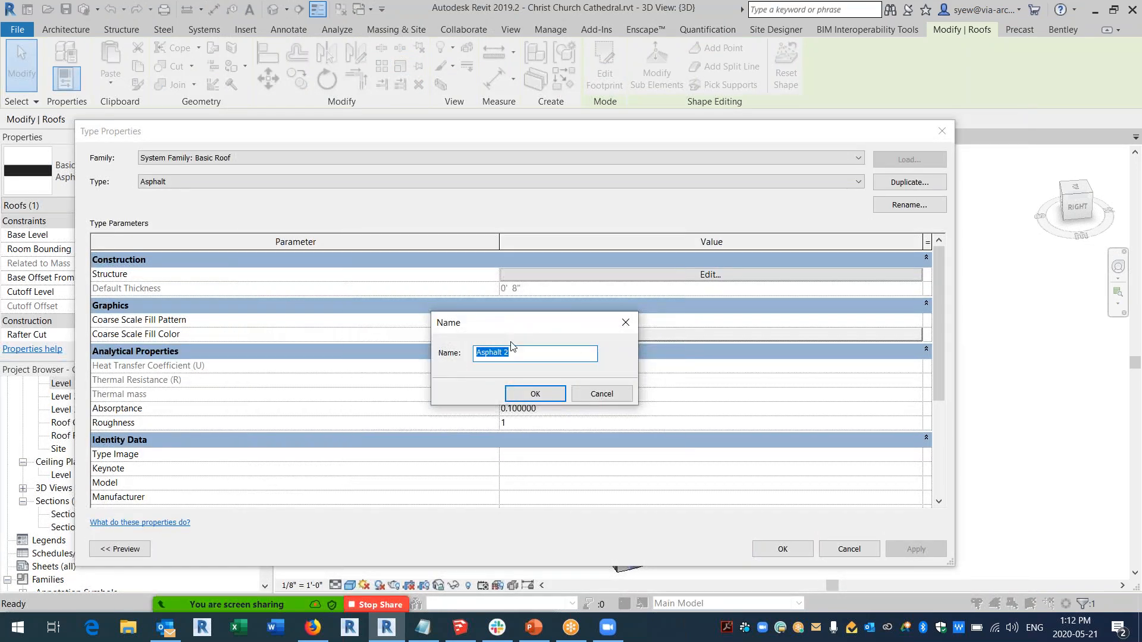
type("Thin Profile")
key("Return")
Set the Thin Profile roof's structure layer thickness to 1/8" and apply the type to the roof.
left_click(533, 278)
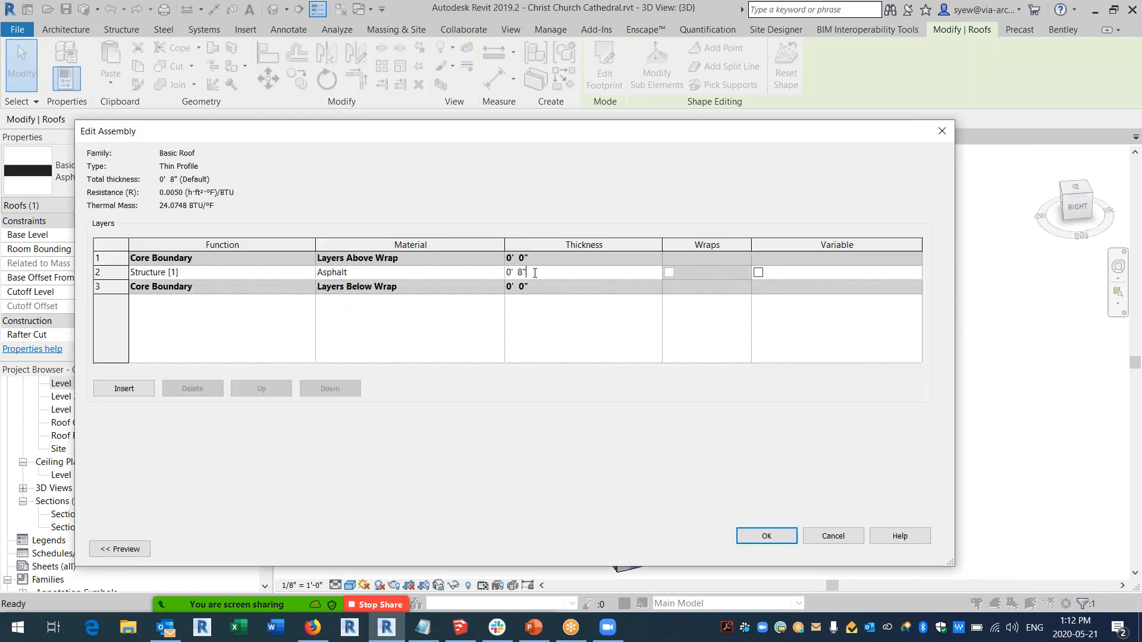
type("1/8")
key("Tab")
left_click(767, 536)
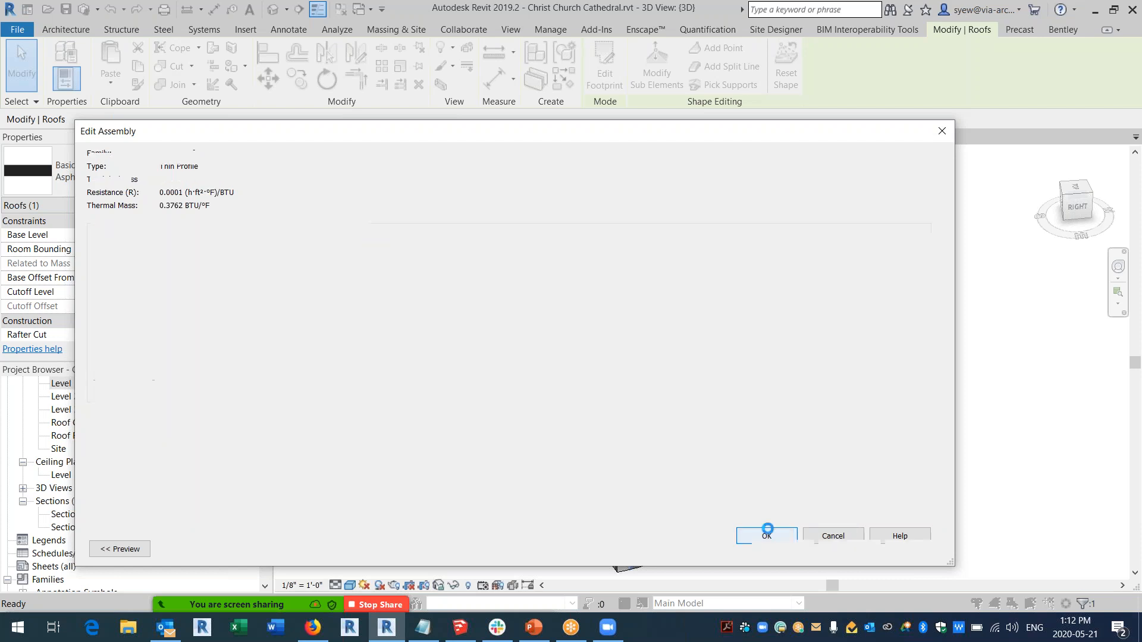
left_click(777, 543)
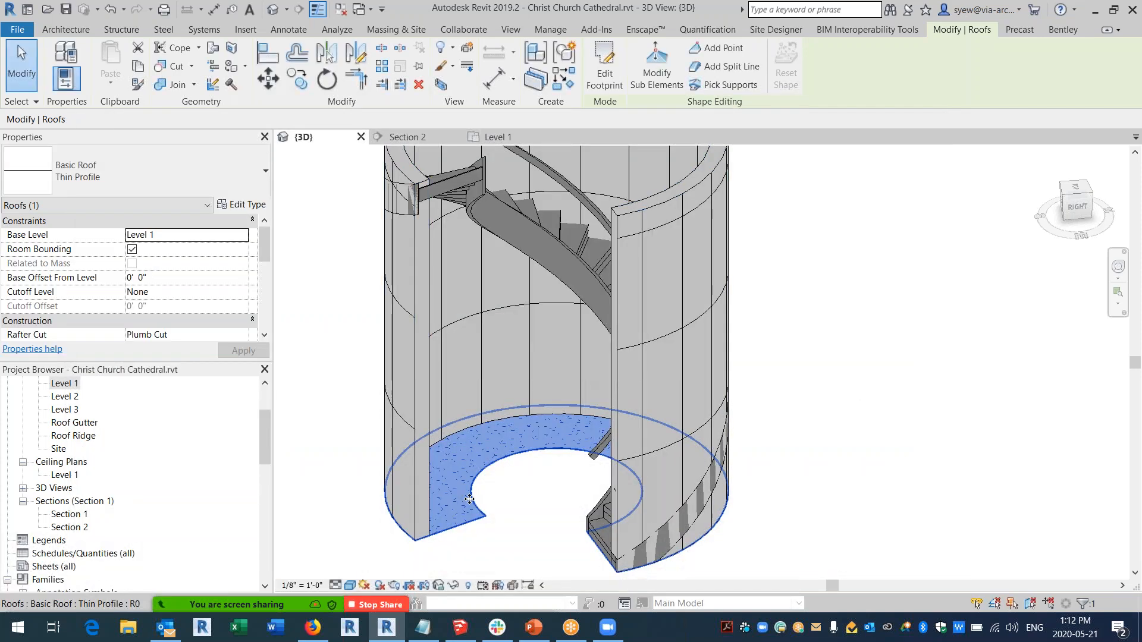
Raise the roof's inner corner point to about 14' 5 1/2" at the upper end of the stair with Modify Sub Elements.
left_click(657, 65)
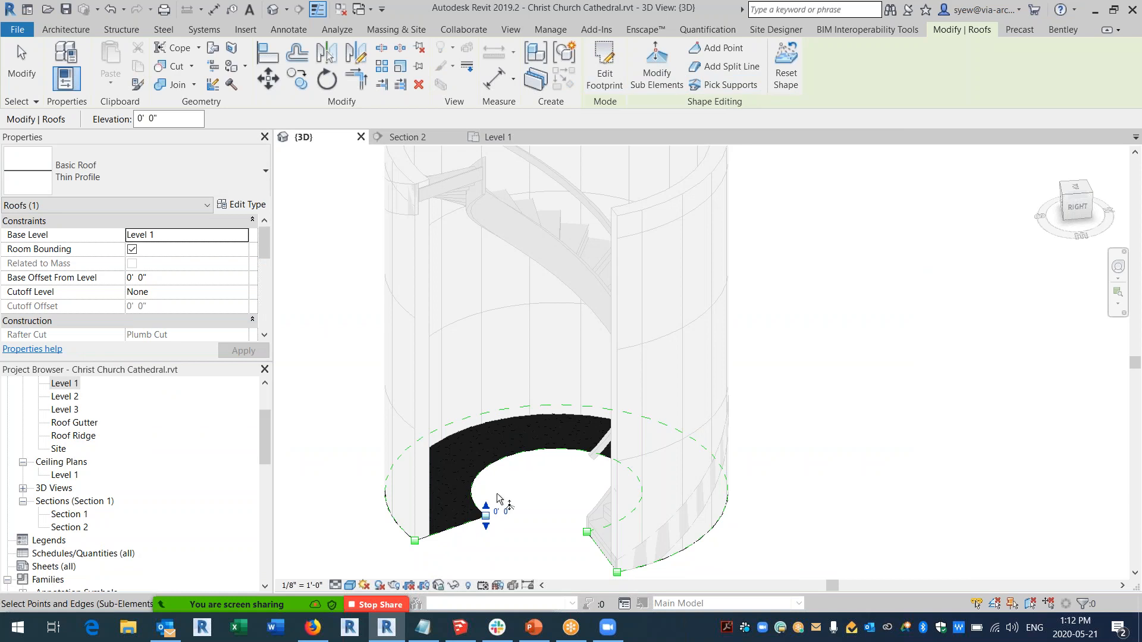
left_click_drag(491, 505, 501, 223)
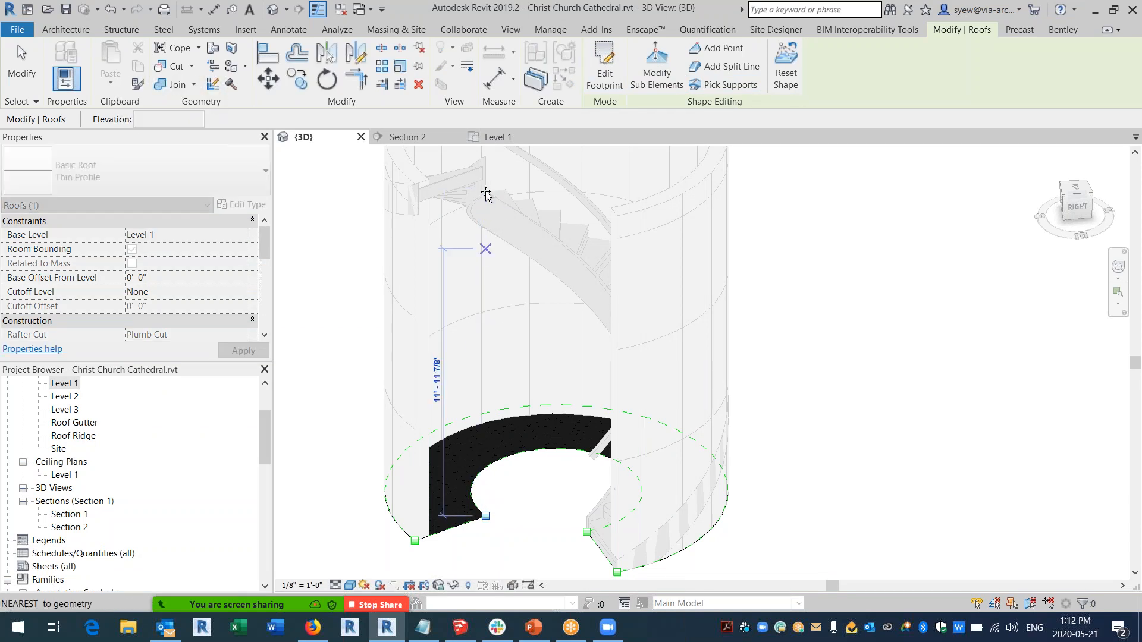
scroll(486, 214, "up", 4)
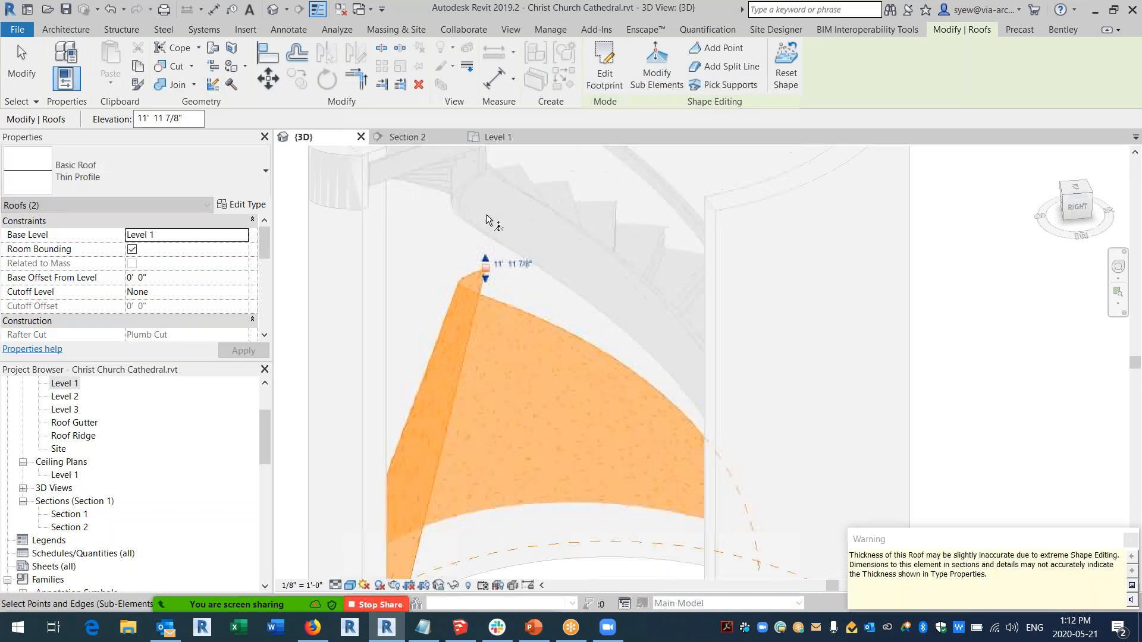
left_click_drag(488, 268, 480, 156)
scroll(479, 179, "down", 4)
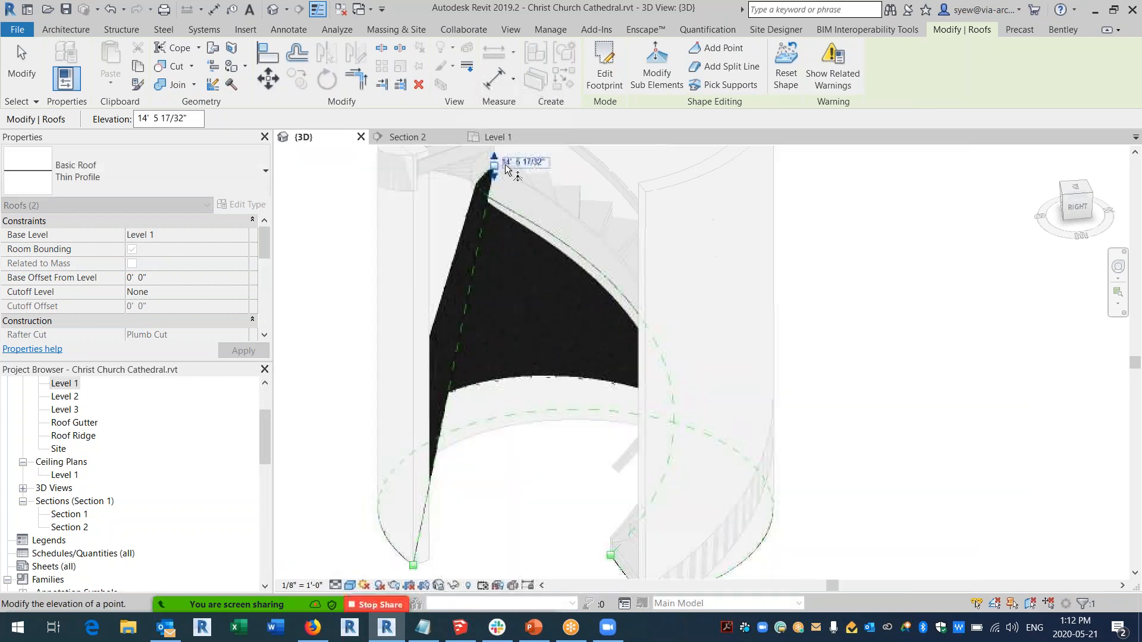
Raise the roof's outer corner point beneath the upper end of the stair and finish the shape editing.
left_click(434, 466)
left_click_drag(436, 466, 436, 189)
middle_click_drag(523, 357, 639, 480, "shift")
scroll(639, 477, "up", 3)
key("Escape")
key("Escape")
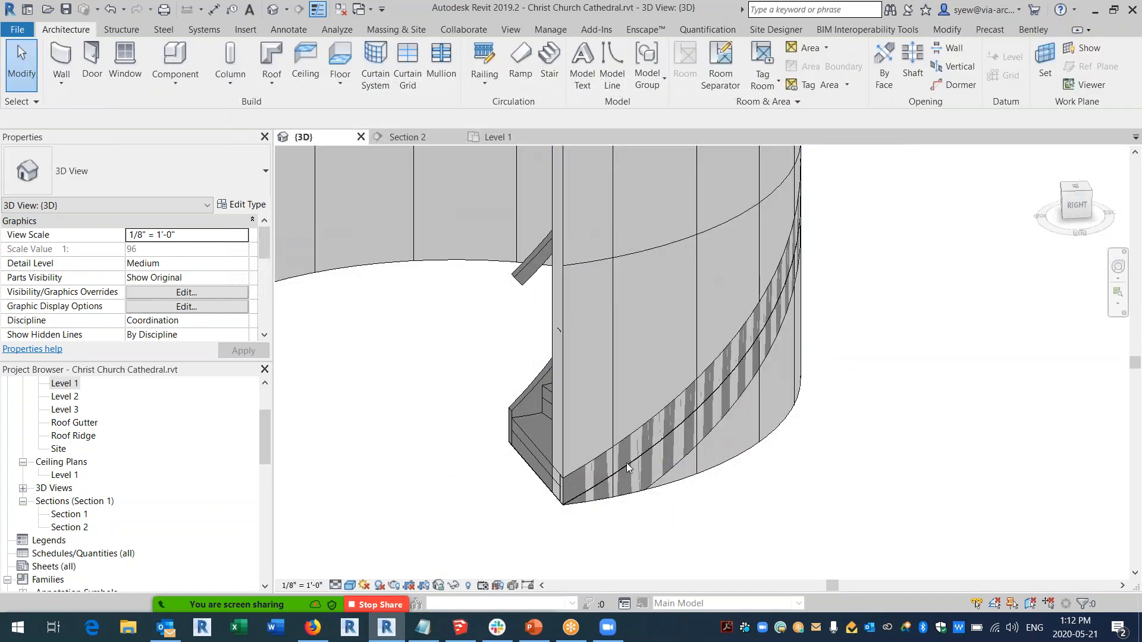
Temporarily hide the curved concrete wall in the 3D view.
left_click(567, 408)
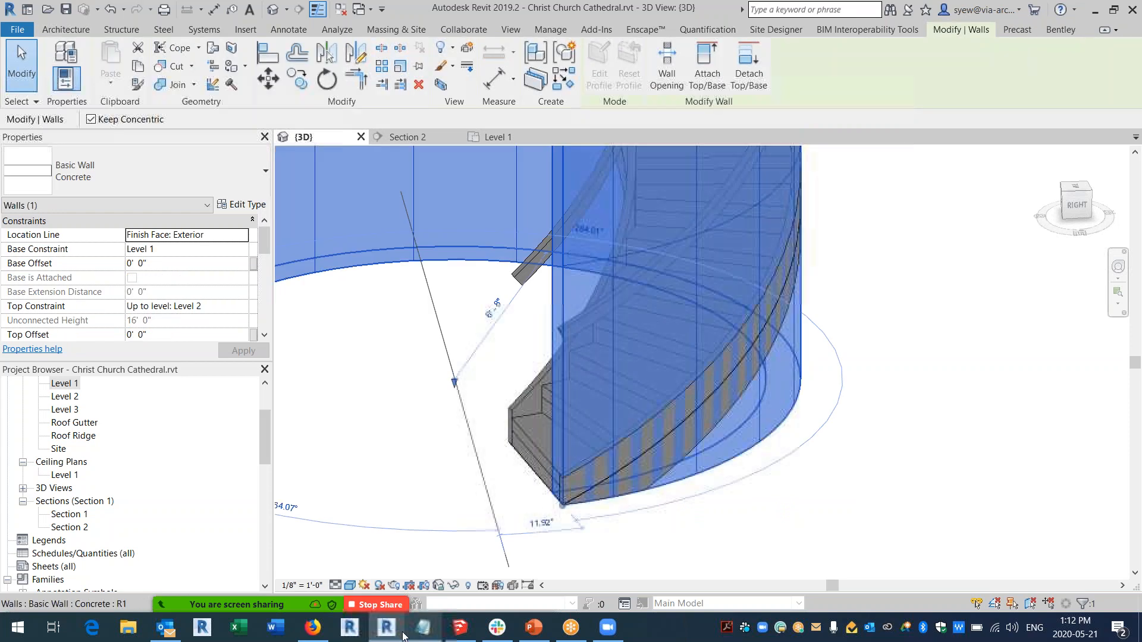
left_click(456, 588)
left_click(479, 545)
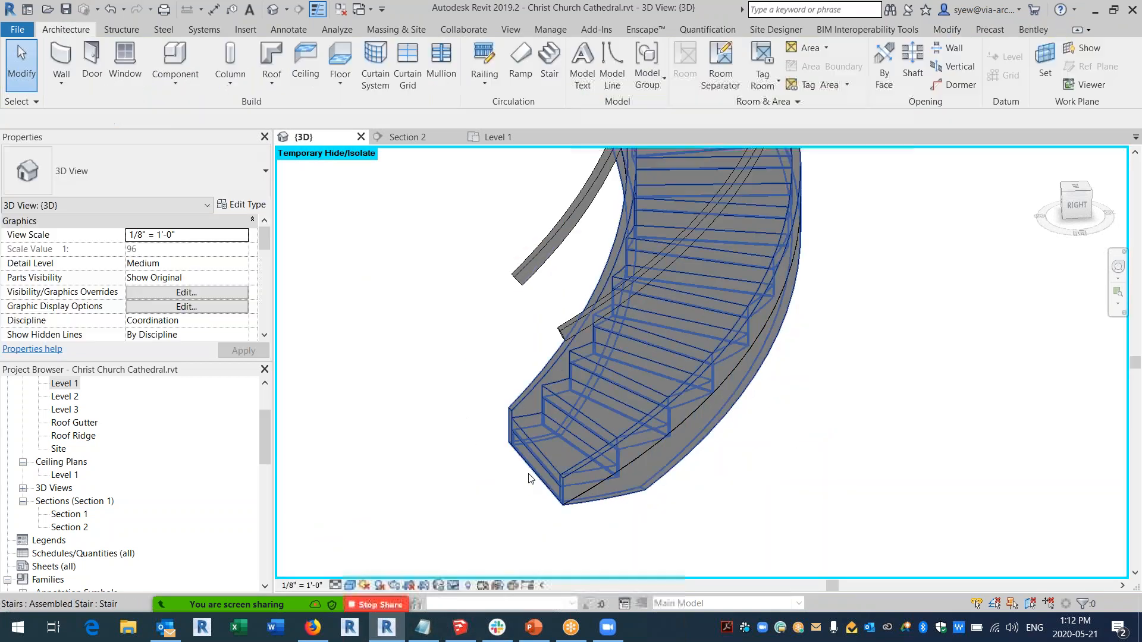
Edit the roof's footprint and draw a boundary line between its inner and outer arcs where the stair's sloping underside starts.
middle_click_drag(649, 419, 461, 420, "shift")
scroll(356, 399, "up", 3)
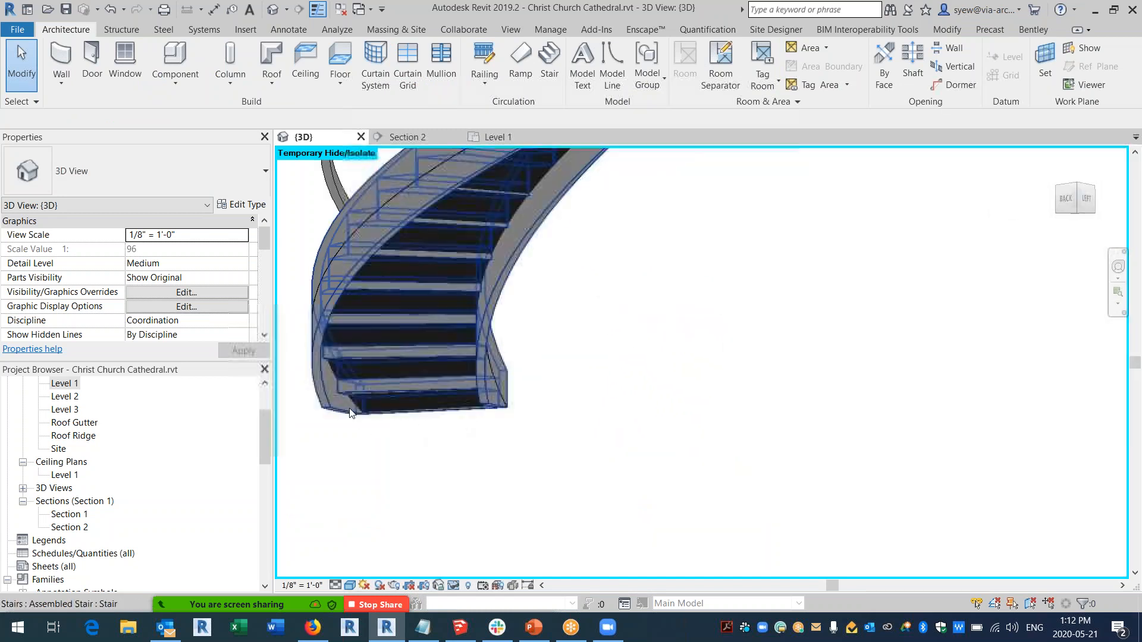
double_click(357, 400)
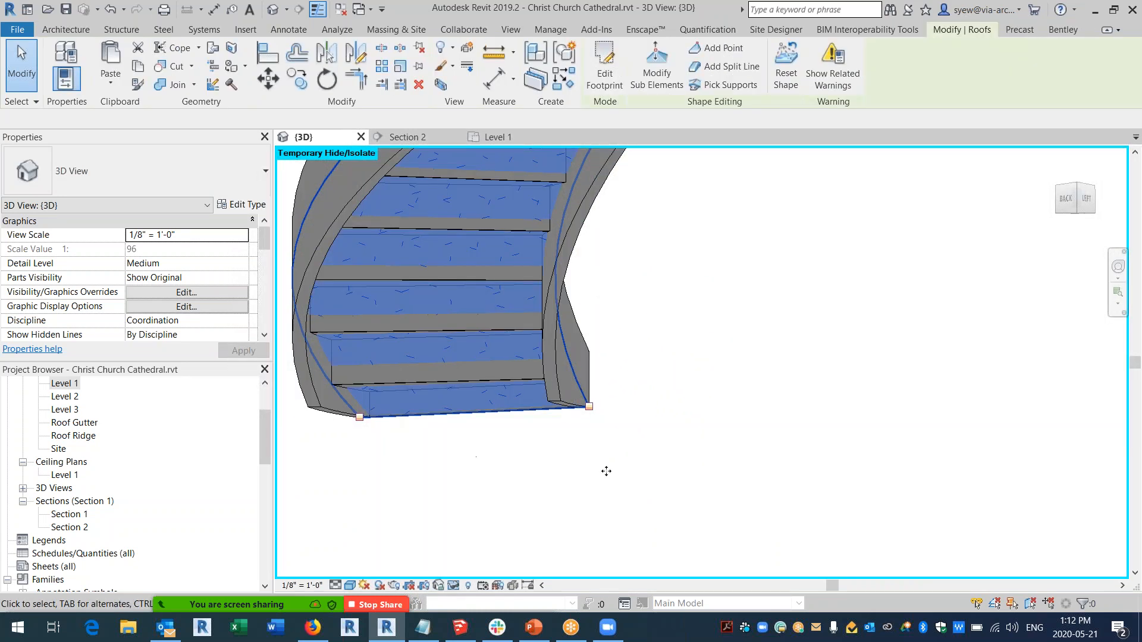
middle_click_drag(568, 439, 719, 542, "shift")
scroll(632, 347, "up", 2)
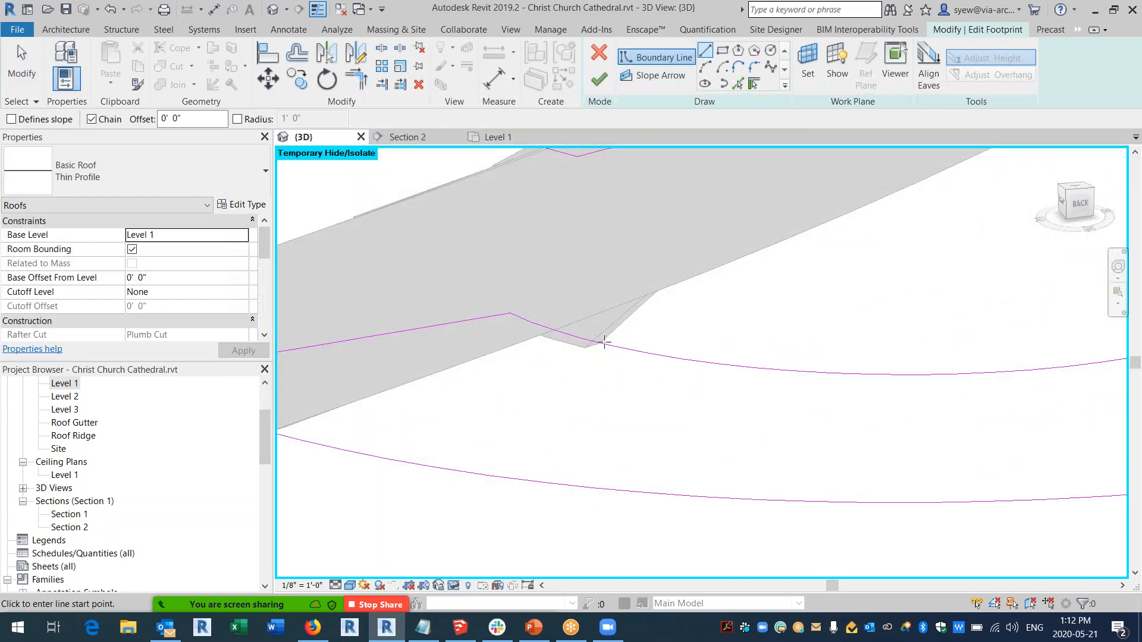
left_click(601, 345)
middle_click_drag(519, 414, 678, 400)
left_click(426, 416)
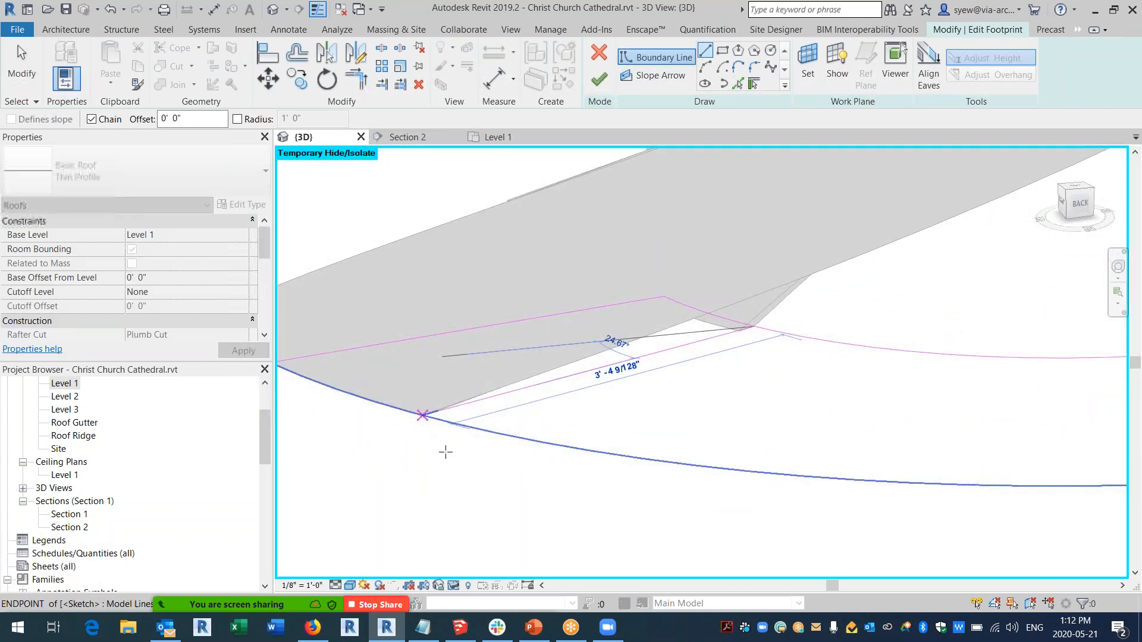
scroll(500, 438, "down", 2)
key("Escape")
key("Escape")
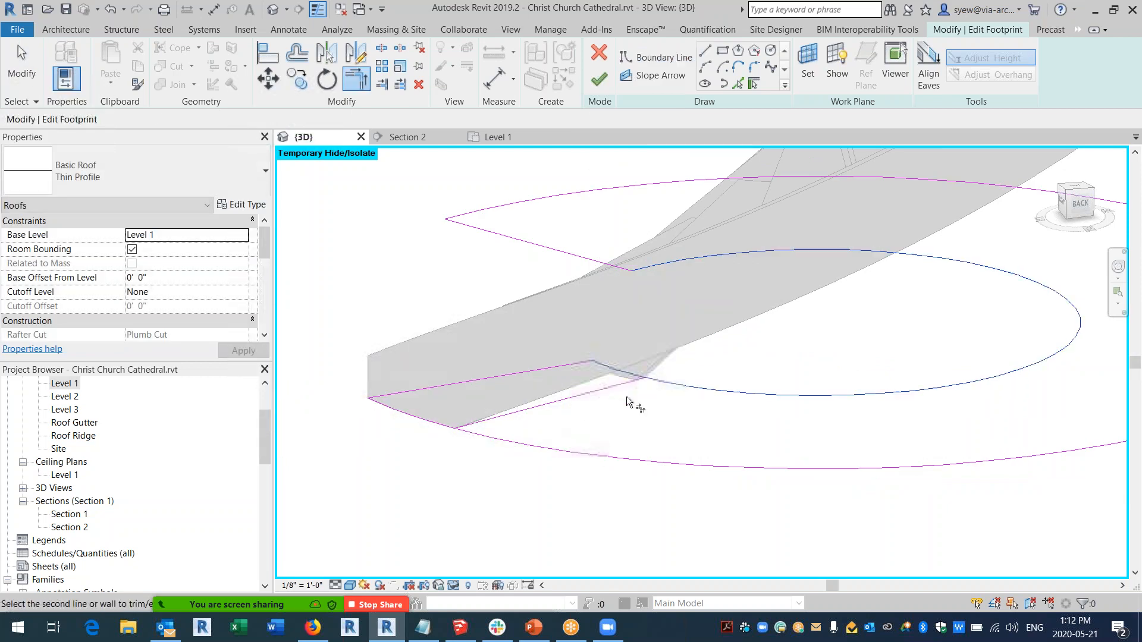
Trim the roof's arcs to the new end line, delete the old lower end line and finish the footprint.
left_click(616, 384)
left_click(484, 434)
key("Escape")
left_click(501, 369)
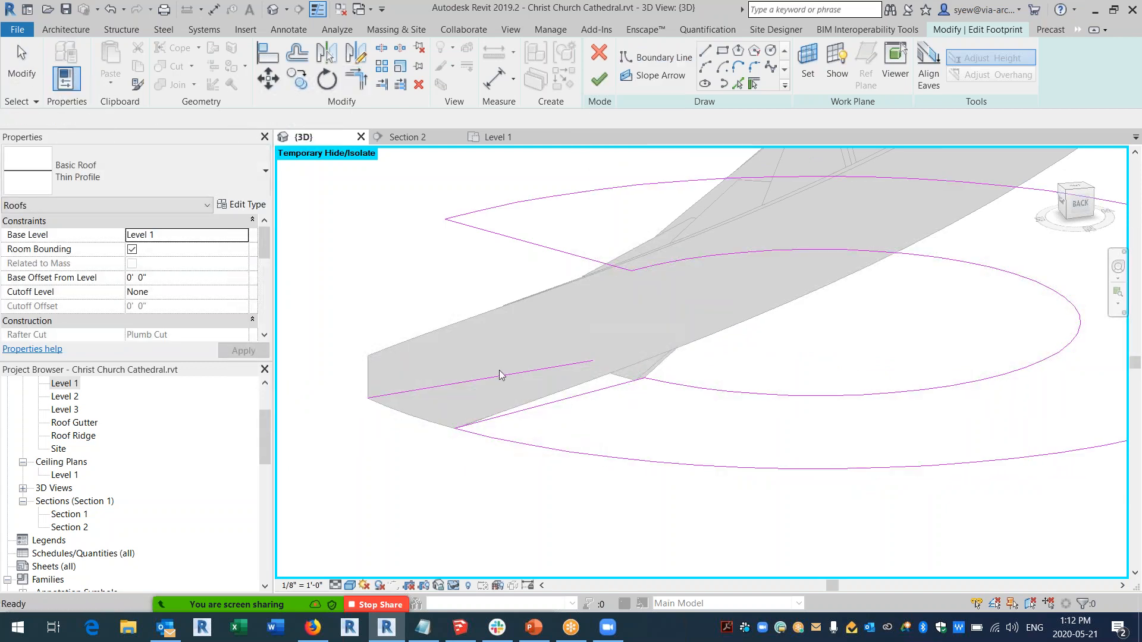
left_click(600, 80)
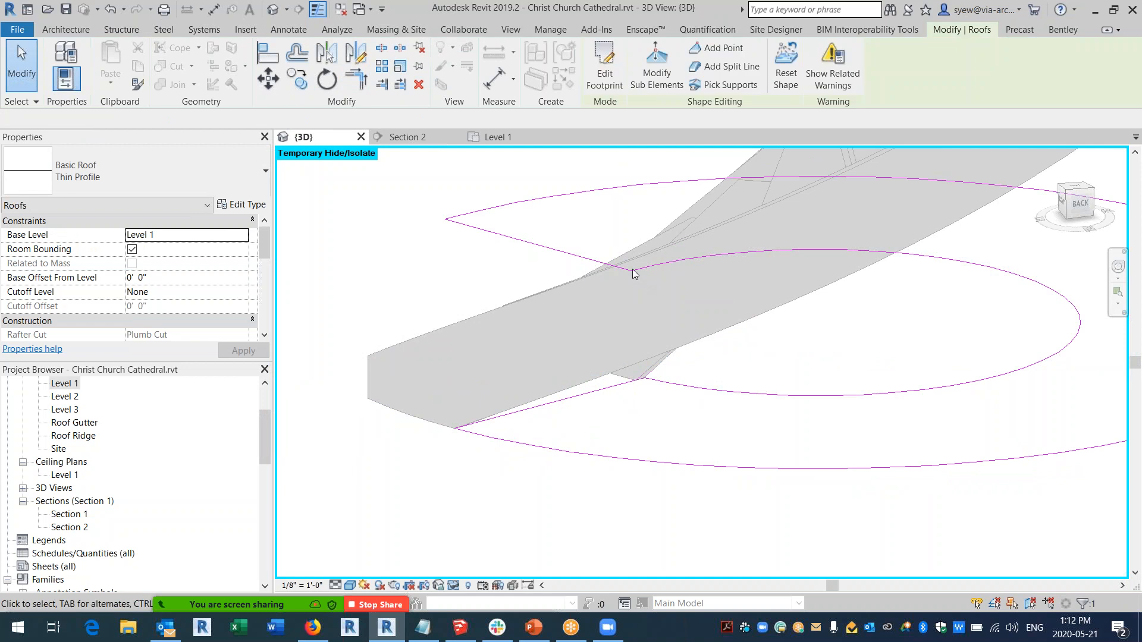
Restore the temporarily hidden curved wall in the 3D view.
scroll(480, 329, "down", 3)
middle_click_drag(480, 330, 713, 505, "shift")
left_click(453, 585)
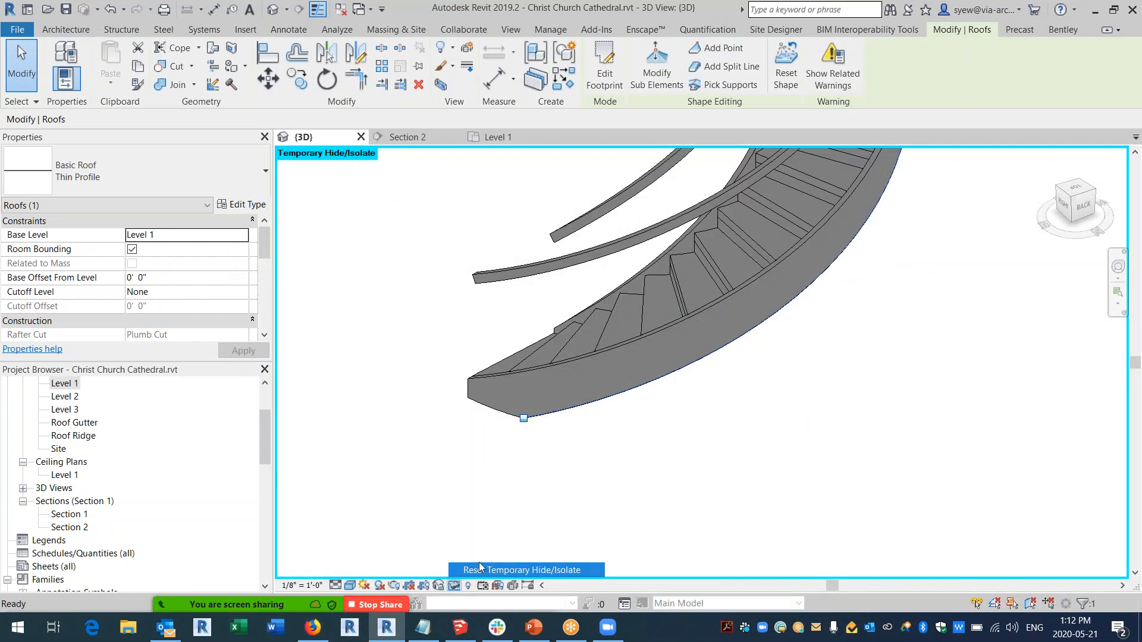
left_click(463, 570)
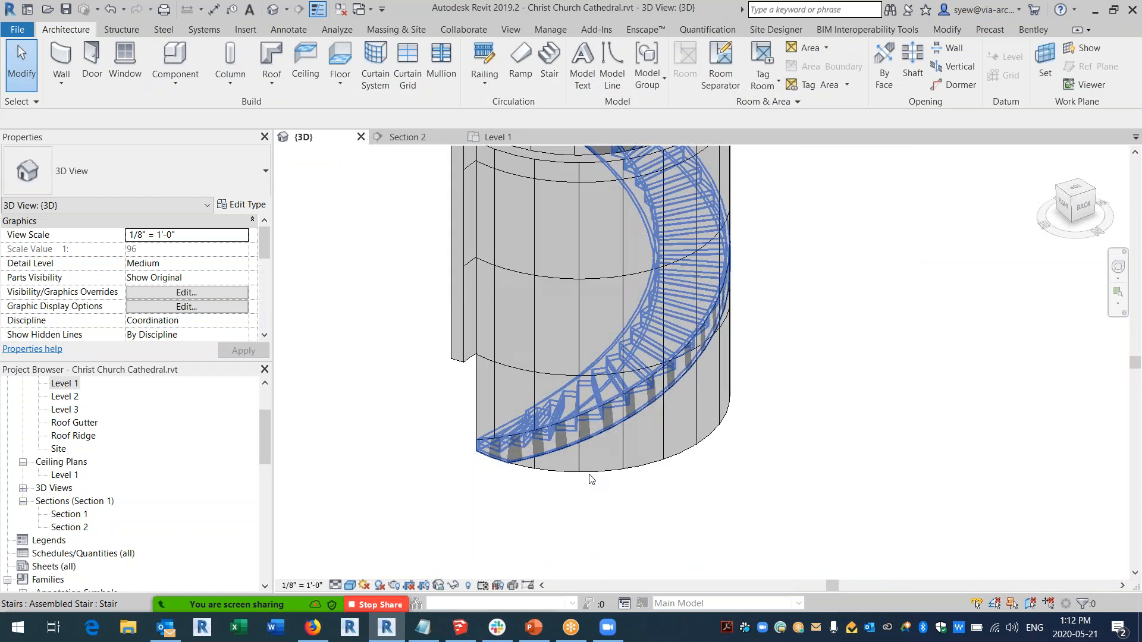
Shorten the curved wall's lower end so it starts at the roof's outer corner near the stair's foot.
left_click(592, 480)
scroll(592, 470, "up", 3)
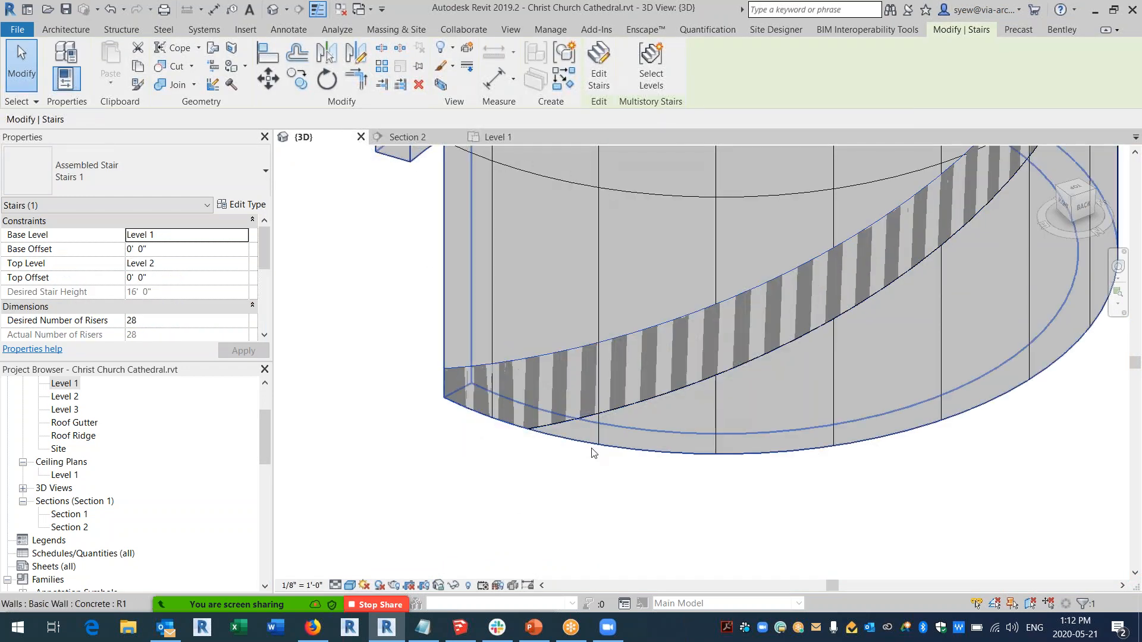
left_click(483, 431)
left_click_drag(444, 398, 530, 430)
scroll(449, 429, "down", 2)
middle_click_drag(452, 425, 690, 433, "shift")
scroll(685, 435, "up", 3)
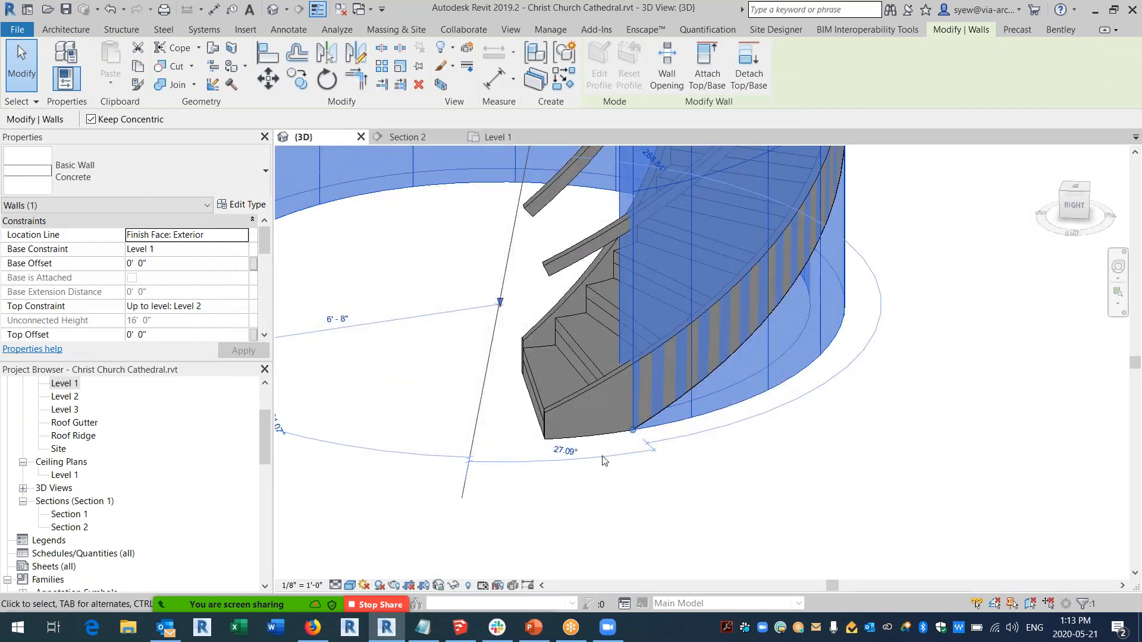
Try to attach the curved wall's top to the thin roof beneath the stair.
scroll(536, 474, "down", 3)
middle_click_drag(782, 283, 783, 368)
left_click(707, 65)
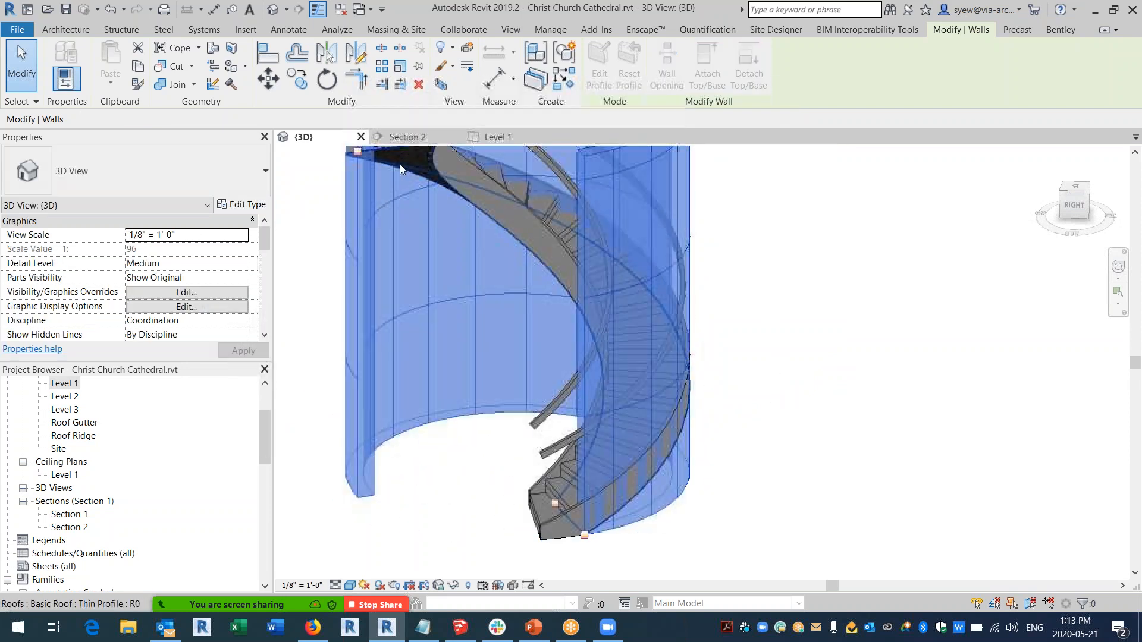
left_click(401, 164)
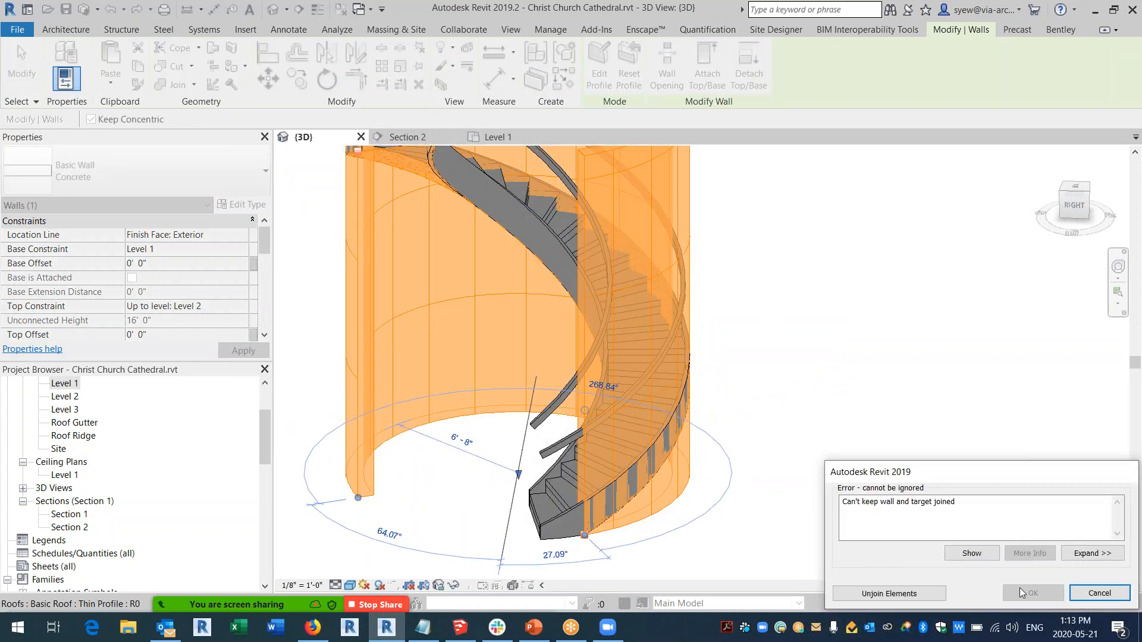
left_click(1100, 593)
key("Escape")
Temporarily hide the spiral stair in the 3D view.
left_click(560, 512)
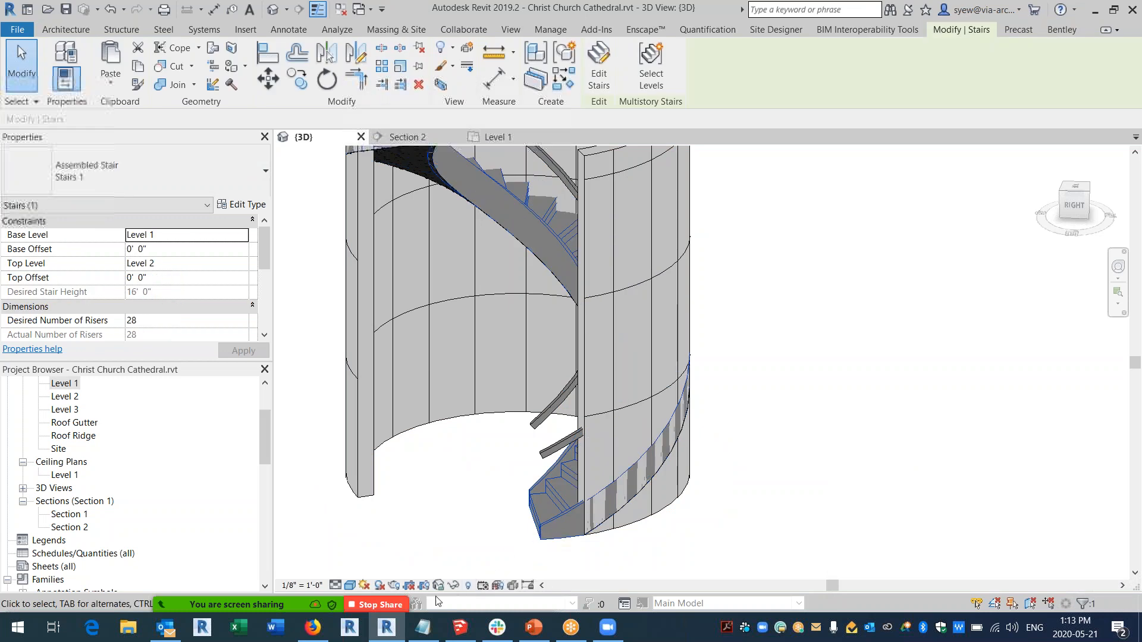
left_click(467, 585)
left_click(483, 546)
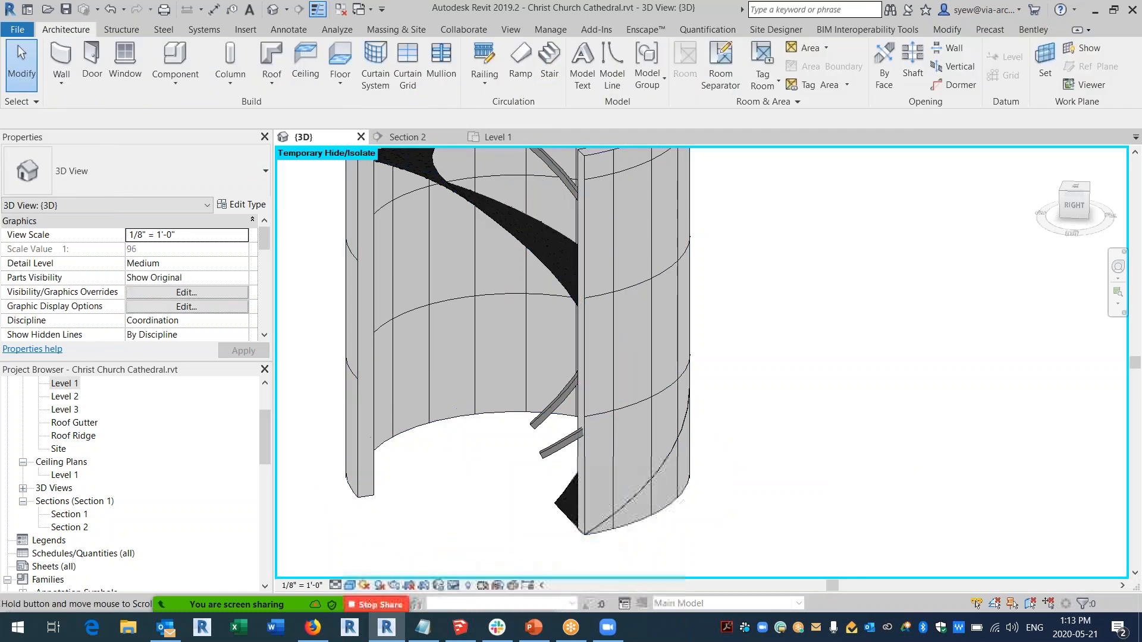
Edit the roof's footprint and add a boundary line along the curved wall's lower end edge.
scroll(554, 439, "up", 3)
left_click(601, 339)
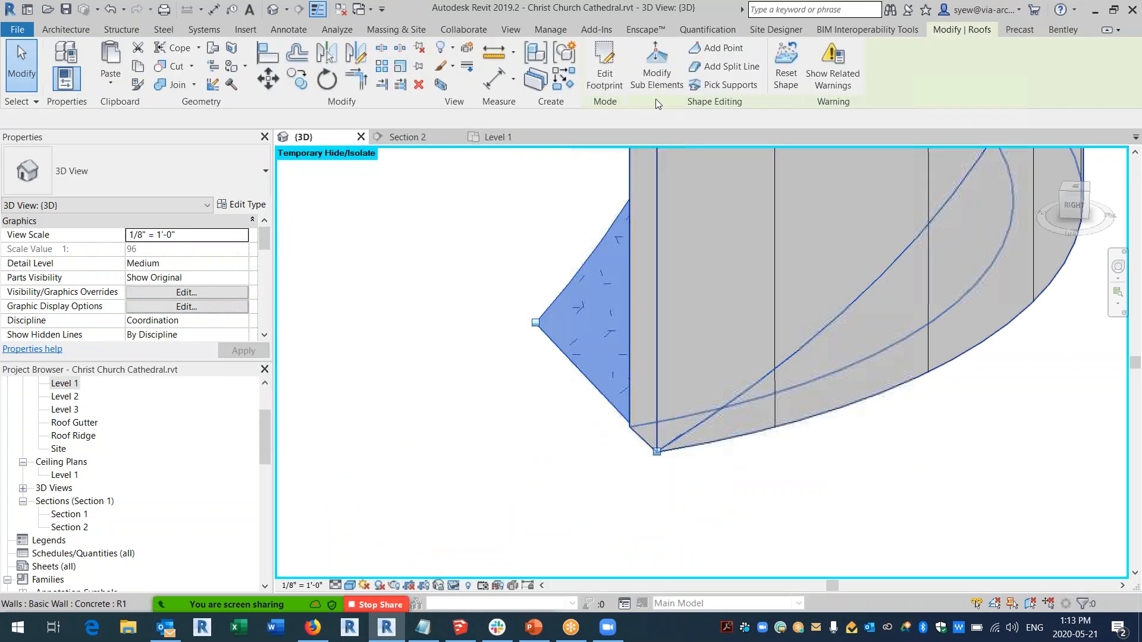
left_click(605, 65)
scroll(648, 452, "up", 2)
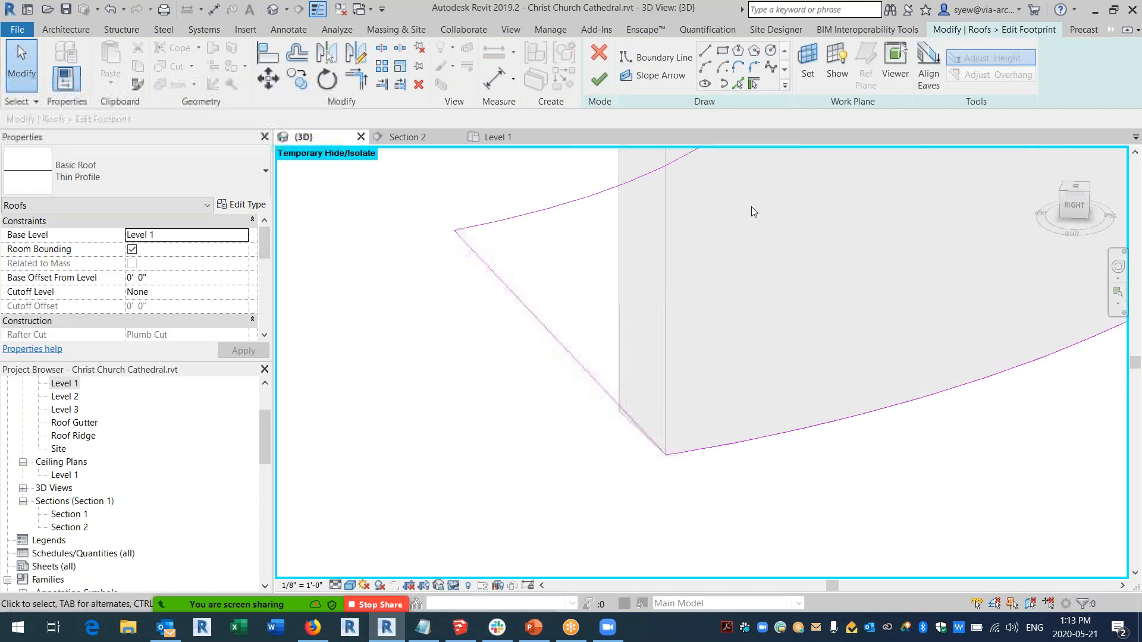
left_click(630, 423)
Trim the new end line to the roof's inner arc, delete the old end line and finish the footprint.
key("t")
key("r")
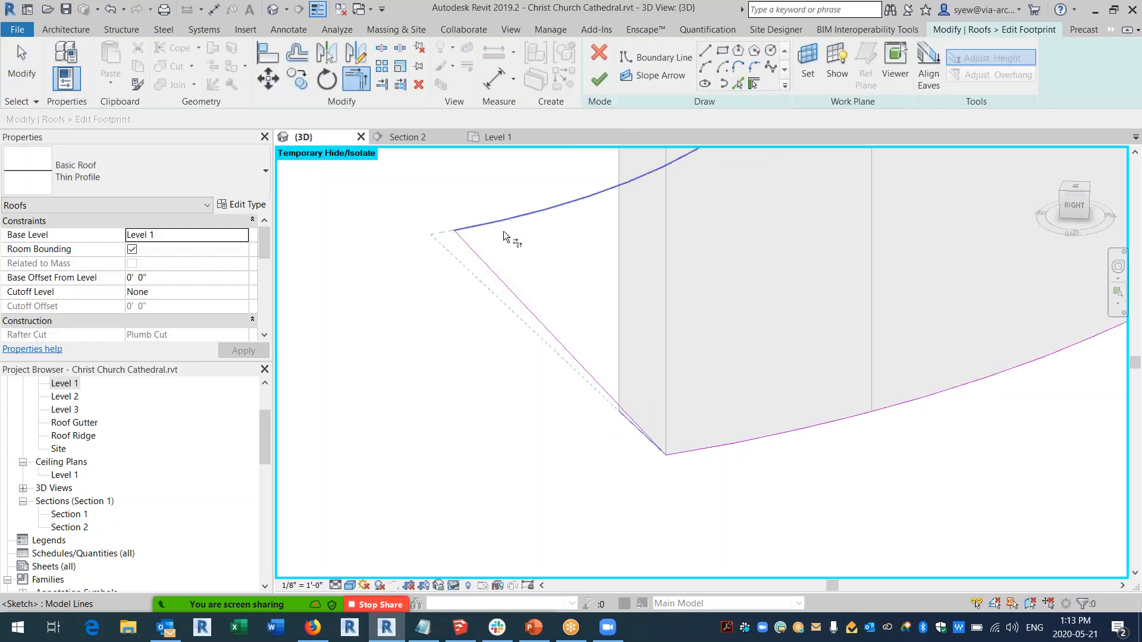
key("Escape")
left_click(486, 264)
key("Delete")
scroll(611, 438, "down", 3)
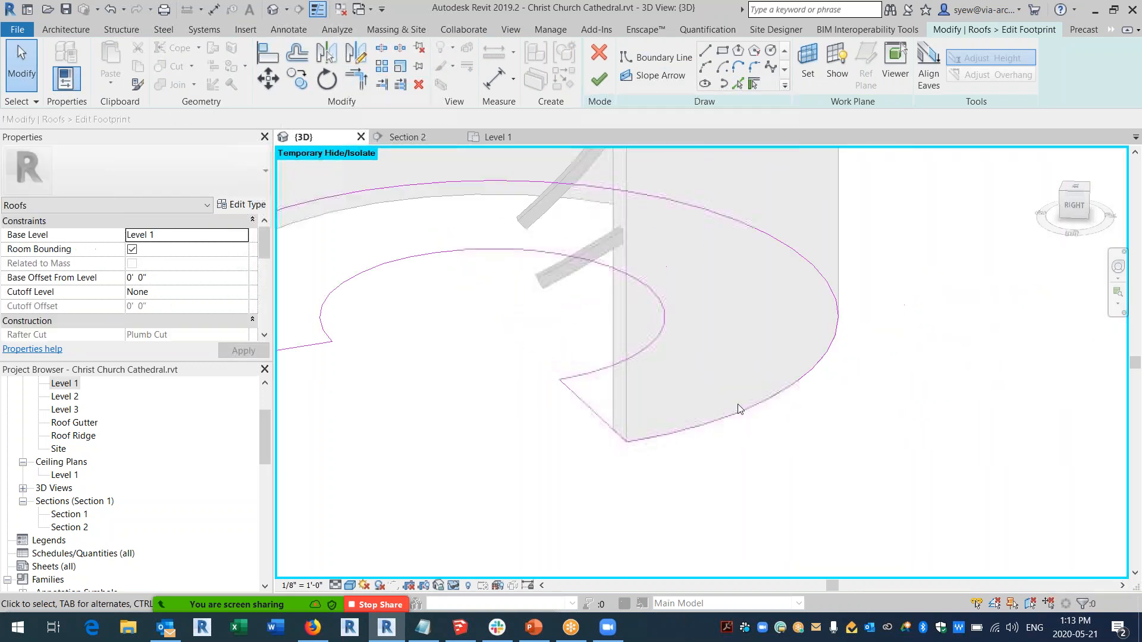
scroll(738, 405, "down", 1)
left_click(599, 79)
scroll(613, 238, "down", 3)
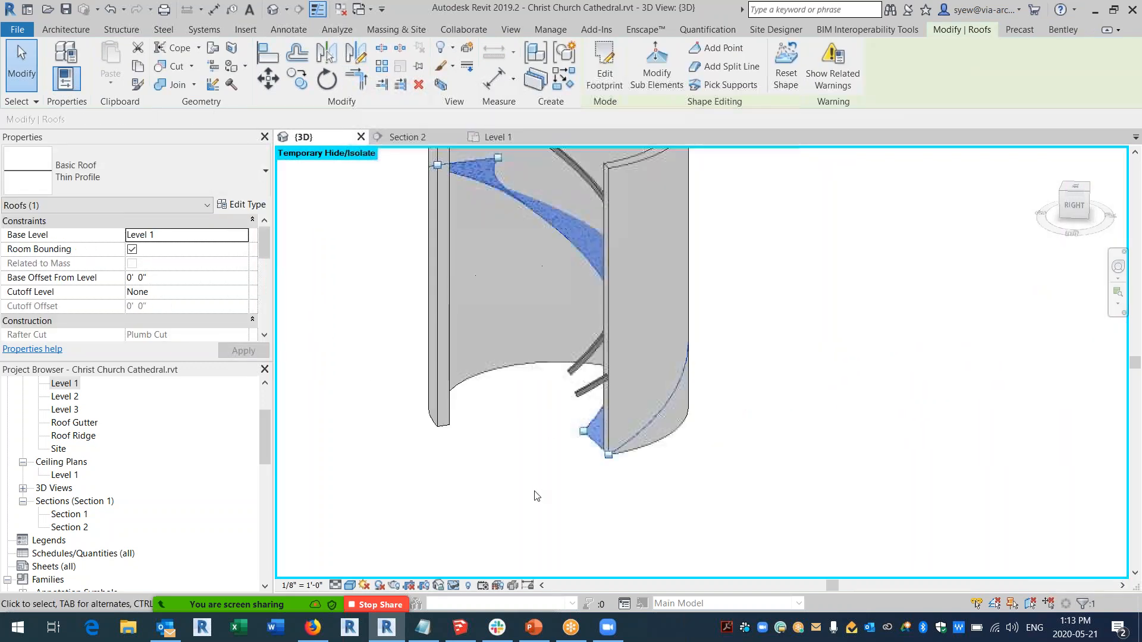
Attach the top of the curved concrete wall to the reshaped thin roof.
left_click(612, 238)
left_click(707, 65)
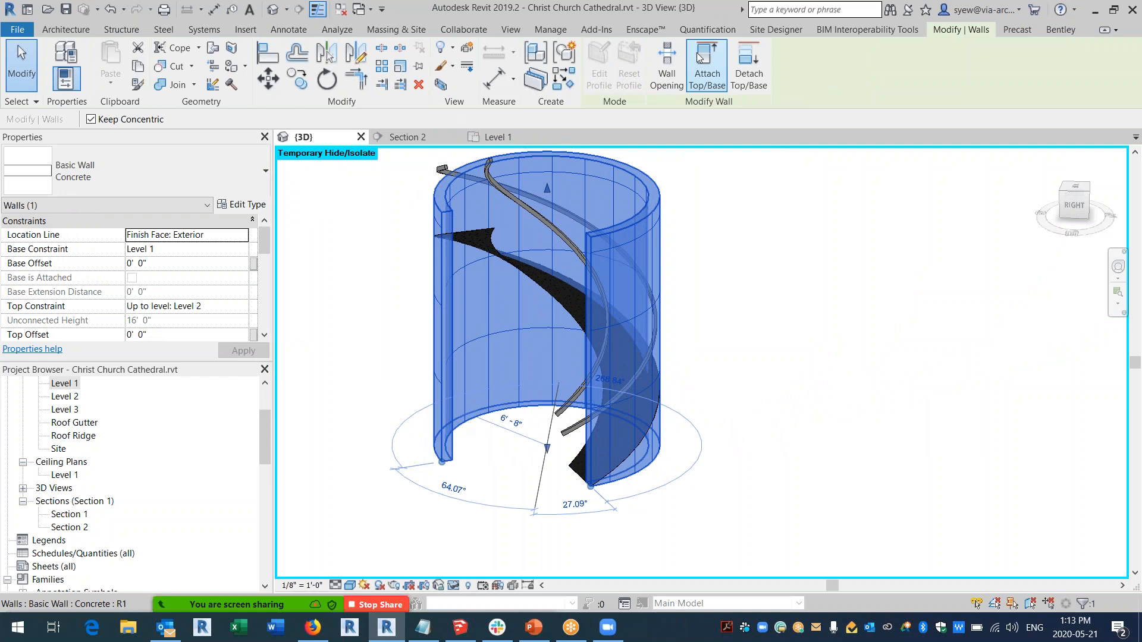
left_click(488, 240)
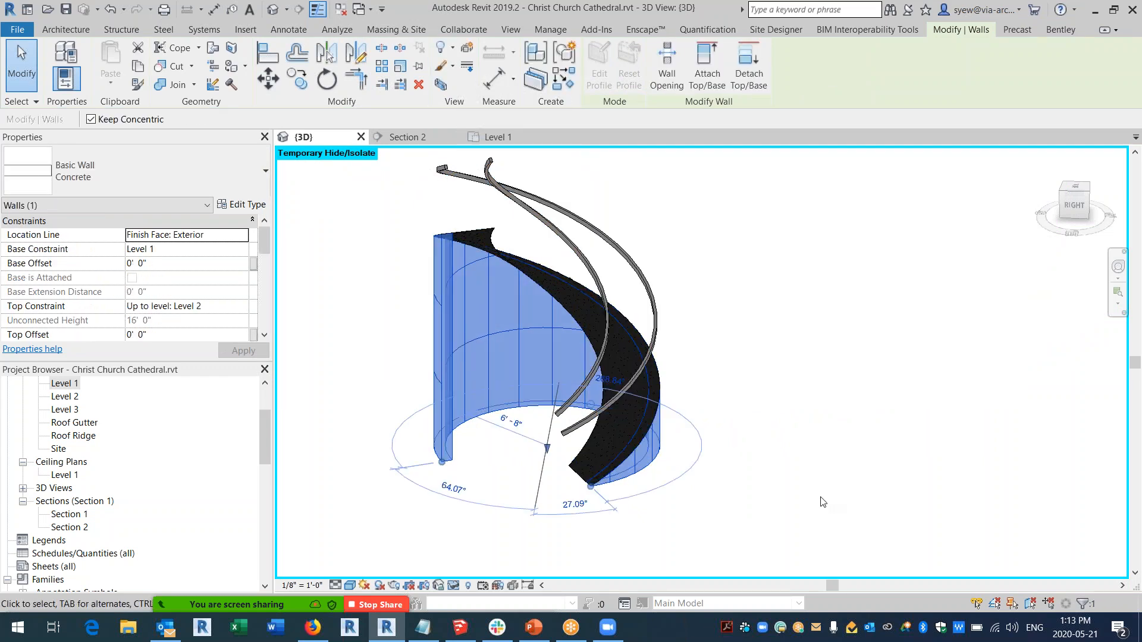
key("Escape")
Reset the temporary hide so the spiral stair returns above the thin roof and curved wall in the 3D view.
left_click(457, 587)
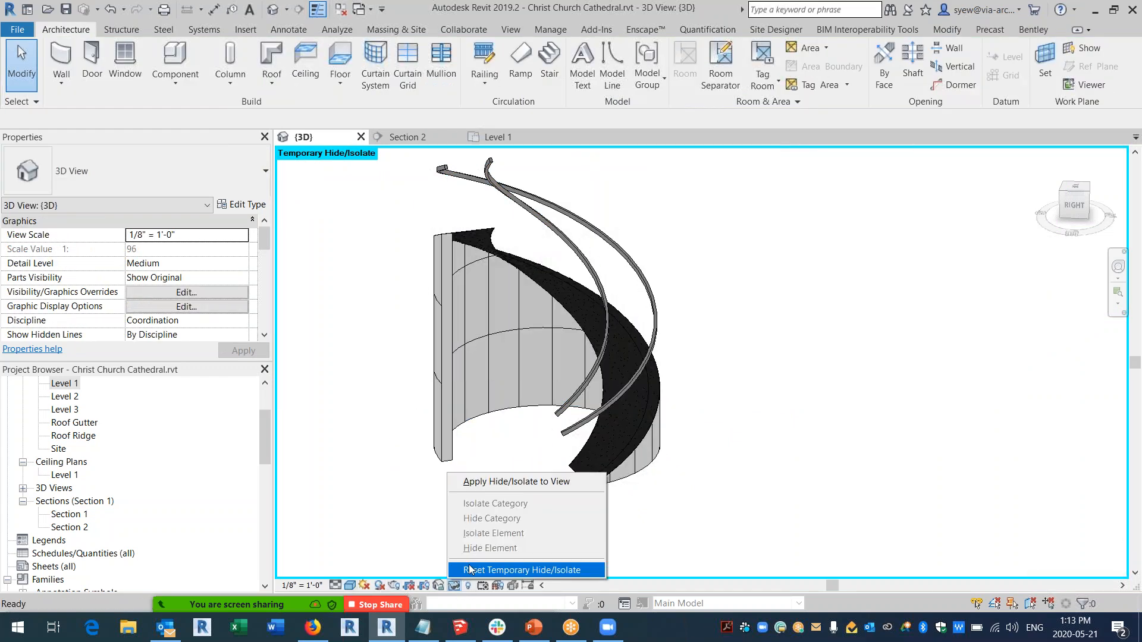
left_click(522, 569)
middle_click_drag(737, 492, 443, 485, "shift")
middle_click_drag(729, 423, 534, 367, "shift")
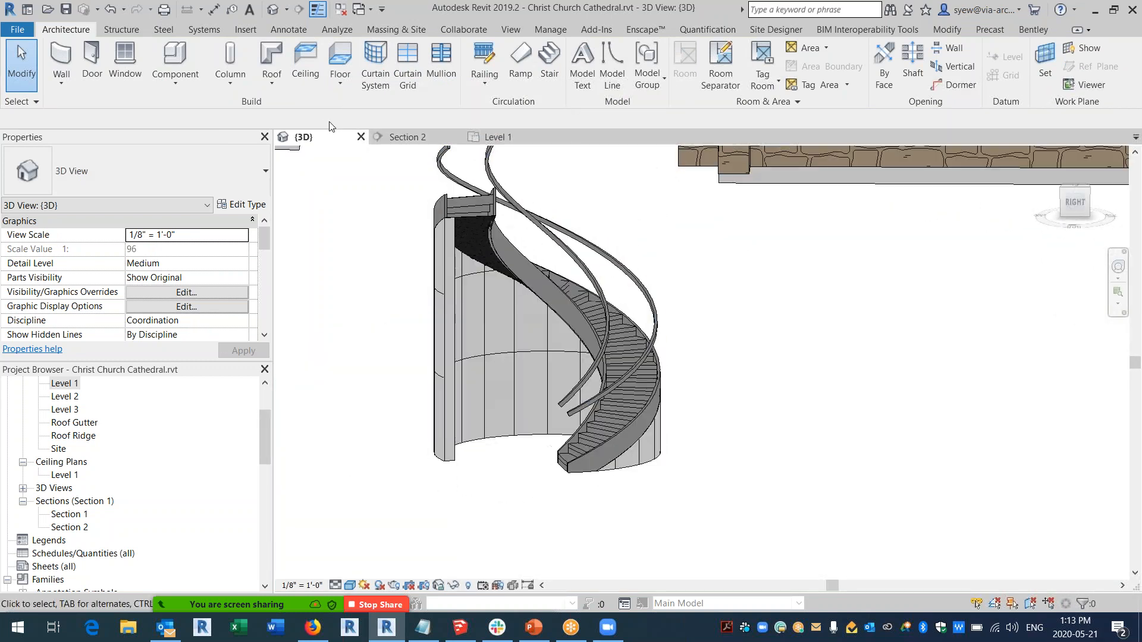
Examine how the thin roof fits between the spiral stair's underside and the top of the curved concrete wall.
scroll(475, 220, "up", 2)
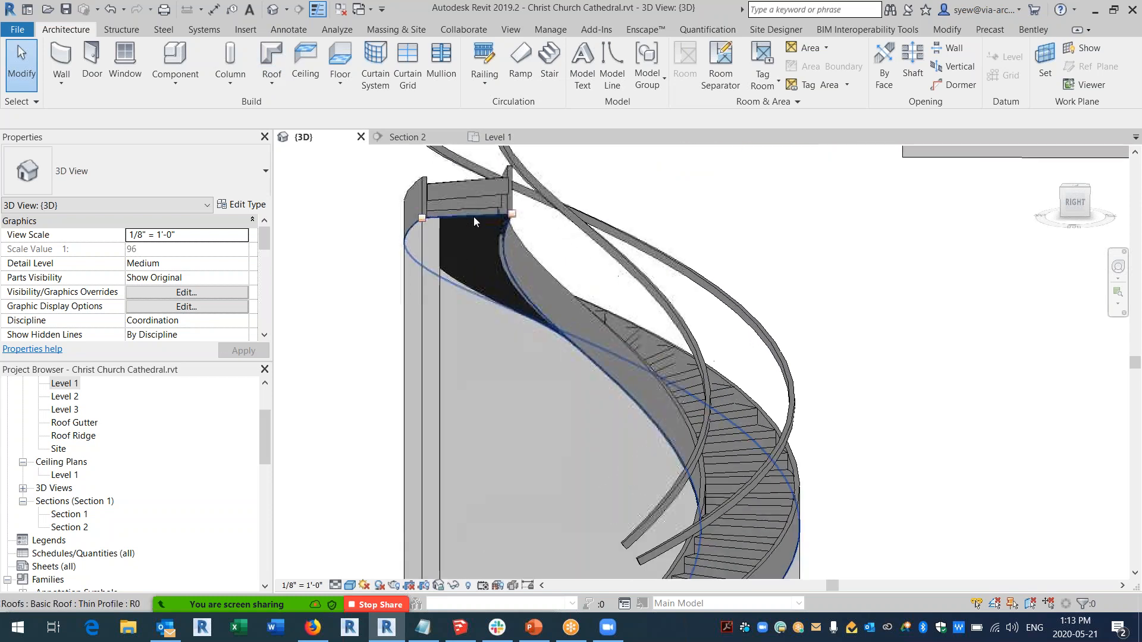
left_click(473, 217)
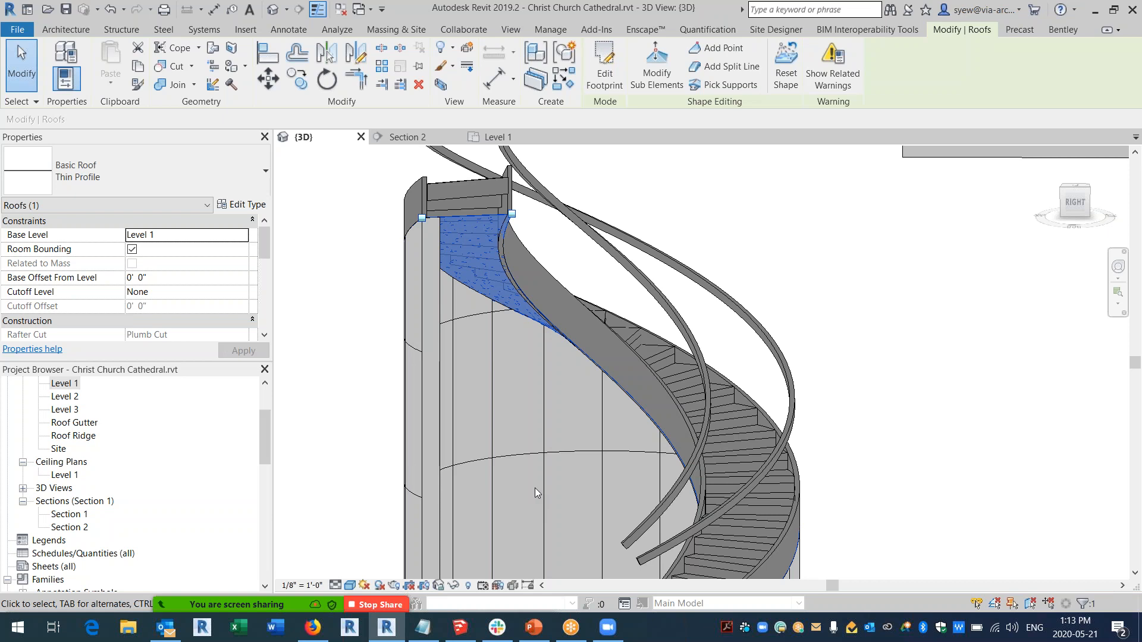
middle_click_drag(543, 471, 677, 433, "shift")
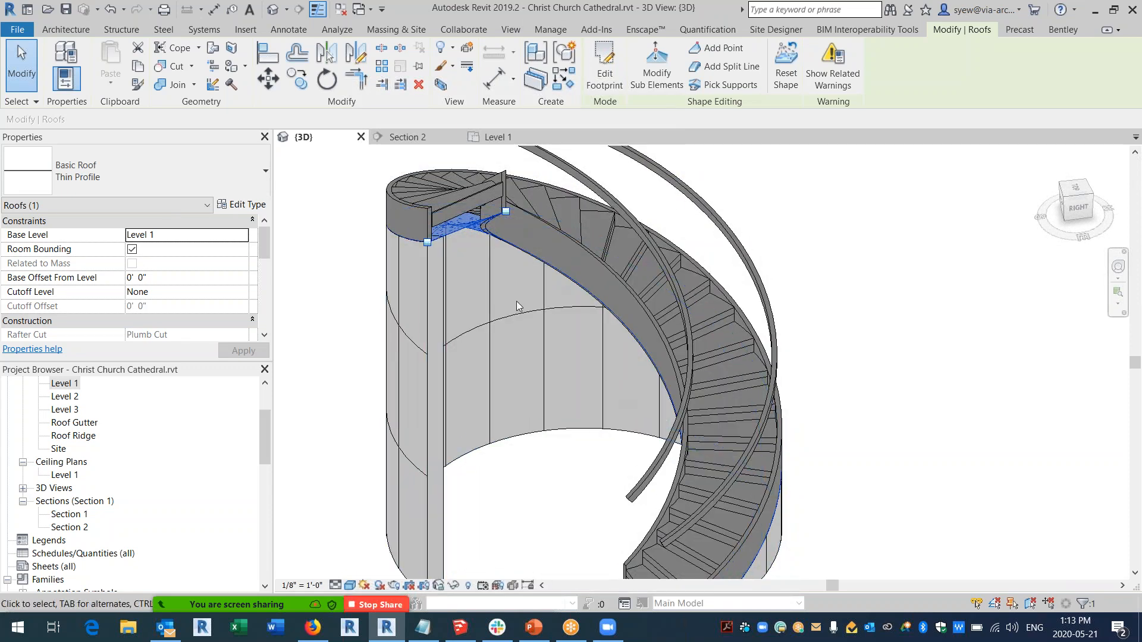
scroll(437, 250, "up", 5)
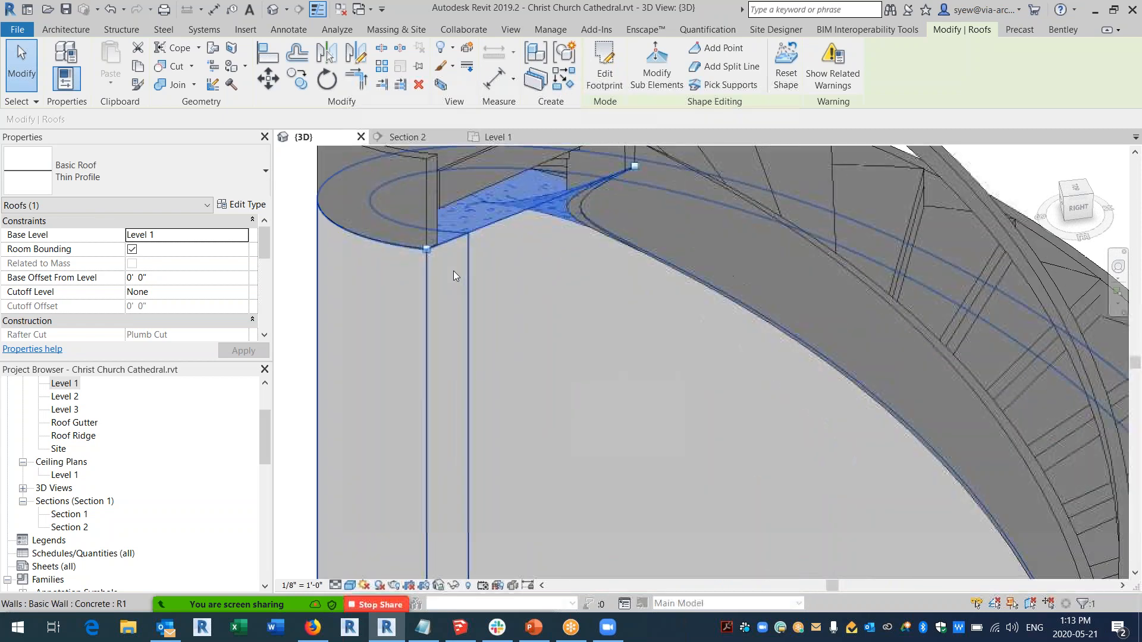
middle_click_drag(546, 279, 535, 321)
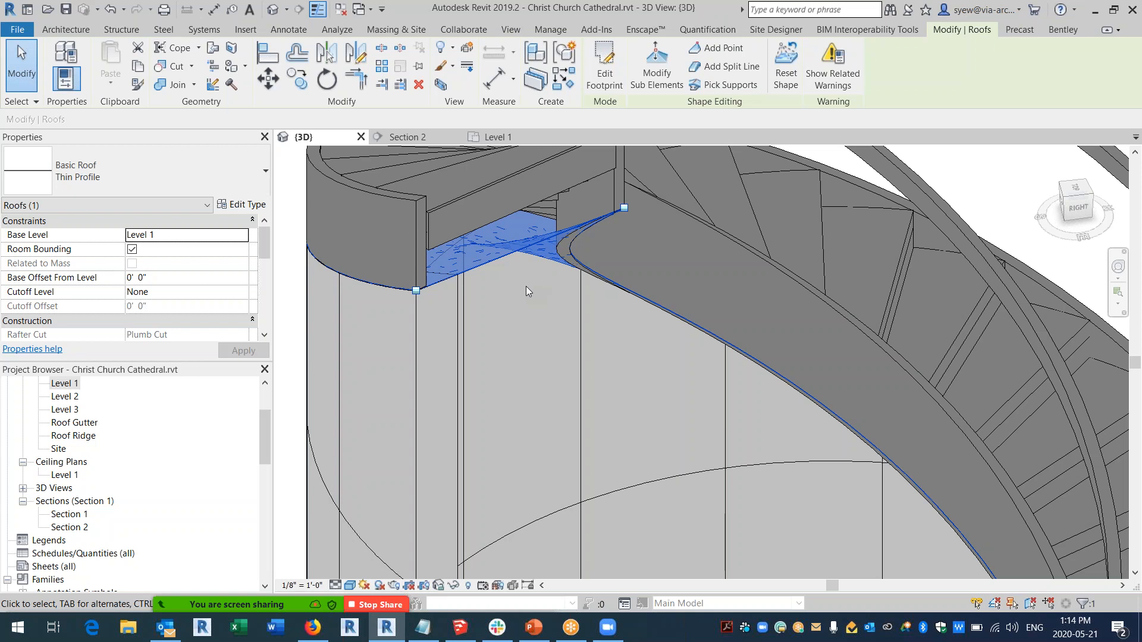
mouse_move(595, 345)
middle_mouse_down()
mouse_move(591, 372)
mouse_move(581, 362)
middle_mouse_up()
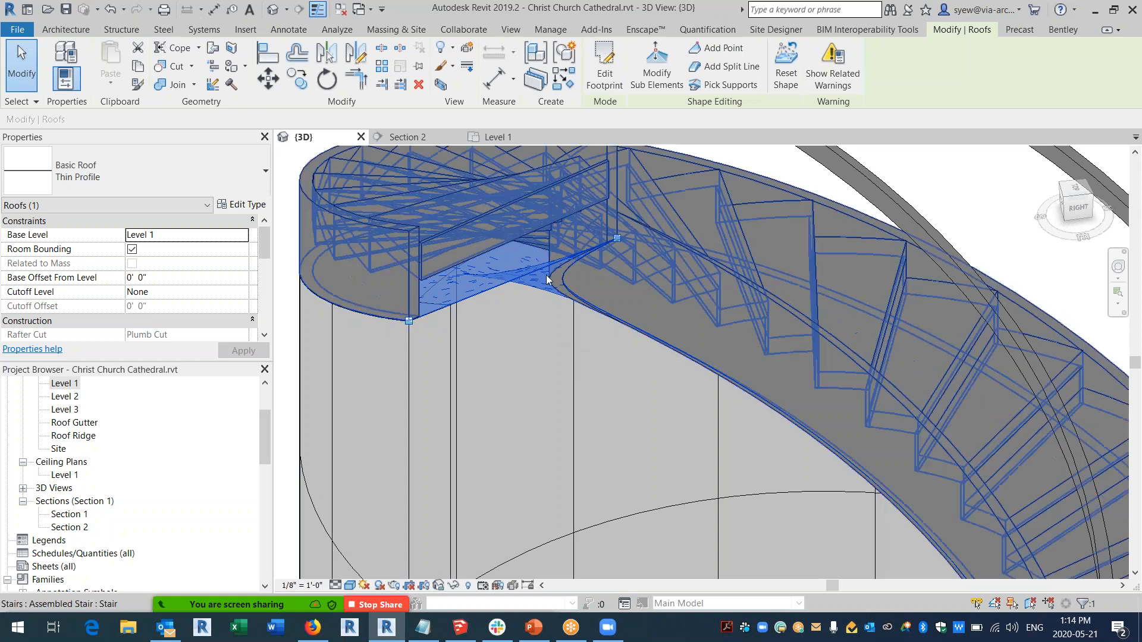
scroll(548, 232, "down", 6)
middle_click_drag(834, 415, 831, 390)
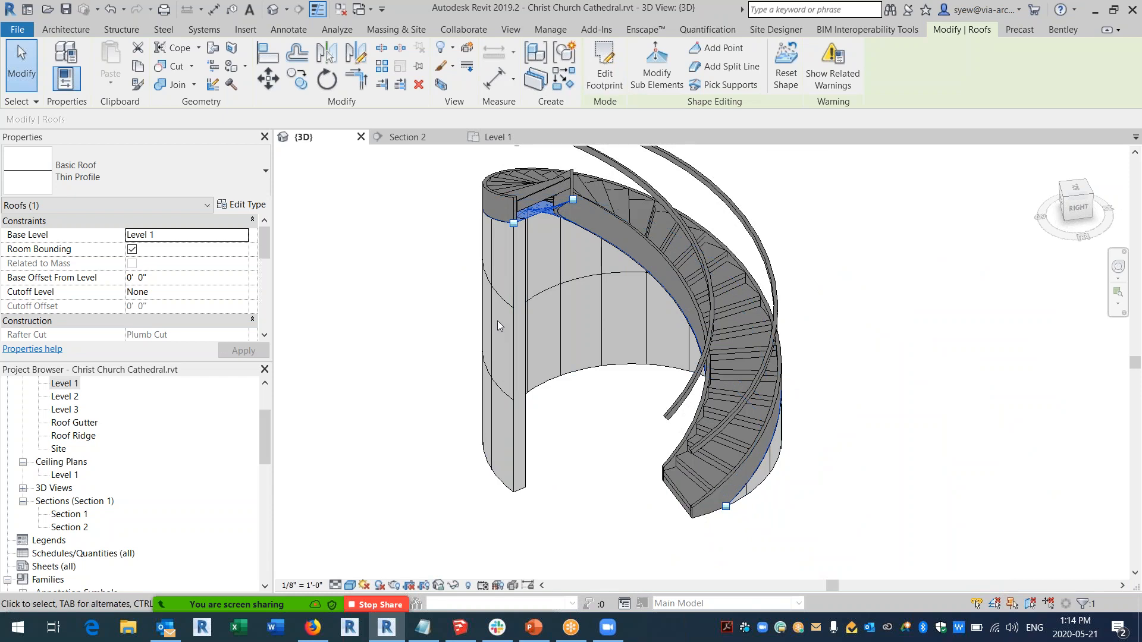
left_click(388, 265)
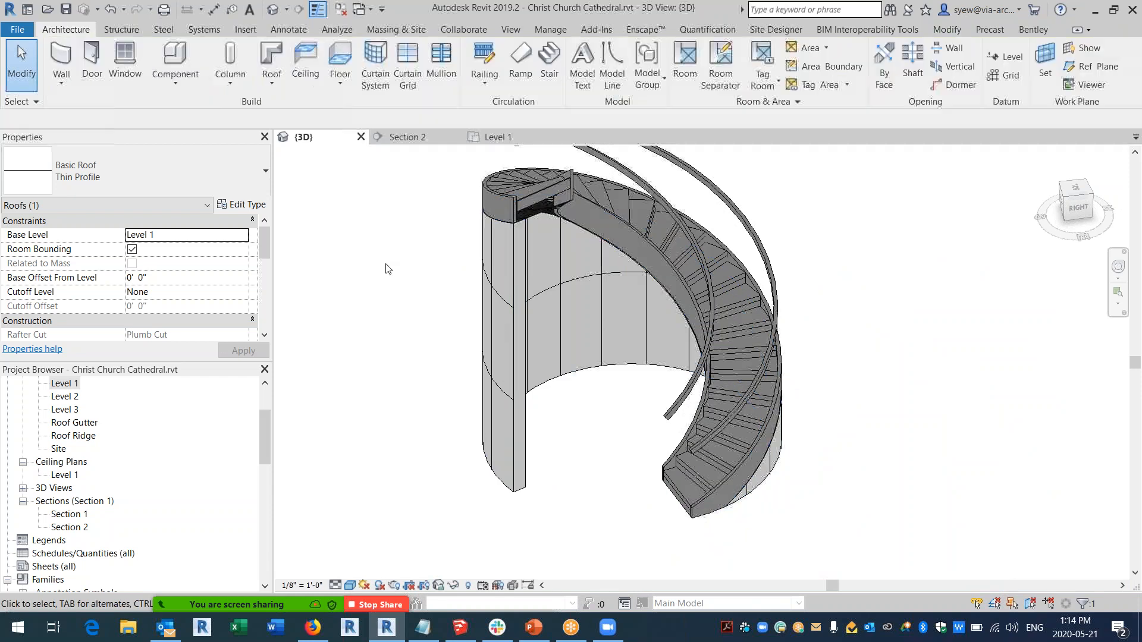
In the Level 1 floor plan, delete the spiral stair together with its curved wall and thin roof.
scroll(561, 310, "down", 1)
middle_click_drag(420, 367, 654, 344)
double_click(60, 386)
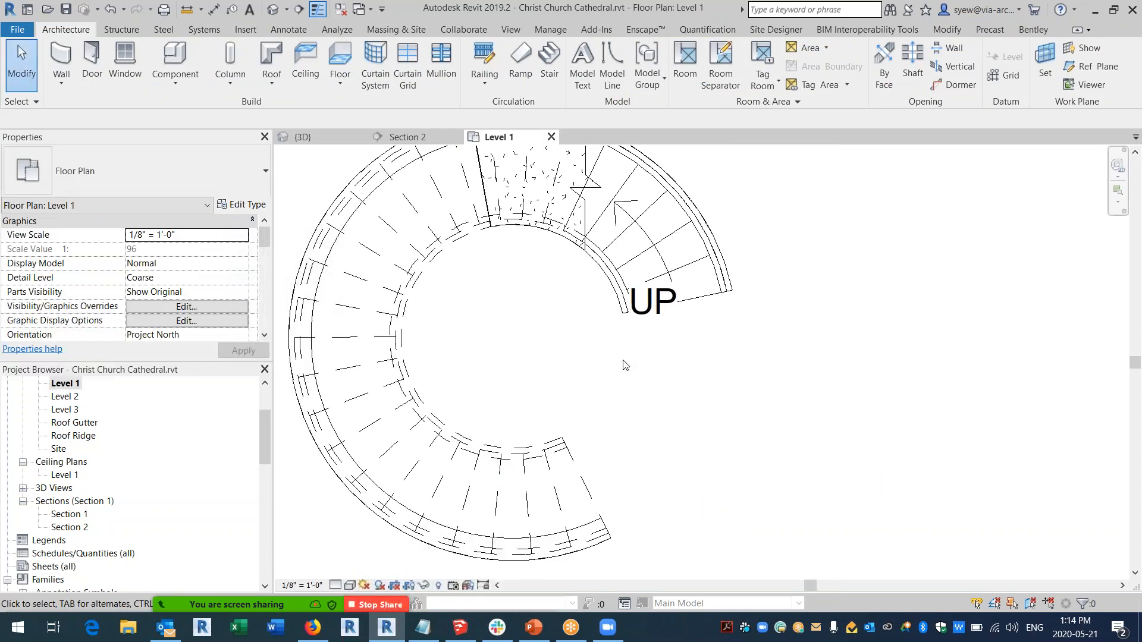
scroll(607, 366, "down", 4)
left_click_drag(518, 273, 825, 495)
key("Delete")
Examine the row of windows in the outer wall on the Level 1 plan.
scroll(717, 440, "down", 3)
scroll(573, 420, "up", 5)
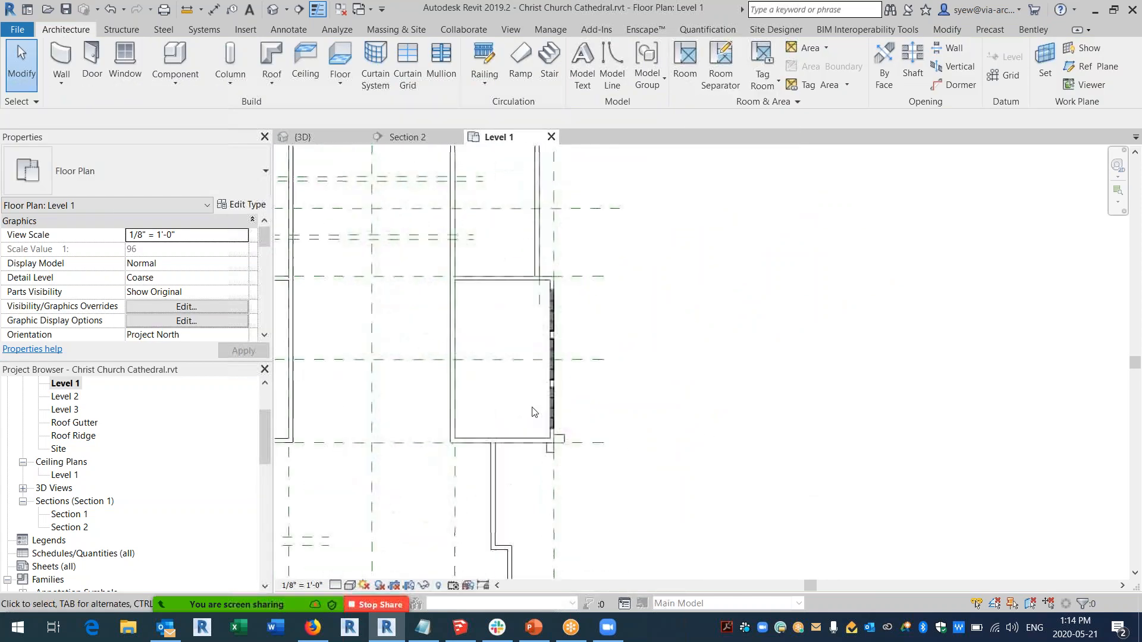
left_click(574, 256)
left_click(645, 326)
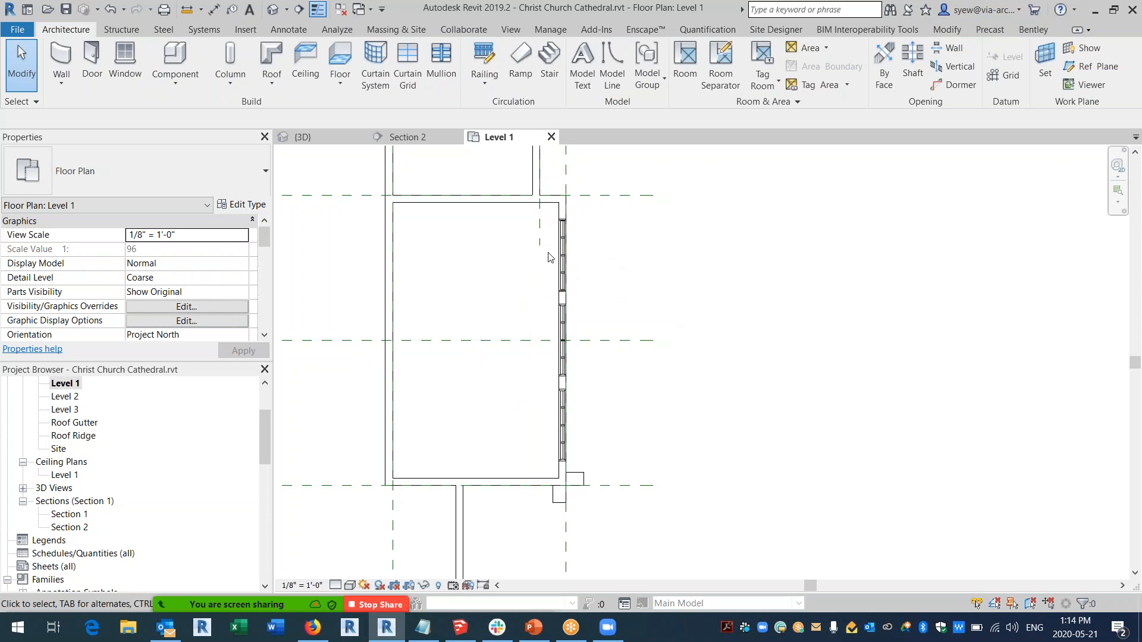
scroll(623, 250, "up", 3)
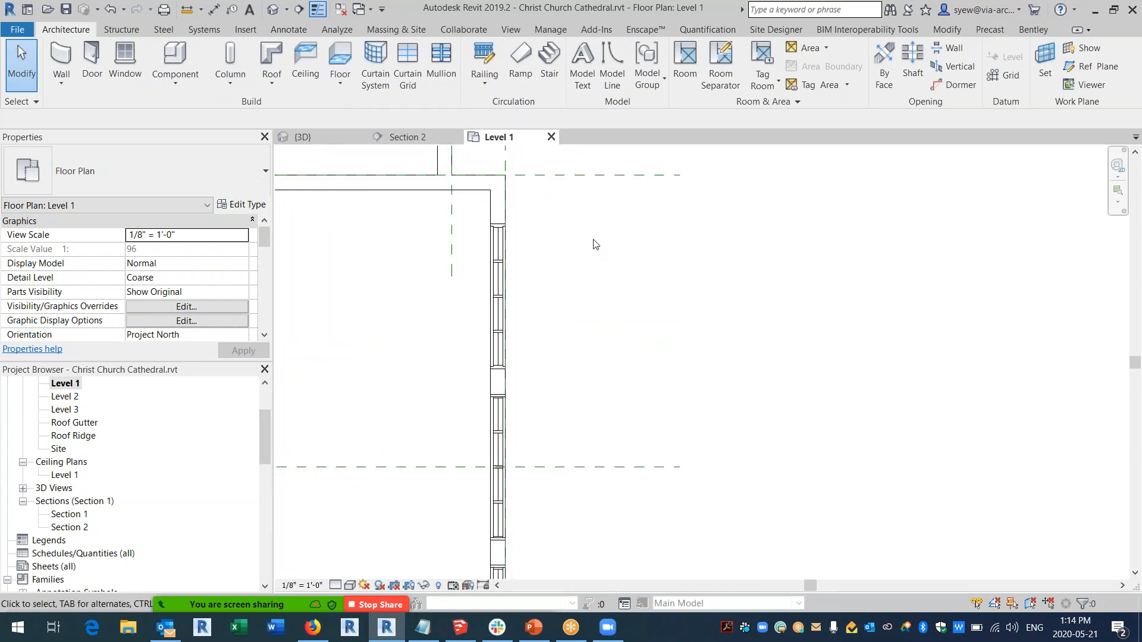
Open the family file Elev Mark Win Tag.rfa from the desktop's VIA work folder, sorting the files by date modified.
left_click(52, 13)
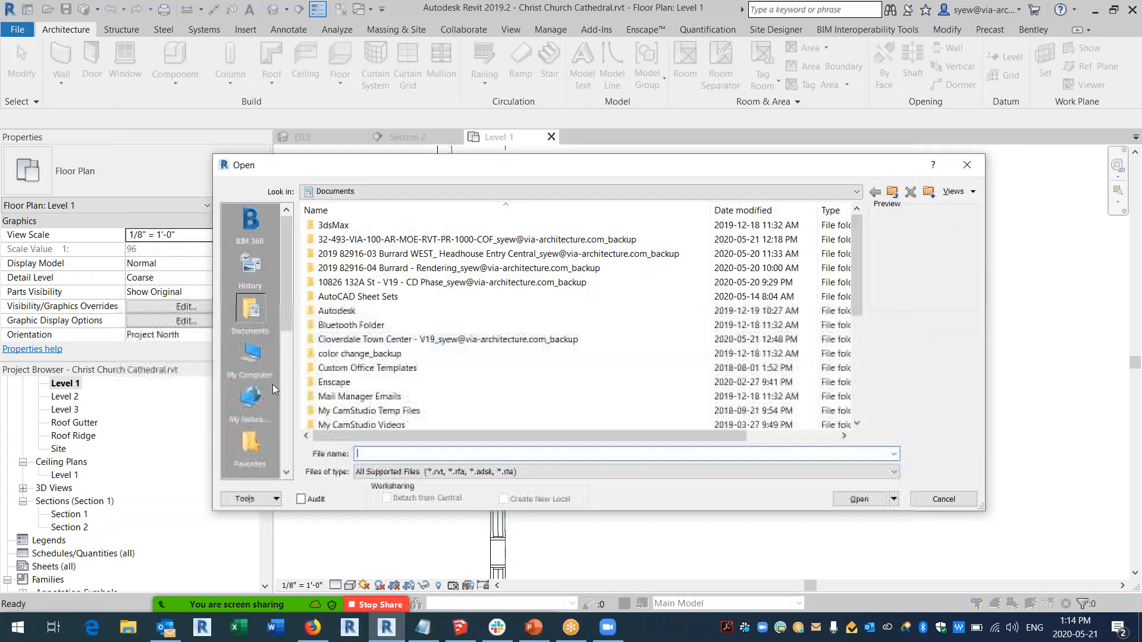
left_click_drag(285, 288, 283, 327)
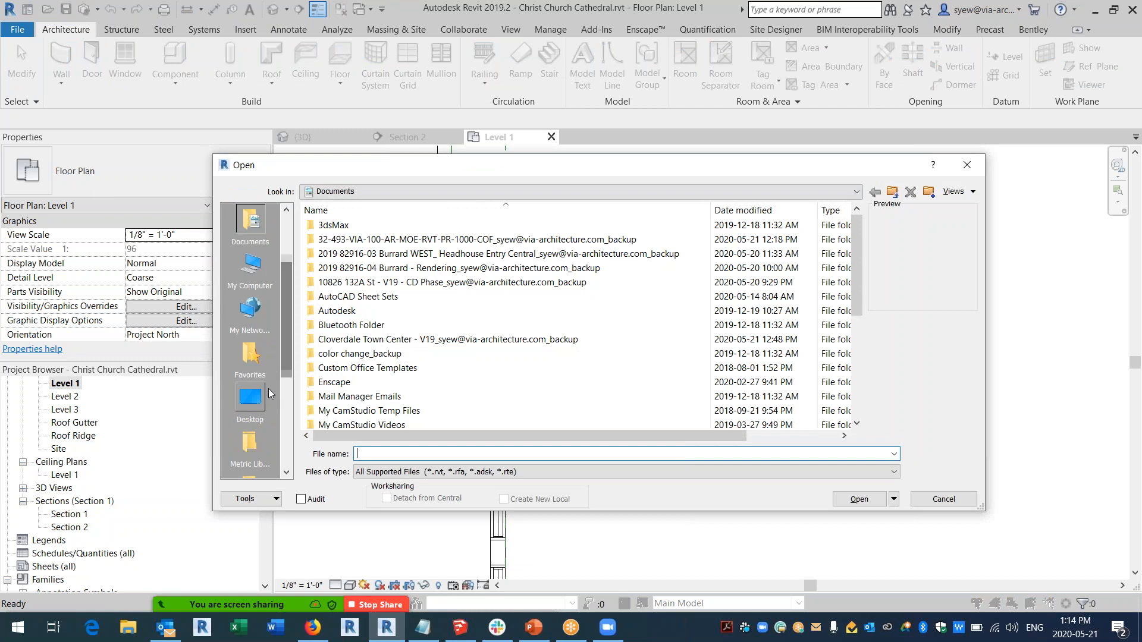
left_click(269, 390)
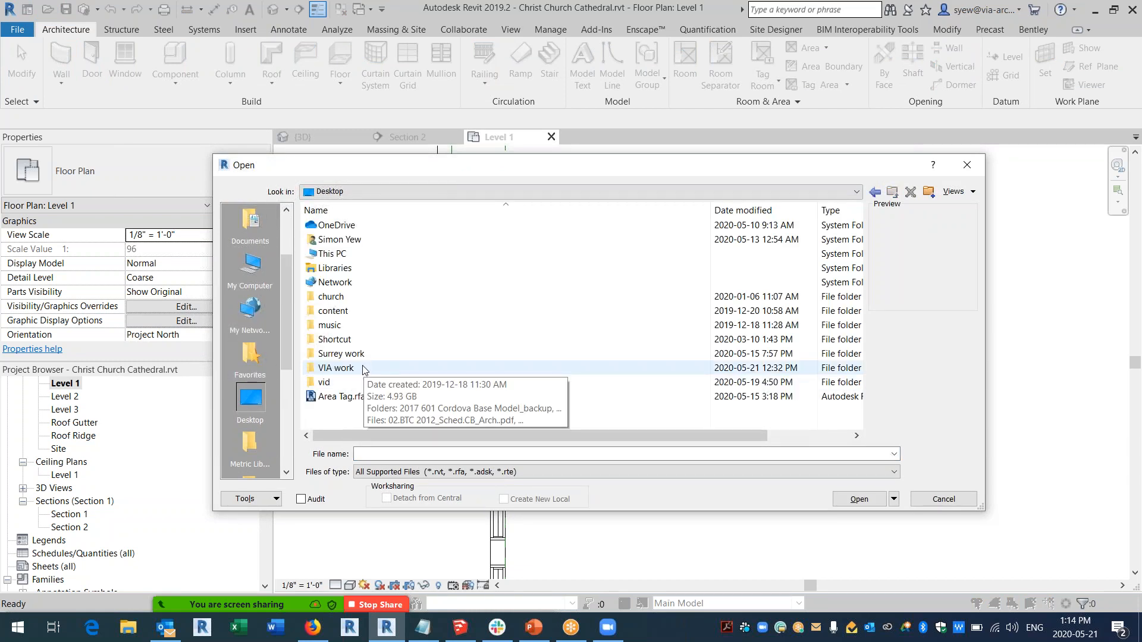
double_click(349, 369)
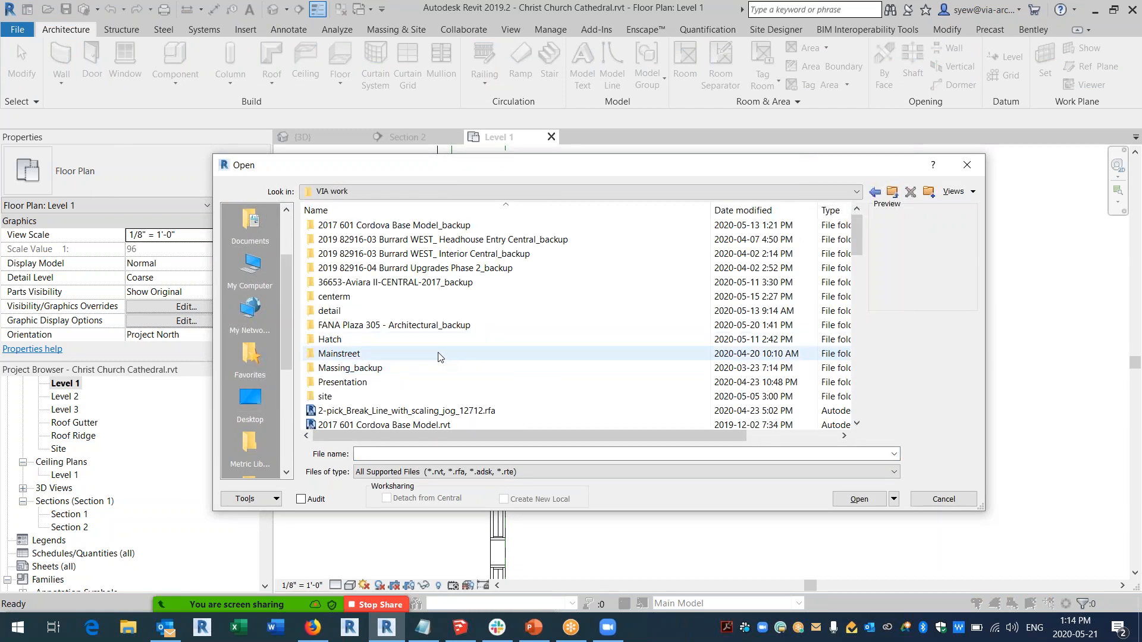
scroll(668, 248, "down", 1)
left_click(743, 212)
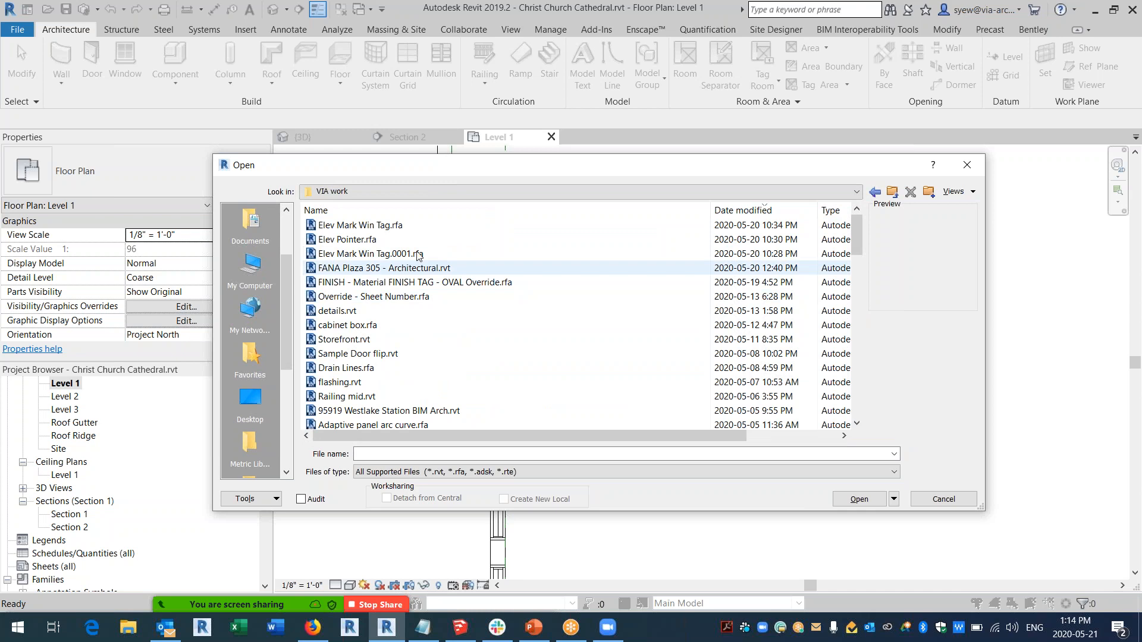
left_click(360, 225)
left_click(860, 499)
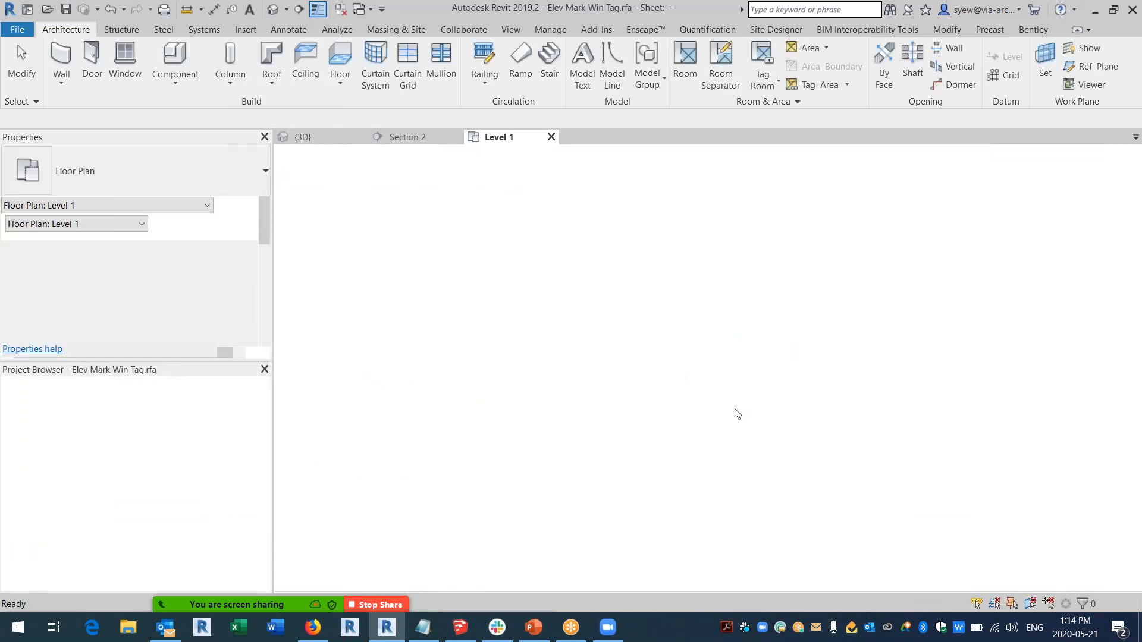
Inspect the area around the hexagonal elevation mark, and load the family into the Christ Church Cathedral project.
scroll(690, 354, "up", 5)
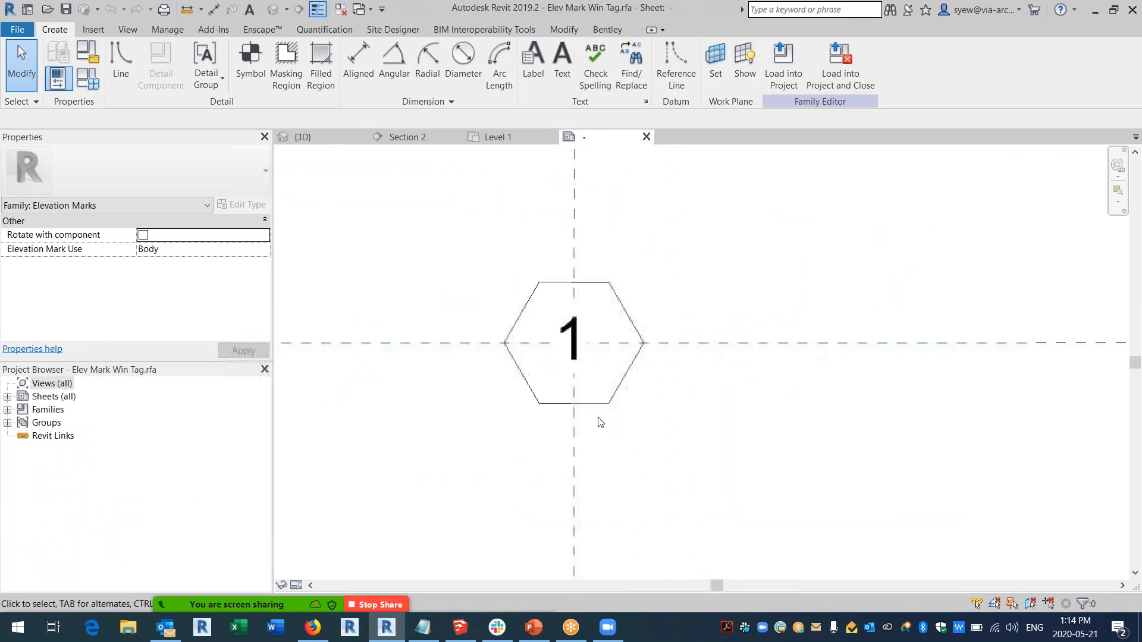
left_click(574, 262)
left_click(677, 345)
left_click(572, 439)
left_click(472, 345)
left_click(553, 66)
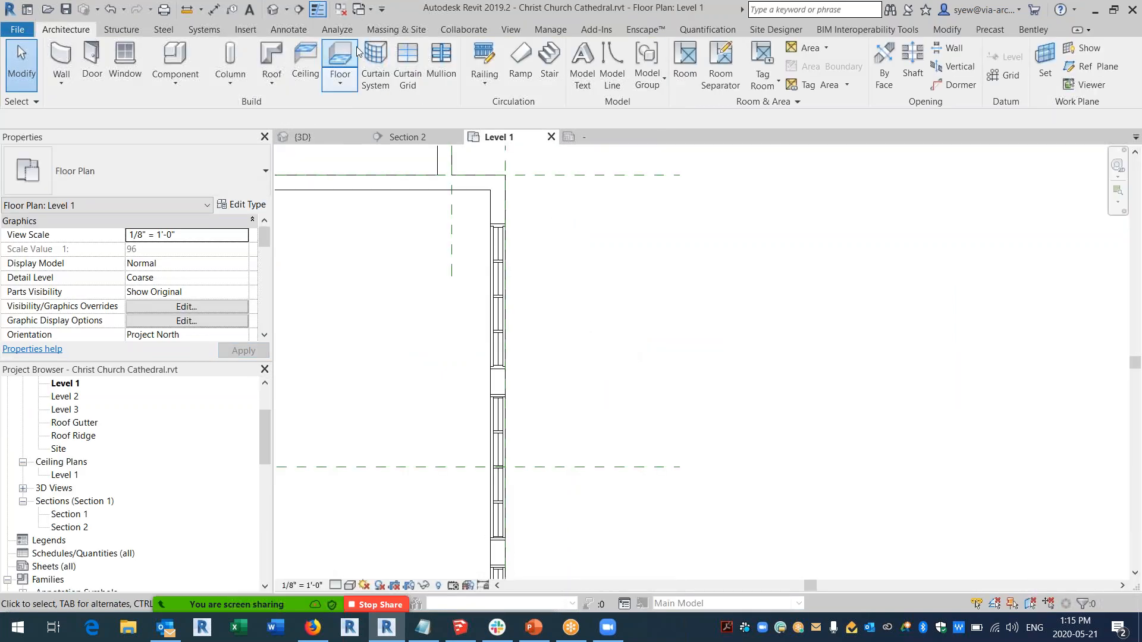
Start a new elevation on Level 1 and duplicate the Elevation 1 type under the name Window Tag.
left_click(288, 30)
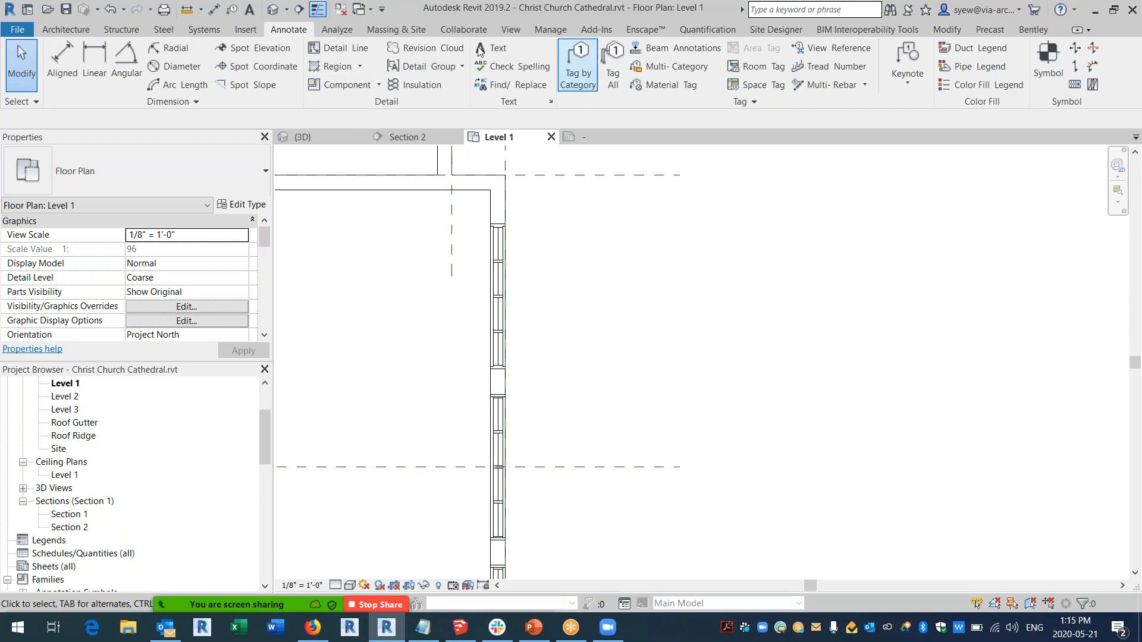
left_click(511, 29)
left_click(553, 67)
left_click(148, 173)
left_click(244, 205)
left_click(909, 182)
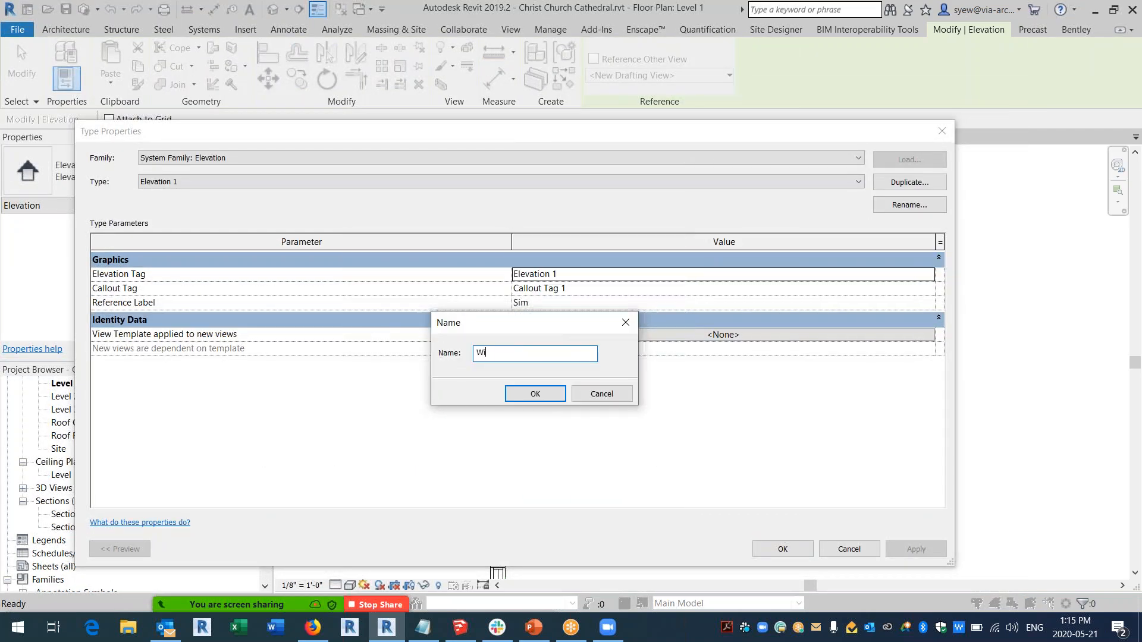
type("Window Tag")
key("Return")
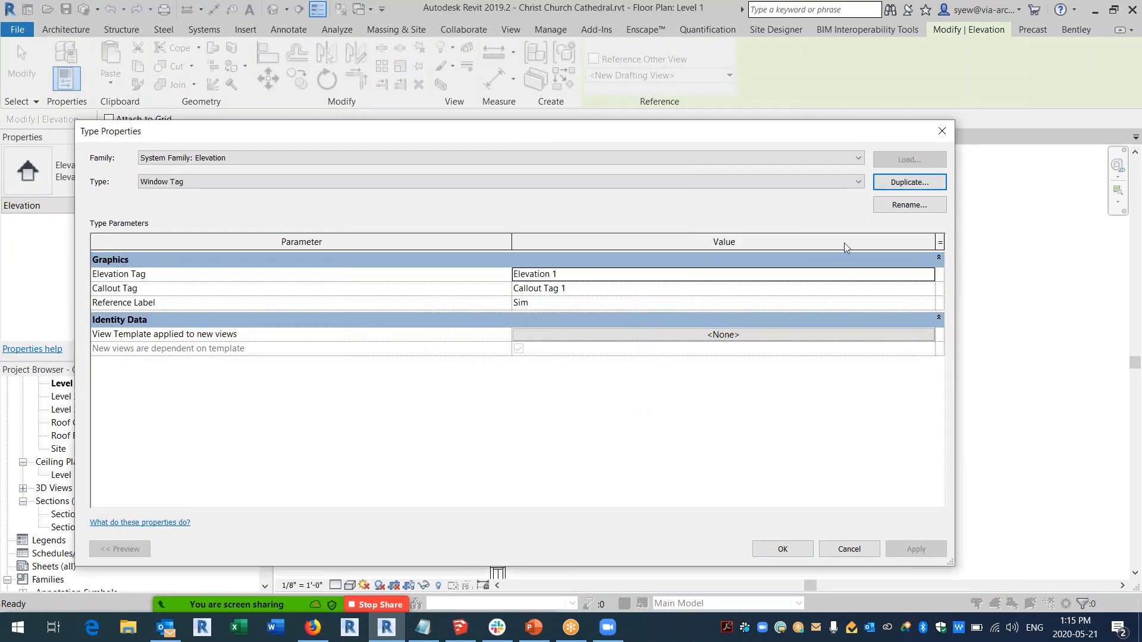
Duplicate the elevation tag type used by Window Tag and name the copy Win tag.
left_click(938, 277)
left_click(199, 185)
left_click(200, 186)
left_click(892, 182)
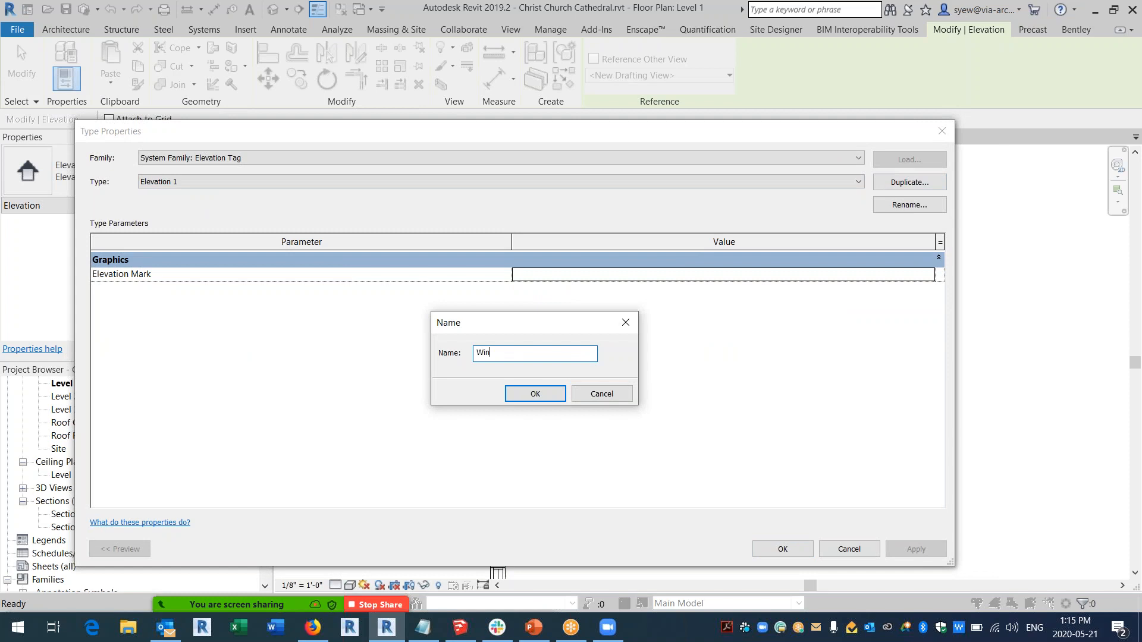
key("Return")
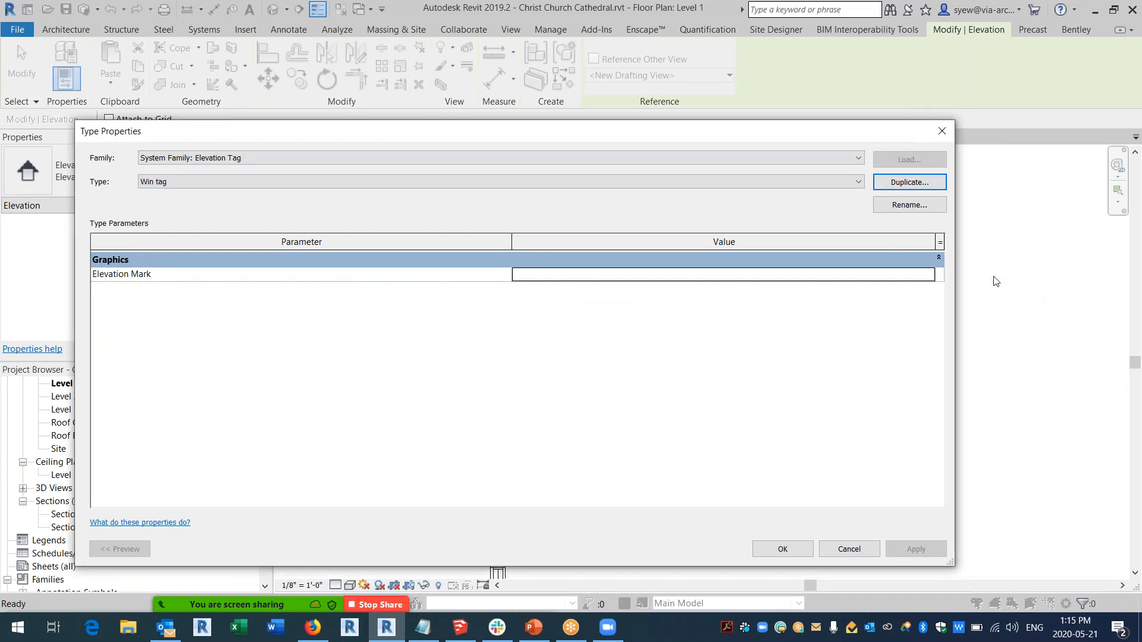
Set the Win tag's elevation mark to Elev Mark Win Tag and accept it as the Window Tag type's elevation tag.
left_click(931, 277)
left_click(565, 290)
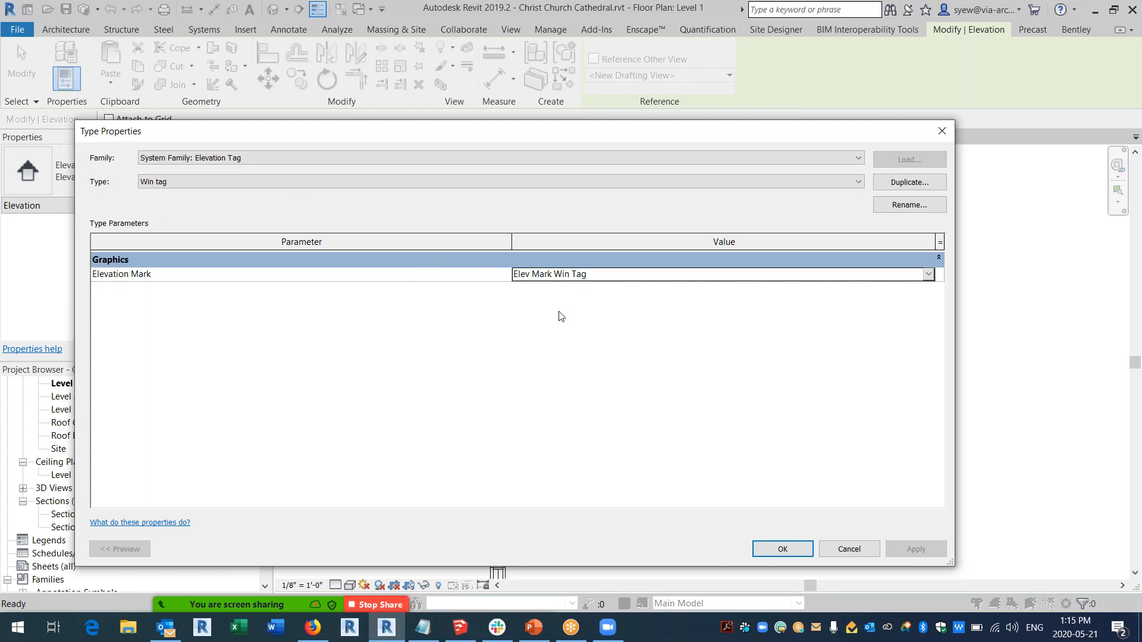
left_click(774, 549)
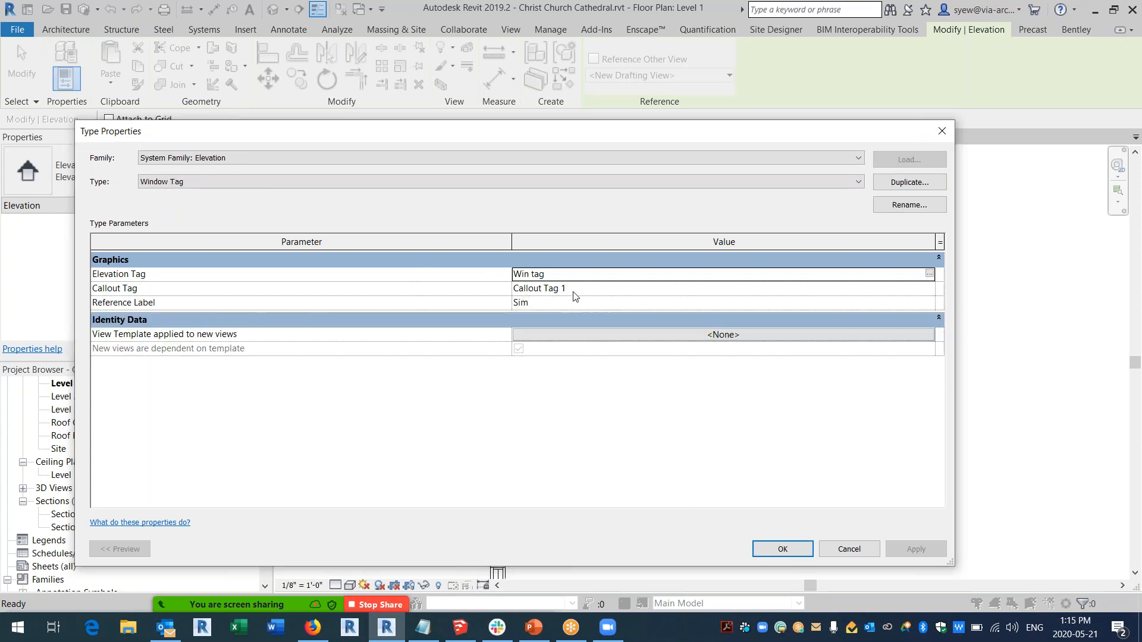
left_click(783, 549)
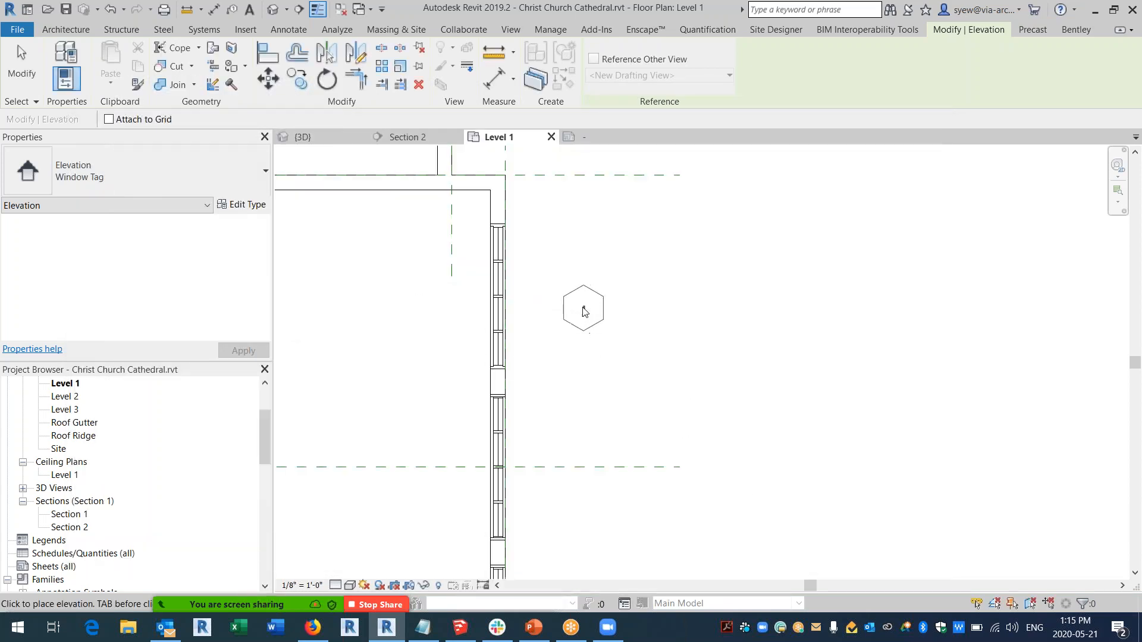
Place a Window Tag elevation just outside the windowed wall on the Level 1 plan and select its hexagonal mark.
left_click(585, 316)
key("Escape")
key("Escape")
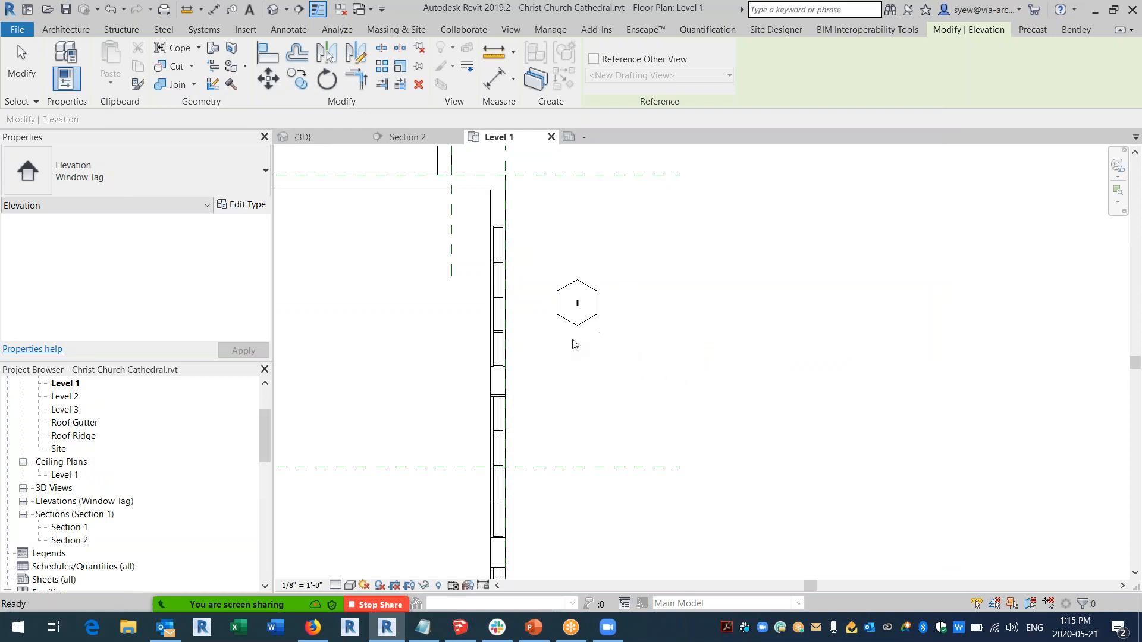
left_click(578, 321)
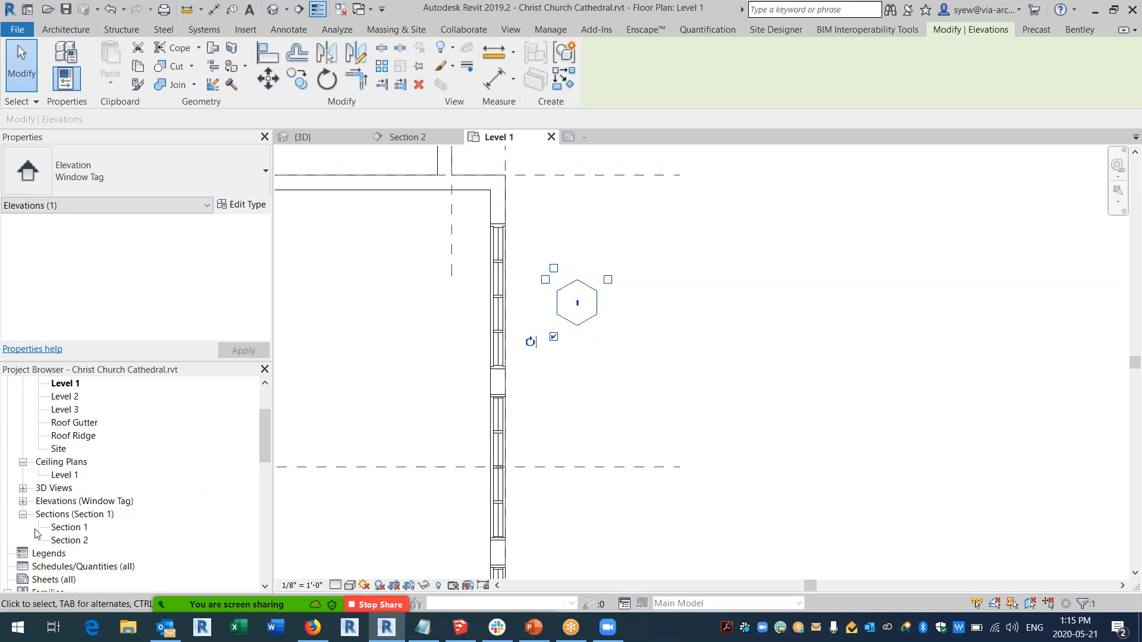
Open the new Window Tag elevation and narrow its crop region from both sides to one arched window.
left_click(23, 501)
double_click(76, 514)
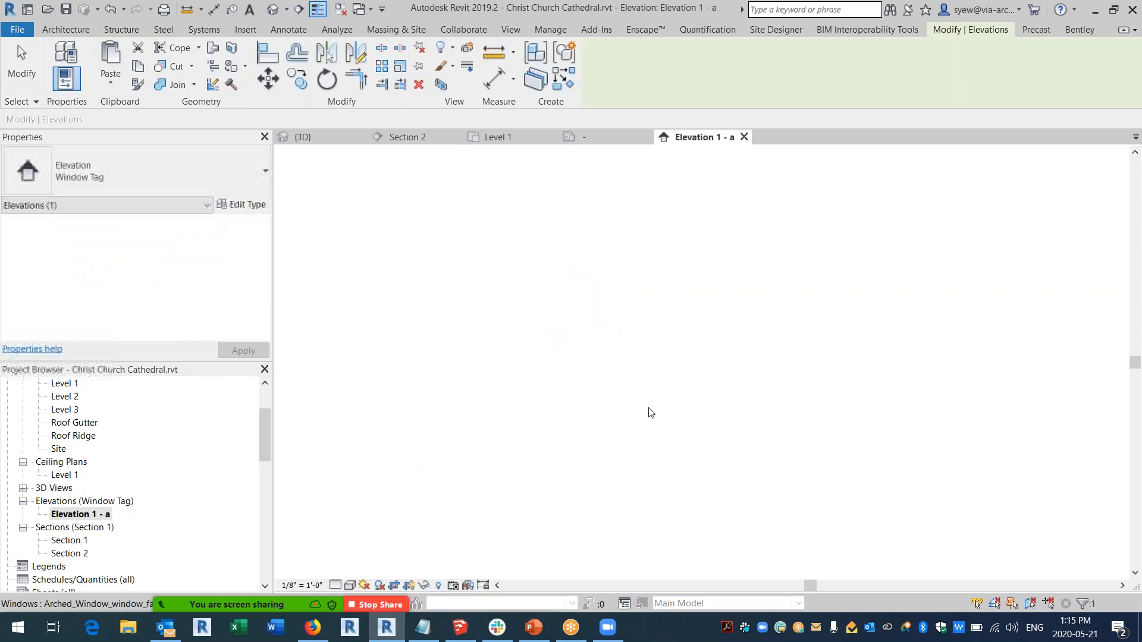
scroll(689, 516, "up", 3)
scroll(587, 417, "down", 4)
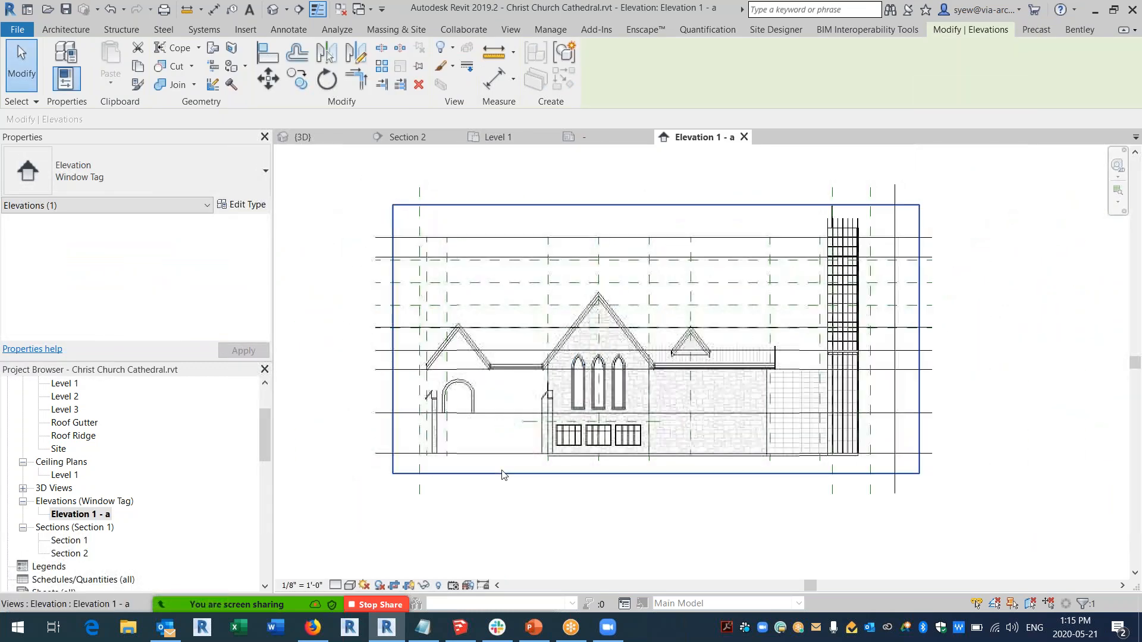
left_click(502, 475)
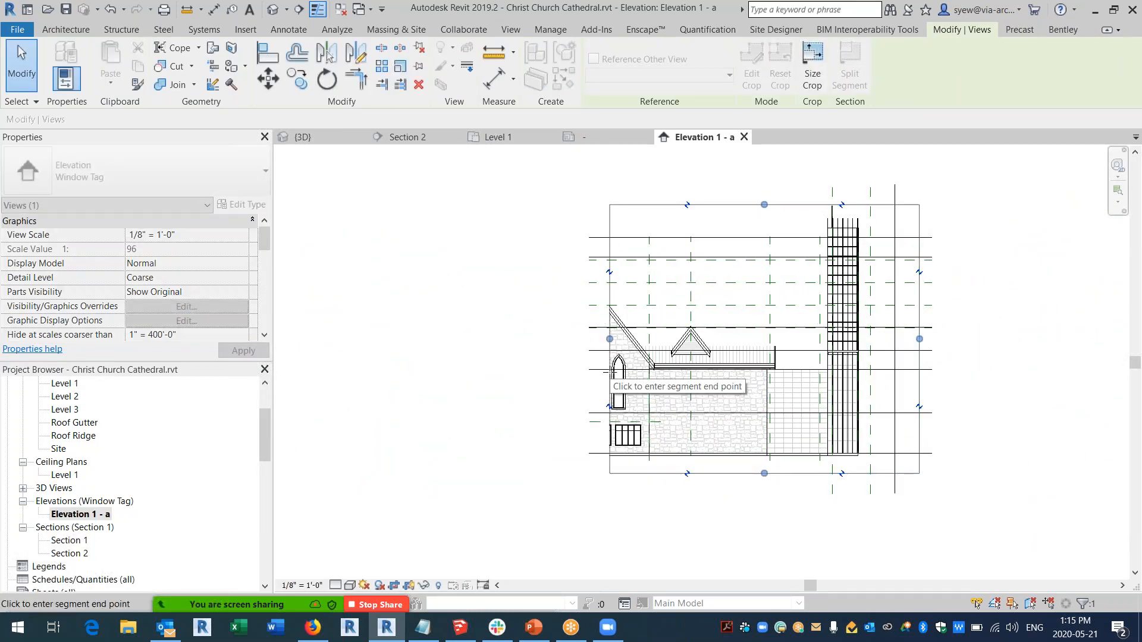
left_click_drag(920, 339, 639, 340)
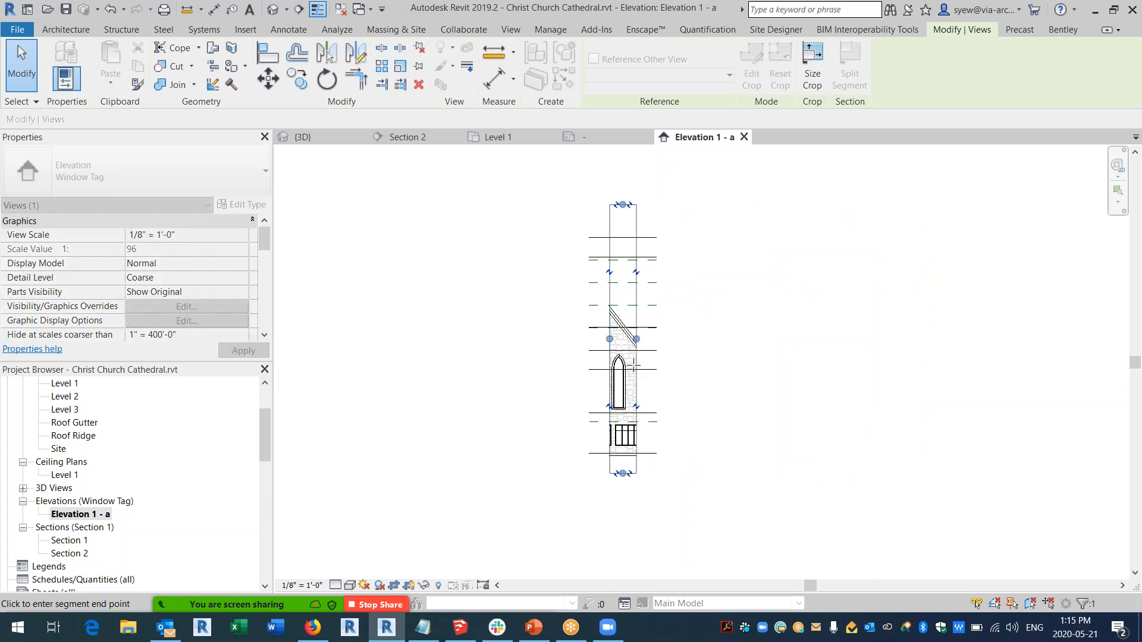
Pull in the lower and upper edges of the elevation's crop region tightly around the arched window.
scroll(619, 470, "up", 3)
left_click(602, 485)
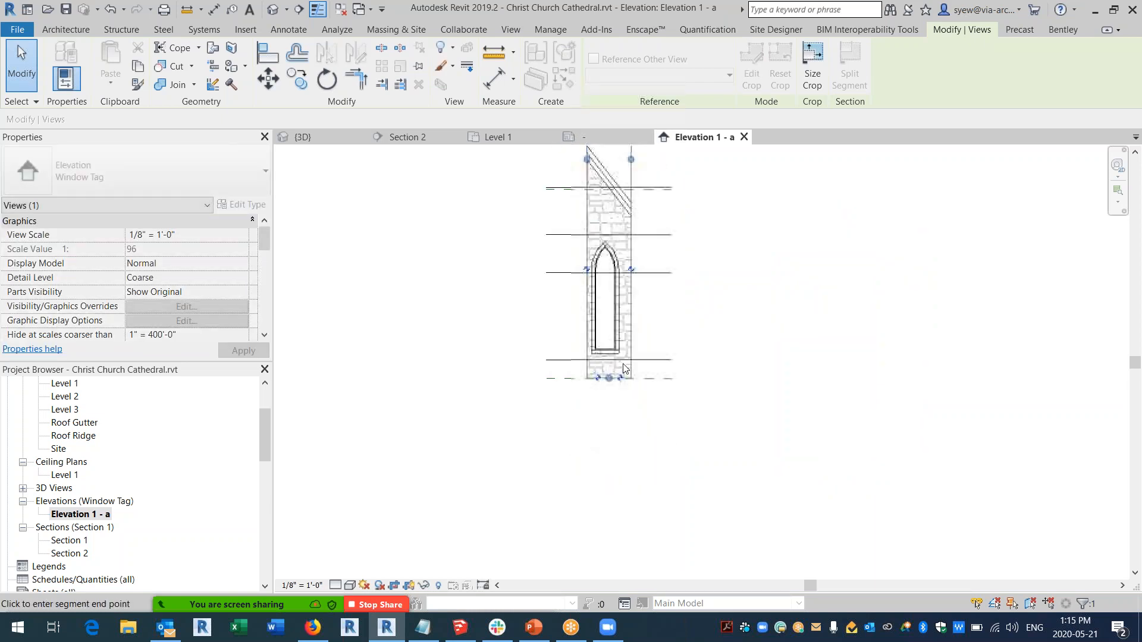
scroll(625, 357, "down", 2)
left_click_drag(593, 216, 588, 410)
scroll(600, 516, "up", 4)
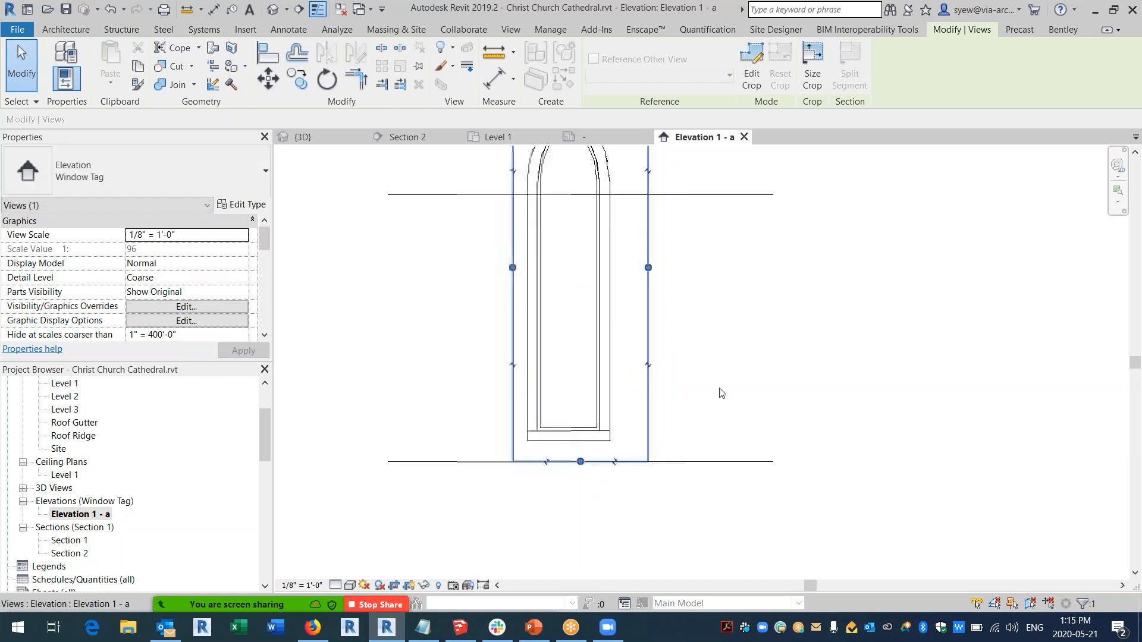
left_click(316, 464)
Rename the cropped elevation view as Window Type A1.
left_click(75, 515)
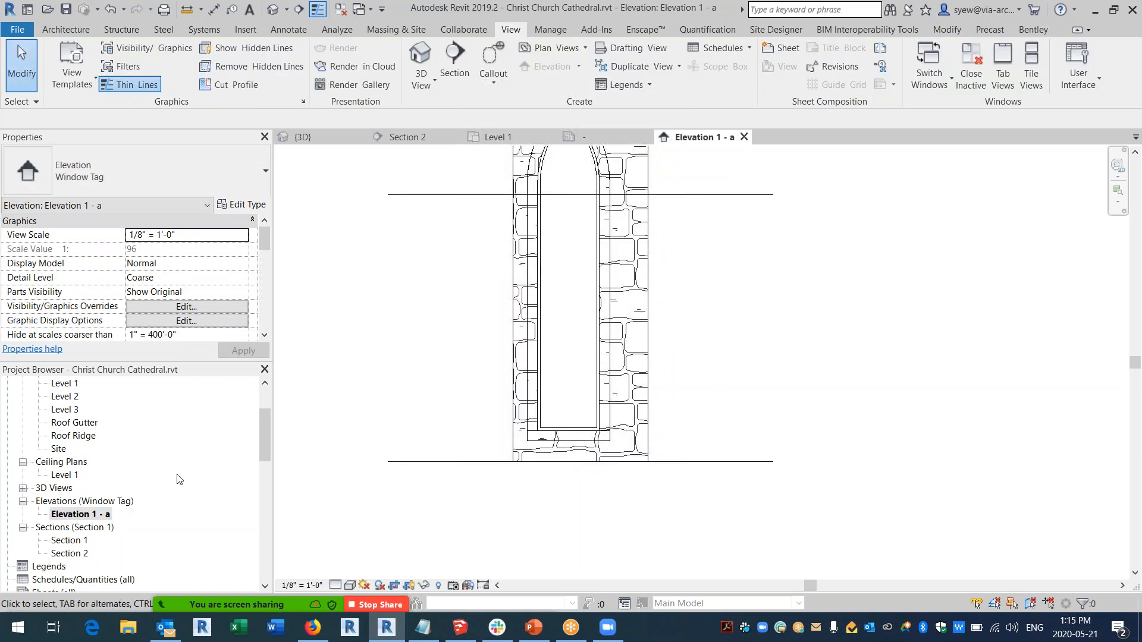
right_click(82, 518)
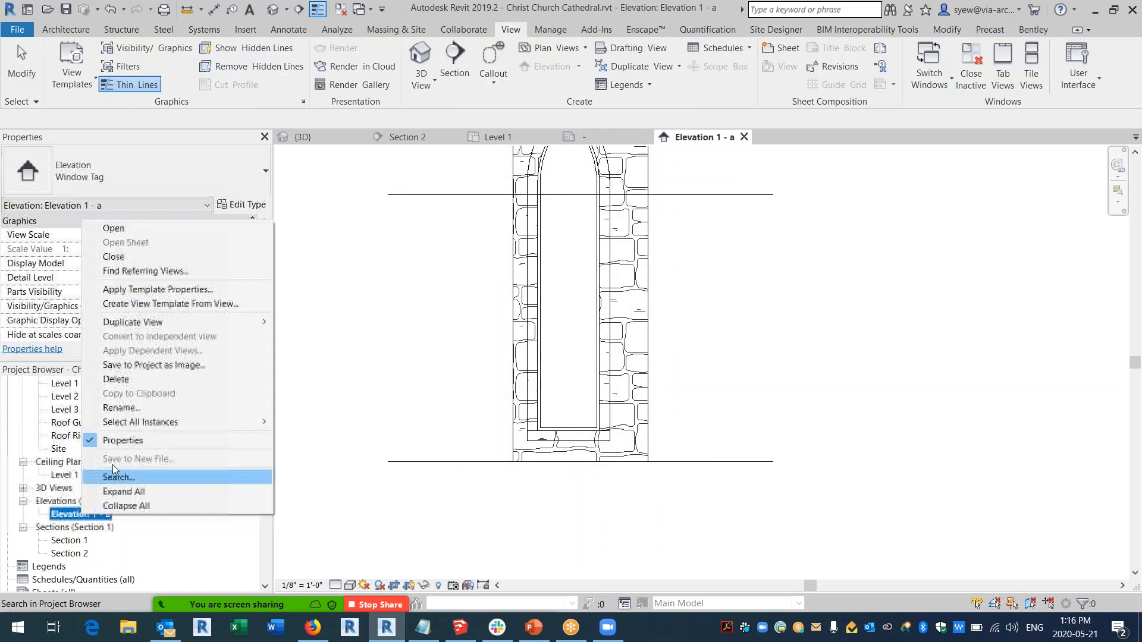
left_click(116, 405)
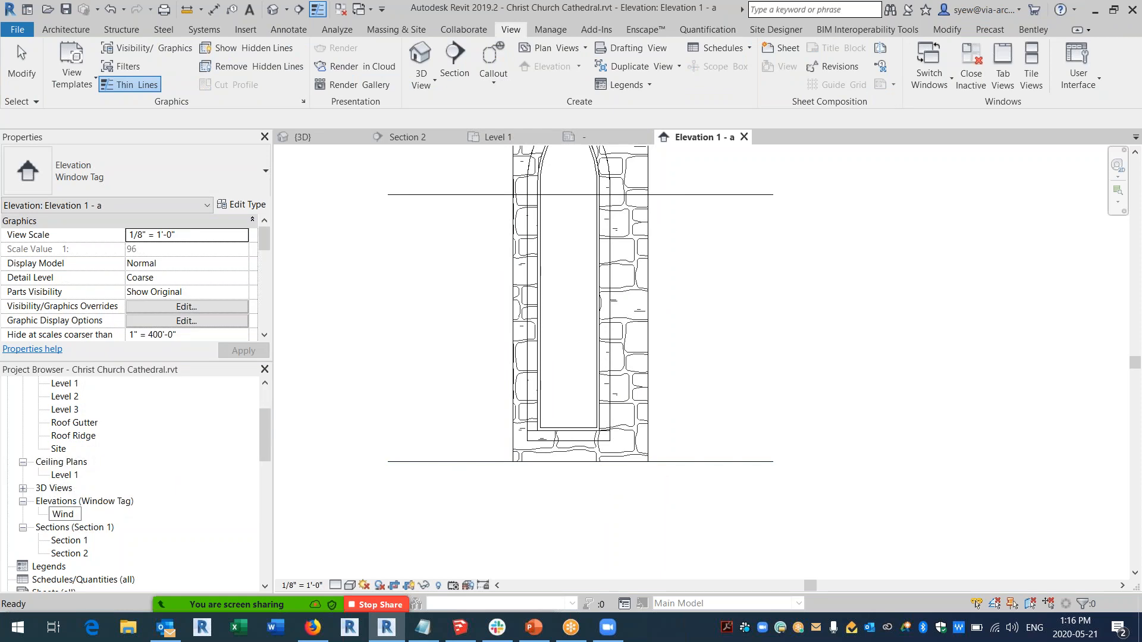
type("Window Type A1")
key("Return")
Create a new sheet without a titleblock and expand the list of sheets.
left_click(59, 580)
scroll(83, 555, "down", 1)
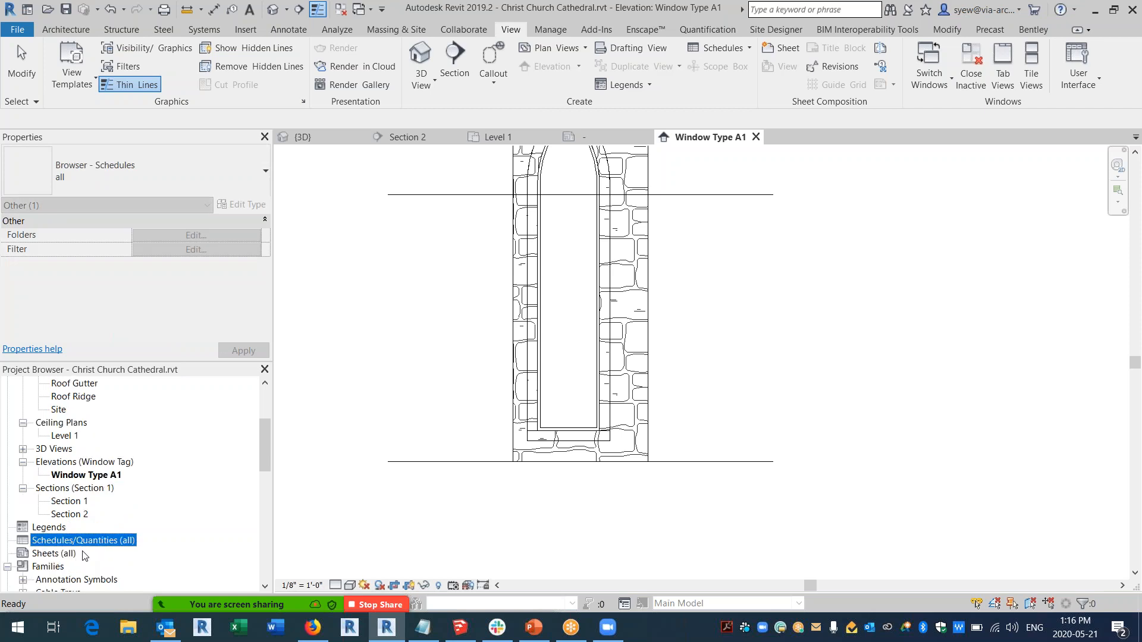
right_click(62, 554)
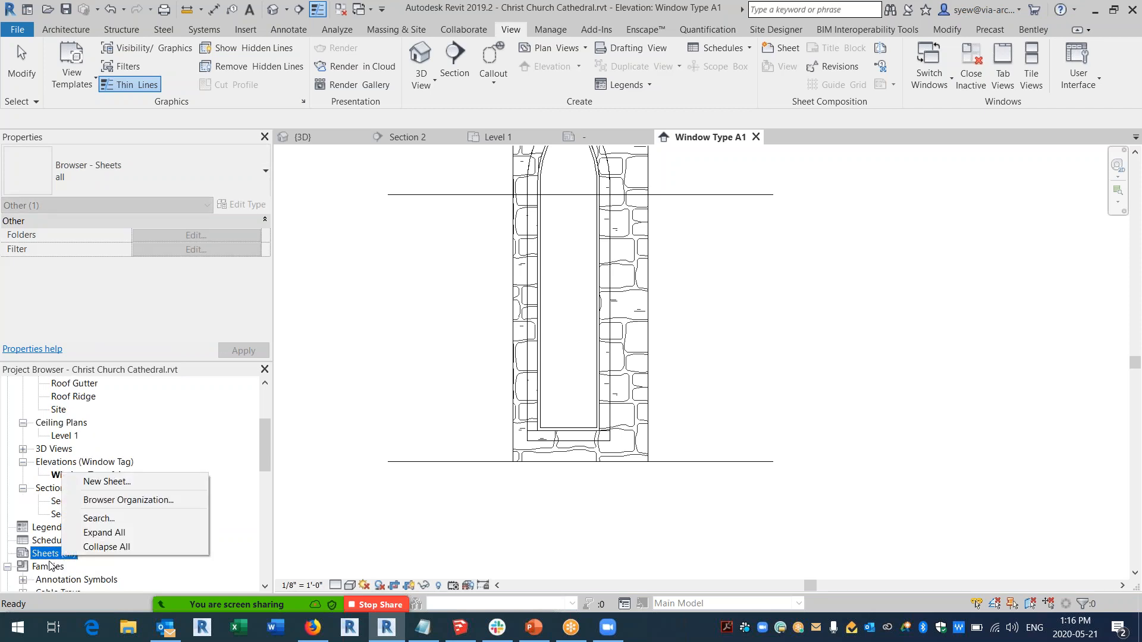
left_click(96, 482)
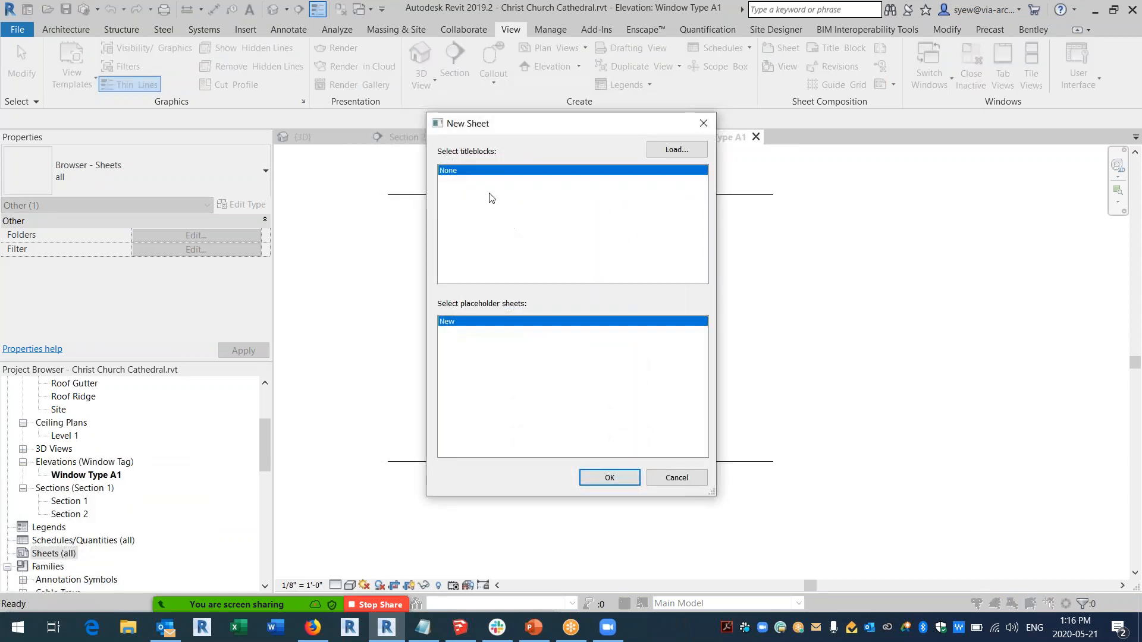
left_click(610, 477)
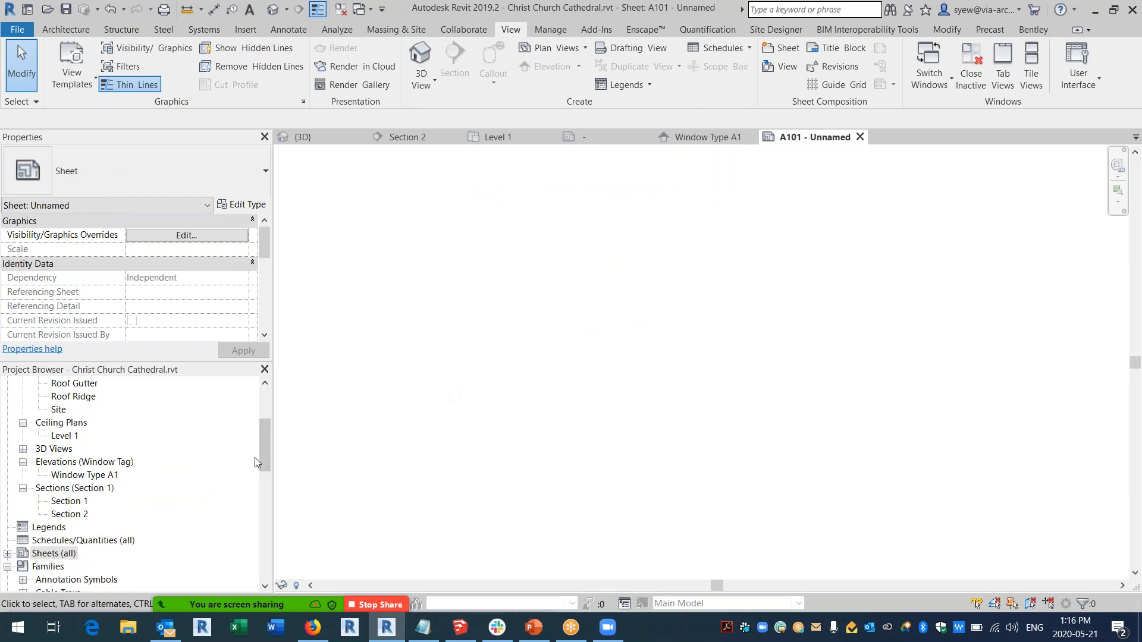
left_click(8, 554)
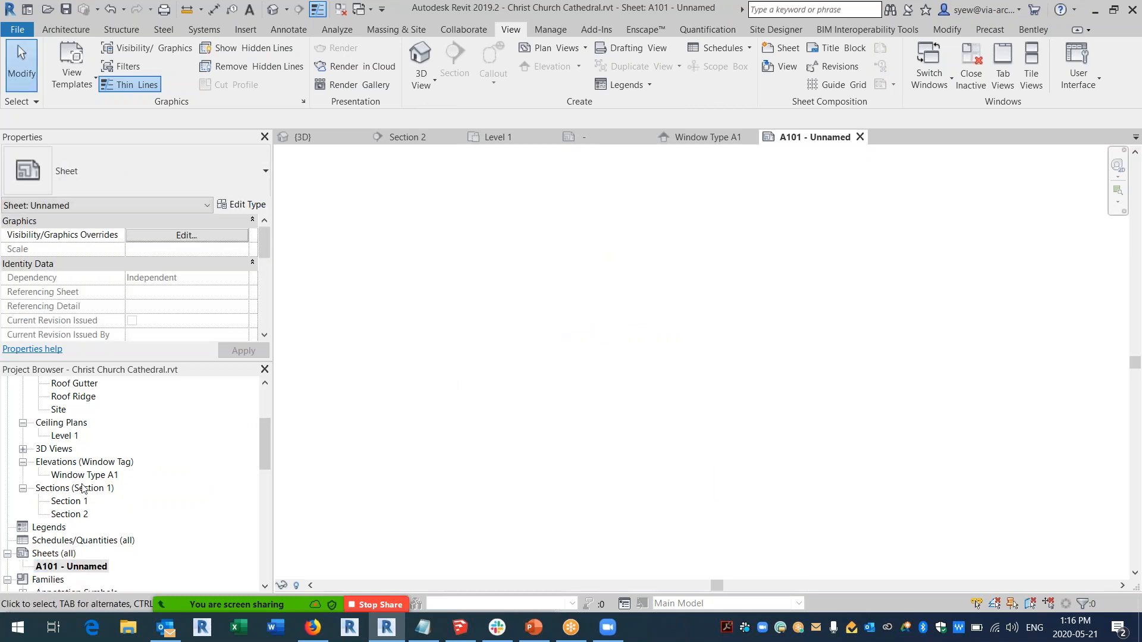
Place the Window Type A1 elevation on the new sheet A101.
left_click(106, 477)
left_click_drag(540, 307, 527, 302)
left_click(430, 268)
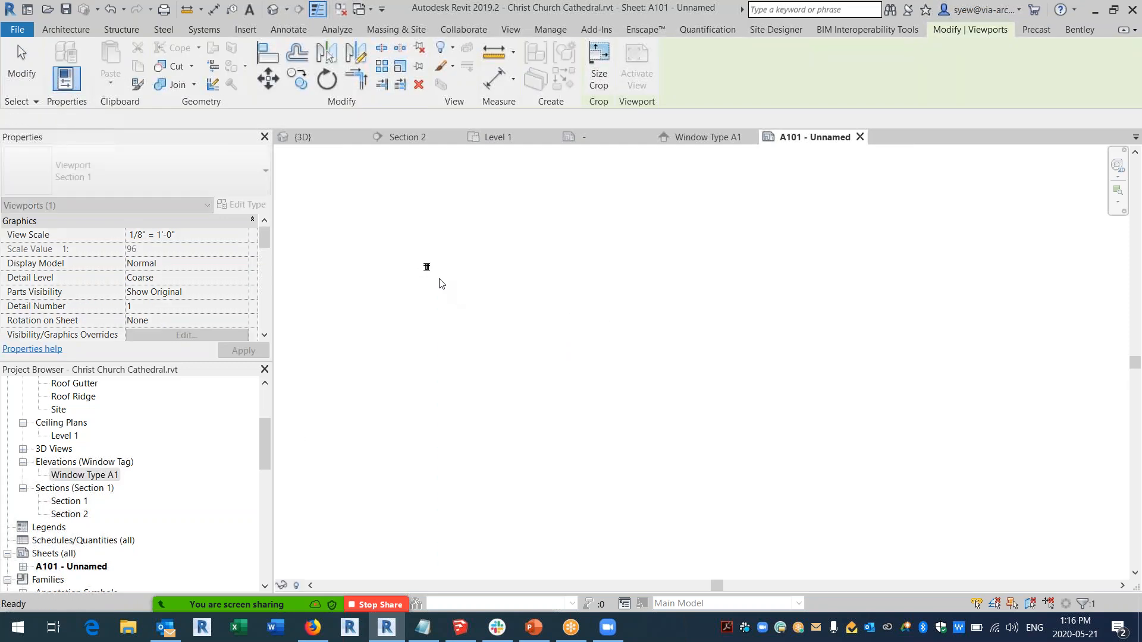
scroll(439, 281, "up", 8)
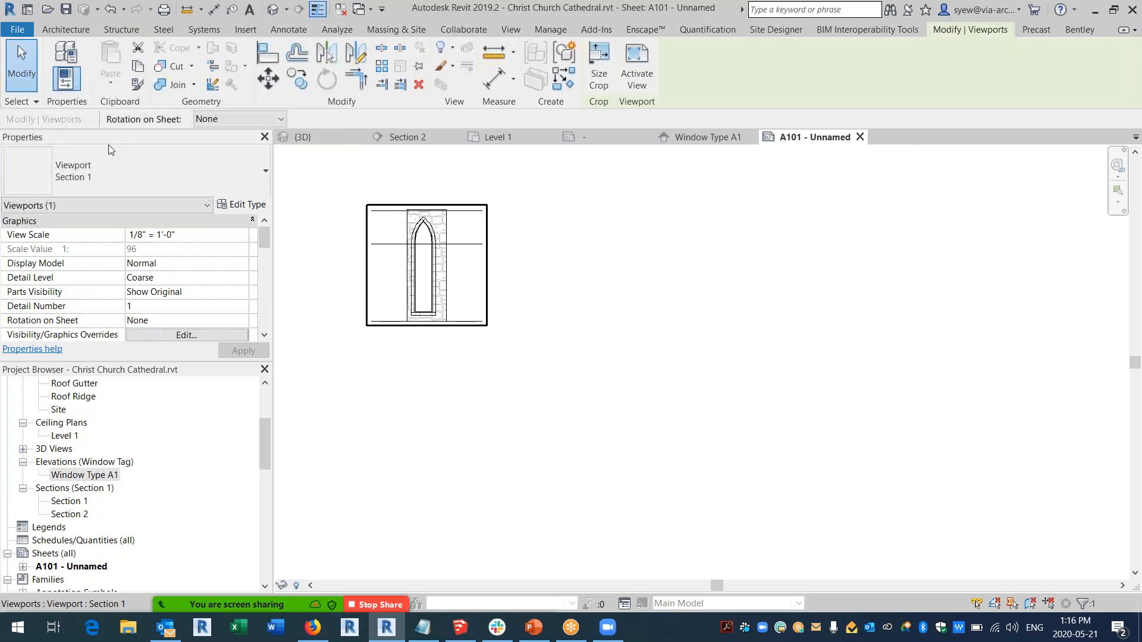
Check which titles are available in the type properties of the placed viewport, leaving the type unchanged.
left_click(122, 170)
left_click(123, 170)
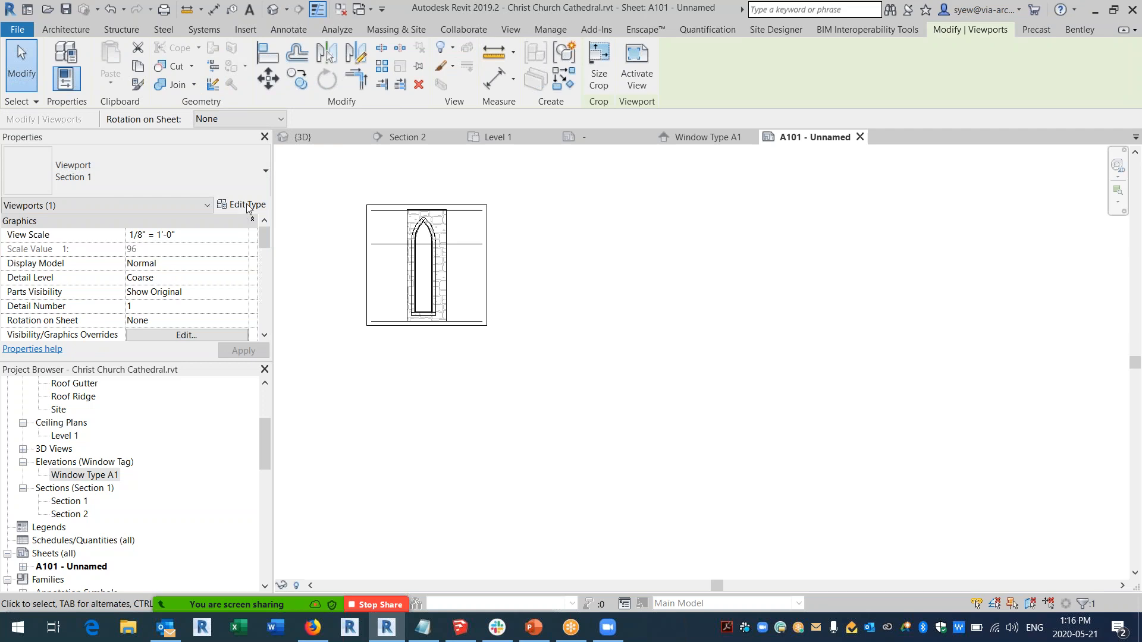
left_click(245, 206)
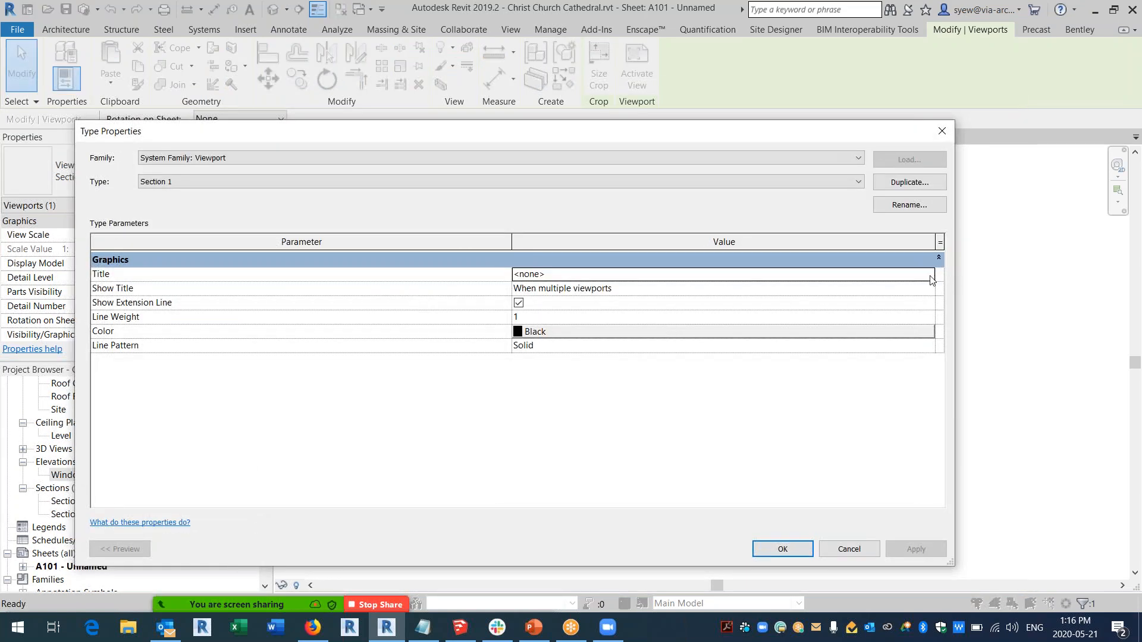
left_click(932, 280)
left_click(857, 288)
left_click(848, 548)
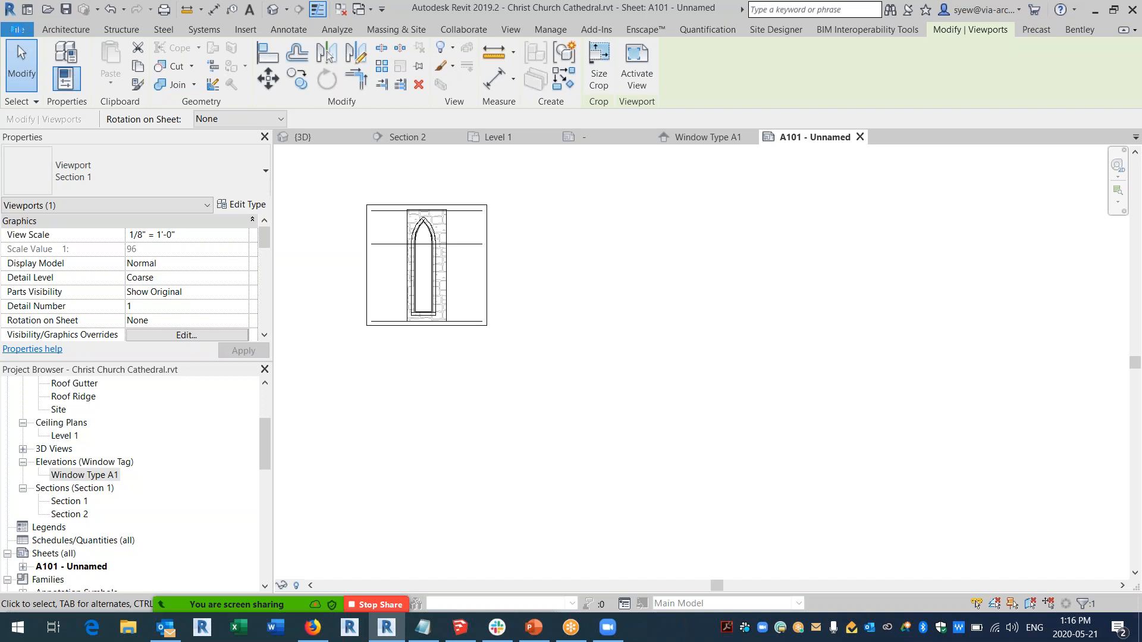
Create a new project from the Architectural Template.
left_click(17, 29)
mouse_move(49, 88)
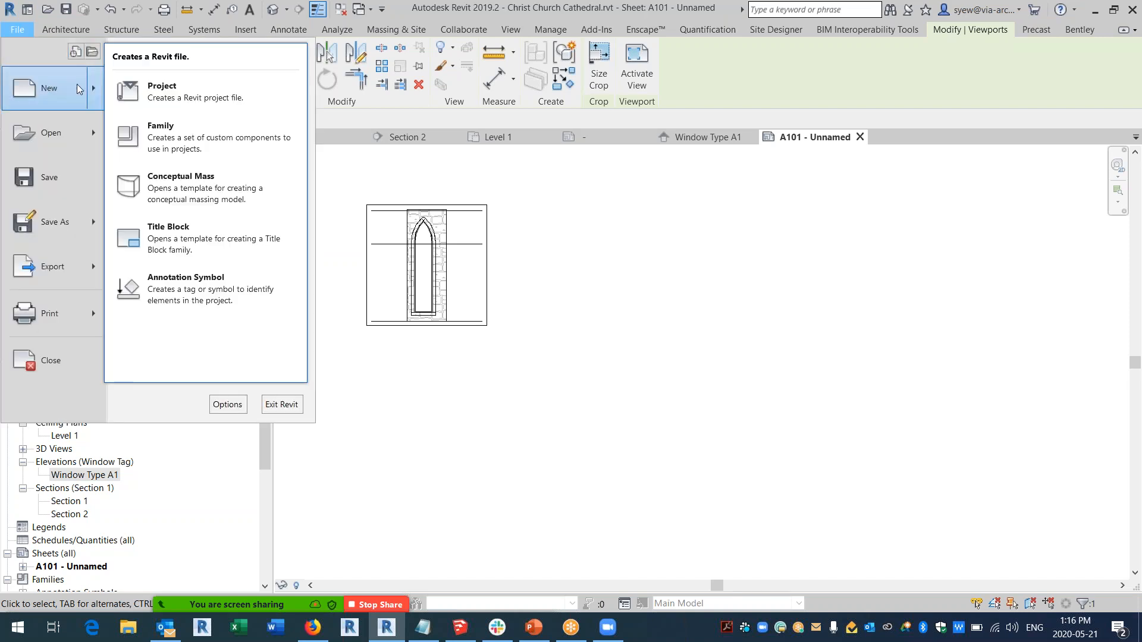
left_click(176, 99)
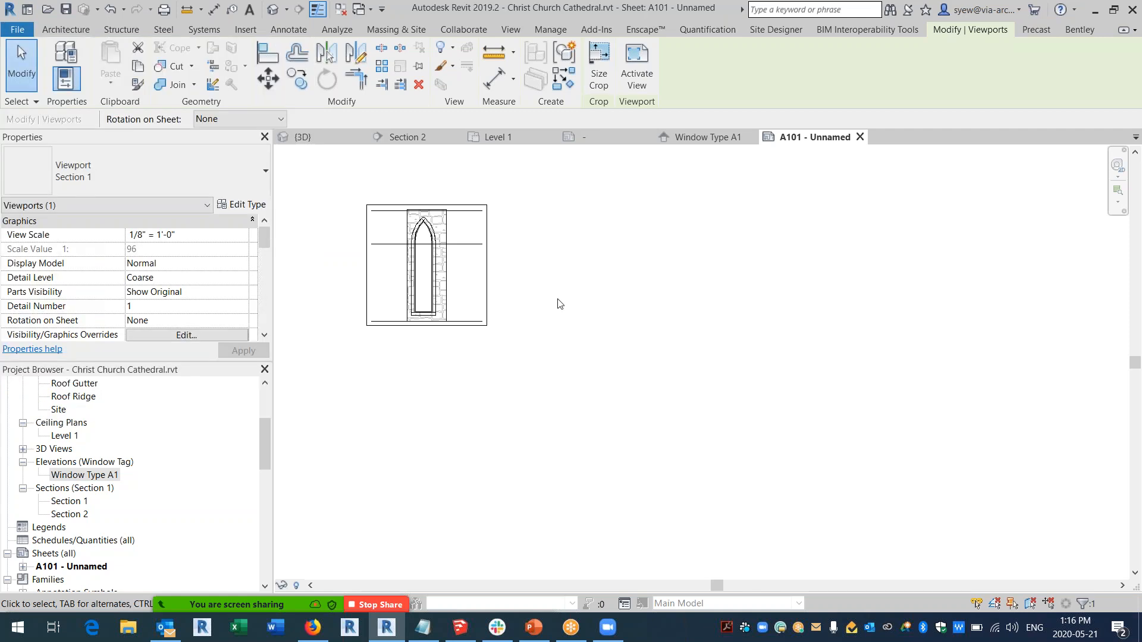
left_click(581, 282)
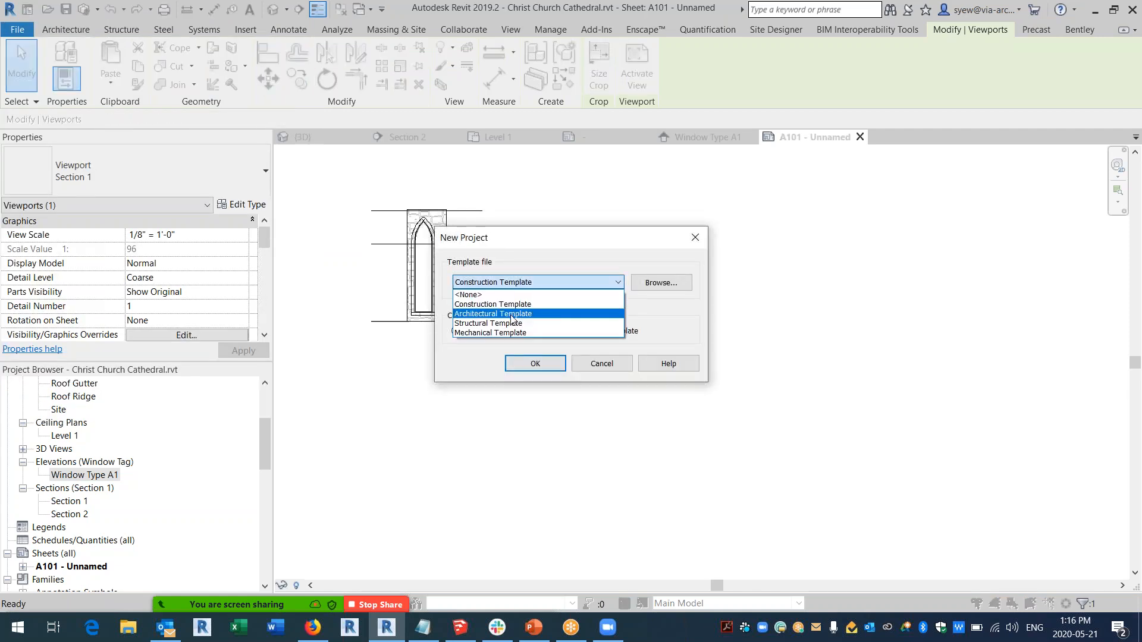
left_click(536, 311)
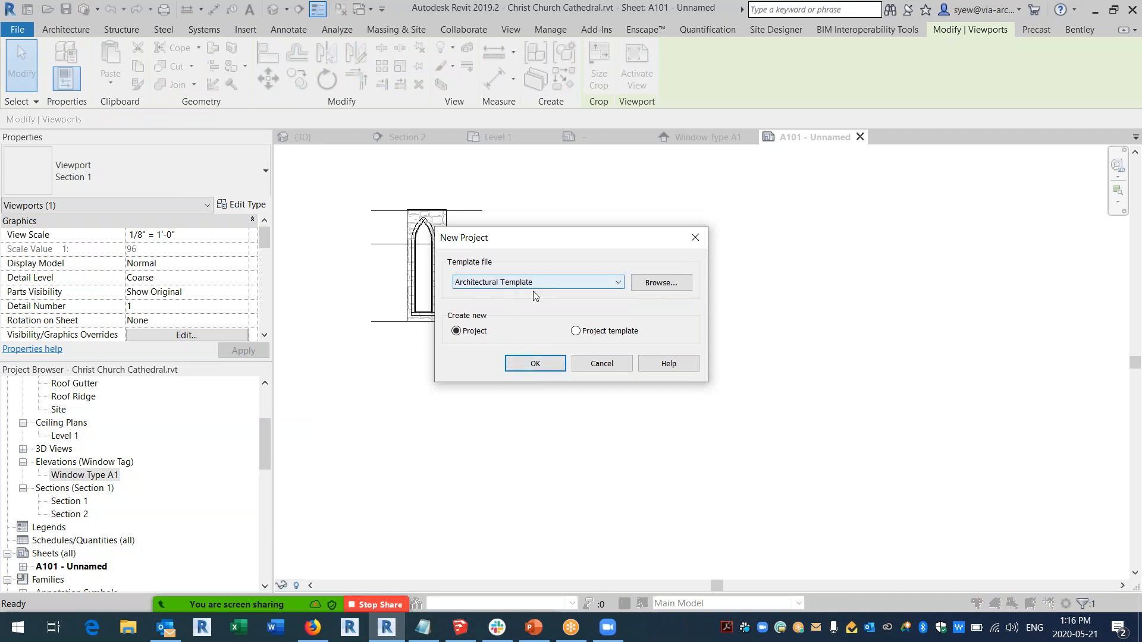
left_click(534, 364)
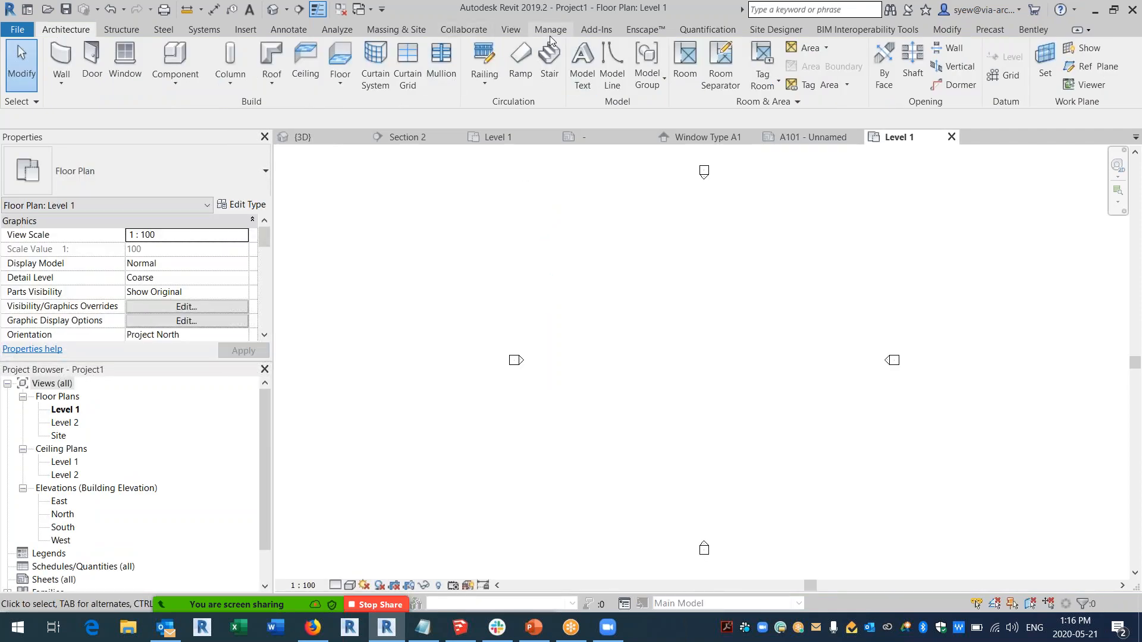
Transfer all project standards from Project1 into the Christ Church Cathedral project.
left_click(719, 138)
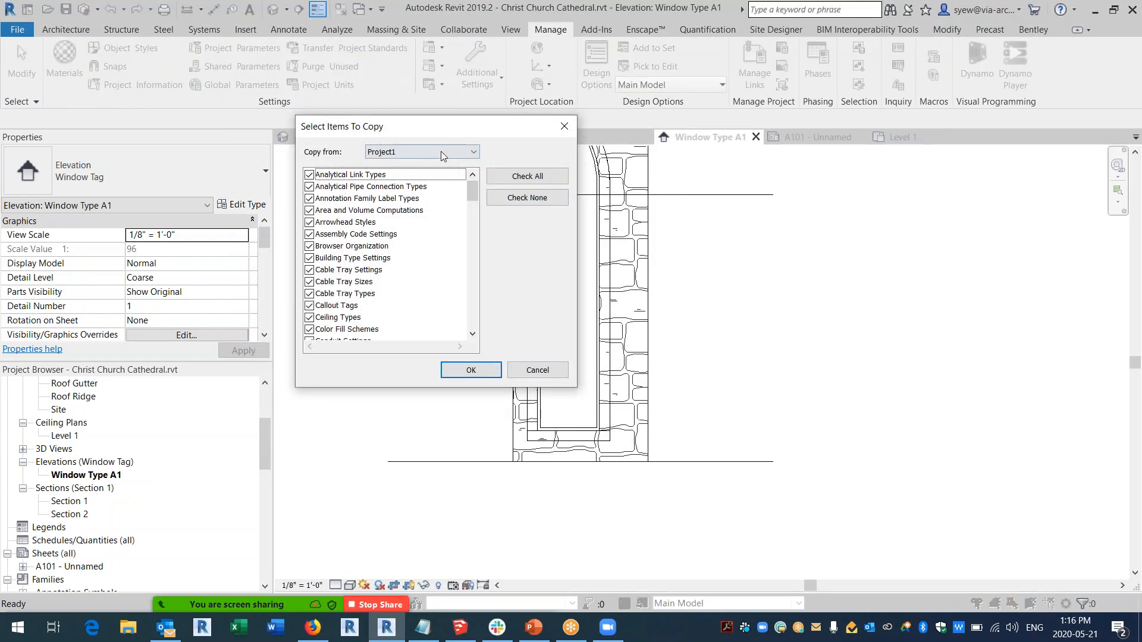
left_click(470, 369)
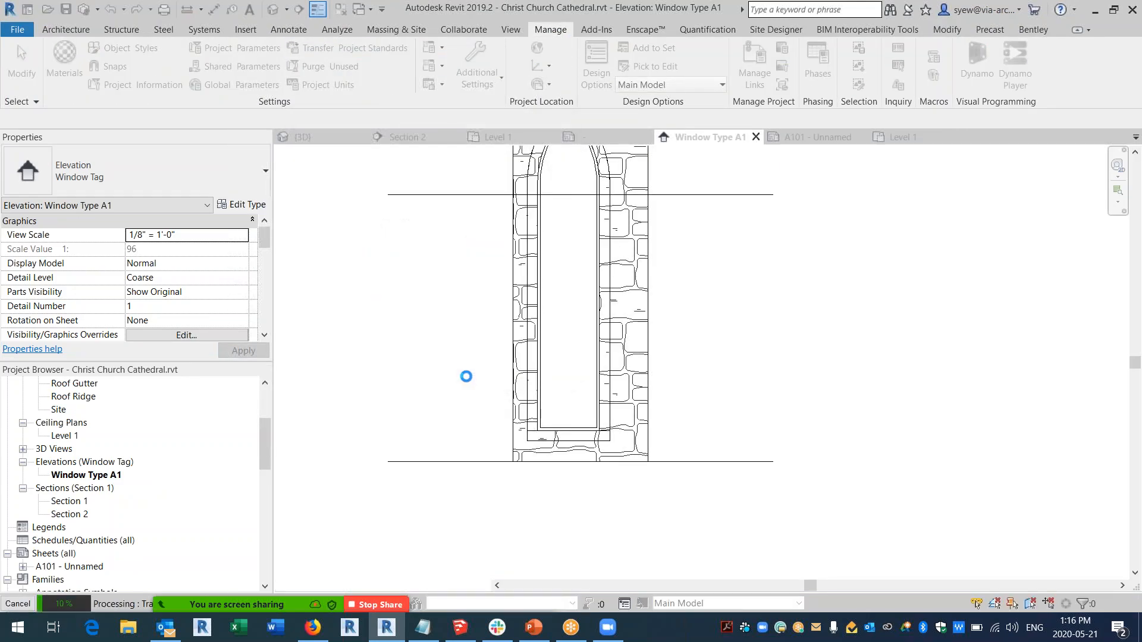
left_click(494, 380)
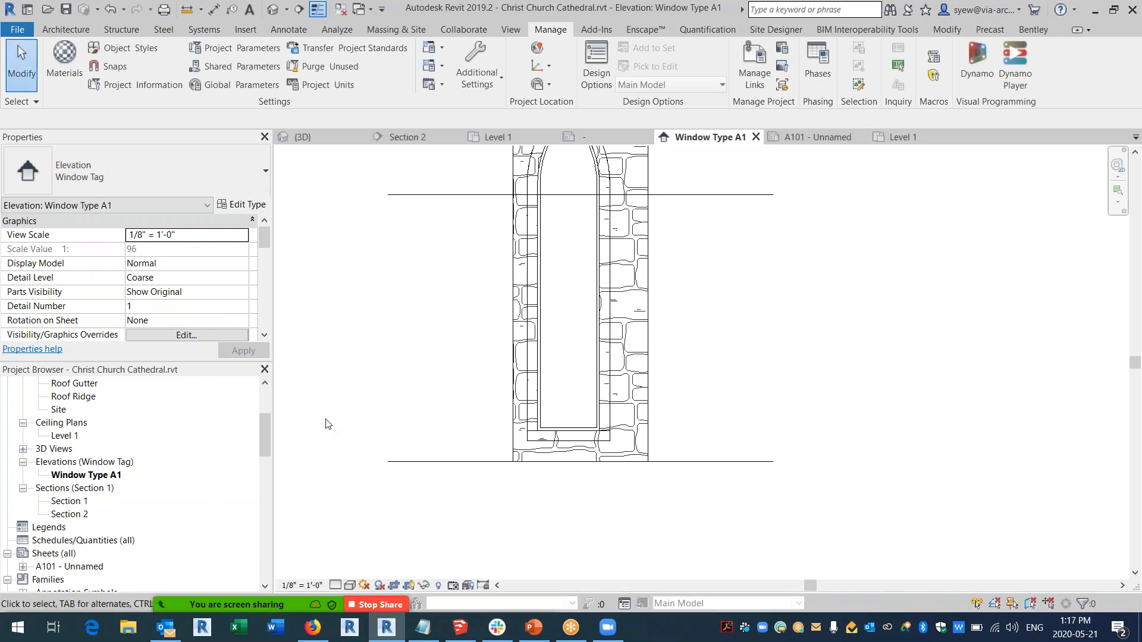
Return to sheet A101 and change the window elevation's viewport type to Title Only.
scroll(259, 463, "down", 3)
double_click(69, 449)
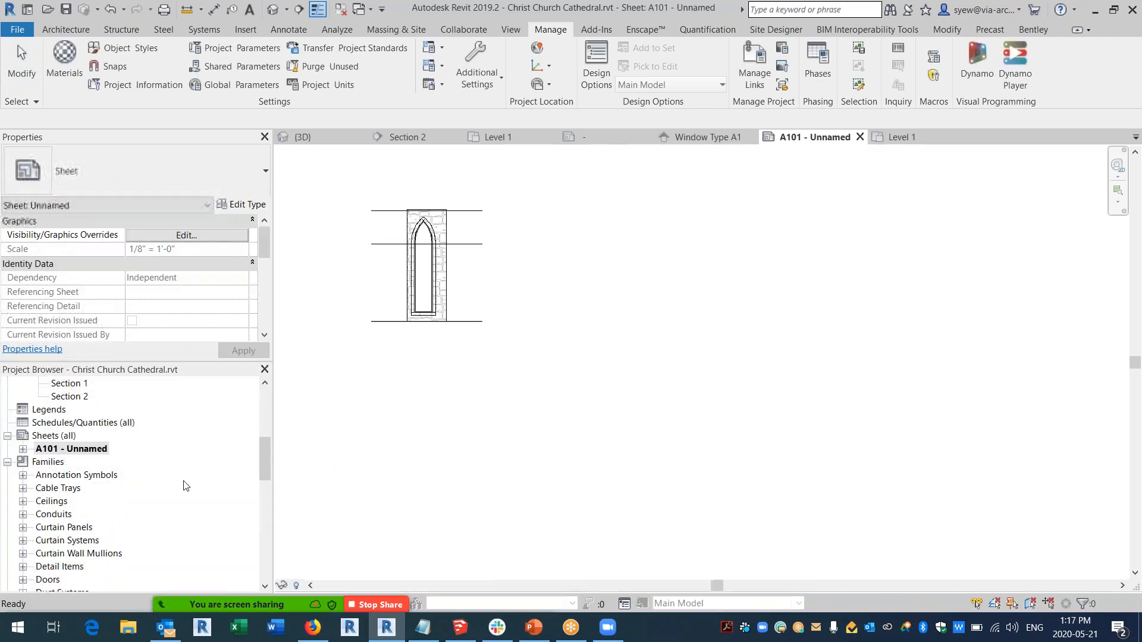
left_click(383, 332)
left_click(154, 162)
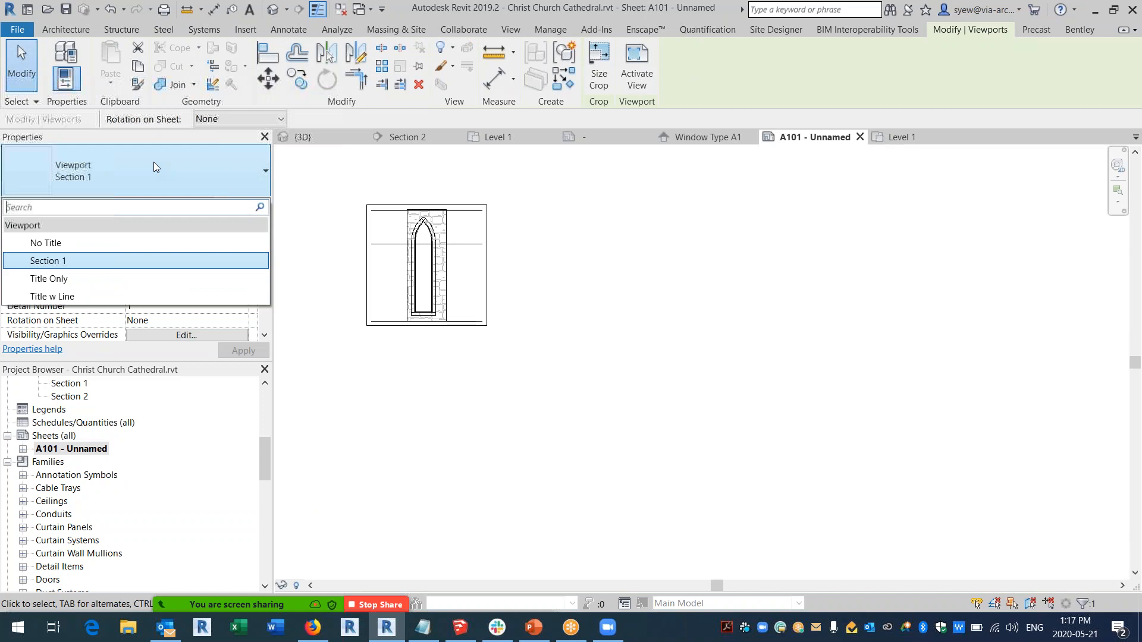
left_click(70, 284)
scroll(365, 319, "up", 4)
key("Escape")
Set the detail number of the Window Type A1 viewport to A1.
left_click(376, 330)
left_click_drag(376, 330, 411, 395)
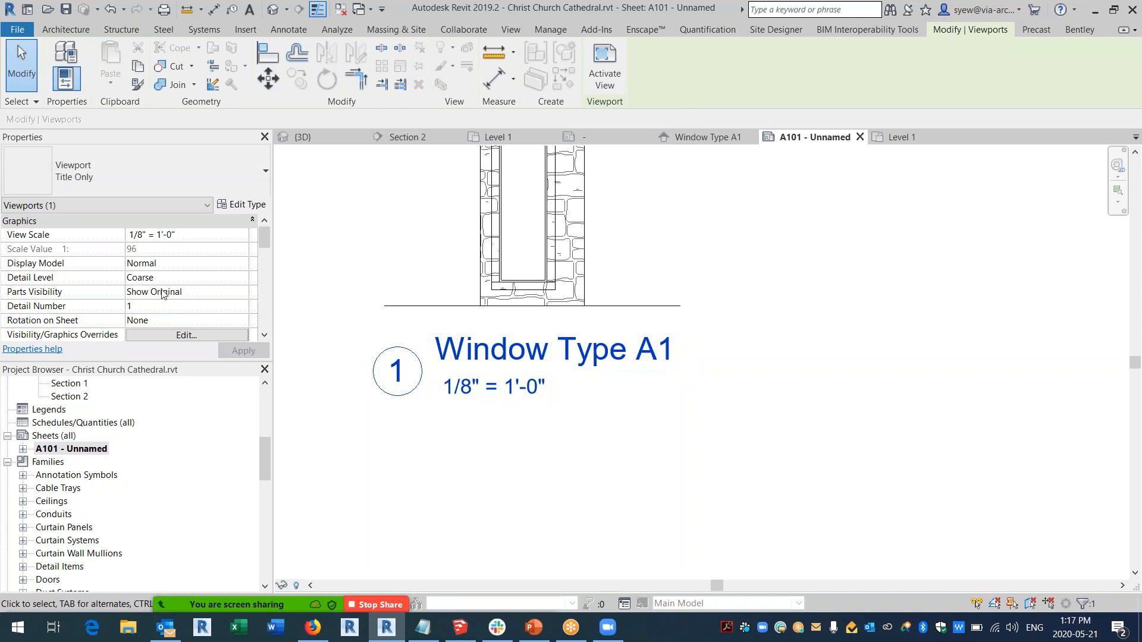
left_click(158, 307)
type("A1")
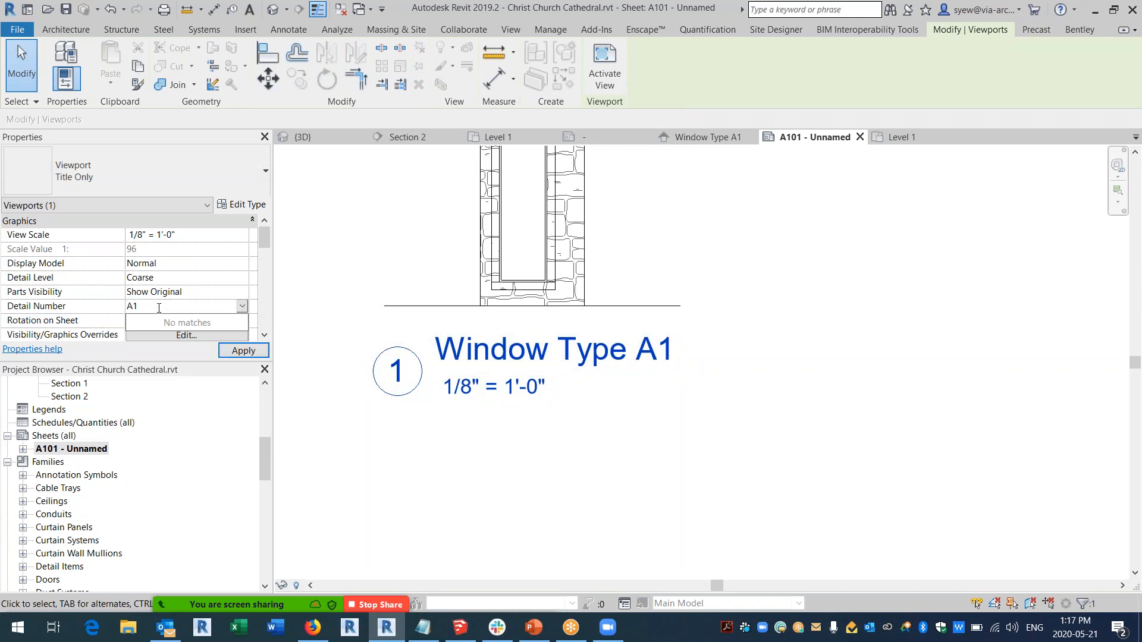
left_click(448, 459)
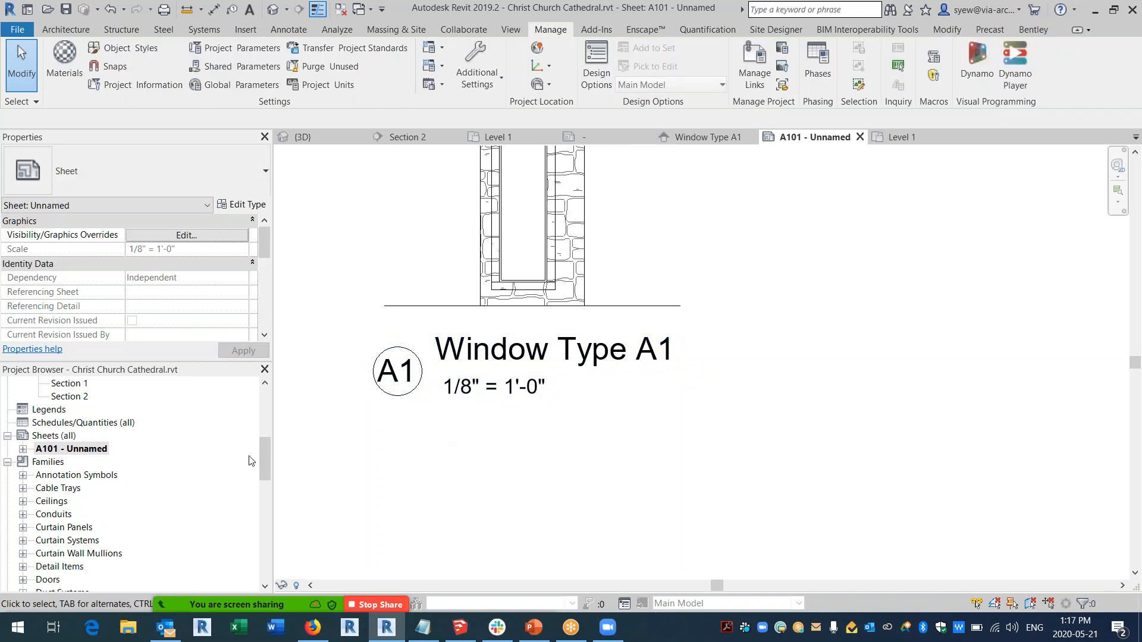
Reopen the cathedral's Level 1 floor plan and find the windowed wall where the elevation mark was placed.
left_click_drag(262, 458, 260, 440)
scroll(61, 450, "up", 3)
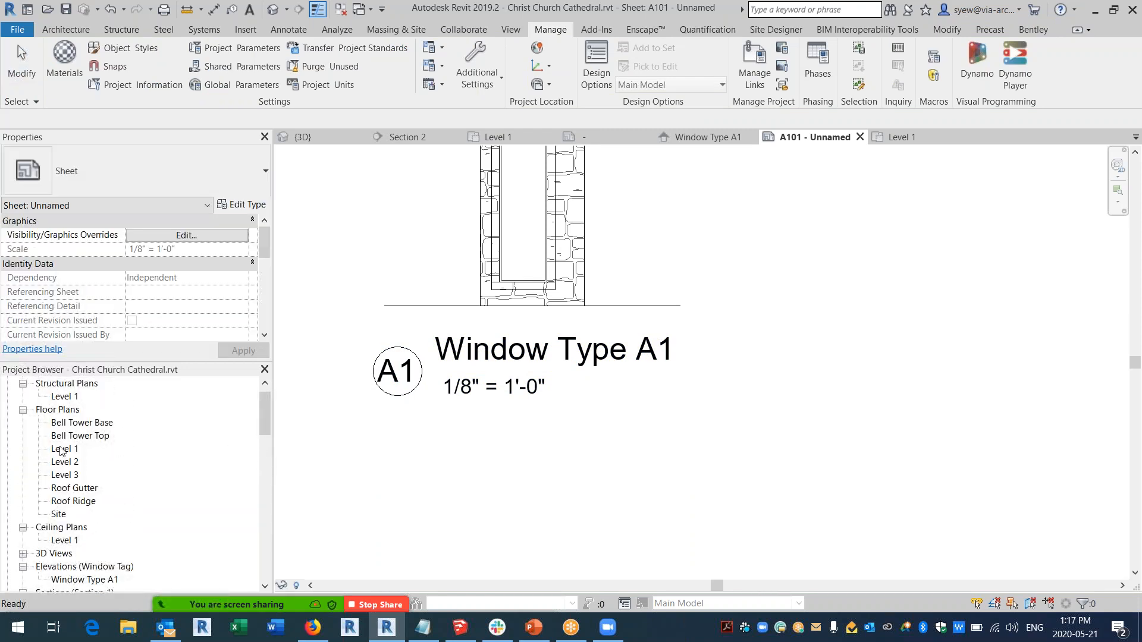
double_click(63, 397)
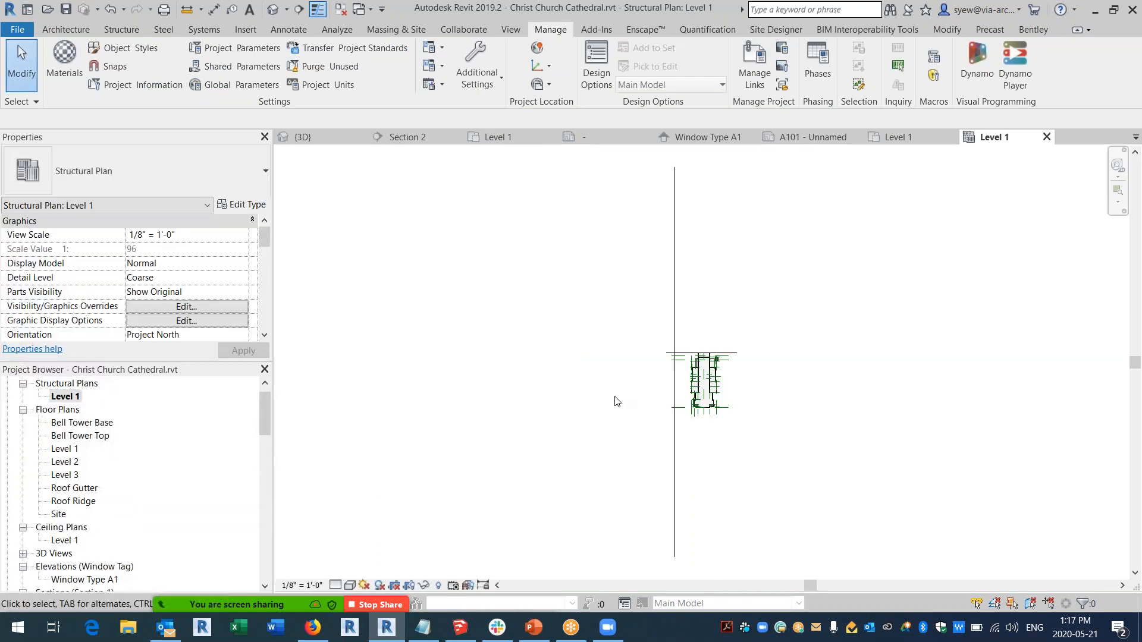
scroll(694, 344, "up", 3)
double_click(67, 449)
scroll(583, 254, "down", 5)
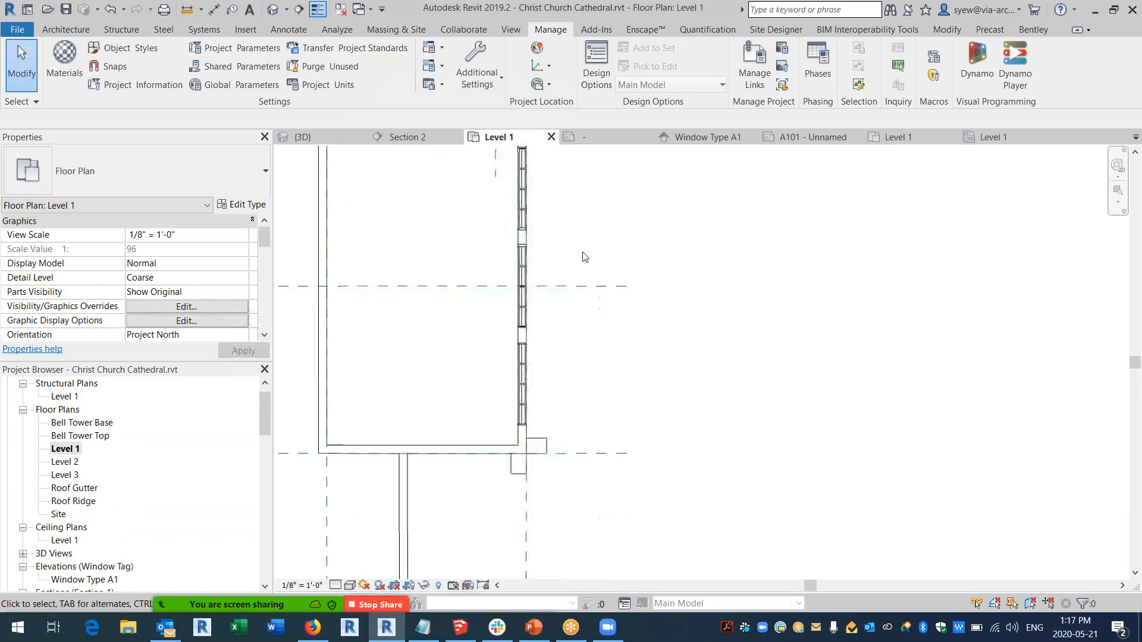
Open the Level 1 ceiling plan and select the A1 window tag beside the windowed wall.
middle_click_drag(608, 468, 605, 484)
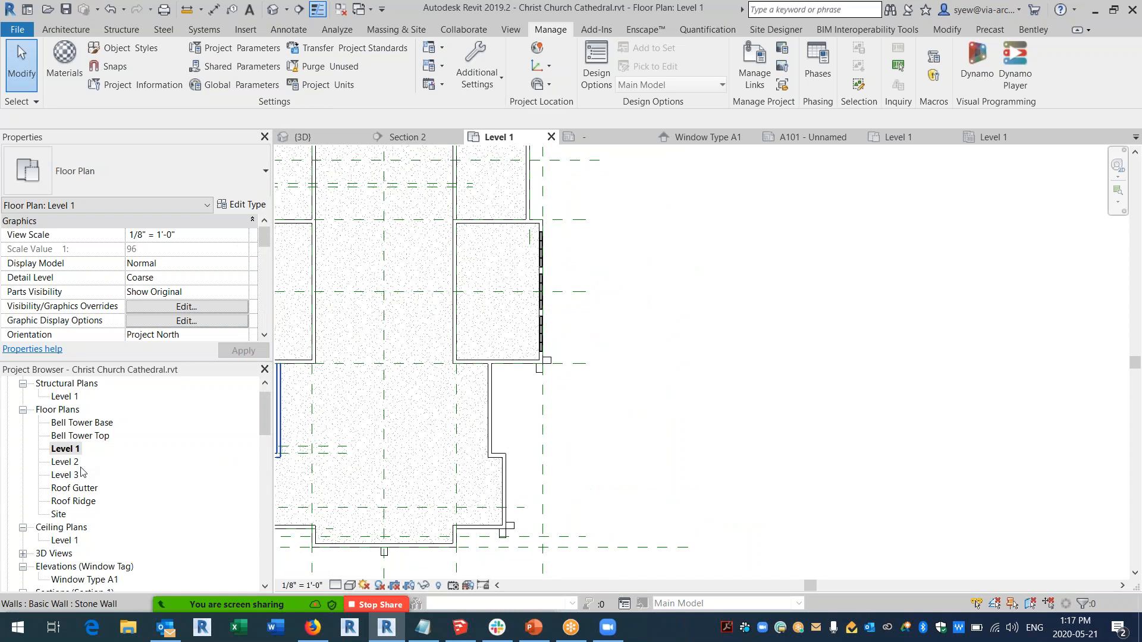
double_click(61, 543)
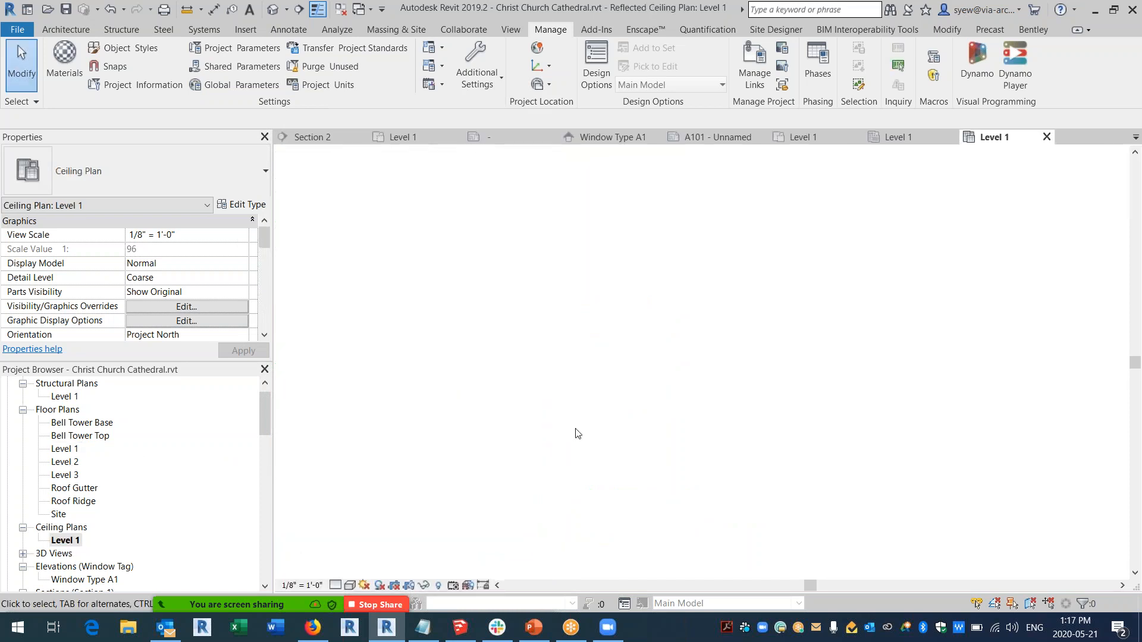
scroll(582, 235, "up", 3)
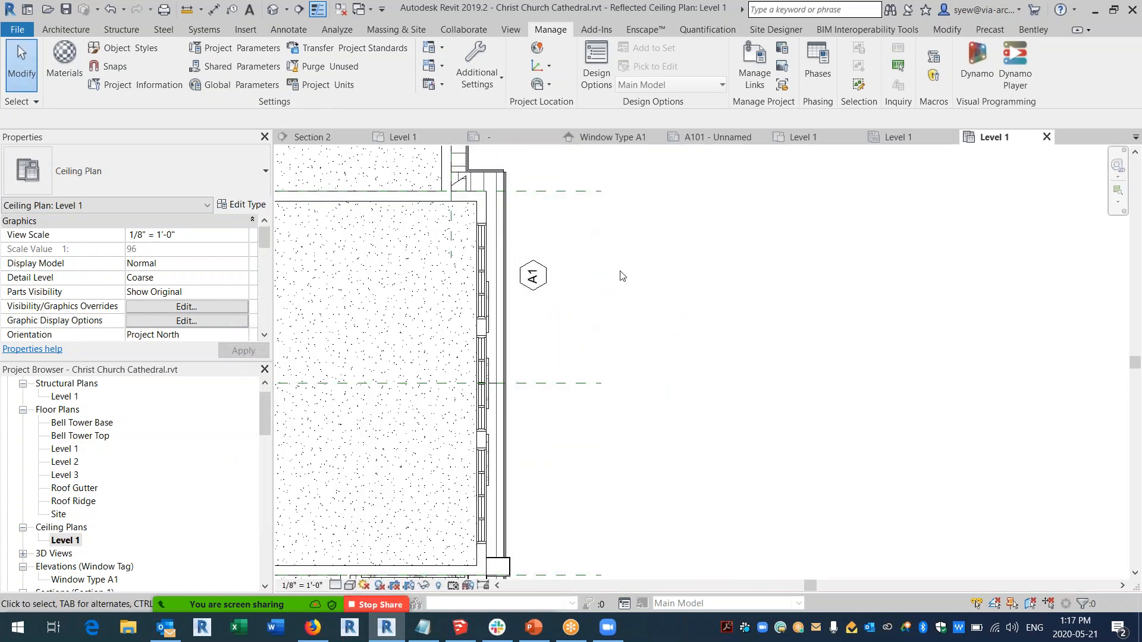
left_click(541, 293)
left_click(587, 306)
left_click(548, 282)
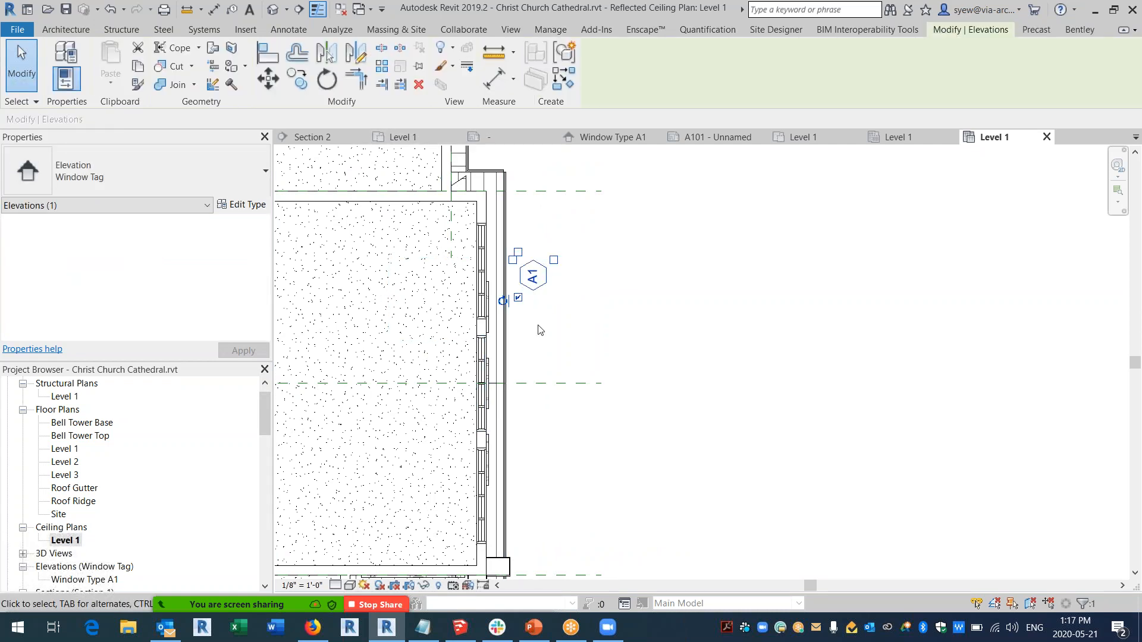
Place two Window Tag elevation marks beside the wall's other two windows, both referencing the existing Window Type A1 elevation.
left_click(552, 30)
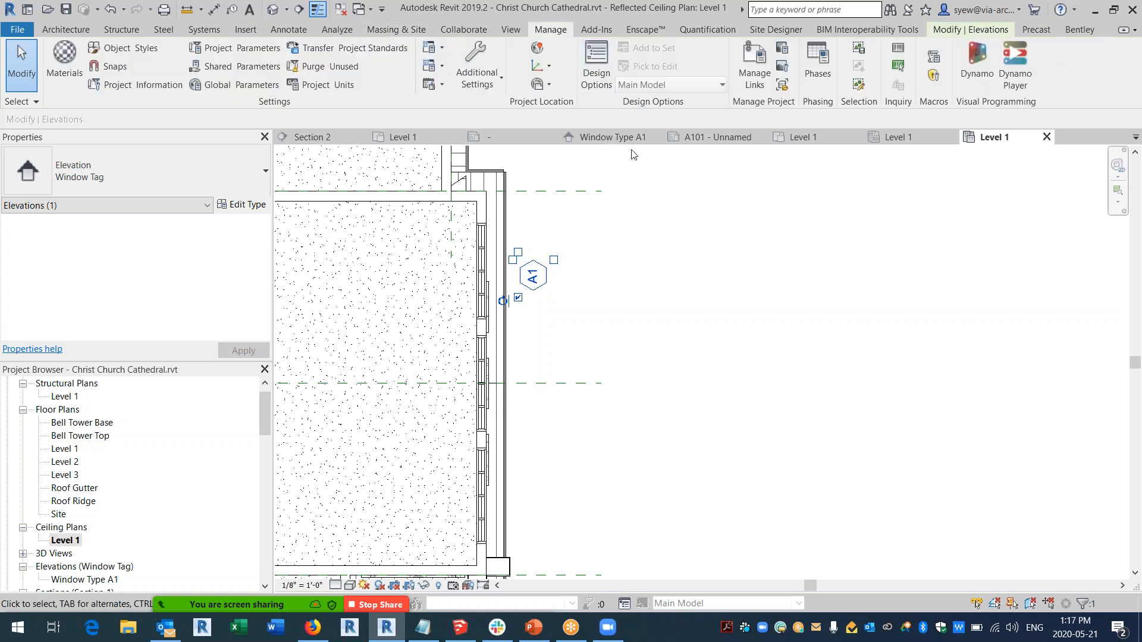
left_click(510, 29)
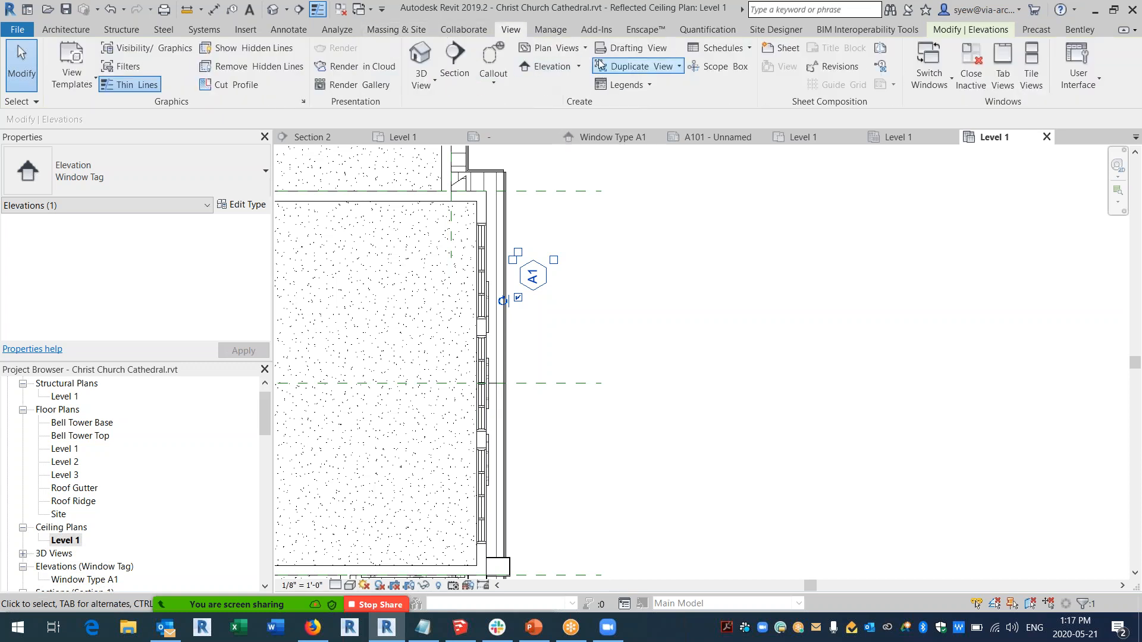
left_click(545, 66)
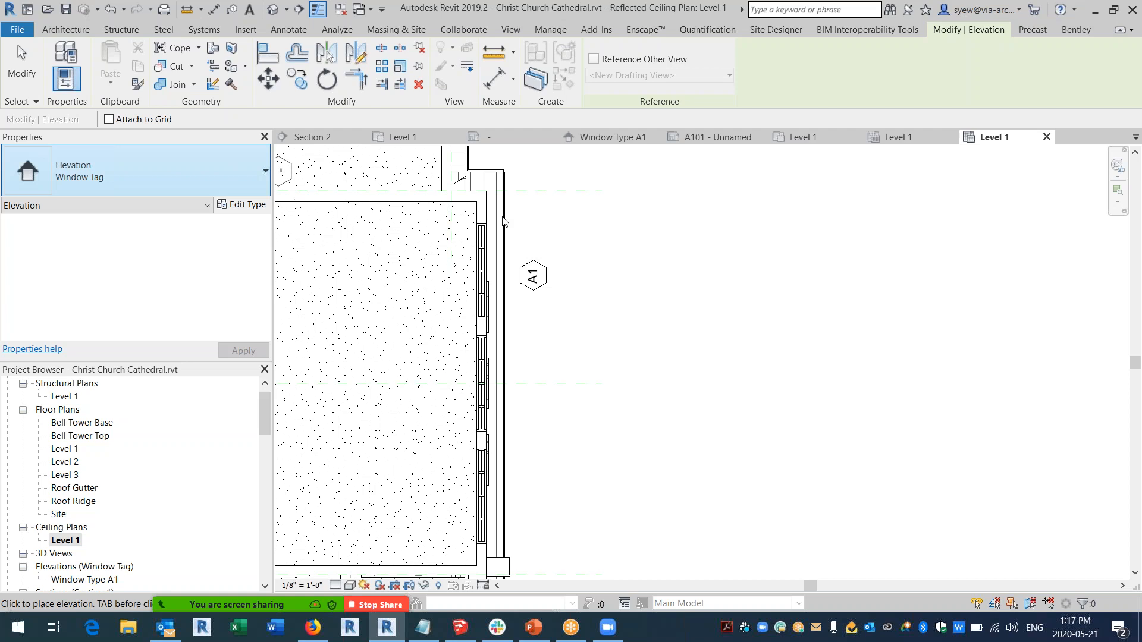
left_click(608, 63)
left_click(660, 75)
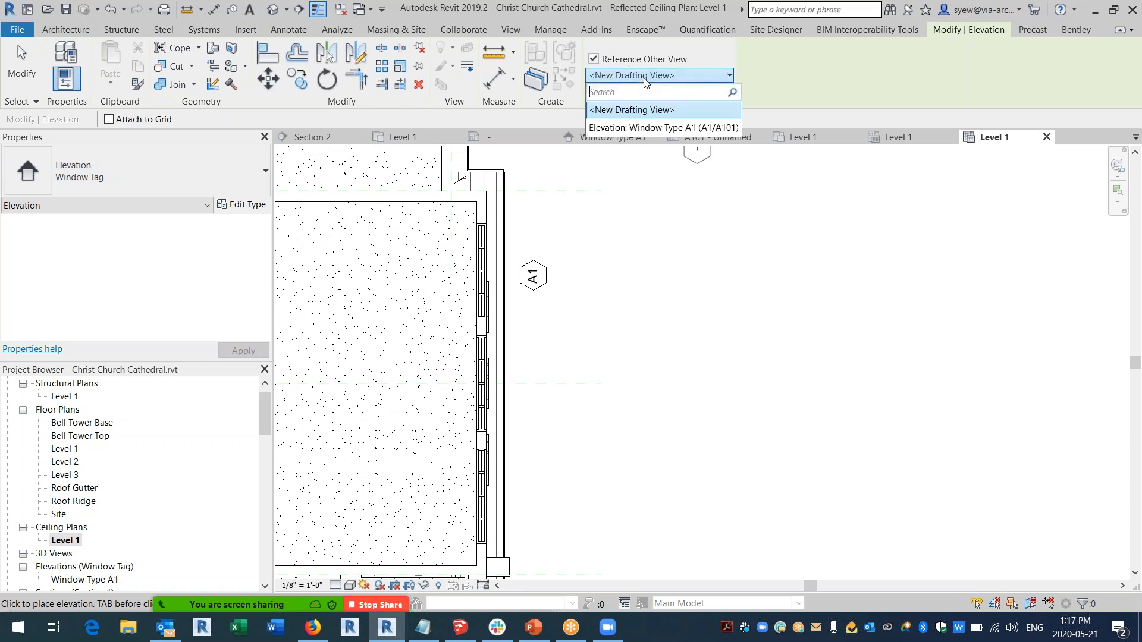
left_click(657, 120)
left_click(540, 414)
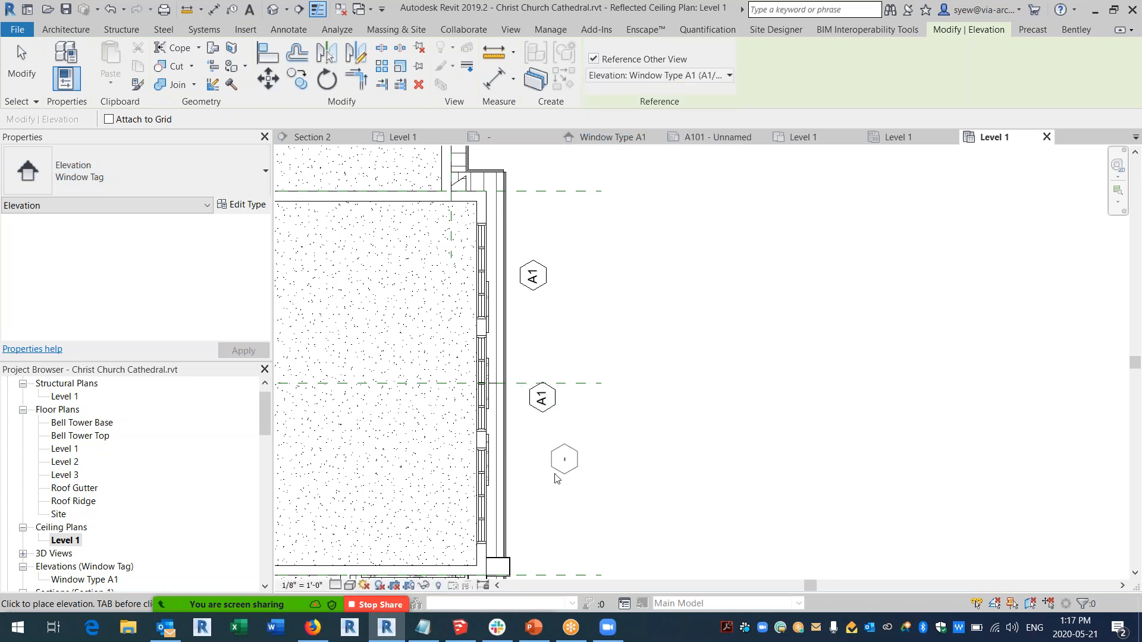
left_click(542, 505)
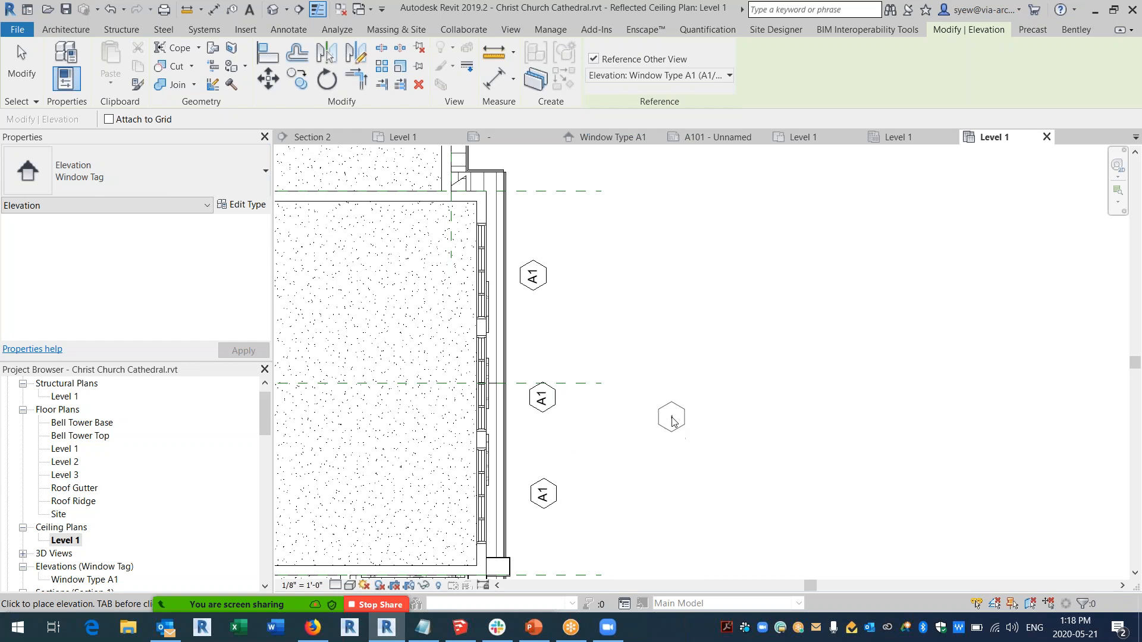
key("Escape")
key("Escape")
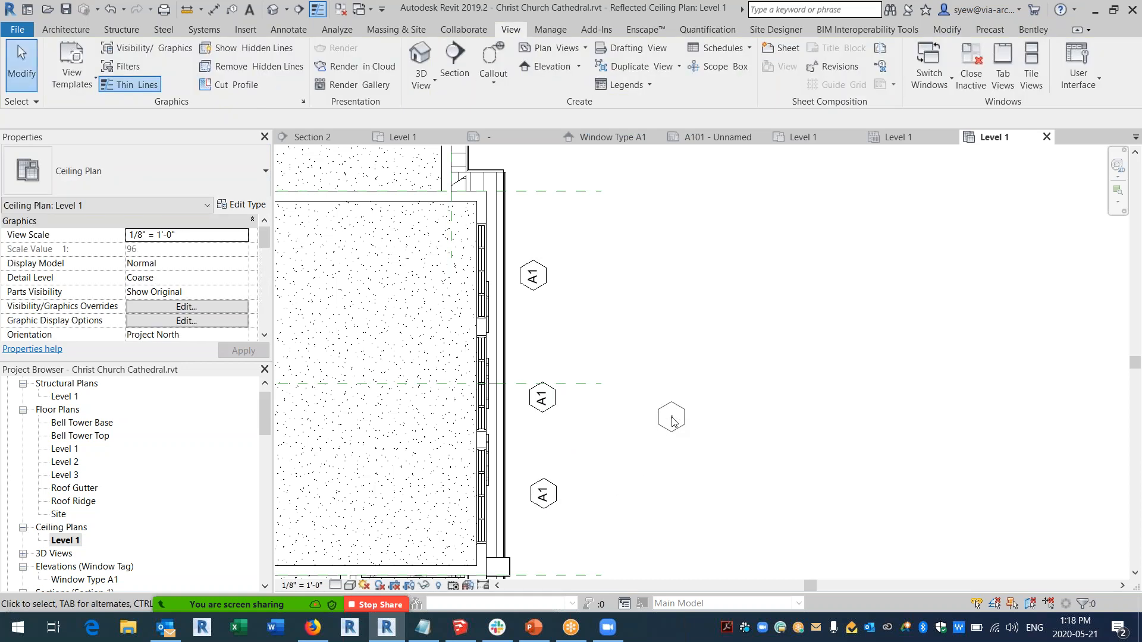
Open the Level 2 floor plan and find the A1 window tag beside the same windowed wall.
left_click(533, 281)
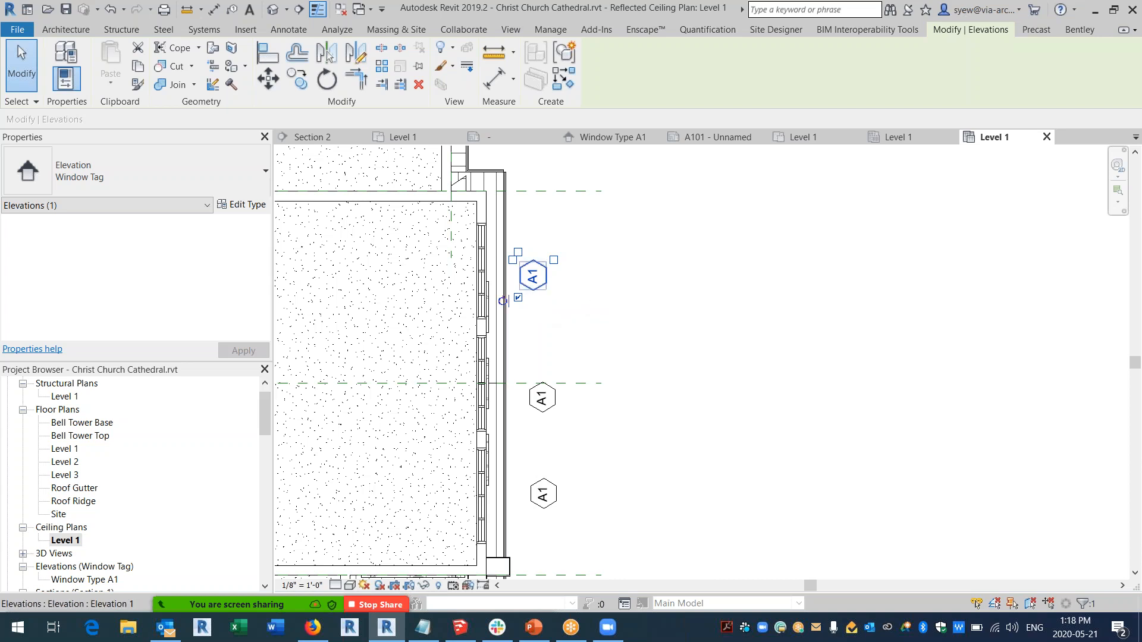
scroll(699, 336, "down", 2)
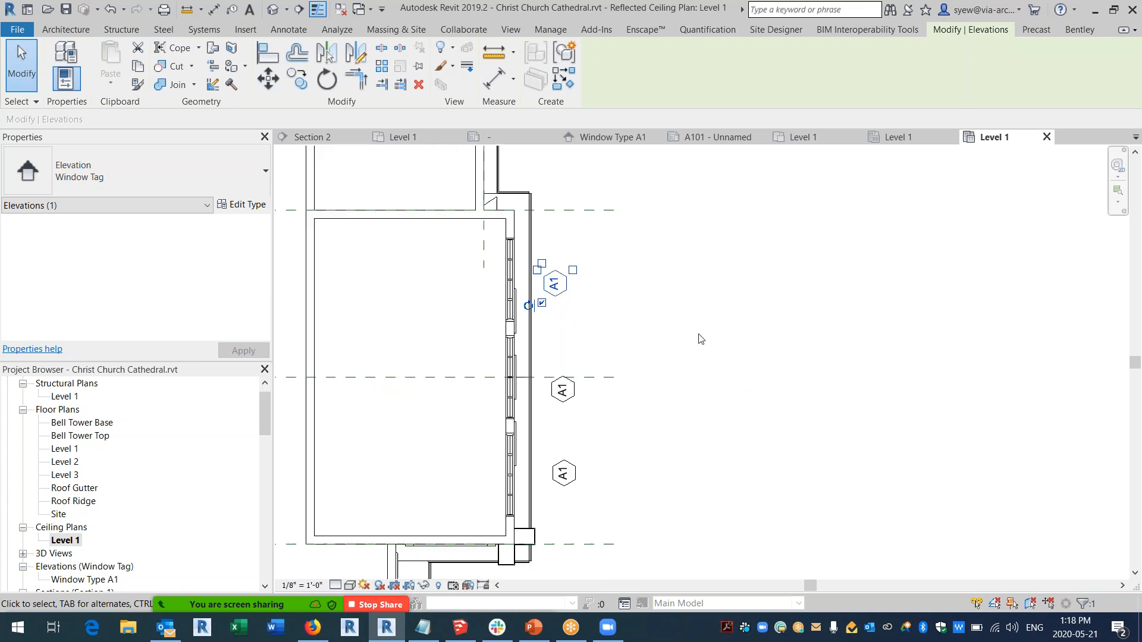
mouse_move(683, 462)
middle_mouse_down()
mouse_move(645, 388)
mouse_move(717, 402)
mouse_move(708, 412)
middle_mouse_up()
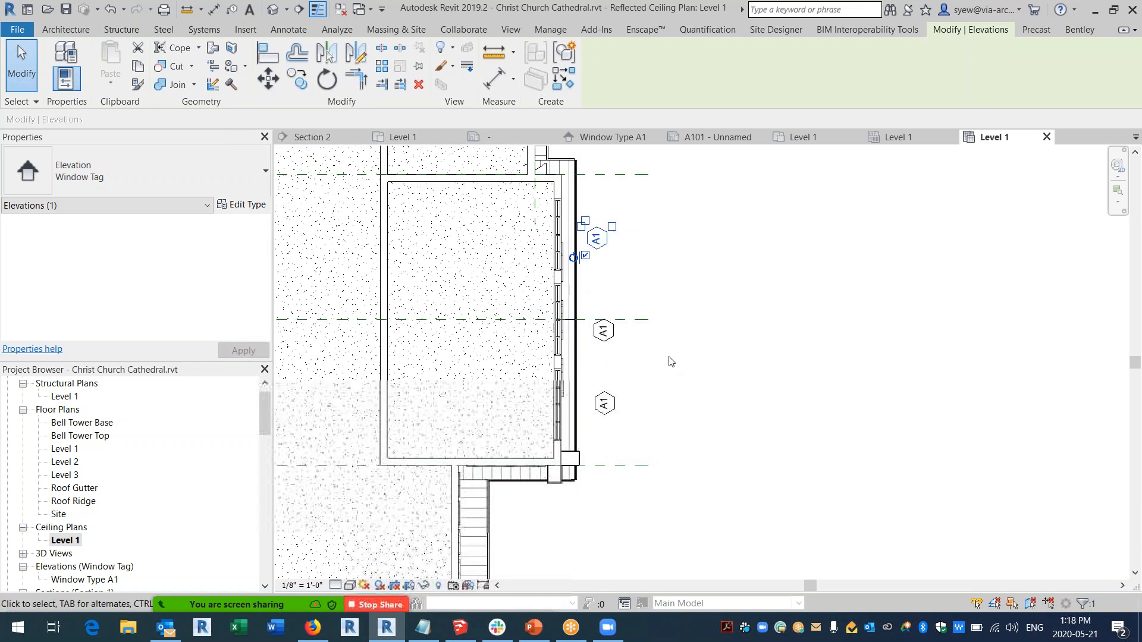
double_click(66, 462)
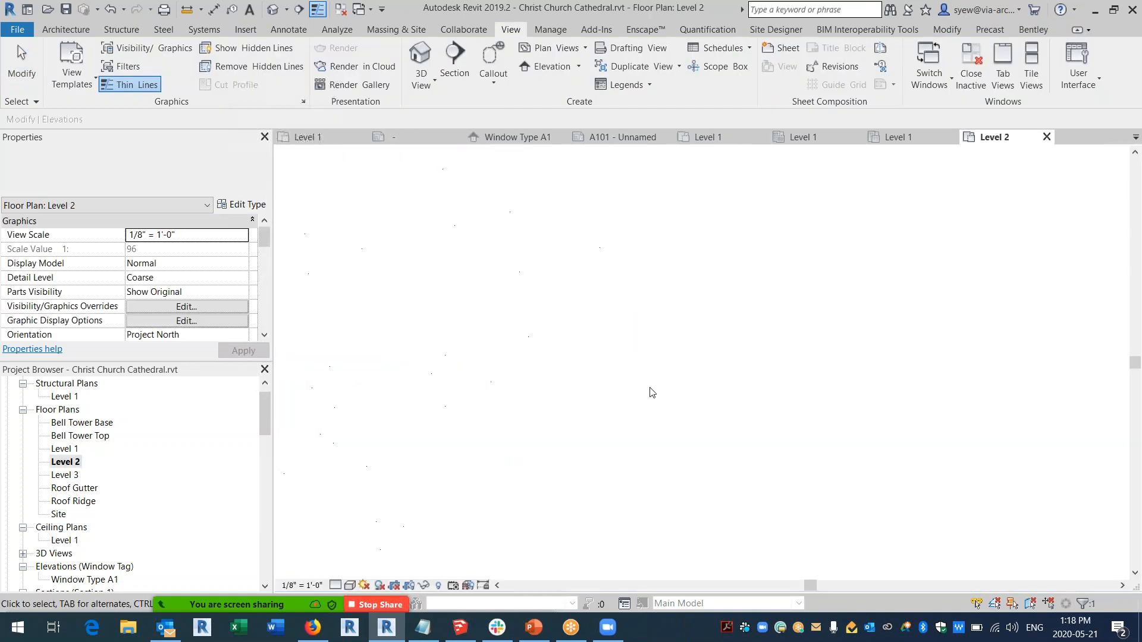
scroll(640, 248, "up", 2)
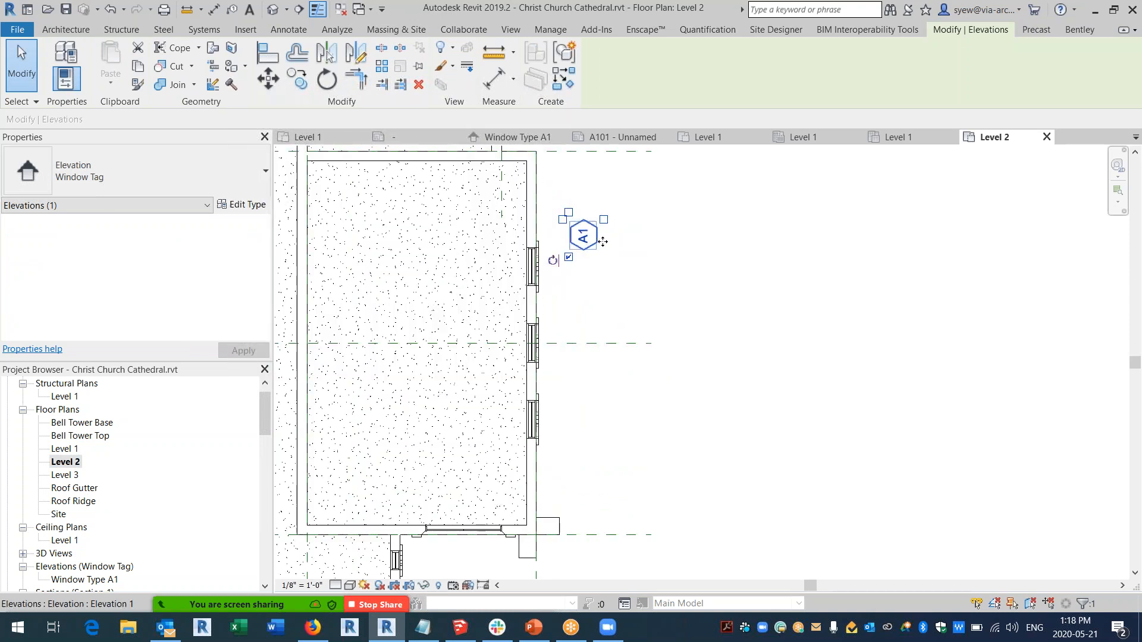
Add two more elevation marks referencing Window Type A1 next to the middle and lower windows on Level 2.
left_click(565, 79)
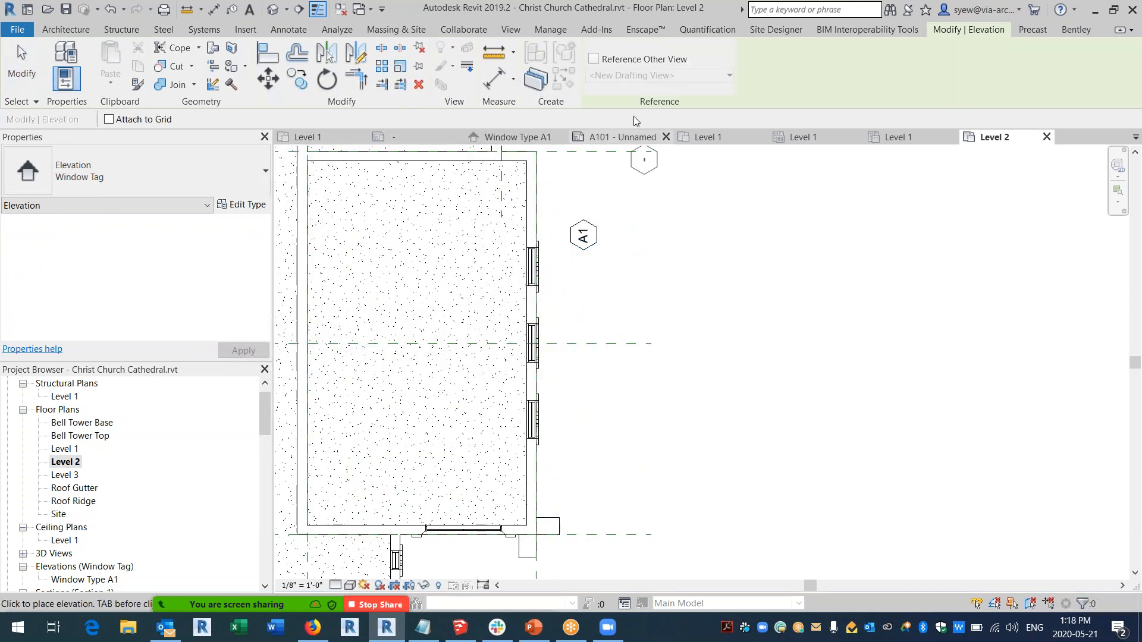
left_click(593, 60)
left_click(630, 76)
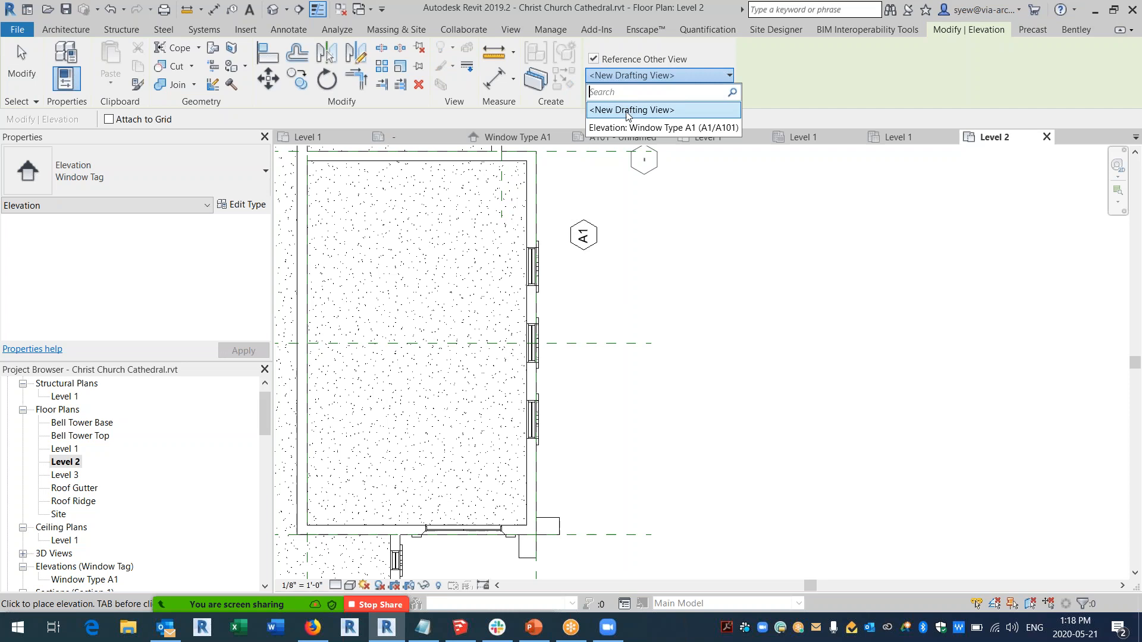
left_click(630, 135)
left_click(593, 354)
left_click(596, 428)
key("Escape")
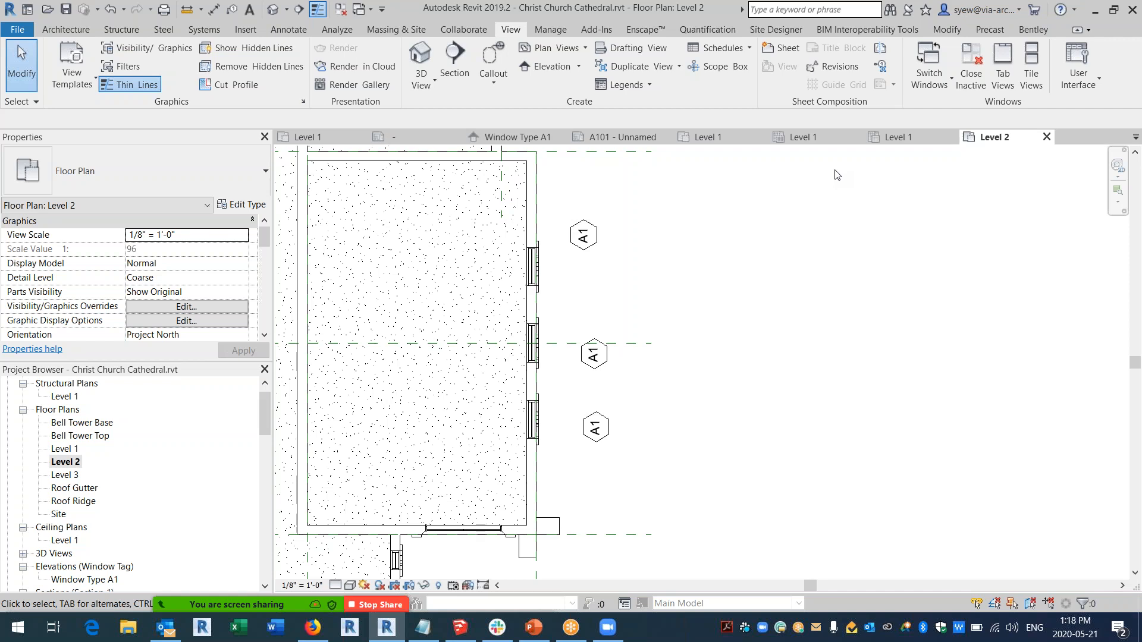
In the 3D view, copy the cathedral's large main metal roof and paste it aligned to the same place.
left_click(273, 9)
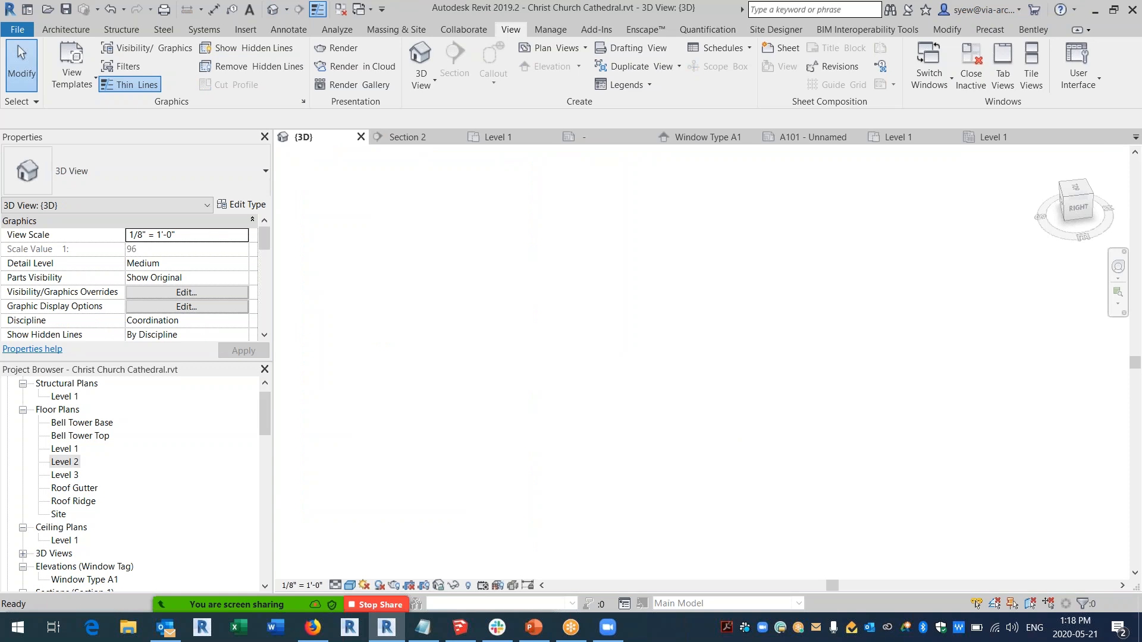
scroll(538, 333, "up", 4)
left_click(484, 319)
mouse_move(785, 461)
middle_mouse_down("shift")
mouse_move(821, 459)
mouse_move(704, 298)
middle_mouse_up("shift")
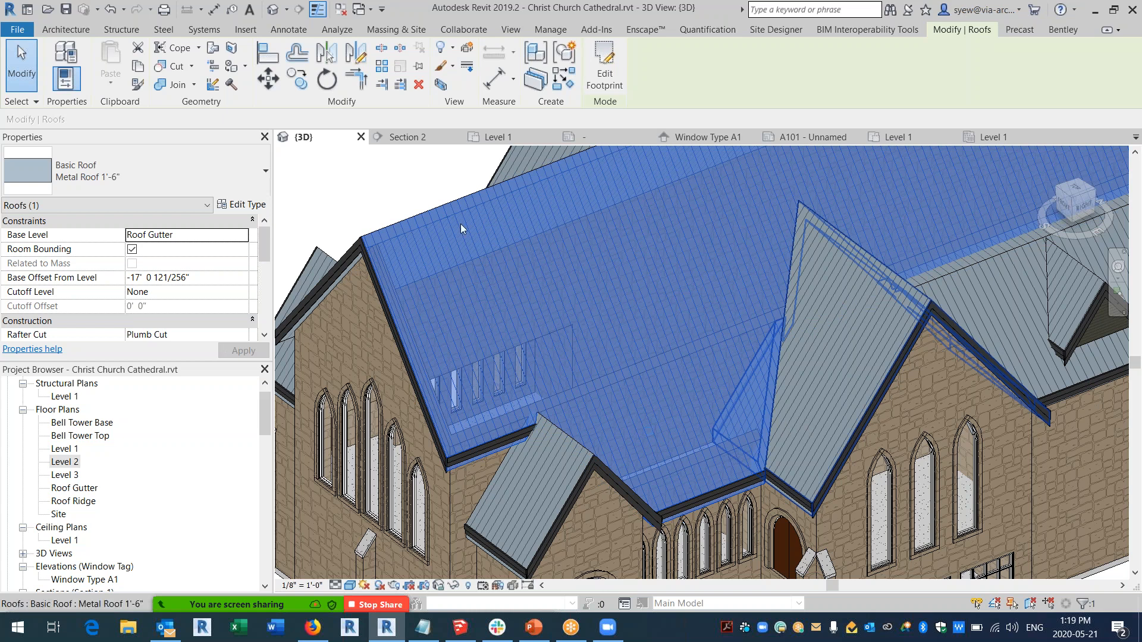
middle_click_drag(469, 320, 668, 309, "shift")
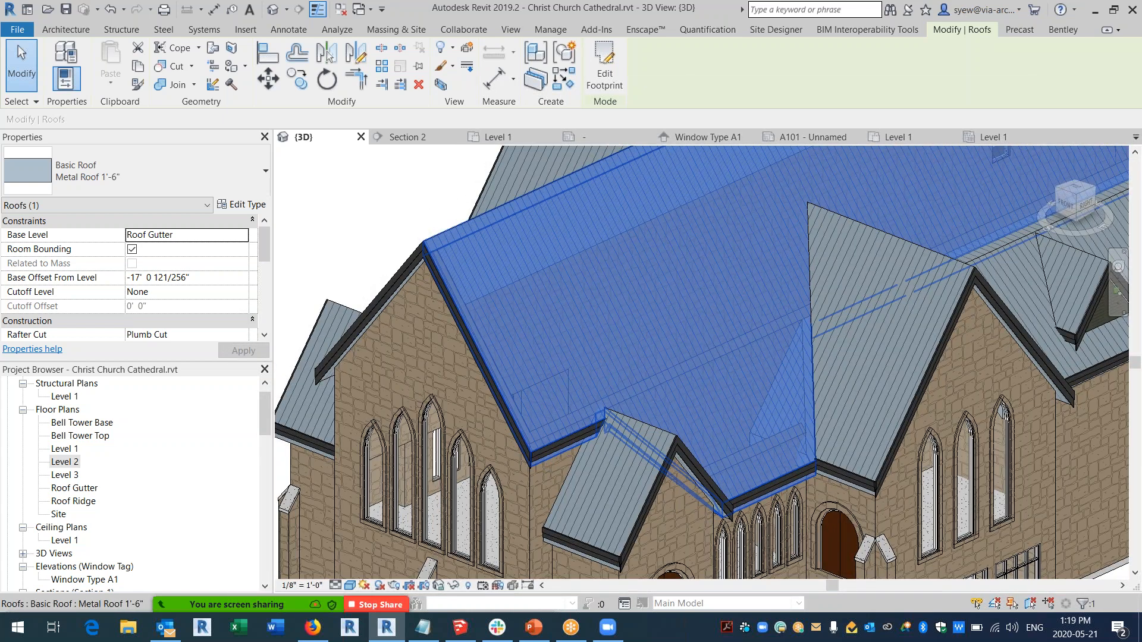
scroll(592, 371, "up", 2)
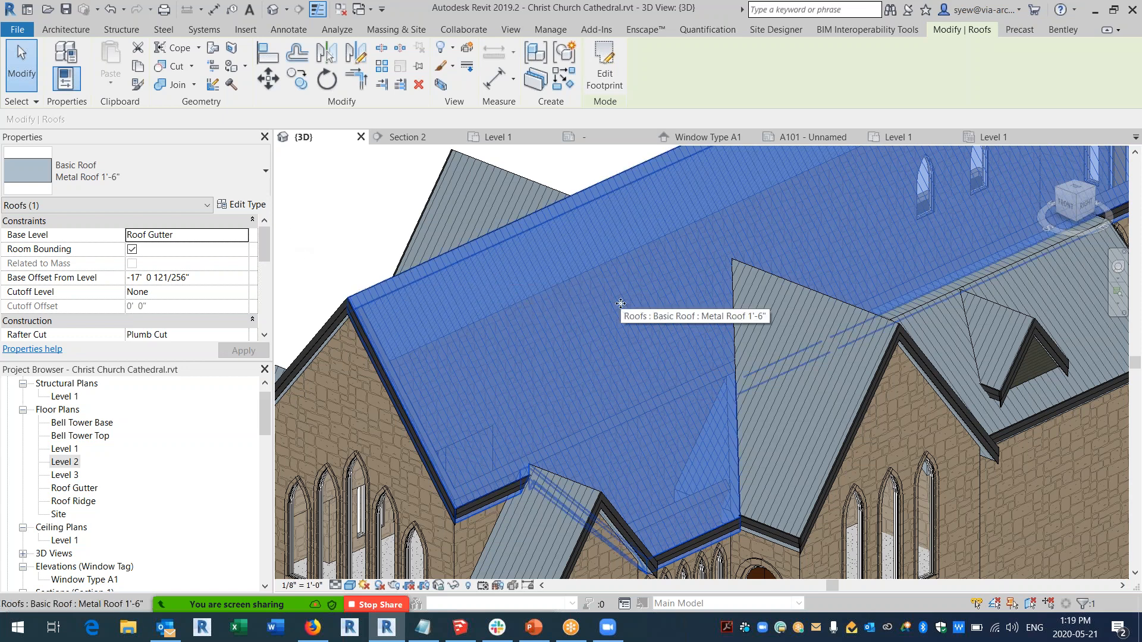
left_click(138, 67)
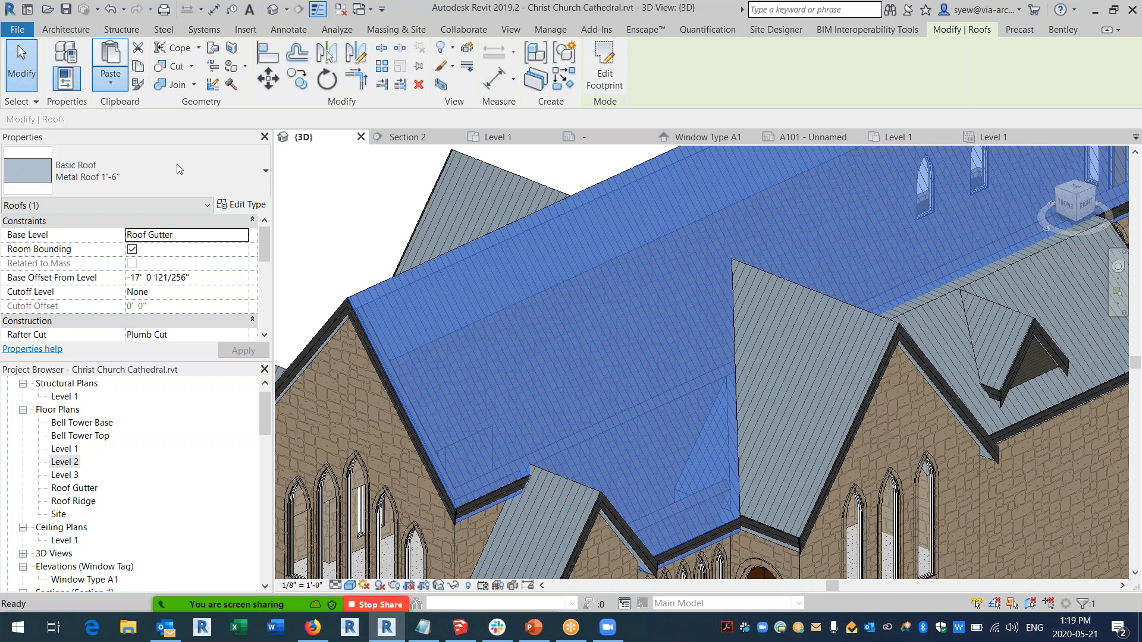
left_click(111, 83)
left_click(189, 228)
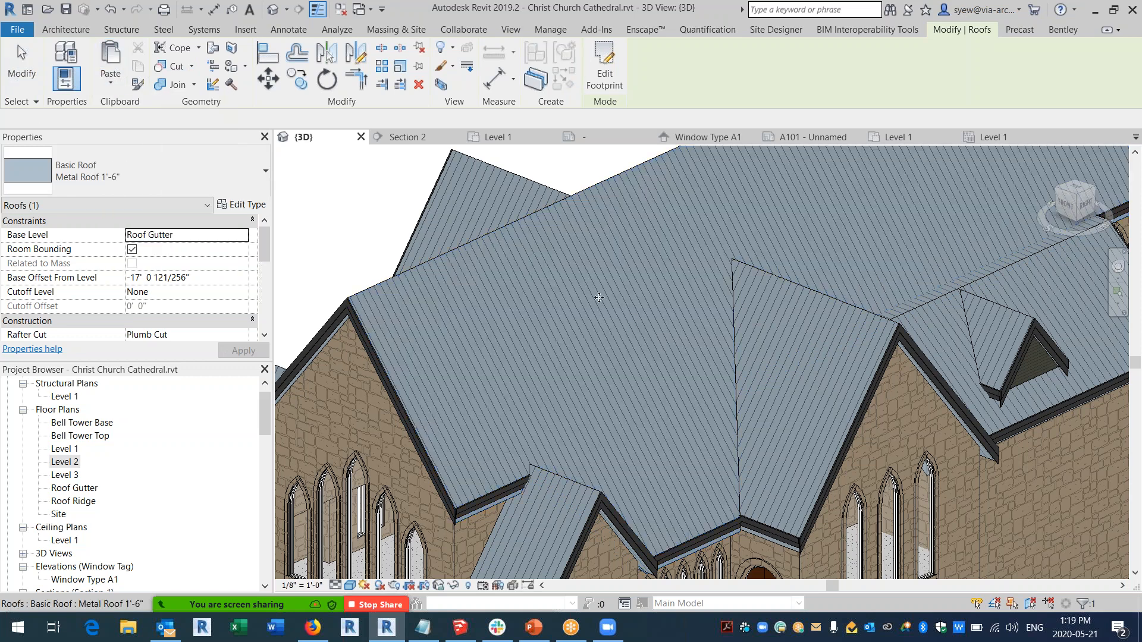
Change the pasted roof copy's type to Sloped Glazing.
left_click(205, 177)
scroll(166, 346, "down", 3)
left_click(91, 476)
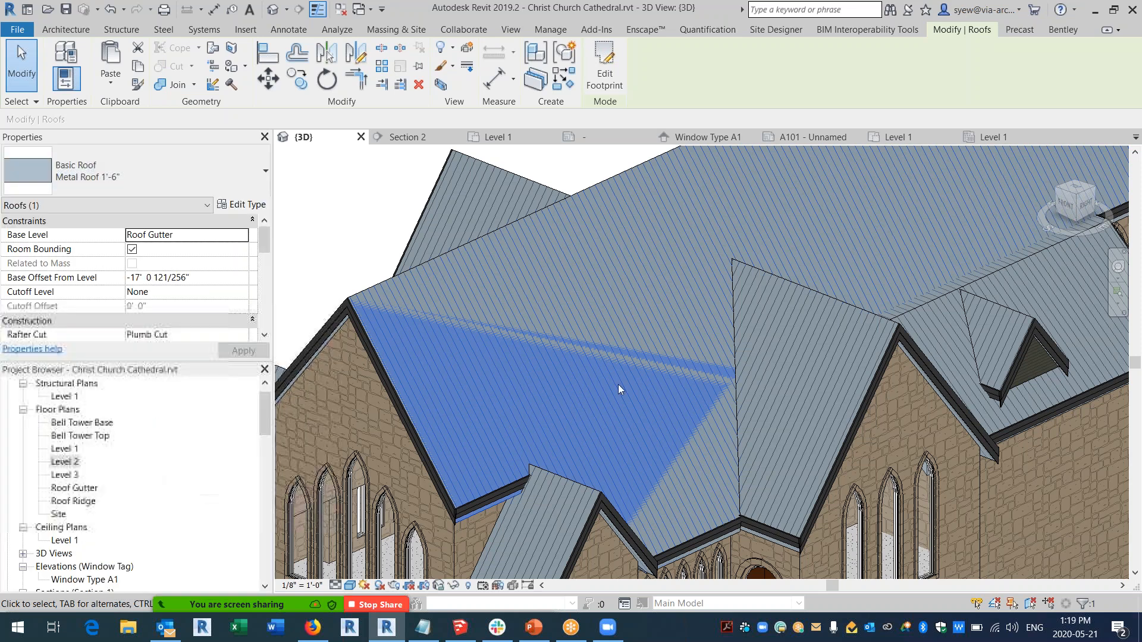
scroll(454, 334, "down", 2)
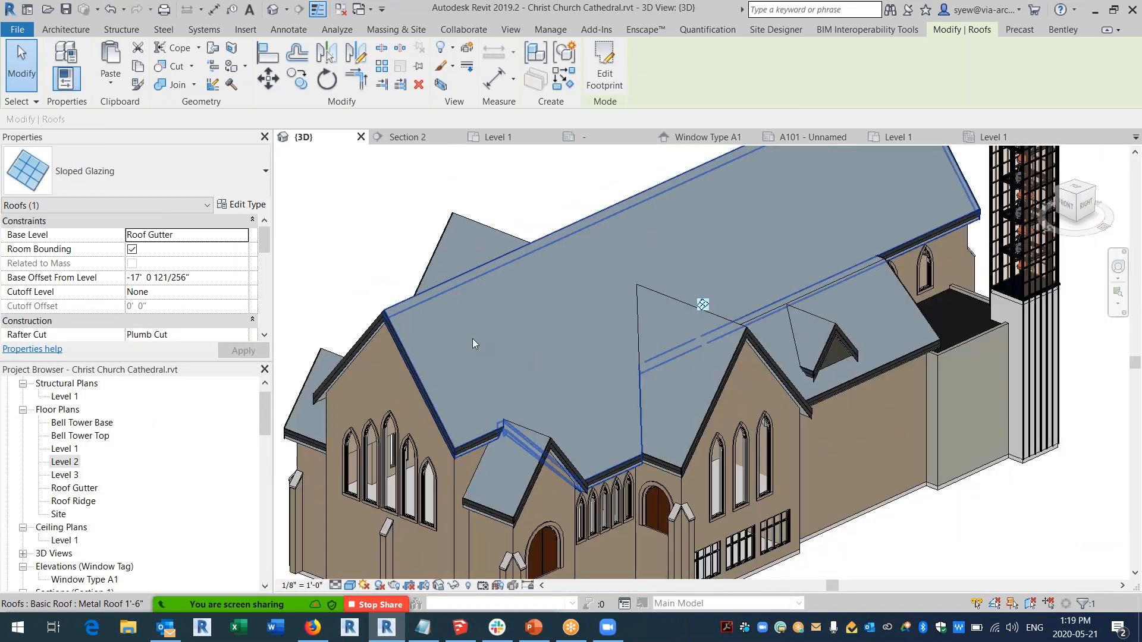
Duplicate the Sloped Glazing roof type under the name Ribs.
left_click(241, 204)
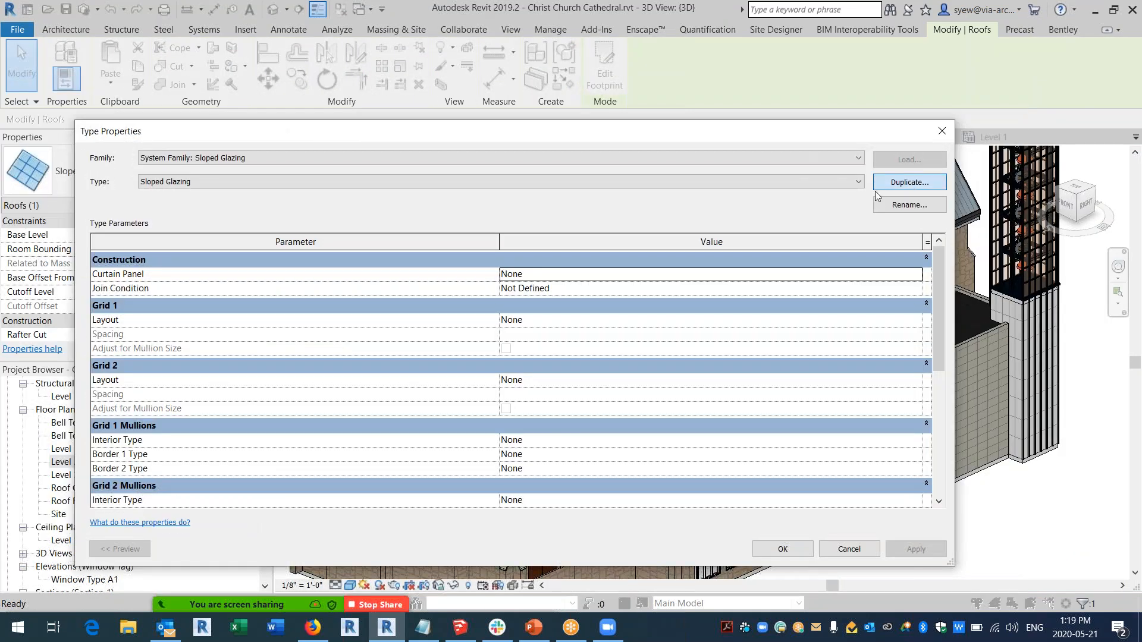
left_click(910, 182)
type("Ribs")
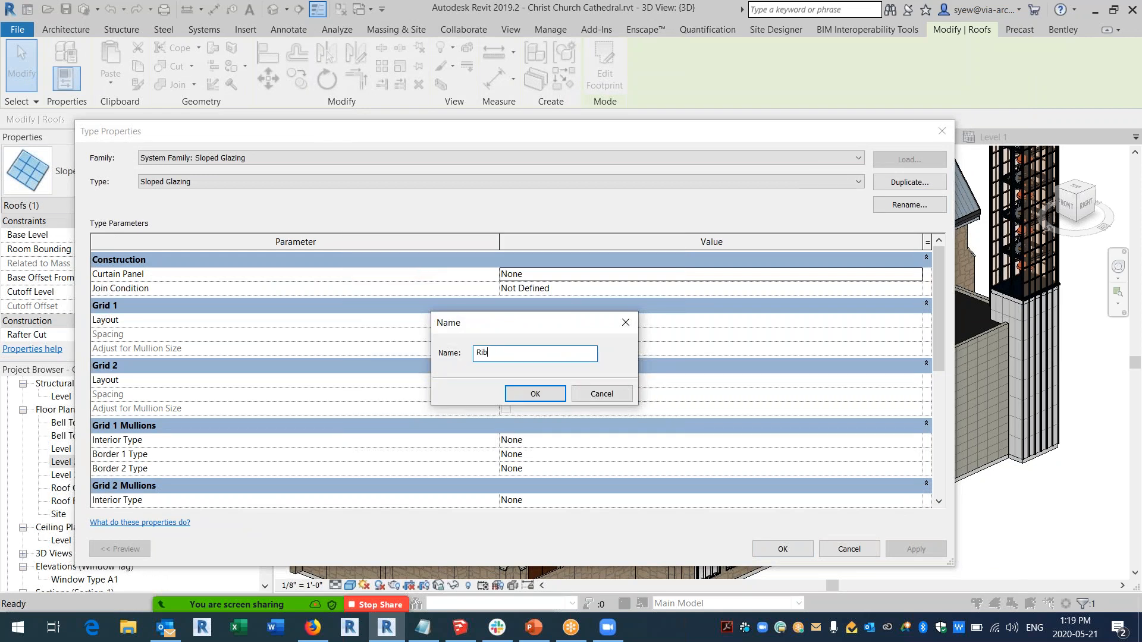
left_click(525, 394)
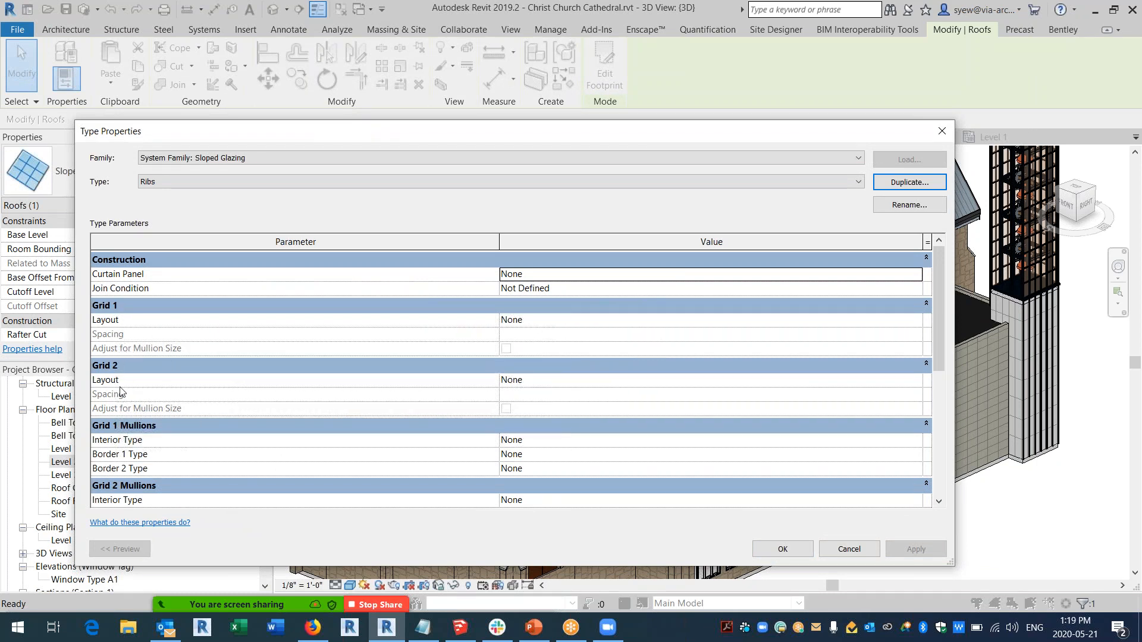
Set the Ribs type's Grid 1 layout to Fixed Distance with a spacing of 1' 0".
left_click(908, 325)
left_click(915, 321)
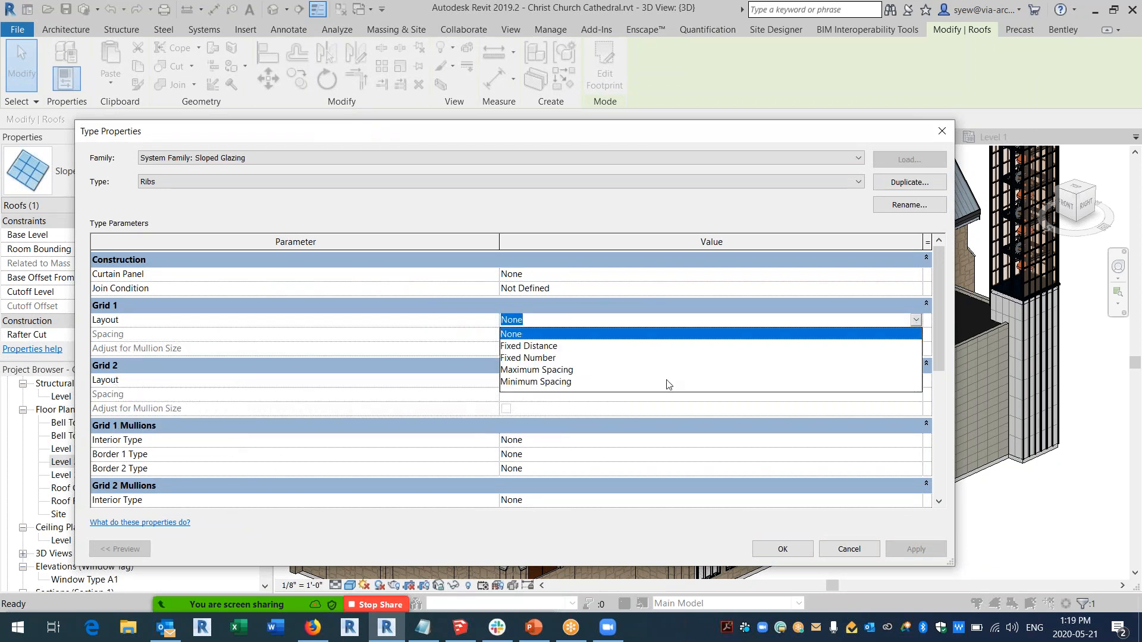
left_click(538, 348)
left_click(555, 337)
type("1")
key("Return")
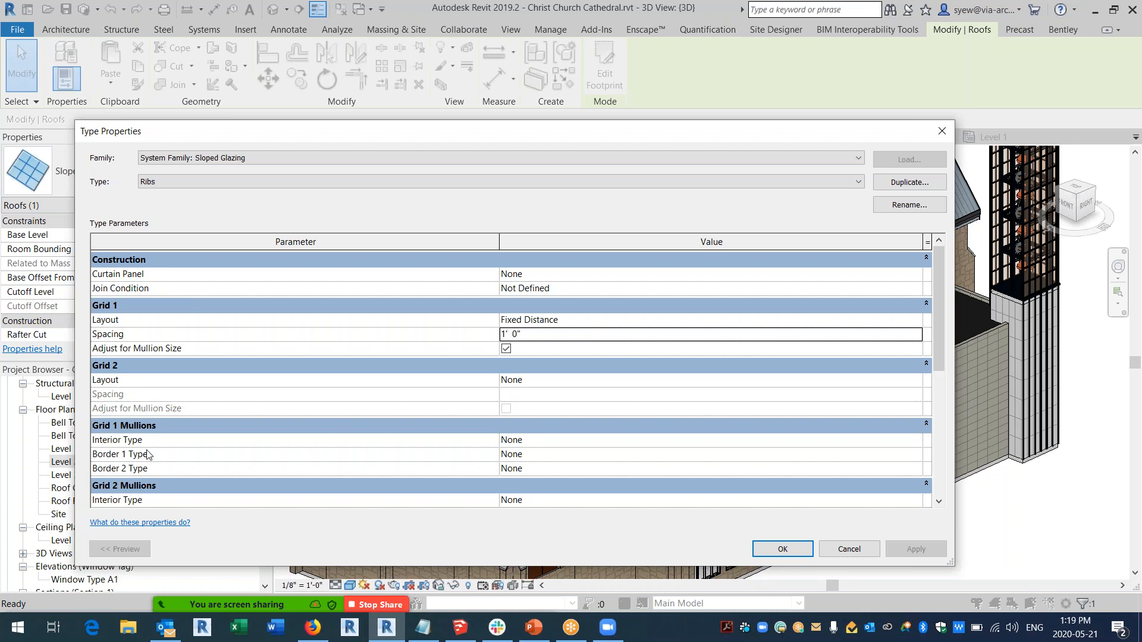
Set the Grid 1 interior mullion type to Rectangular Mullion : 1" x 3".
left_click(912, 441)
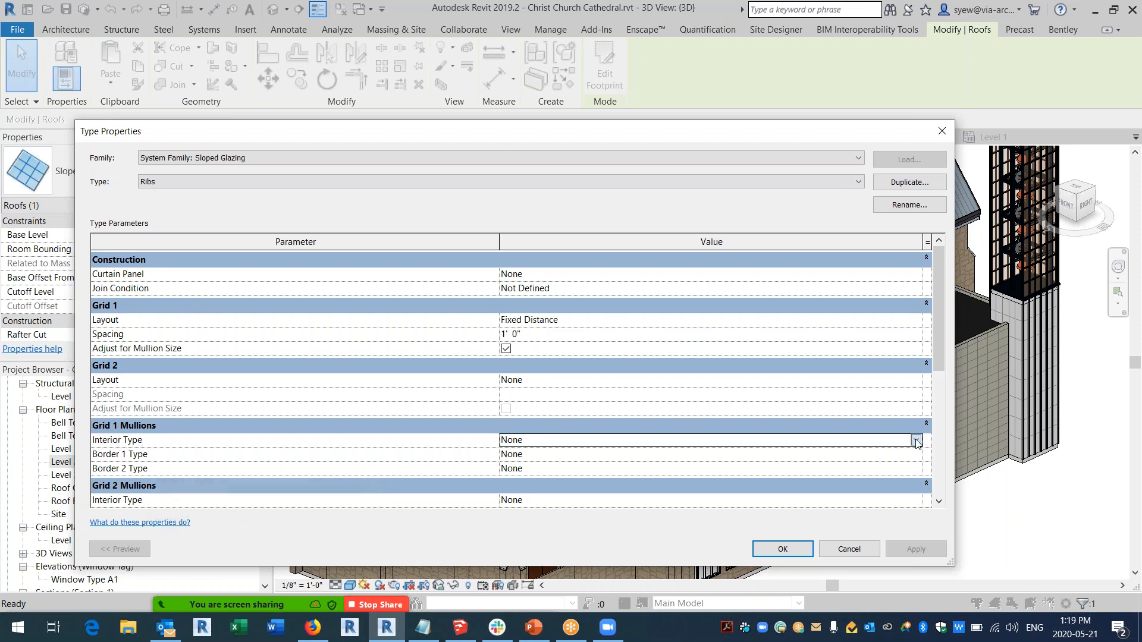
left_click(915, 441)
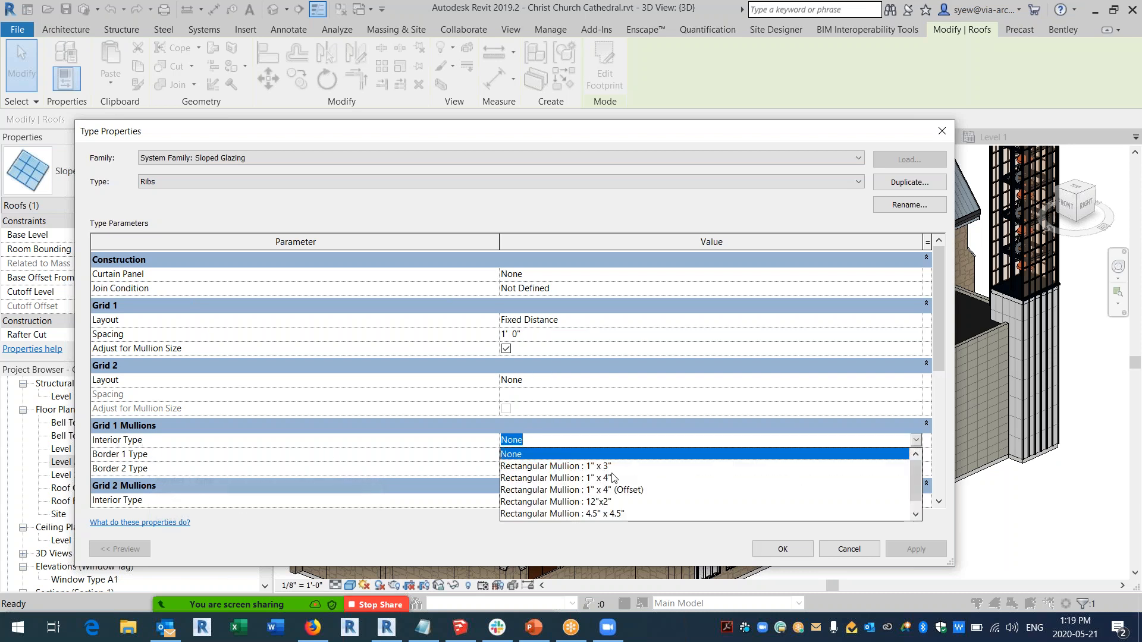
left_click(595, 467)
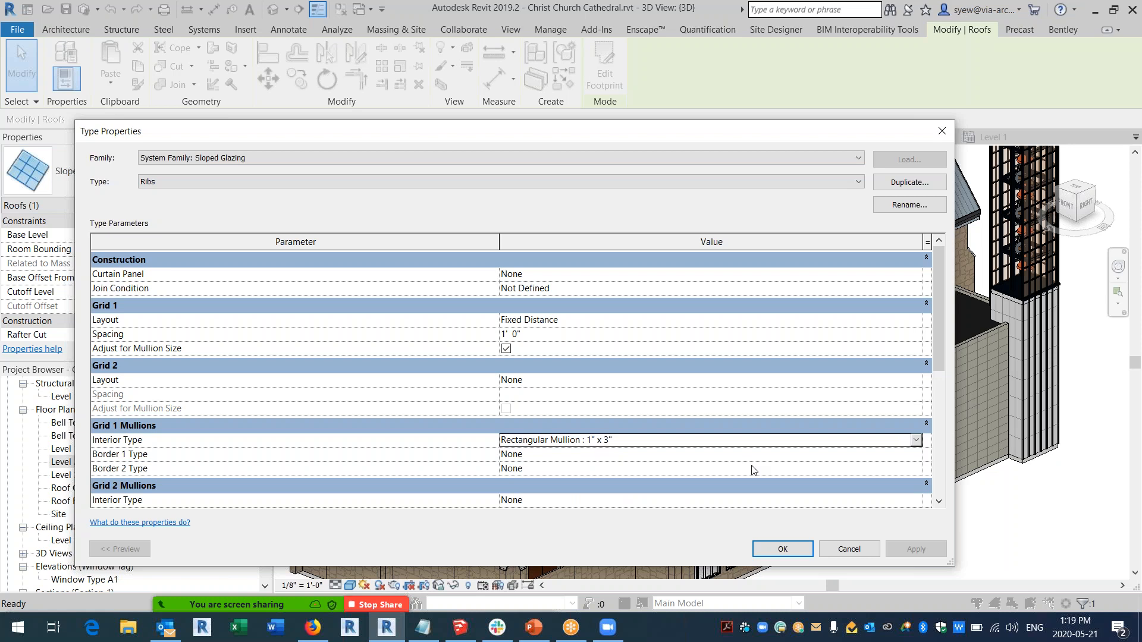
Set the Ribs type's Grid 1 Border 1 and Border 2 mullions to Rectangular Mullion : 1" x 3" and apply the type changes.
left_click(908, 454)
left_click(915, 455)
left_click(591, 481)
left_click(910, 469)
left_click(916, 469)
left_click(674, 494)
left_click(781, 549)
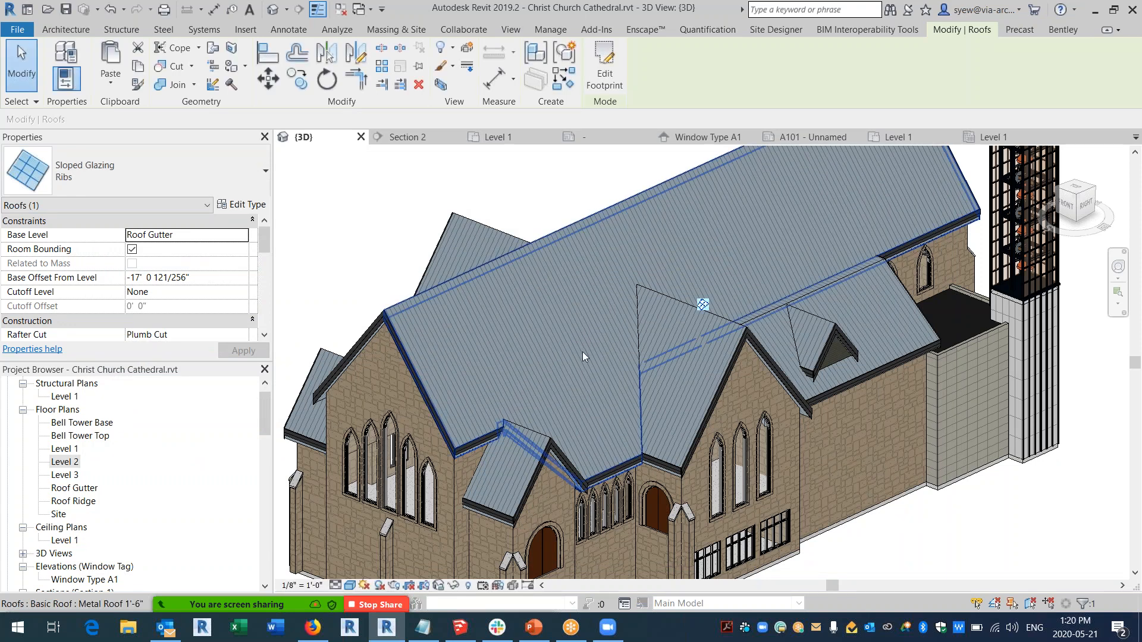
Temporarily isolate the Ribs sloped-glazing roof in the 3D view and inspect its mullions.
scroll(470, 466, "up", 5)
scroll(465, 412, "down", 5)
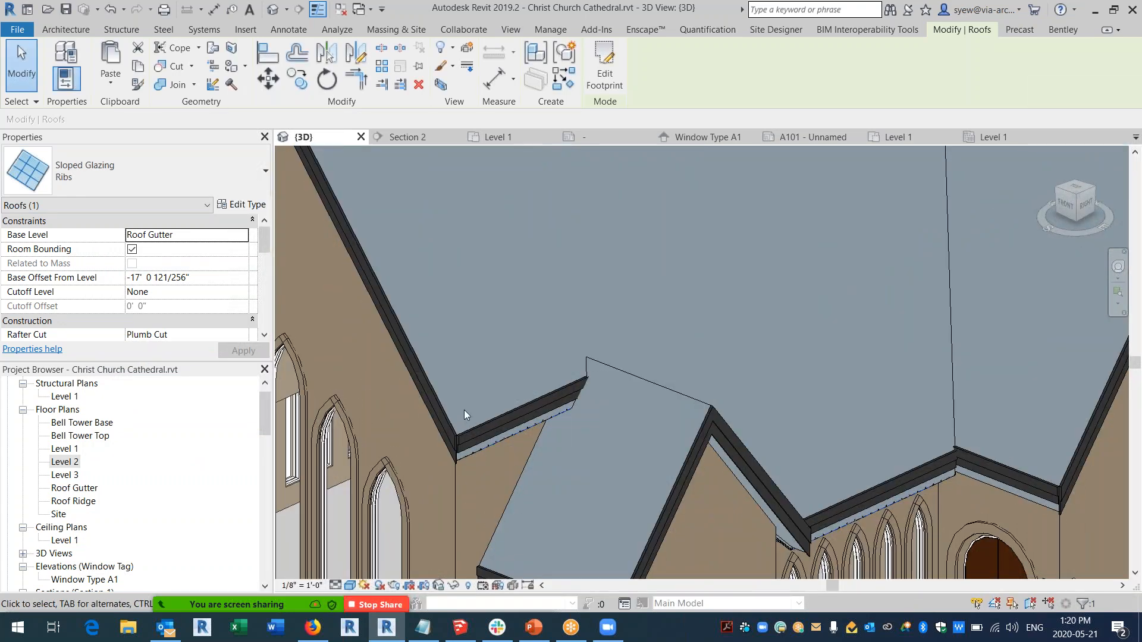
scroll(486, 431, "down", 2)
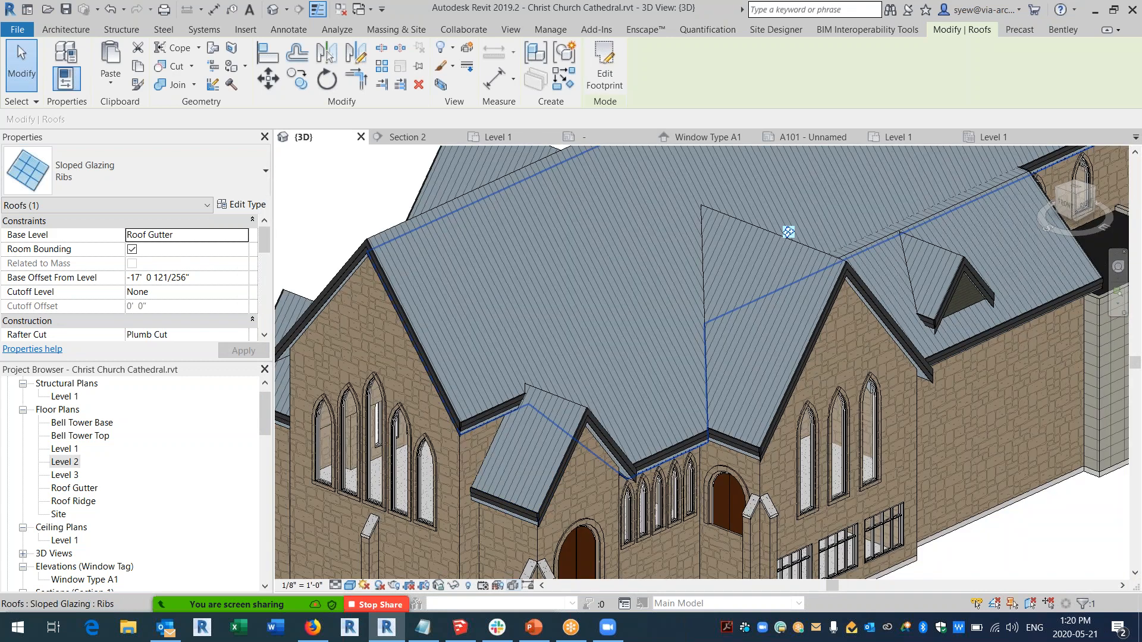
scroll(463, 414, "up", 8)
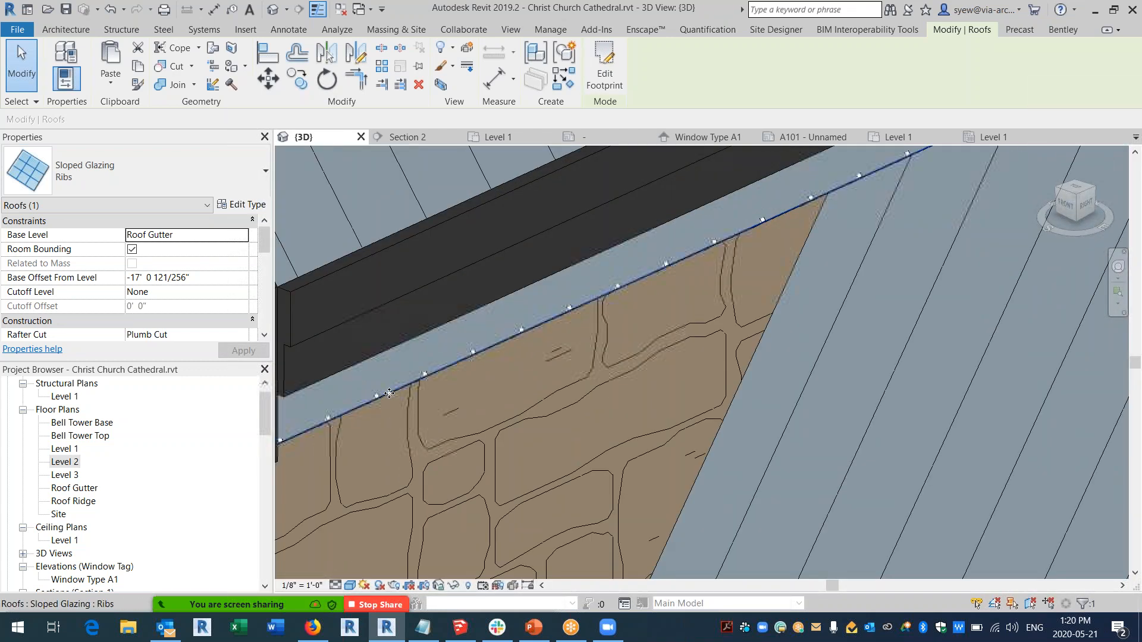
left_click(454, 586)
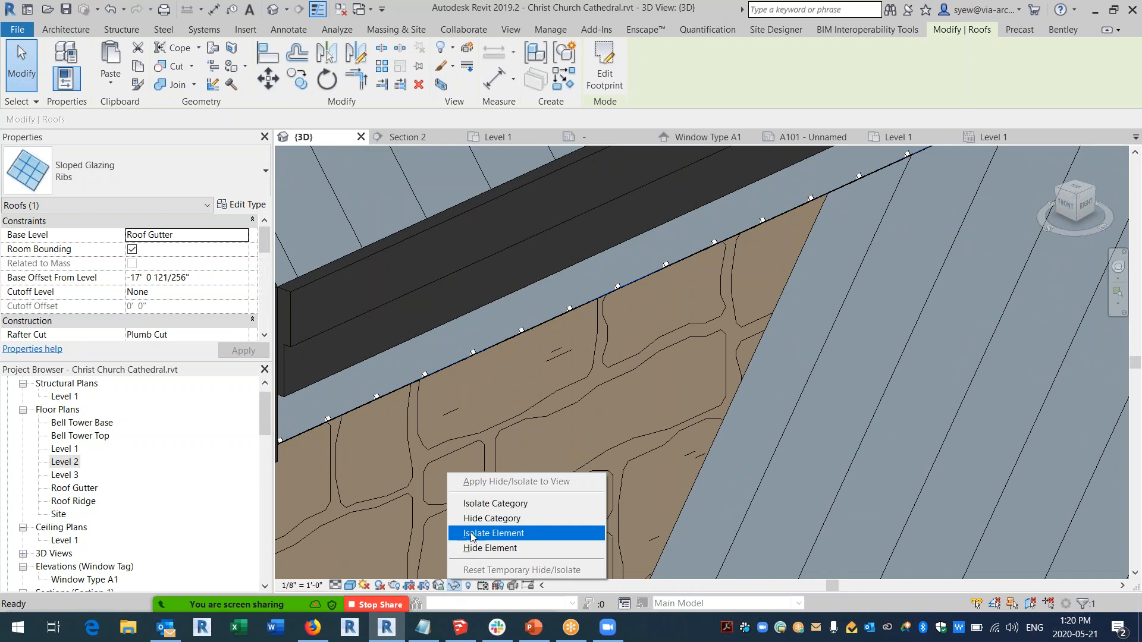
left_click(523, 533)
scroll(501, 487, "down", 5)
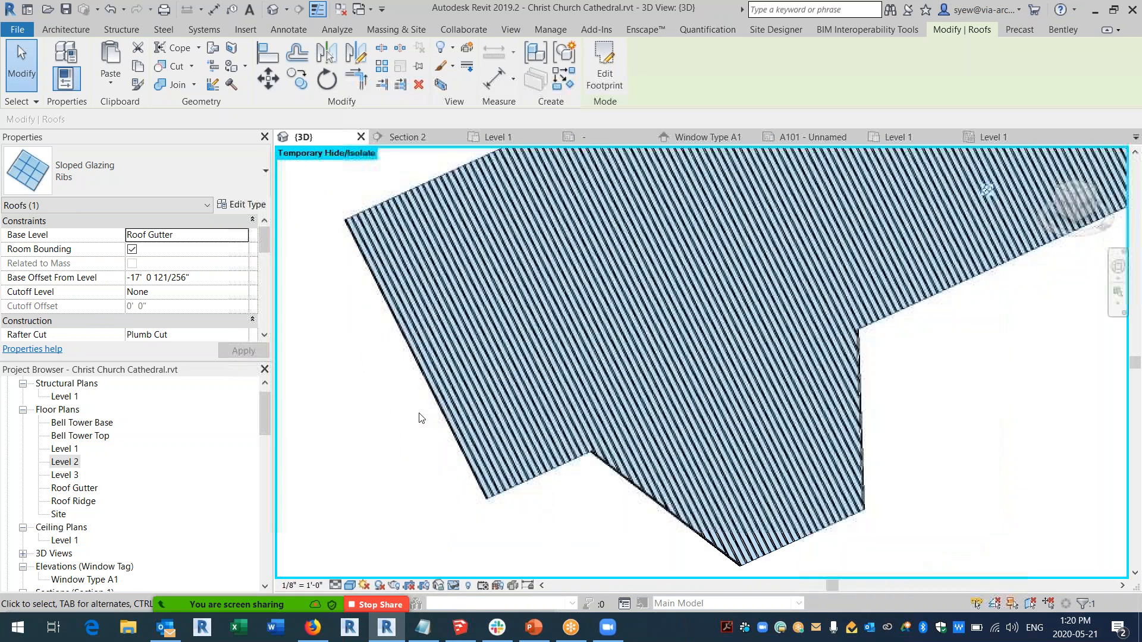
left_click(677, 531)
left_click(590, 477)
scroll(452, 464, "down", 3)
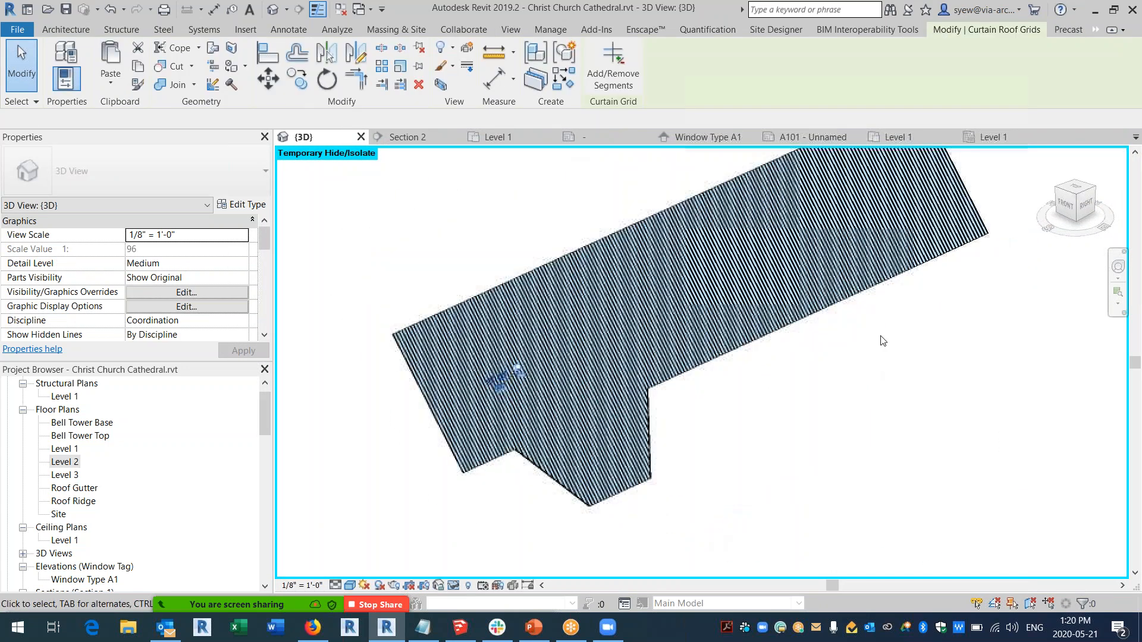
left_click(883, 339)
scroll(362, 303, "up", 6)
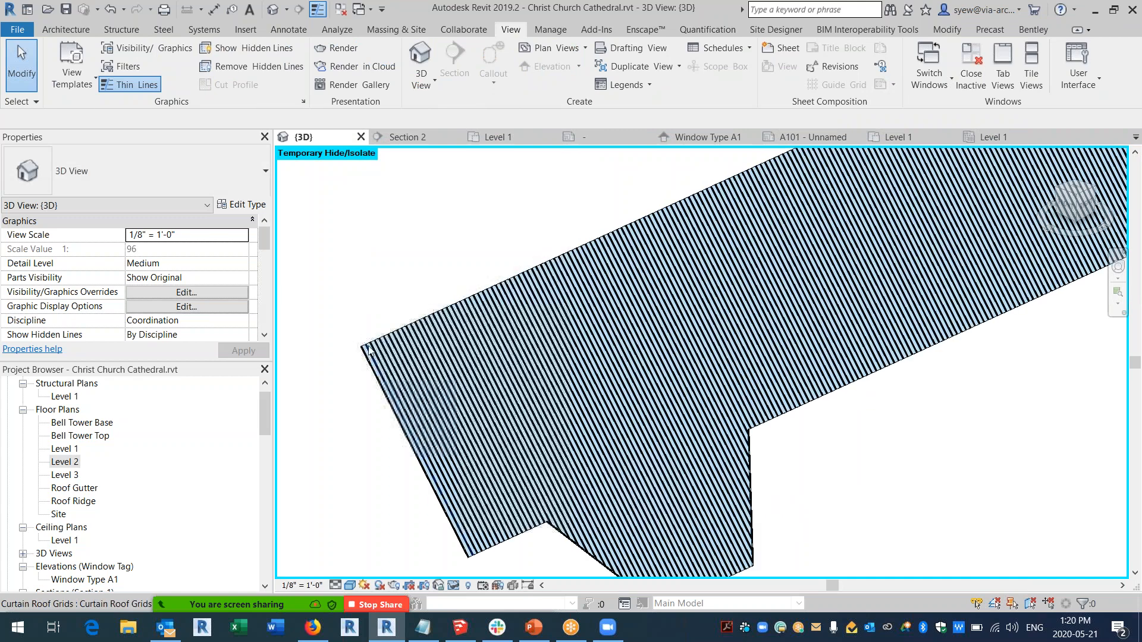
Set the Ribs roof type's Curtain Panel to Empty System Panel : Empty.
left_click(410, 508)
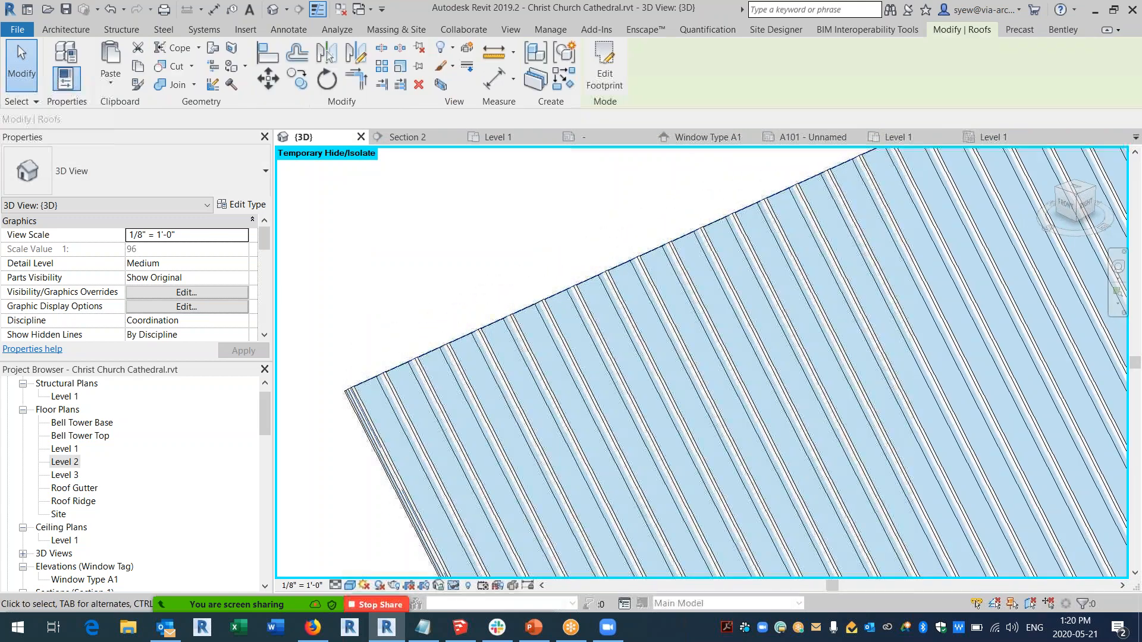
left_click(242, 205)
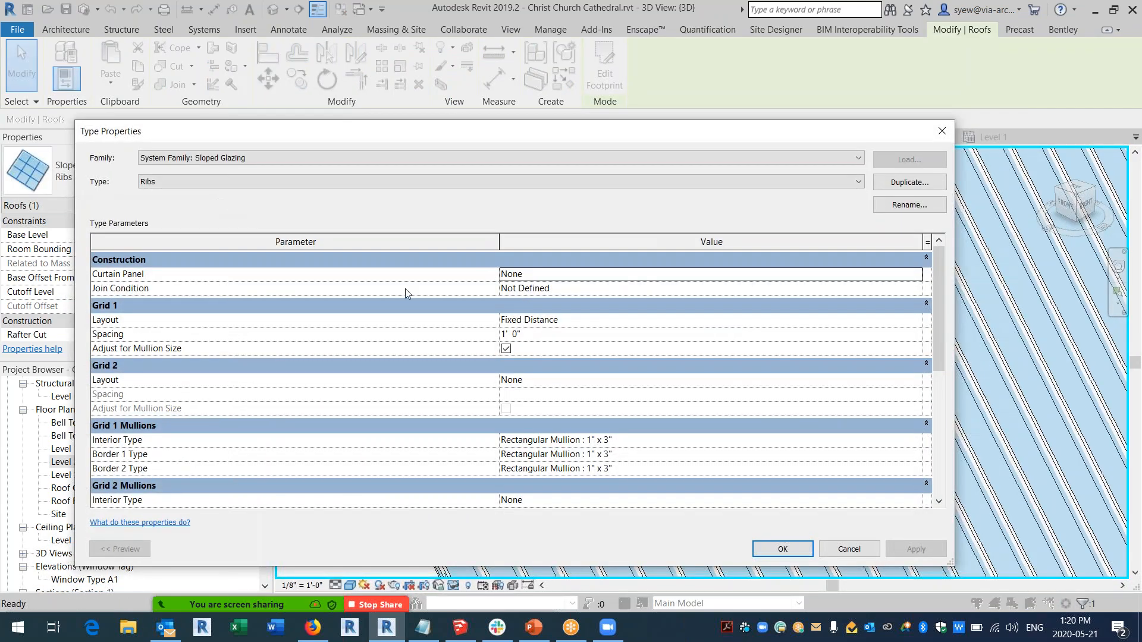
left_click(916, 275)
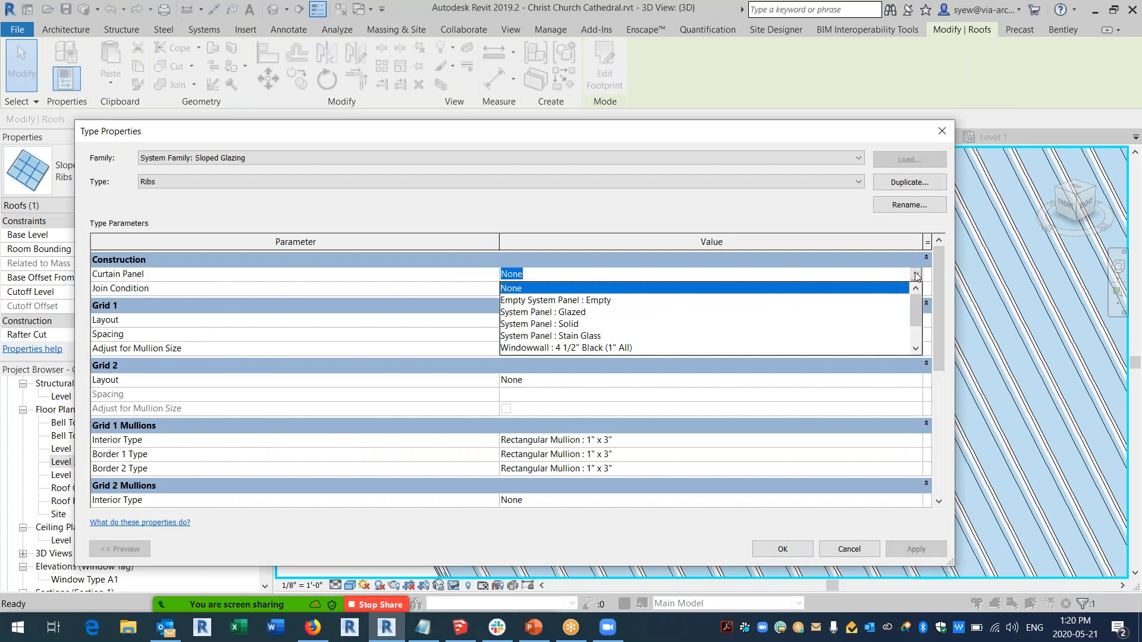
scroll(593, 329, "down", 1)
scroll(593, 329, "up", 1)
left_click(572, 301)
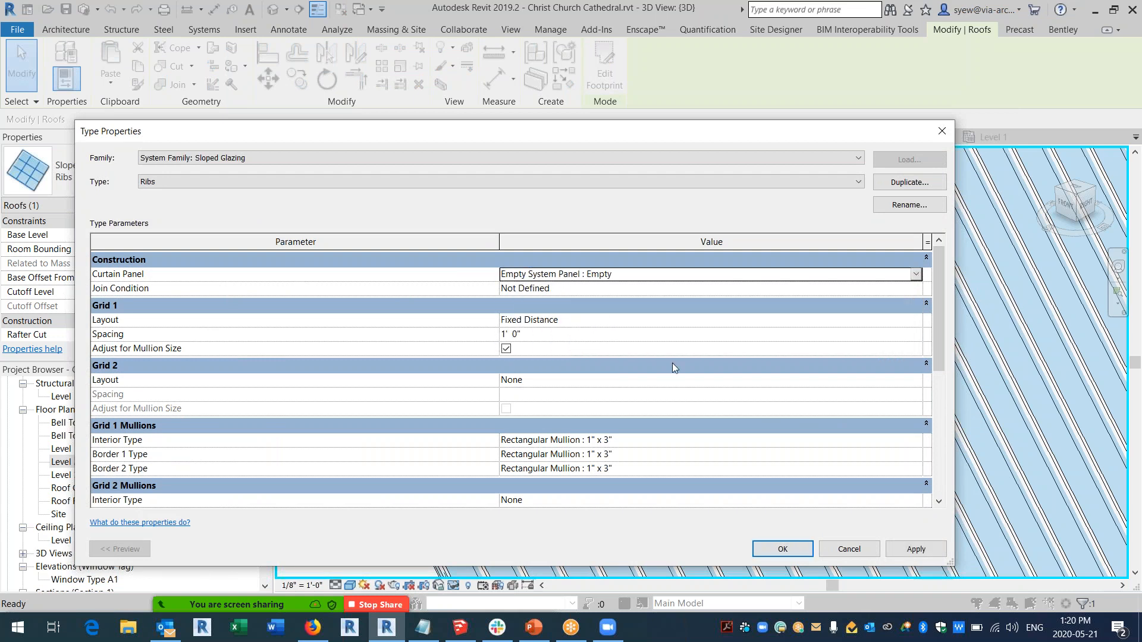
left_click(782, 548)
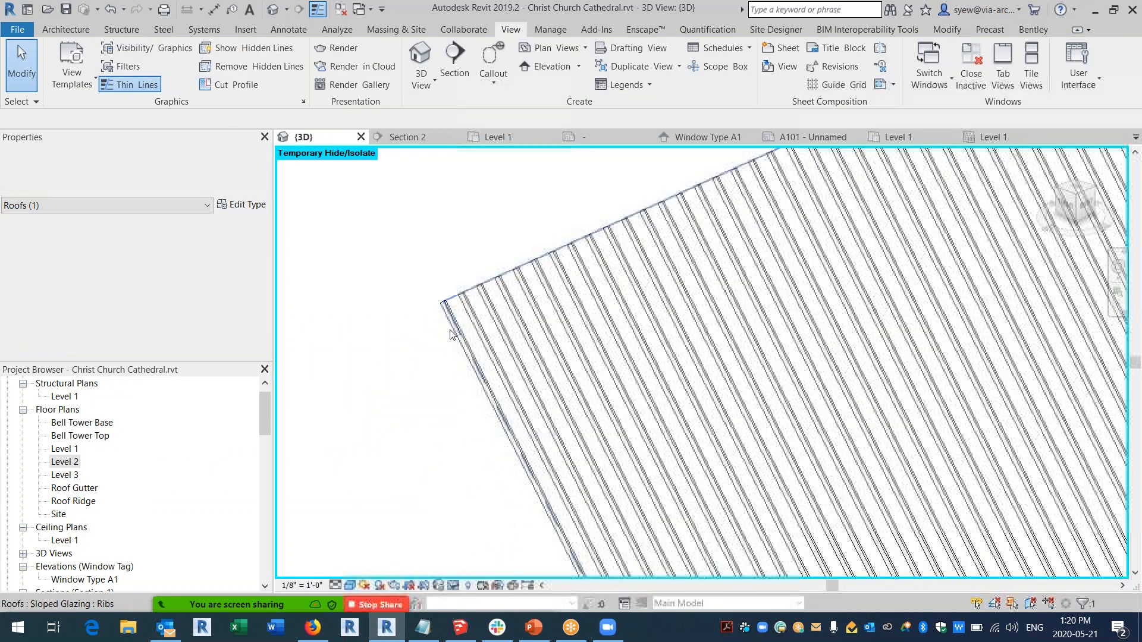
Duplicate the 1" x 3" rectangular mullion type and name the copy 1" x 3" (Offset).
left_click(451, 335)
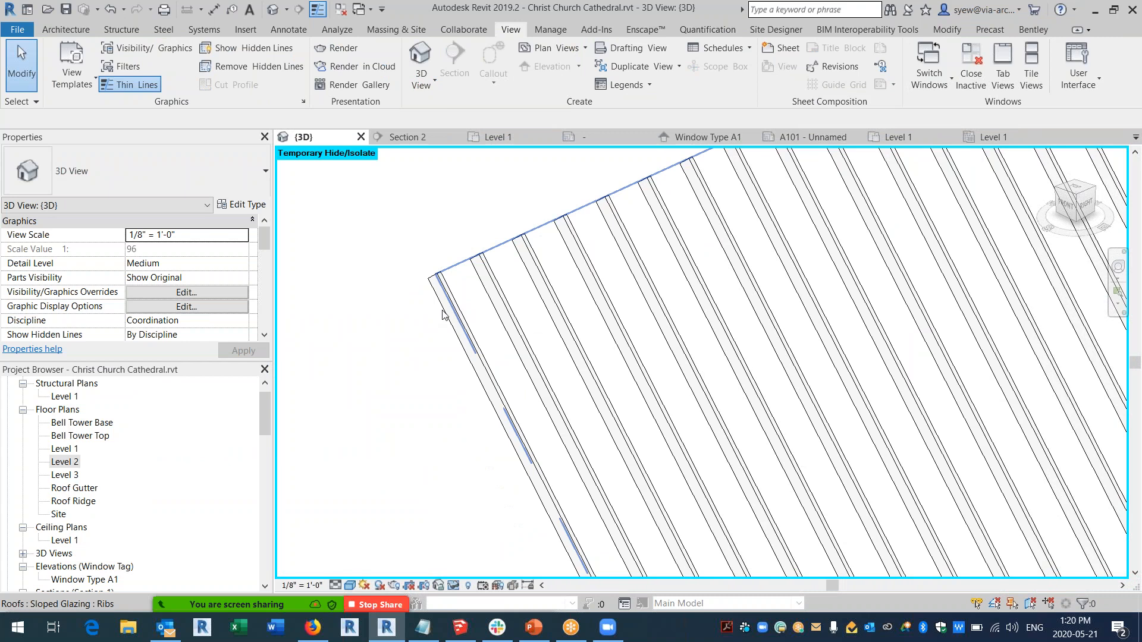
left_click(444, 313)
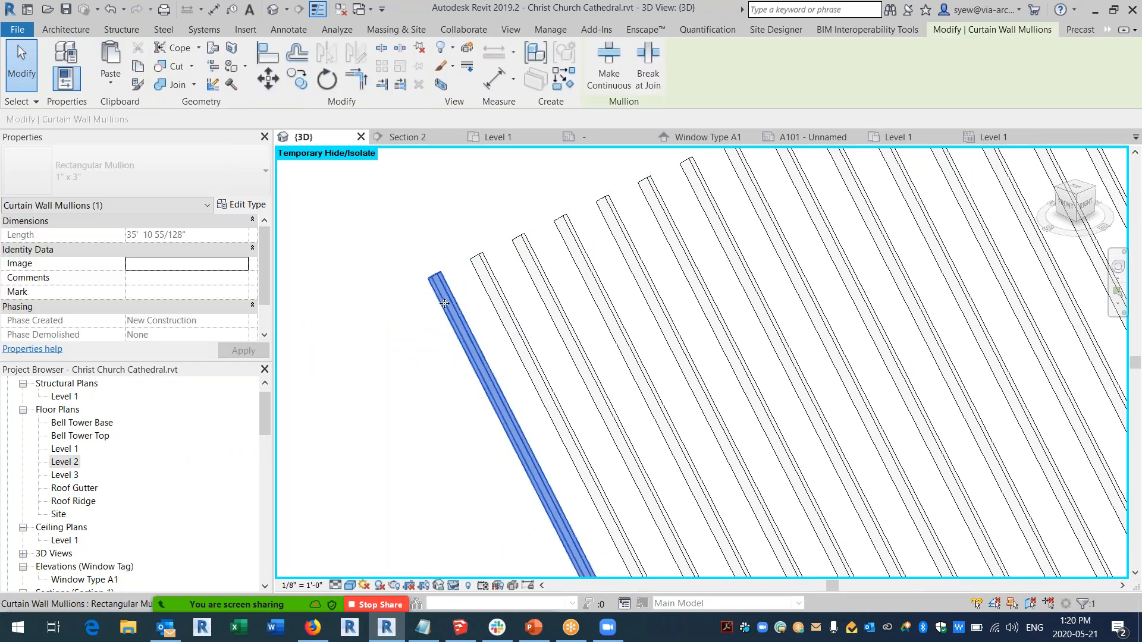
left_click(84, 580)
scroll(114, 524, "down", 5)
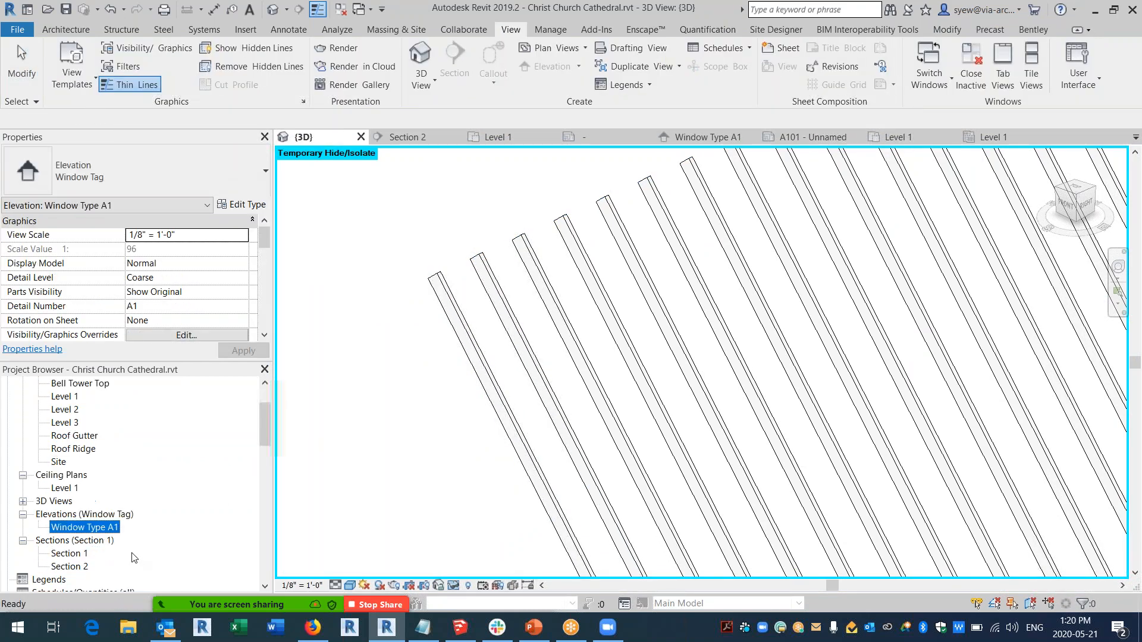
scroll(115, 524, "down", 2)
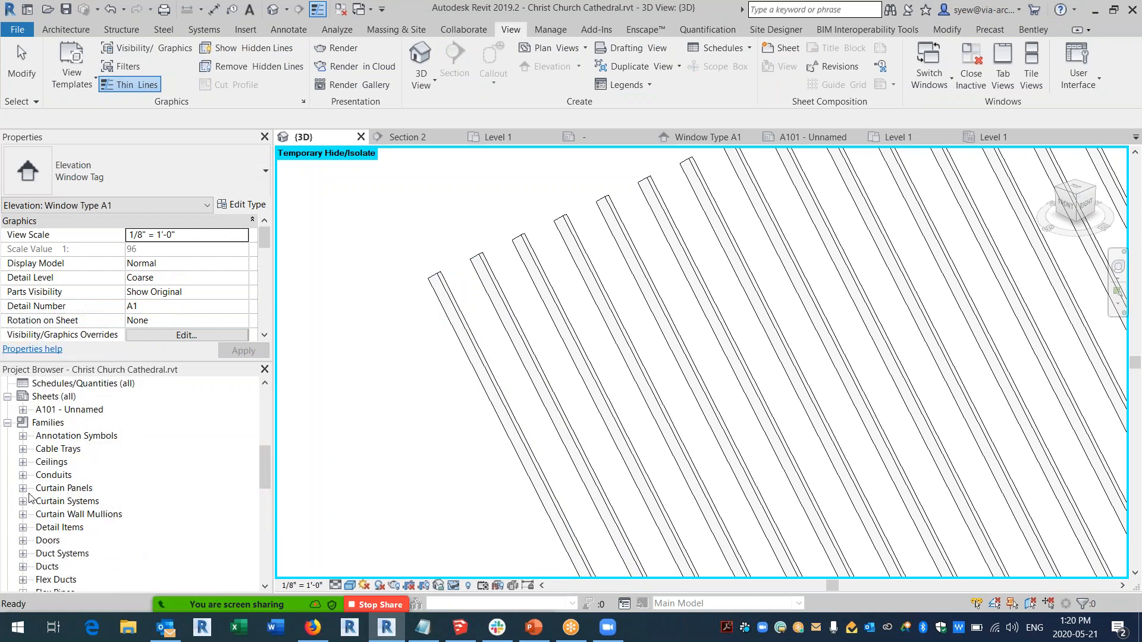
left_click(22, 515)
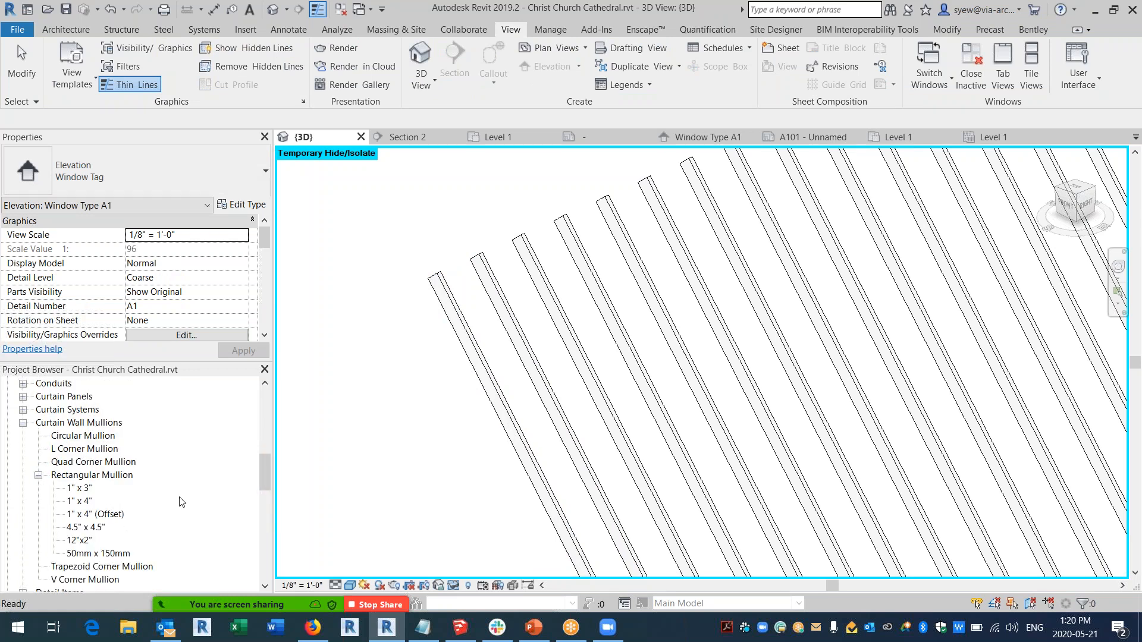
left_click(79, 488)
right_click(79, 488)
left_click(119, 329)
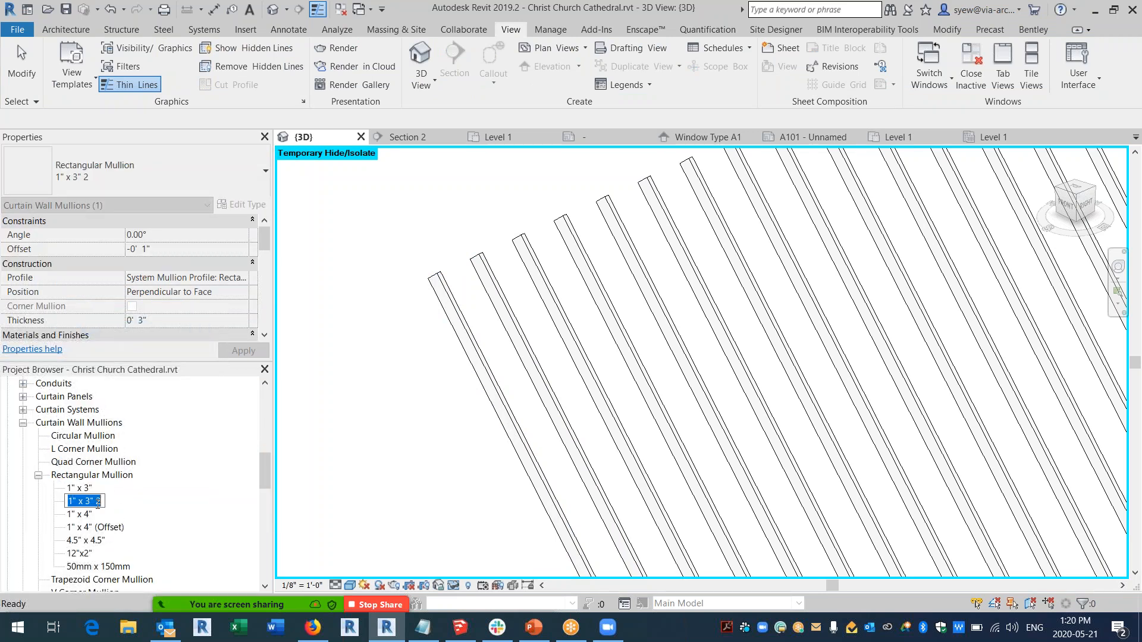
type("1\" x 3\" (Offset)")
key("Return")
Set the Offset of the 1" x 3" (Offset) mullion type to 1' 0".
double_click(119, 503)
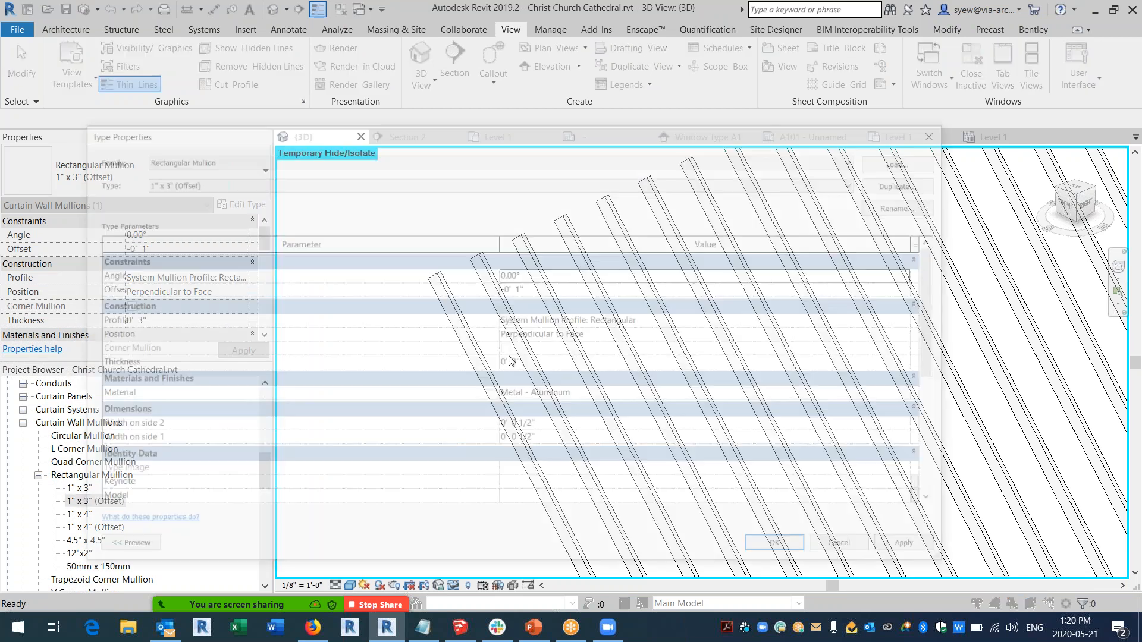
left_click(533, 292)
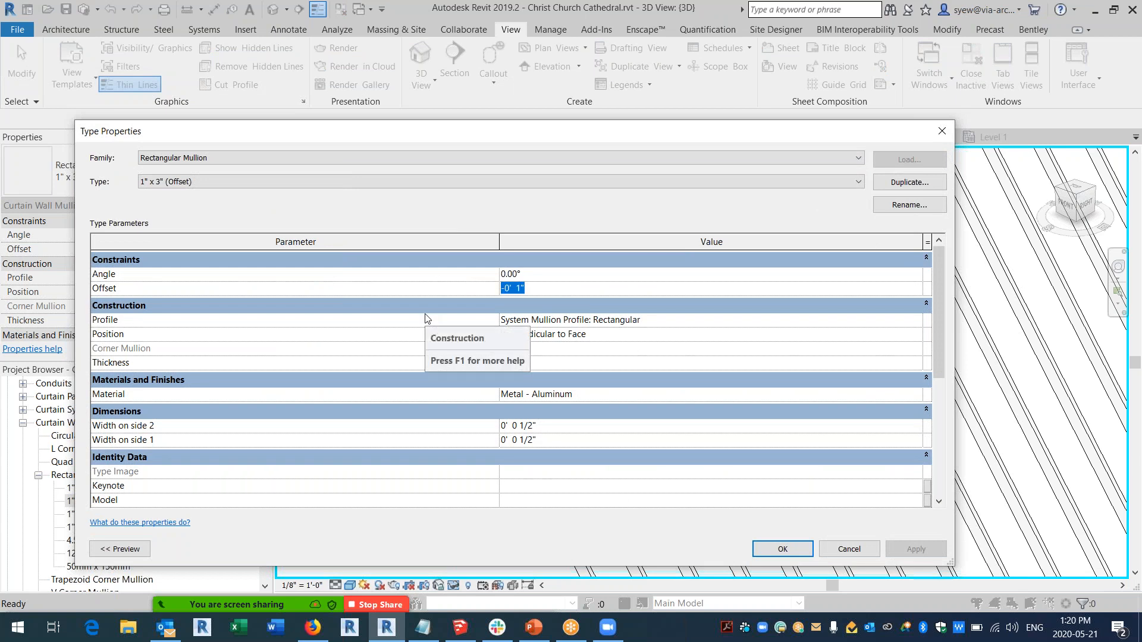
type("1' 0\"")
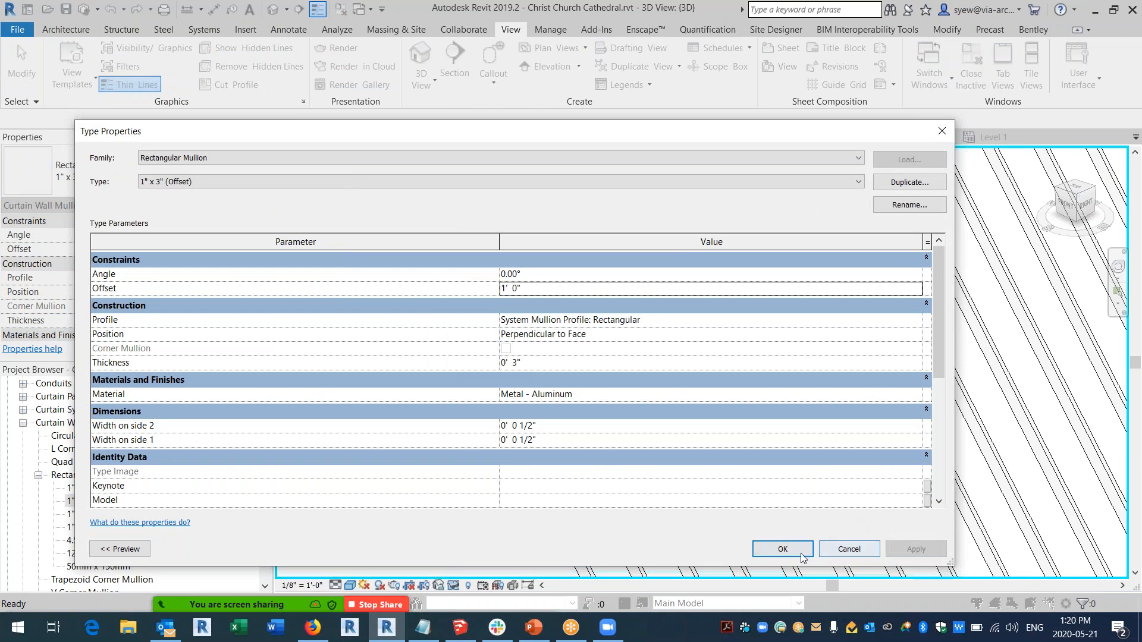
left_click(782, 549)
key("Escape")
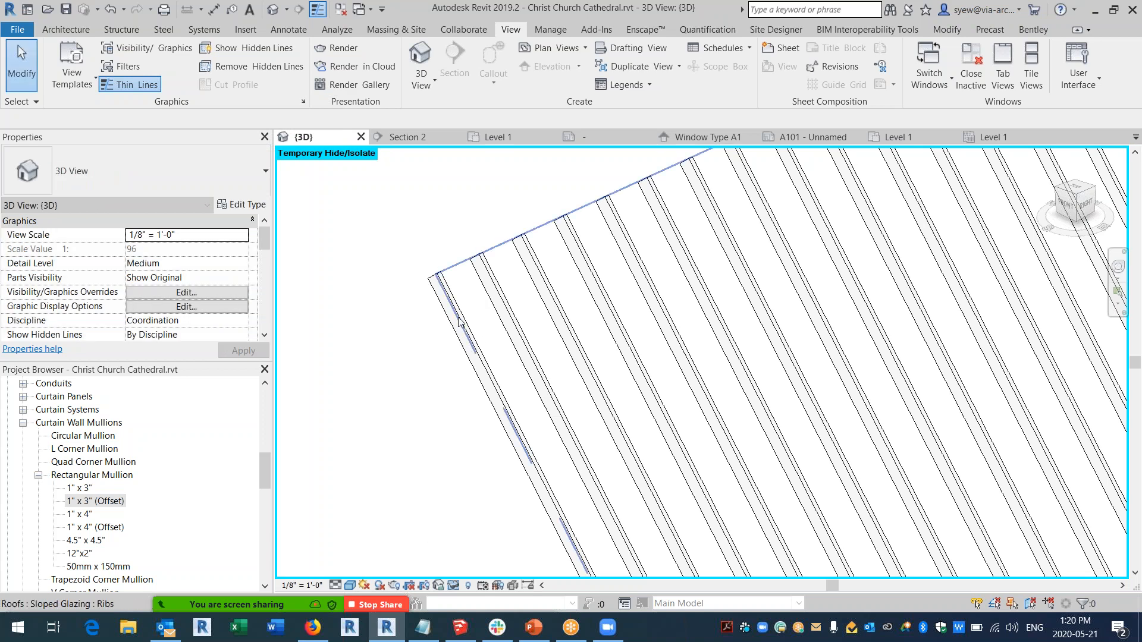
Change the Ribs roof type's Grid 1 interior and both border mullions to Rectangular Mullion : 1" x 3" (Offset).
left_click(473, 332)
scroll(263, 238, "down", 1)
scroll(257, 266, "down", 3)
scroll(257, 266, "up", 2)
left_click(242, 204)
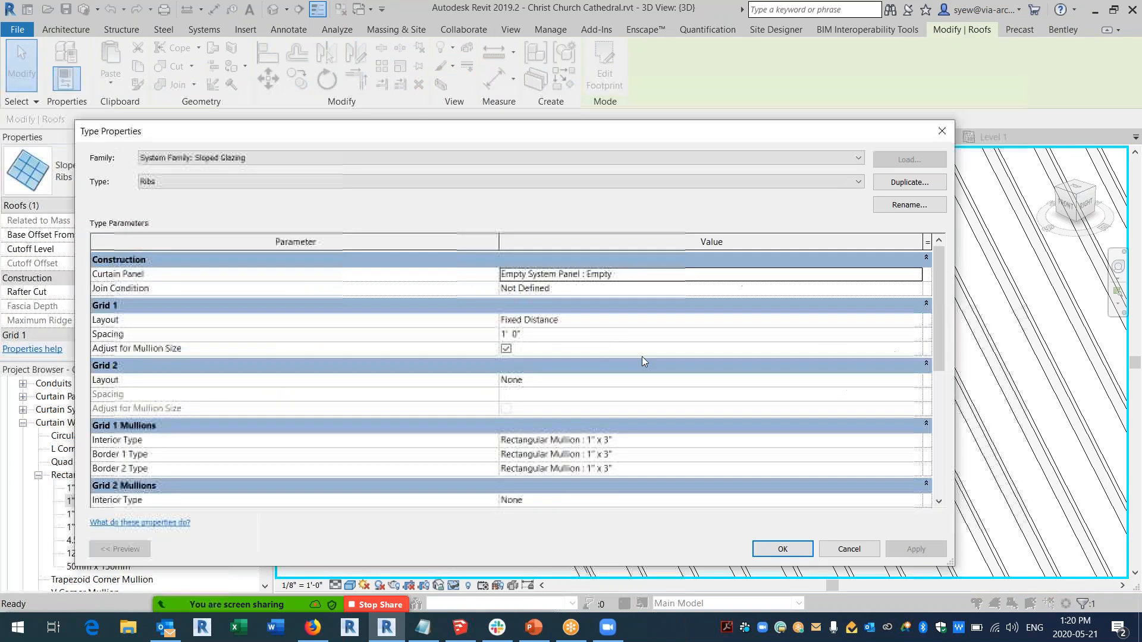
left_click(916, 443)
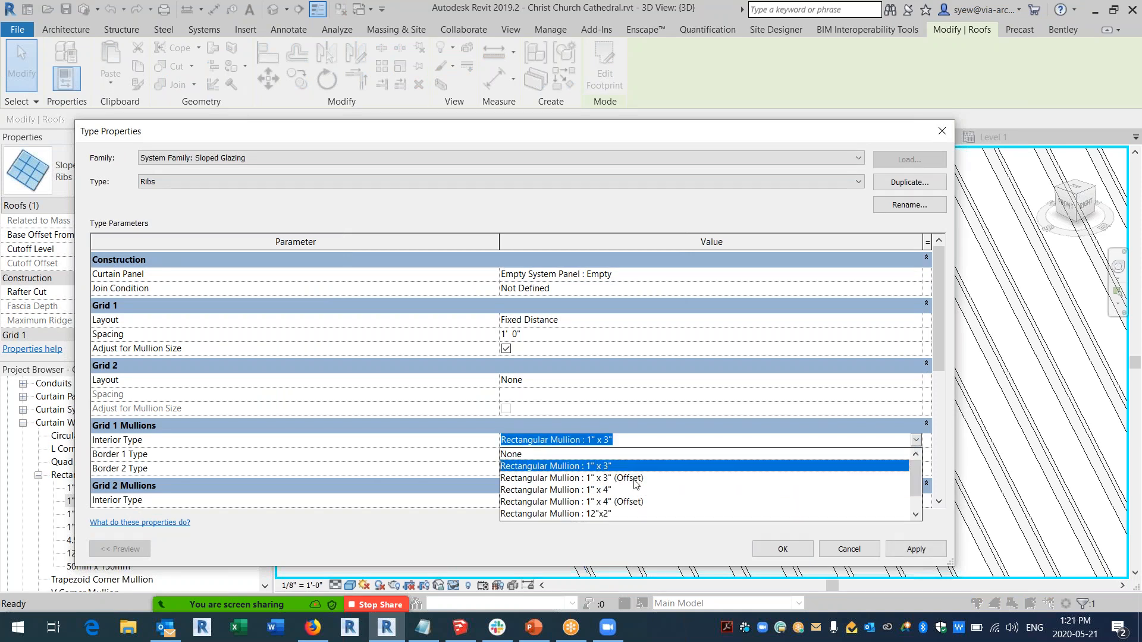
left_click(636, 479)
left_click(916, 454)
left_click(632, 493)
left_click(916, 469)
left_click(567, 507)
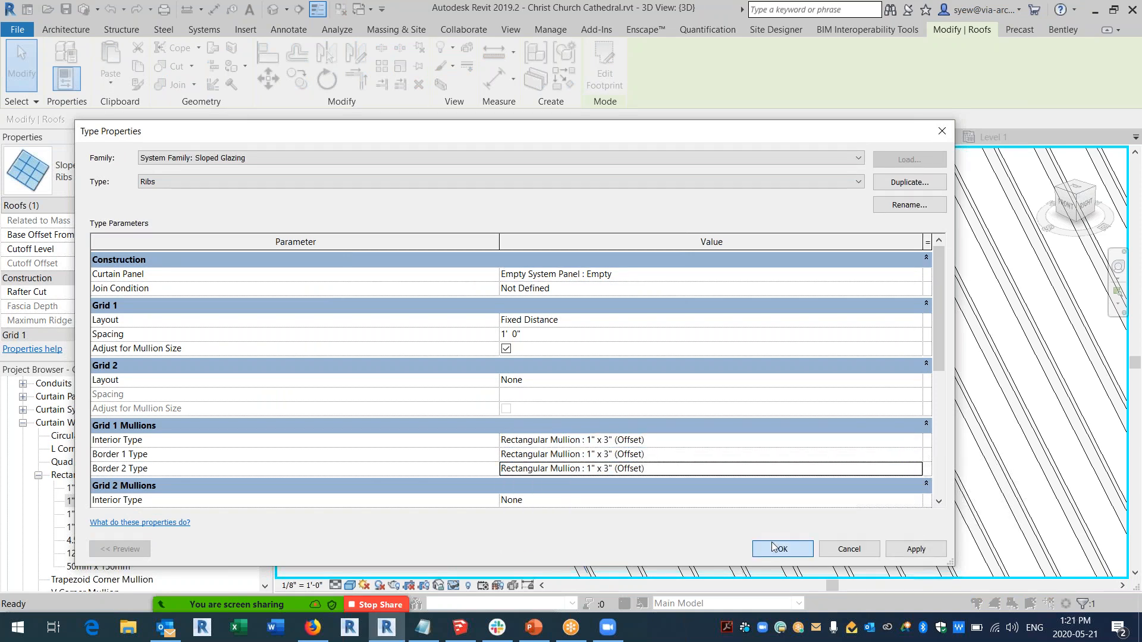
left_click(782, 549)
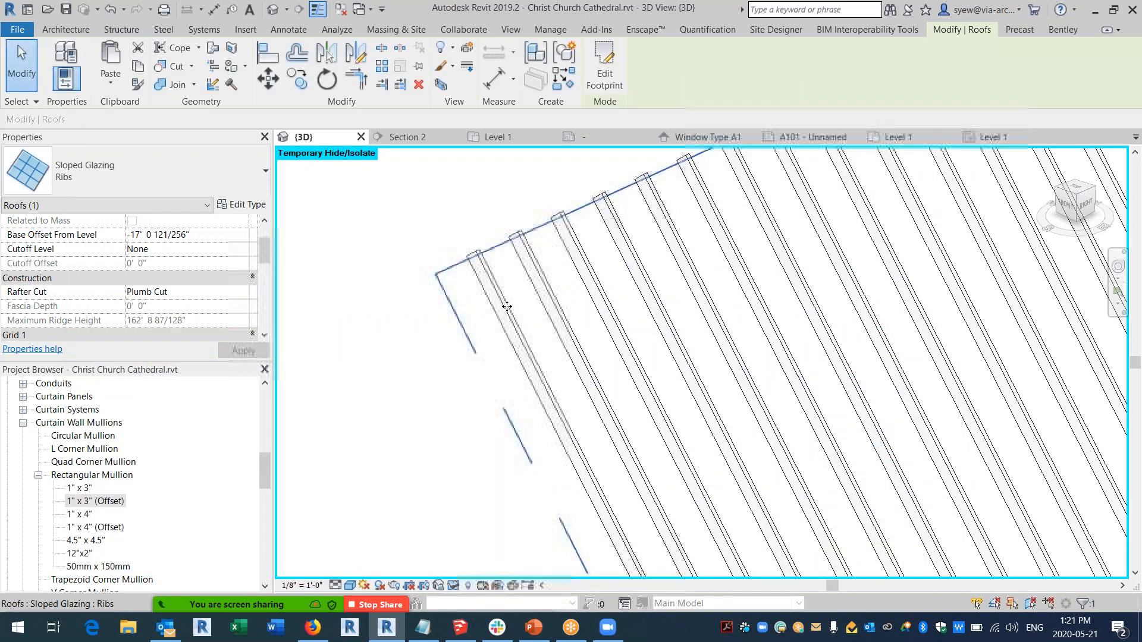
Reset the temporary isolation and orbit to the front gable to check the ribs against the metal roof.
middle_click_drag(834, 498, 935, 462, "shift")
middle_click_drag(936, 462, 659, 484)
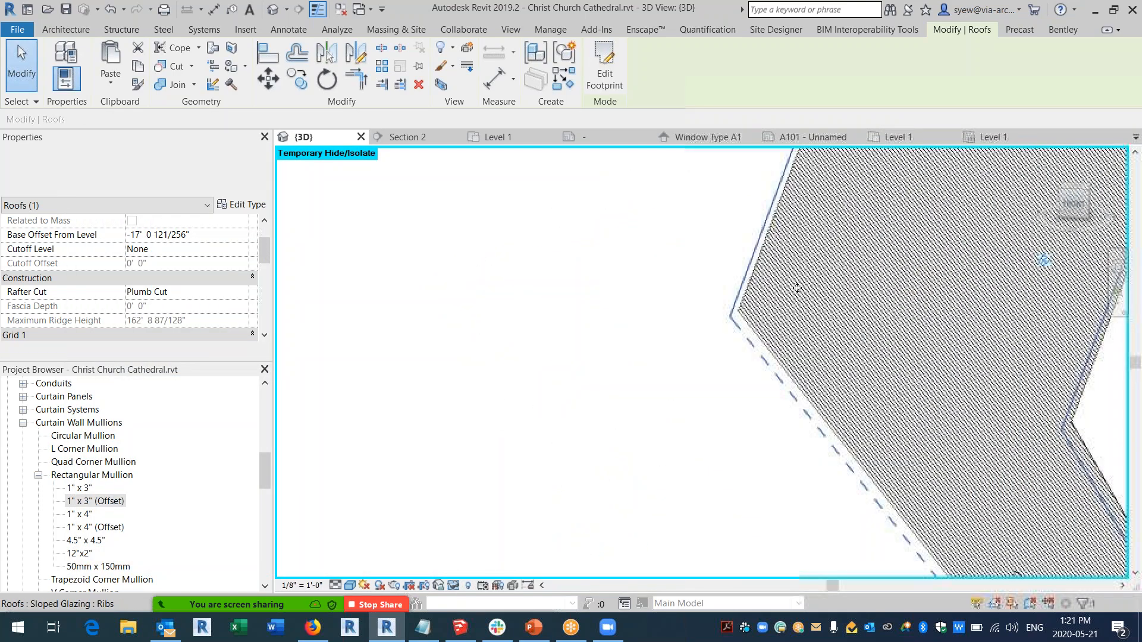
left_click(458, 585)
left_click(492, 570)
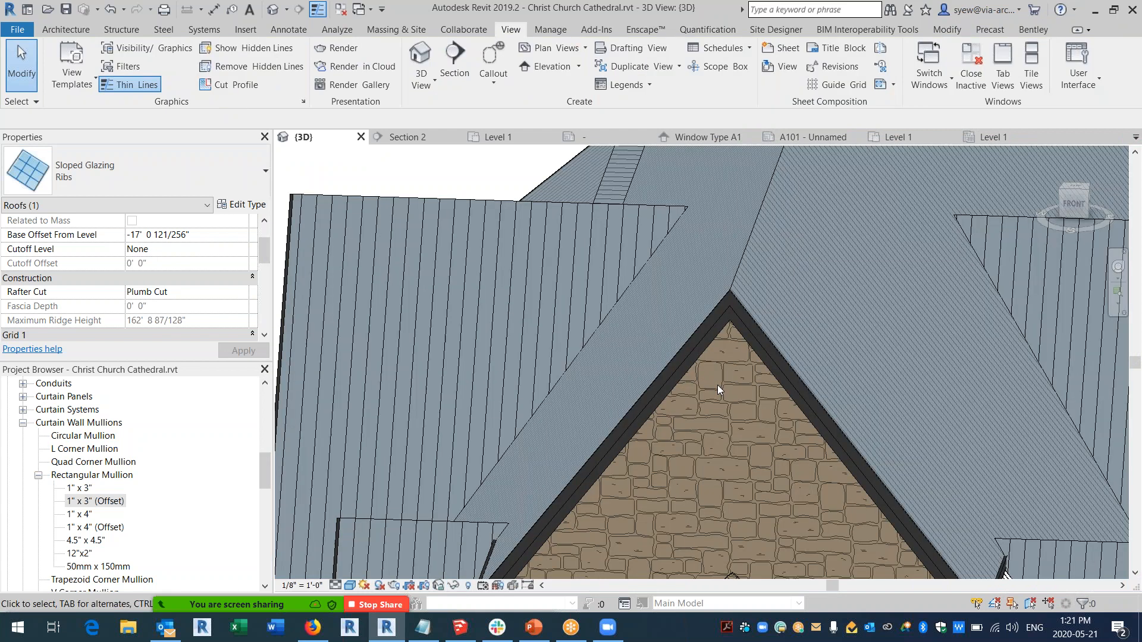
middle_click_drag(717, 386, 403, 369, "shift")
Try a different Offset value for the 1" x 3" (Offset) mullion type.
left_click(102, 502)
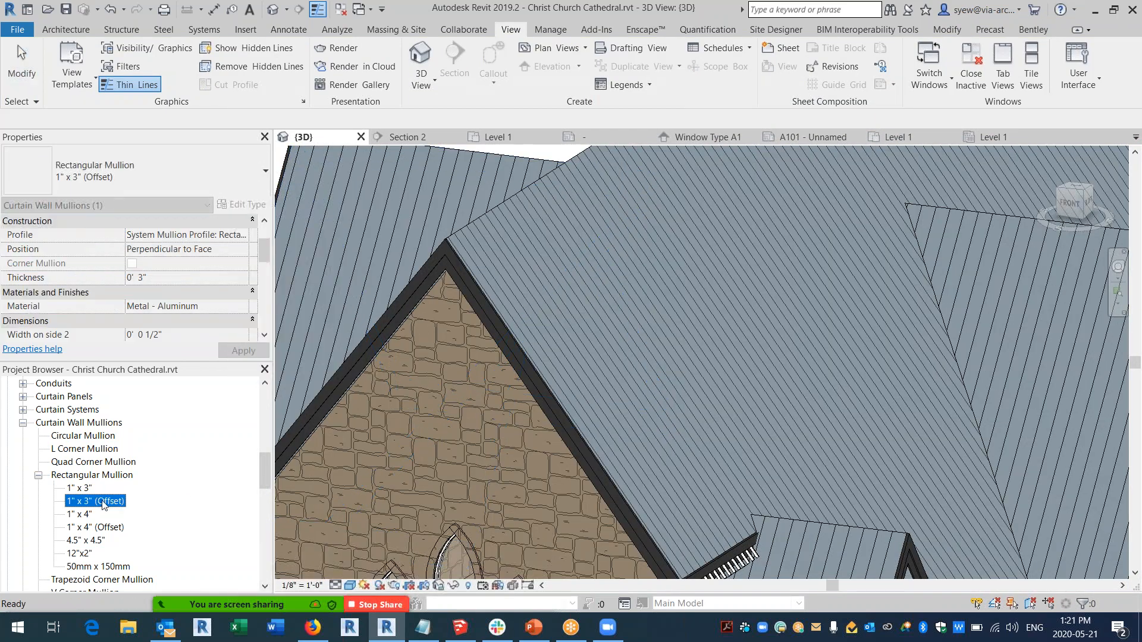
double_click(102, 502)
left_click_drag(547, 290, 506, 289)
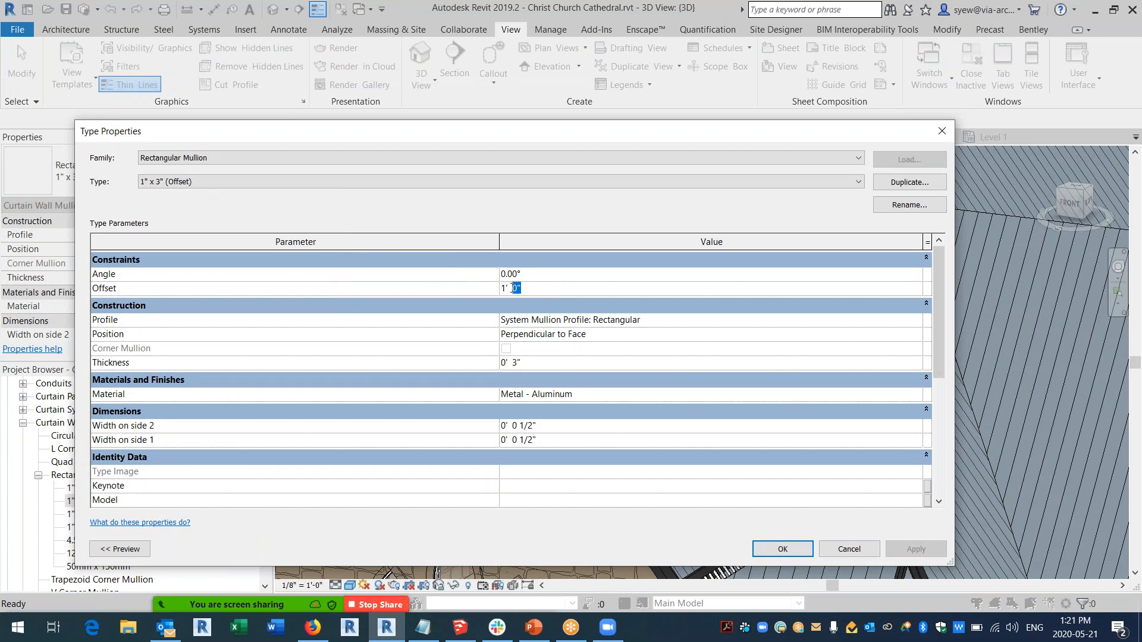
key("Return")
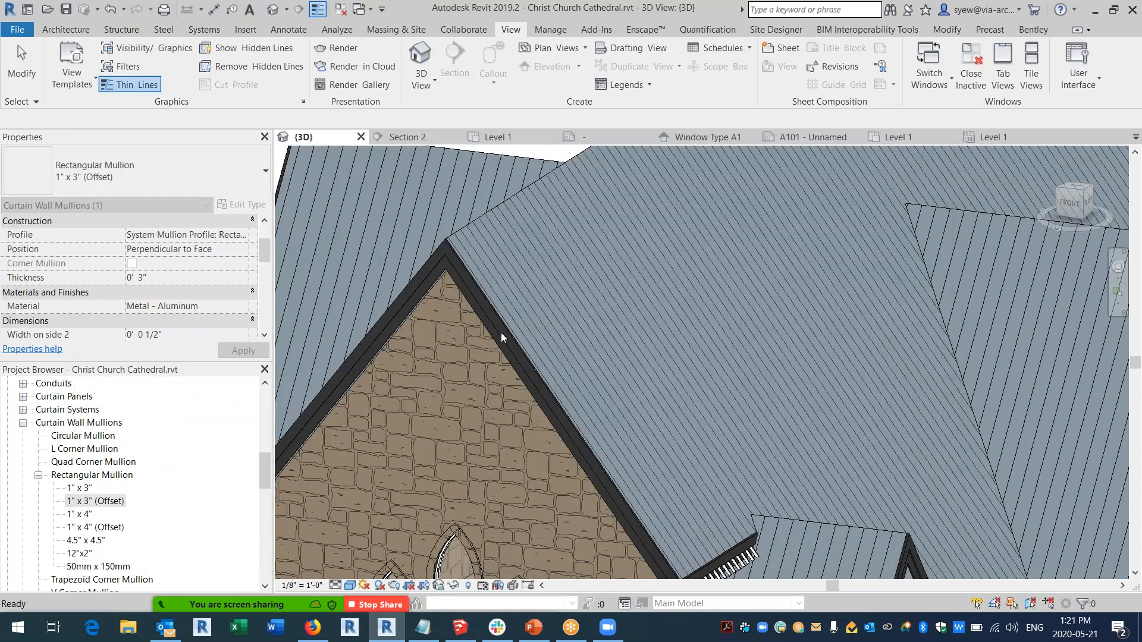
middle_click_drag(465, 298, 489, 333)
left_click(471, 240)
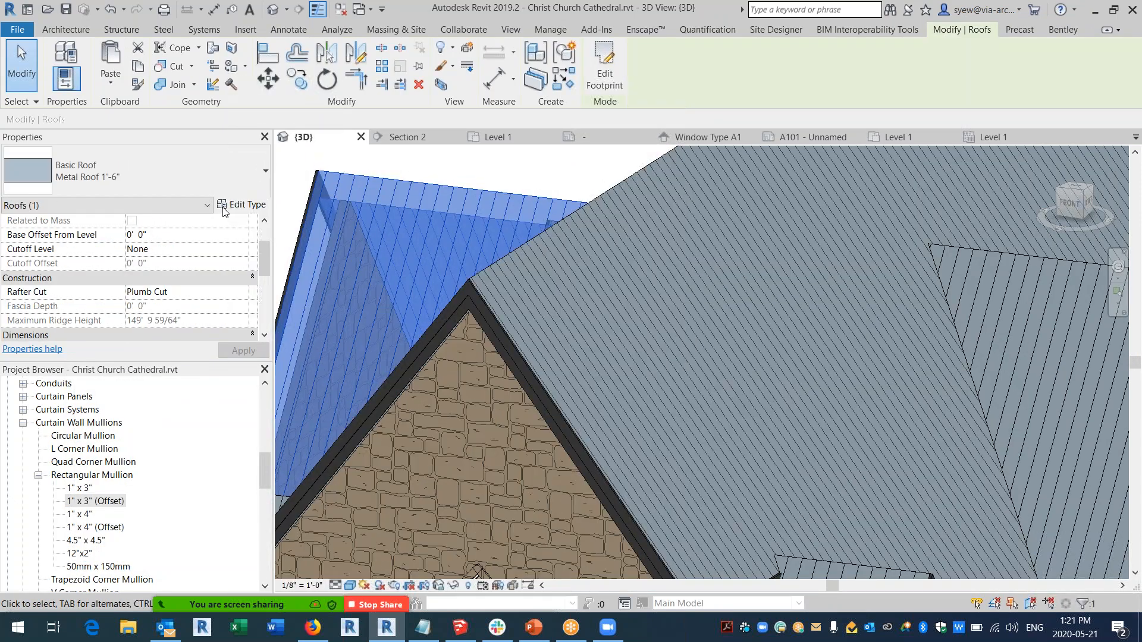
left_click(223, 210)
key("Escape")
Set the Offset of the 1" x 3" (Offset) mullion type to 1' 6".
left_click(119, 502)
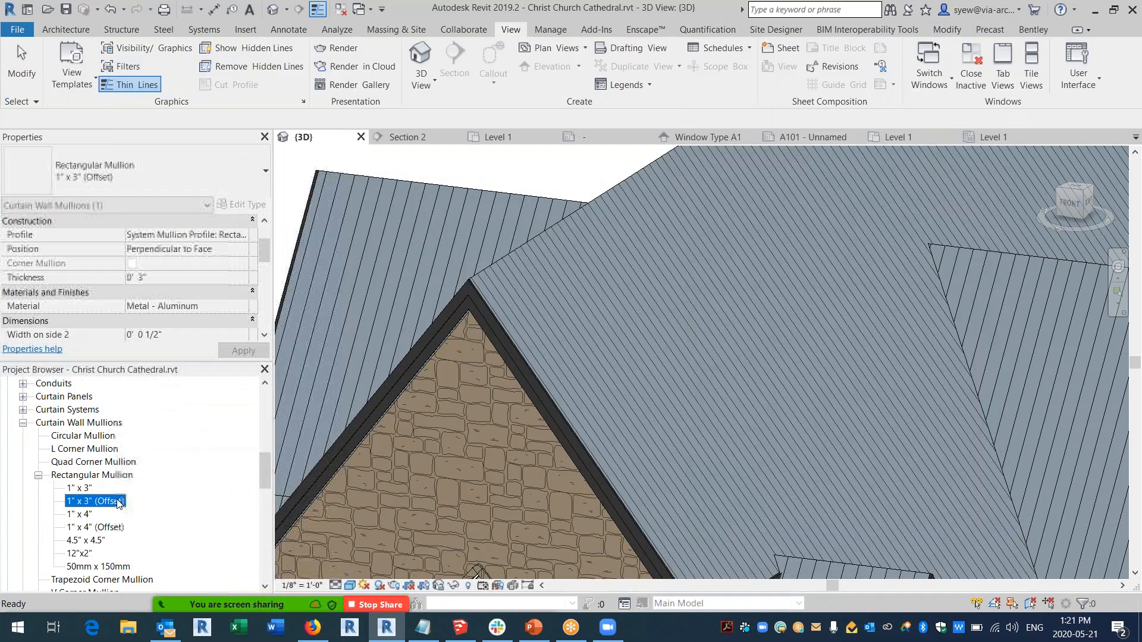
double_click(119, 503)
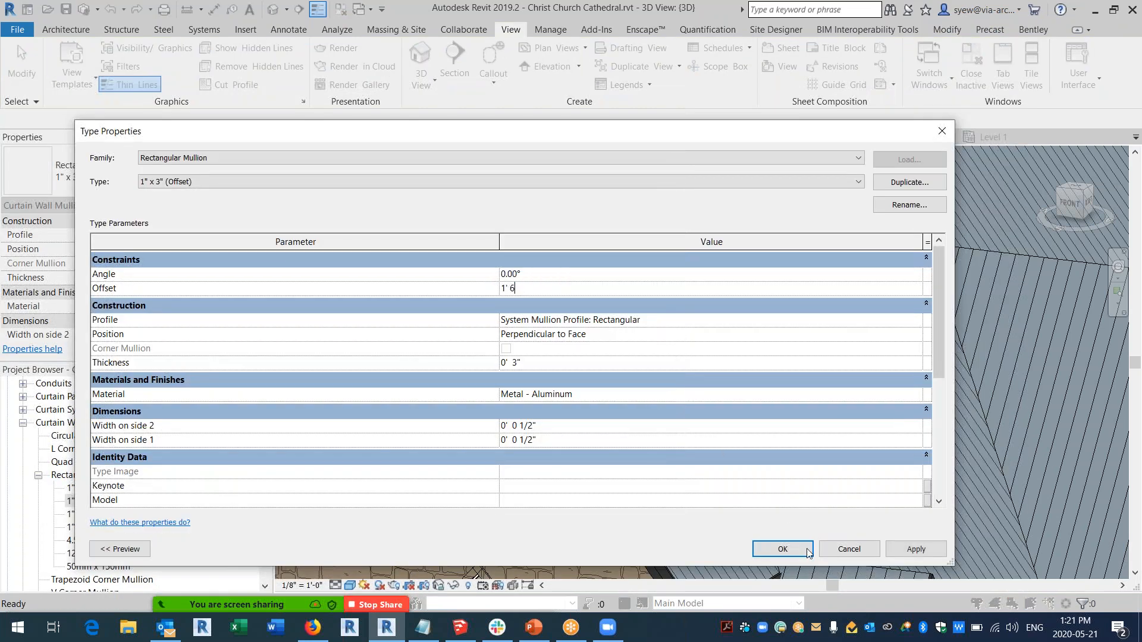
left_click(782, 550)
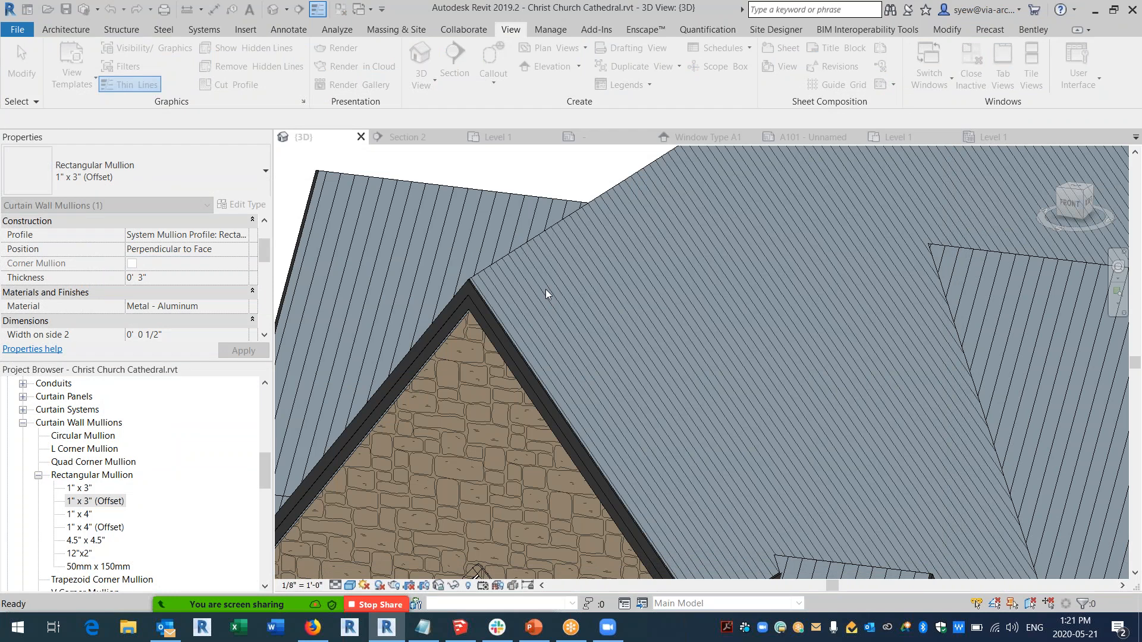
Inspect how the ribs sit against the metal roof along the eave beside the front gable.
scroll(420, 358, "down", 3)
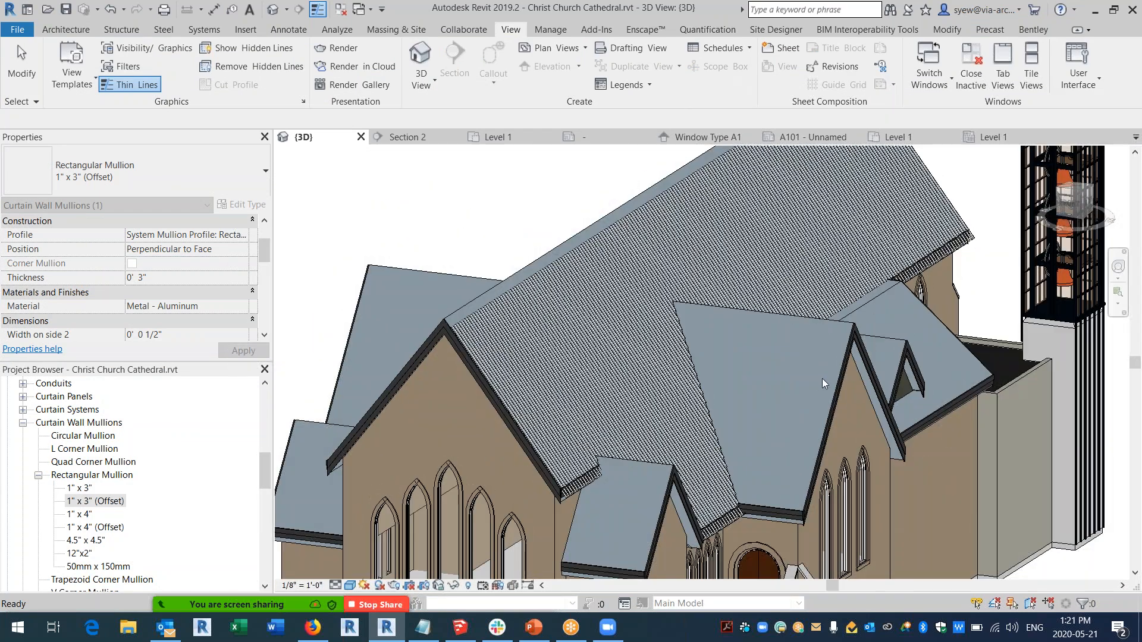
scroll(608, 486, "up", 5)
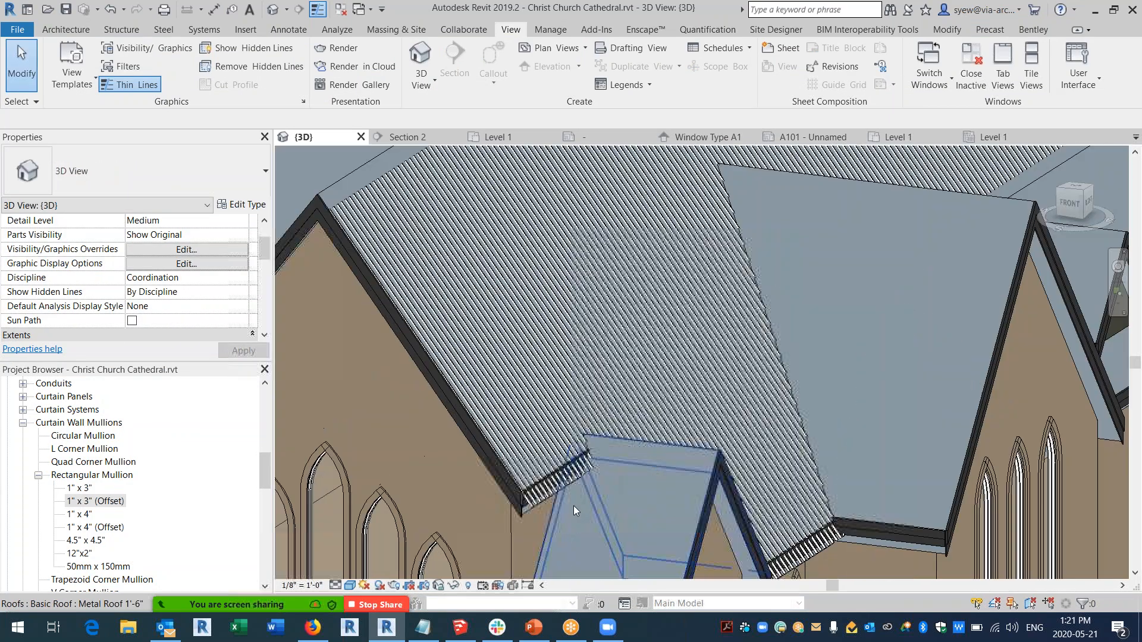
scroll(551, 511, "up", 4)
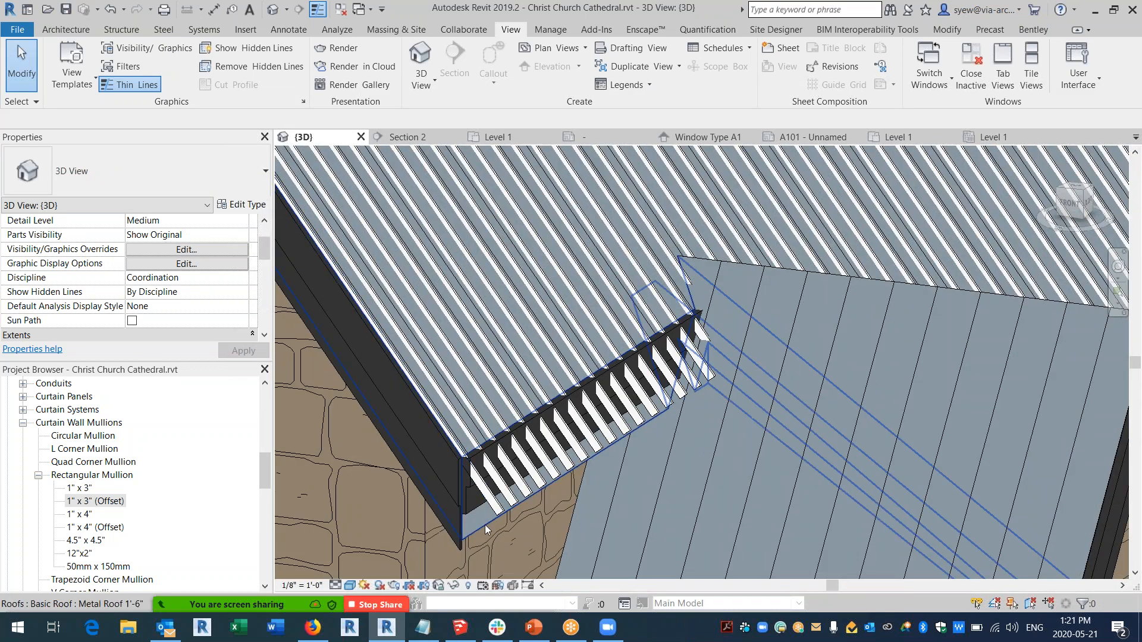
left_click(484, 525)
middle_click_drag(848, 447, 408, 373, "shift")
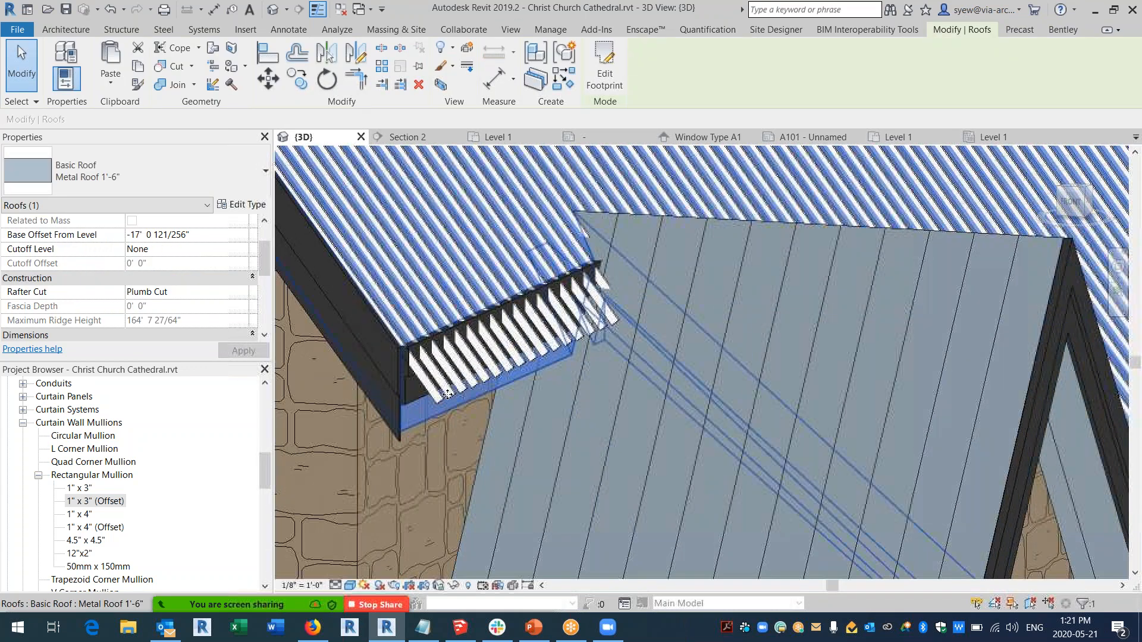
middle_click_drag(409, 415, 447, 462, "shift")
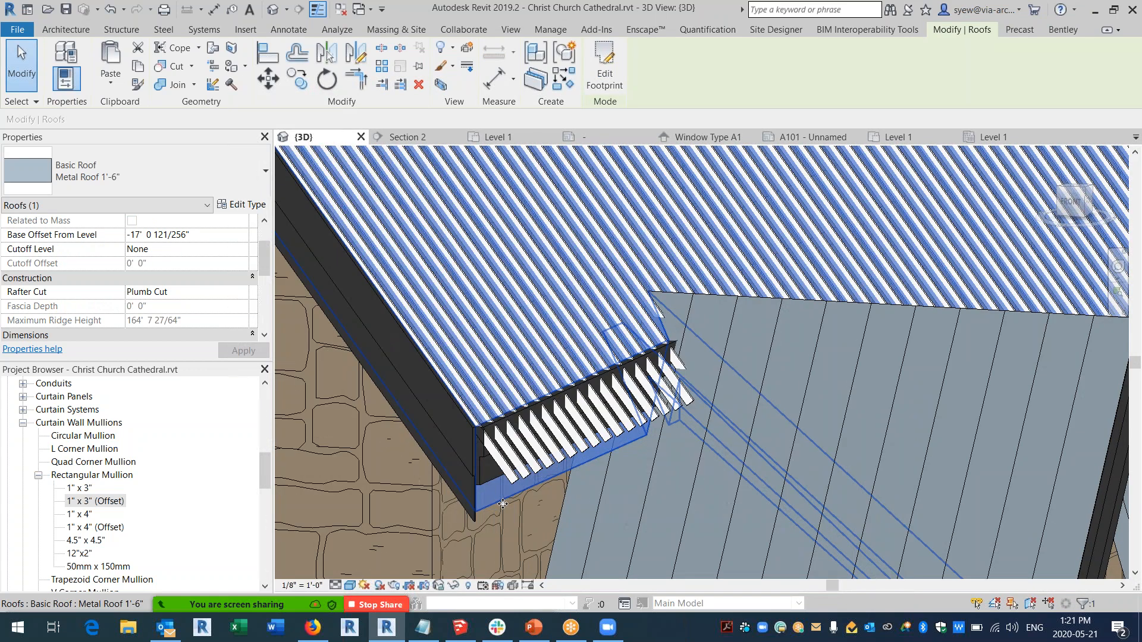
key("Escape")
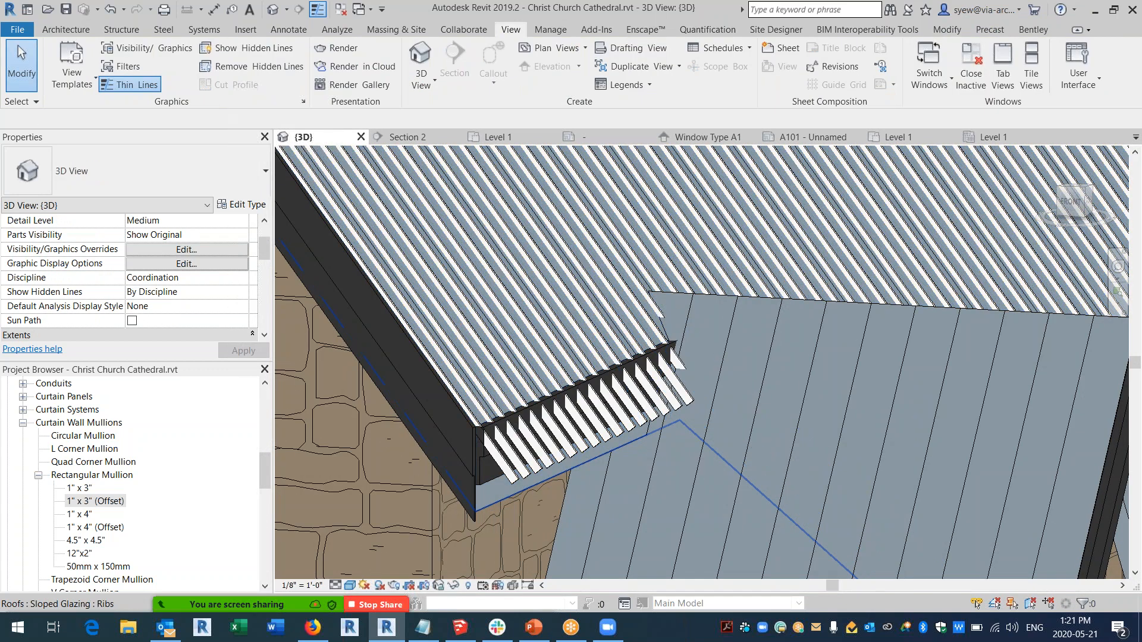
Select the Ribs sloped-glazing roof, examine it from the back of the church, and check its level constraints and Base Offset From Level.
left_click(498, 506)
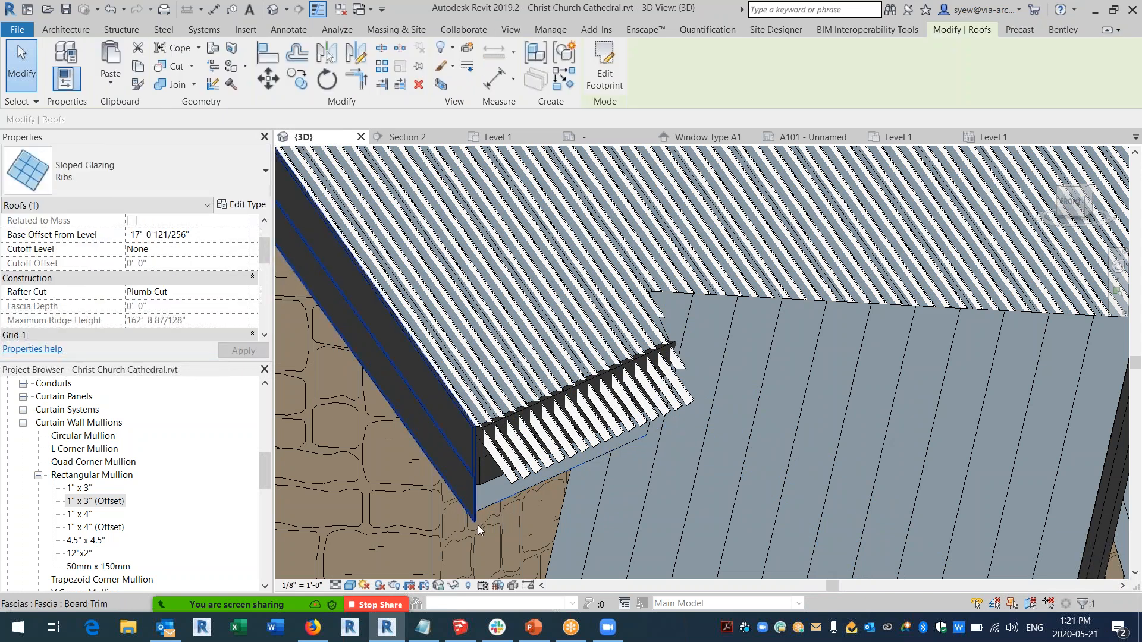
scroll(479, 363, "down", 6)
middle_click_drag(837, 460, 744, 503, "shift")
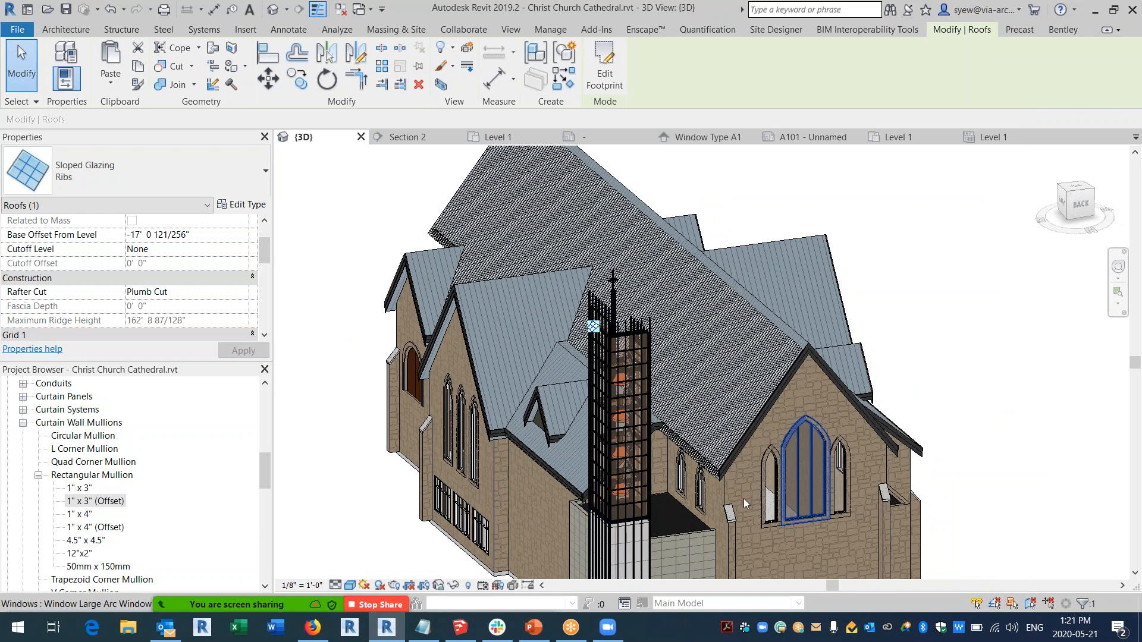
scroll(741, 498, "up", 2)
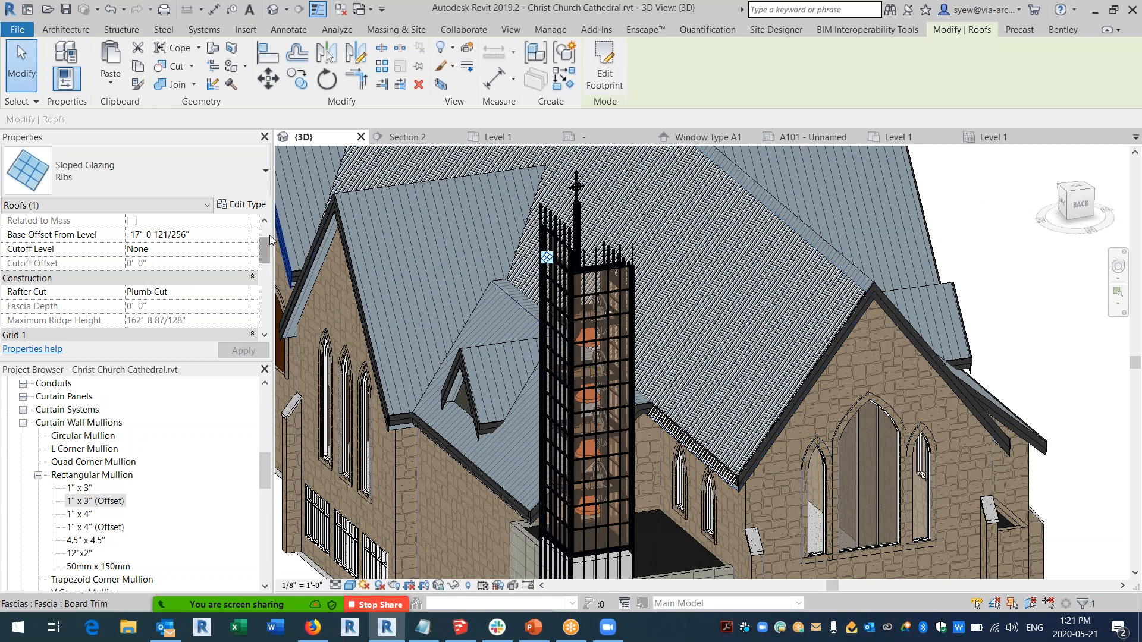
left_click_drag(266, 250, 271, 228)
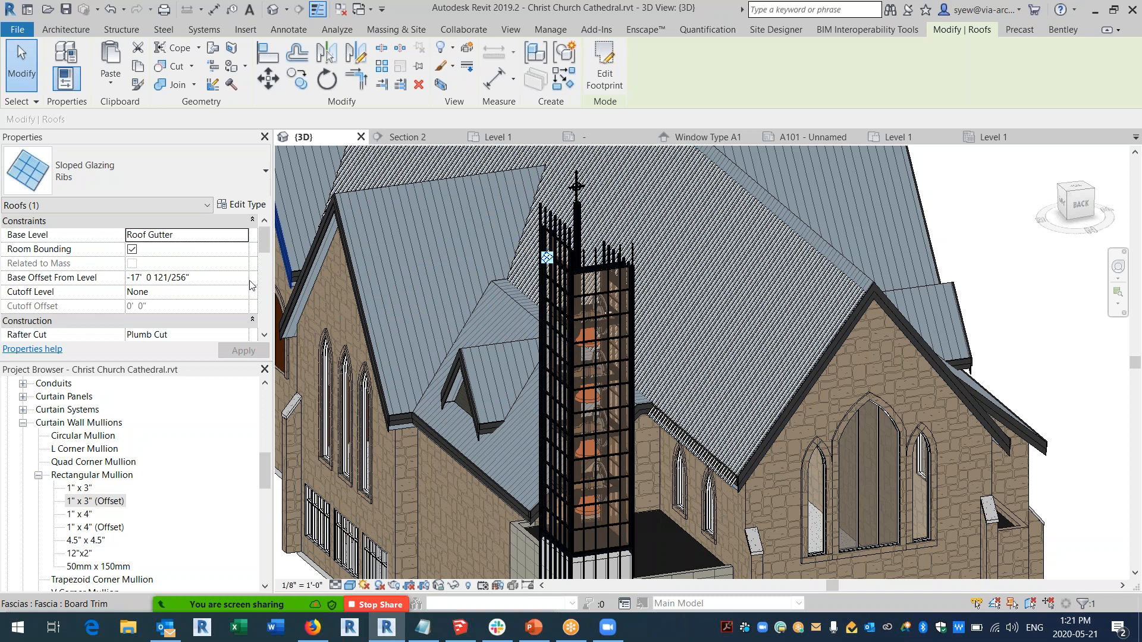
scroll(702, 336, "up", 3)
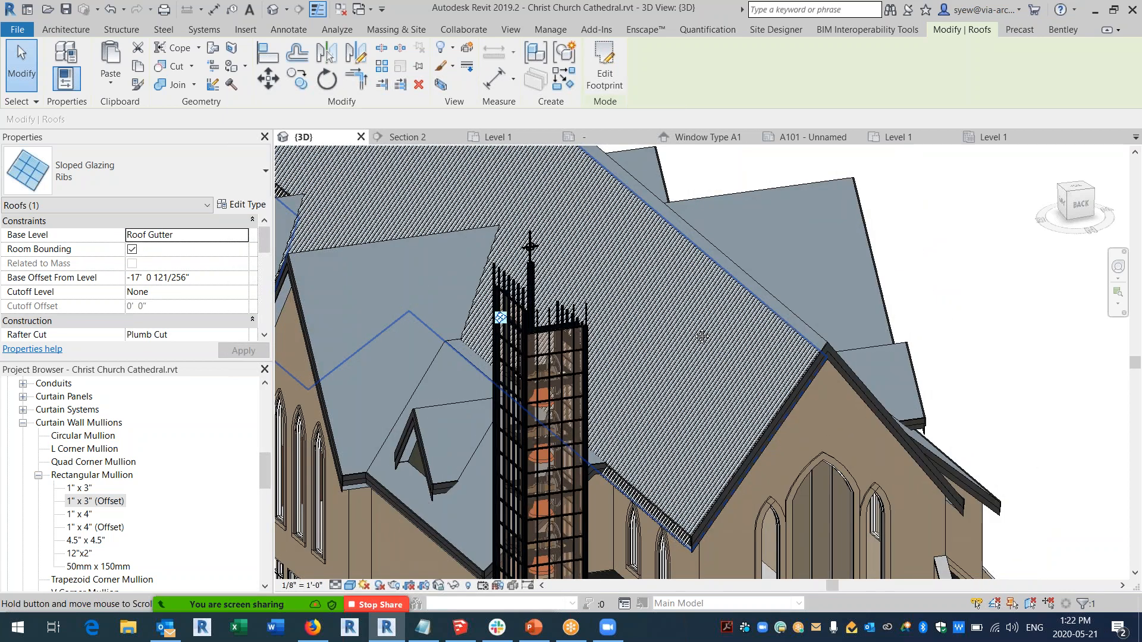
middle_click_drag(702, 336, 696, 304)
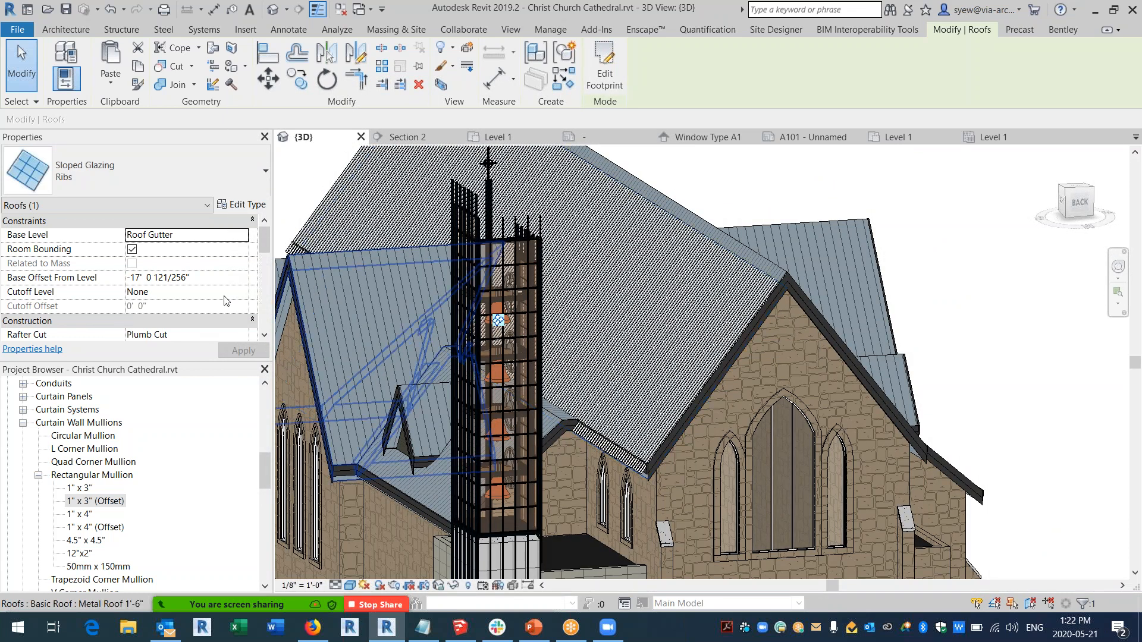
left_click(209, 282)
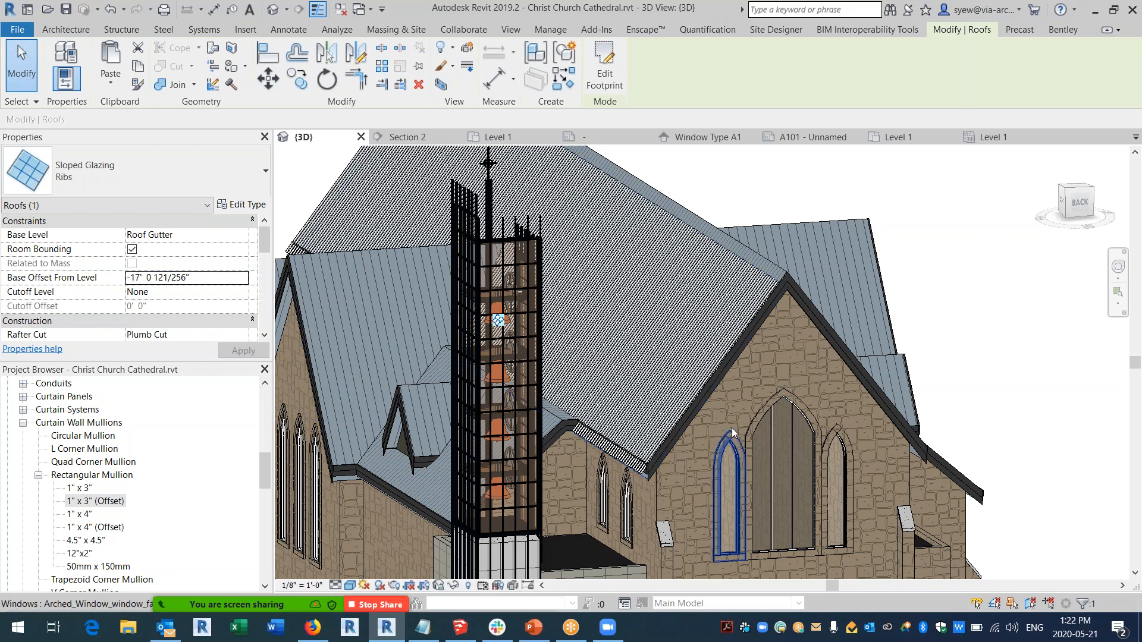
middle_click_drag(725, 405, 724, 405, "shift")
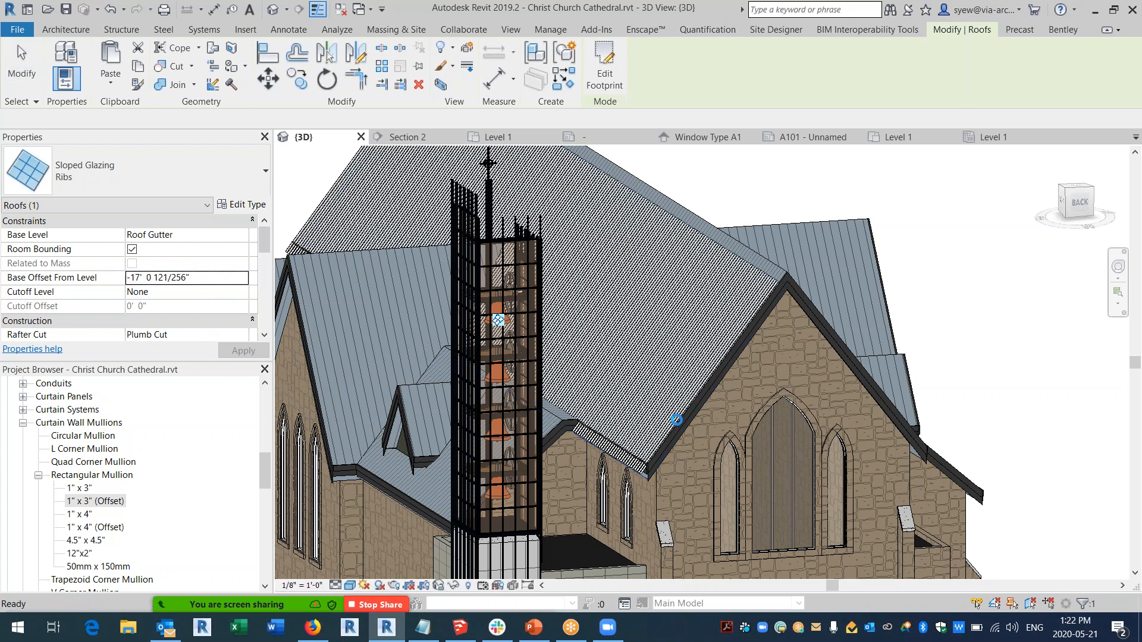
Undo the last mullion offset change and reset the temporary isolation so the whole building is shown.
key("Escape")
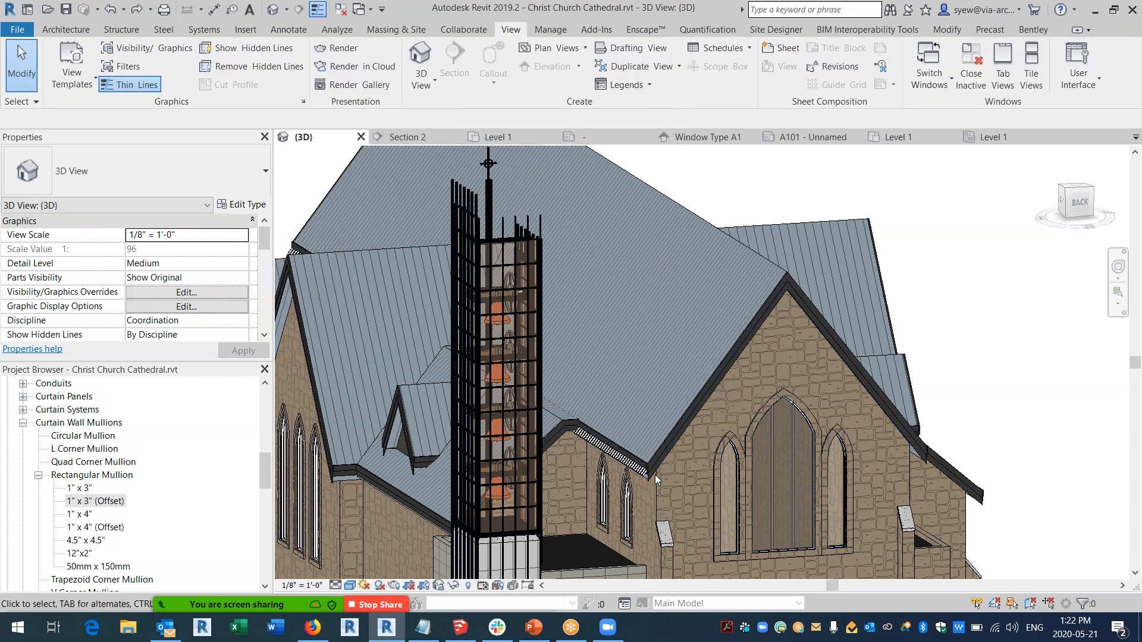
scroll(648, 473, "up", 6)
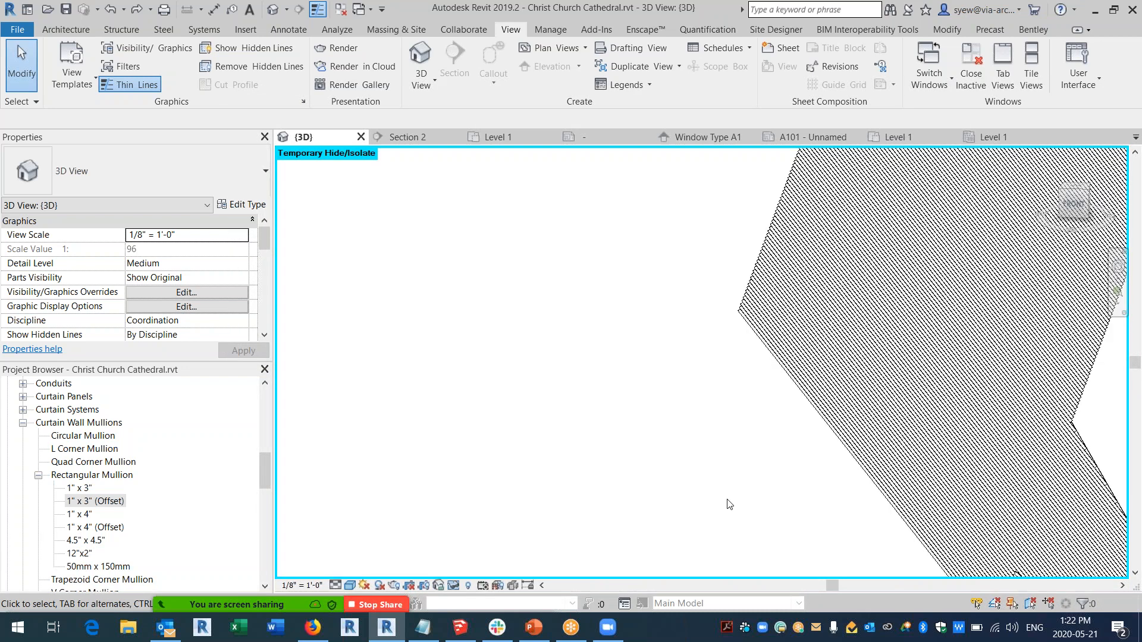
scroll(521, 382, "down", 2)
middle_click_drag(520, 382, 719, 375, "shift")
left_click(455, 586)
left_click(459, 570)
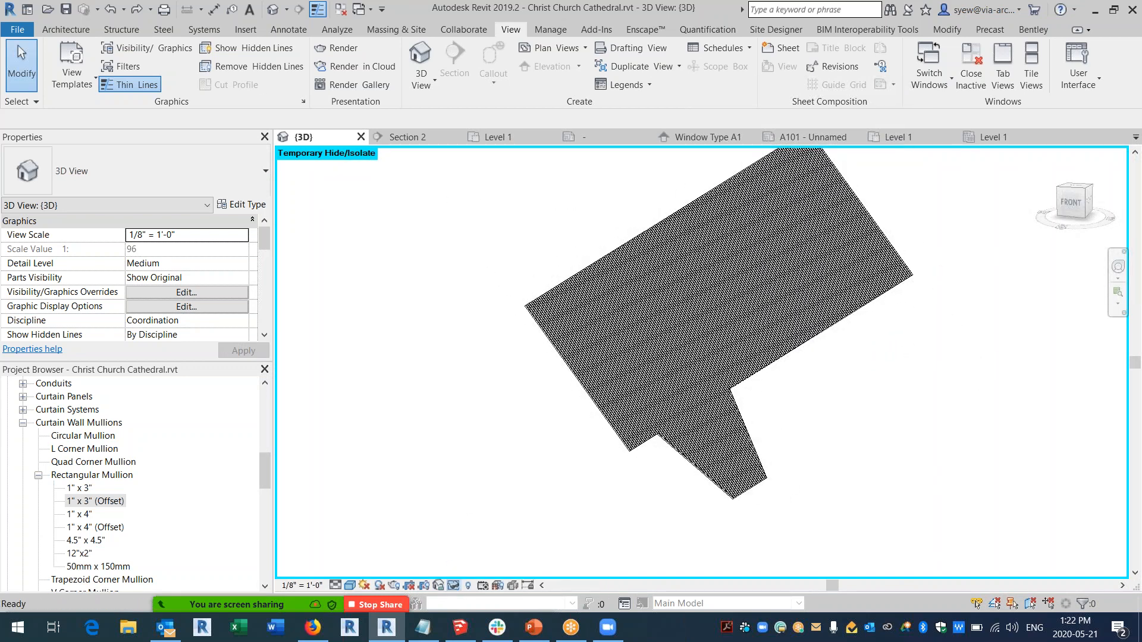
Set the Offset of the 1" x 3" (Offset) rectangular mullion type to -0' 1".
scroll(622, 427, "up", 5)
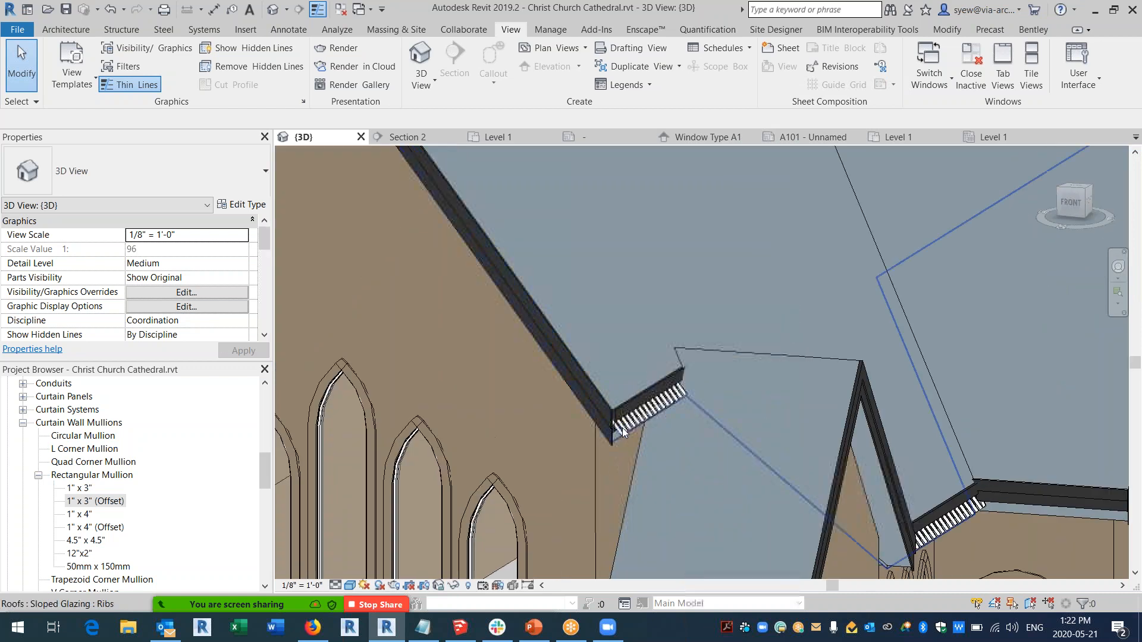
left_click(666, 474)
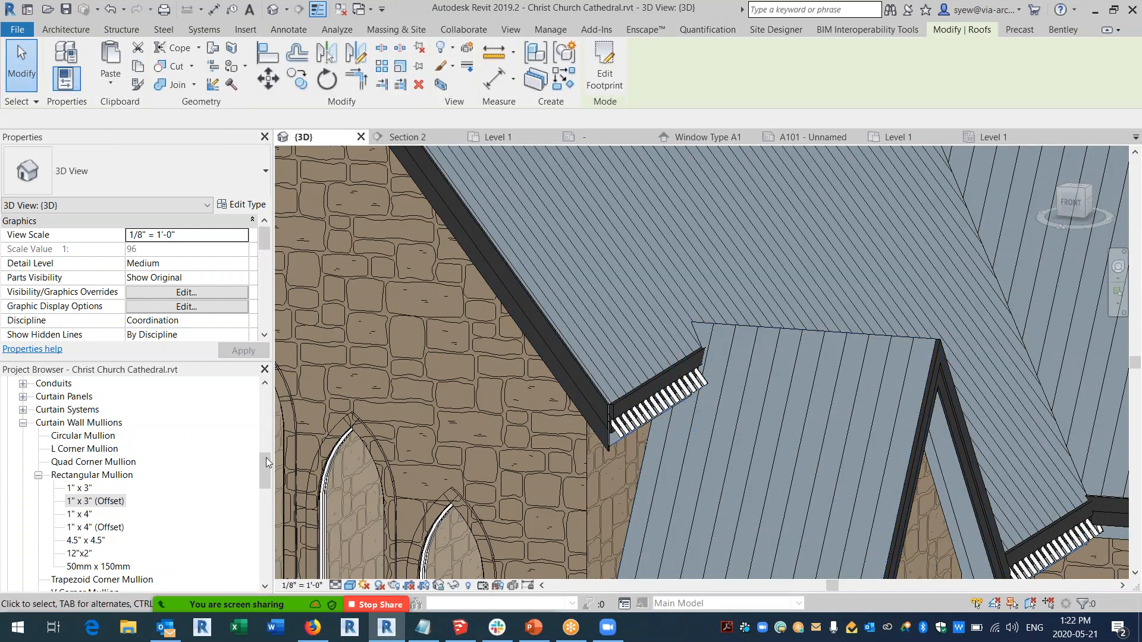
double_click(95, 501)
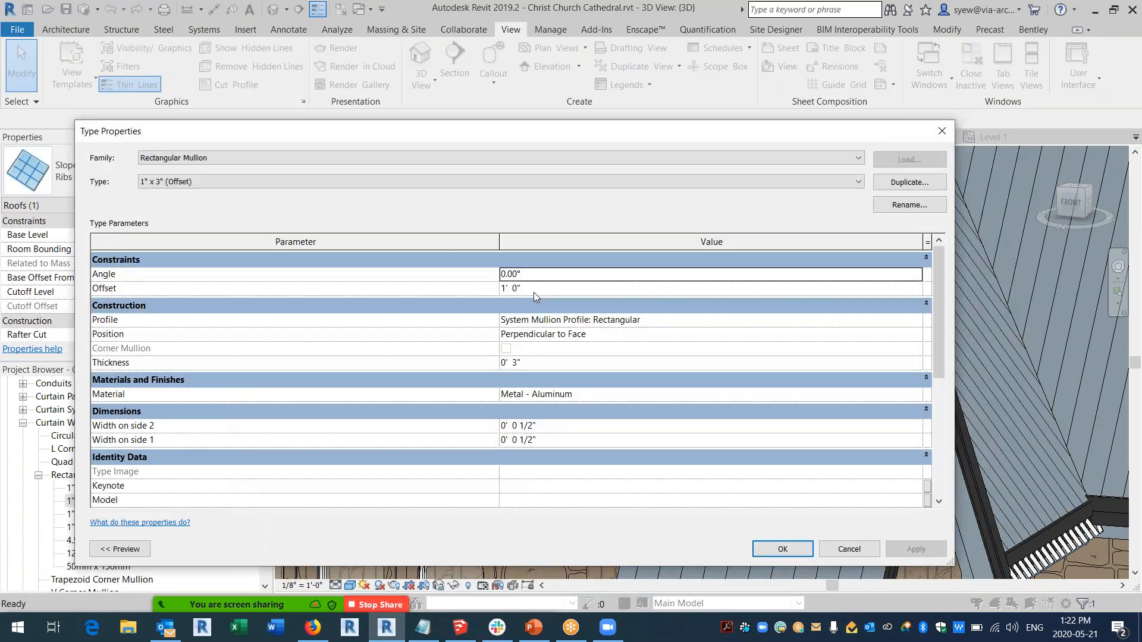
left_click(534, 290)
key("Home")
type("-")
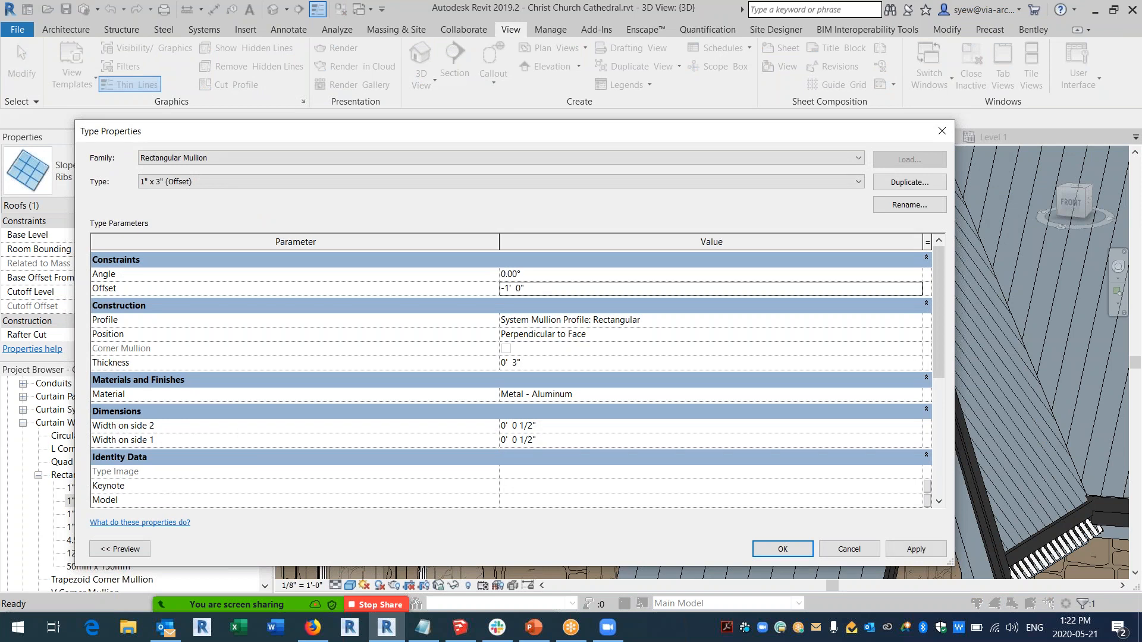
key("Return")
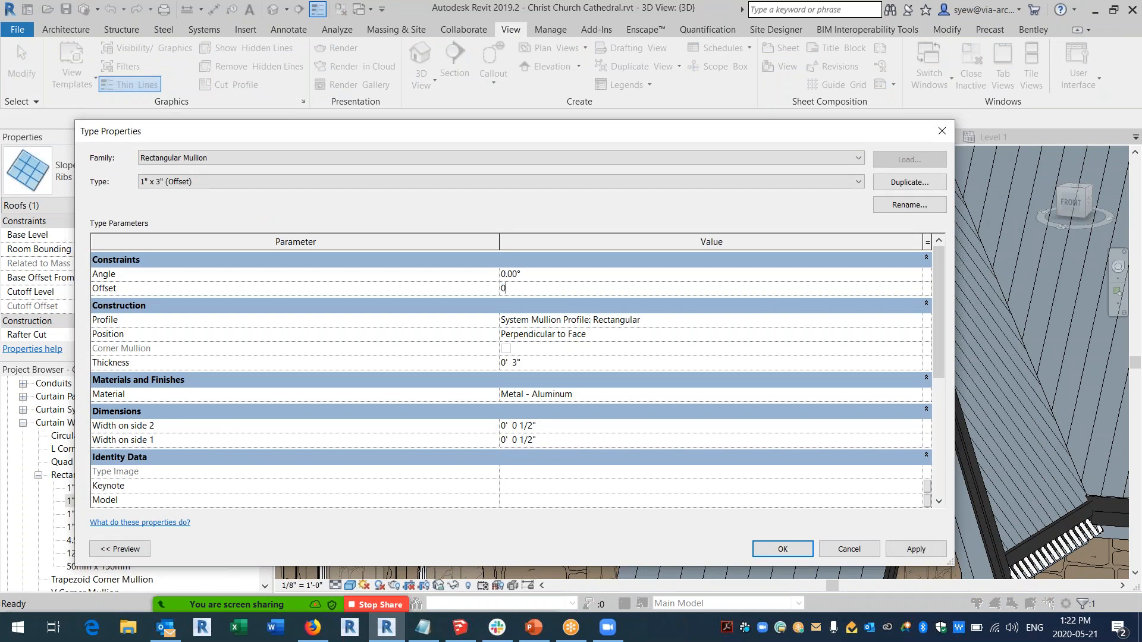
type("-1")
key("Return")
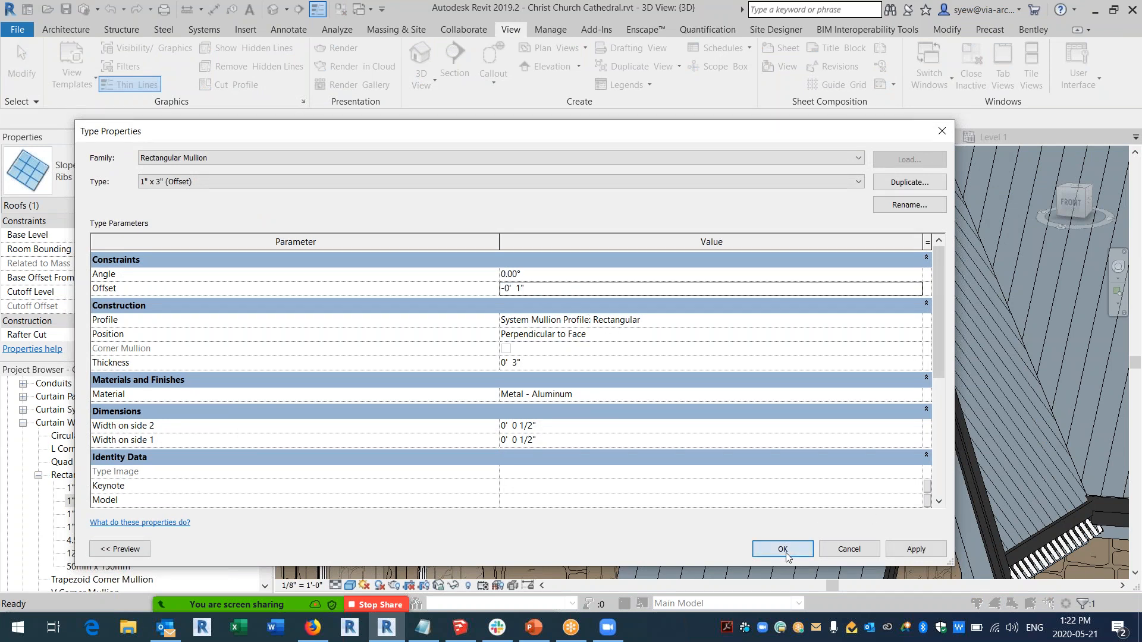
left_click(789, 552)
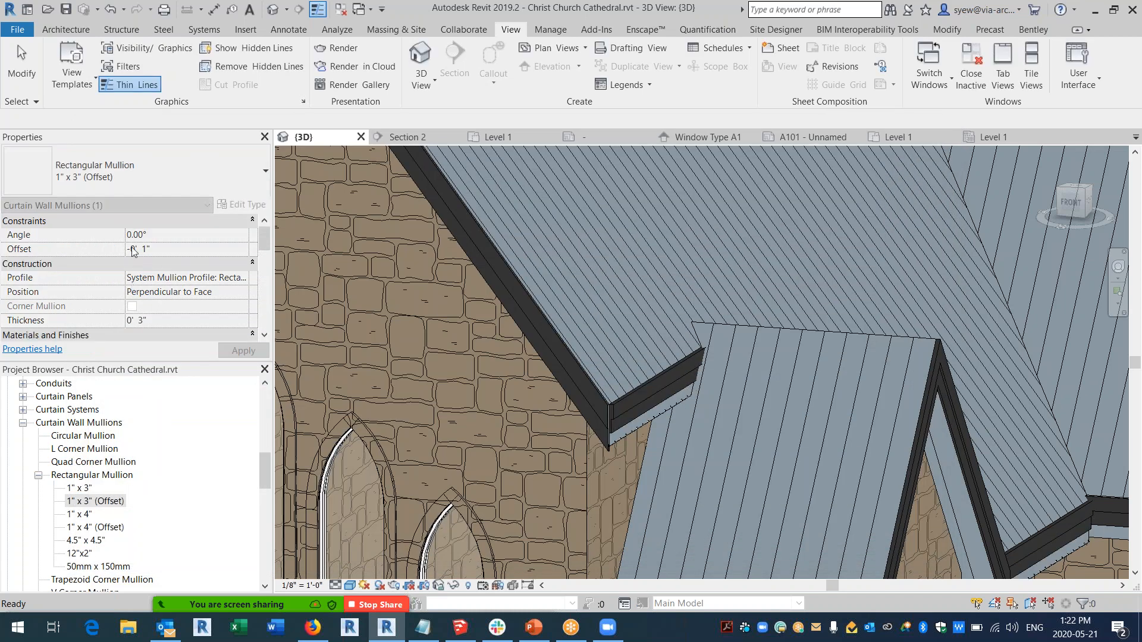
key("Escape")
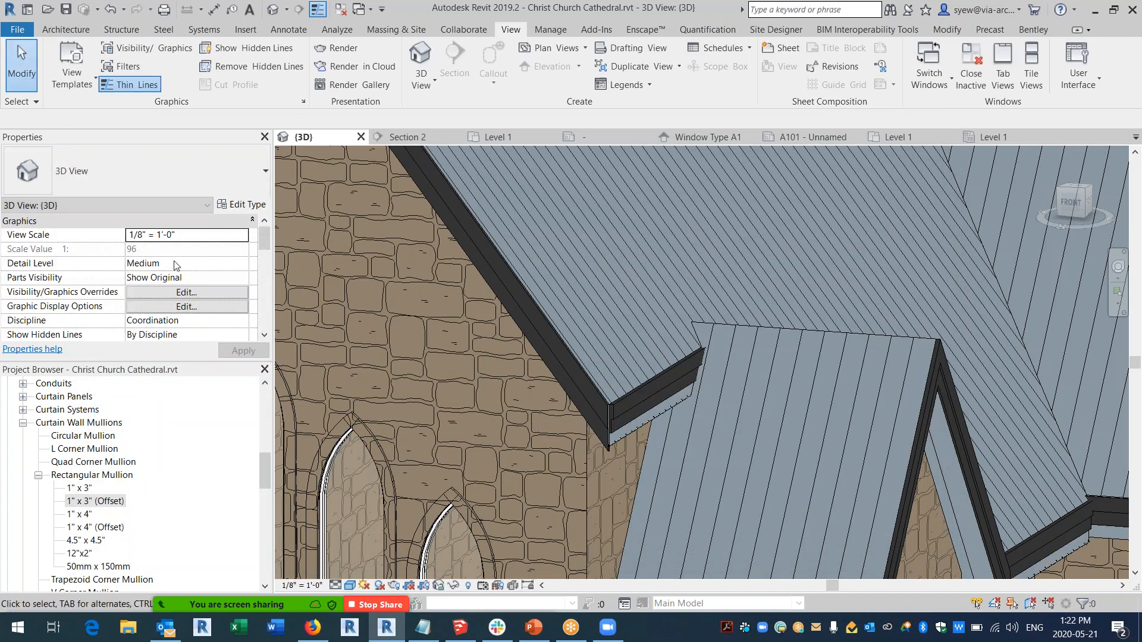
Add 1' 6" to the Ribs roof's Base Offset From Level, then temporarily isolate the roof to check it and reset the isolation.
left_click(606, 441)
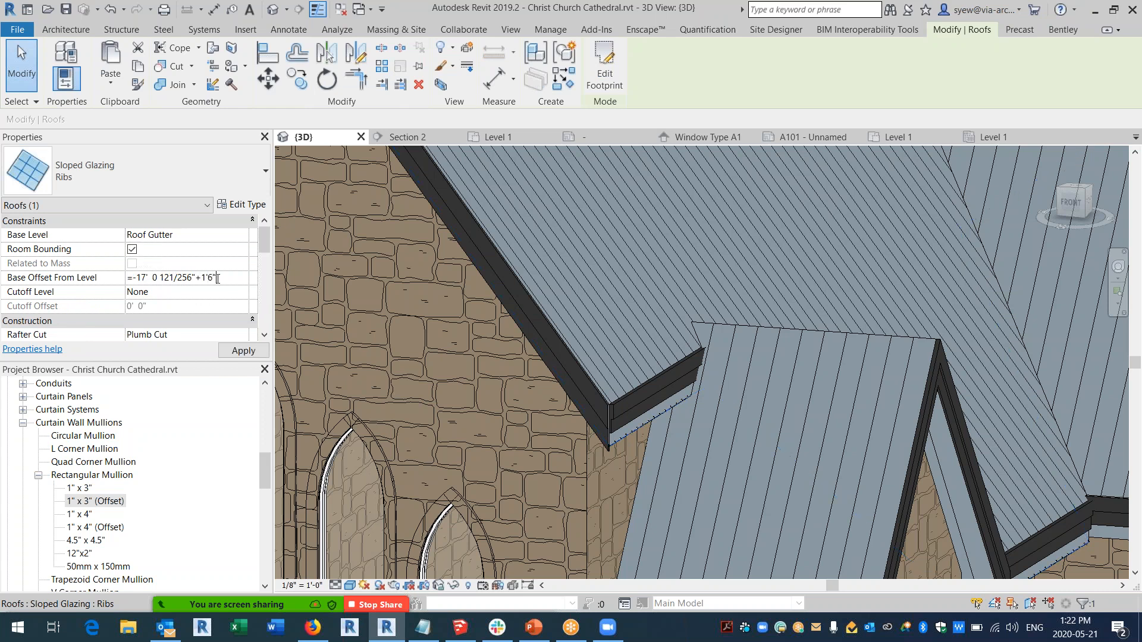
key("Return")
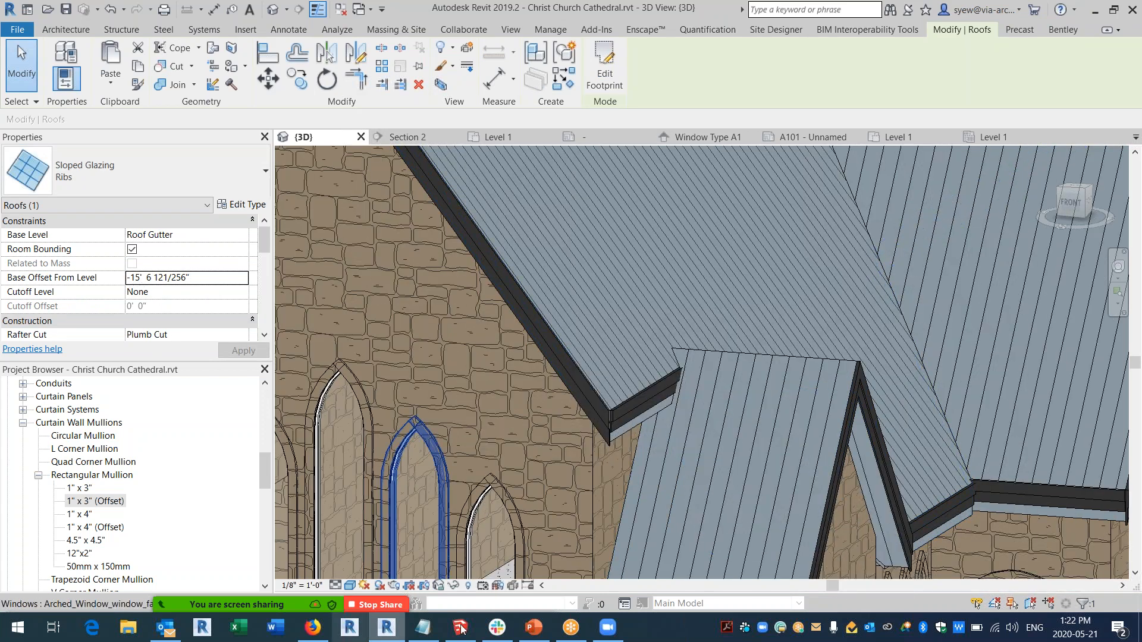
left_click(454, 585)
left_click(500, 533)
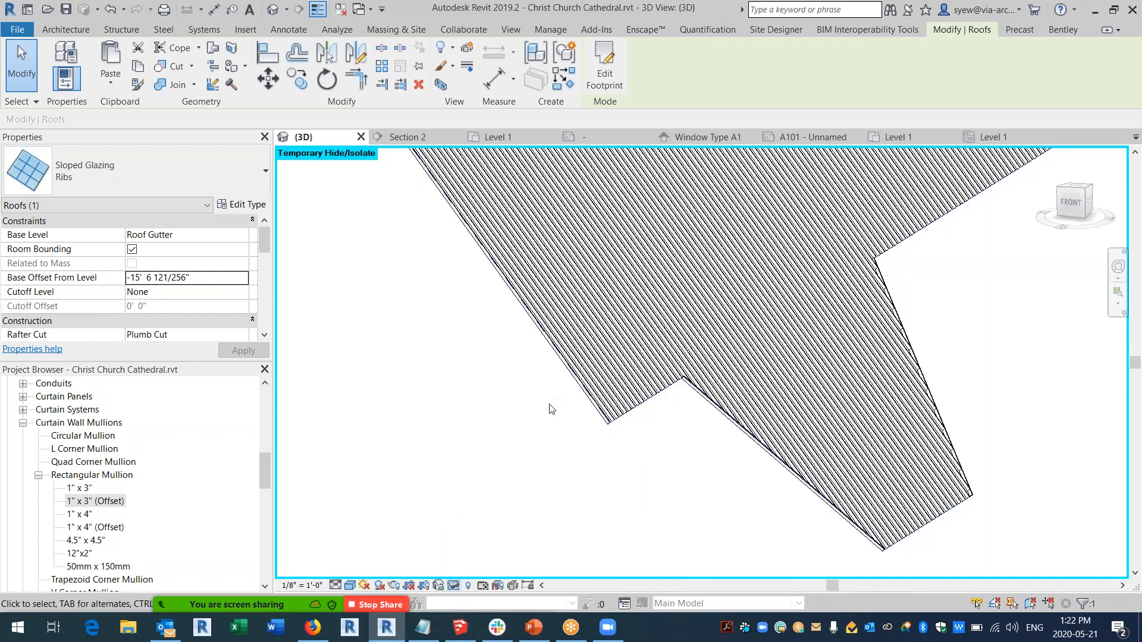
left_click(581, 464)
left_click(455, 585)
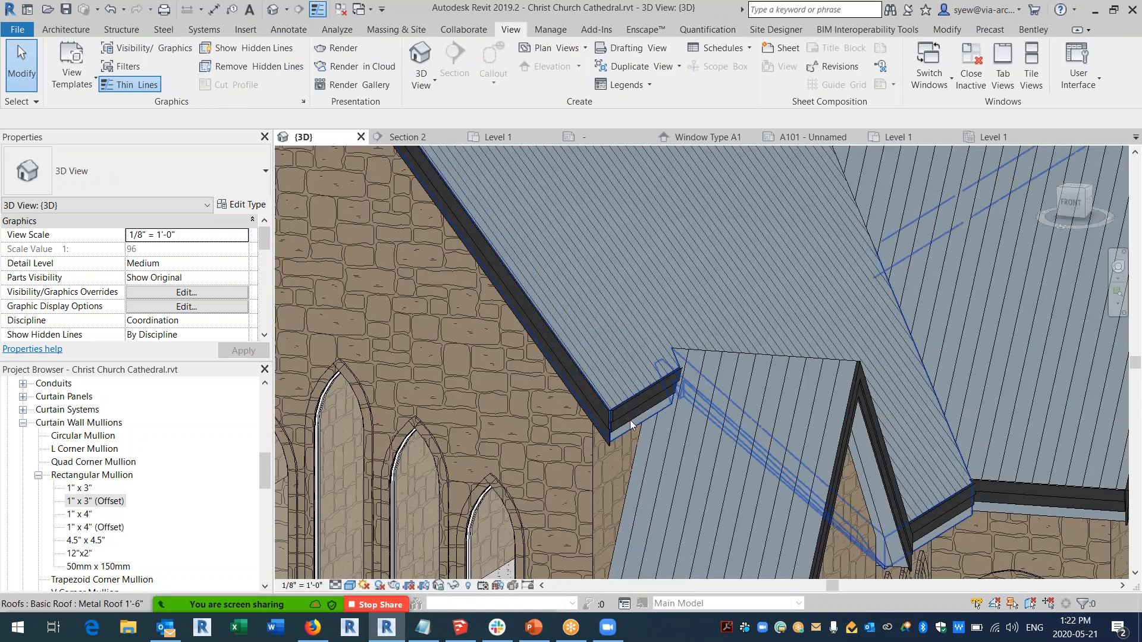
Set the Ribs roof's Base Offset From Level to -14' 6 121/256" and check the ribs across the main roof.
left_click(616, 422)
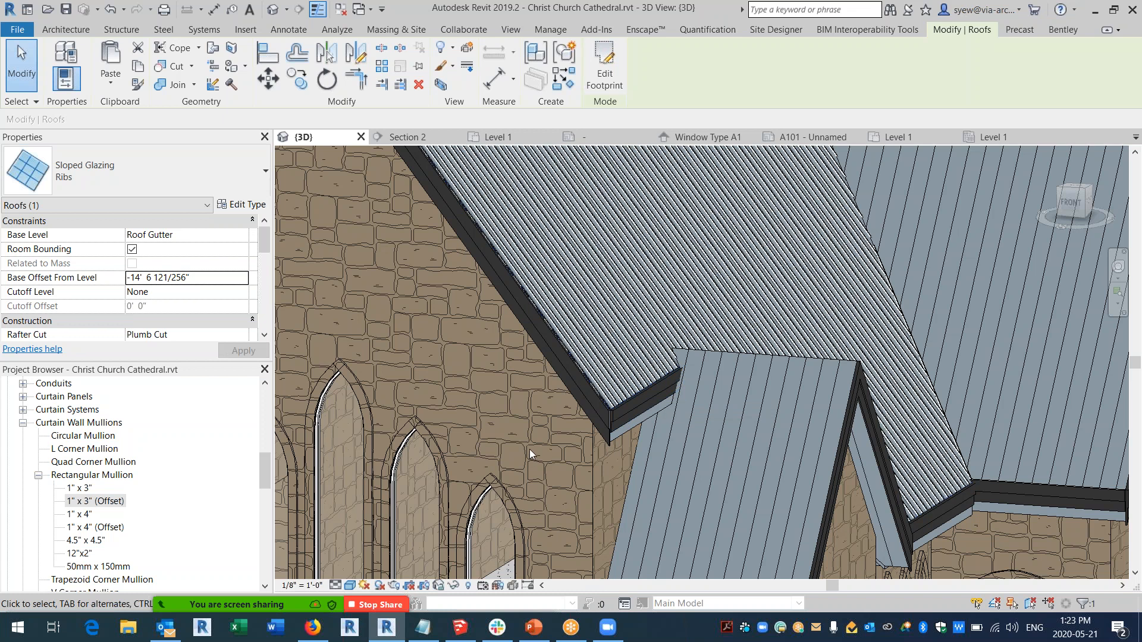
scroll(529, 448, "down", 2)
middle_click_drag(544, 201, 502, 388)
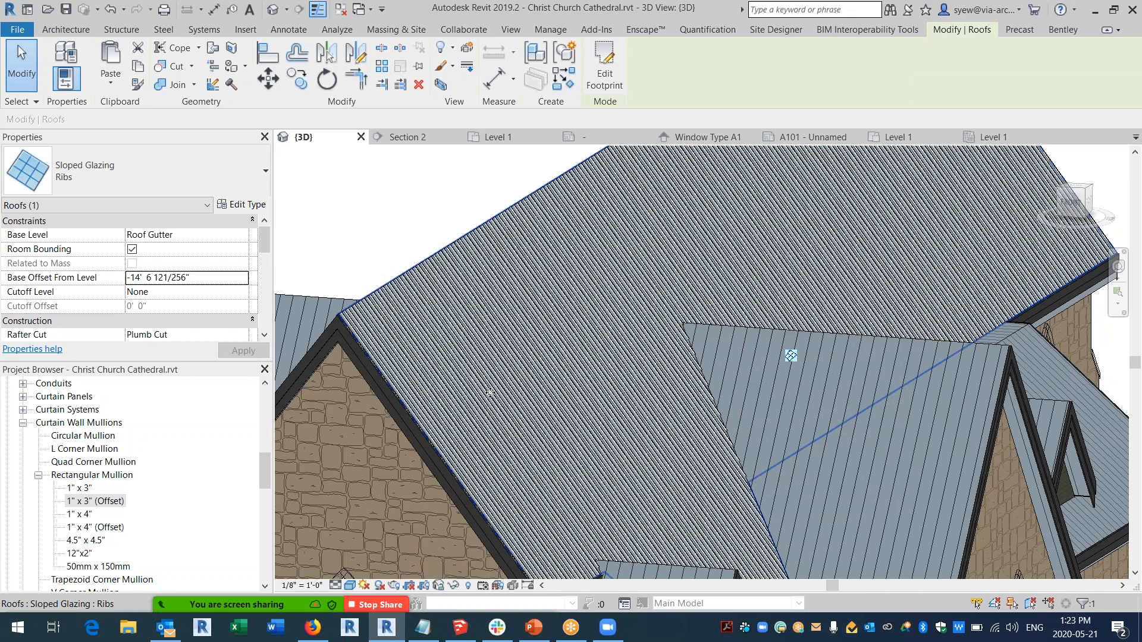
Examine the raised ribs along the main roof's gable edge, close up and across the whole slope.
middle_click_drag(381, 444, 369, 360)
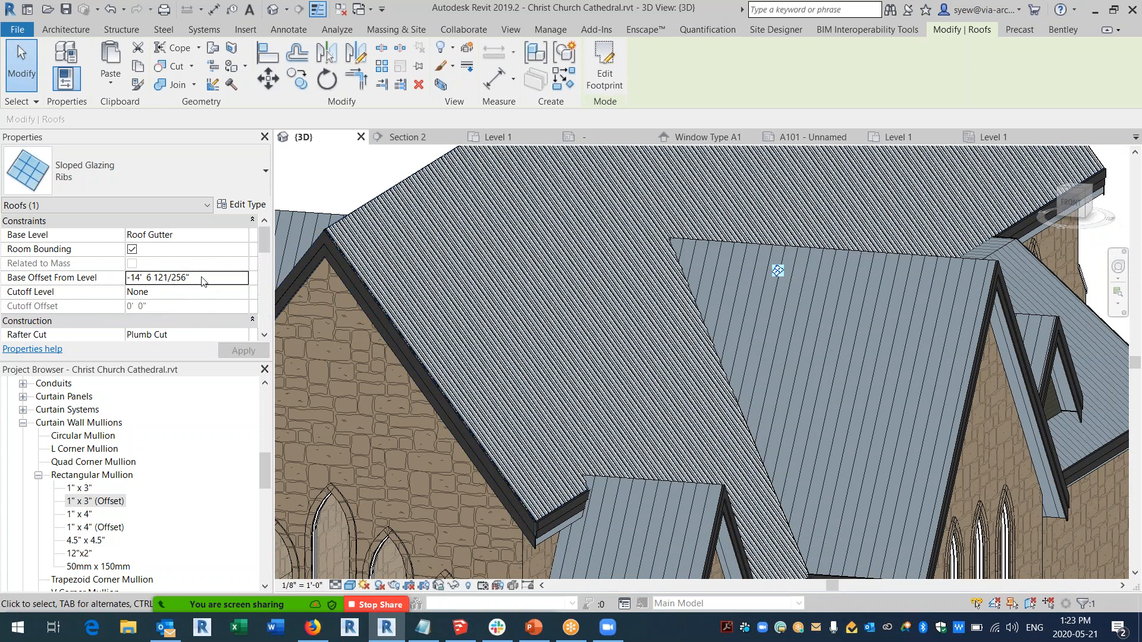
left_click_drag(210, 279, 106, 267)
scroll(777, 268, "up", 5)
scroll(363, 257, "up", 2)
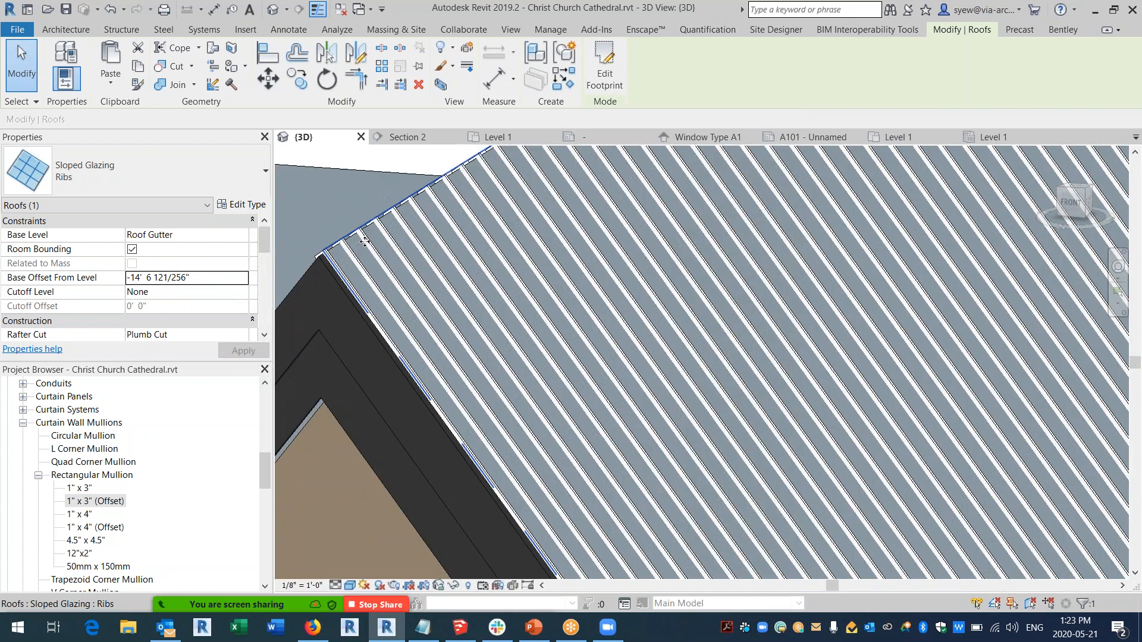
scroll(397, 252, "down", 3)
scroll(397, 252, "down", 4)
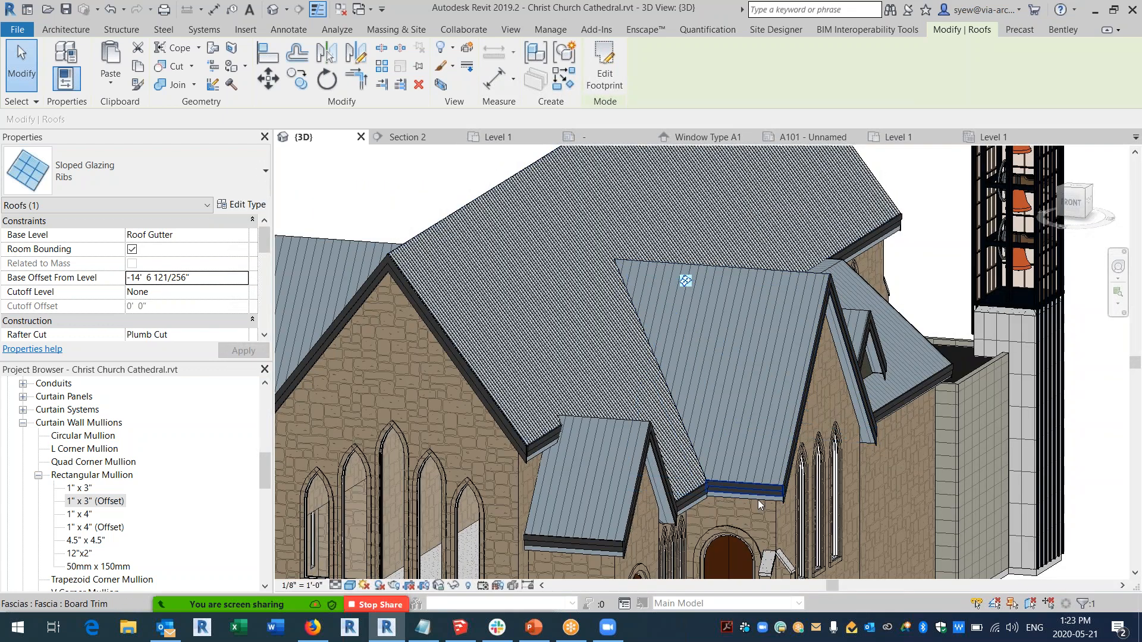
Copy the main Metal Roof 1'-6" roof on the other side, paste it aligned to the same place, and change the copy to Sloped Glazing Ribs.
left_click(623, 520)
middle_click_drag(826, 405, 558, 385, "shift")
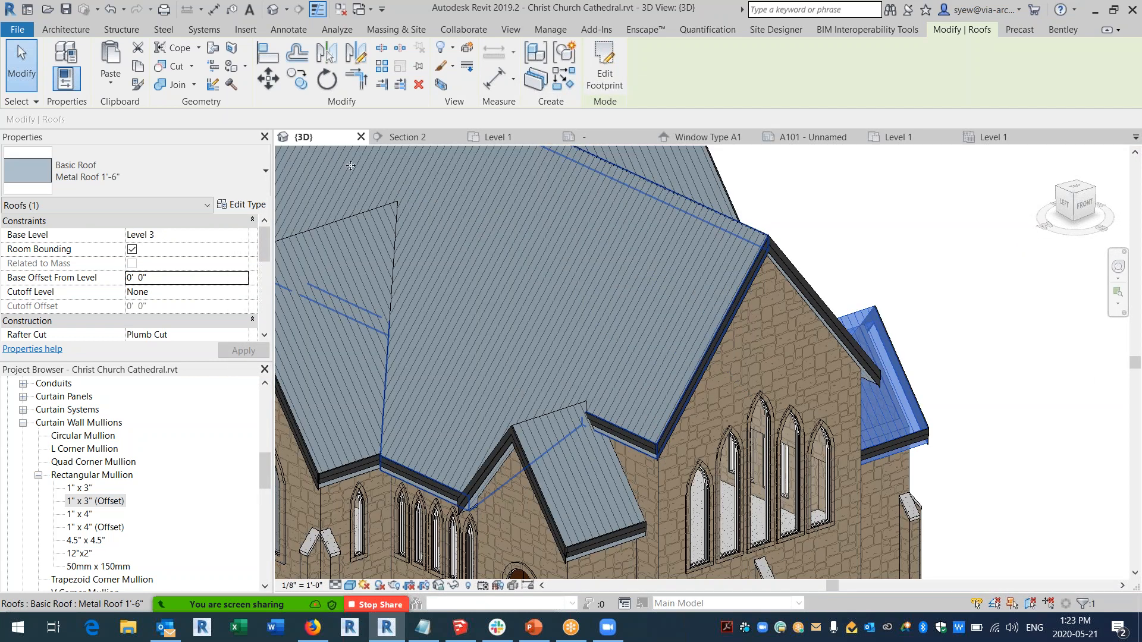
left_click(311, 150)
left_click(138, 66)
left_click(111, 83)
left_click(149, 224)
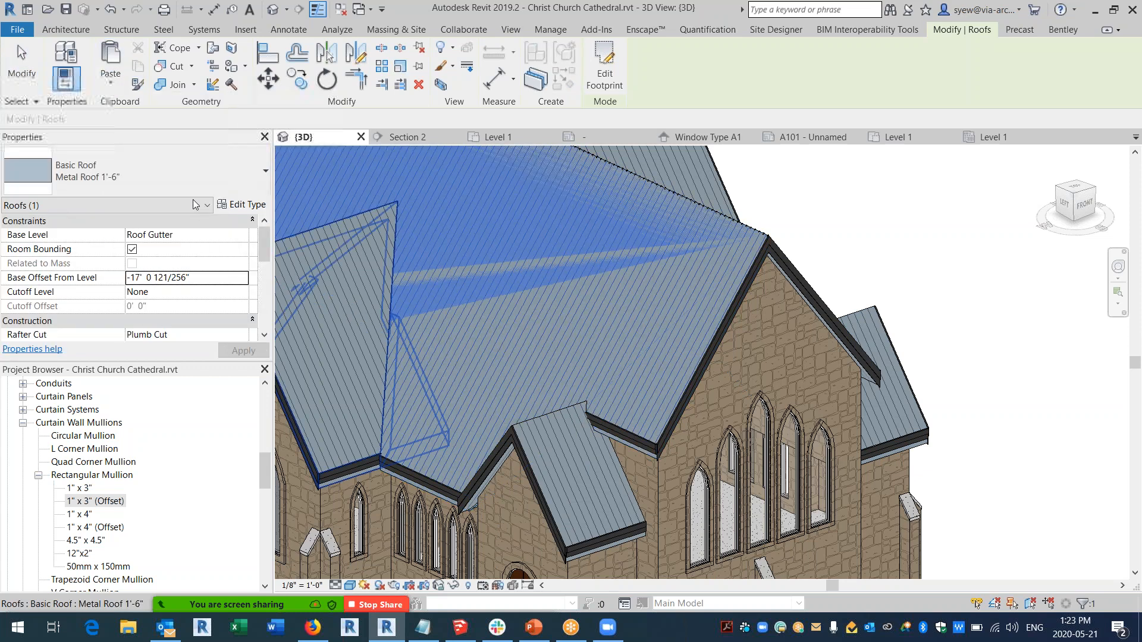
left_click(170, 170)
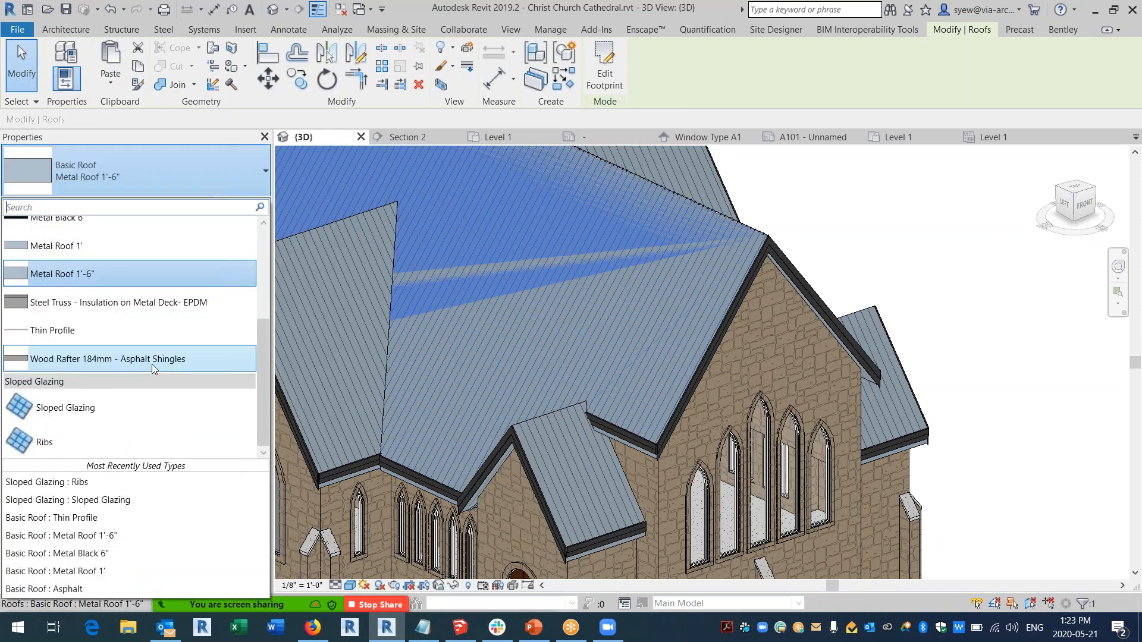
left_click(58, 439)
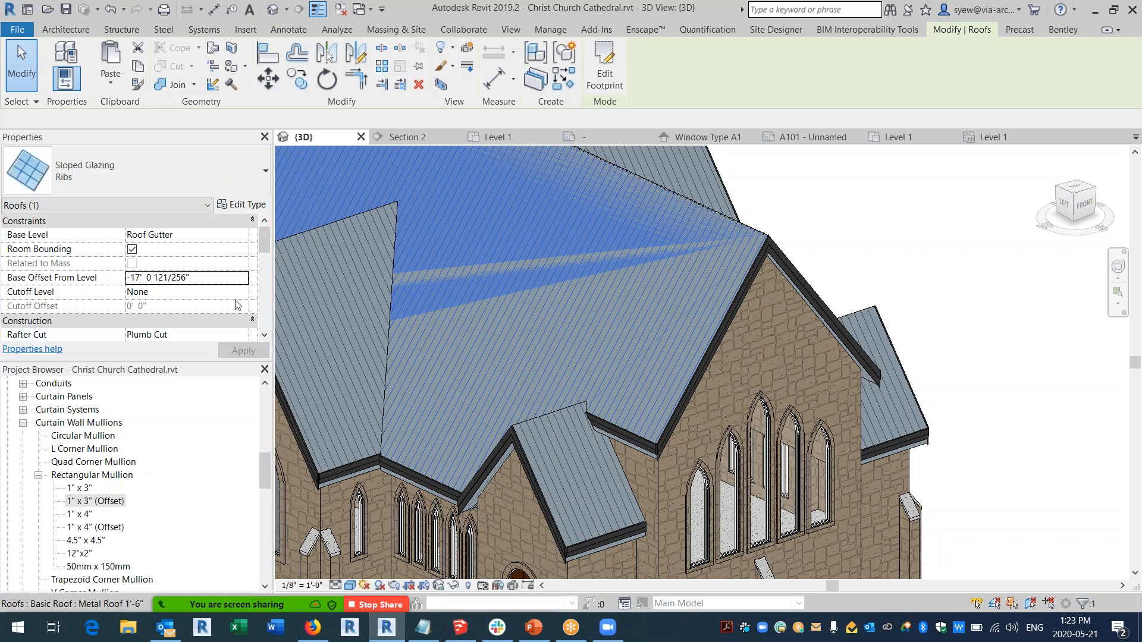
Add 2' to the copied Ribs roof's Base Offset From Level, making it -15' 0 121/256".
type("=")
left_click(220, 281)
type("+2")
key("Return")
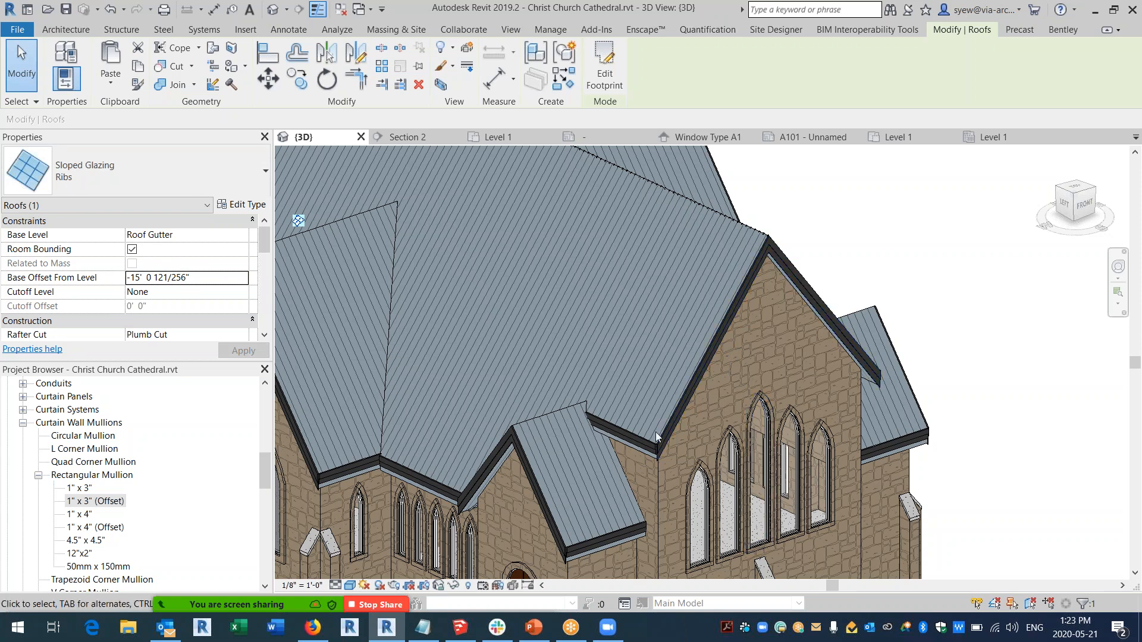
scroll(671, 493, "up", 2)
scroll(634, 347, "down", 2)
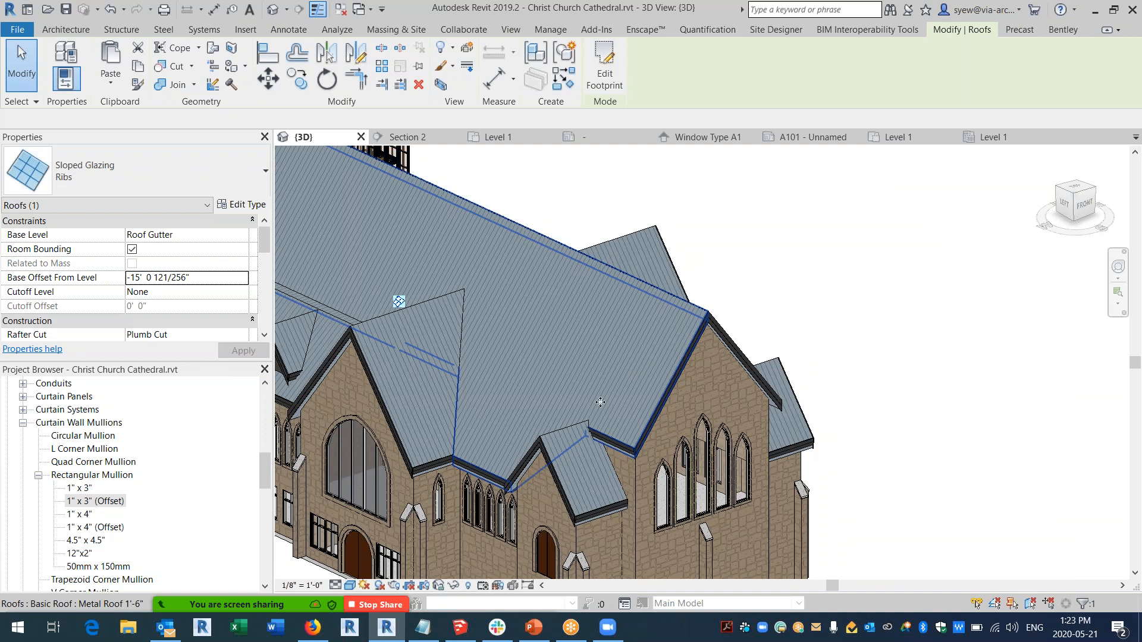
Temporarily hide the main Metal Roof 1'-6" roof in the 3D view to expose the Ribs roof at the ridge.
left_click(560, 410)
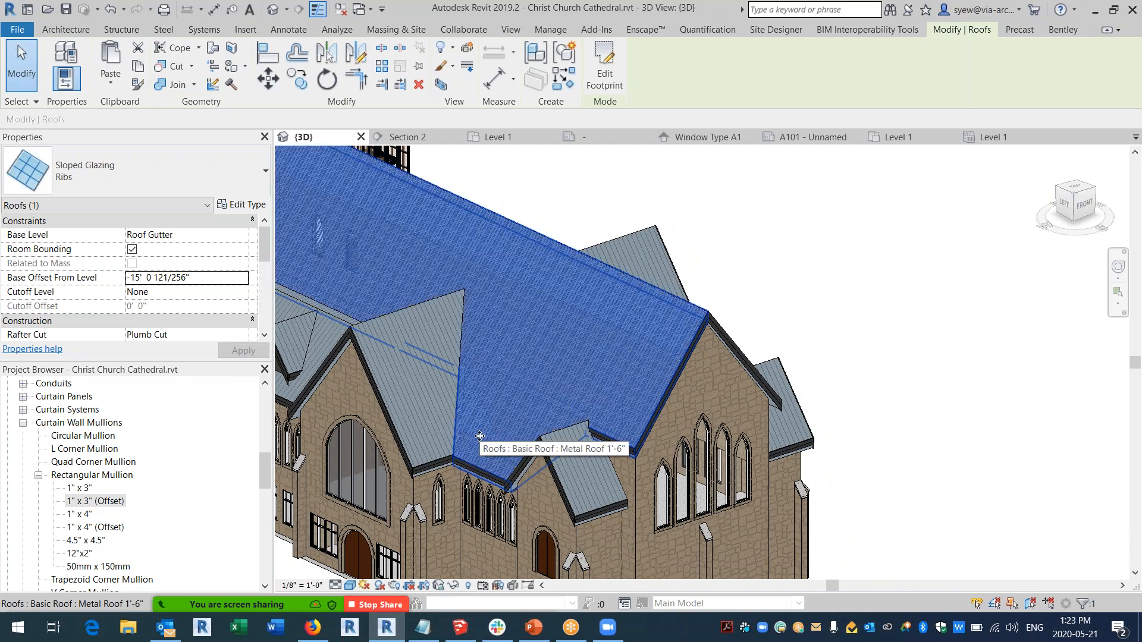
left_click(454, 586)
left_click(467, 551)
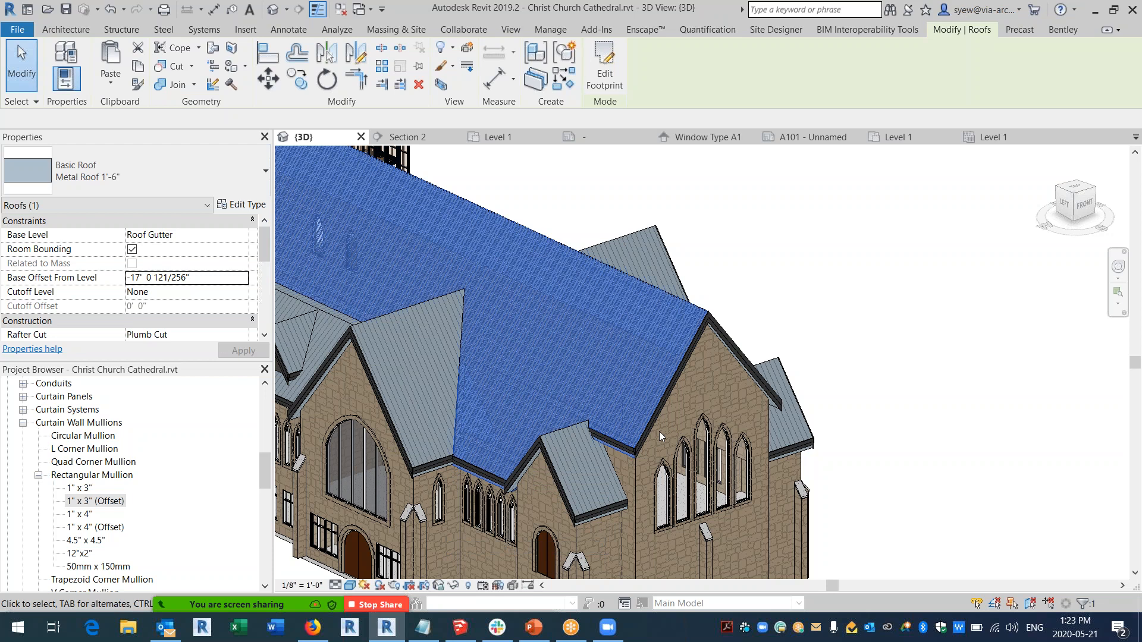
scroll(702, 280, "up", 5)
scroll(702, 277, "up", 3)
Set the Ribs roof's Base Offset From Level to -14' 0 121/256", then subtract 6" to make it -14' 6 121/256".
left_click(756, 392)
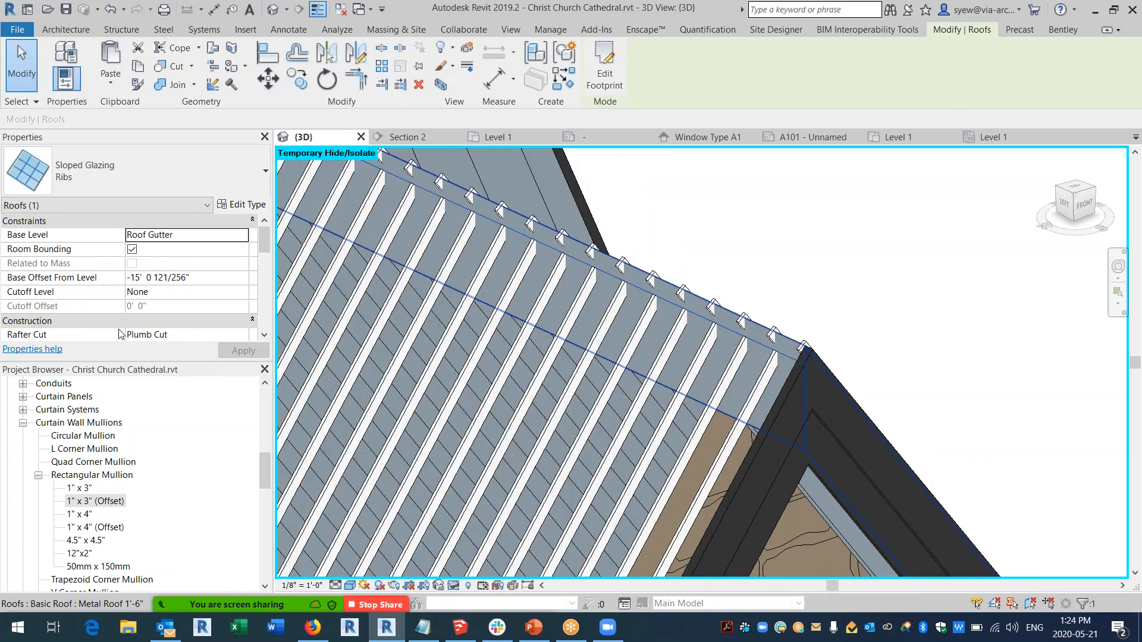
left_click(136, 280)
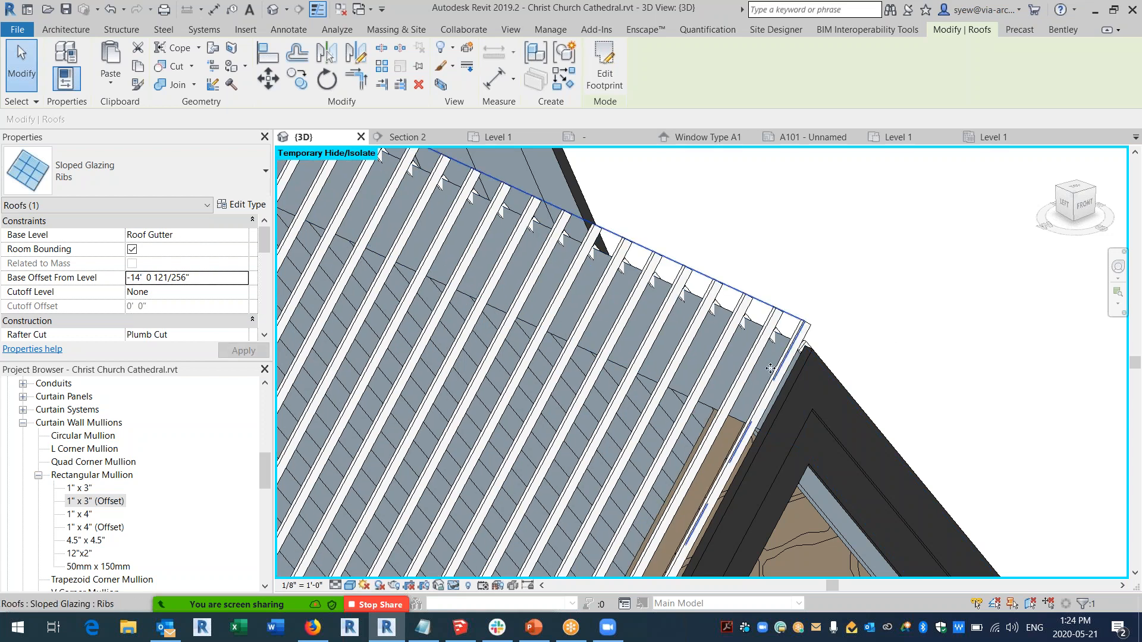
left_click(126, 278)
type("=")
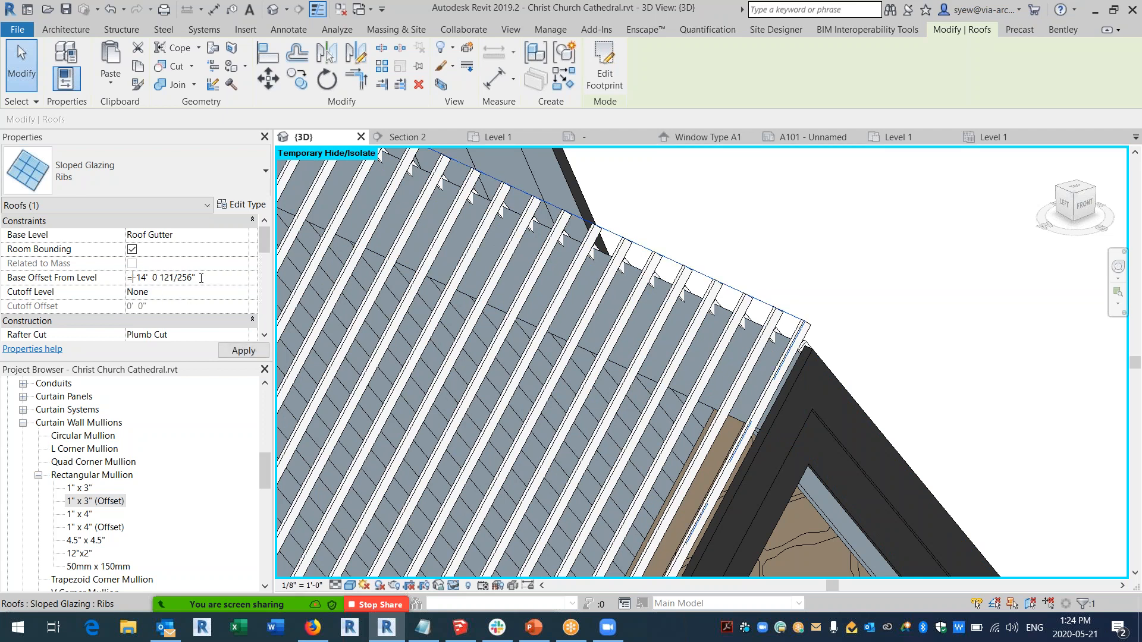
type("-6\"")
key("Return")
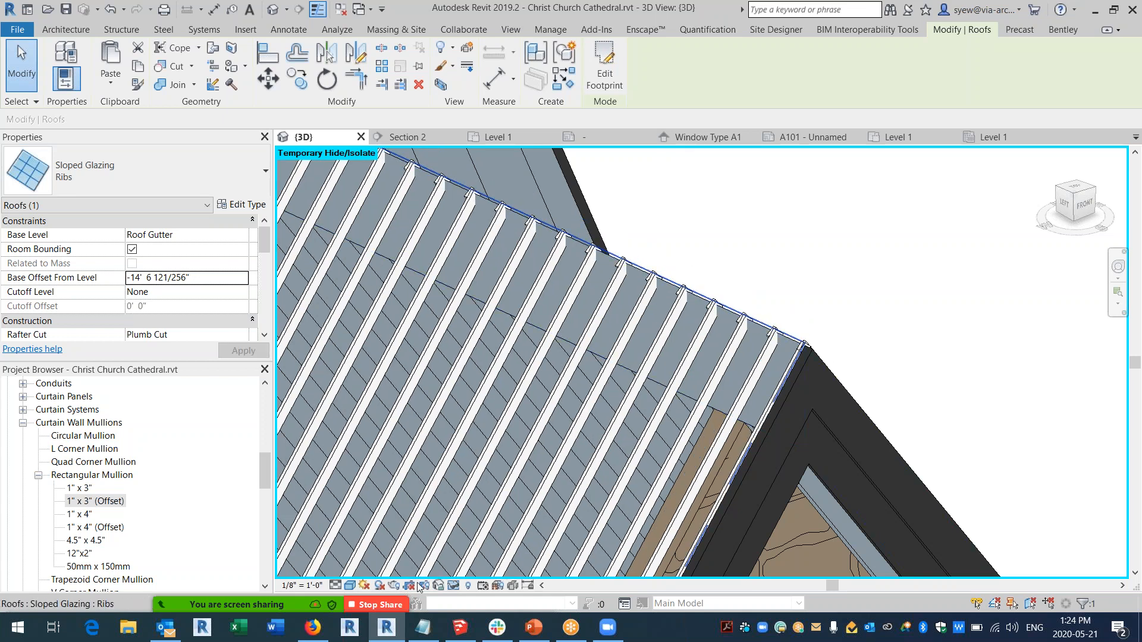
Reset the temporary hide and check the ribbed main roof from several sides of the building.
left_click(455, 586)
left_click(523, 565)
key("Escape")
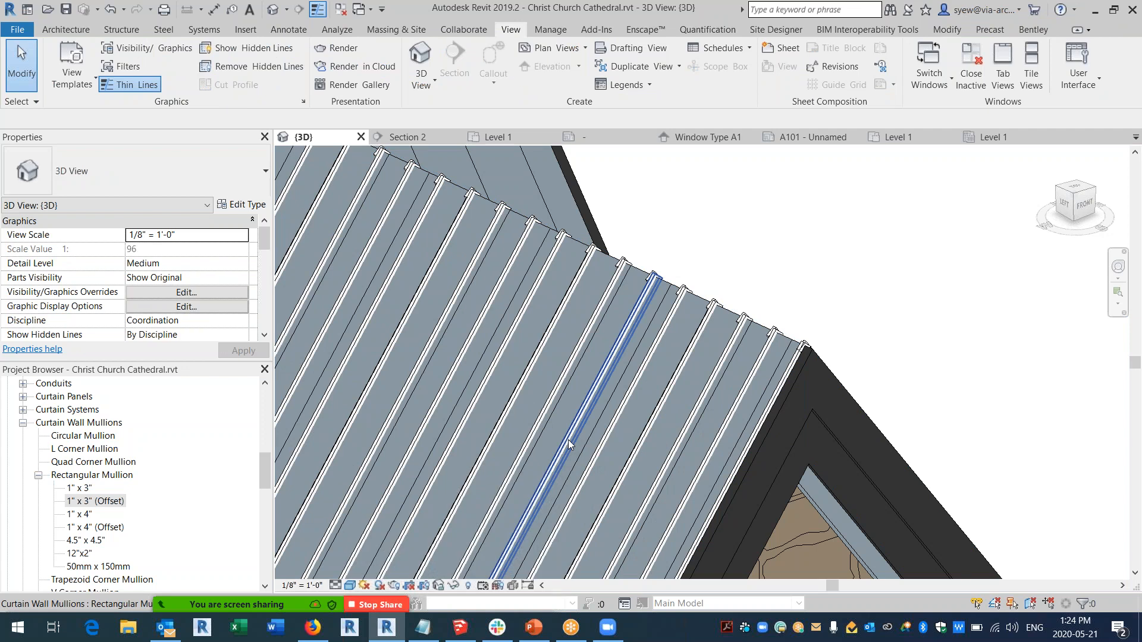
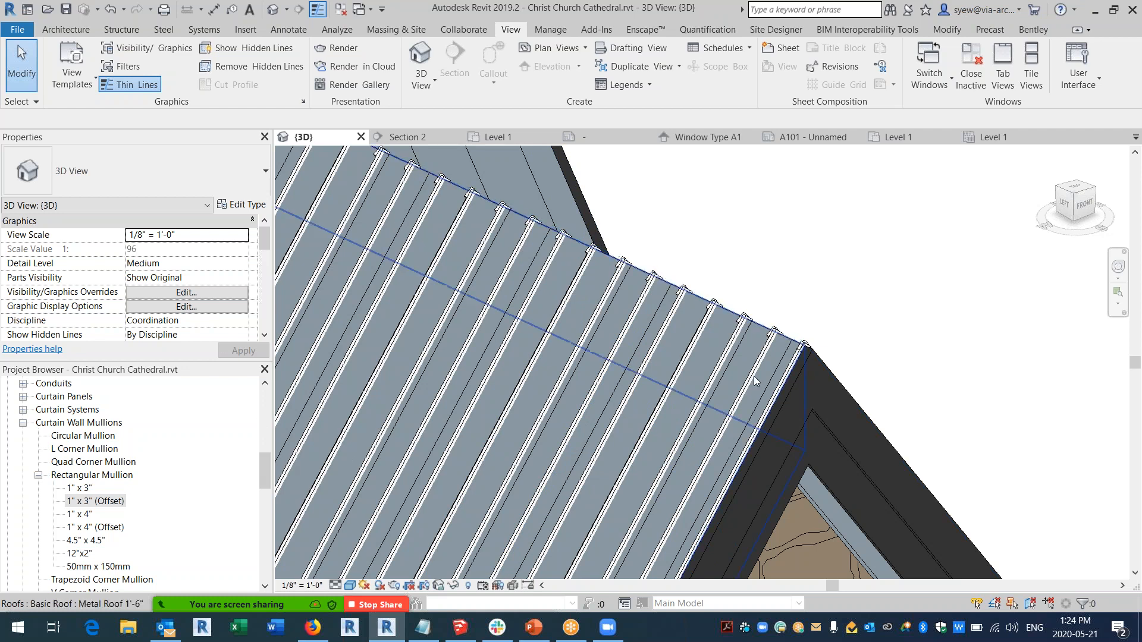
scroll(736, 345, "down", 1)
scroll(736, 345, "down", 8)
middle_click_drag(846, 390, 487, 551, "shift")
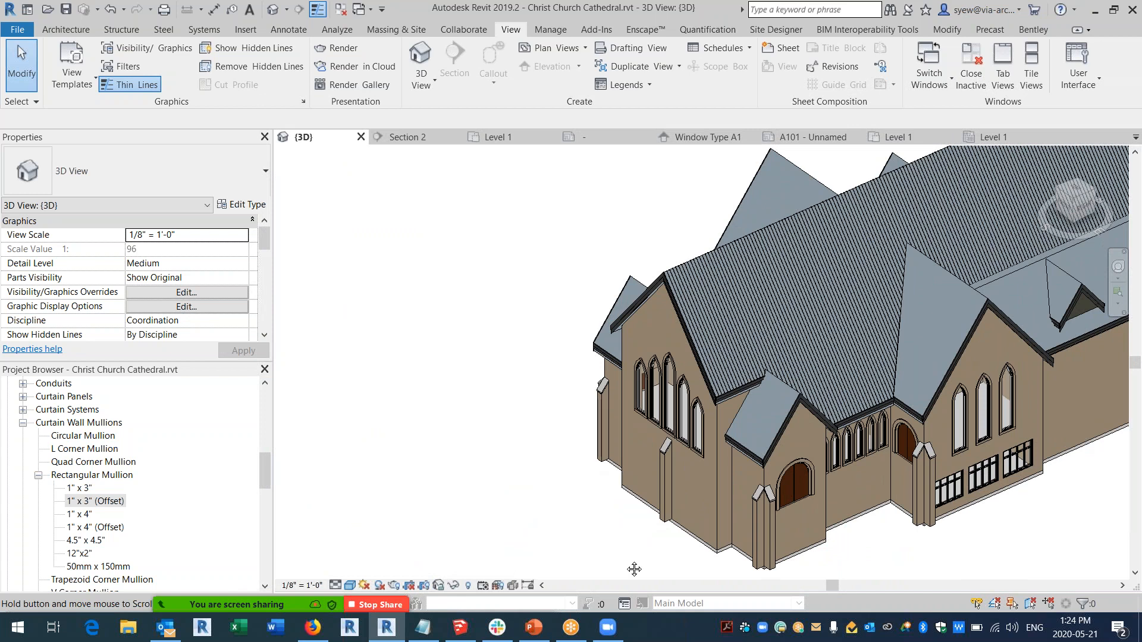
middle_click_drag(827, 486, 735, 486, "shift")
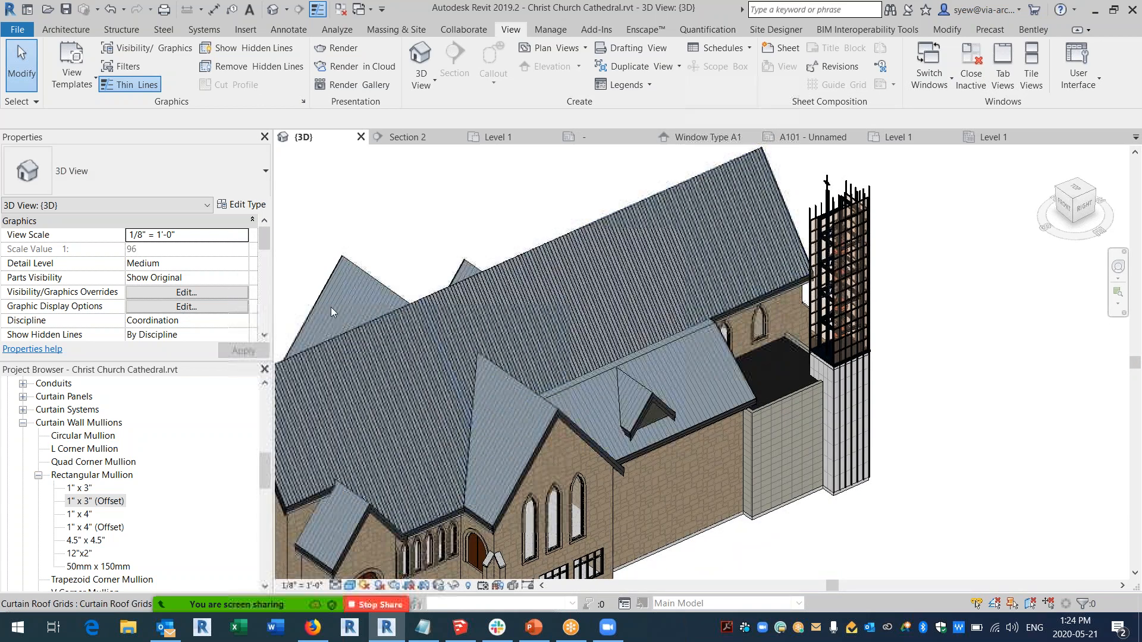
Copy the cross gable's Metal Roof 1'-6" roof, paste it aligned to the same place, and change the copy to Sloped Glazing Ribs.
left_click(621, 414)
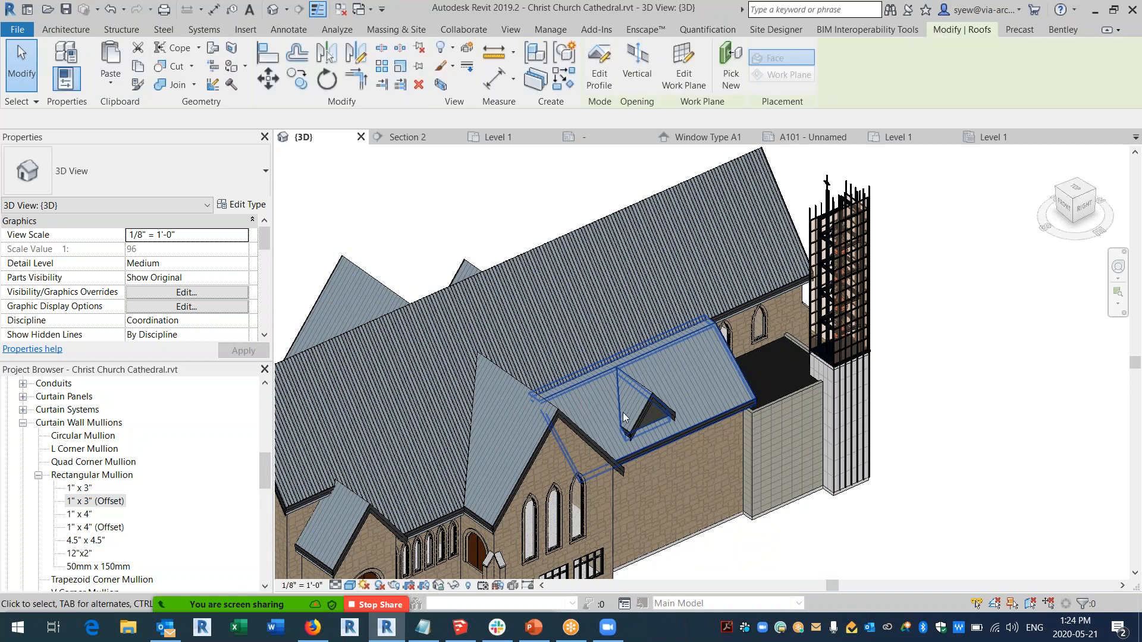
scroll(624, 417, "up", 2)
scroll(419, 448, "up", 1)
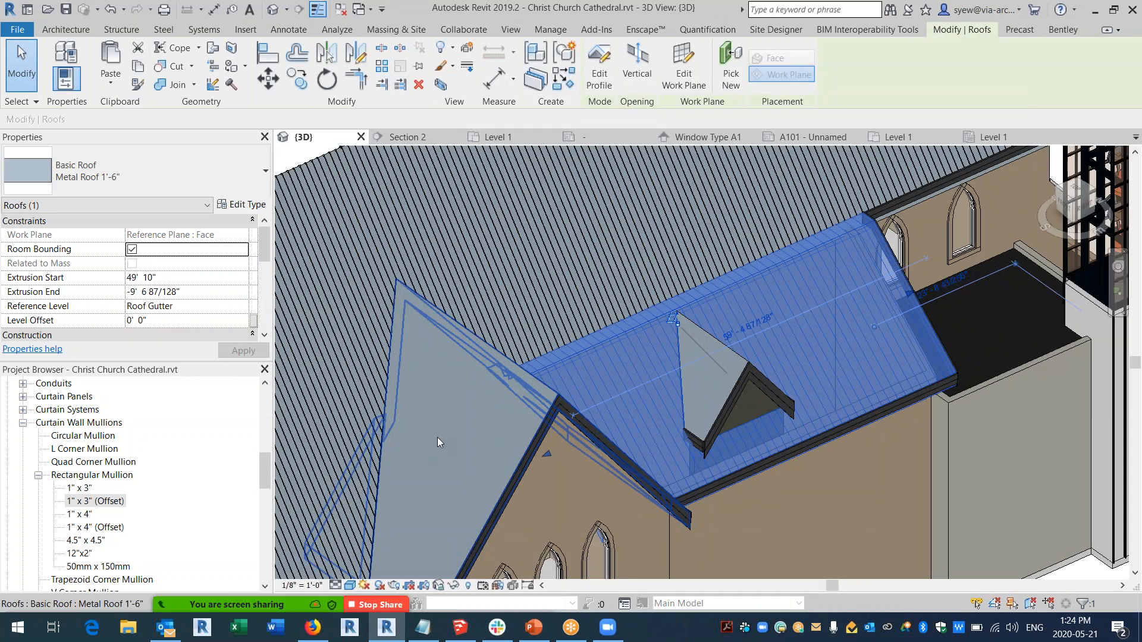
left_click(438, 437)
middle_click_drag(635, 397, 779, 338)
middle_click_drag(779, 337, 521, 361, "shift")
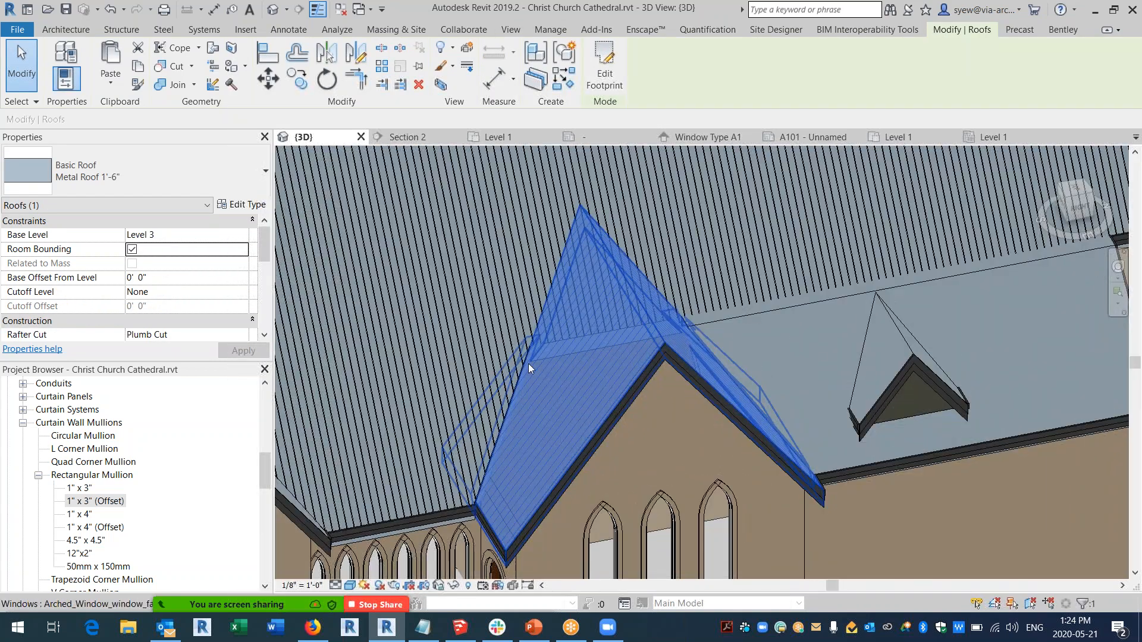
left_click(143, 172)
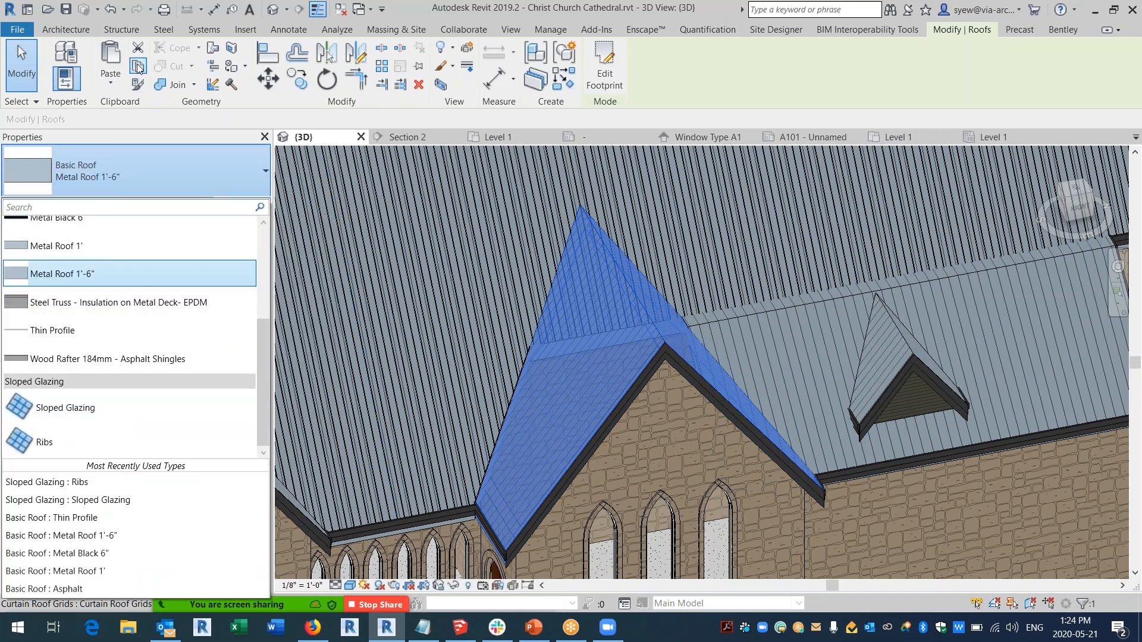
left_click(133, 63)
left_click(110, 79)
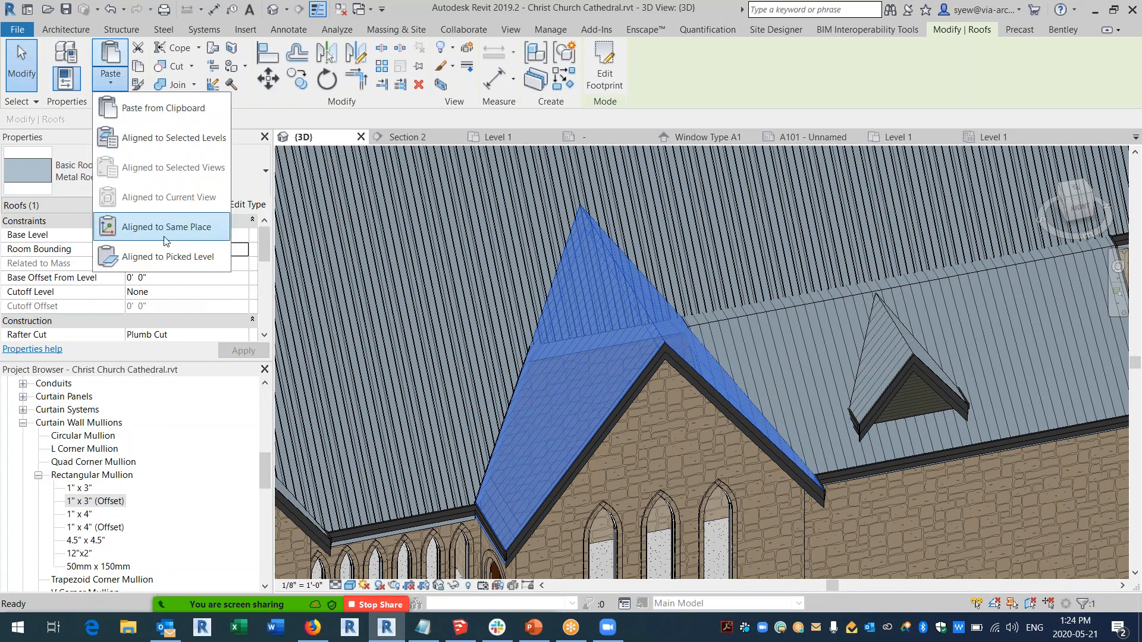
left_click(166, 227)
left_click(112, 178)
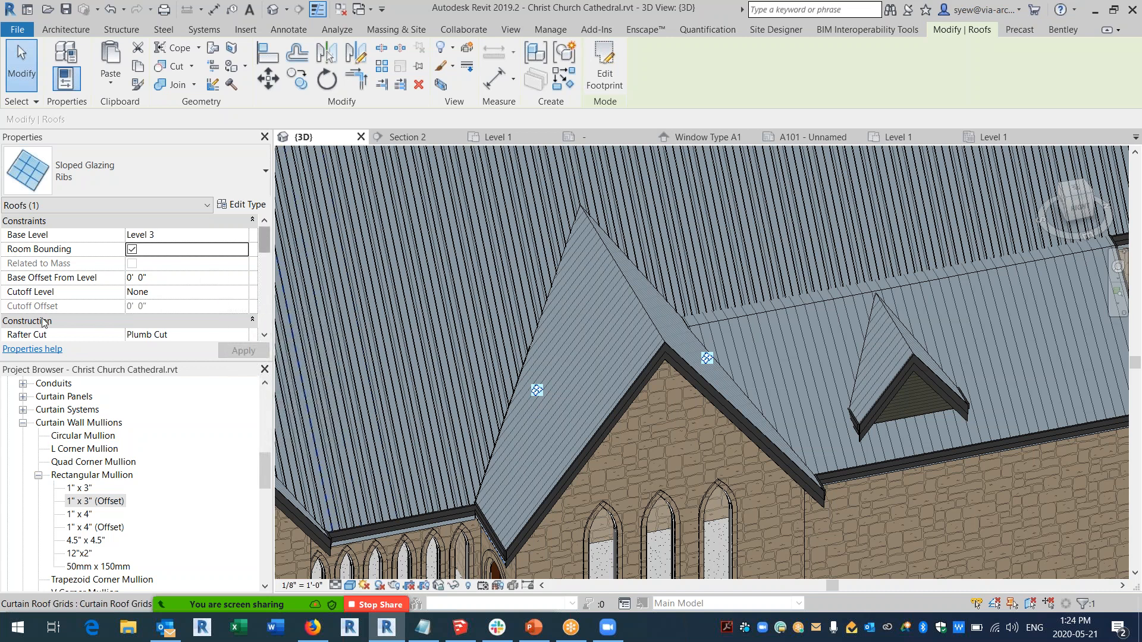
Try Base Offset From Level values of 1' 6" and 2' 0" on the cross gable's Ribs roof.
left_click(128, 279)
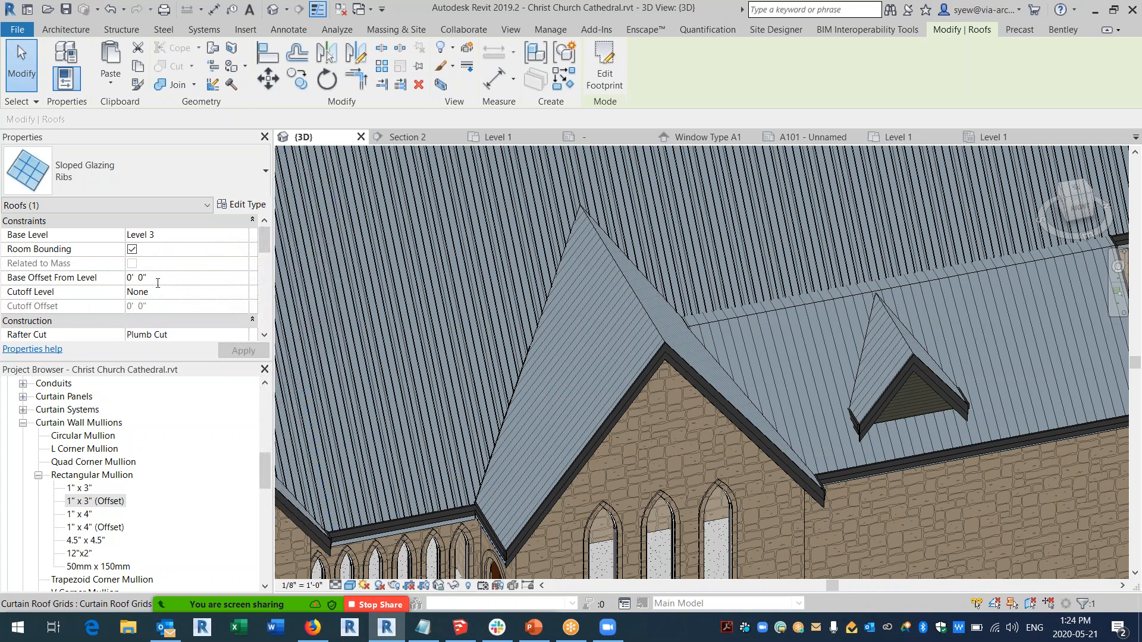
type("=")
key("shift+End")
type("1.5")
key("Return")
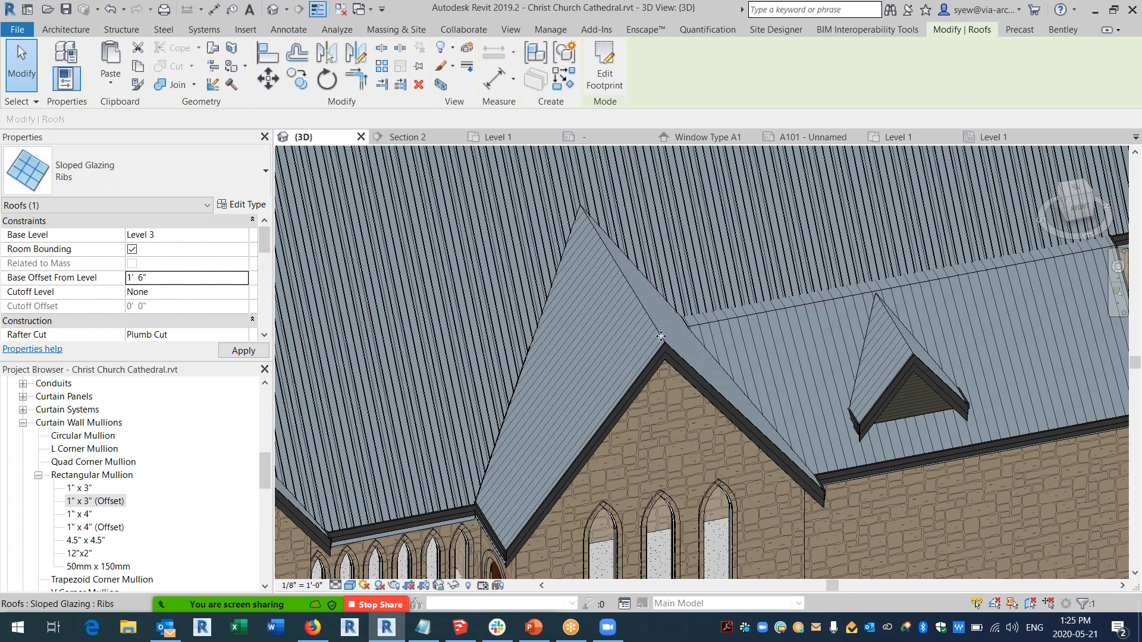
left_click(174, 290)
left_click(173, 280)
type("2")
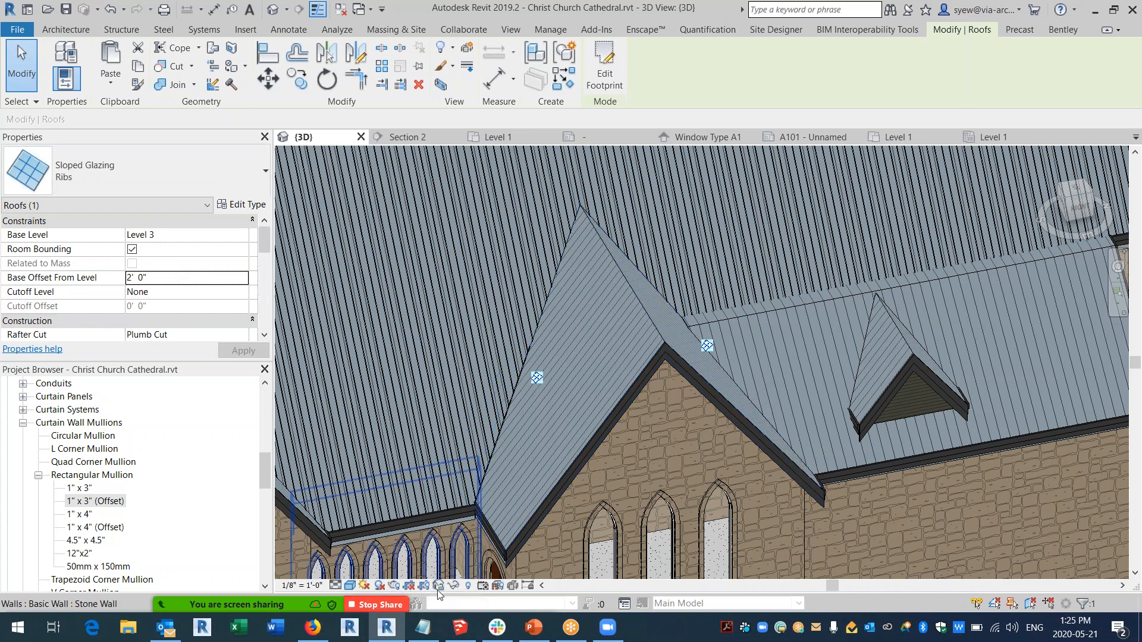
Set the cross gable Ribs roof's Base Offset From Level to 2' 7" and check its ribs against the metal roof.
left_click(181, 277)
type("2 7")
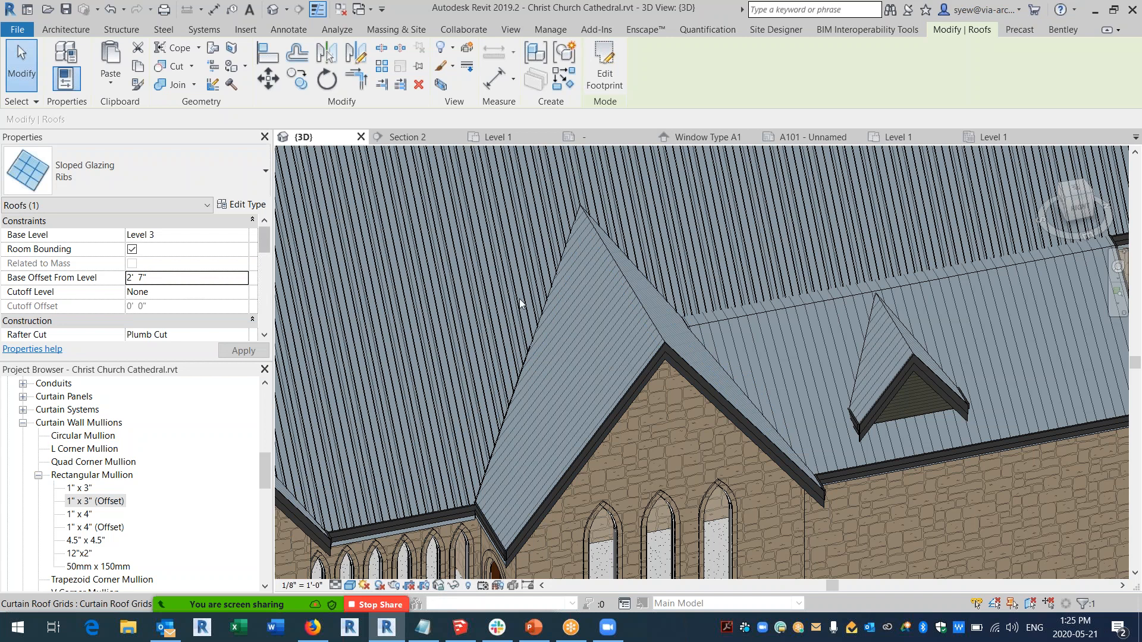
mouse_move(702, 339)
middle_mouse_down("shift")
mouse_move(706, 438)
mouse_move(756, 376)
mouse_move(886, 387)
mouse_move(698, 333)
middle_mouse_up("shift")
scroll(613, 394, "up", 5)
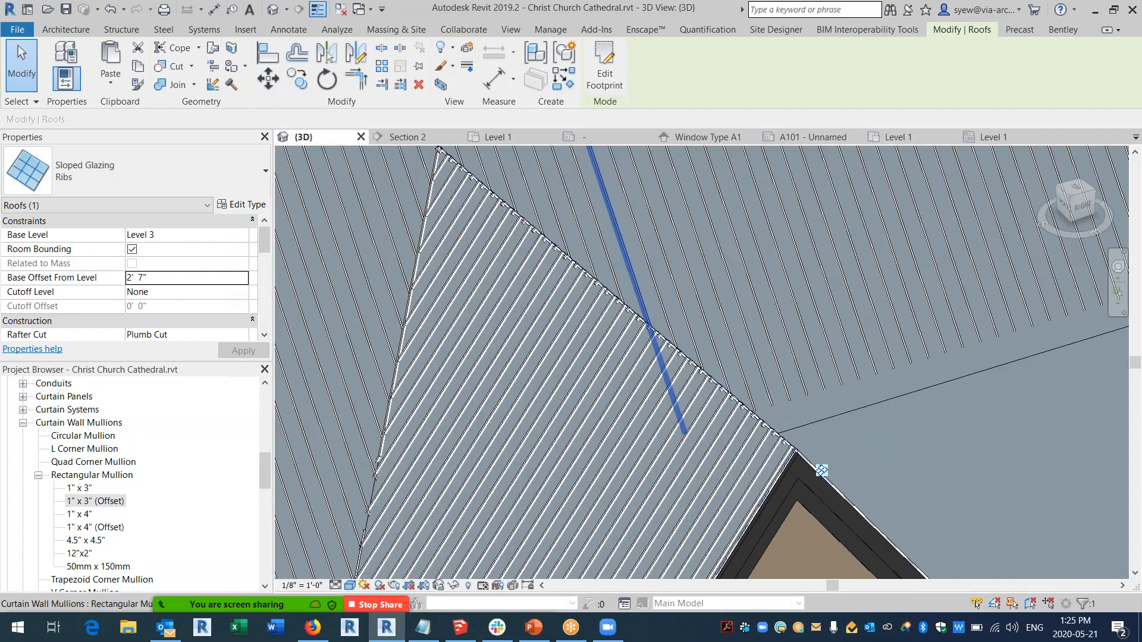
middle_click_drag(612, 393, 690, 316, "shift")
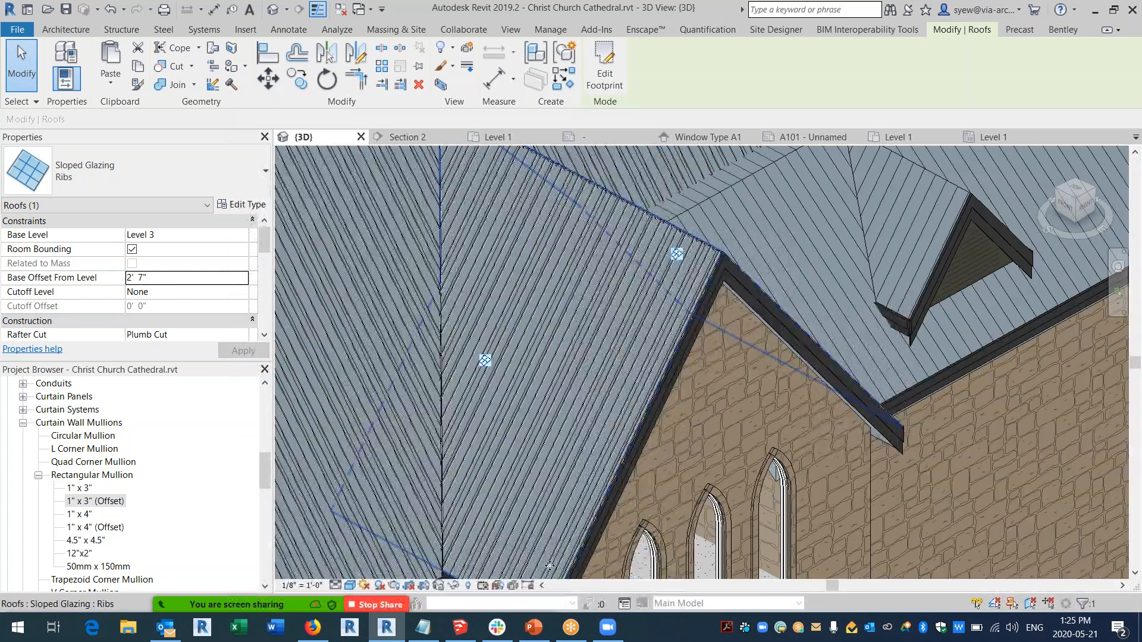
mouse_move(601, 620)
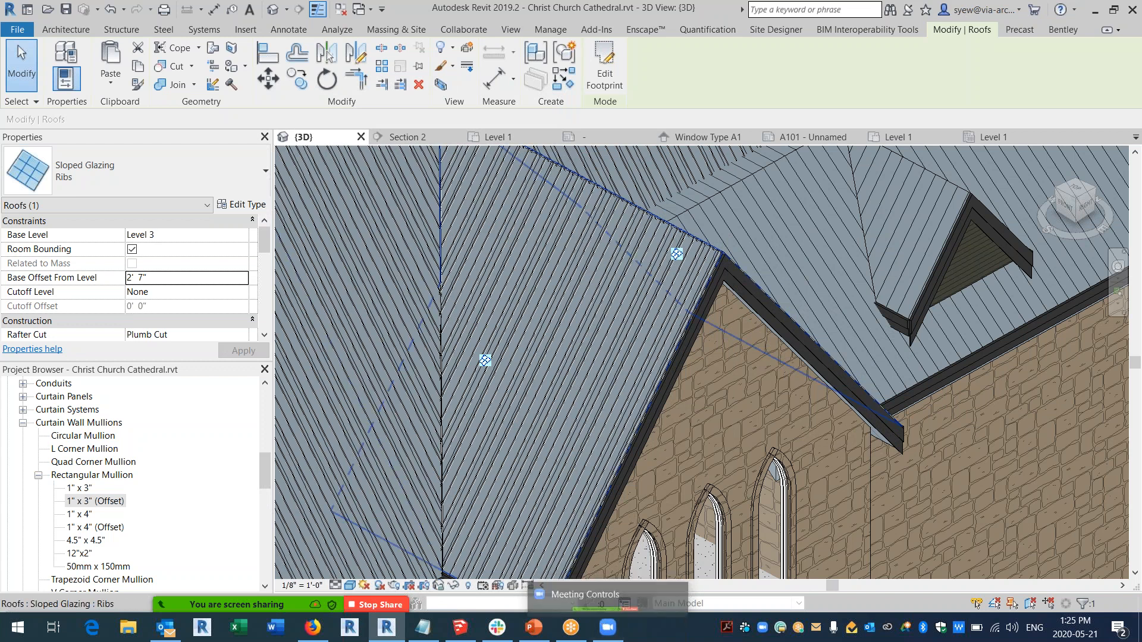
left_click(48, 10)
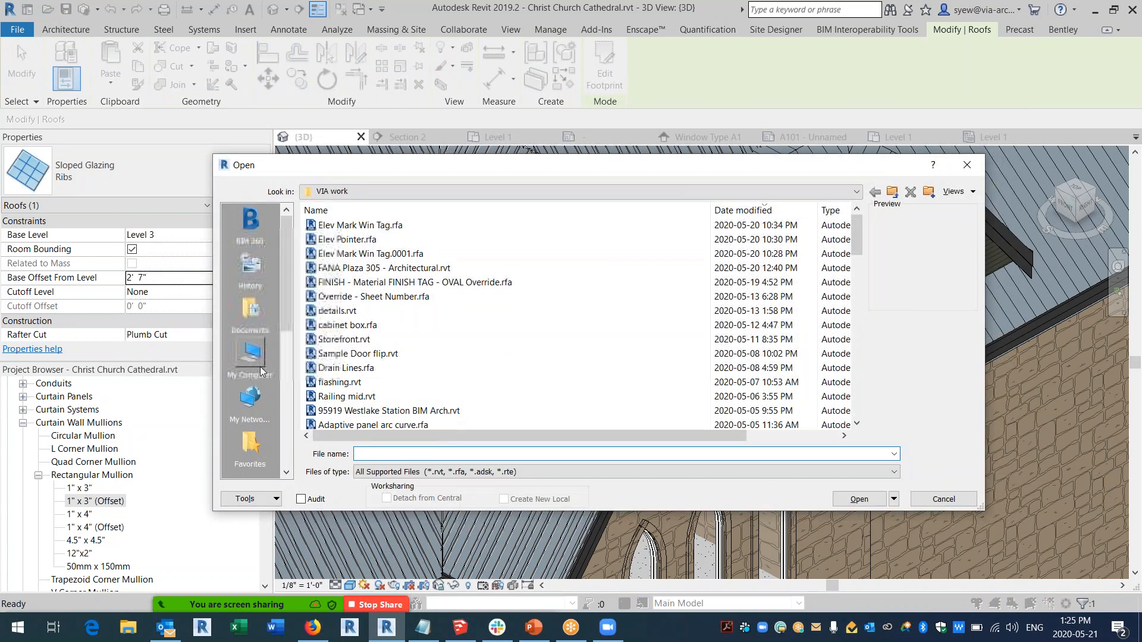
left_click_drag(284, 324, 280, 345)
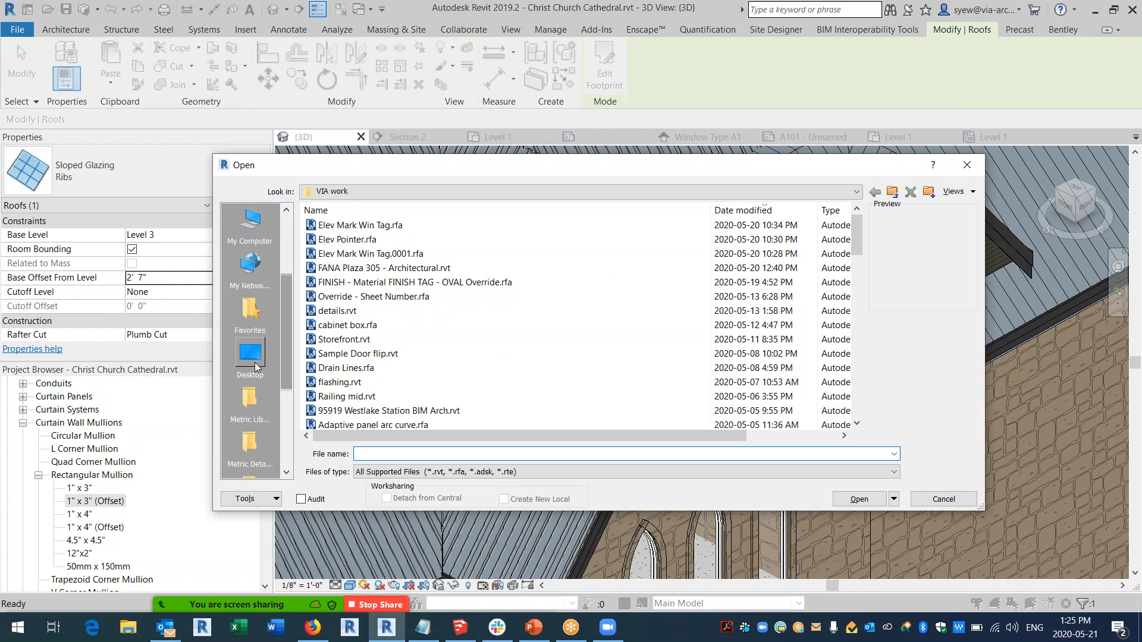
left_click(254, 362)
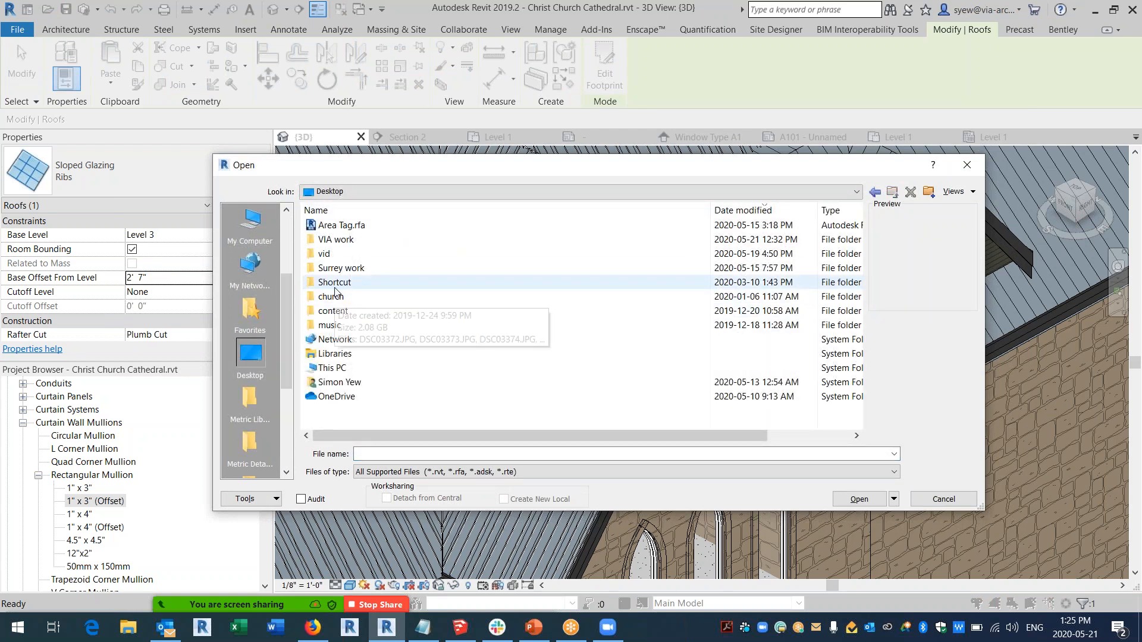
left_click(348, 270)
double_click(348, 271)
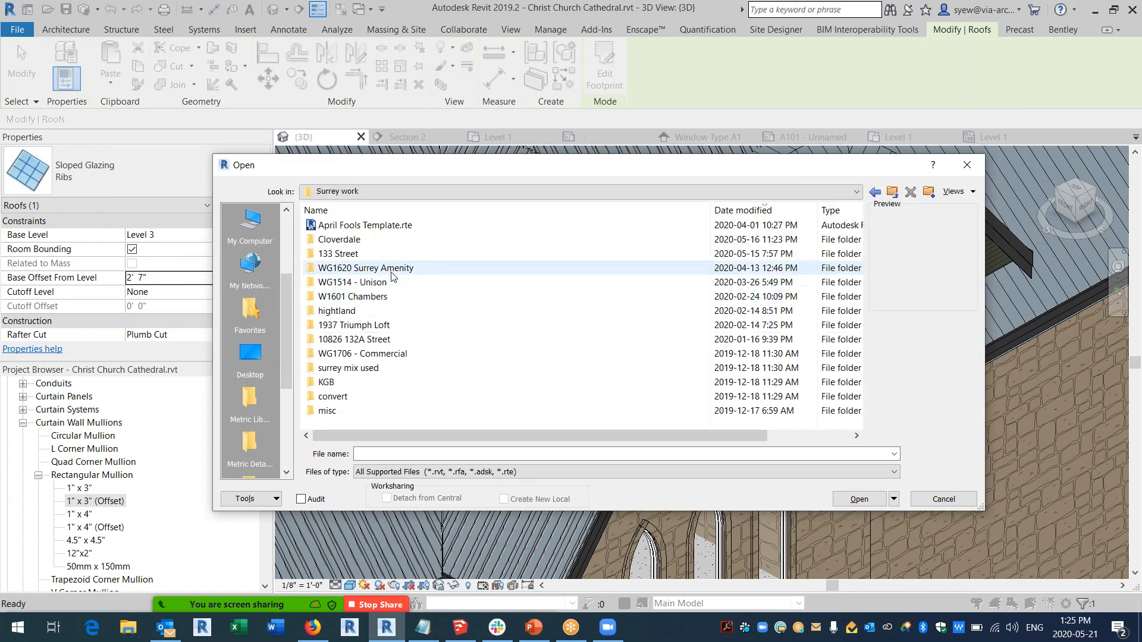
double_click(372, 344)
left_click(381, 224)
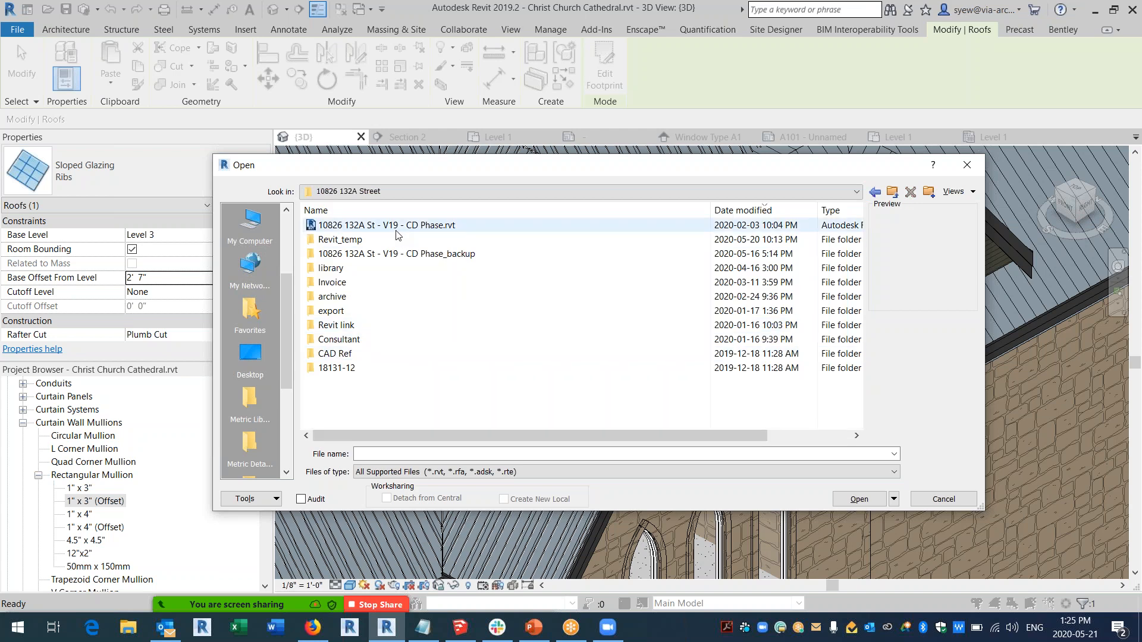
left_click(875, 498)
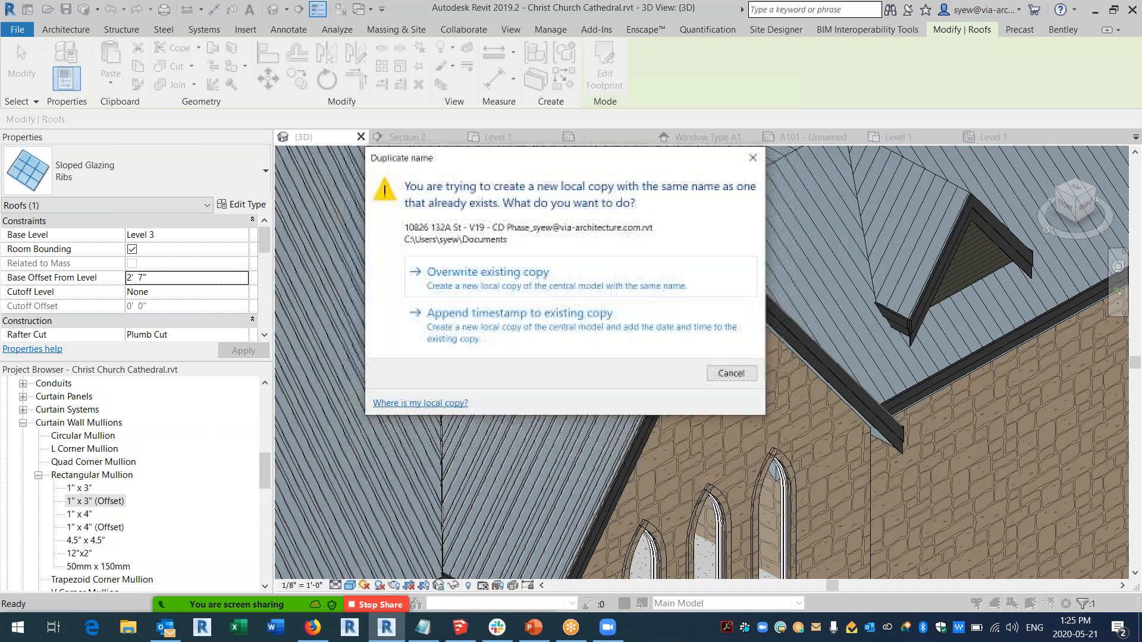
left_click(667, 280)
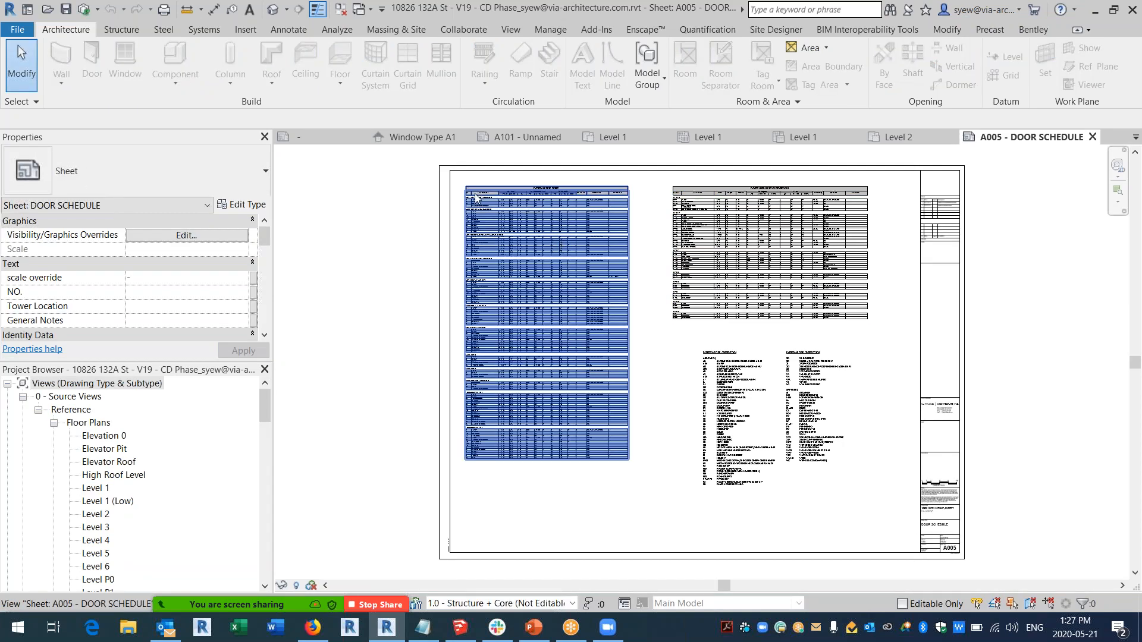
Open the suites door schedule for editing from its placed table on sheet A005 - DOOR SCHEDULE.
scroll(504, 191, "up", 3)
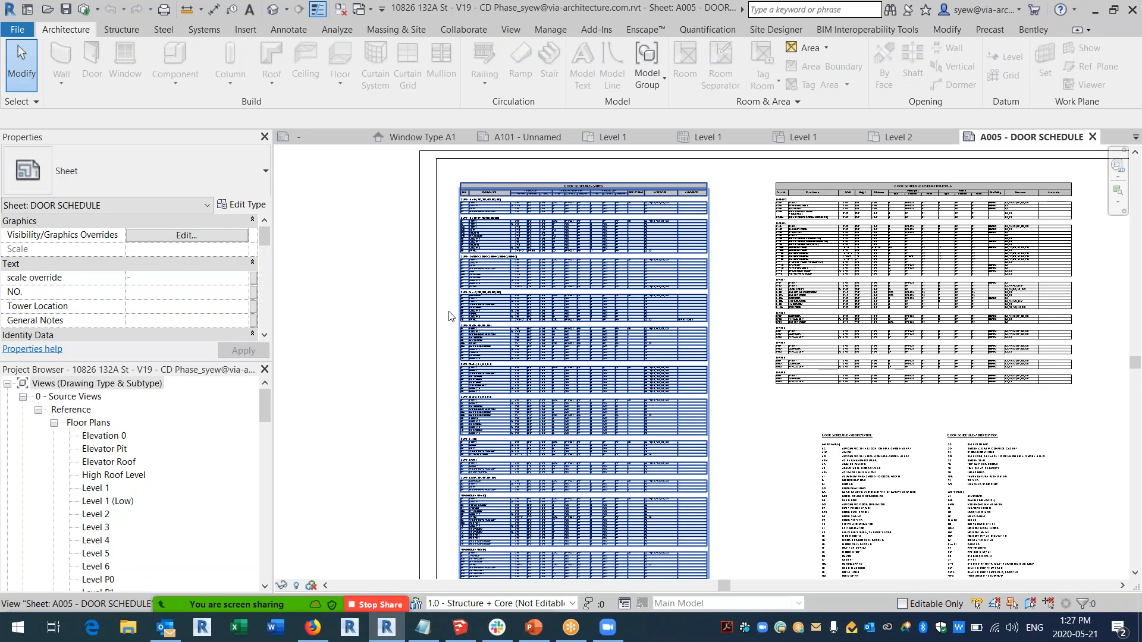
left_click(513, 244)
right_click(512, 243)
left_click(554, 302)
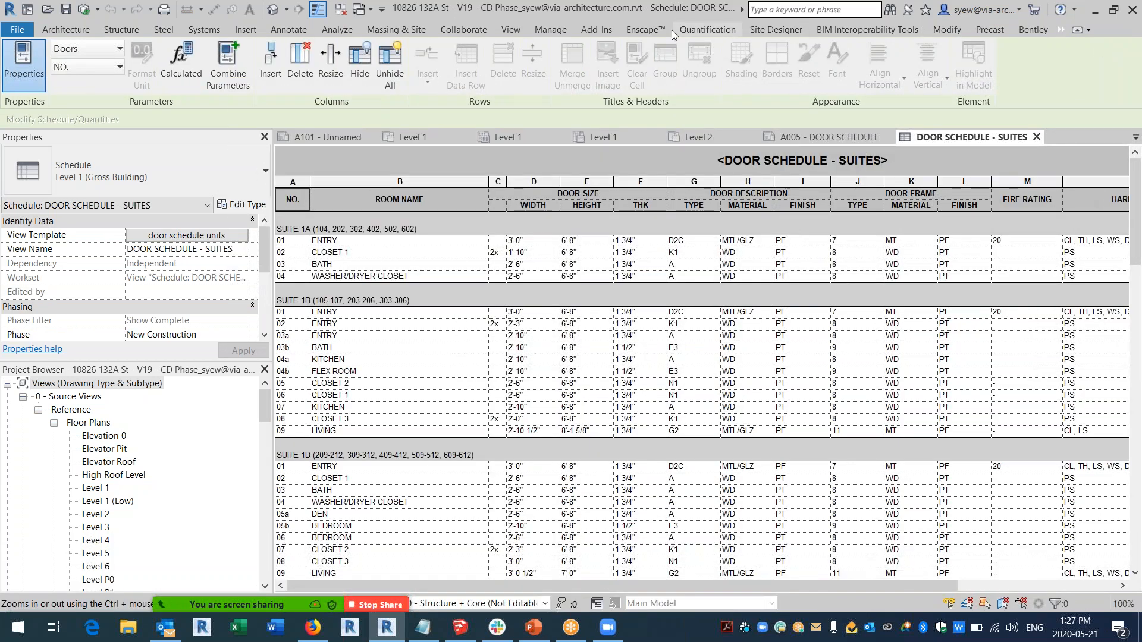
Close all views except DOOR SCHEDULE - SUITES, discarding the changes to Christ Church Cathedral.rvt.
left_click(343, 12)
scroll(594, 362, "down", 10)
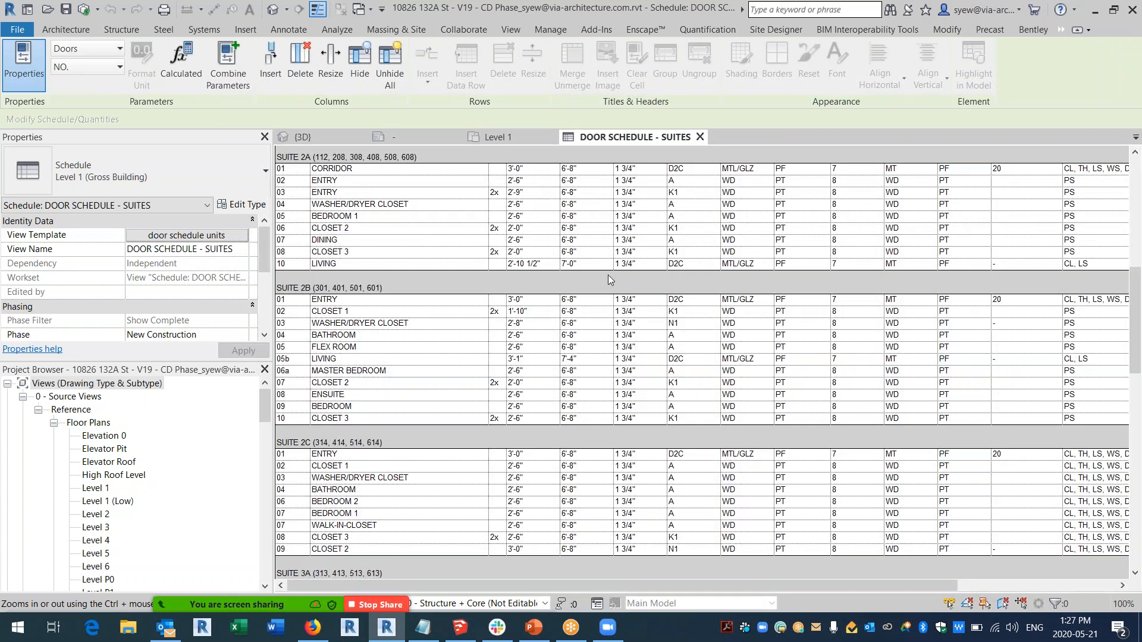
left_click(552, 136)
left_click(610, 319)
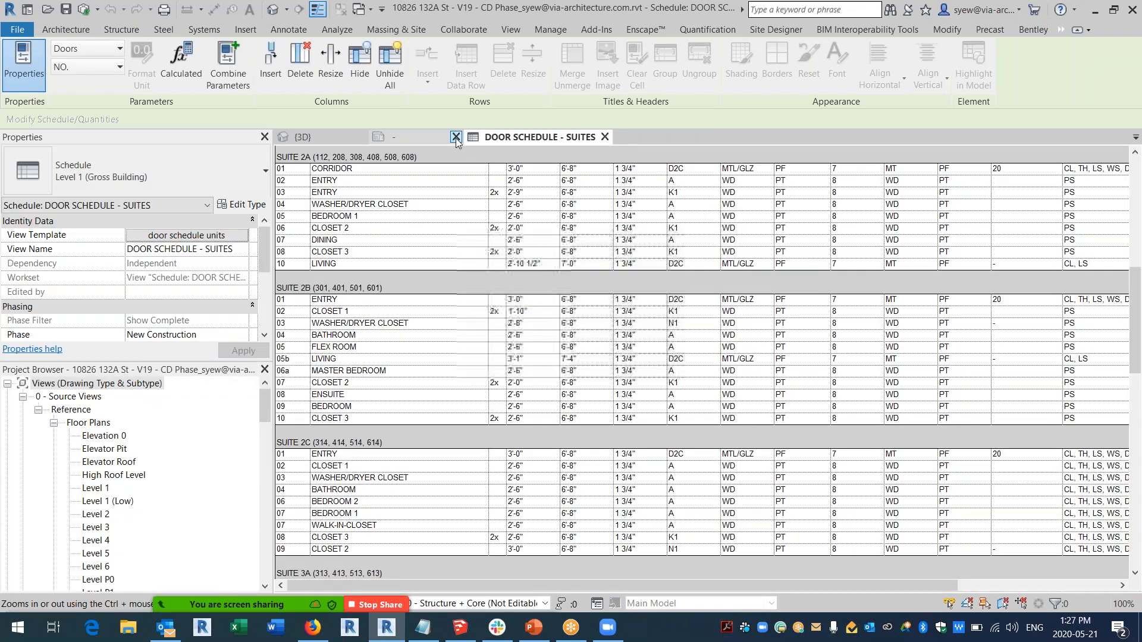
left_click(455, 137)
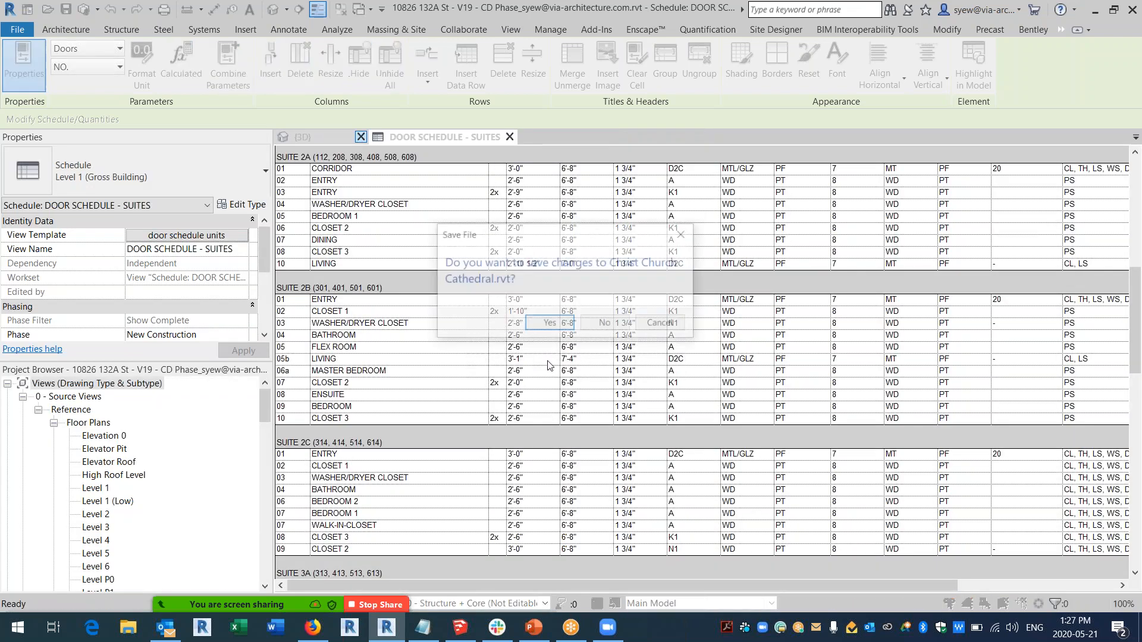
left_click(605, 326)
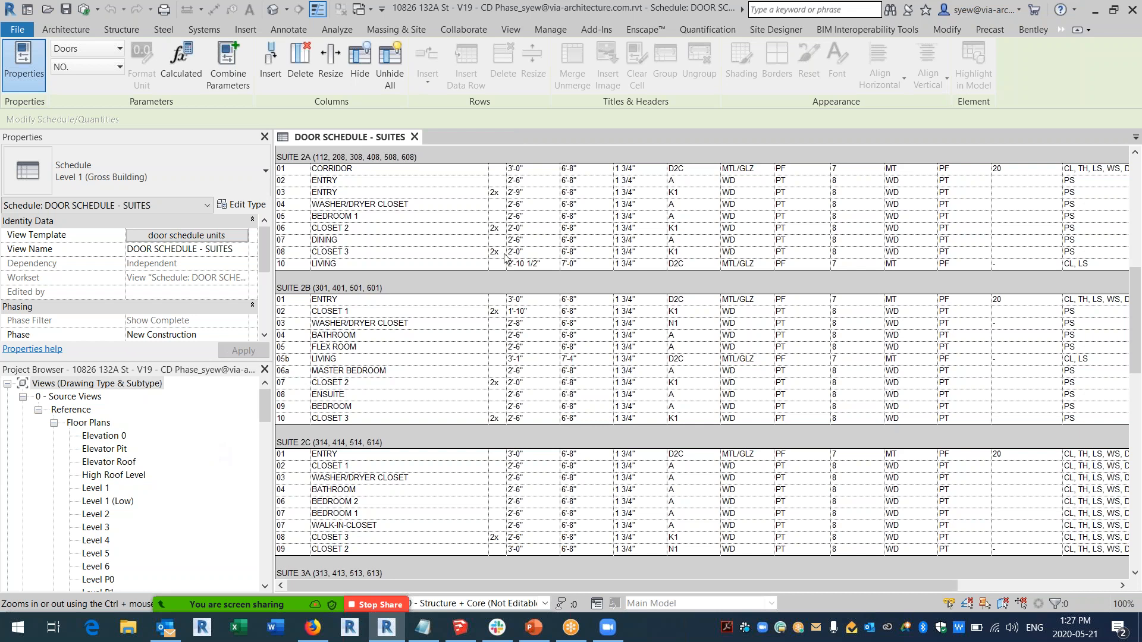
Duplicate the DOOR SCHEDULE - SUITES schedule in the Project Browser.
scroll(532, 210, "up", 4)
scroll(532, 210, "up", 9)
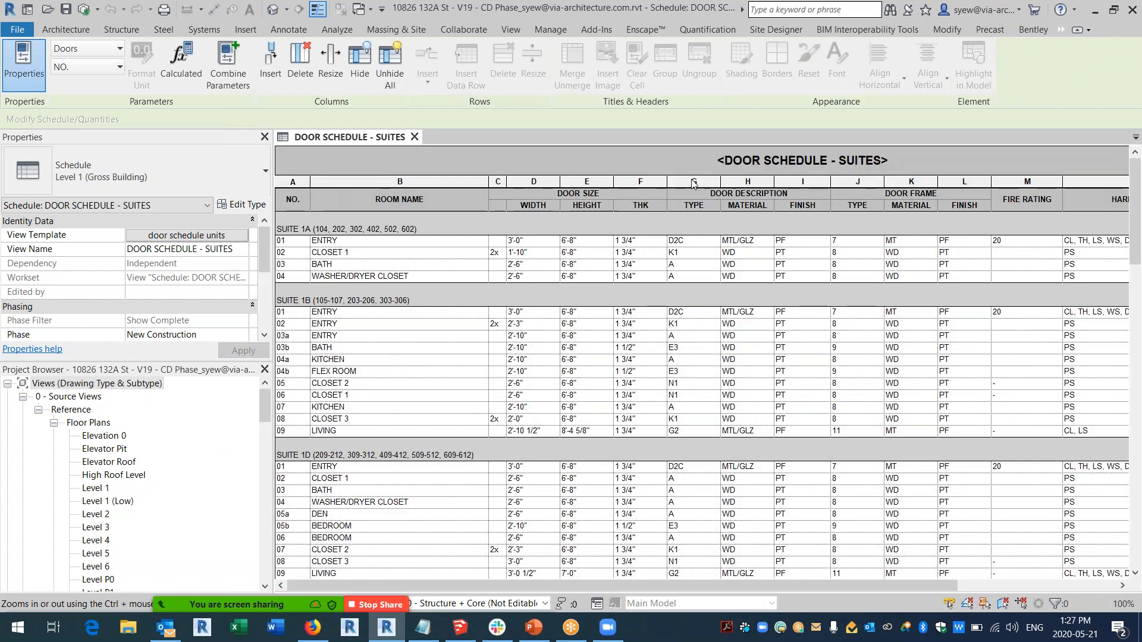
left_click_drag(267, 409, 262, 507)
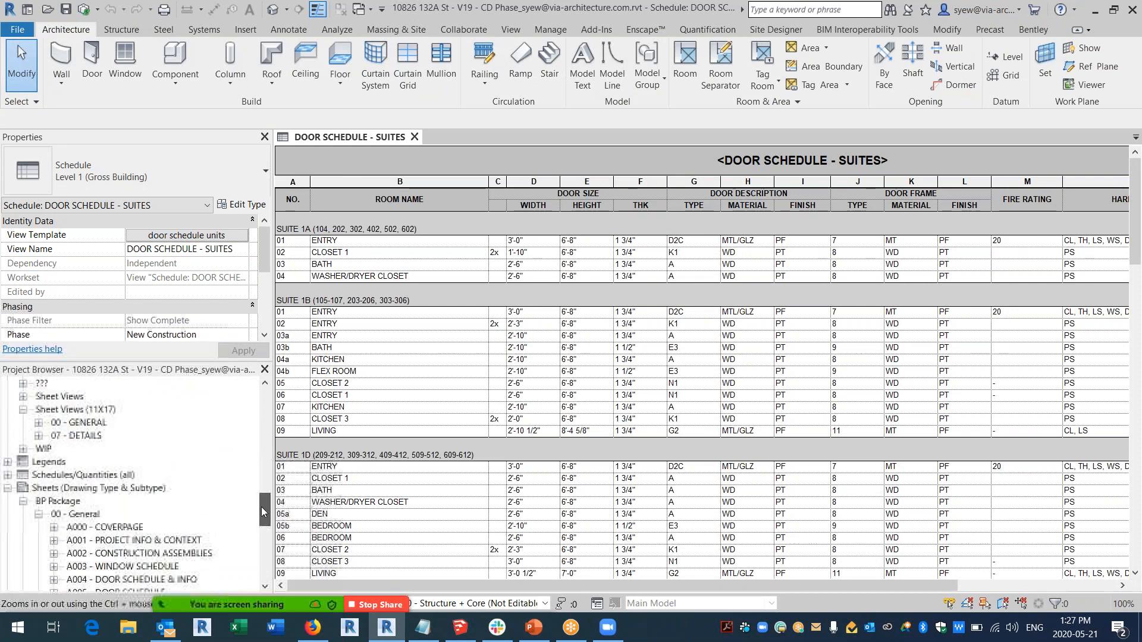
left_click(8, 476)
left_click(126, 489)
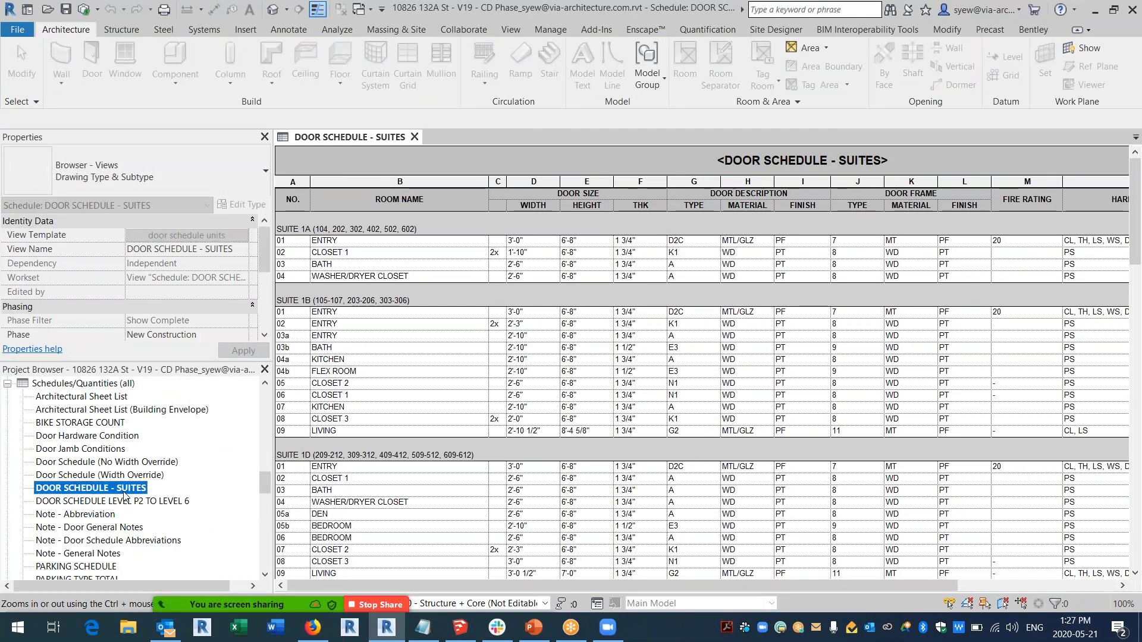
right_click(127, 488)
mouse_move(203, 301)
left_click(367, 300)
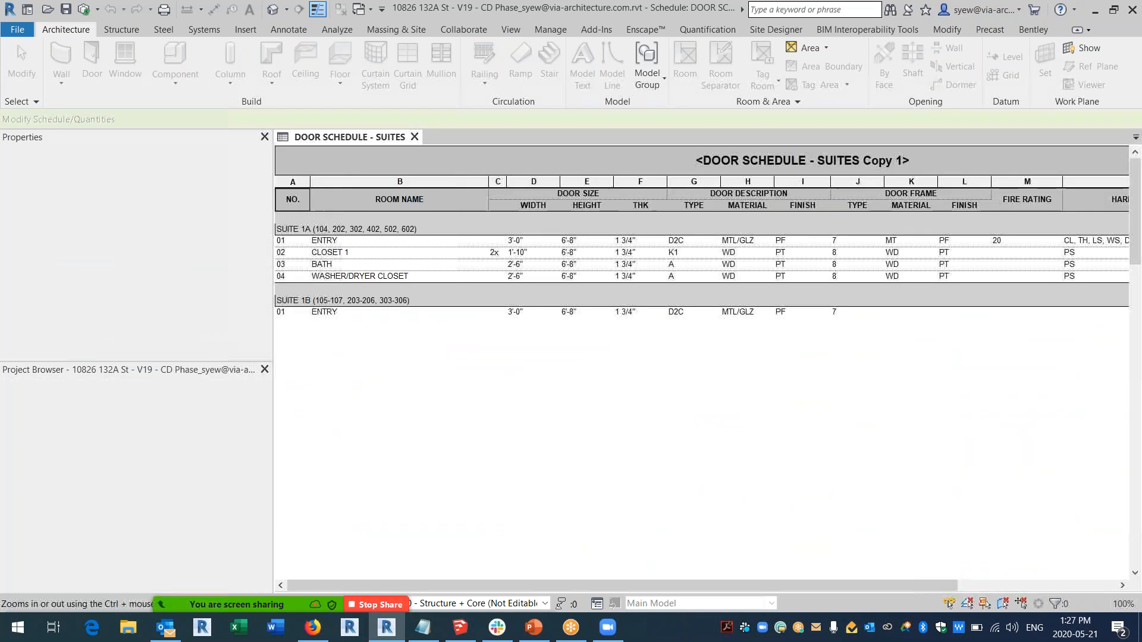
Float DOOR SCHEDULE - SUITES Copy 1 as a separate window just below the original schedule's column headers and scroll through its rows.
left_click_drag(455, 138, 445, 241)
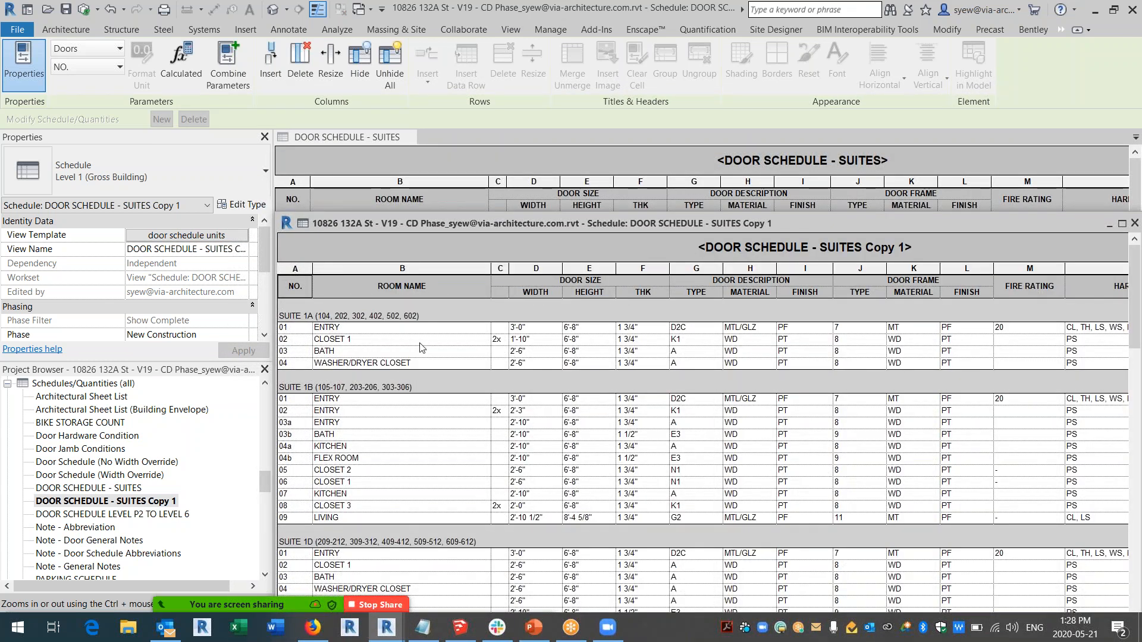
scroll(342, 315, "down", 4)
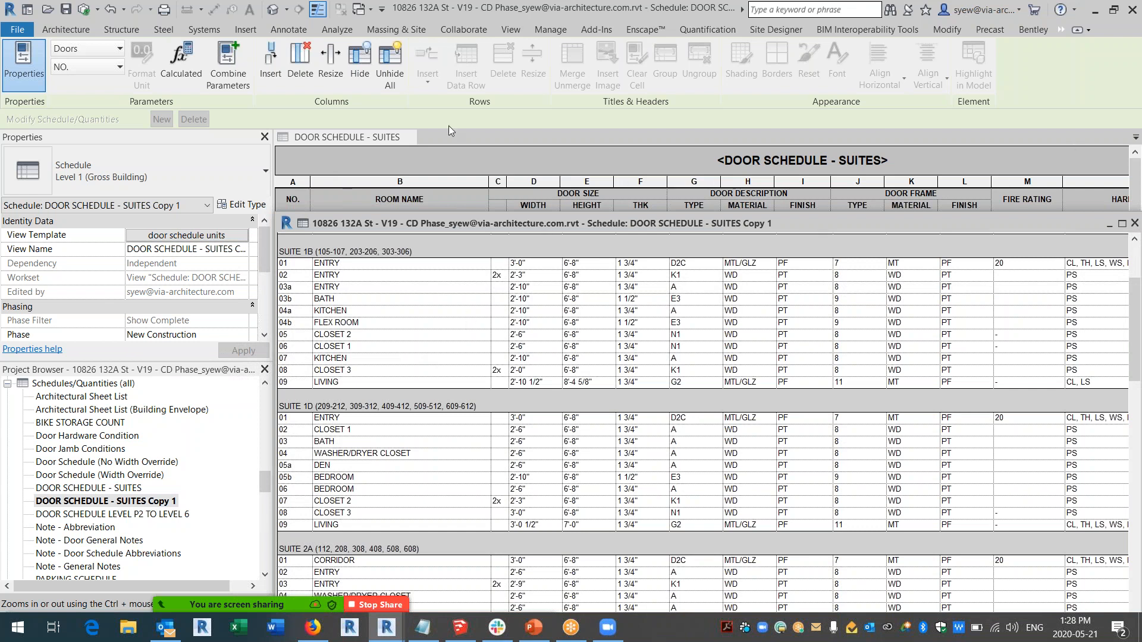
scroll(438, 334, "down", 4)
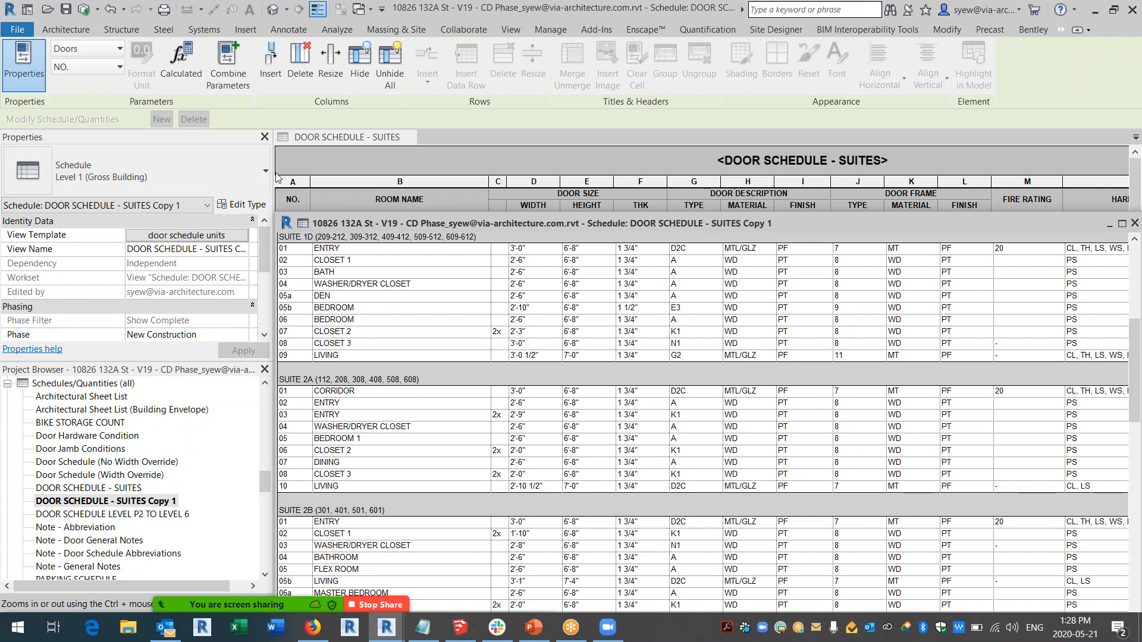
scroll(474, 267, "down", 6)
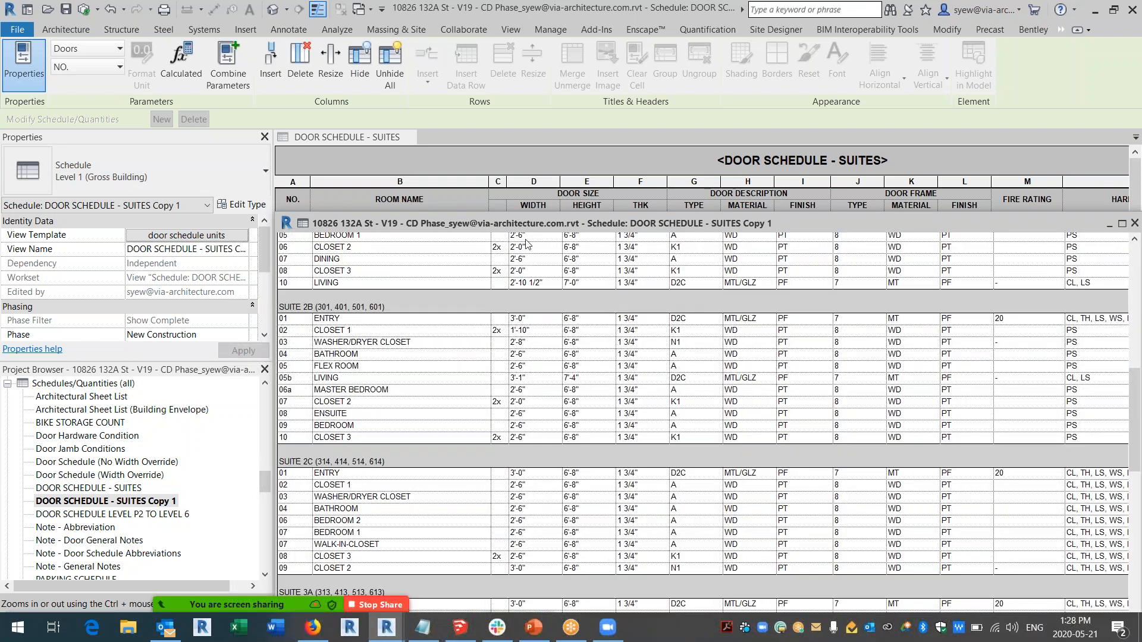
mouse_move(513, 224)
left_mouse_down()
mouse_move(520, 236)
mouse_move(512, 224)
left_mouse_up()
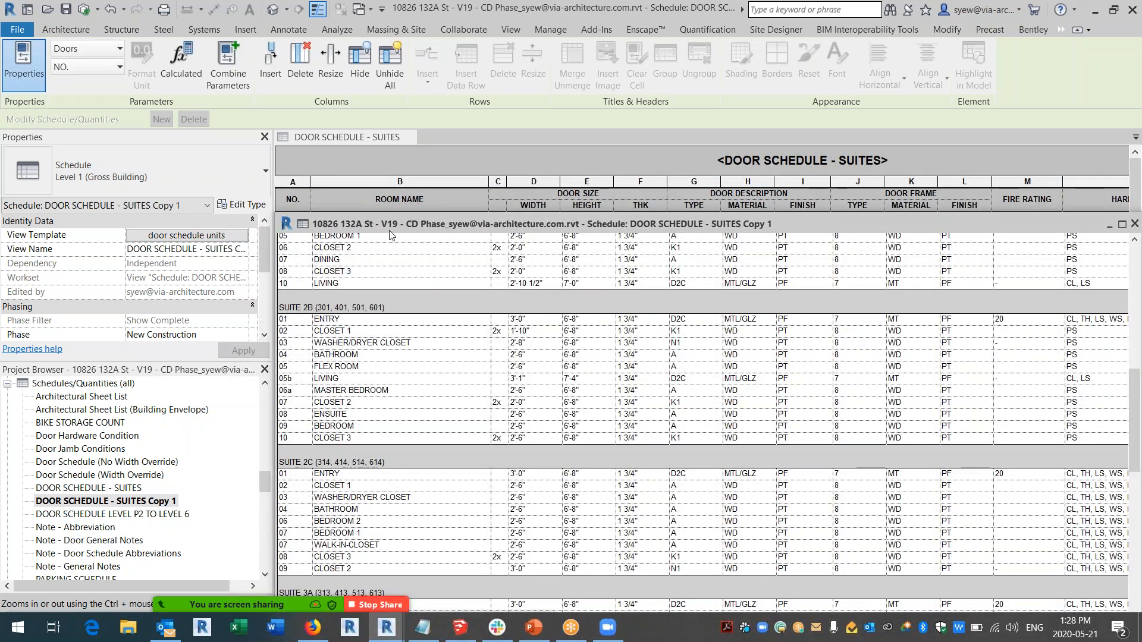
scroll(369, 159, "down", 4)
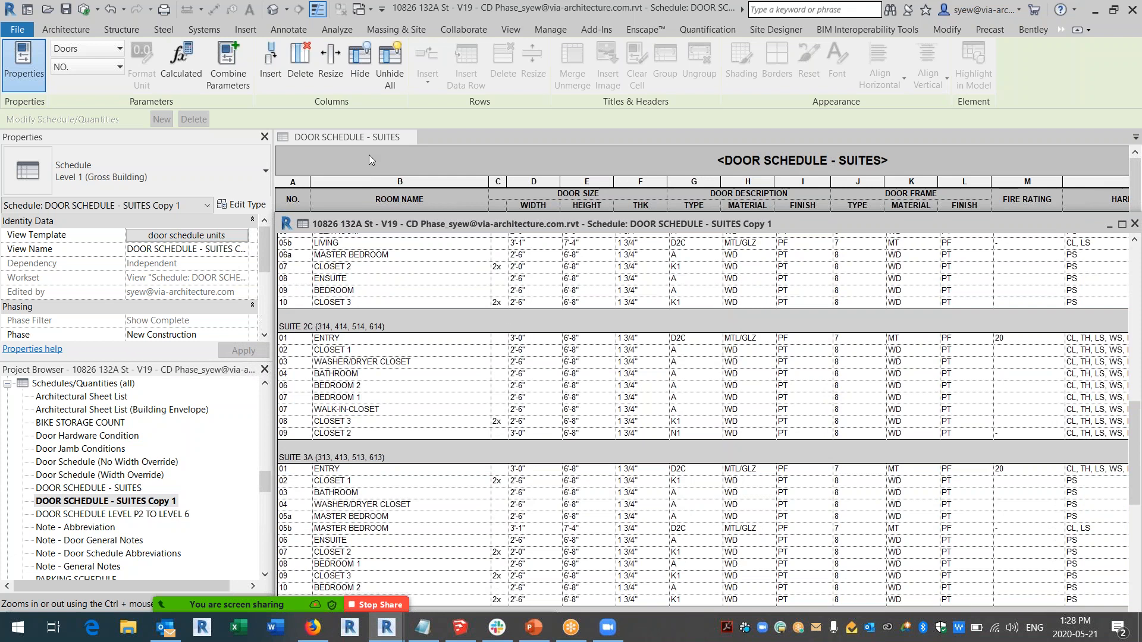
scroll(391, 287, "down", 10)
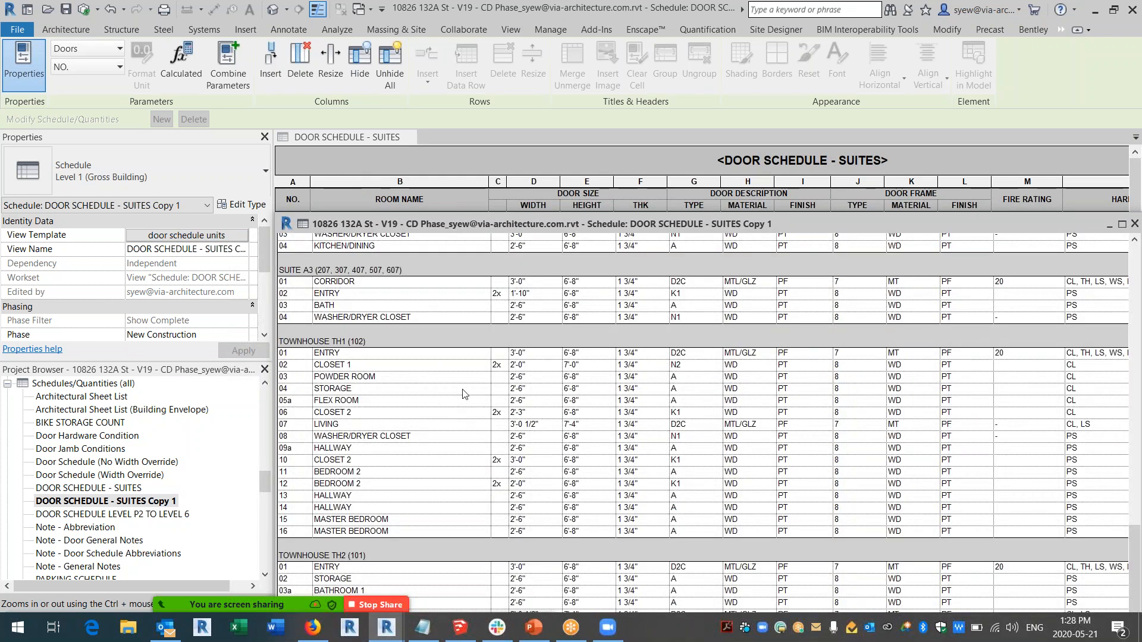
Dock the Copy 1 schedule again and float the original DOOR SCHEDULE - SUITES just below the copy's column headers.
left_click(461, 201)
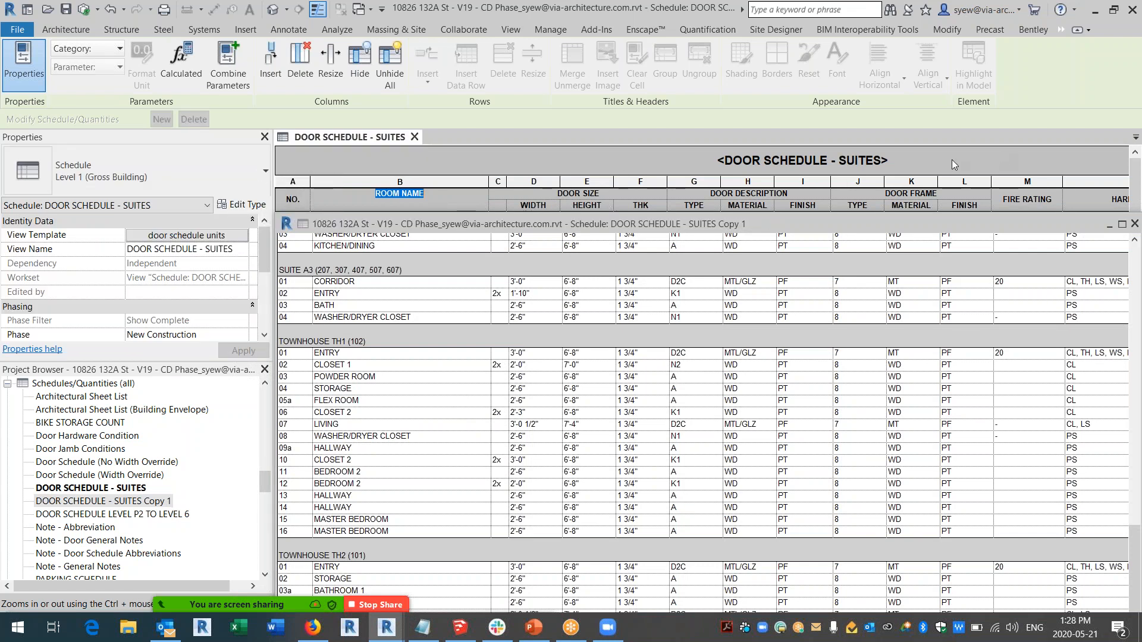
left_click_drag(334, 224, 482, 139)
left_click_drag(438, 584, 638, 592)
left_click_drag(534, 137, 352, 219)
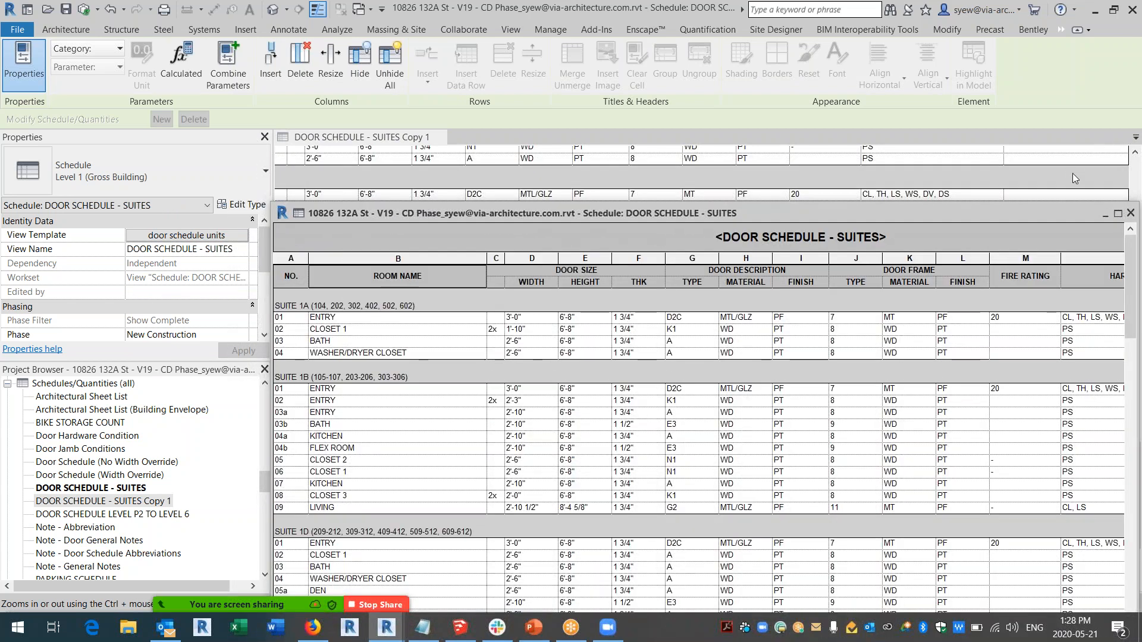
left_click(1135, 186)
left_click(1135, 186)
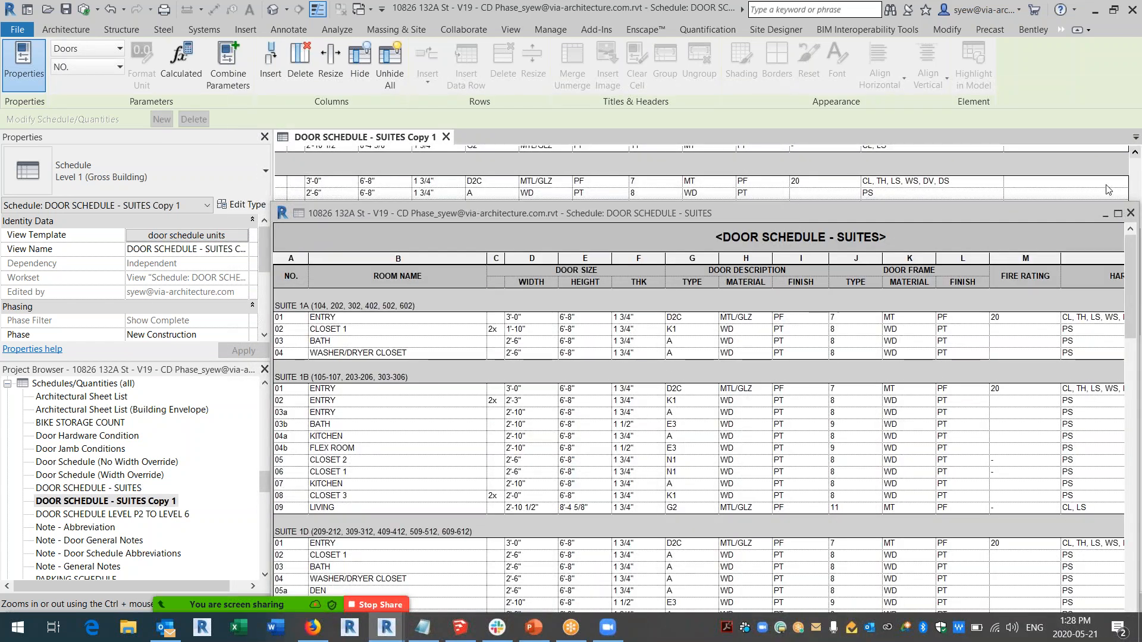
left_click_drag(891, 217, 822, 224)
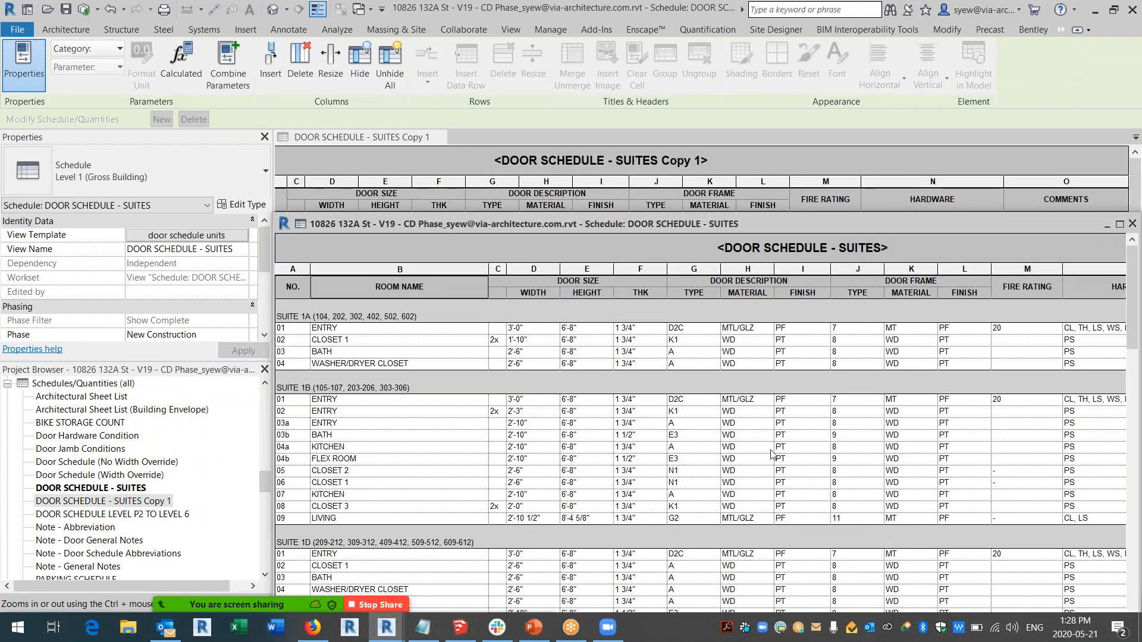
Reposition the floating DOOR SCHEDULE - SUITES window under Copy 1's header rows and enlarge it downward to show more door rows.
left_click_drag(540, 226, 539, 166)
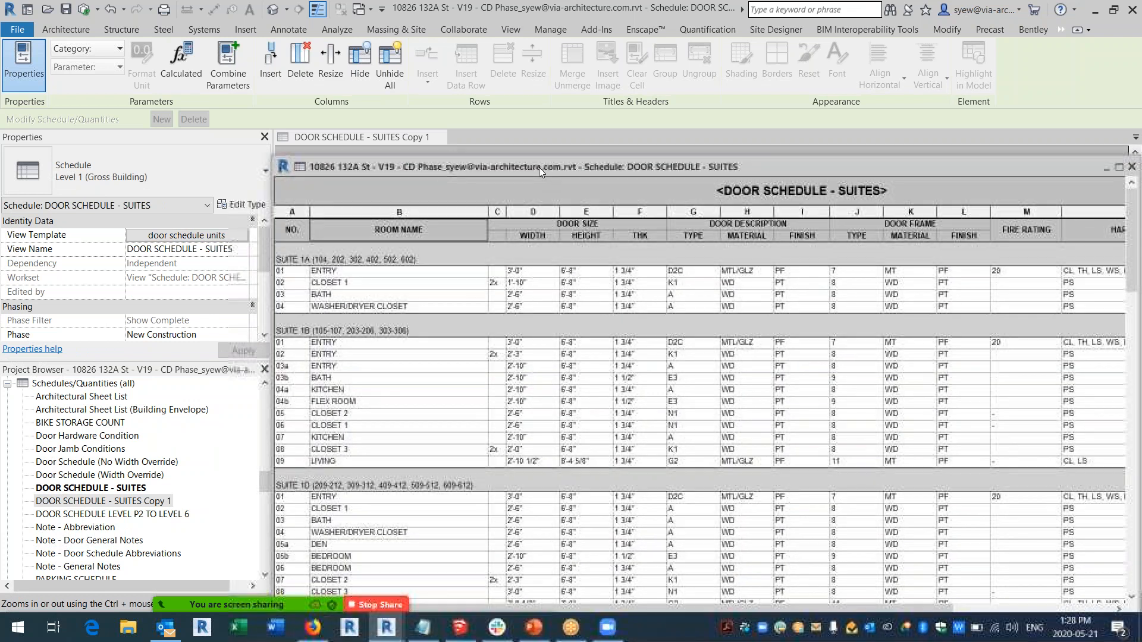
left_click_drag(345, 157, 361, 317)
left_click_drag(427, 327, 418, 204)
left_click_drag(705, 483, 918, 485)
left_click(695, 231)
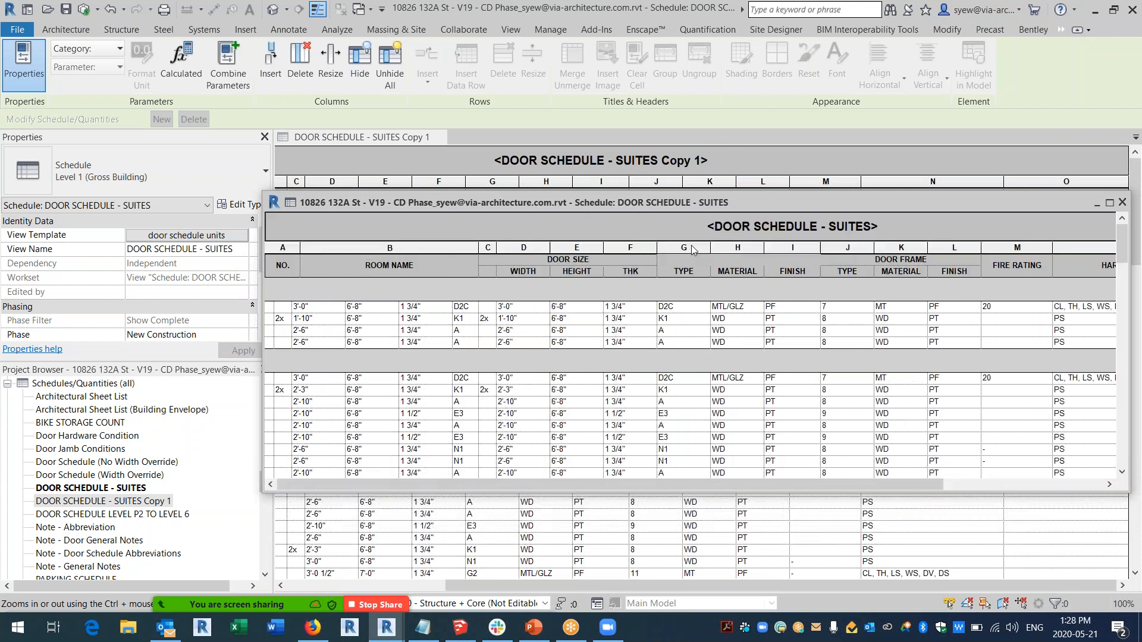
mouse_move(319, 205)
left_mouse_down()
mouse_move(325, 258)
mouse_move(326, 225)
left_mouse_up()
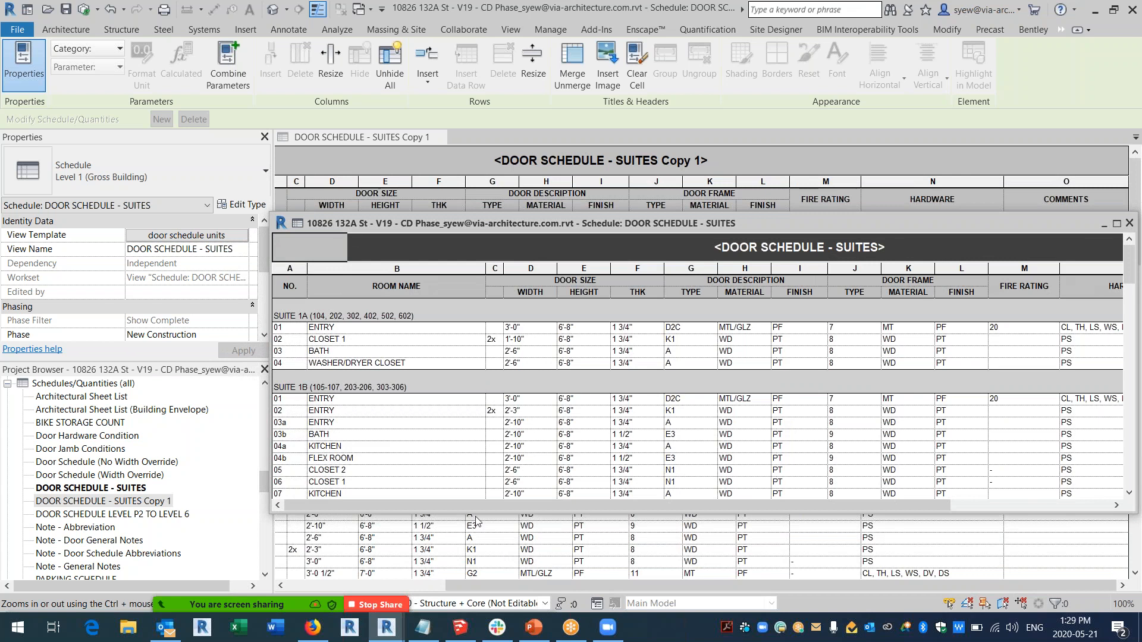
left_click_drag(468, 514, 469, 598)
Align the floating schedule's columns with Copy 1's headers through Hardware and Comments, and scroll its door rows beneath them.
scroll(544, 408, "down", 9)
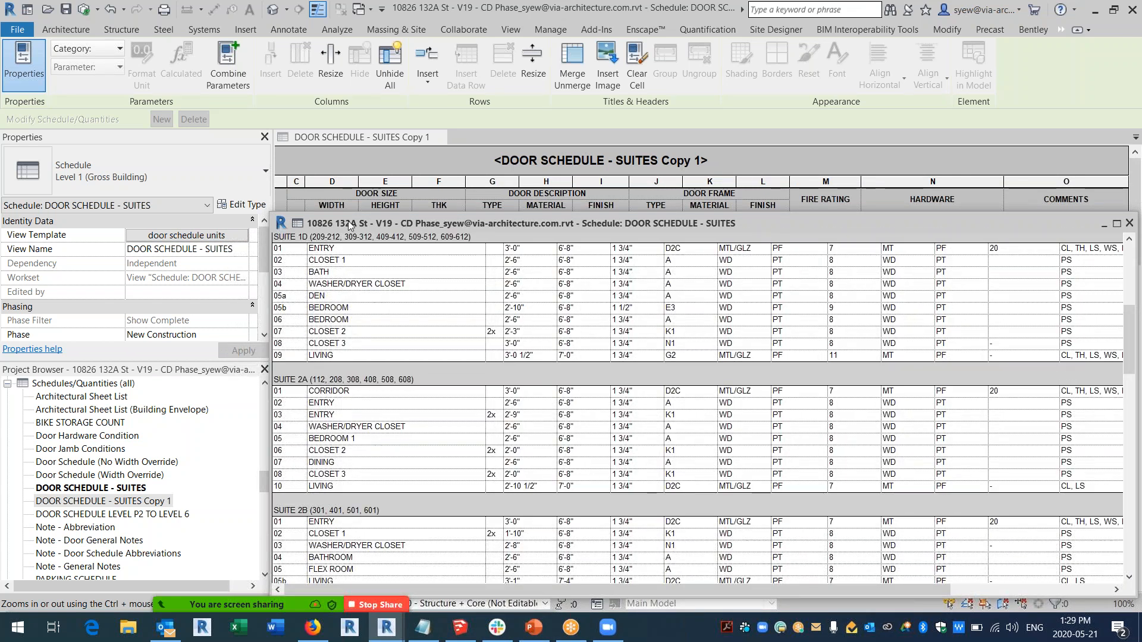
left_click_drag(355, 221, 353, 225)
left_click_drag(773, 594, 935, 594)
left_click_drag(705, 226, 713, 222)
scroll(583, 359, "down", 8)
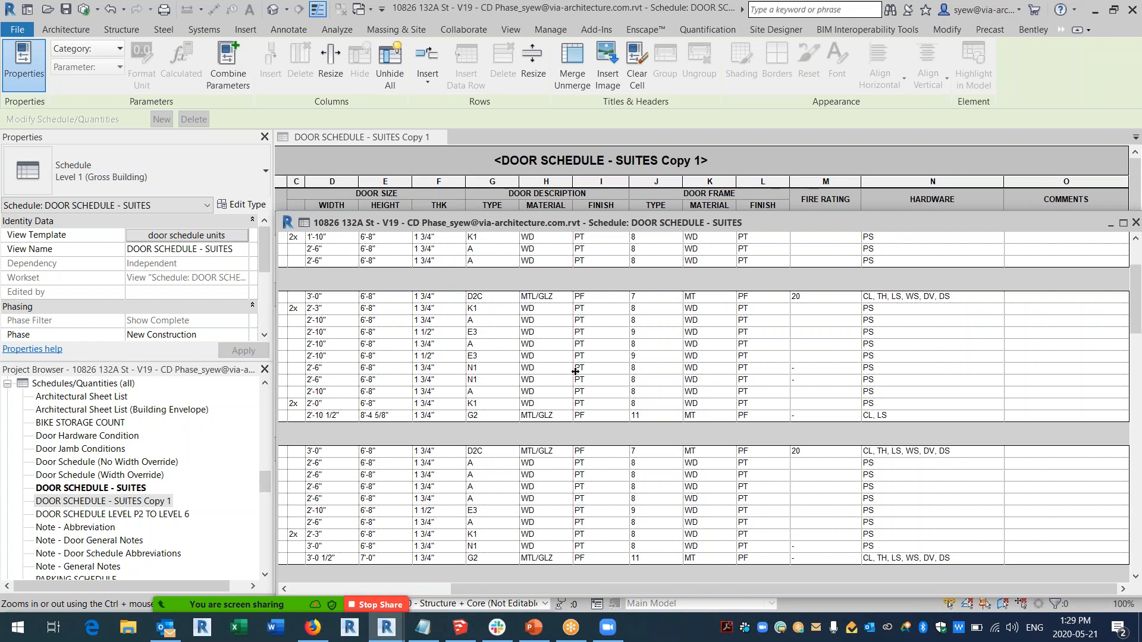
scroll(575, 372, "down", 4)
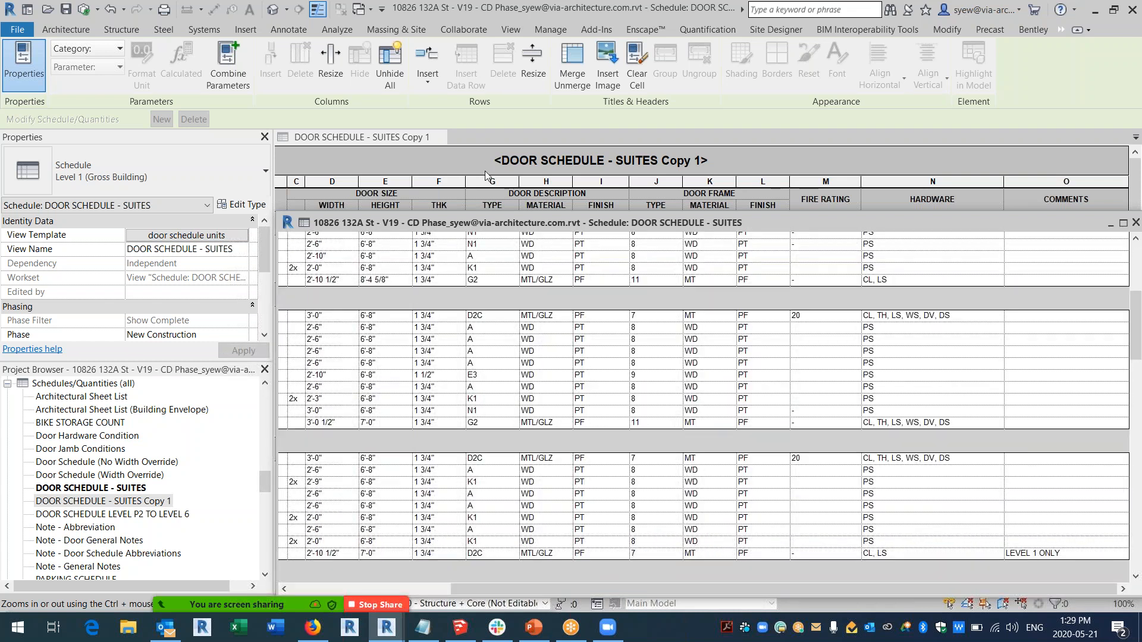
Scroll through the floating DOOR SCHEDULE - SUITES rows to read them against Copy 1's fixed column headers.
scroll(510, 326, "down", 8)
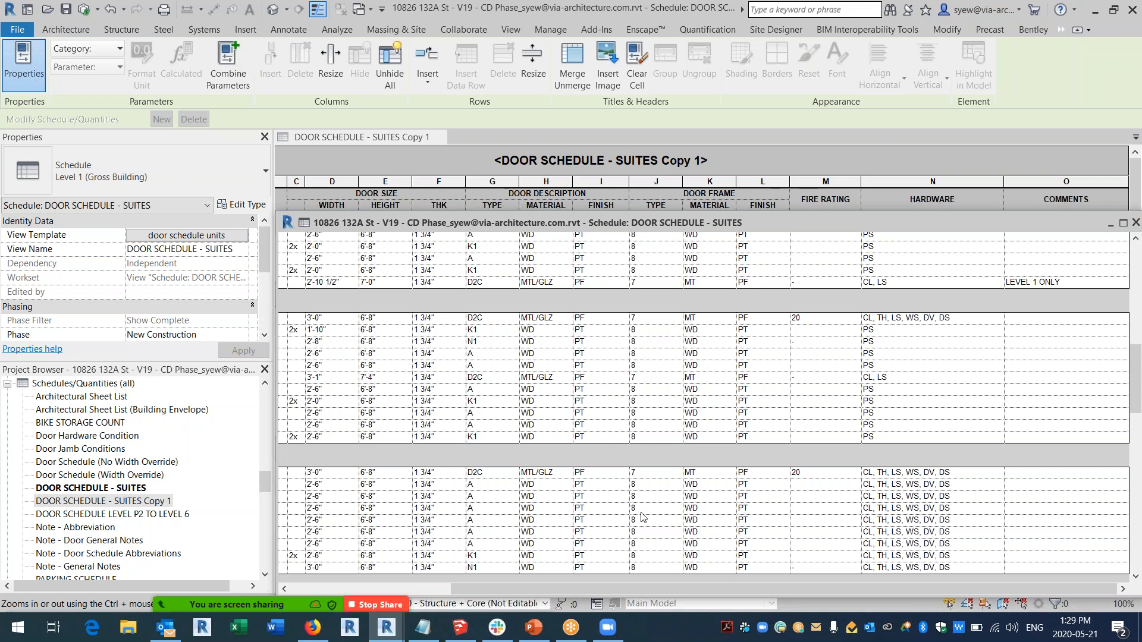
scroll(505, 409, "up", 5)
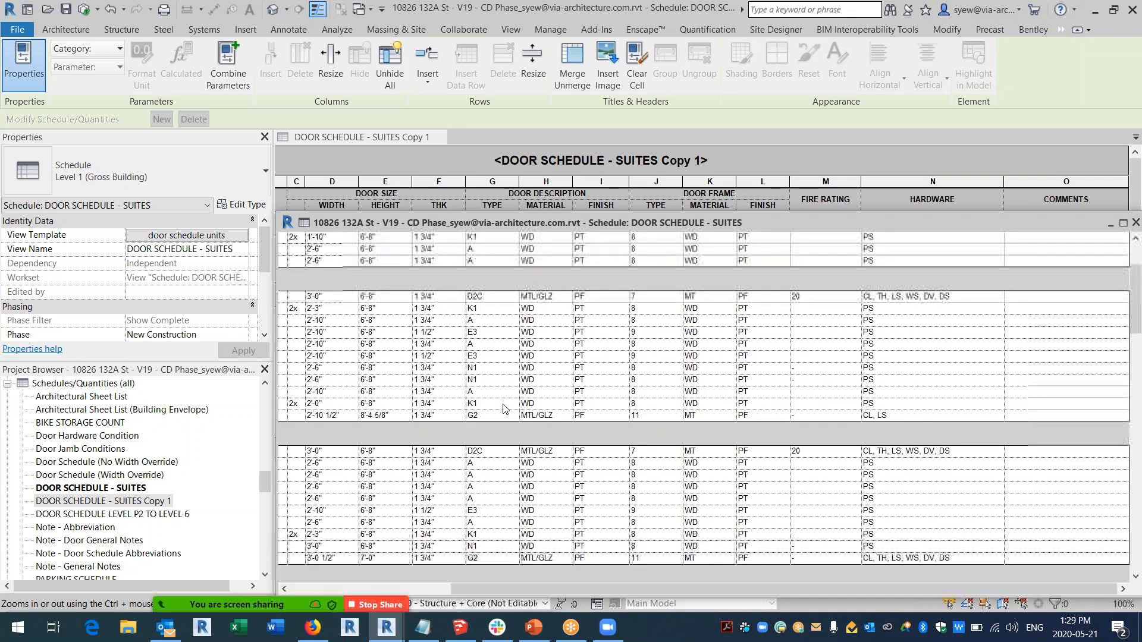
scroll(505, 408, "up", 3)
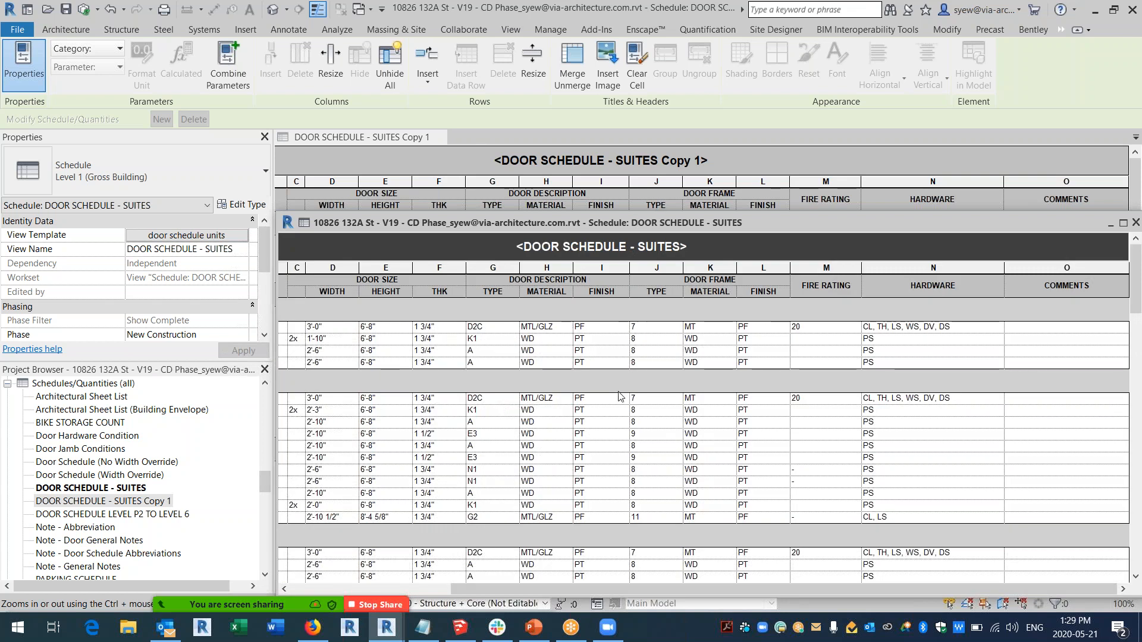
scroll(619, 393, "down", 5)
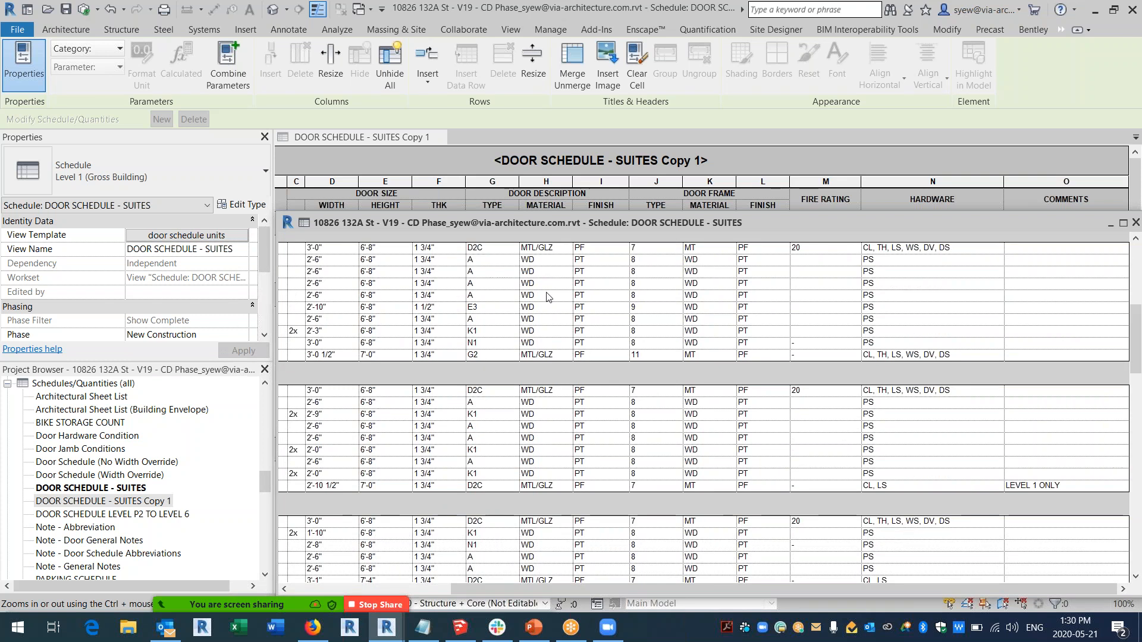
scroll(519, 305, "down", 1)
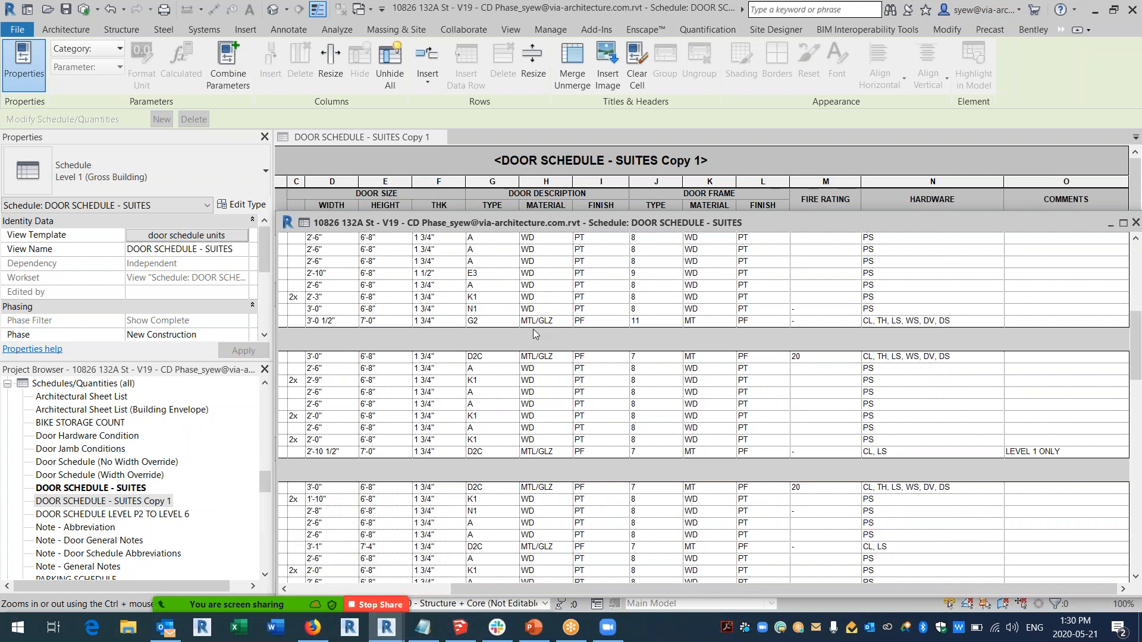
Create a new Revit project and close the floating DOOR SCHEDULE - SUITES window covering its Level 1 plan.
left_click(48, 11)
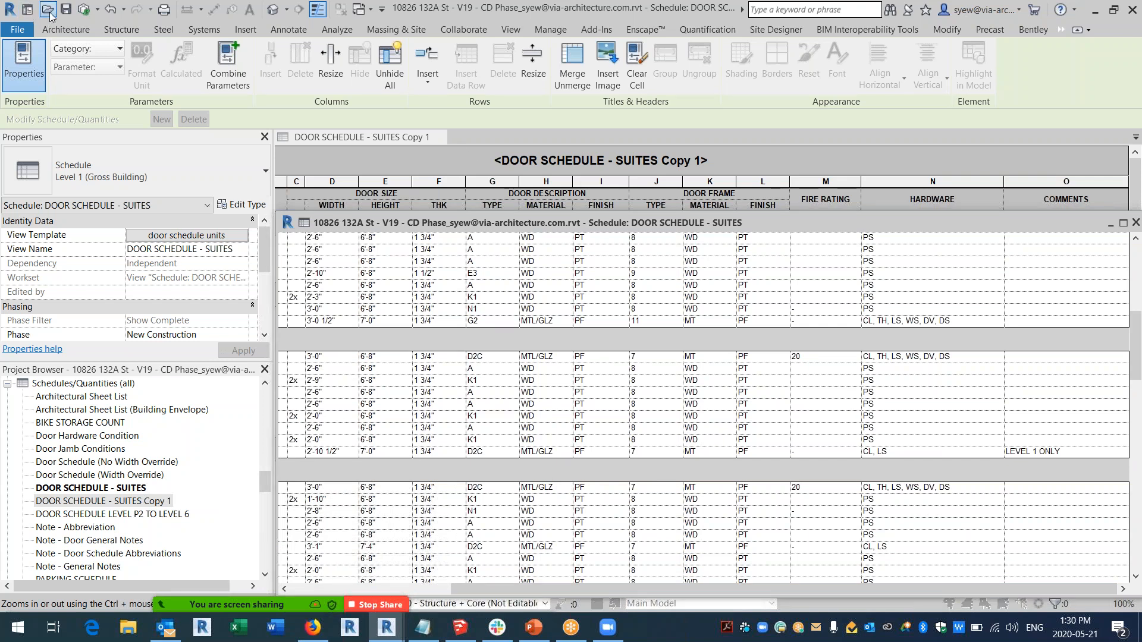
key("Escape")
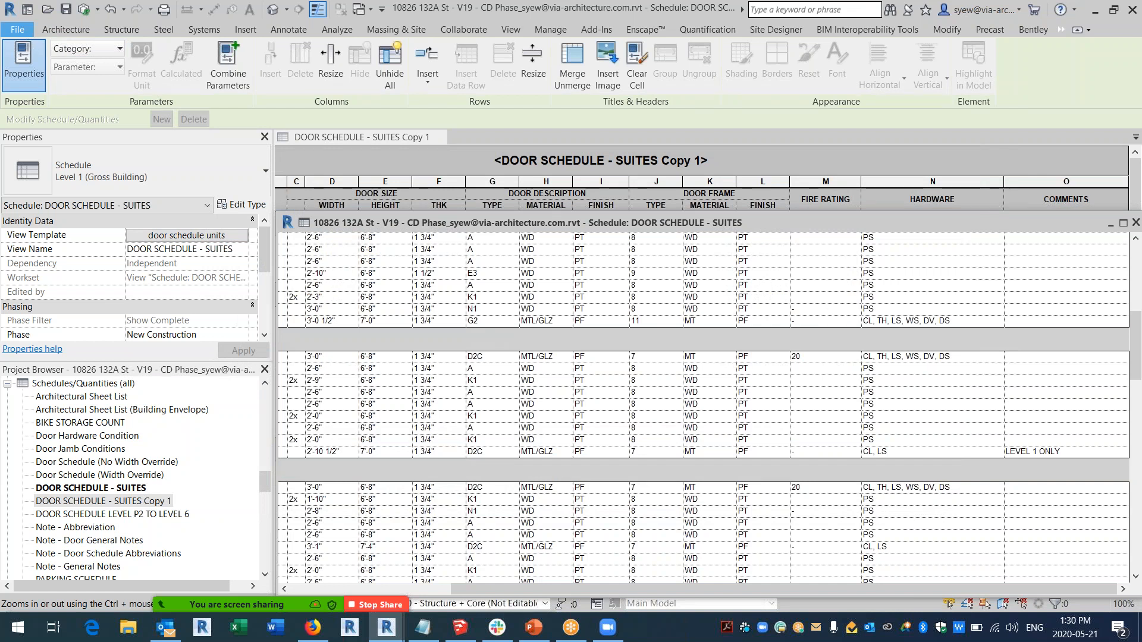
left_click(17, 29)
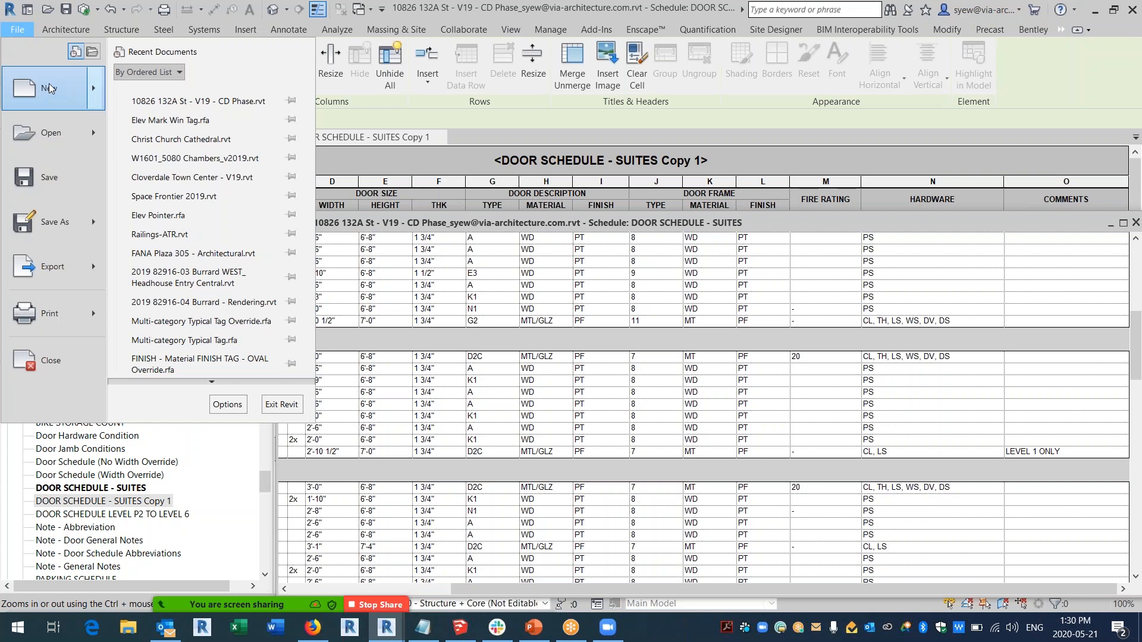
mouse_move(36, 89)
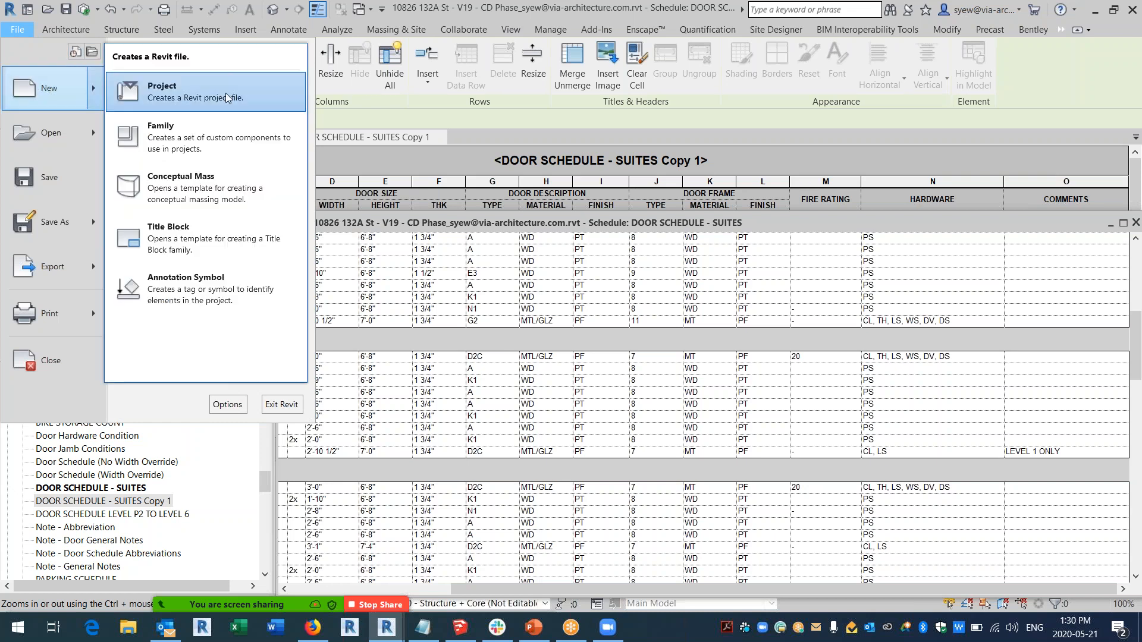
left_click(196, 99)
left_click(515, 286)
left_click(509, 314)
left_click(548, 361)
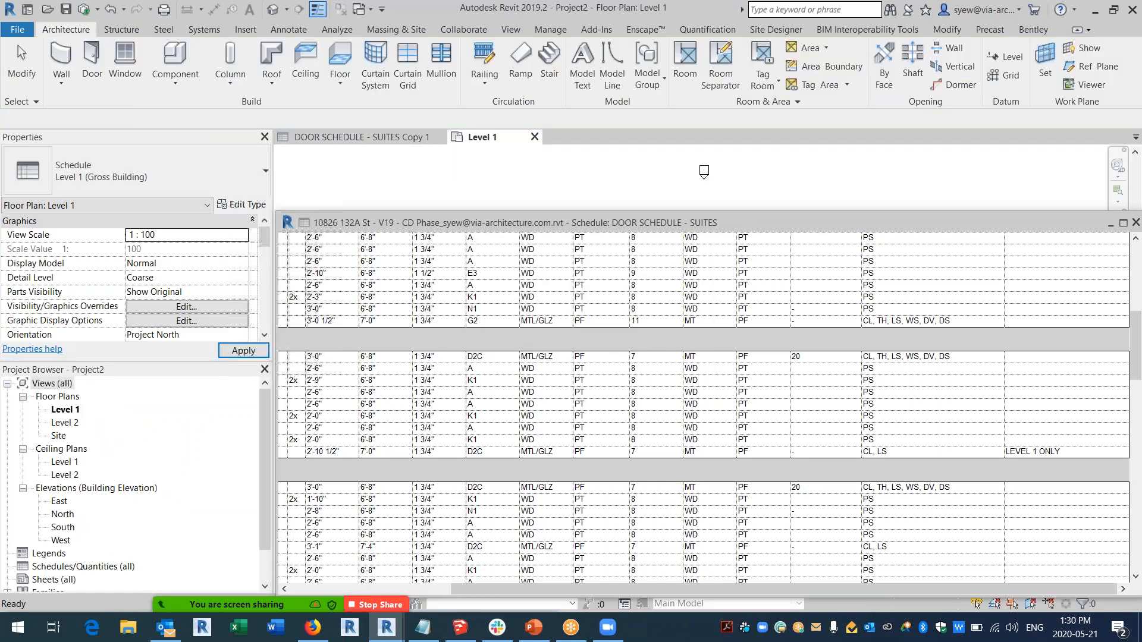
left_click(1135, 224)
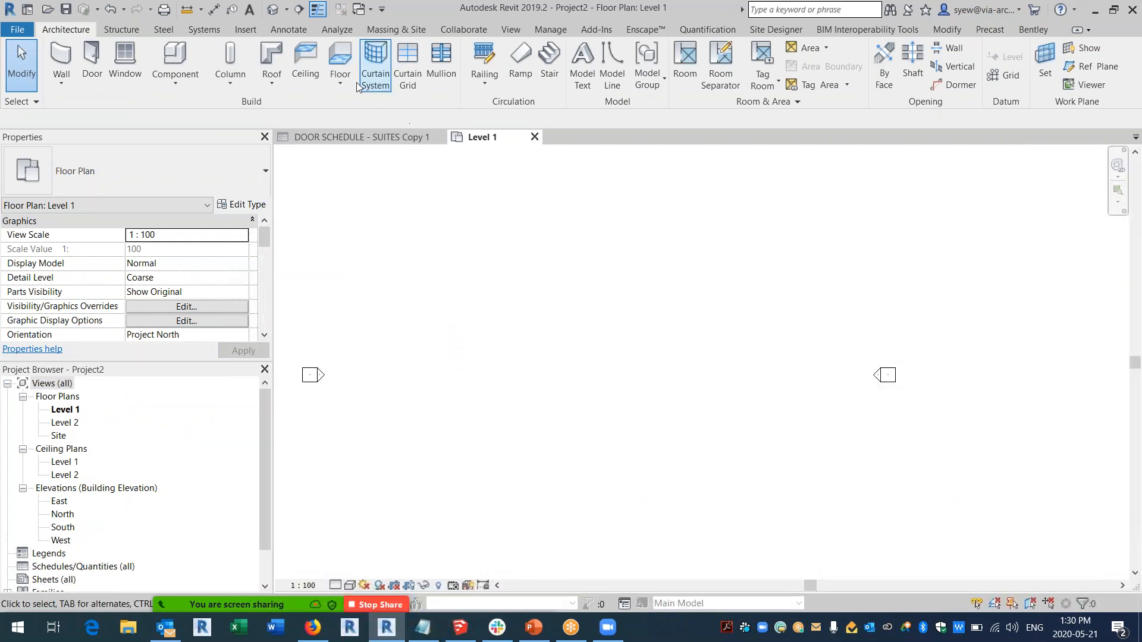
Start a roof by footprint on Level 1 and sketch a semicircular boundary arc about 2827 mm long.
left_click(275, 62)
left_click(629, 346)
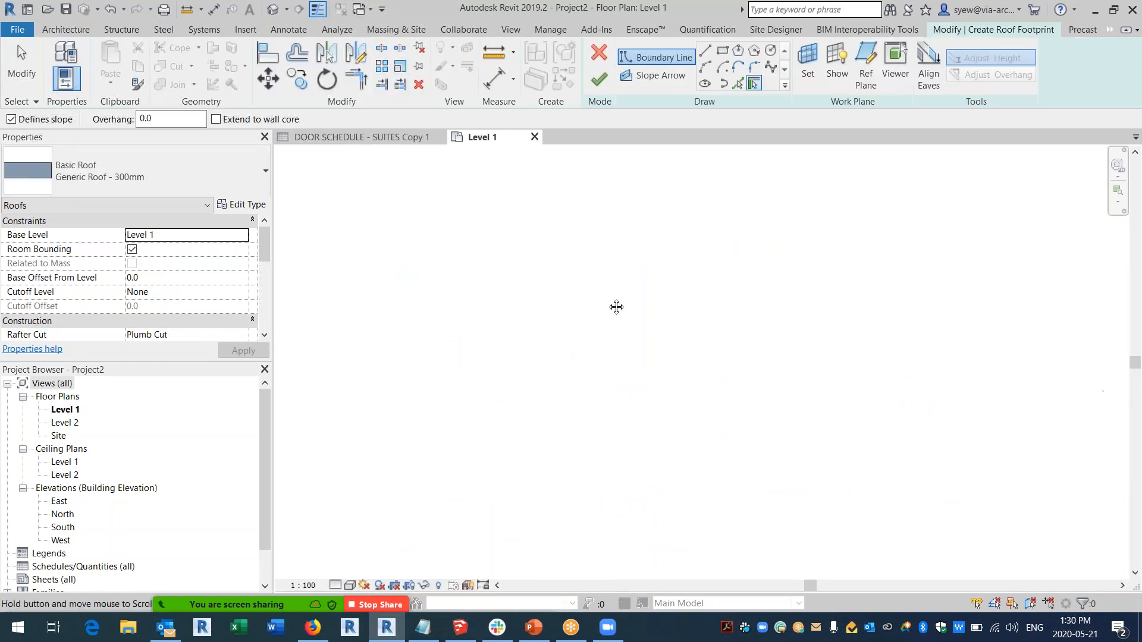
left_click(707, 69)
left_click(561, 259)
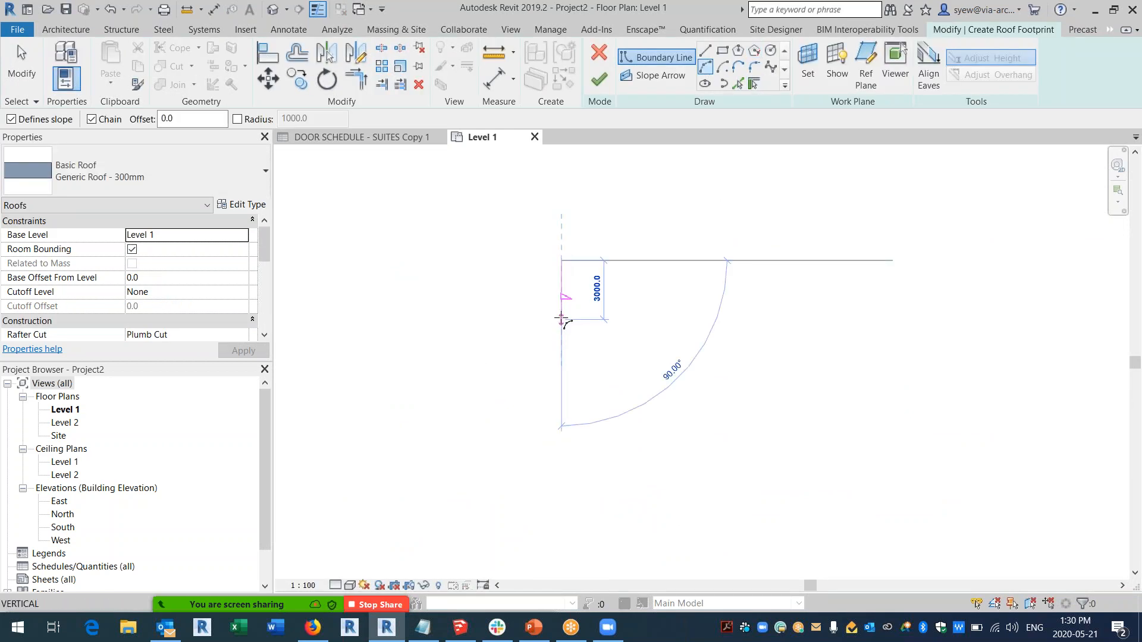
scroll(561, 324, "up", 3)
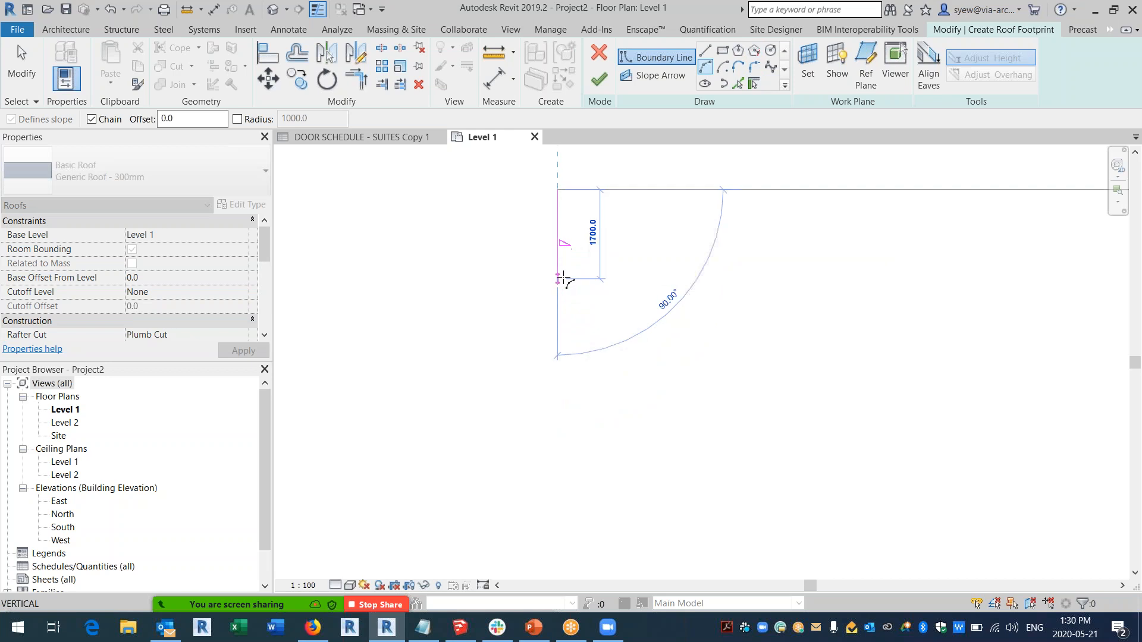
left_click(555, 284)
middle_click_drag(597, 268, 588, 375)
left_click(614, 348)
scroll(598, 315, "up", 2)
key("Escape")
key("Escape")
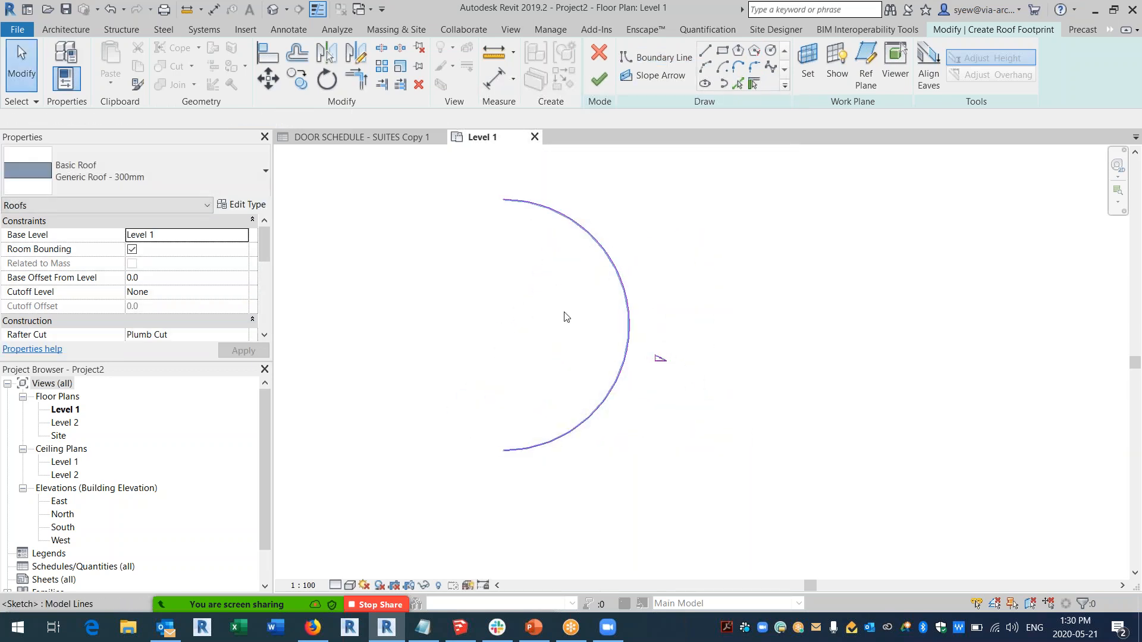
Clear Defines Roof Slope for the semicircle and offset copies of it, including copies 100 mm inward and outward.
left_click(132, 236)
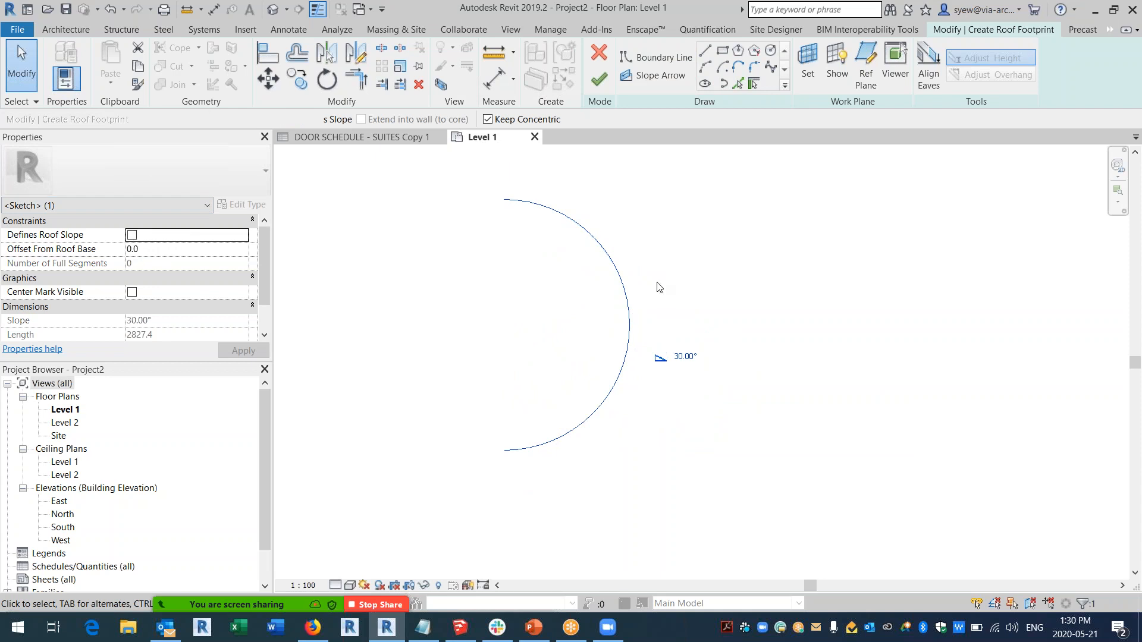
key("f")
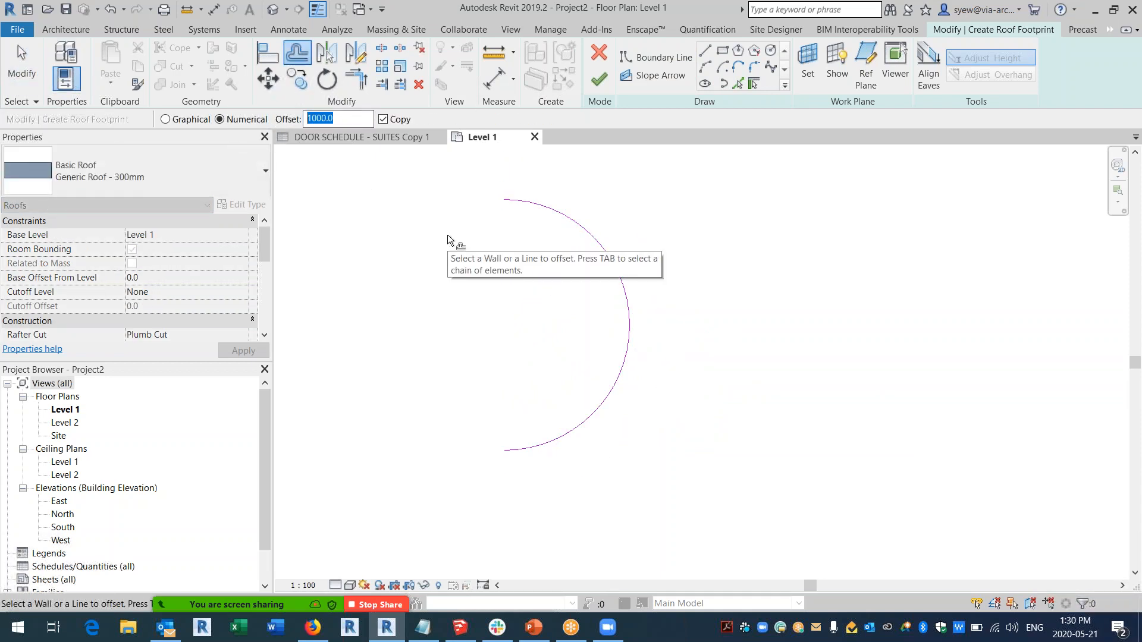
left_click(567, 228)
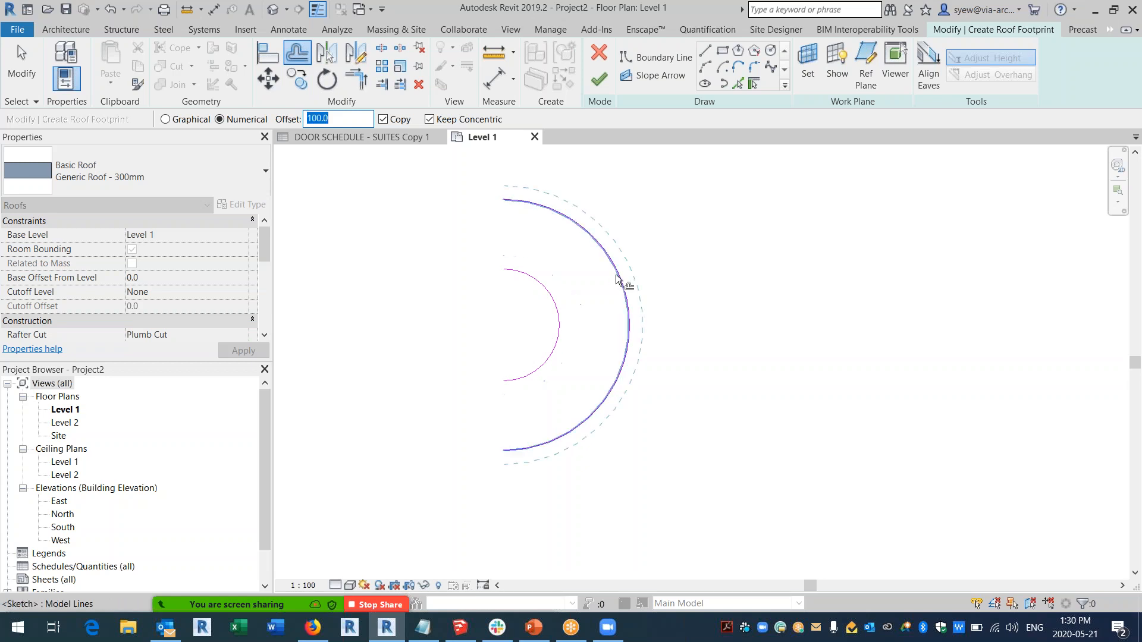
left_click(626, 296)
left_click(625, 294)
key("Escape")
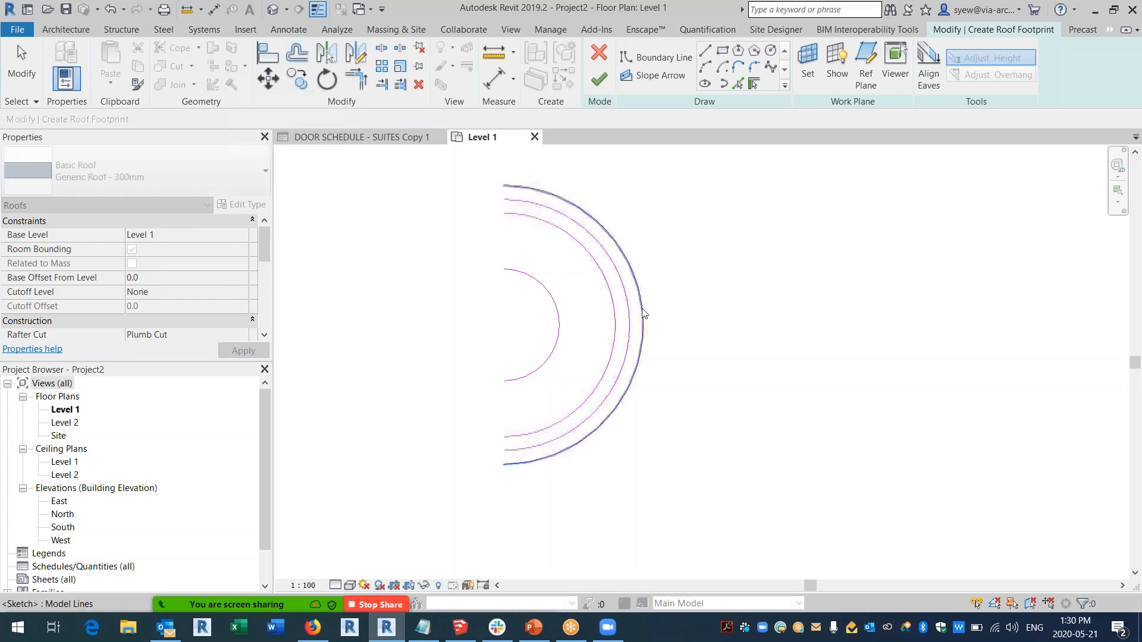
Delete the outermost arc and the smallest inner arc from the roof footprint sketch.
left_click(643, 311)
key("Delete")
left_click(560, 316)
key("Delete")
Close both ends of the two concentric arcs with straight lines and finish the half-ring roof without defined slopes.
left_click(658, 57)
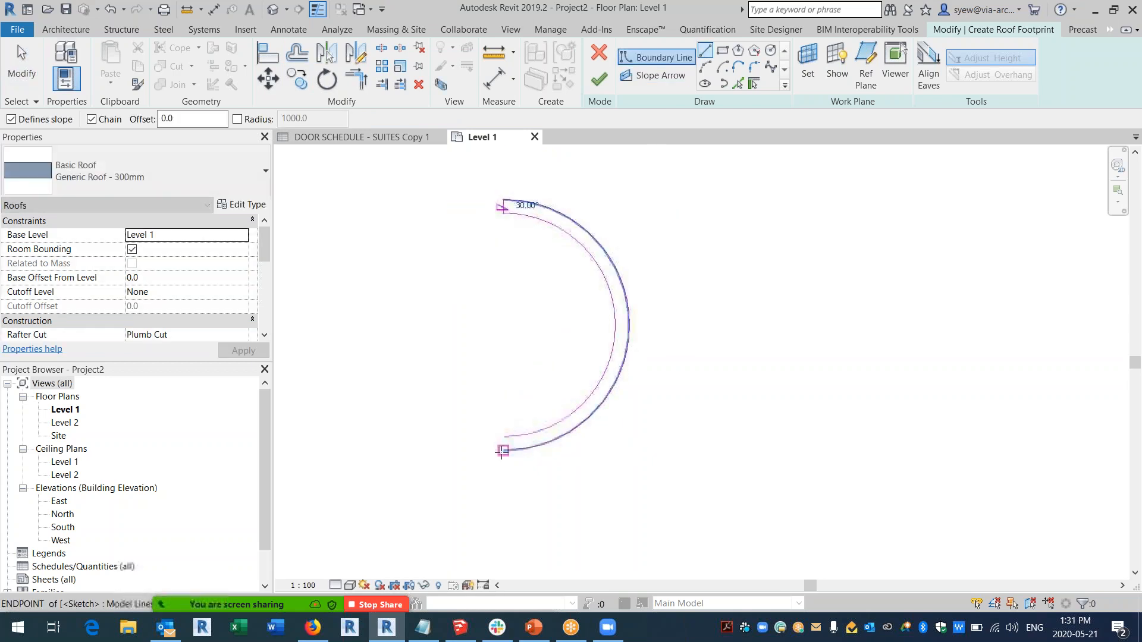
left_click(504, 451)
left_click(504, 437)
key("Escape")
left_click_drag(675, 482, 401, 149)
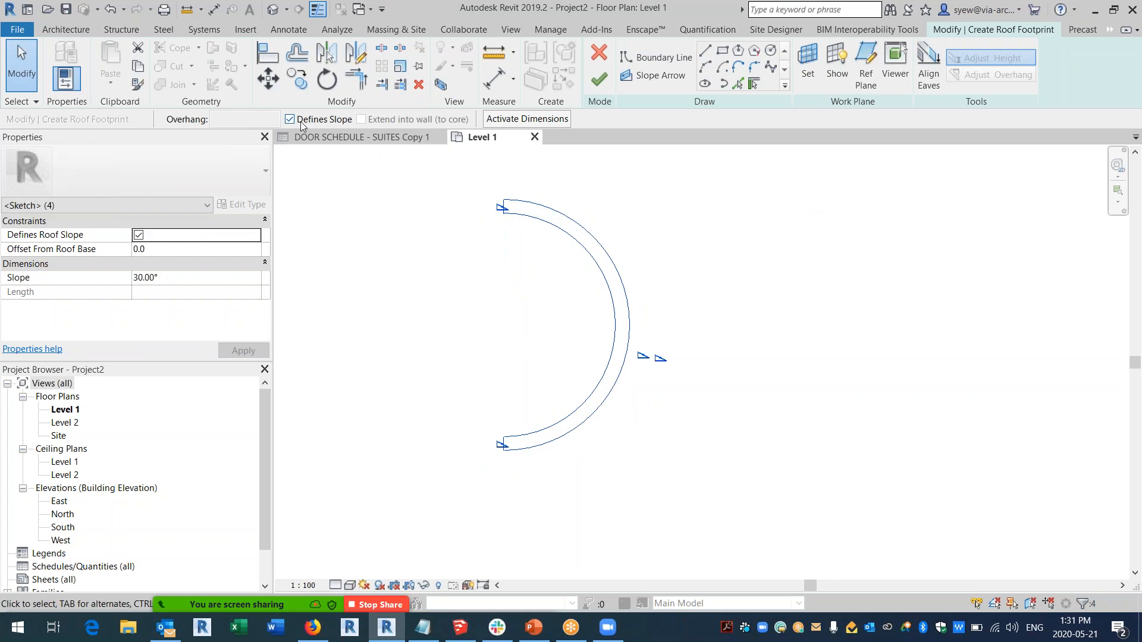
left_click(598, 79)
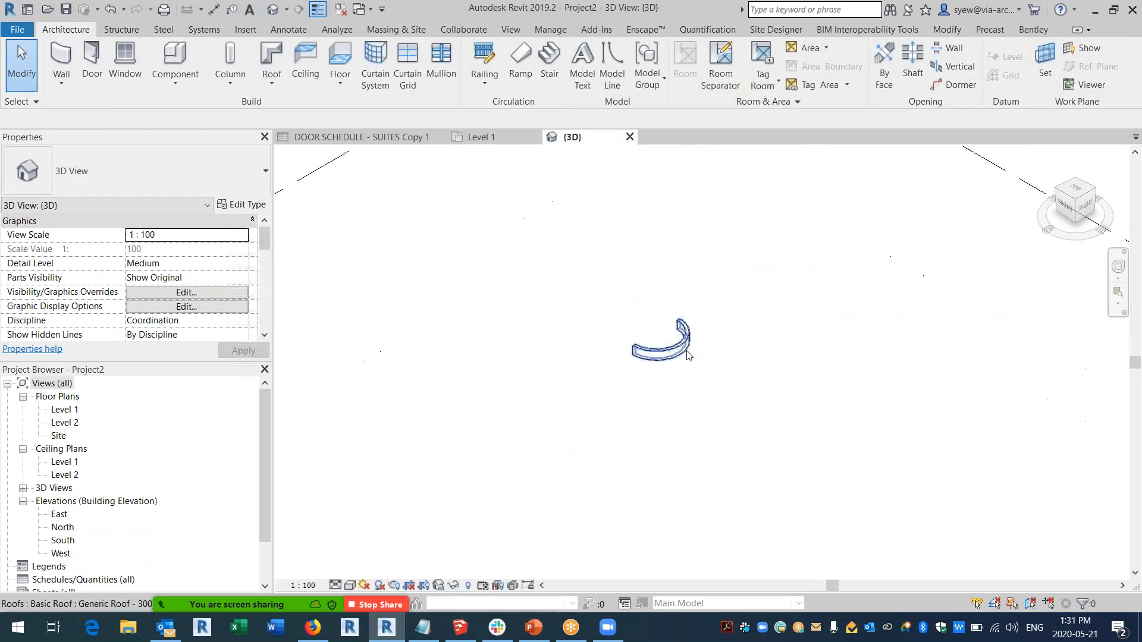
Raise the two corner points at one end of the half-ring roof to elevation 500 with Modify Sub Elements.
left_click(657, 361)
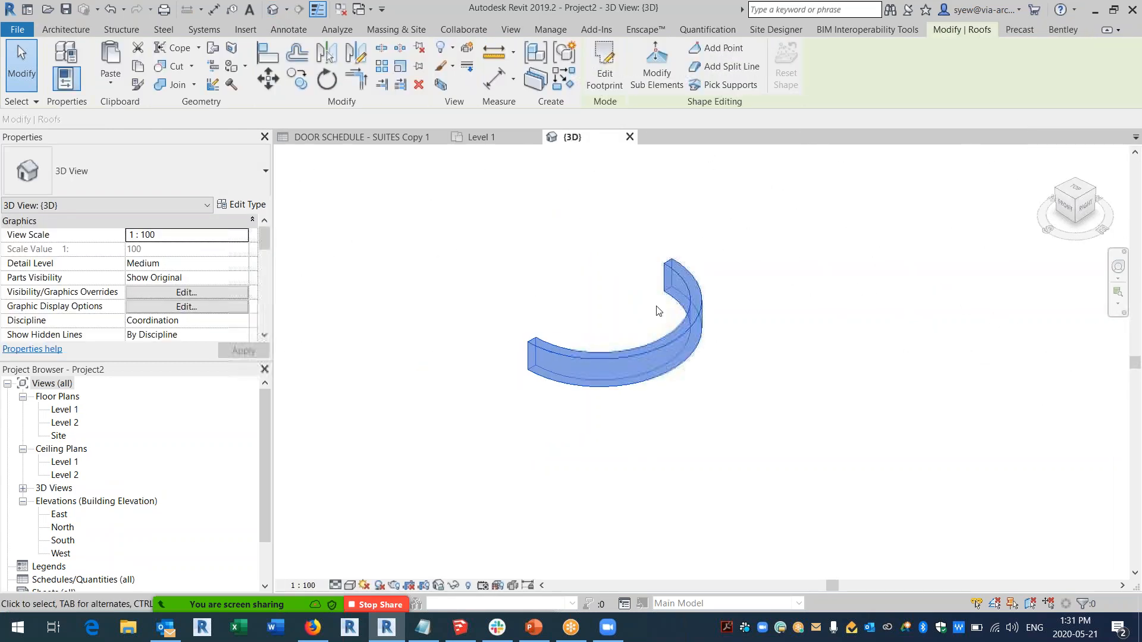
left_click(657, 59)
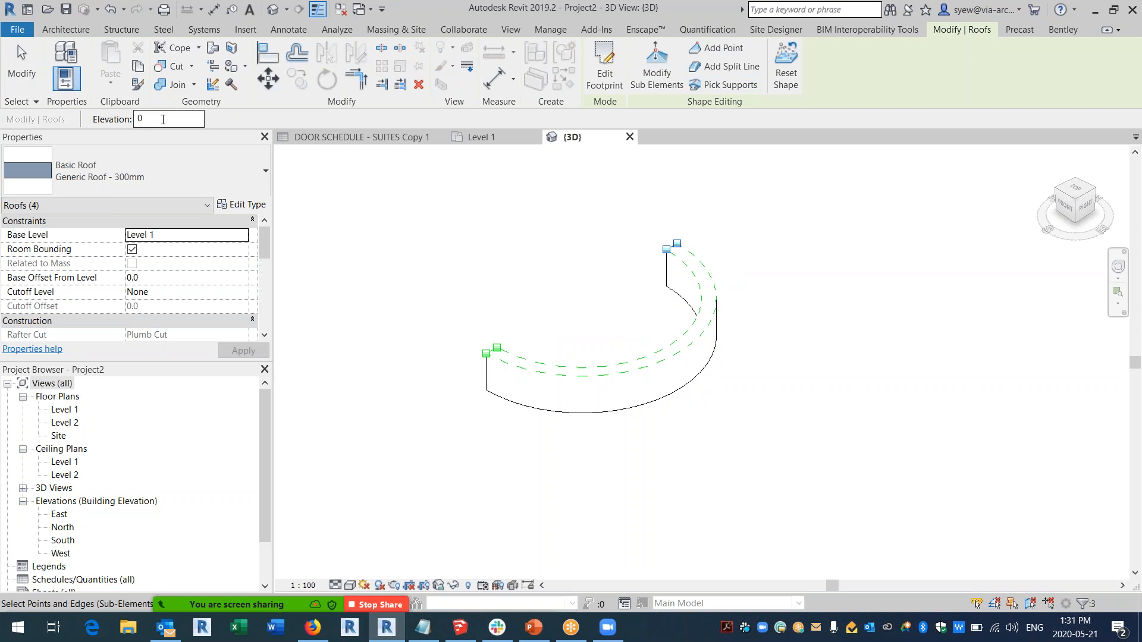
type("400")
key("Return")
key("Escape")
key("Escape")
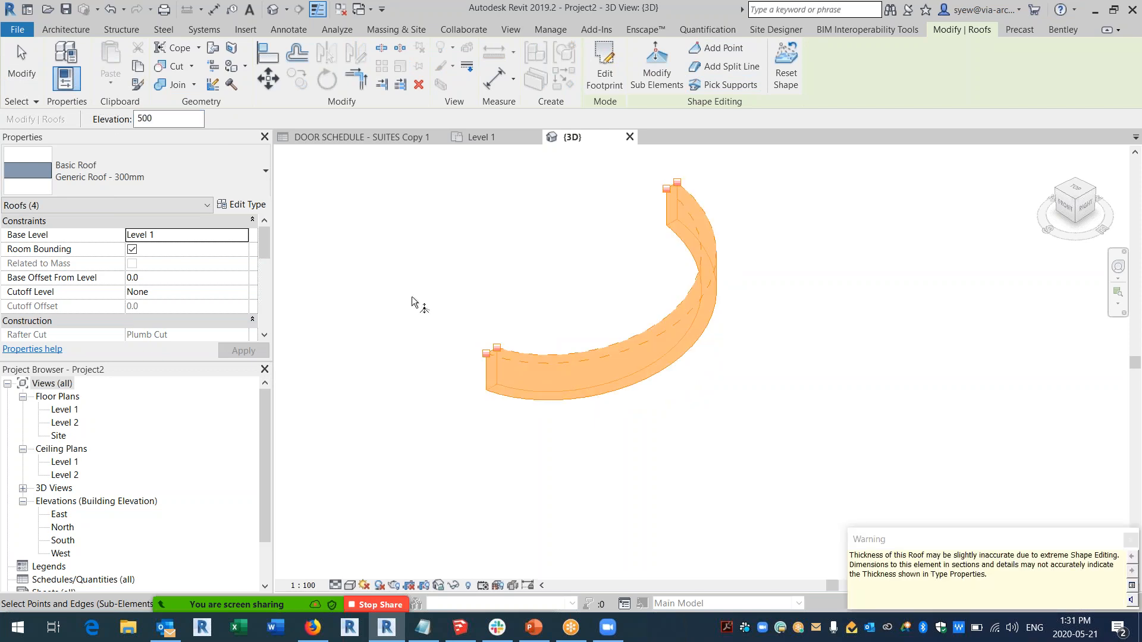
In the Level 1 plan, mirror a copy of the half-ring roof about a vertical axis through its ends.
double_click(64, 410)
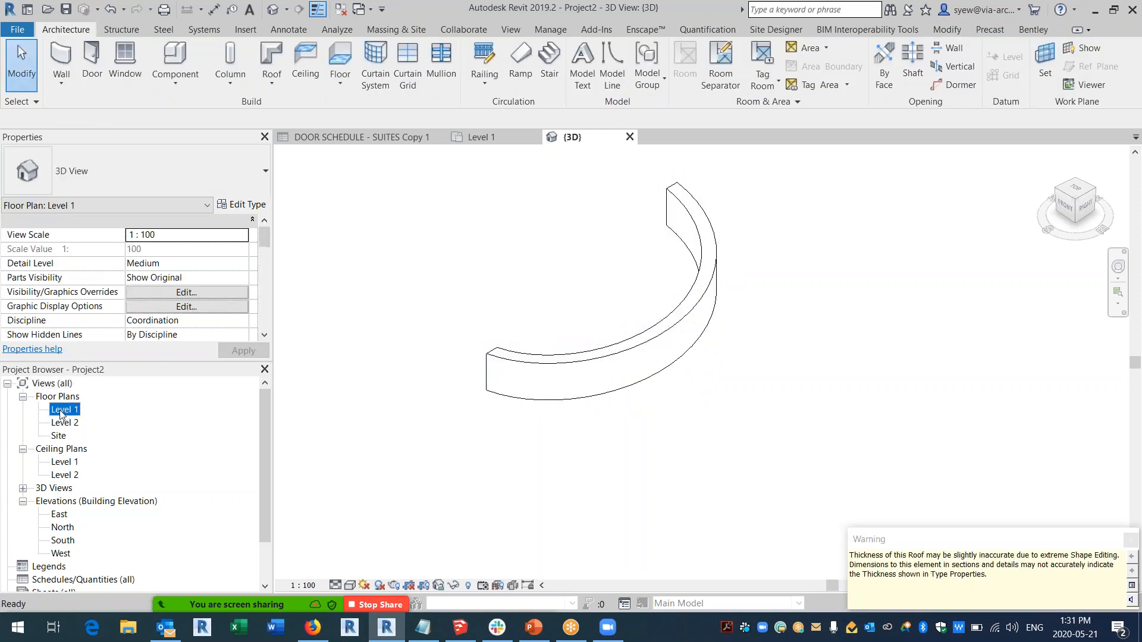
left_click(508, 214)
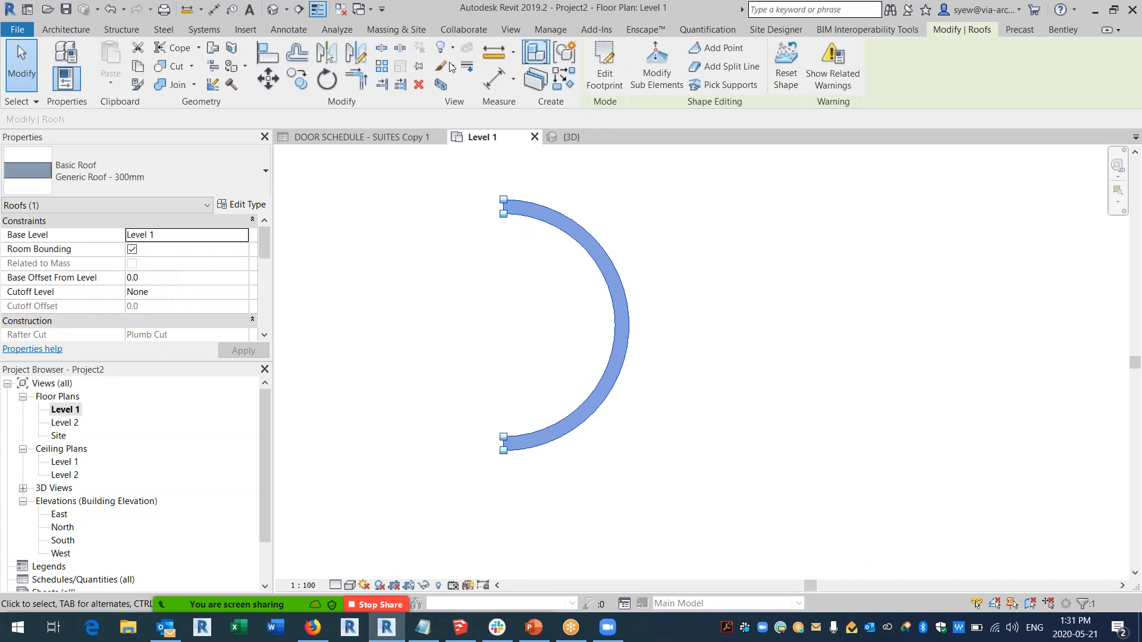
left_click(353, 58)
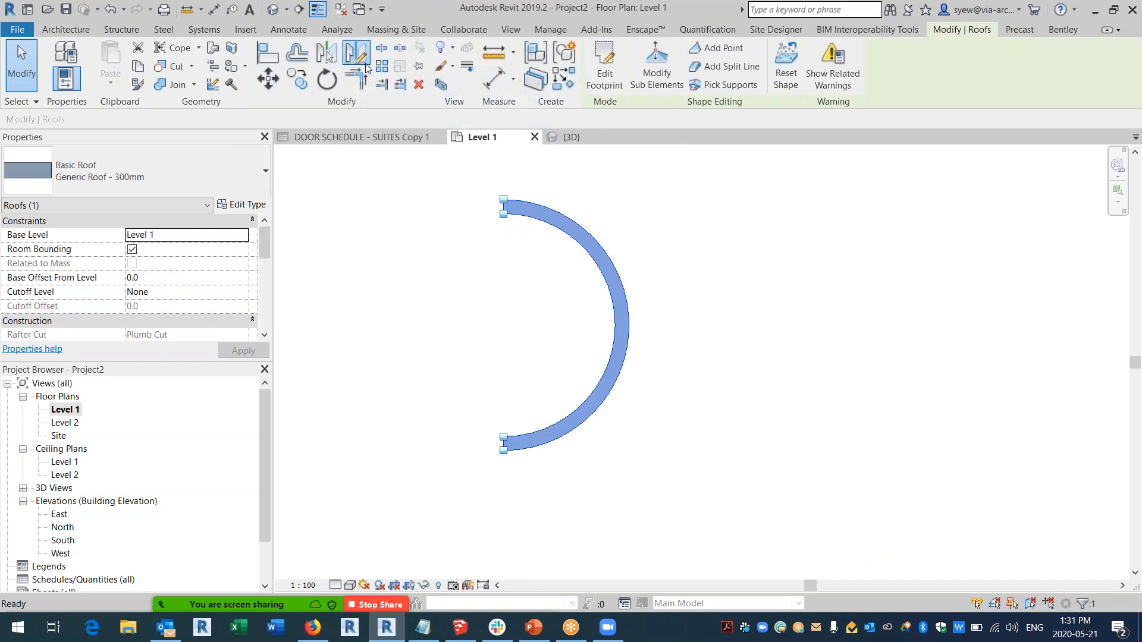
left_click(509, 206)
left_click(505, 291)
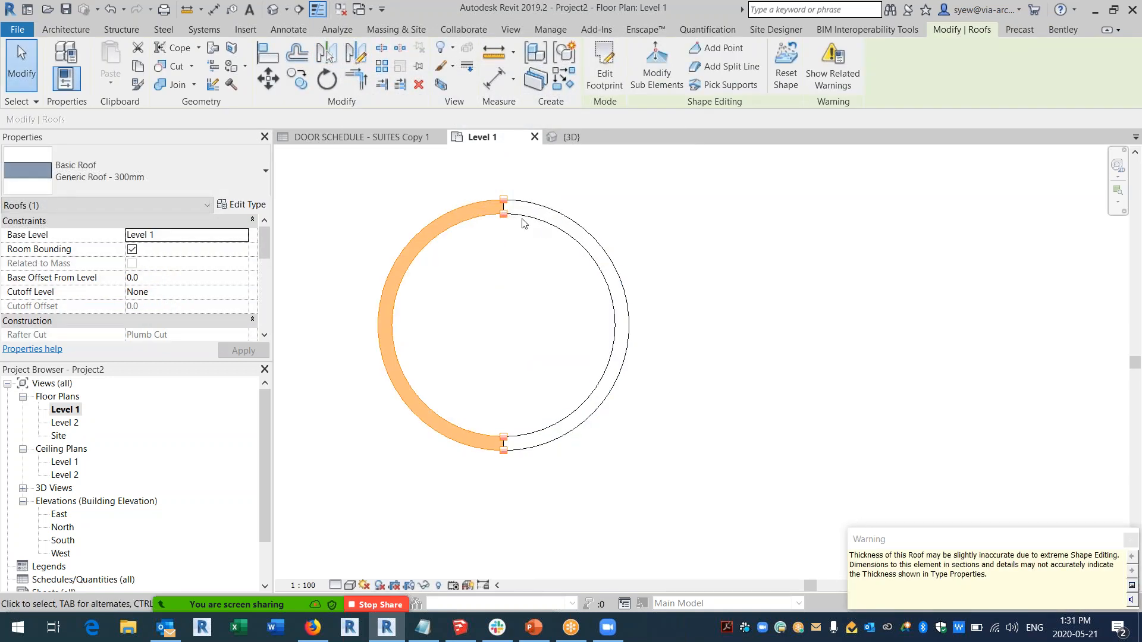
Mirror the new half-ring about the circle's horizontal centre axis without keeping a copy.
left_click(359, 56)
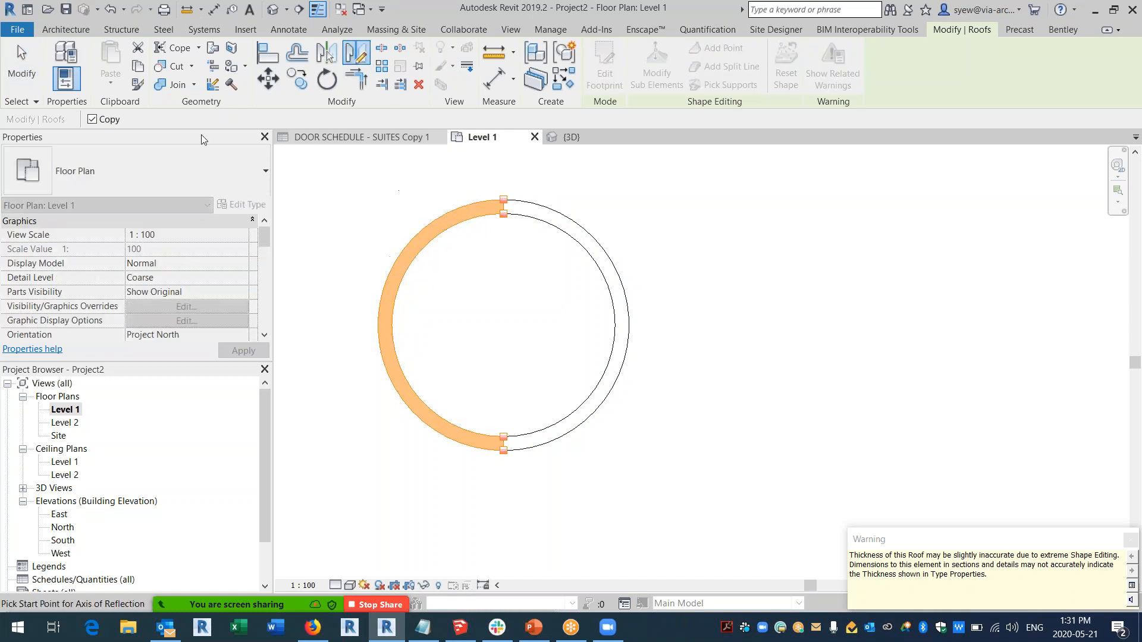
left_click(92, 119)
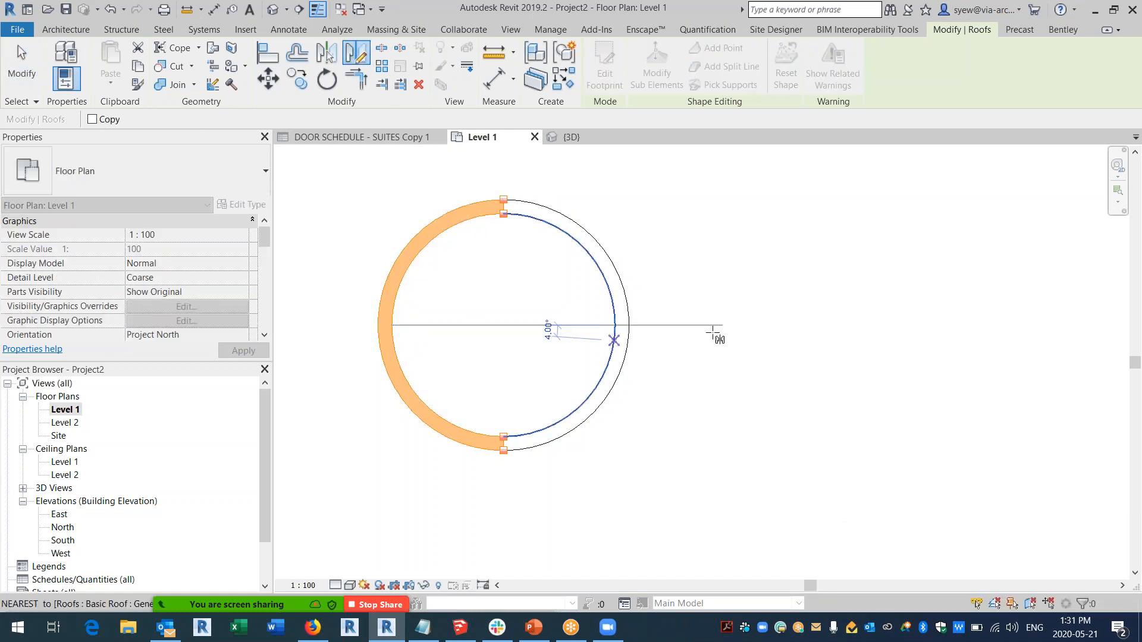
left_click(725, 325)
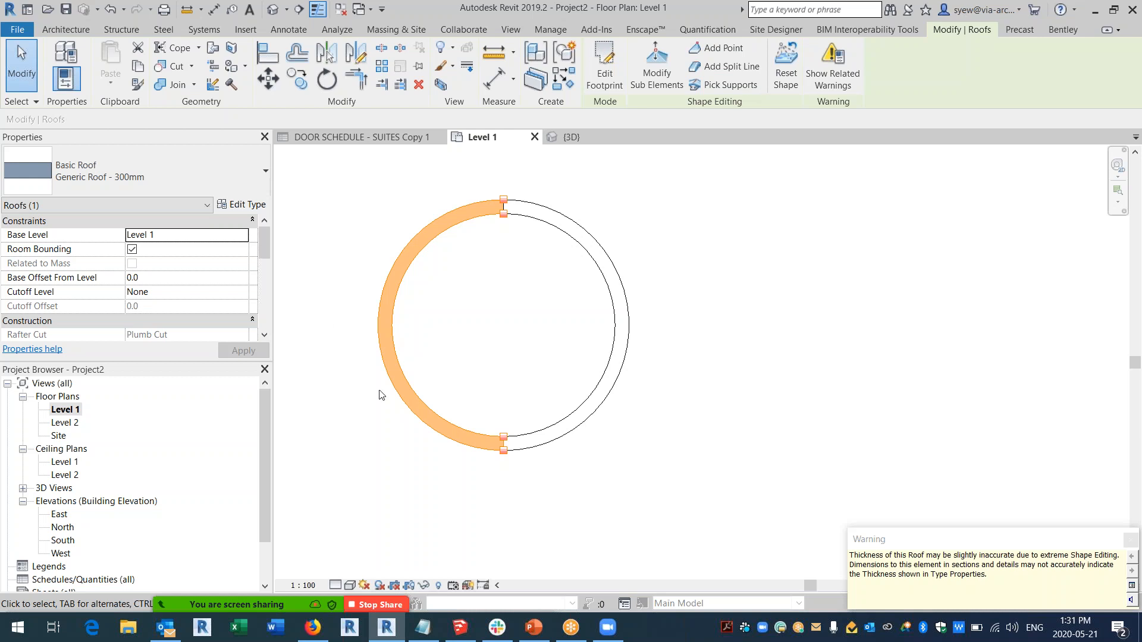
In the North elevation, move one half-ring roof straight up so its lower end meets the upper end of the other half-ring.
double_click(64, 527)
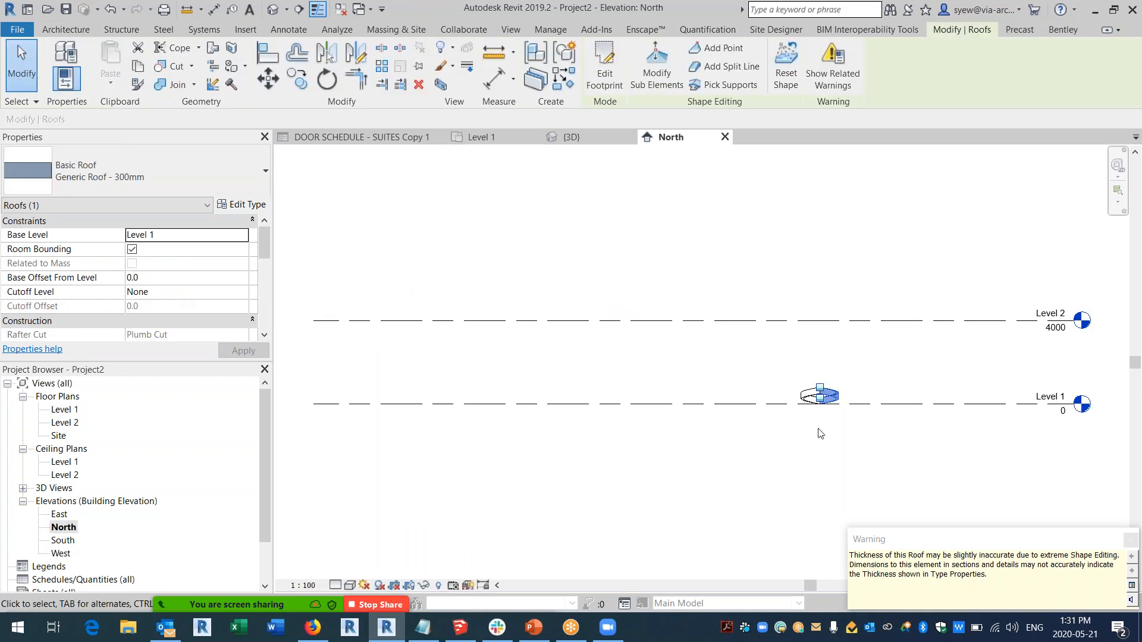
scroll(584, 334, "up", 5)
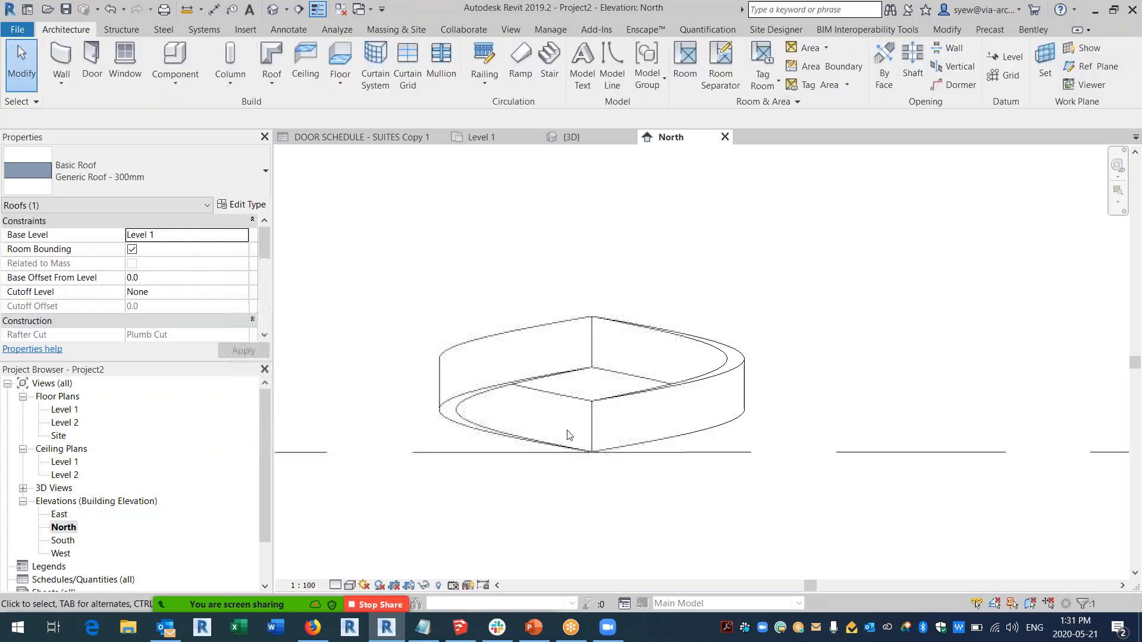
key("Escape")
left_click(565, 402)
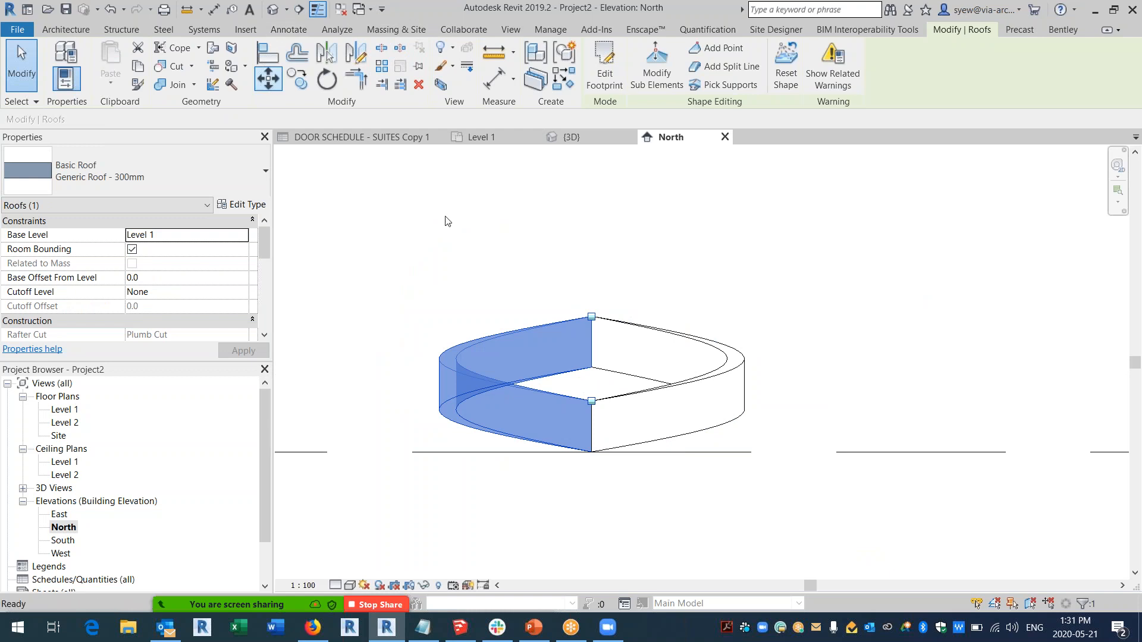
left_click_drag(592, 400, 592, 317)
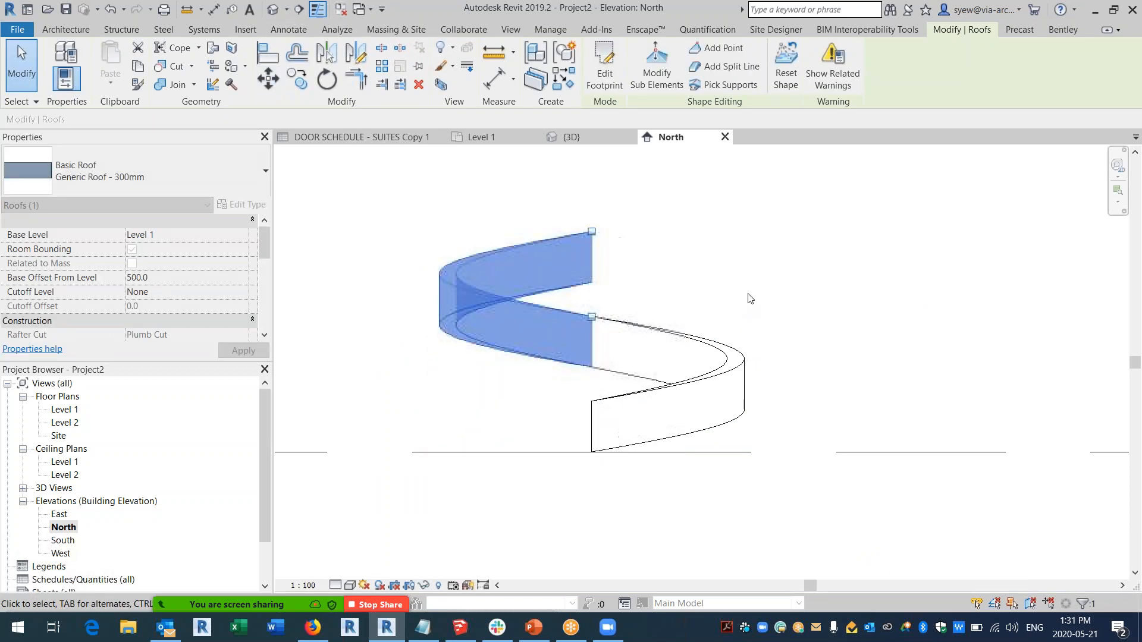
left_click(751, 299)
Copy both half-ring roofs upward three times, each copy starting at the top end of the previous turn.
left_click_drag(752, 219, 523, 362)
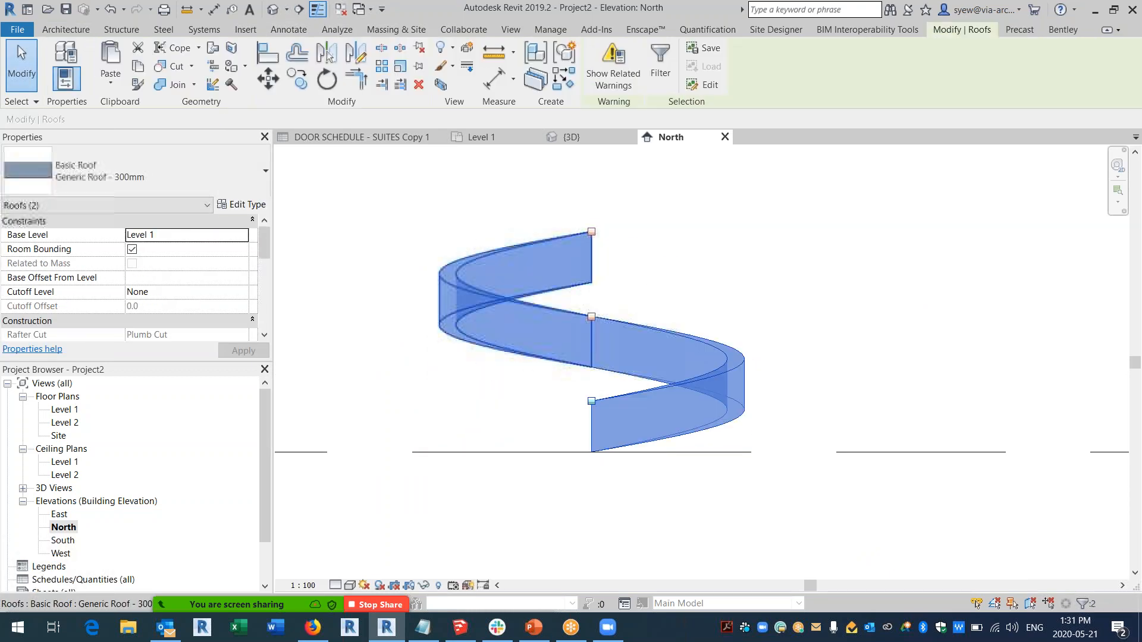
left_click(300, 82)
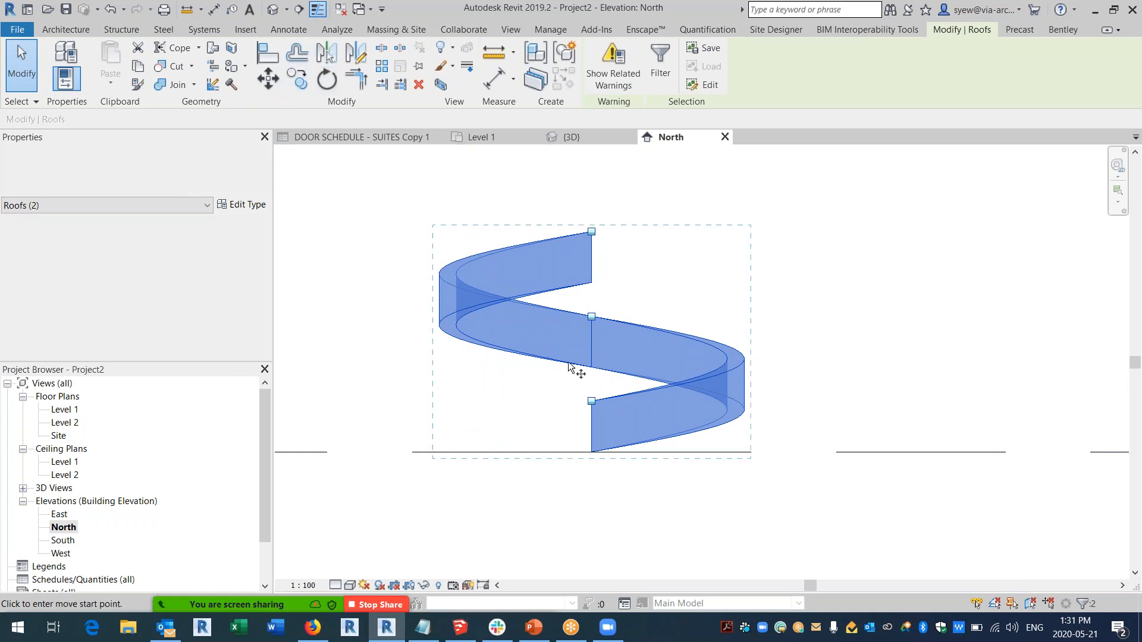
left_click(592, 402)
left_click(591, 231)
middle_click_drag(653, 267, 616, 379)
scroll(575, 355, "down", 3)
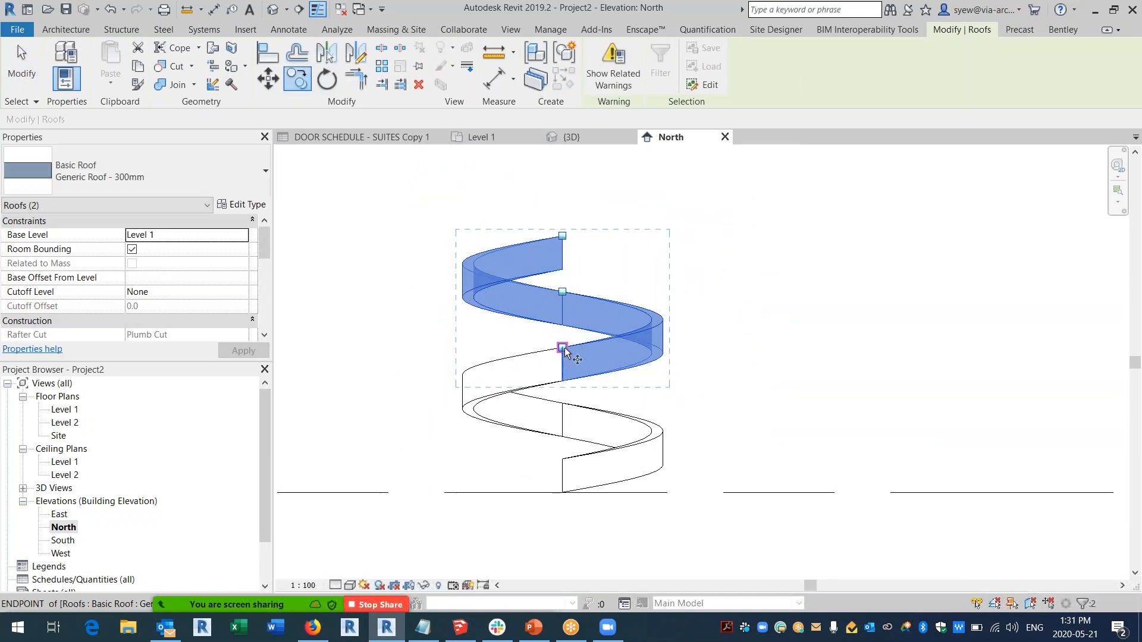
left_click(564, 348)
left_click(563, 236)
middle_click_drag(631, 218, 610, 364)
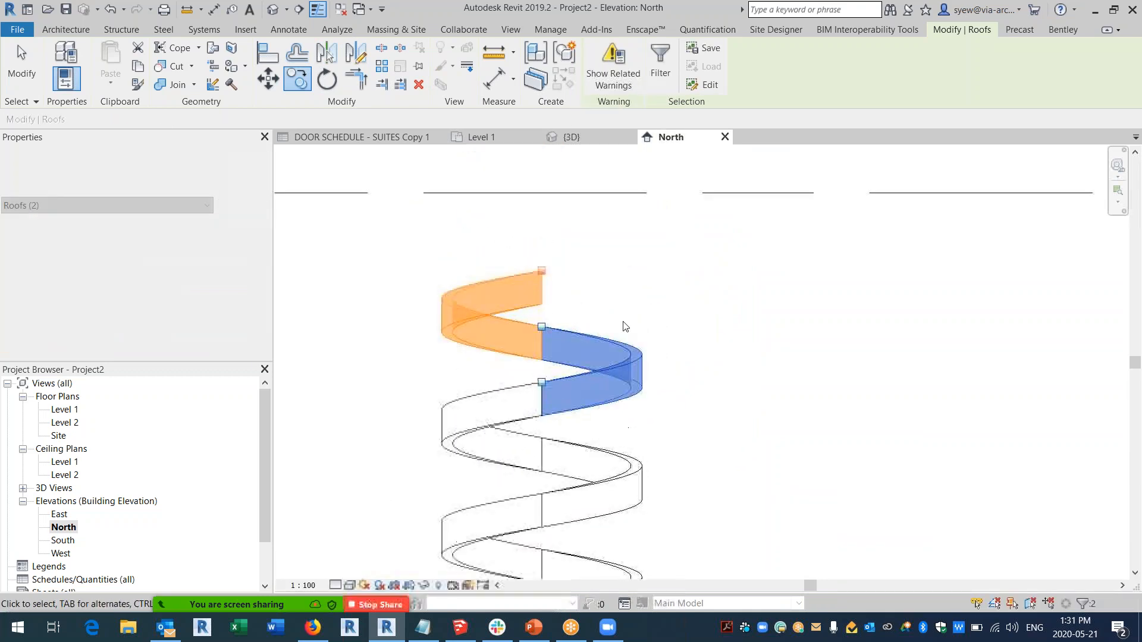
left_click(542, 384)
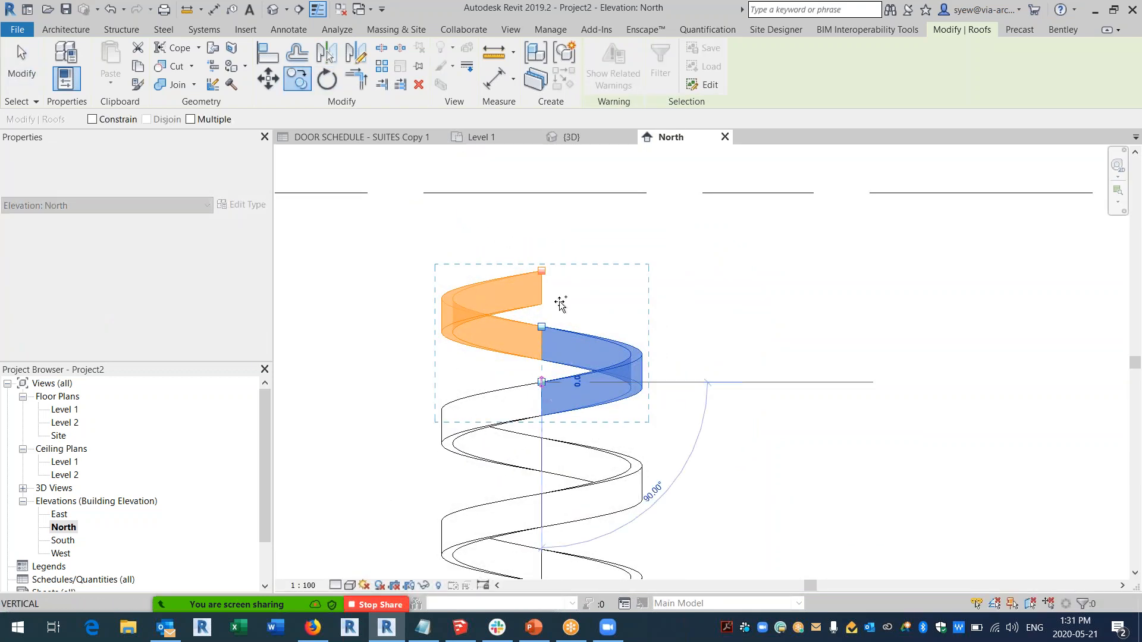
left_click(542, 272)
key("Escape")
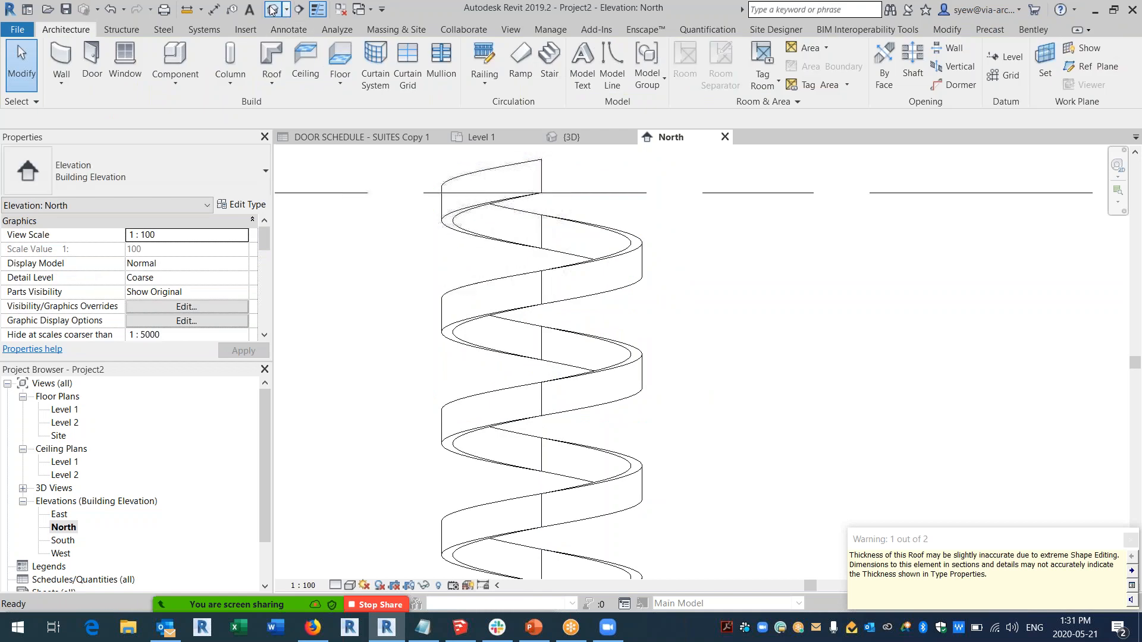
In the 3D view, join the geometry of adjoining half-ring roofs along the upper turns of the spiral.
left_click(572, 137)
scroll(655, 315, "down", 2)
middle_click_drag(675, 396, 675, 231)
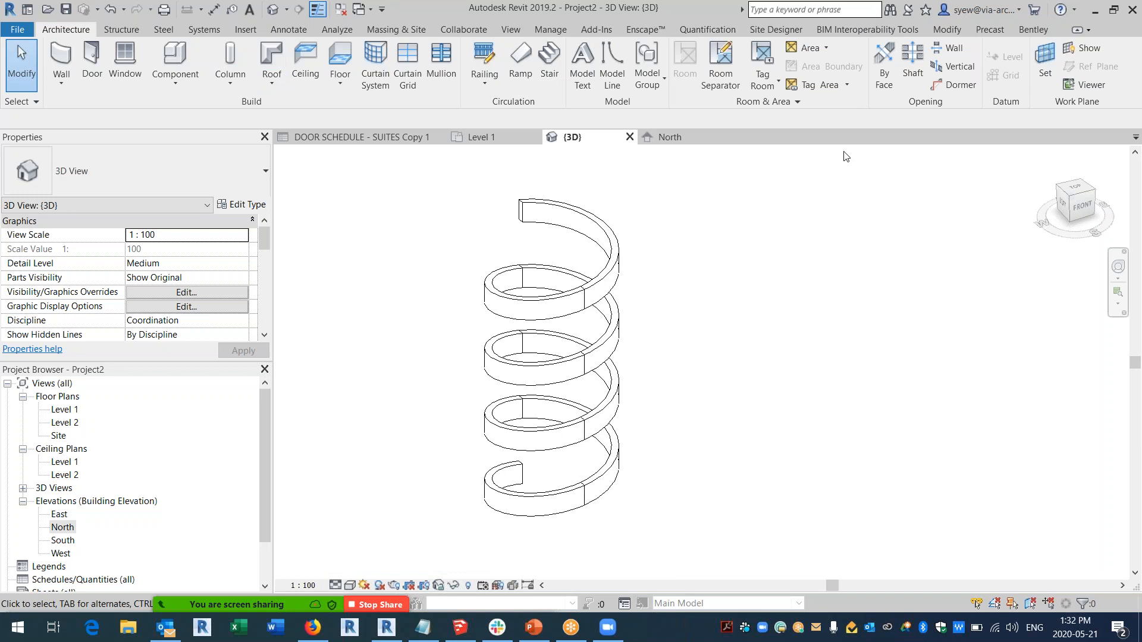
left_click(962, 27)
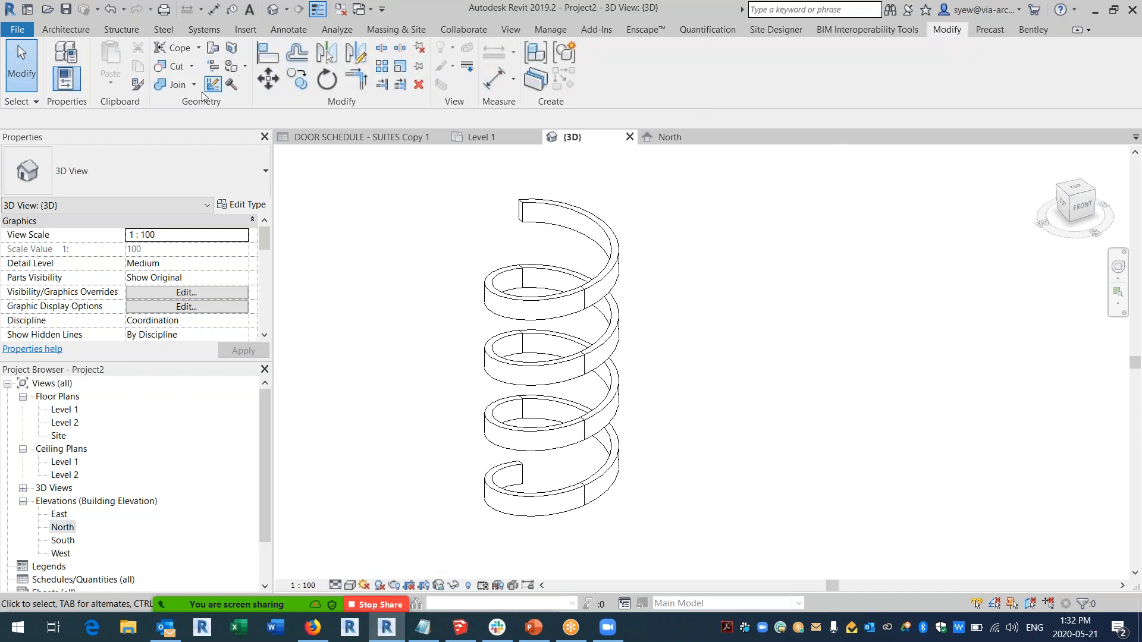
left_click(607, 274)
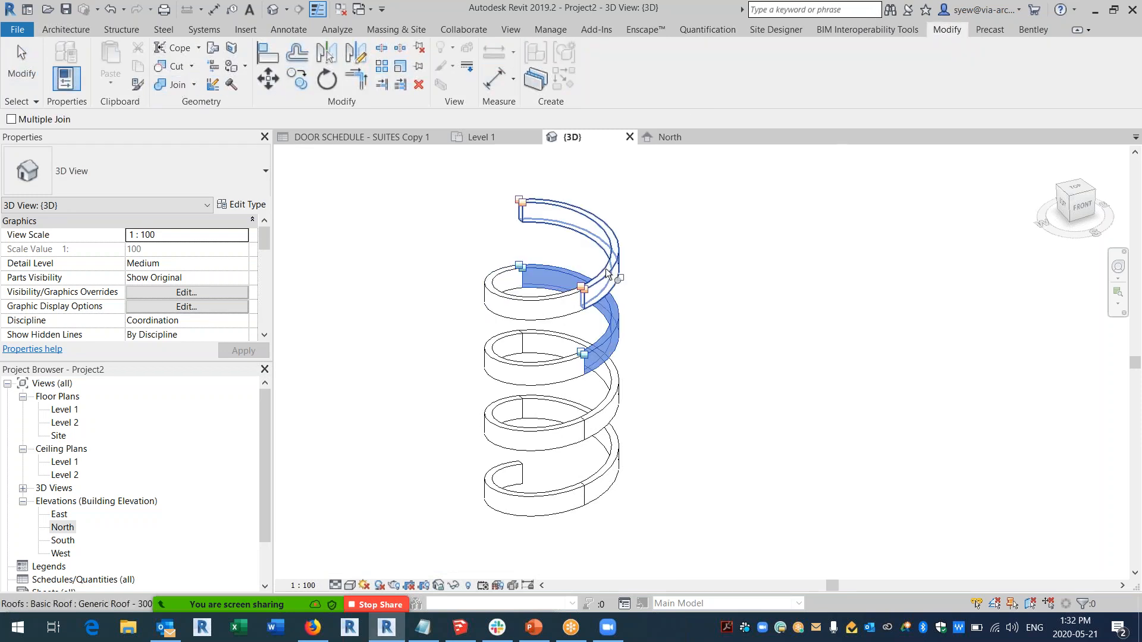
left_click(509, 273)
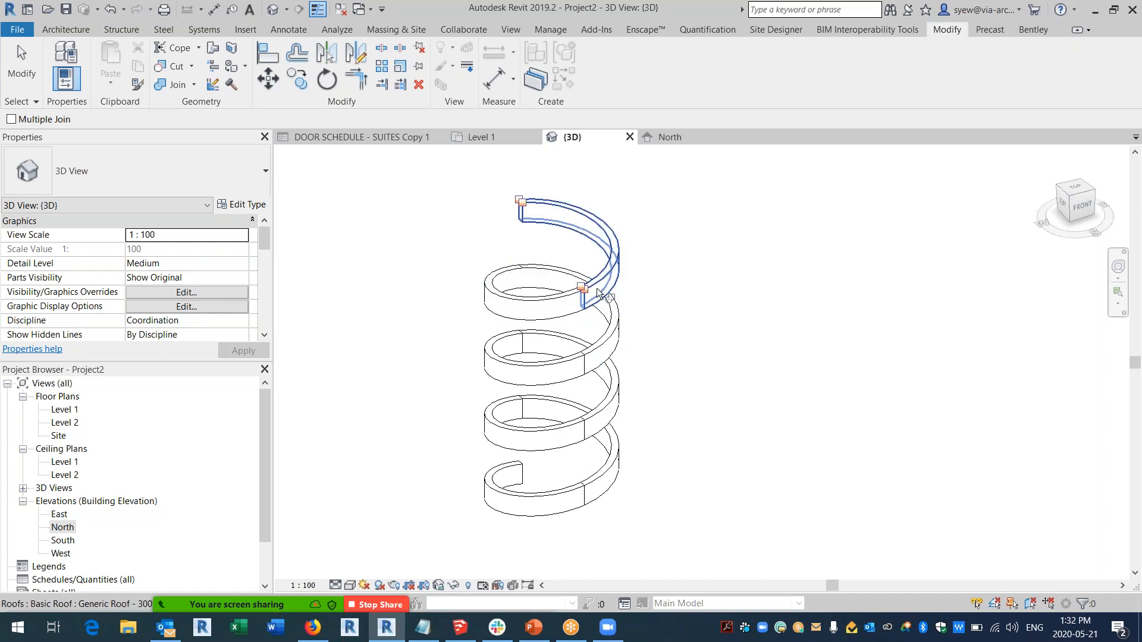
left_click(595, 351)
left_click(594, 348)
left_click(592, 413)
left_click(558, 429)
Join the geometry of adjoining half-ring roofs down through the lower turns of the spiral.
left_click(544, 382)
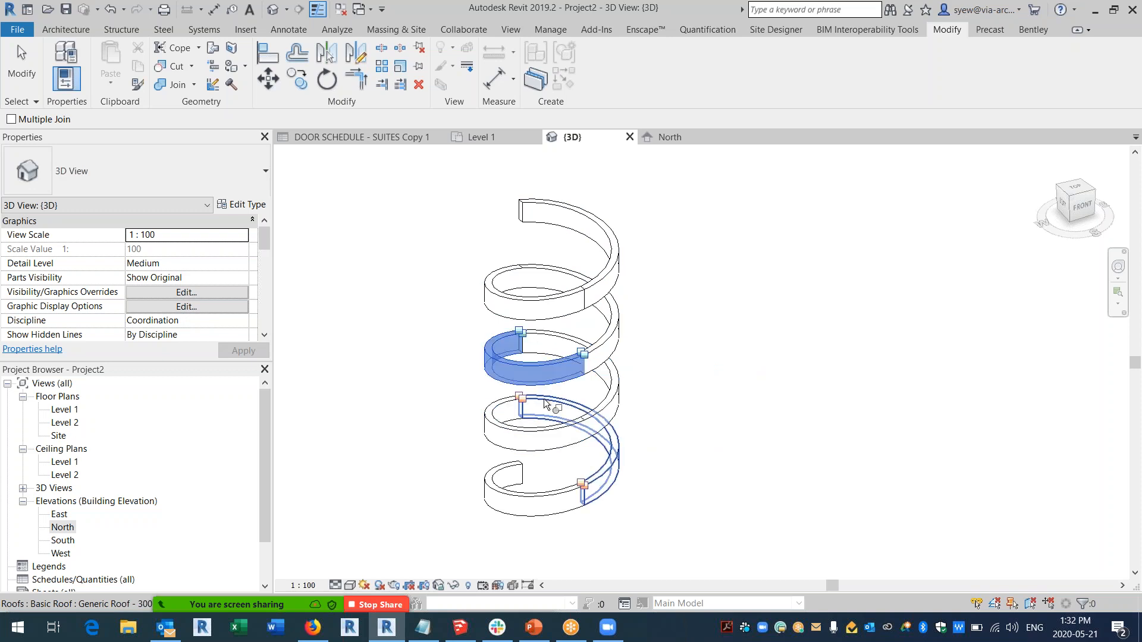
left_click(561, 347)
left_click(551, 410)
left_click(505, 415)
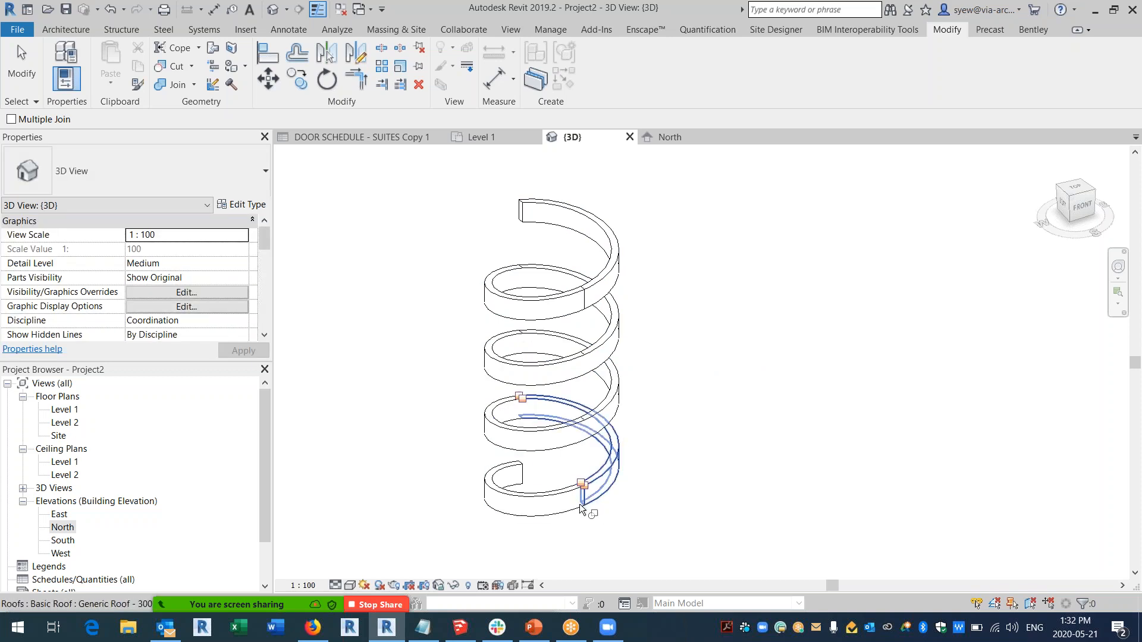
left_click(558, 501)
left_click(603, 477)
left_click(590, 515)
key("Escape")
Return to the Level 1 floor plan showing the spiral's ring outline.
middle_click_drag(665, 510, 611, 472, "shift")
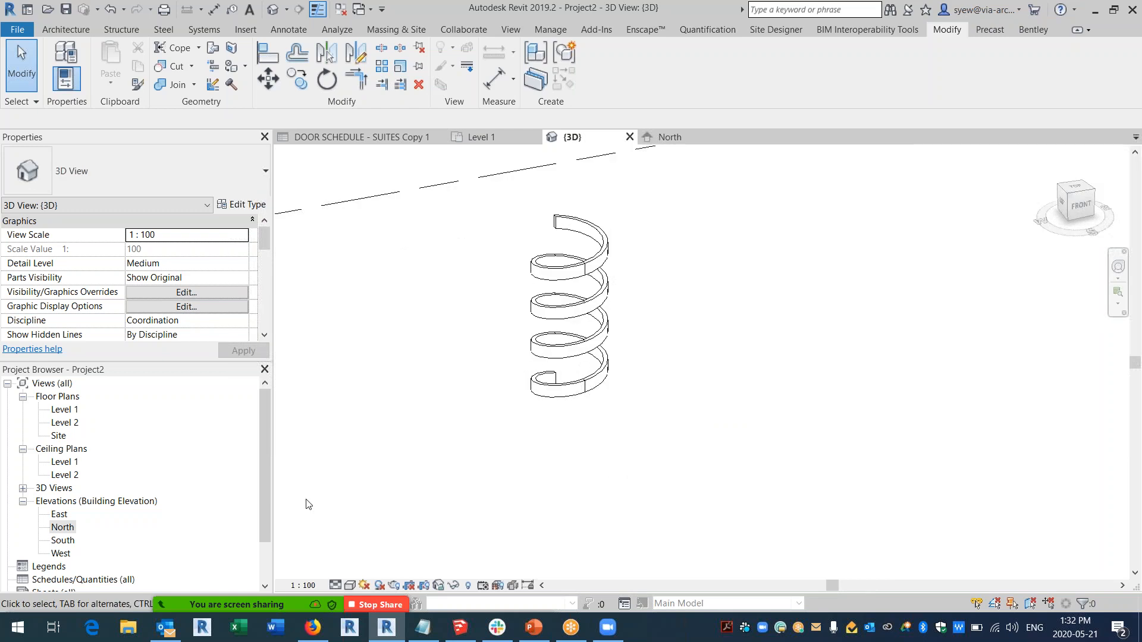
double_click(66, 410)
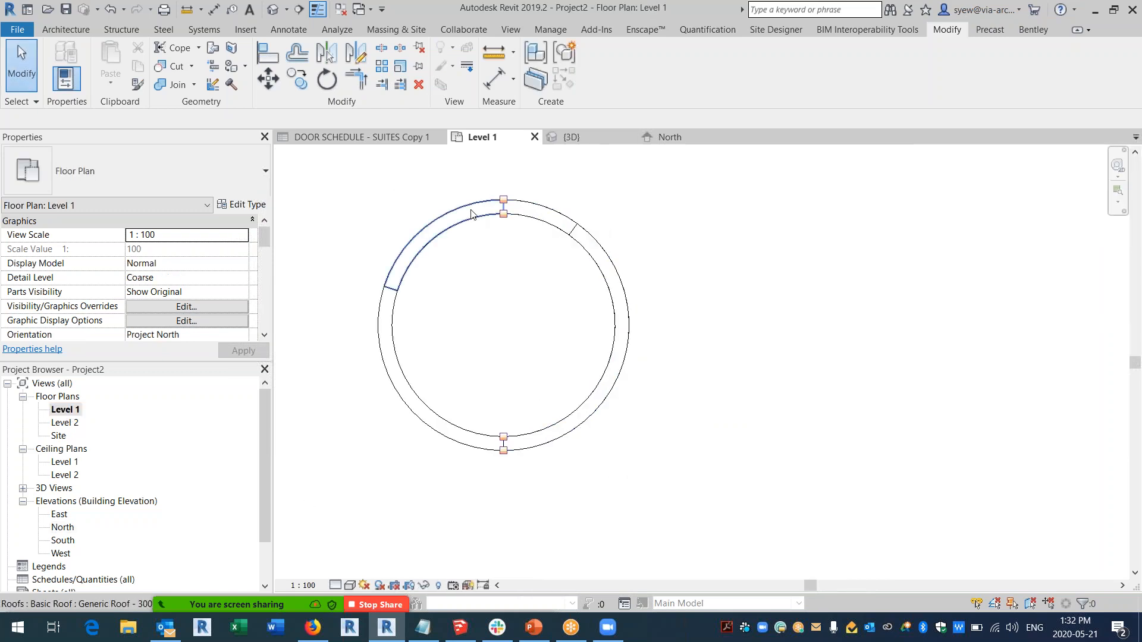
Create a 900mm Pipe railing along the eastern half of the spiral's outer edge, using a semicircular arc path from its north to south point.
left_click(69, 29)
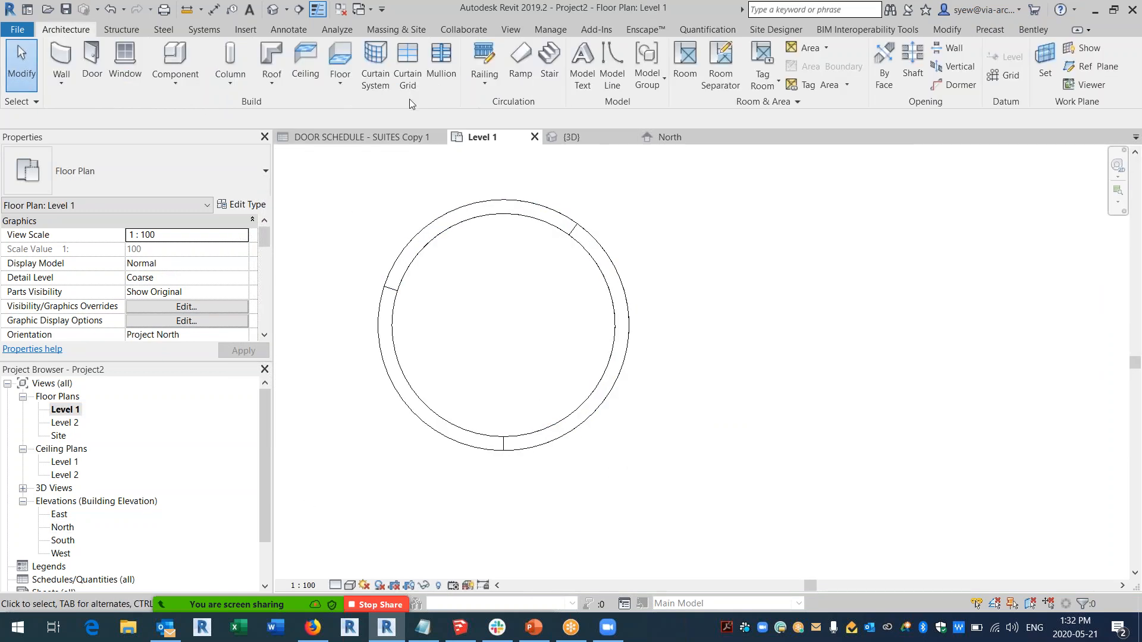
left_click(626, 67)
left_click(503, 200)
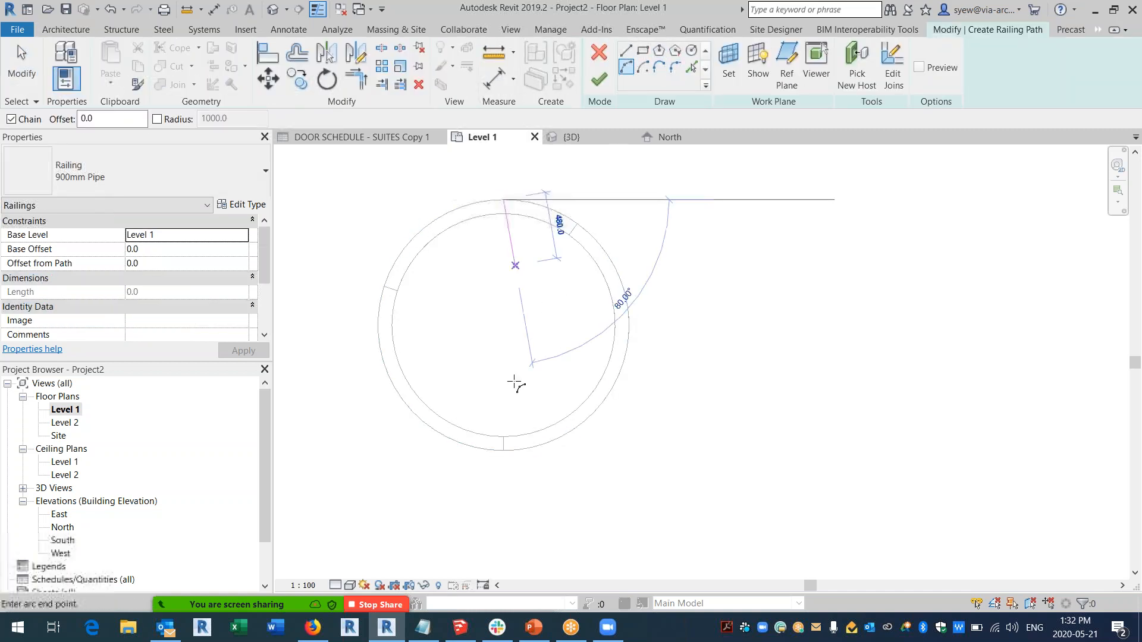
left_click(503, 451)
left_click(272, 10)
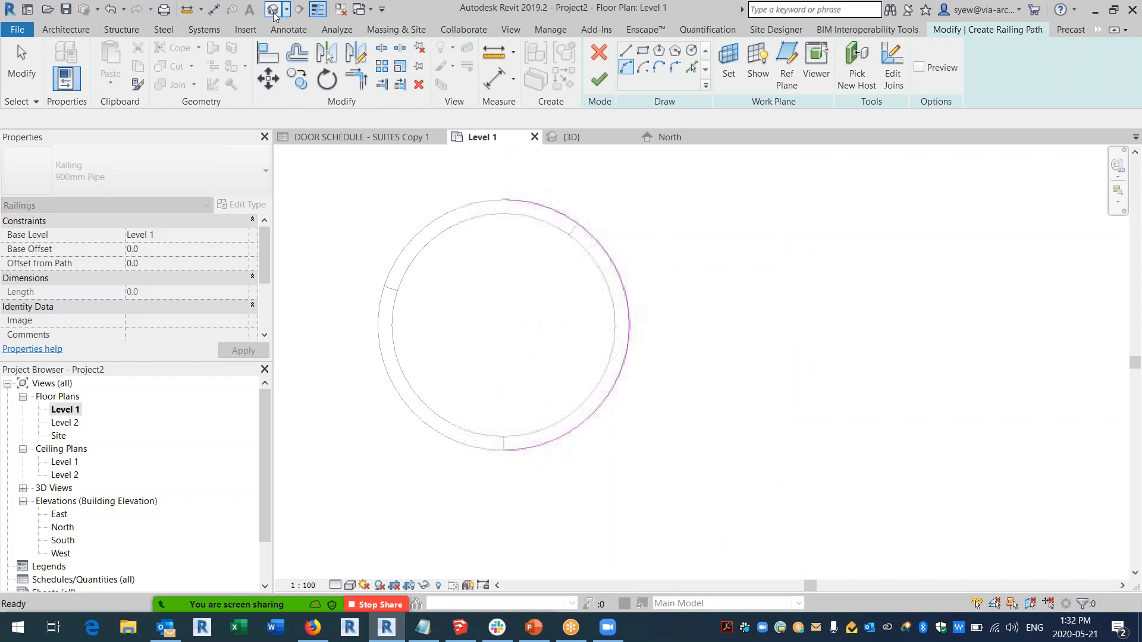
left_click(599, 78)
scroll(616, 374, "up", 3)
mouse_move(684, 407)
middle_mouse_down("shift")
mouse_move(625, 415)
mouse_move(672, 418)
middle_mouse_up("shift")
Assign the eastern segment of the spiral roof as the new host of the railing.
left_click(639, 67)
left_click(605, 326)
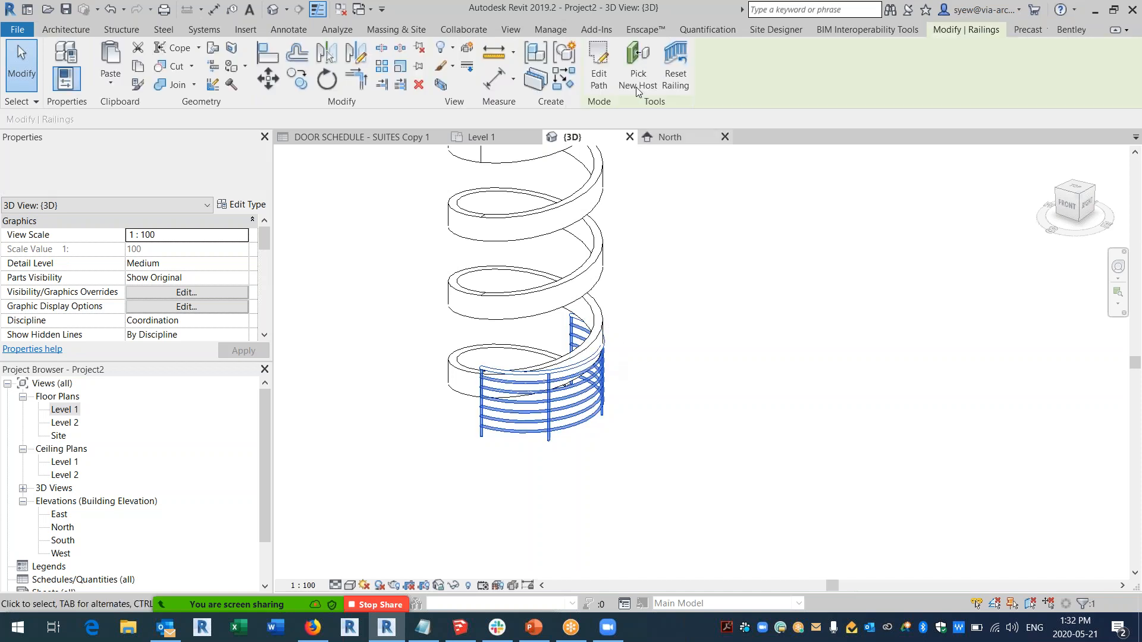
left_click(638, 66)
left_click(600, 291)
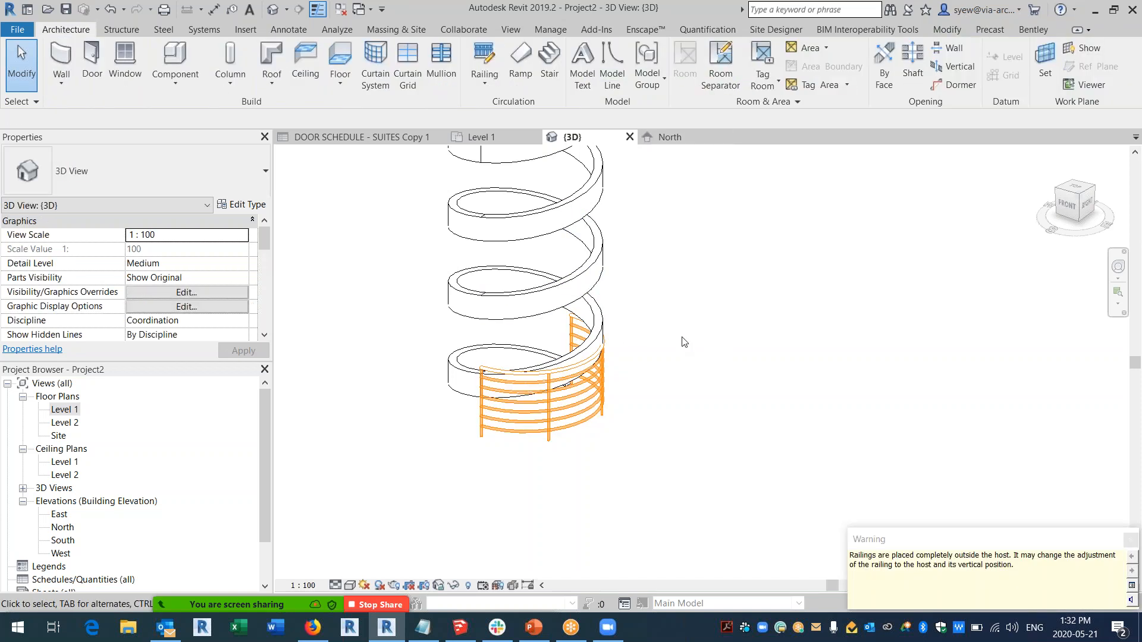
left_click_drag(907, 564, 973, 557)
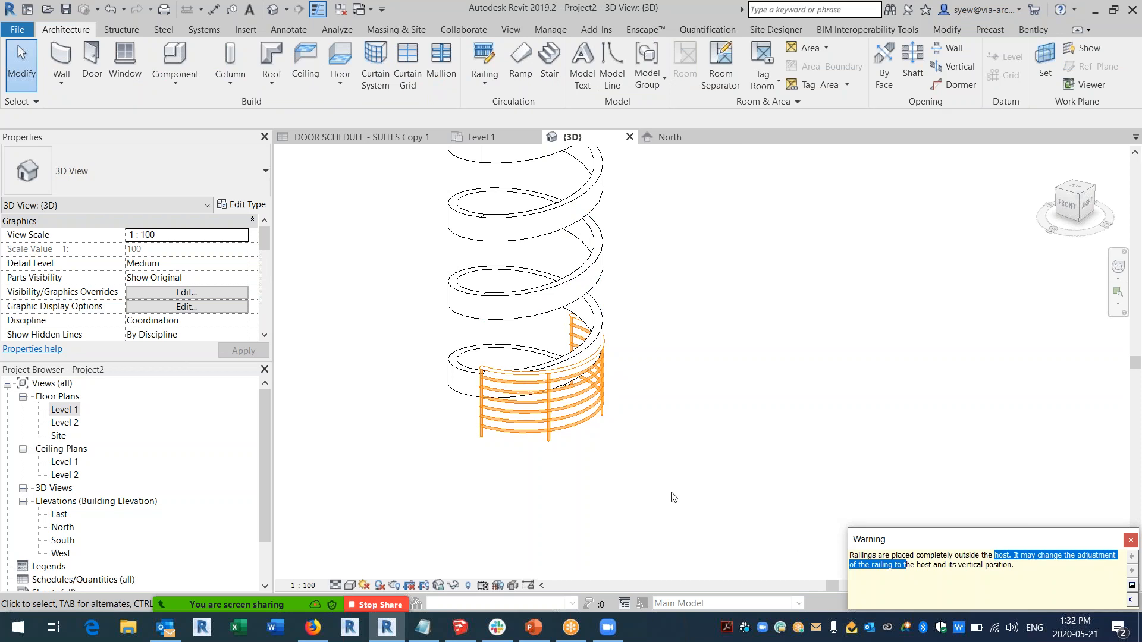
left_click(631, 479)
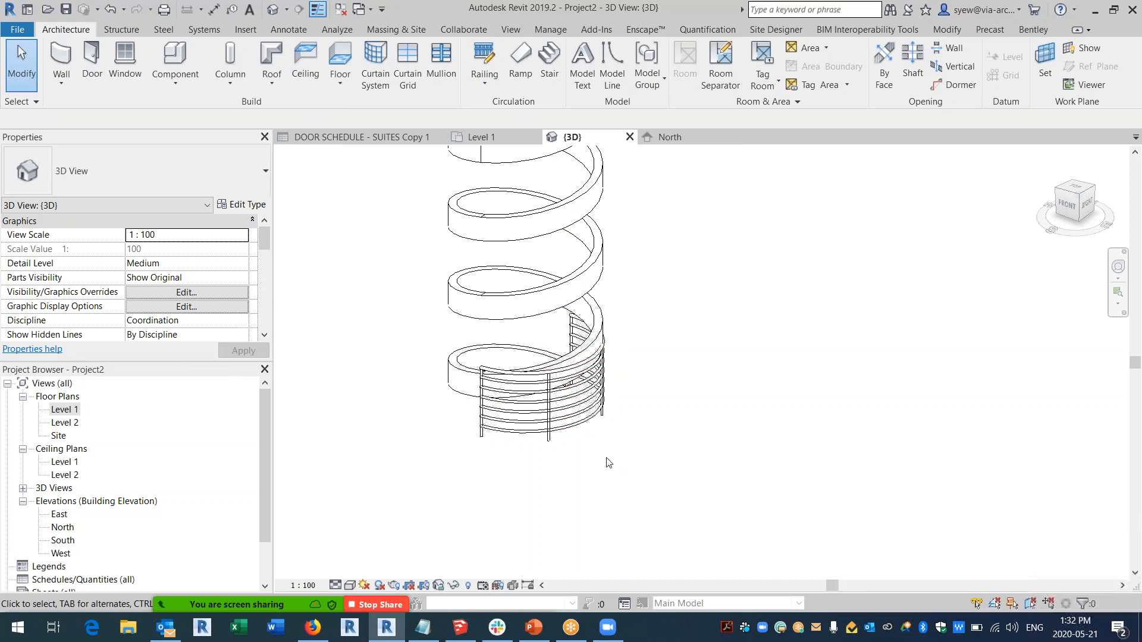
left_click(573, 438)
In the Level 1 plan, edit the railing path by offsetting its arc inward onto the roof band and deleting the original outer arc.
key("ctrl+Tab")
key("ctrl+Tab")
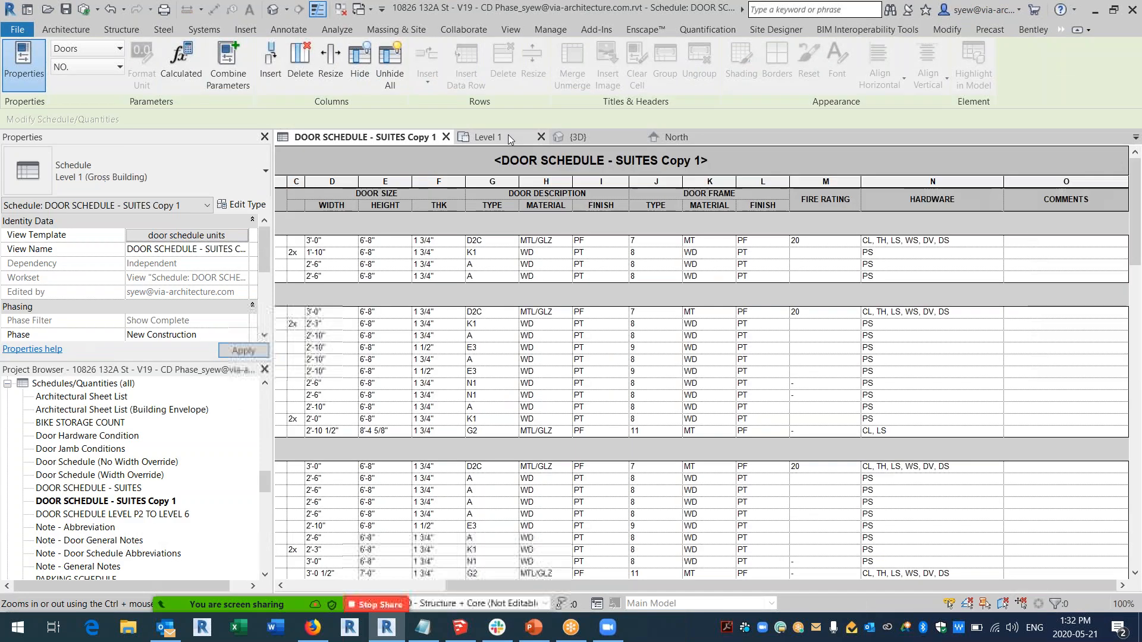
left_click(508, 135)
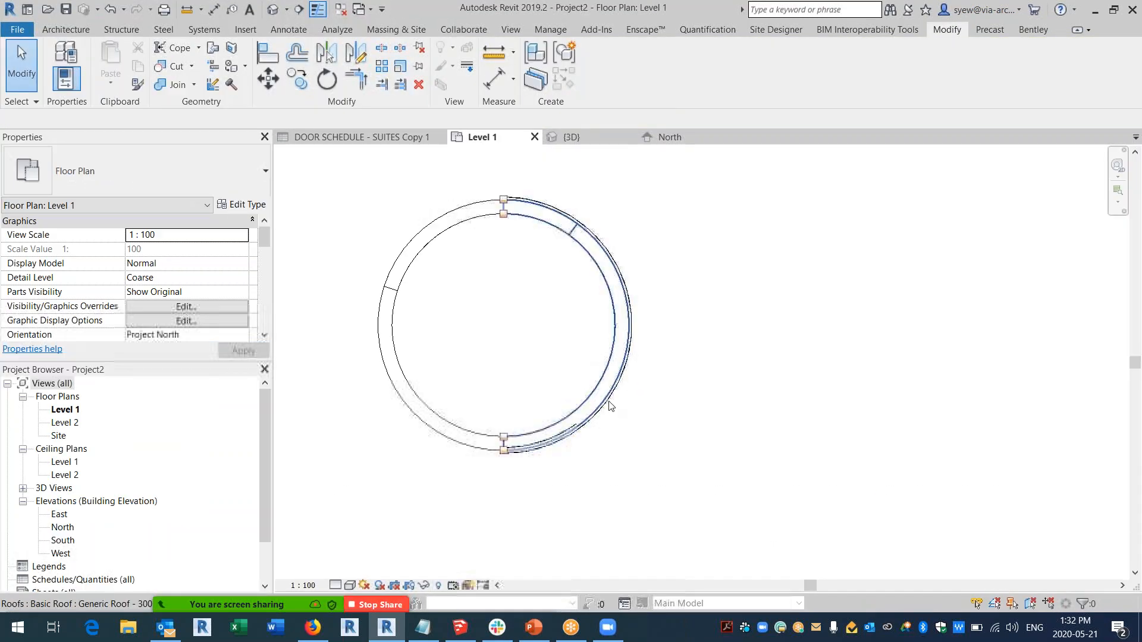
scroll(551, 449, "up", 2)
left_click(528, 459)
middle_click_drag(669, 433, 655, 474)
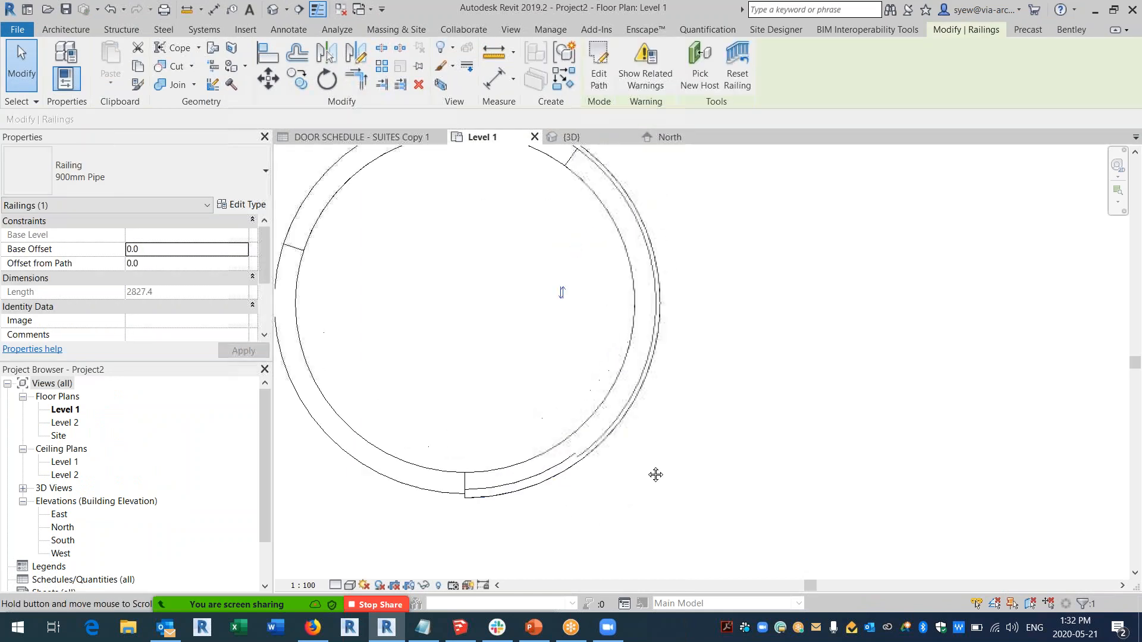
double_click(661, 299)
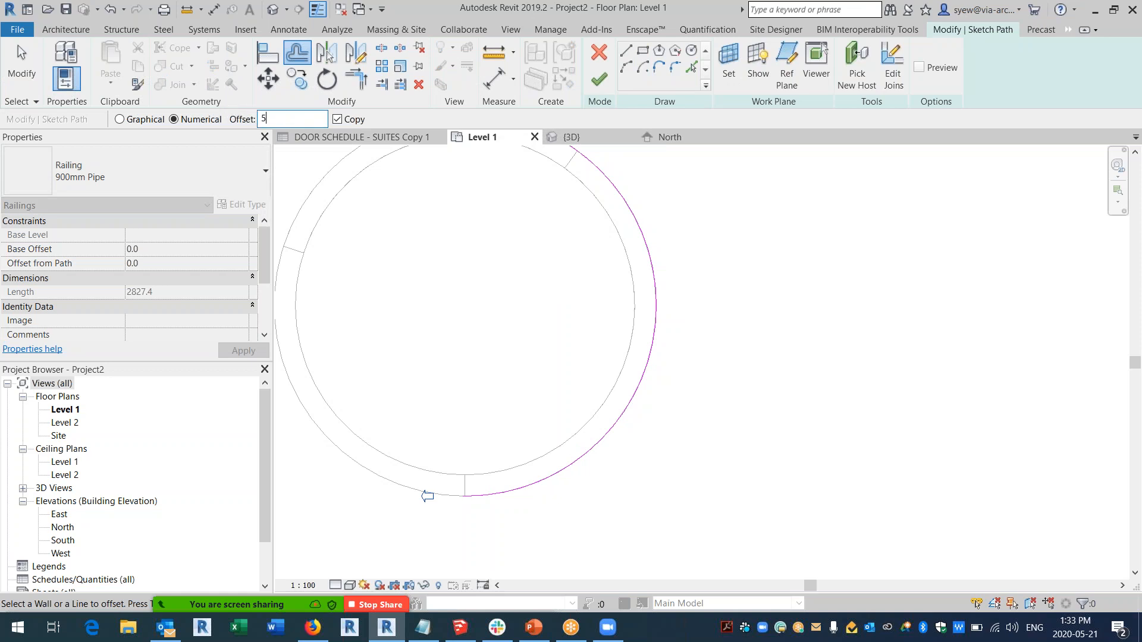
left_click(638, 230)
key("Escape")
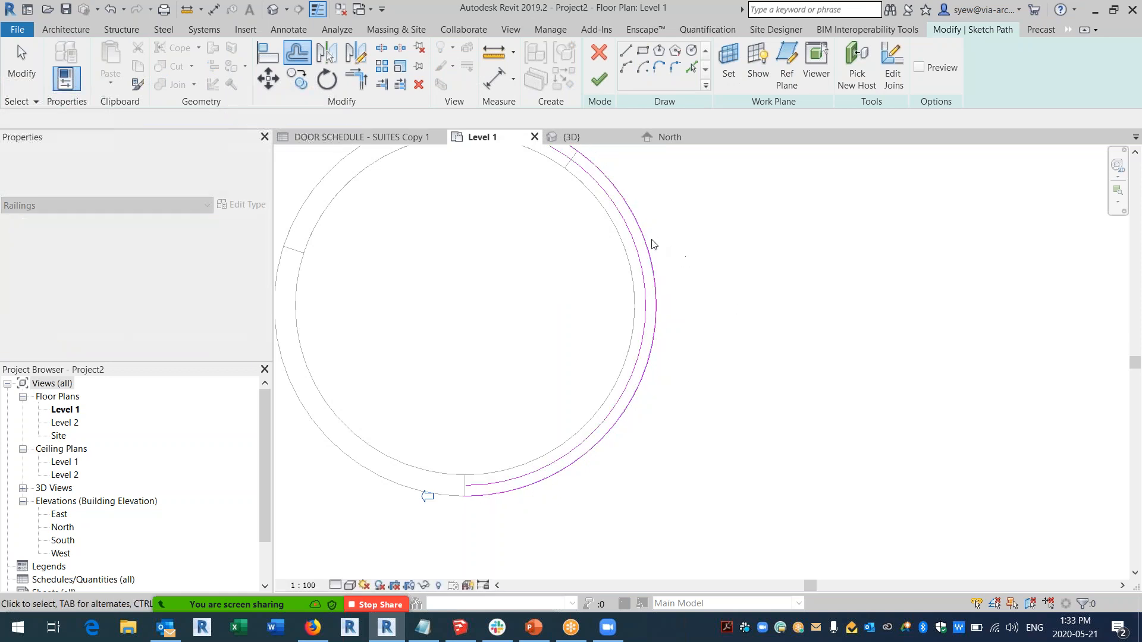
left_click(648, 242)
left_click(713, 284)
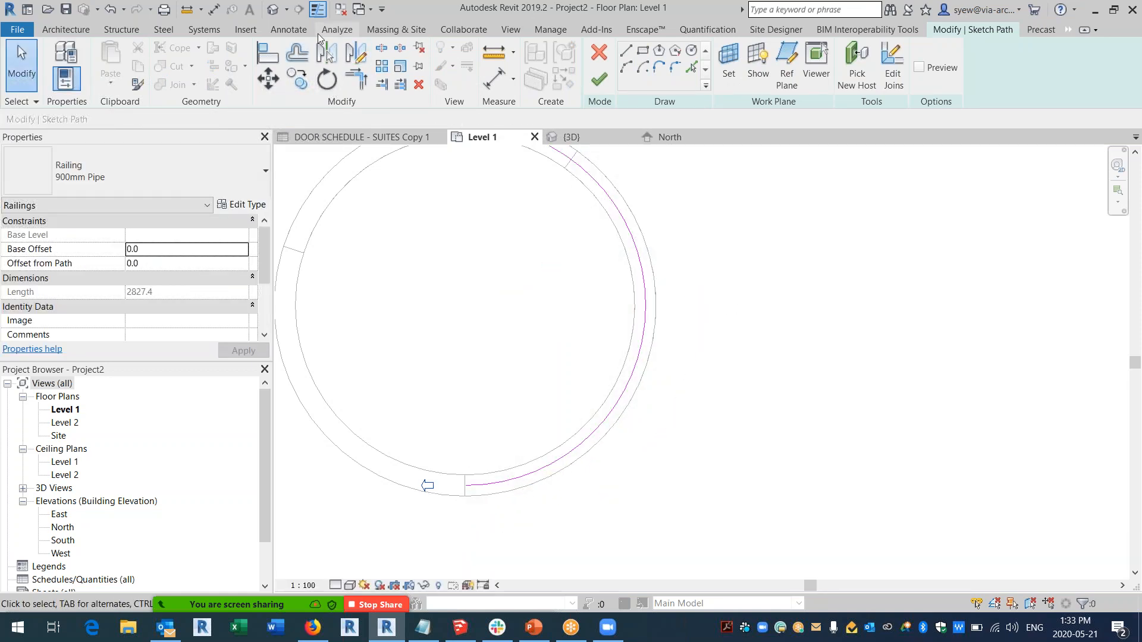
left_click(273, 11)
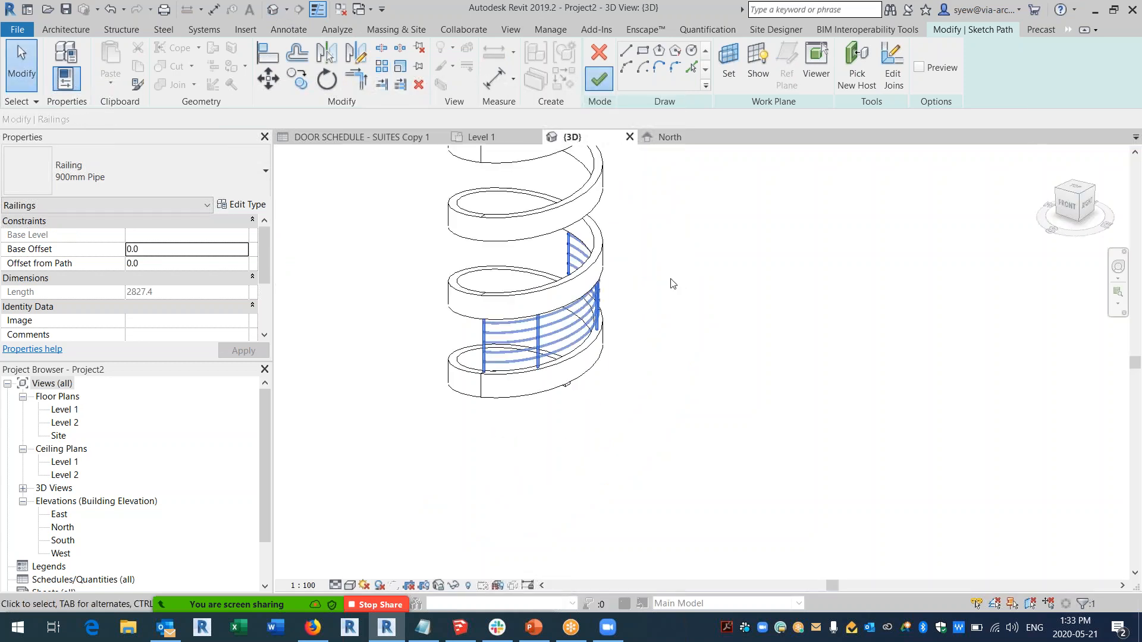
middle_click_drag(721, 381, 250, 390, "shift")
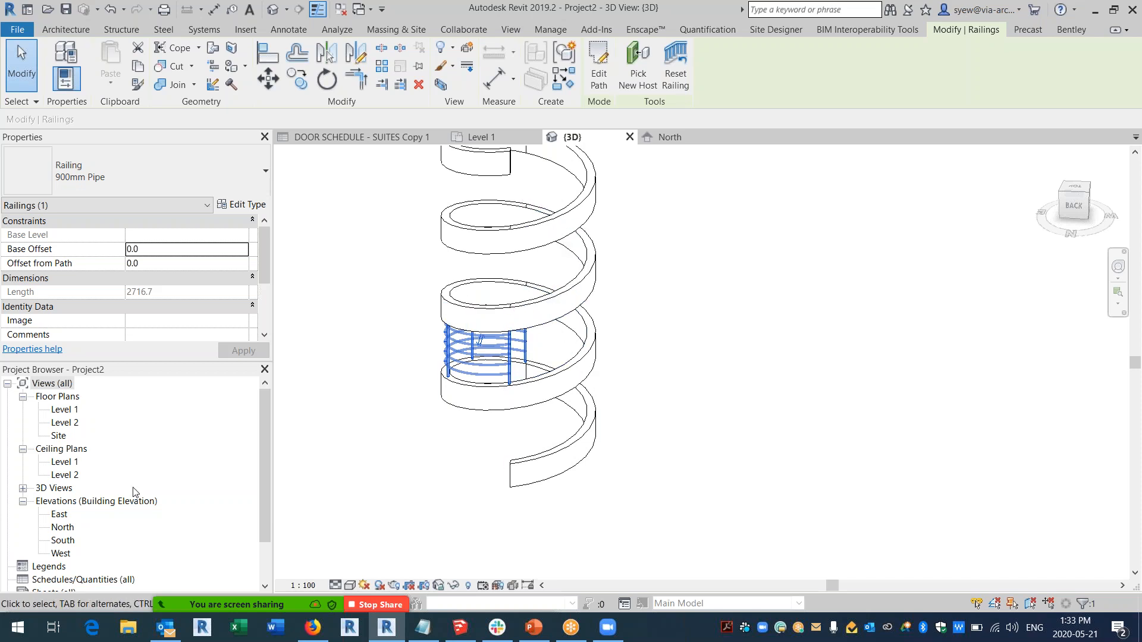
In the North elevation, mirror a copy of the railing about the spiral's central vertical edge and host it on the lowest roof turn.
double_click(62, 527)
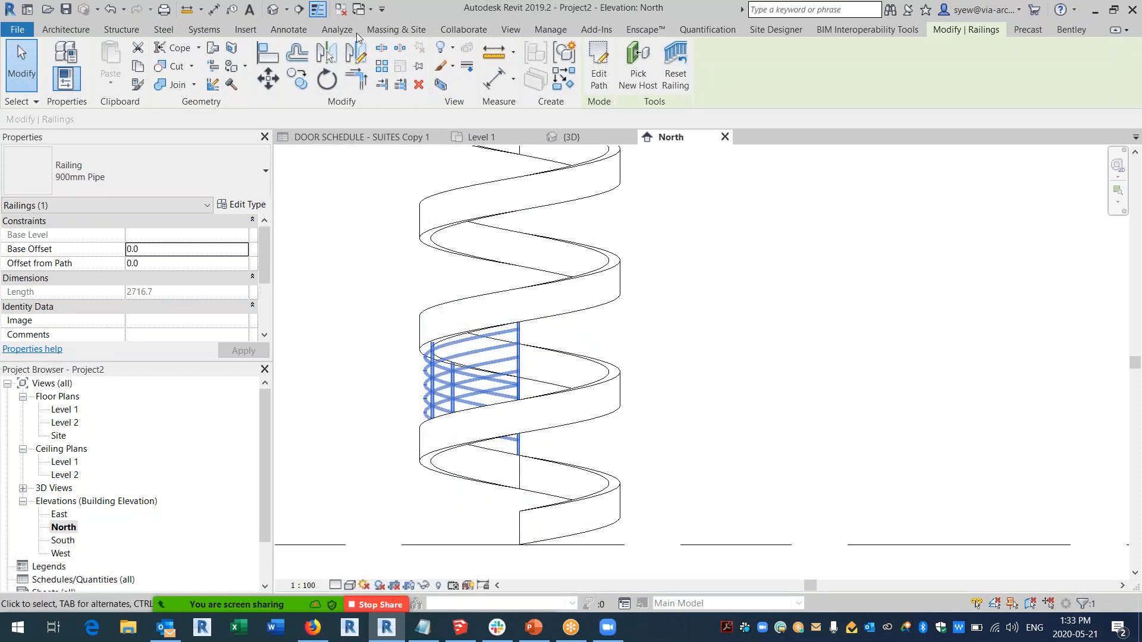
left_click(325, 54)
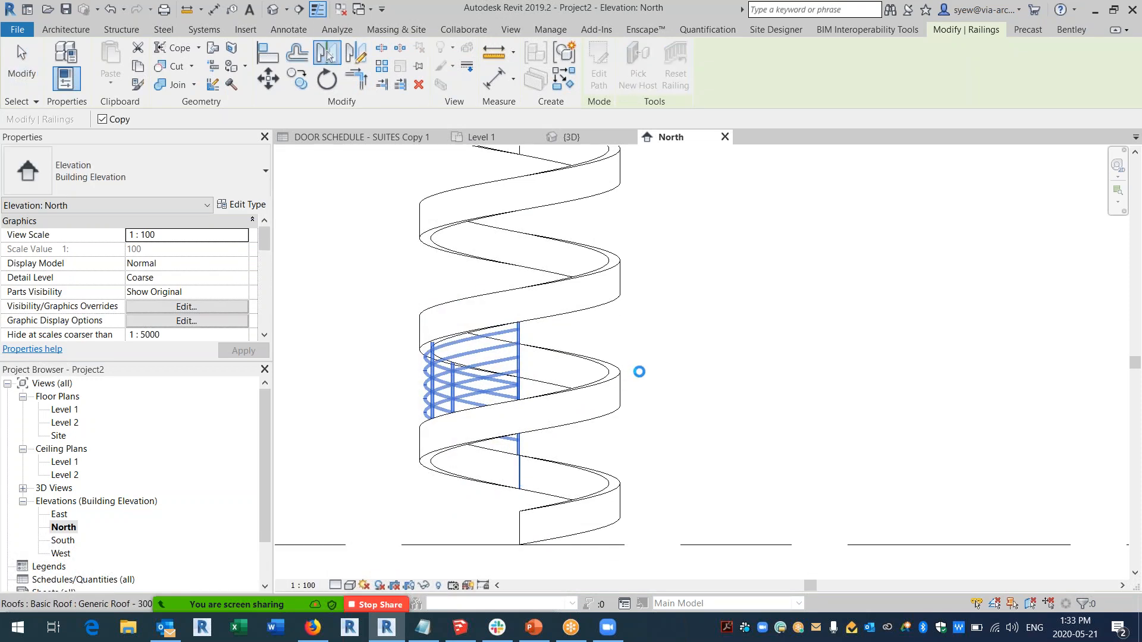
middle_click_drag(696, 434, 642, 426)
left_click(699, 70)
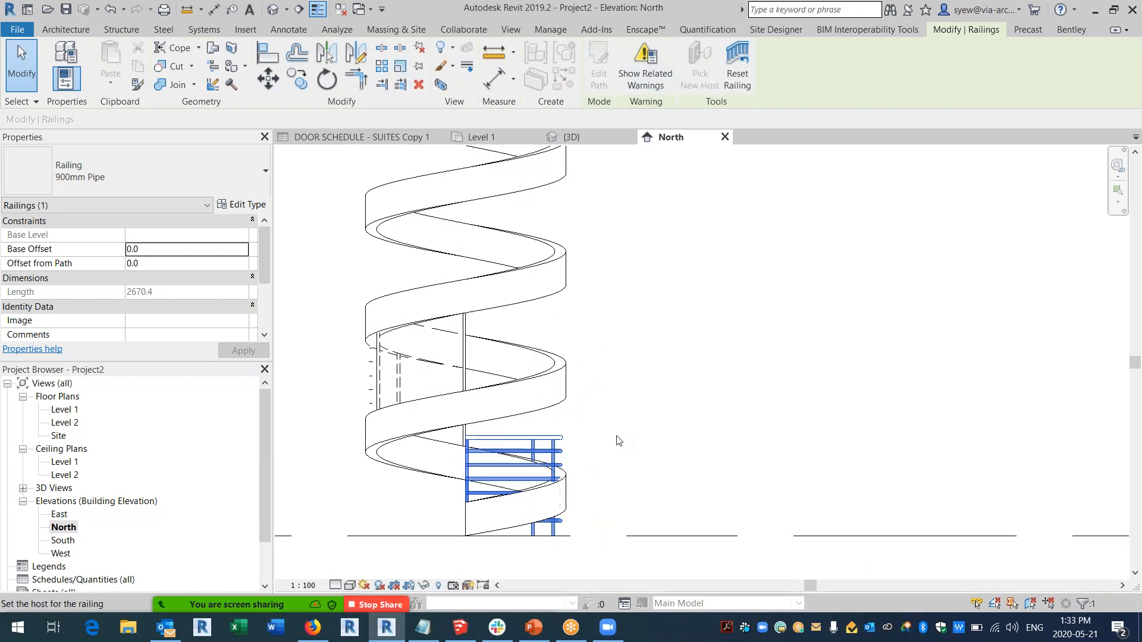
left_click(565, 479)
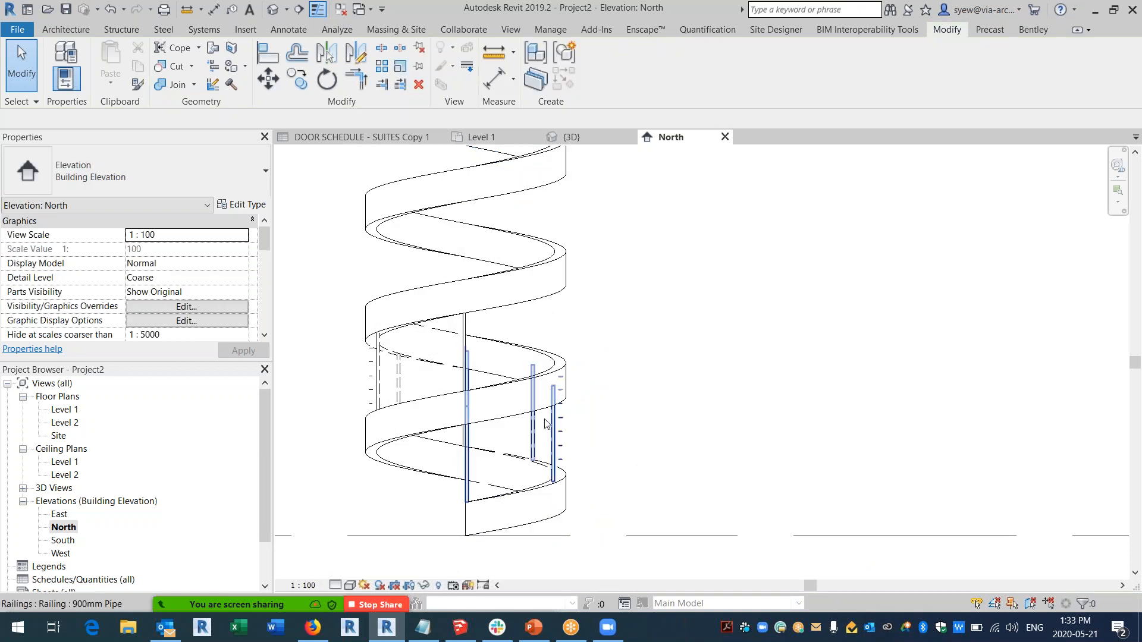
left_click(474, 396)
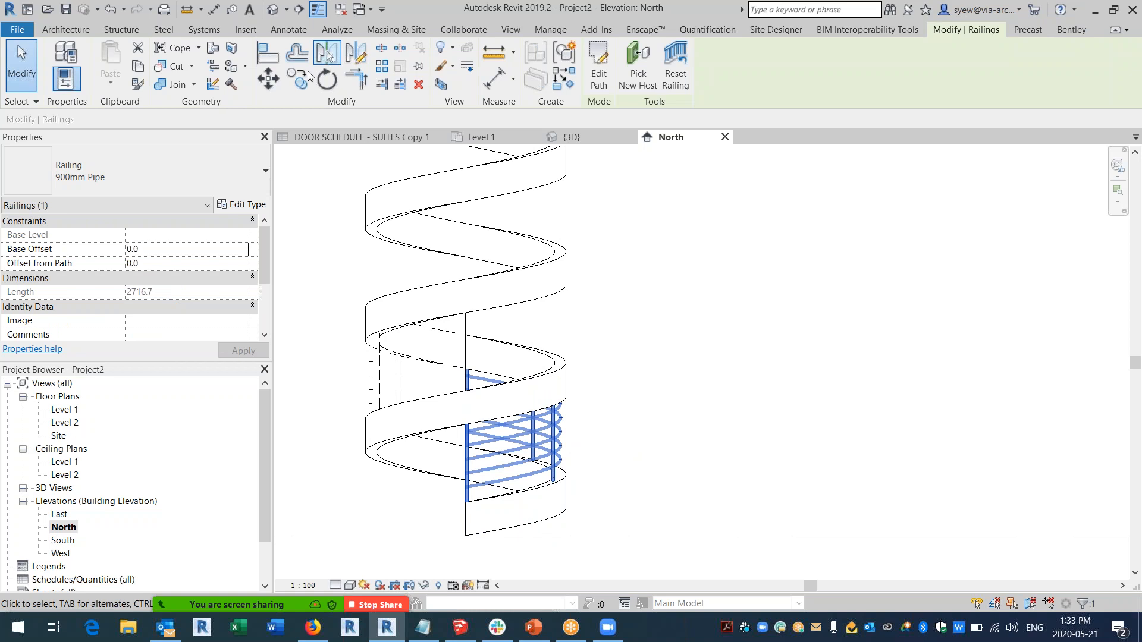
key("m")
key("v")
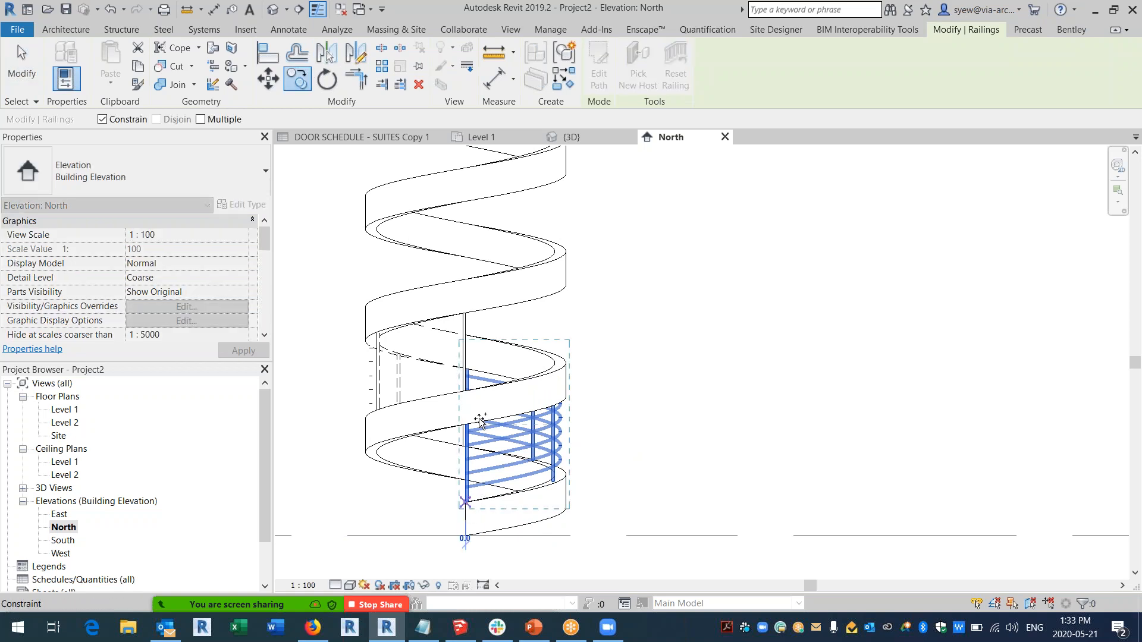
scroll(467, 407, "up", 1)
scroll(569, 311, "down", 3)
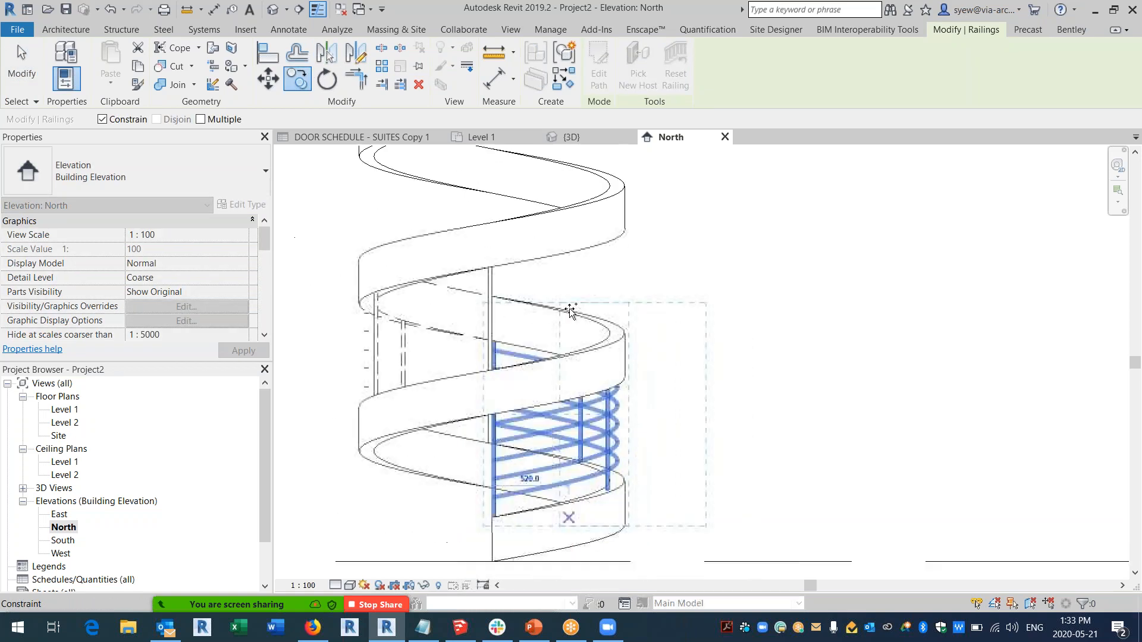
key("Escape")
key("Escape")
Copy the mirrored railing, paste it aligned to the same place, and host the copy on the second turn of the spiral roof.
left_click(597, 407)
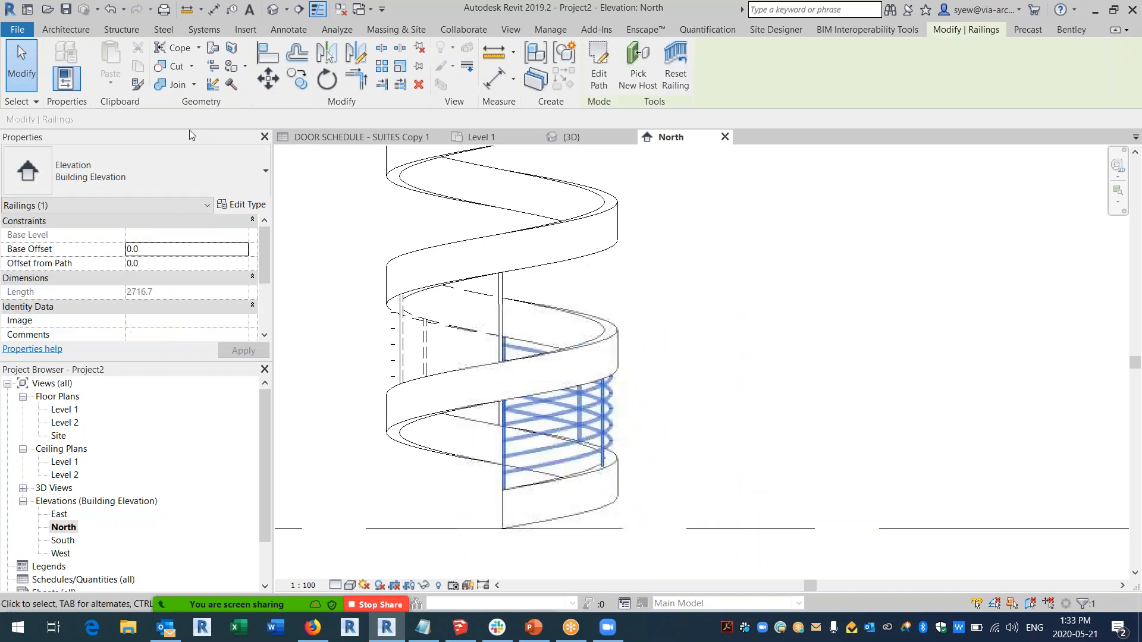
left_click(117, 88)
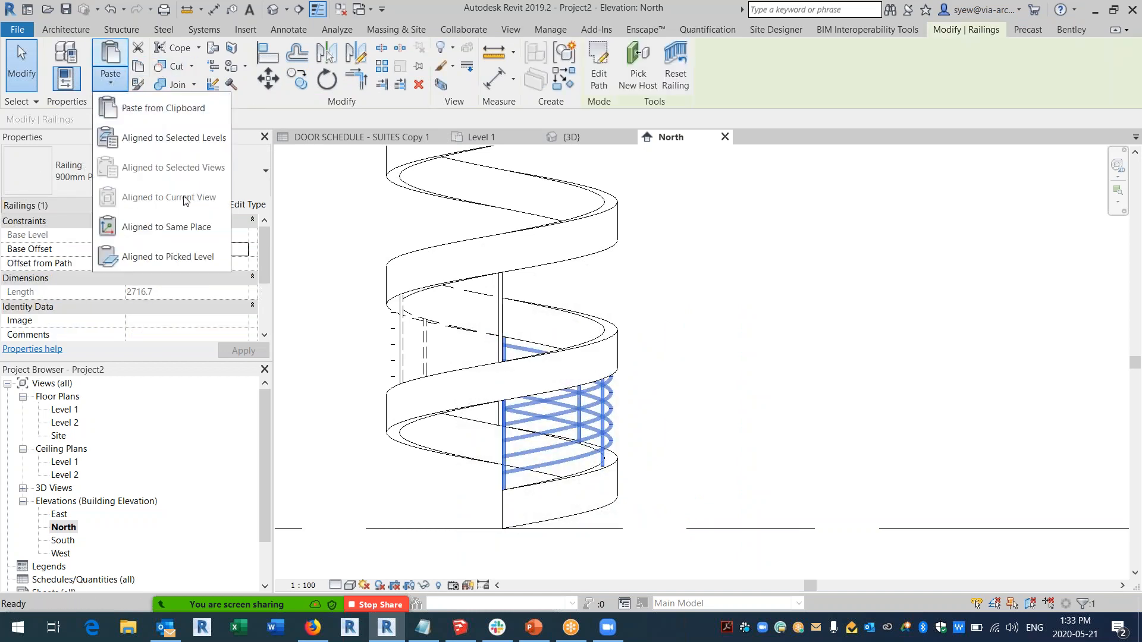
left_click(155, 227)
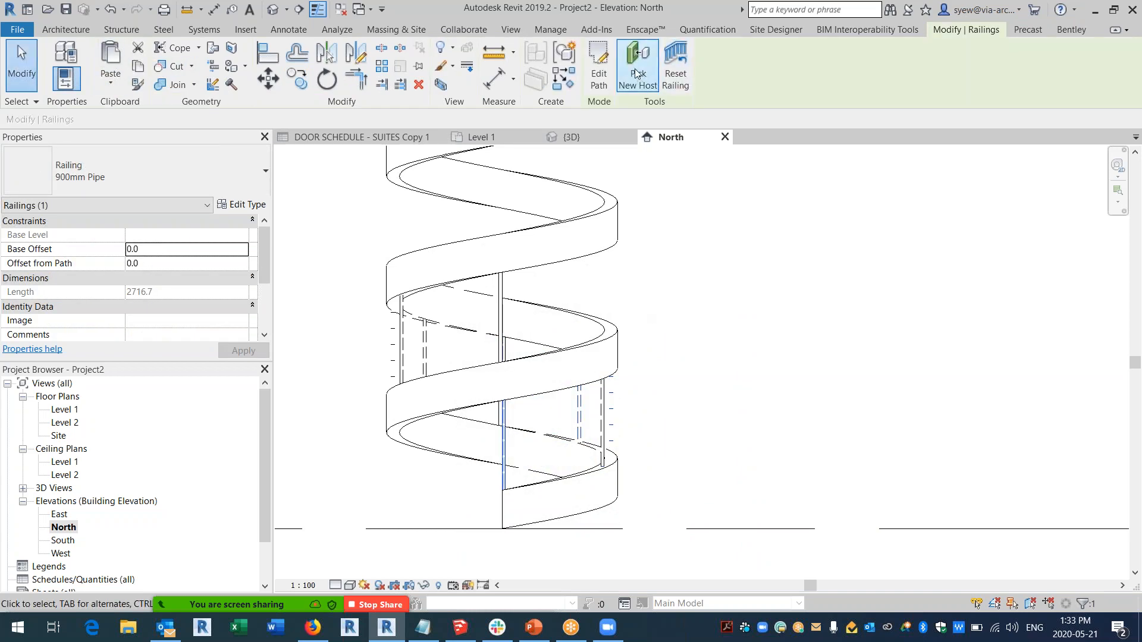
left_click(676, 318)
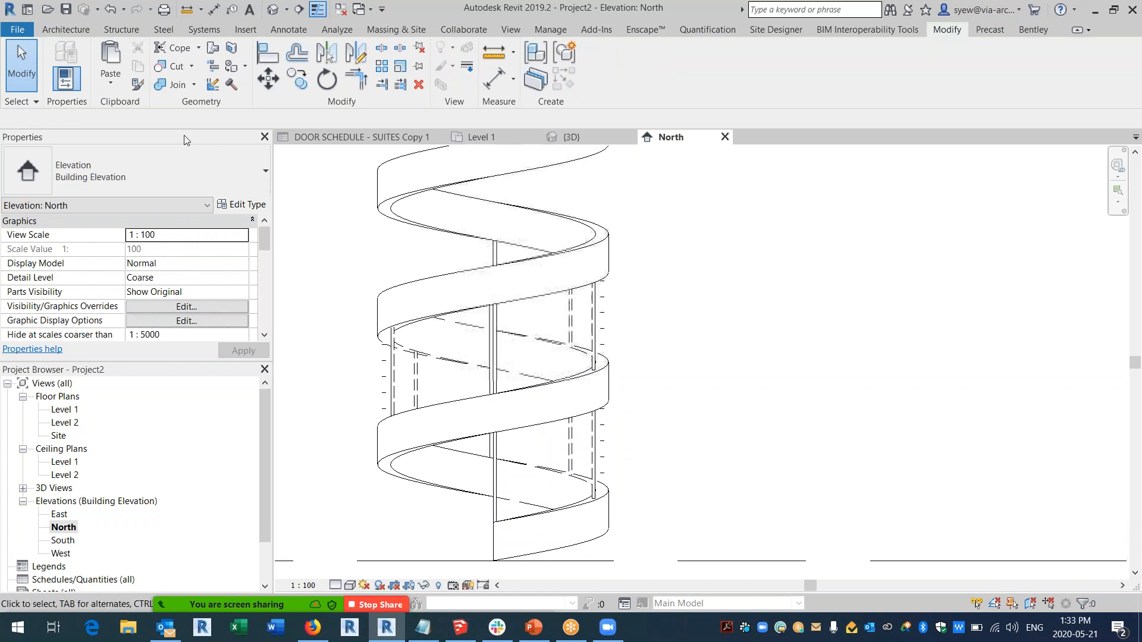
Paste another railing aligned to the same place and set the third turn of the spiral roof as its host.
left_click(600, 316)
left_click(110, 79)
left_click(189, 248)
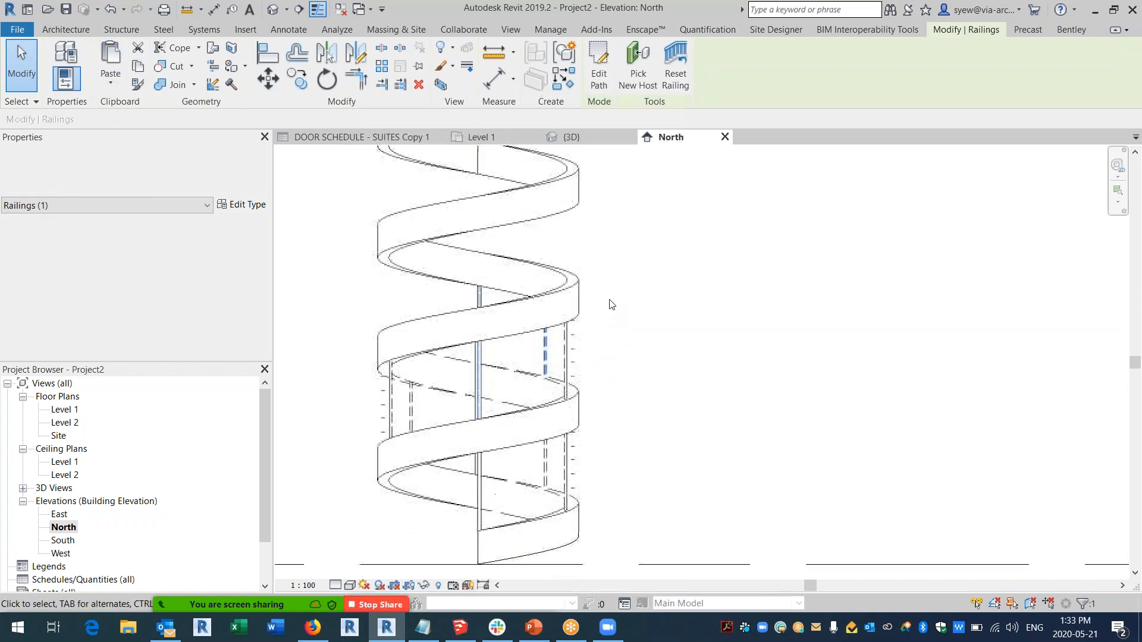
left_click(648, 87)
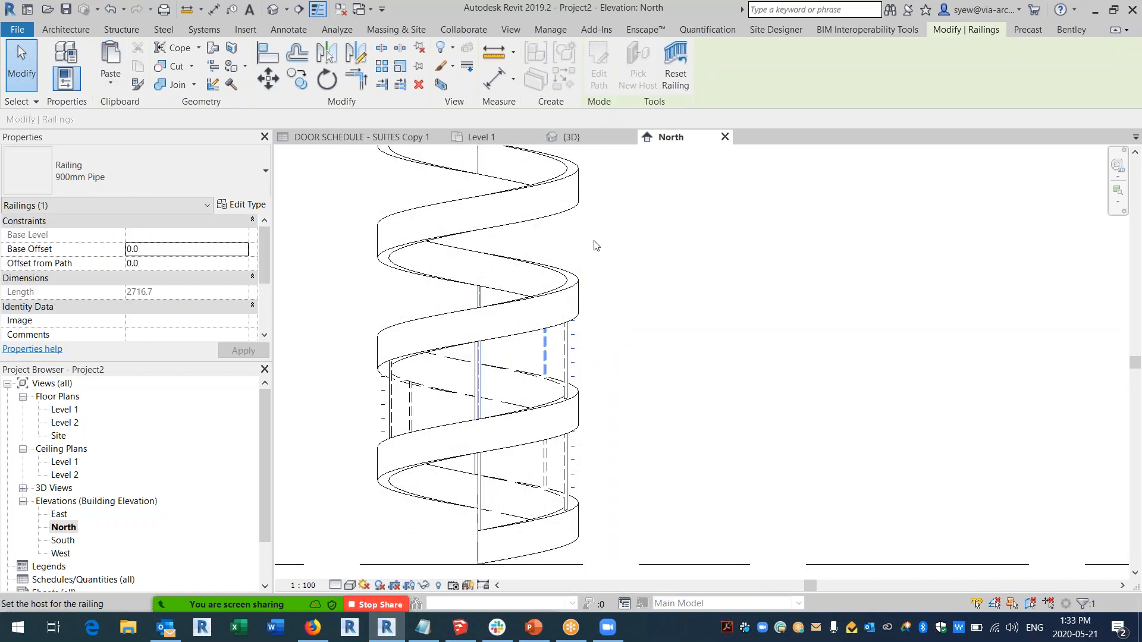
left_click(580, 281)
left_click(529, 472)
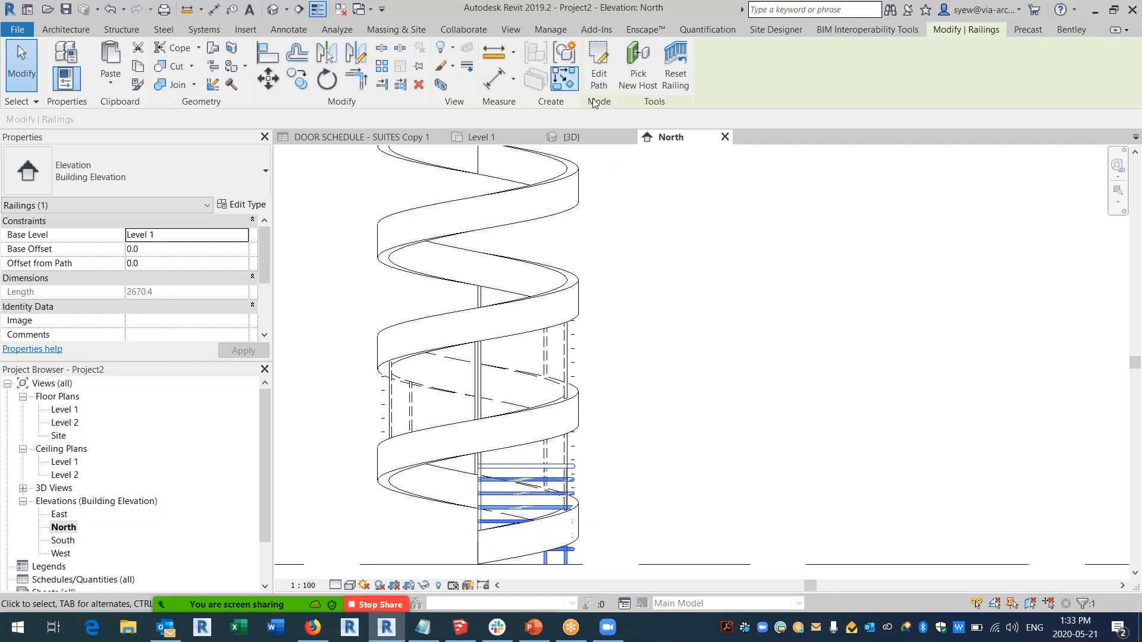
left_click(633, 76)
left_click(579, 282)
scroll(664, 266, "down", 5)
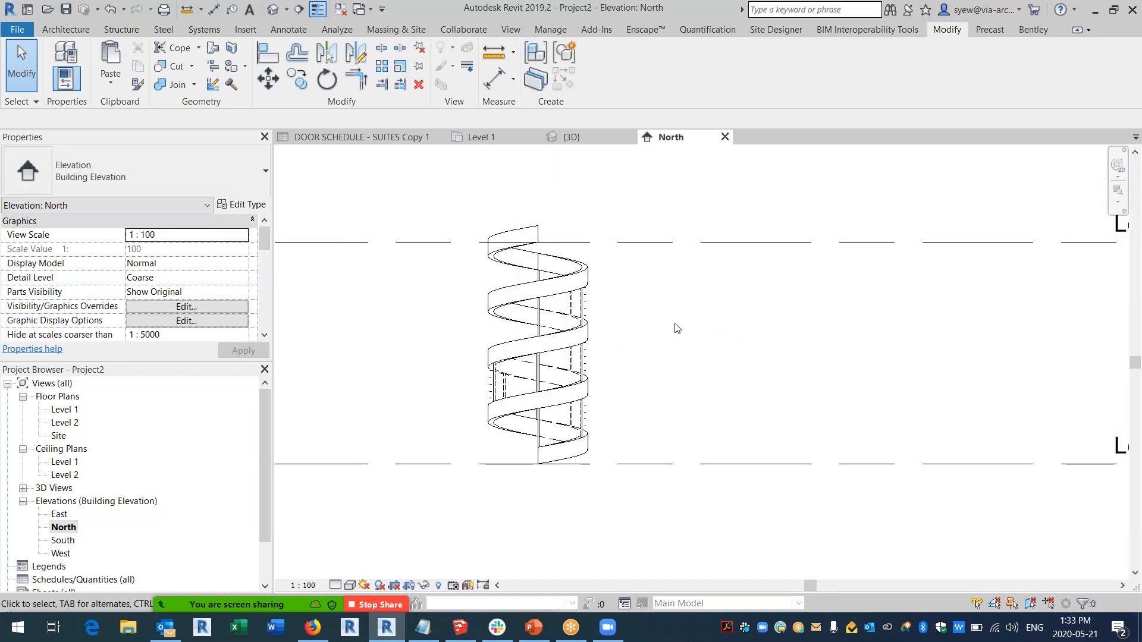
Show the spiral with its railings in the 3D view using the Realistic visual style and inspect it from several sides.
left_click(273, 10)
middle_click_drag(680, 366, 589, 364, "shift")
left_click(350, 585)
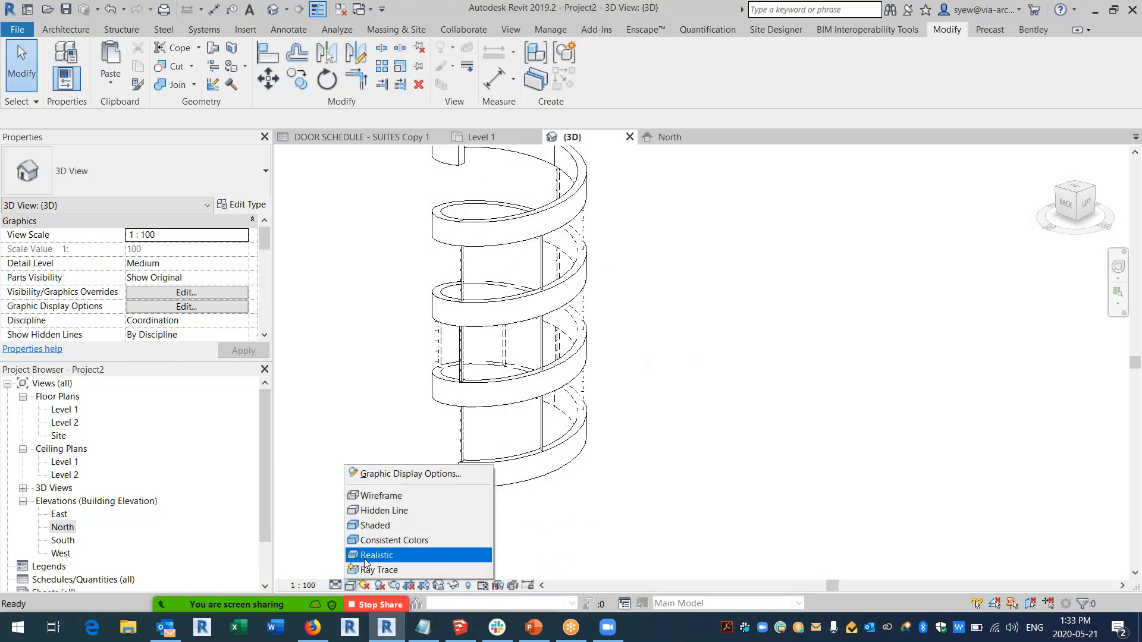
left_click(377, 554)
mouse_move(610, 442)
middle_mouse_down("shift")
mouse_move(603, 502)
mouse_move(679, 436)
mouse_move(824, 416)
mouse_move(683, 454)
mouse_move(808, 462)
mouse_move(669, 457)
mouse_move(693, 477)
mouse_move(683, 413)
mouse_move(841, 405)
mouse_move(380, 351)
middle_mouse_up("shift")
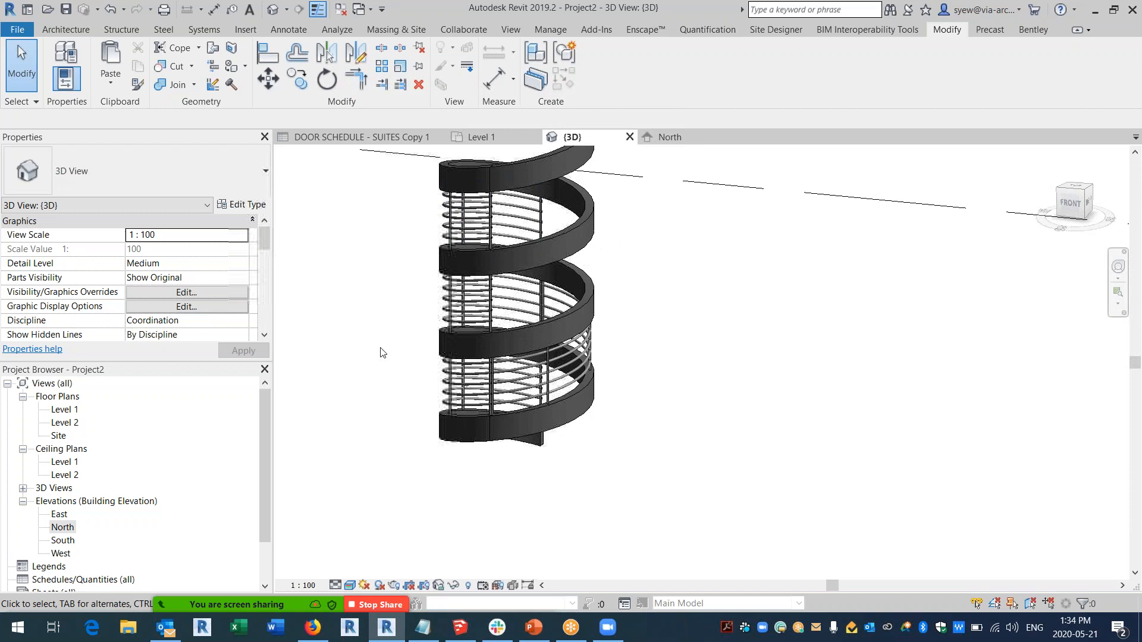
middle_click_drag(592, 337, 628, 381, "shift")
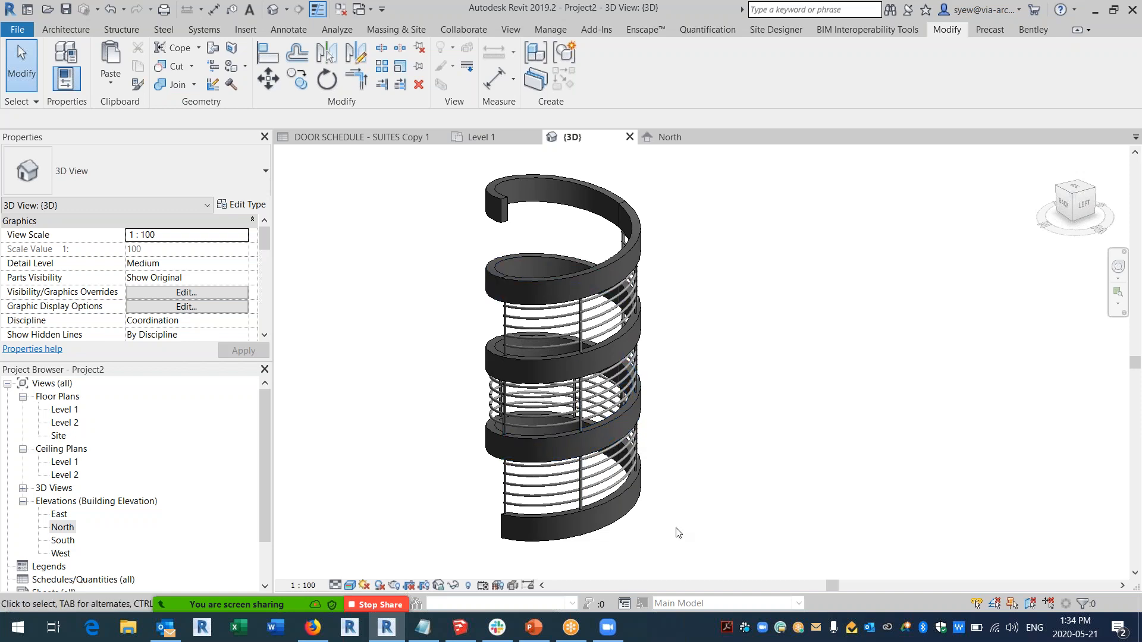
middle_click_drag(676, 532, 709, 515, "shift")
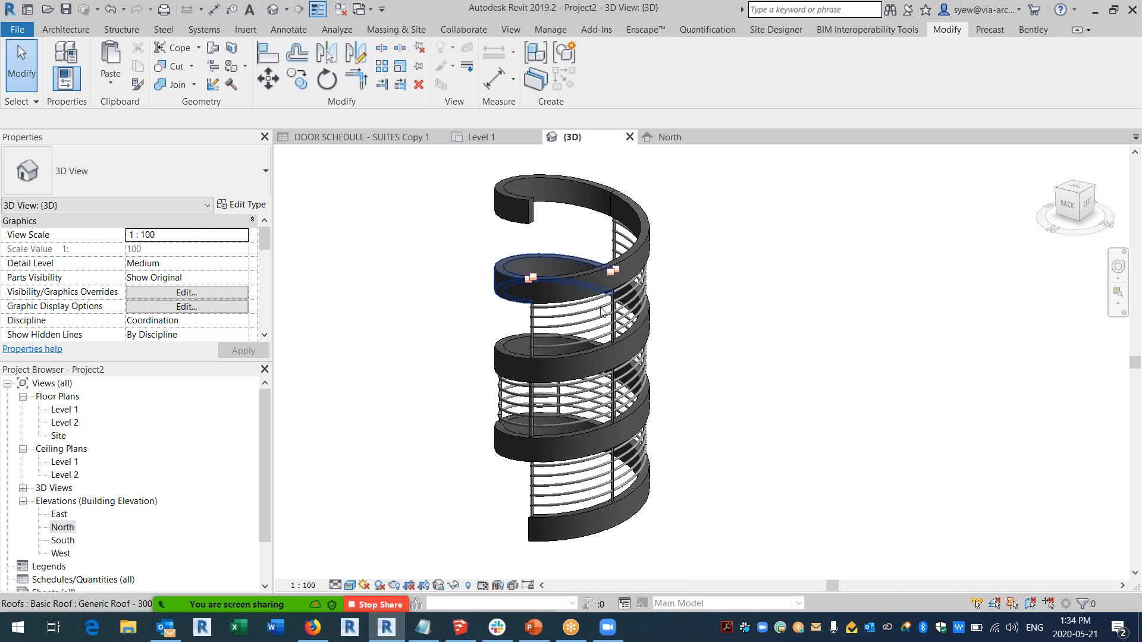
middle_click_drag(557, 281, 654, 284, "shift")
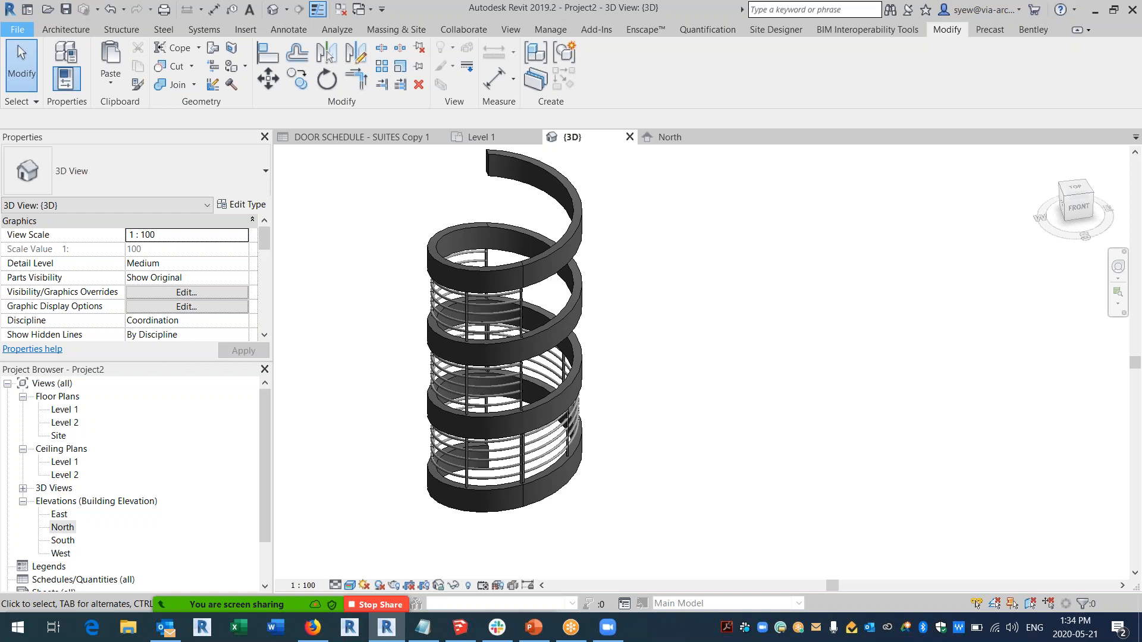
Create a new family from the Metric Planting.rft template.
left_click(17, 29)
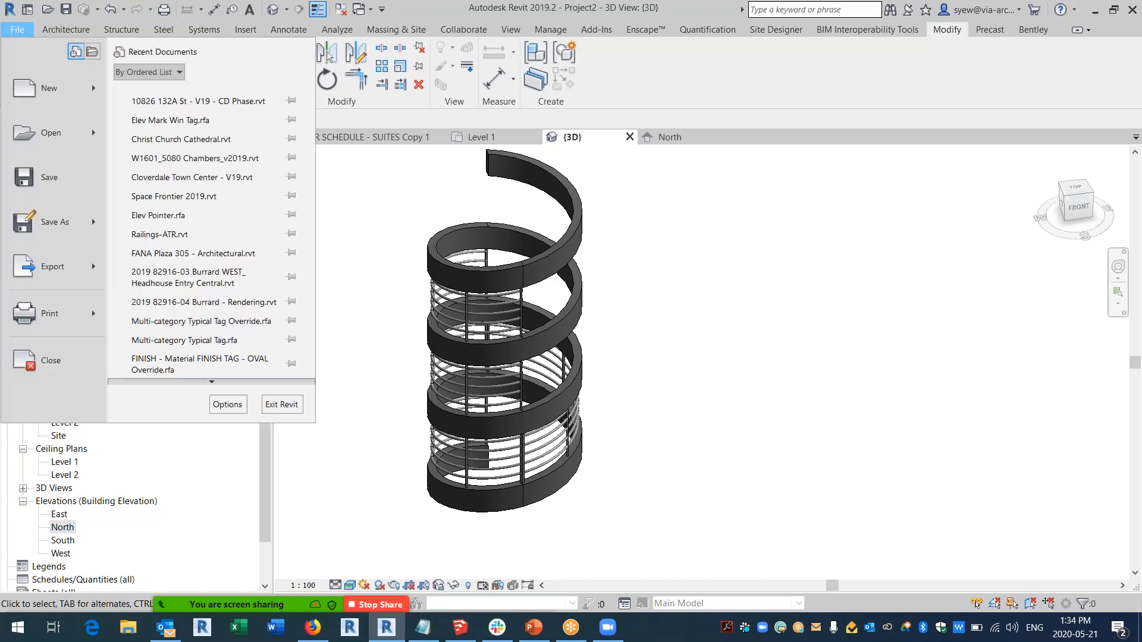
mouse_move(52, 94)
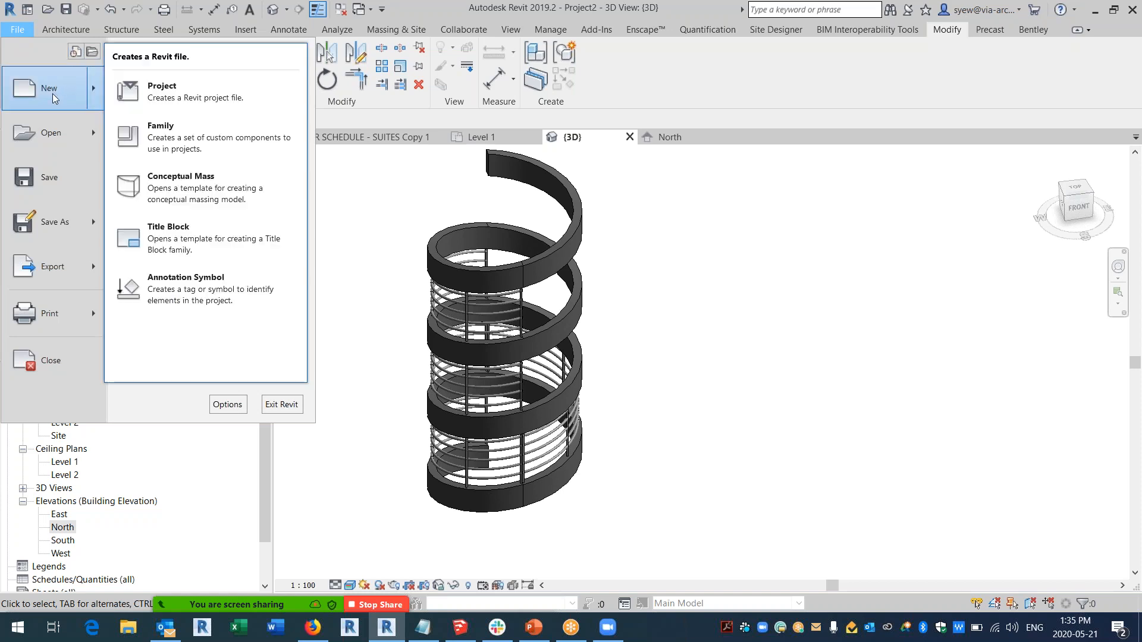
left_click(209, 144)
left_click_drag(656, 197, 642, 317)
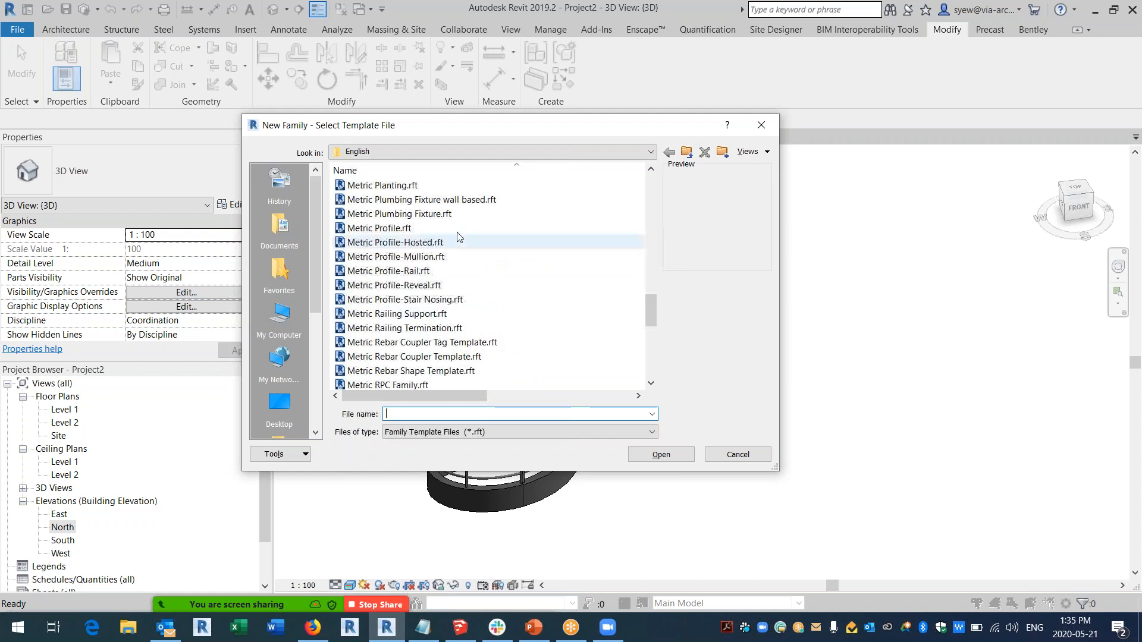
left_click(384, 186)
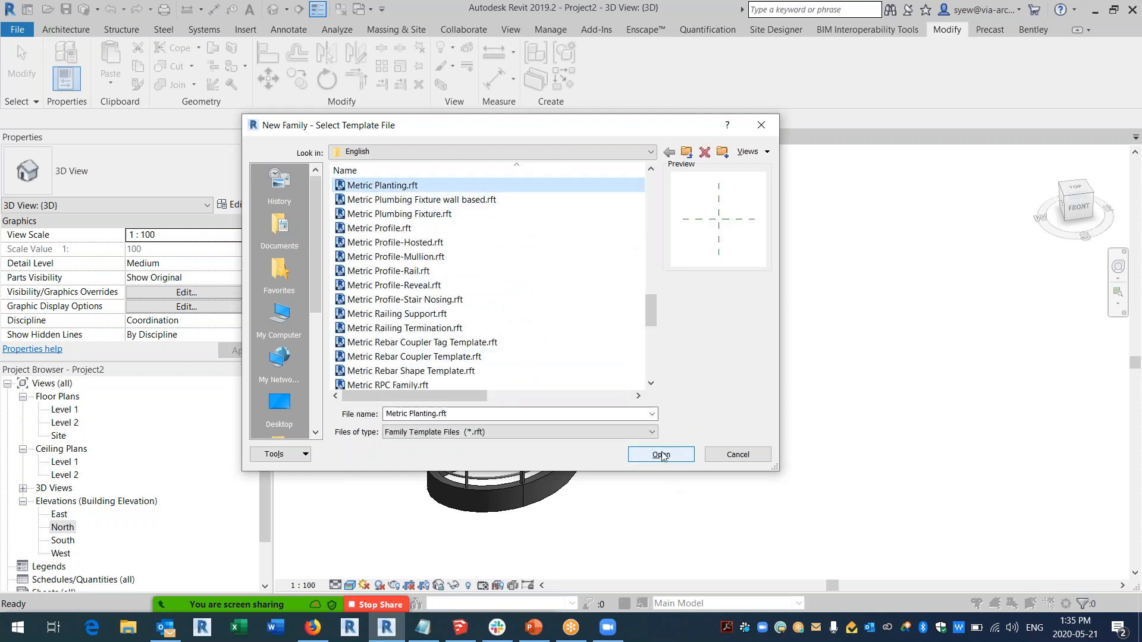
left_click(662, 455)
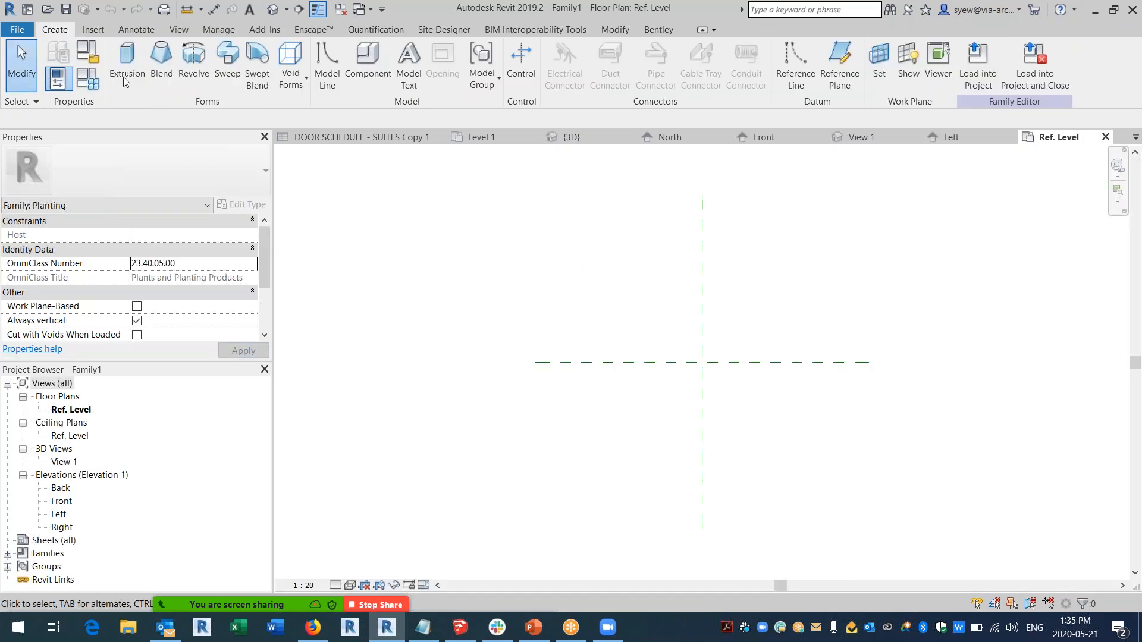
left_click(48, 10)
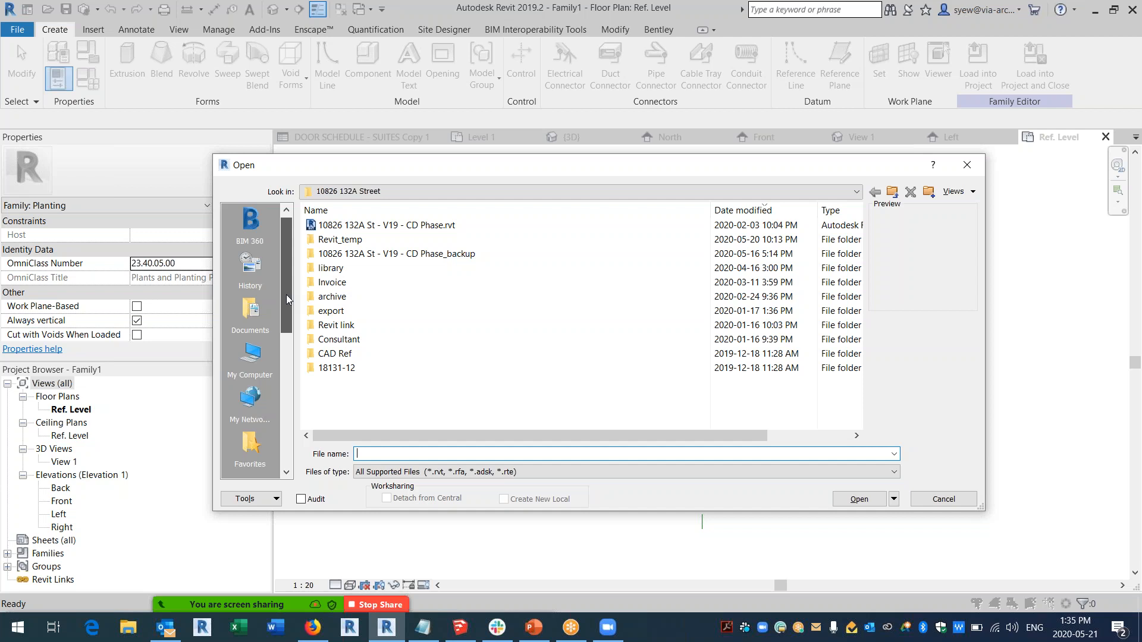
scroll(251, 444, "down", 2)
left_click(251, 443)
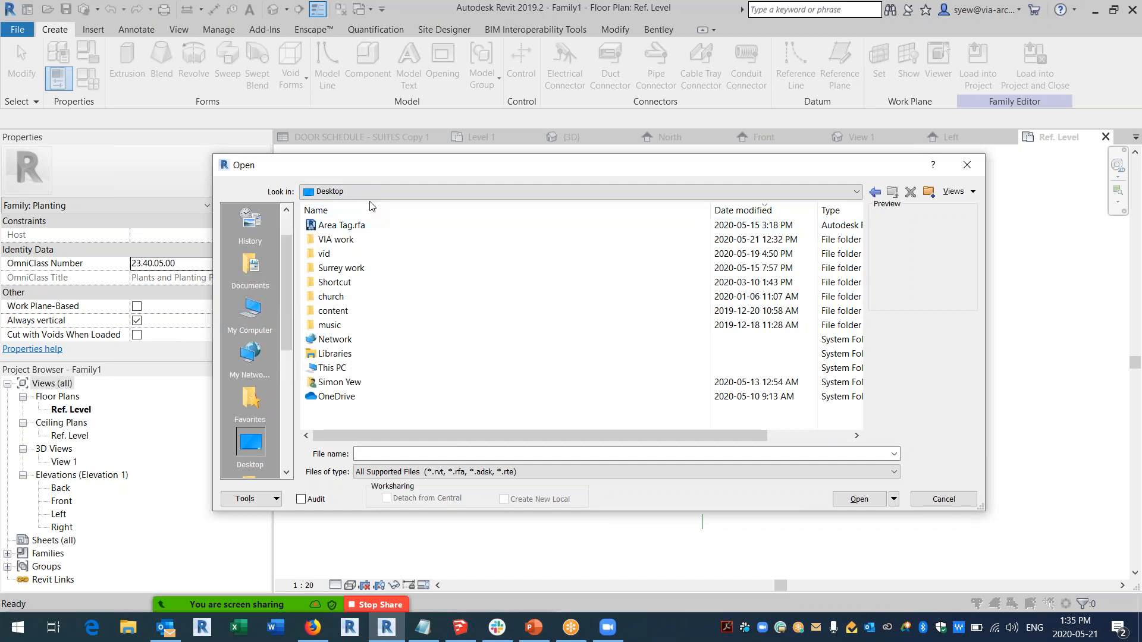
double_click(334, 368)
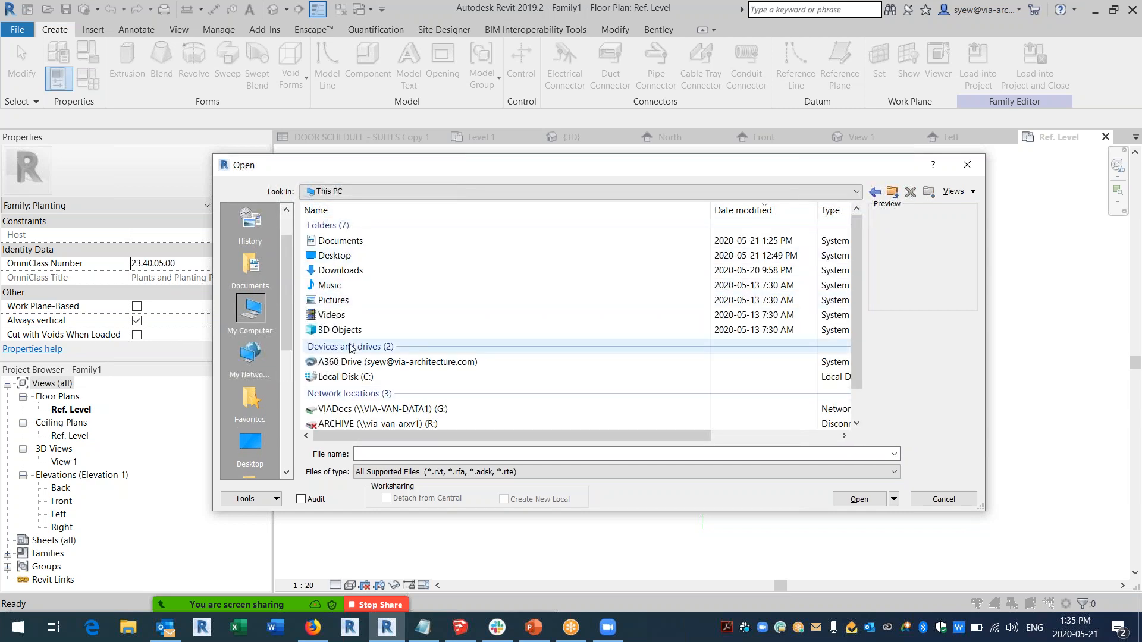
double_click(348, 376)
double_click(329, 354)
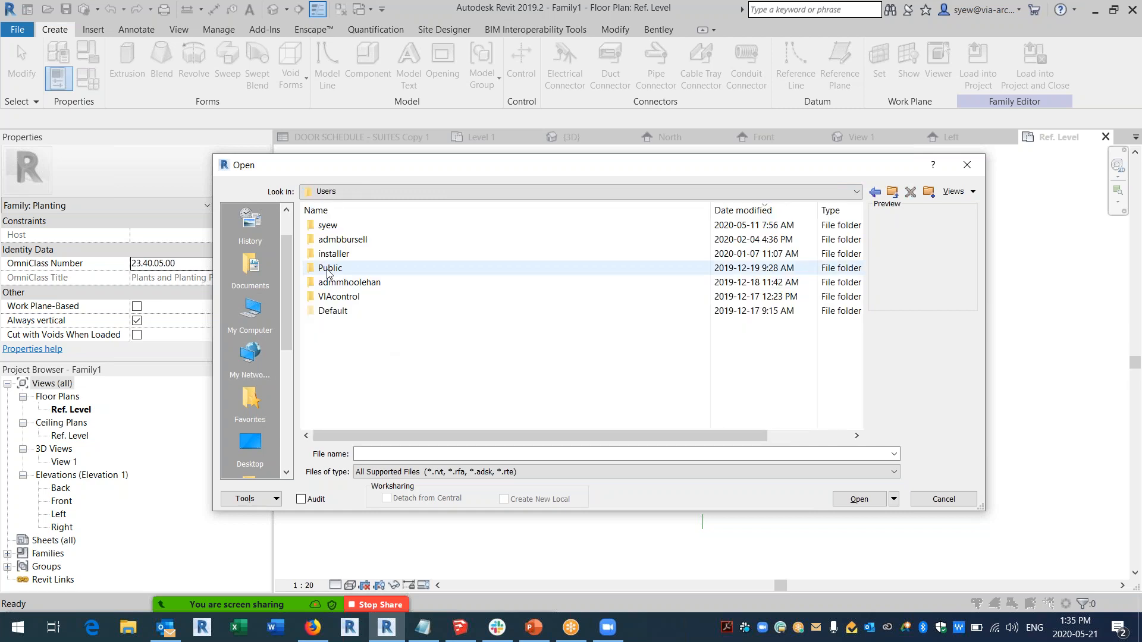
double_click(327, 225)
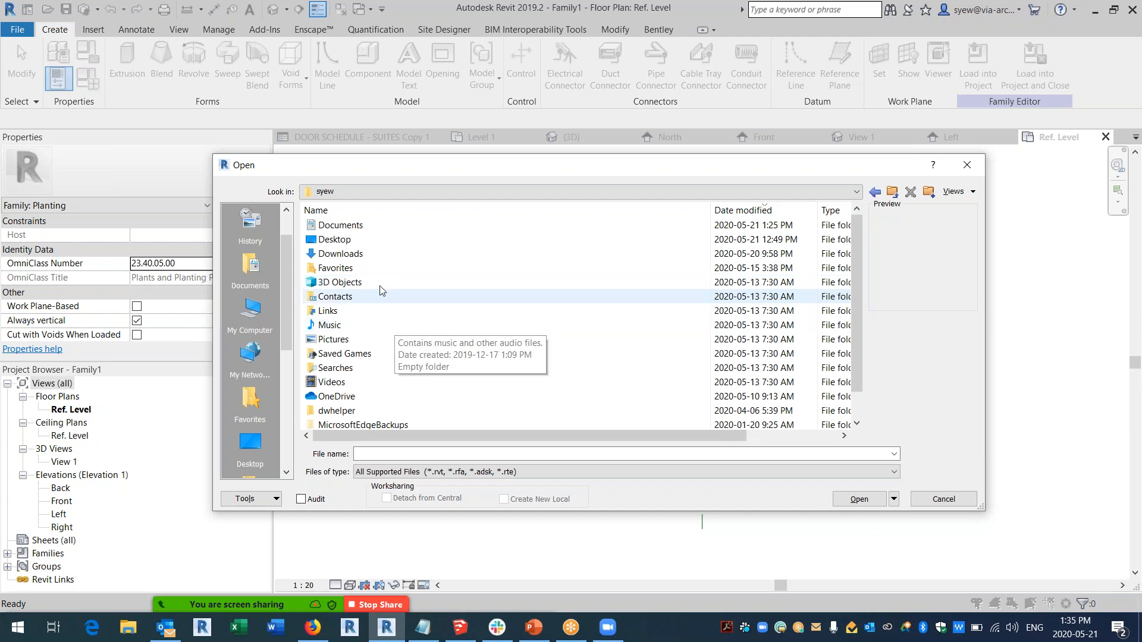
double_click(350, 255)
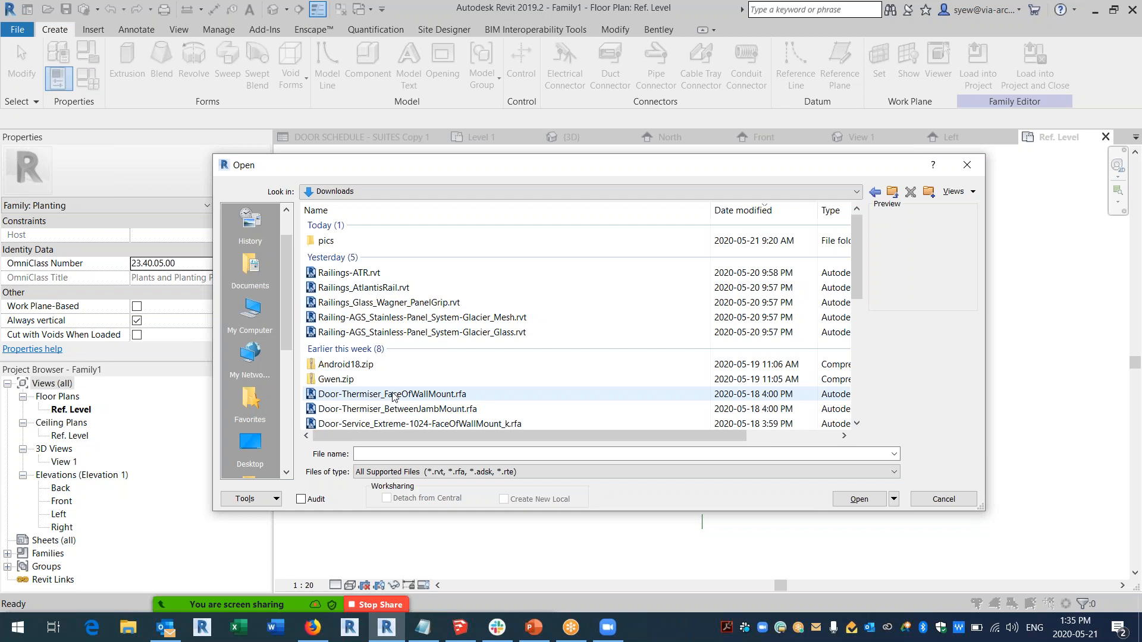
scroll(393, 397, "down", 1)
left_click(402, 366)
scroll(420, 336, "down", 1)
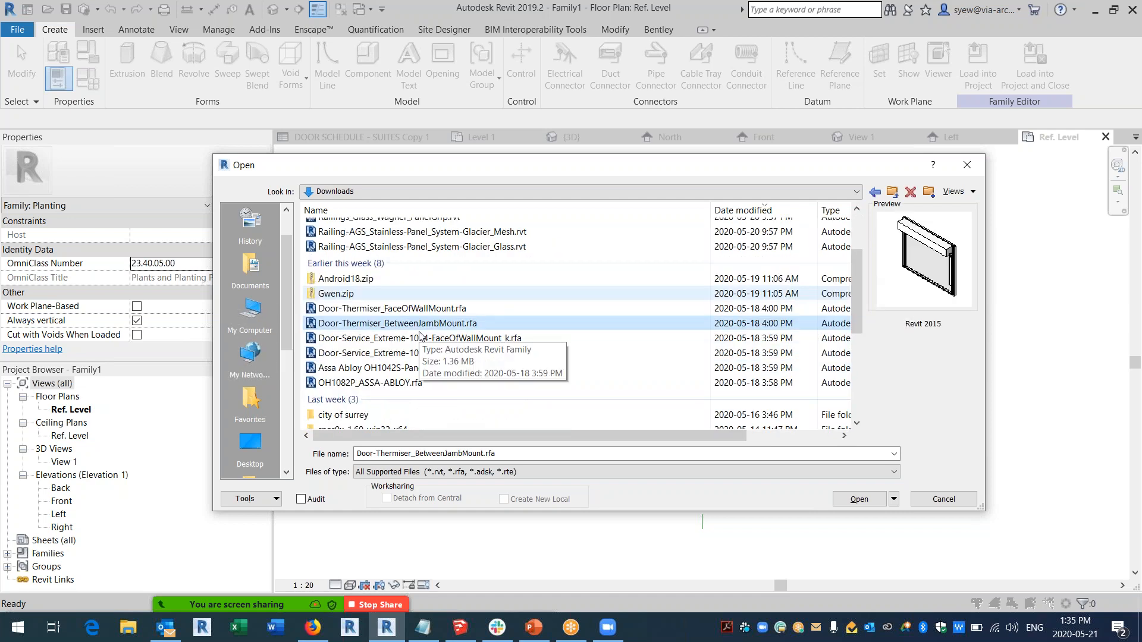
scroll(419, 336, "down", 1)
scroll(433, 367, "up", 2)
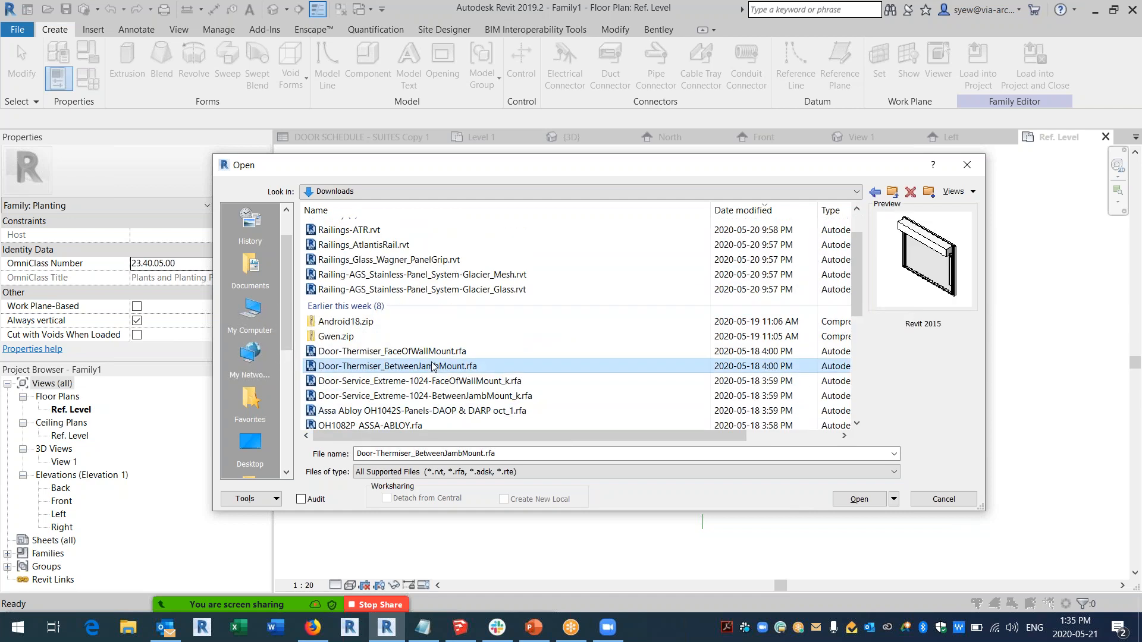
scroll(433, 367, "up", 2)
scroll(416, 375, "down", 4)
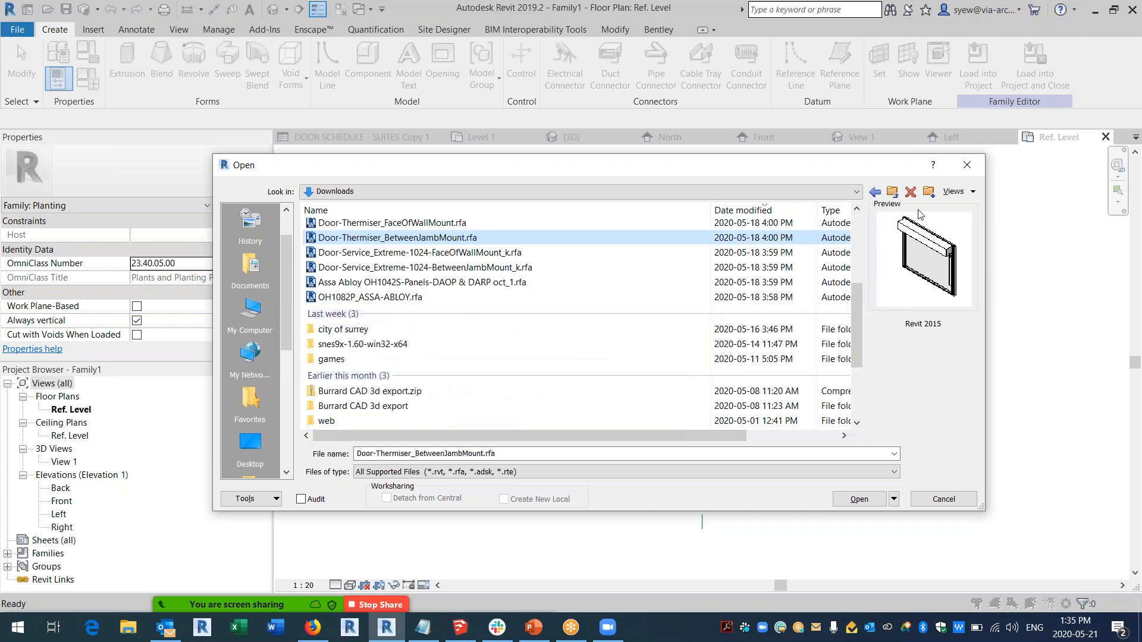
left_click(973, 171)
Switch to Firefox, load revitcity.com and go to its object downloads page.
left_click(313, 628)
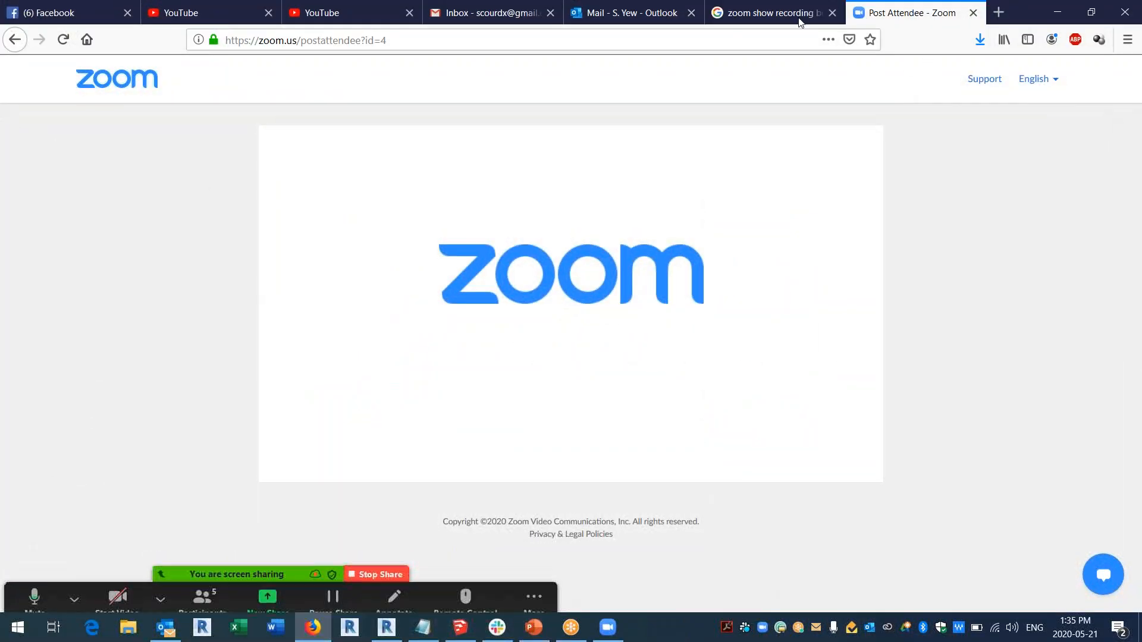
left_click(536, 37)
type("revitcity.com/")
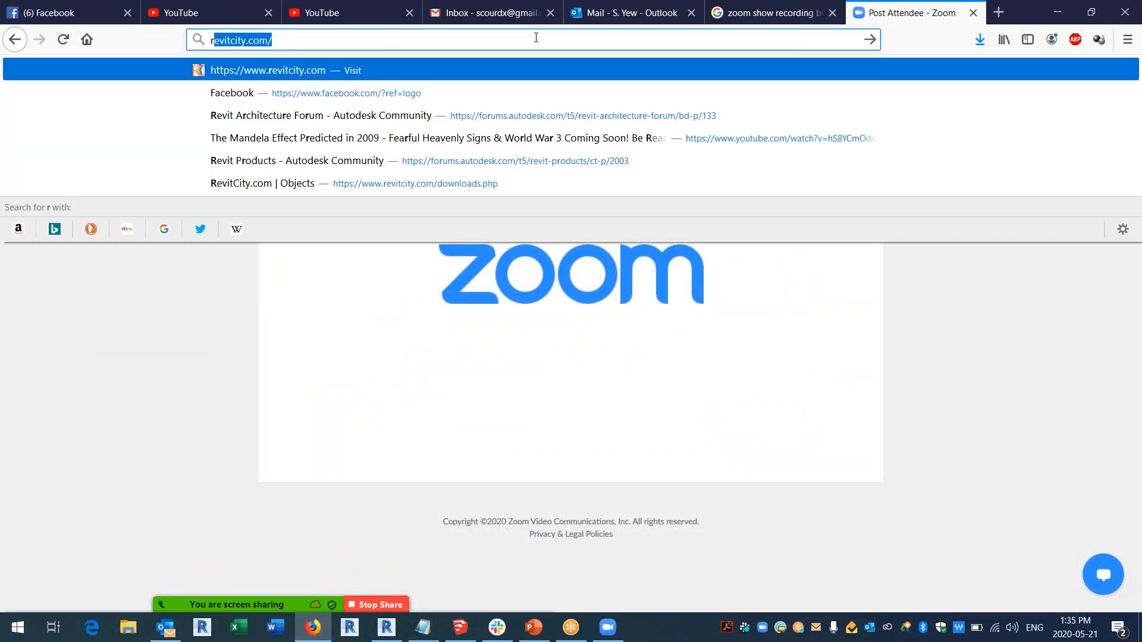
key("Return")
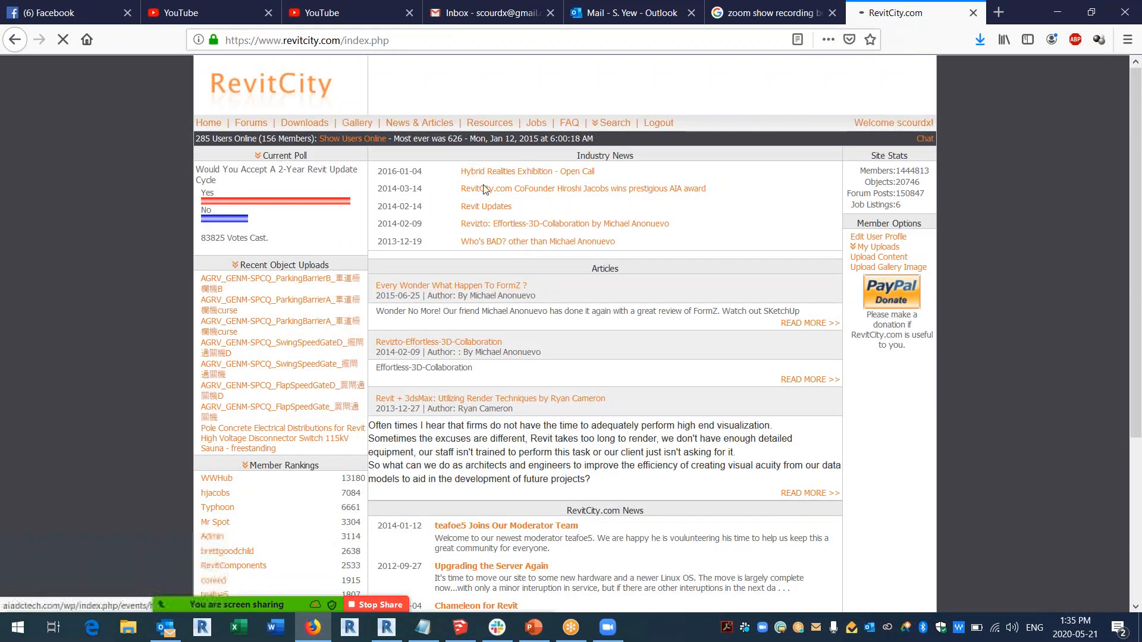
left_click(305, 127)
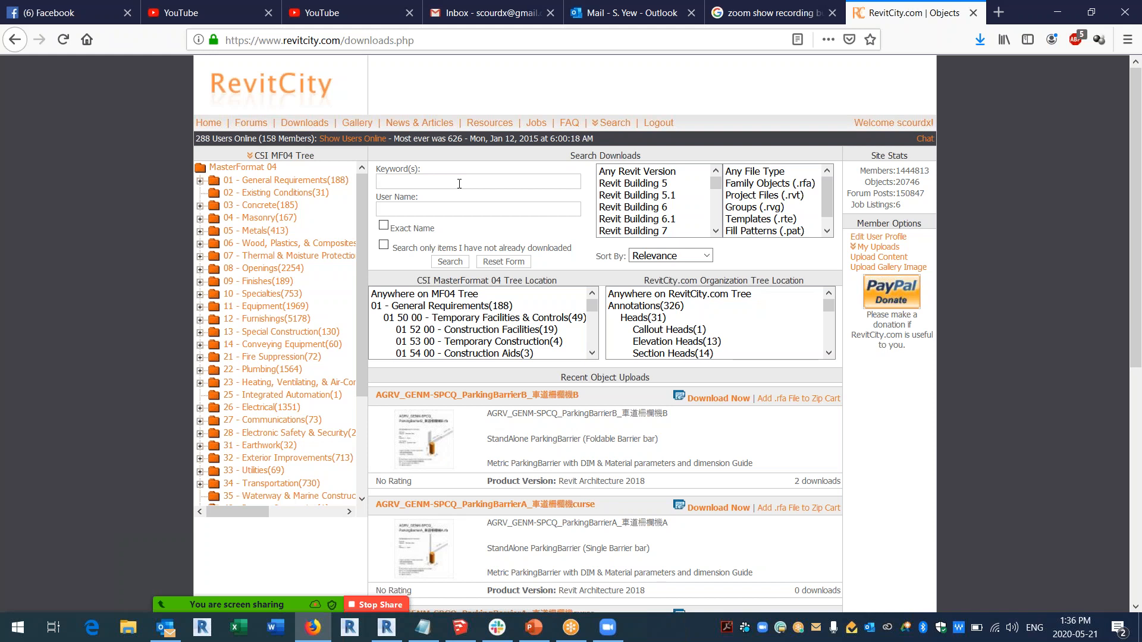
Search the RevitCity downloads for "truck" and request the file of the Truck bobcat object.
type("truck")
key("Return")
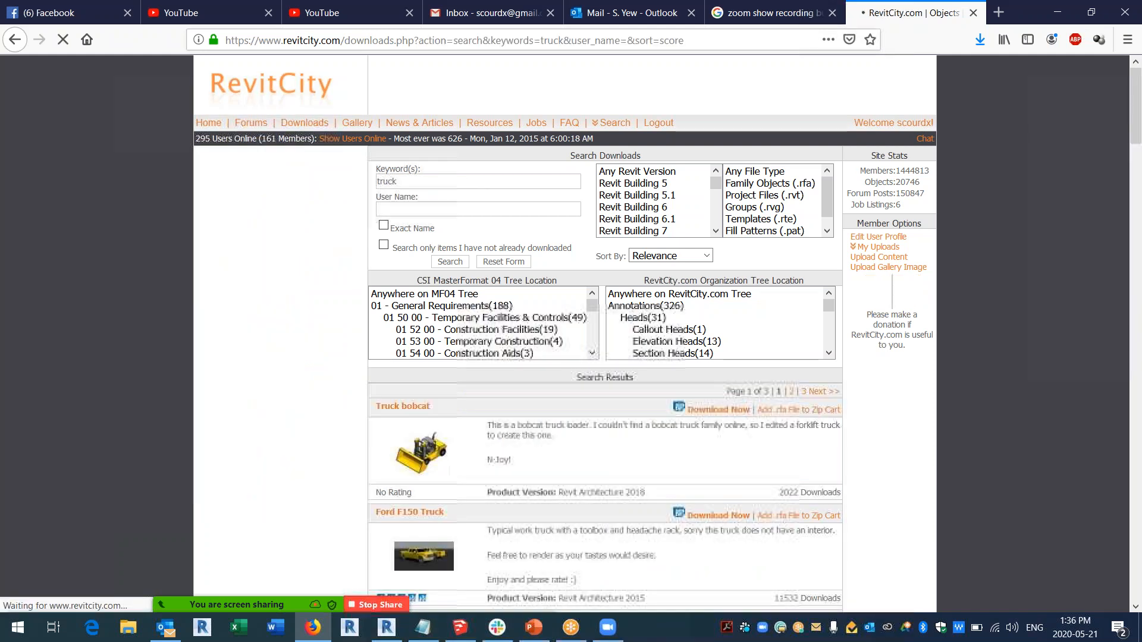
scroll(569, 343, "down", 2)
scroll(559, 351, "down", 3)
scroll(654, 297, "down", 3)
left_click(695, 254)
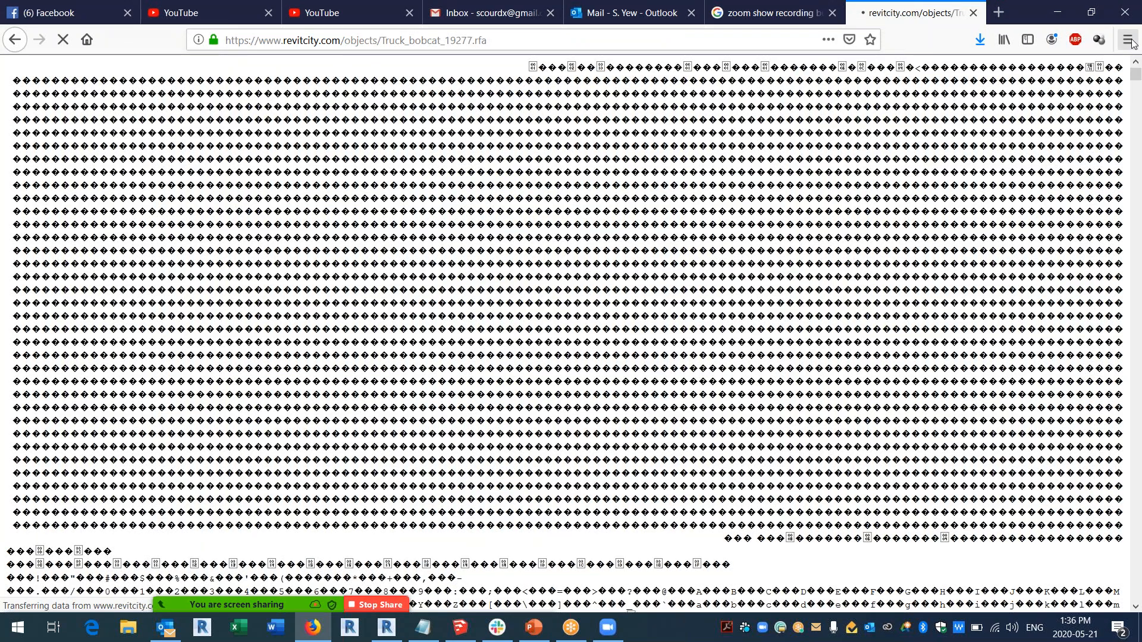
Save the file as Truck_bobcat_19277.rfa in the Downloads folder and return to Revit.
left_click(1128, 40)
left_click(1002, 359)
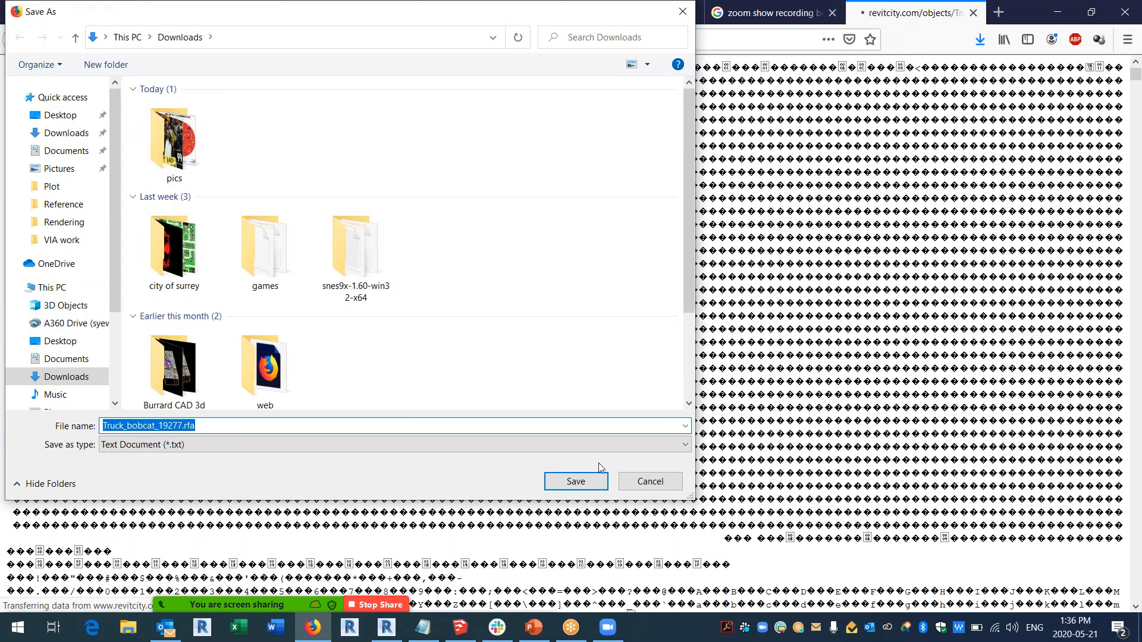
left_click(597, 485)
left_click(1058, 12)
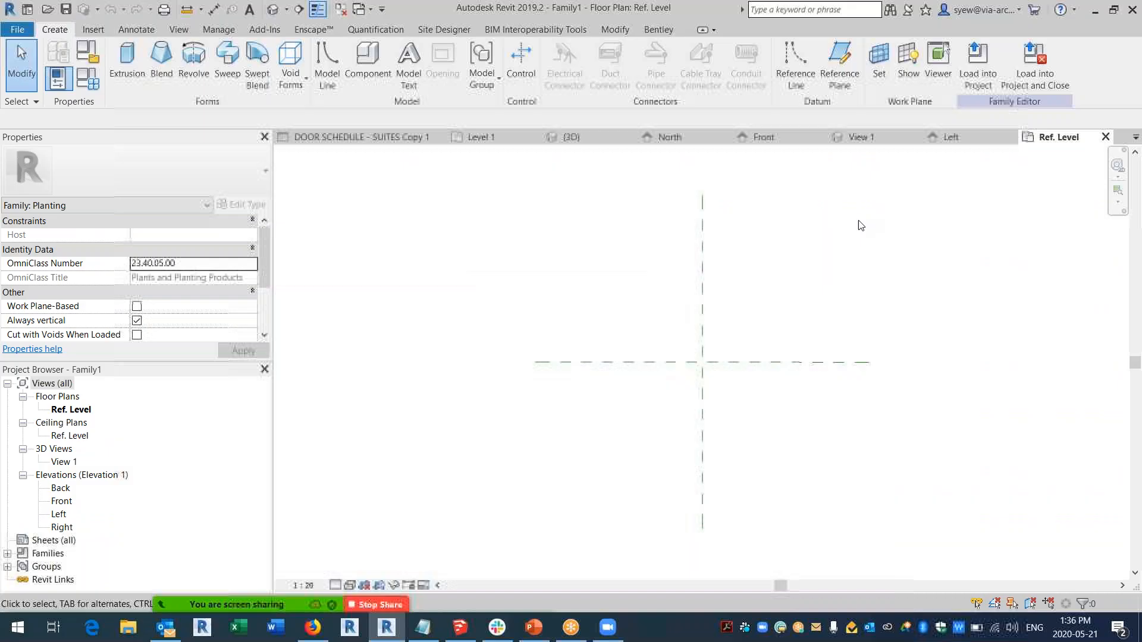
Bring up Revit's Open dialog, reveal the saved truck file's folder from Firefox's download list, and copy the folder path.
middle_click_drag(775, 304, 683, 310)
left_click(48, 9)
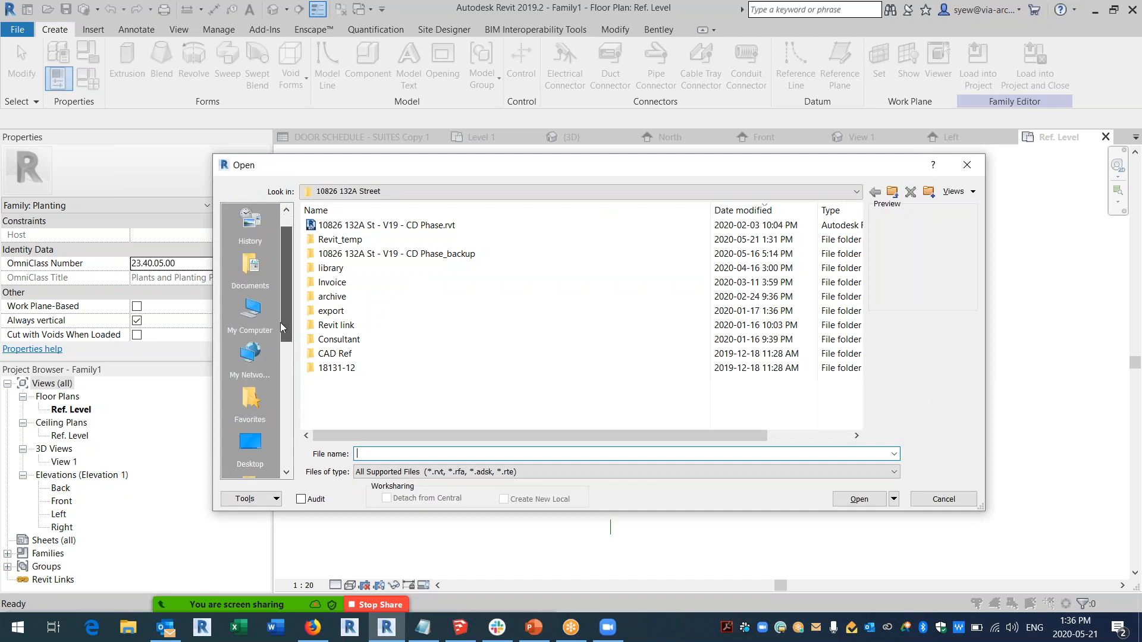
left_click(391, 192)
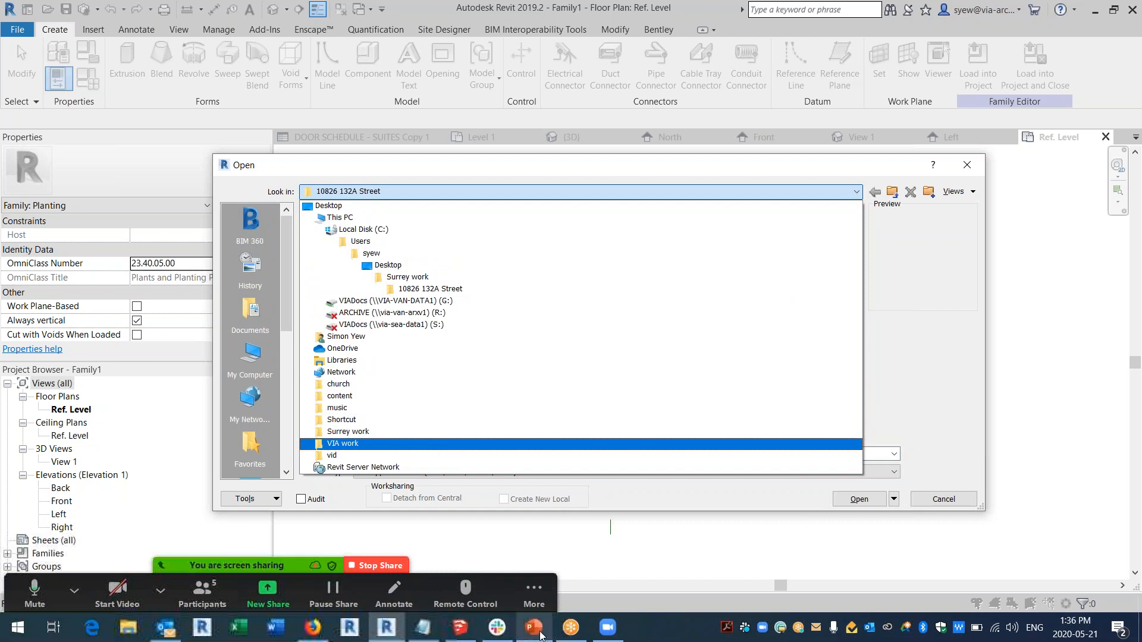
left_click(317, 634)
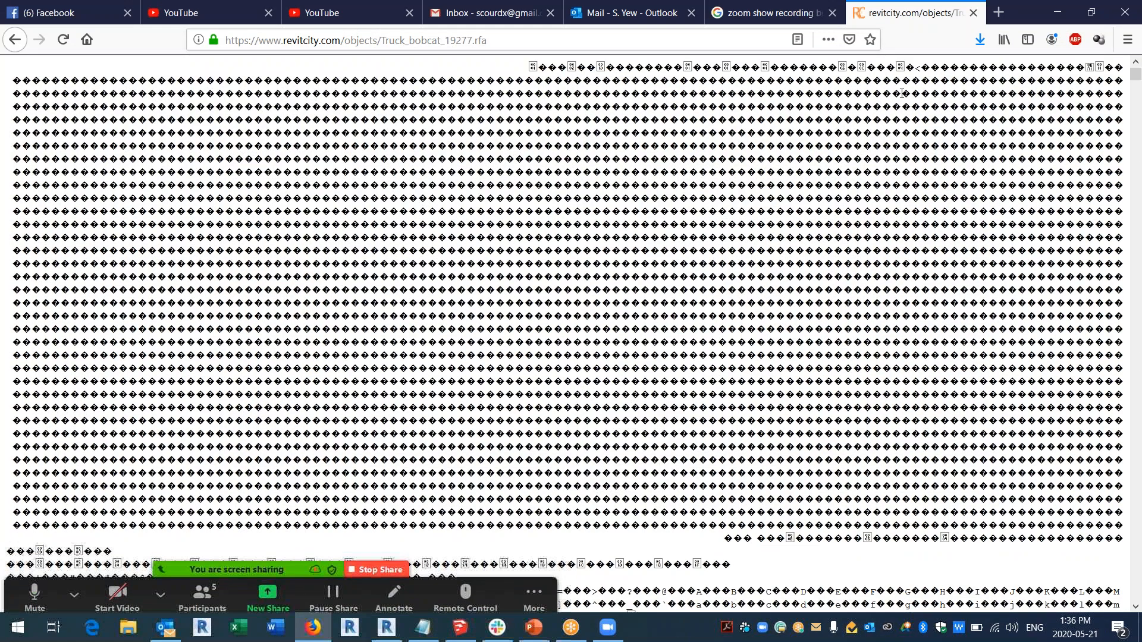
left_click(980, 39)
left_click(969, 76)
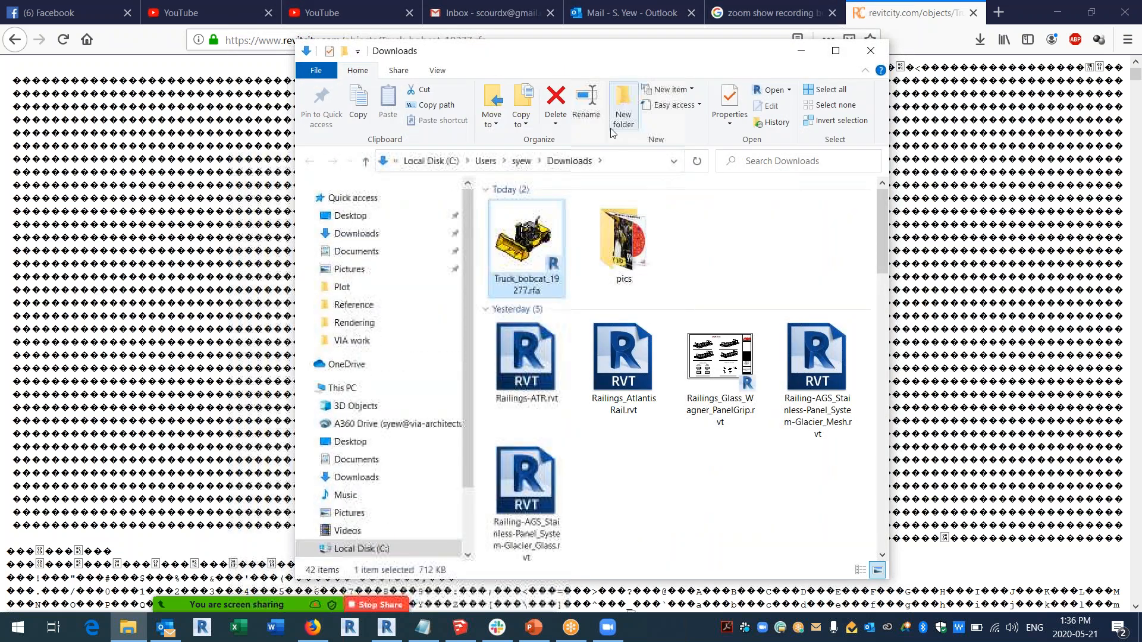
left_click(624, 157)
key("ctrl+c")
left_click(802, 52)
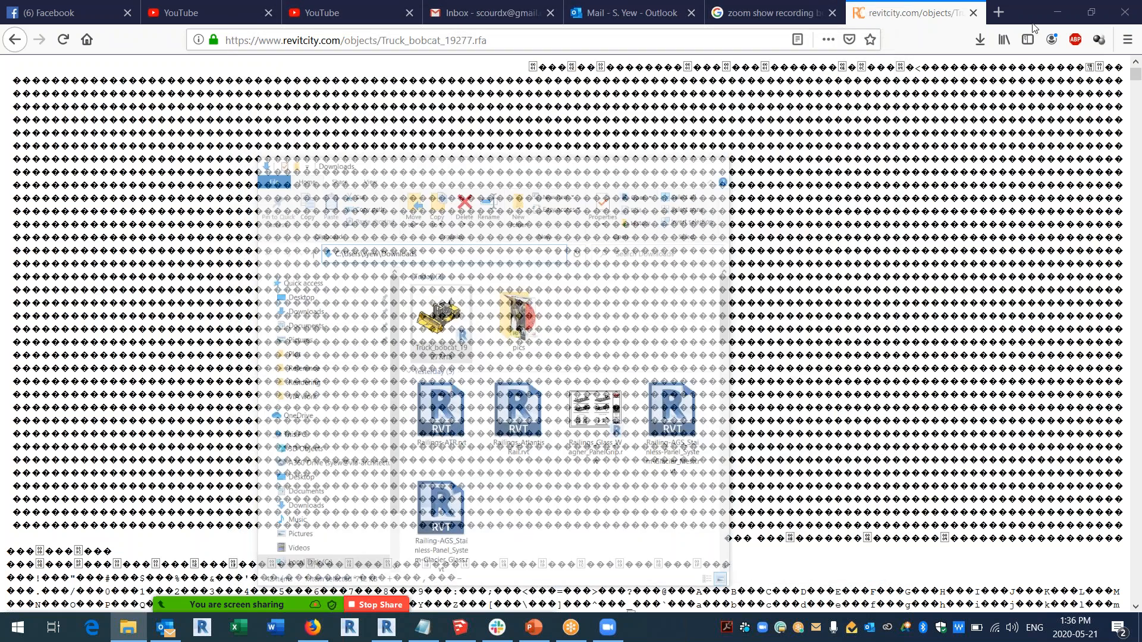
left_click(1058, 10)
Go to the Downloads folder using the copied path and open Truck_bobcat_19277.rfa.
left_click(493, 454)
key("ctrl+v")
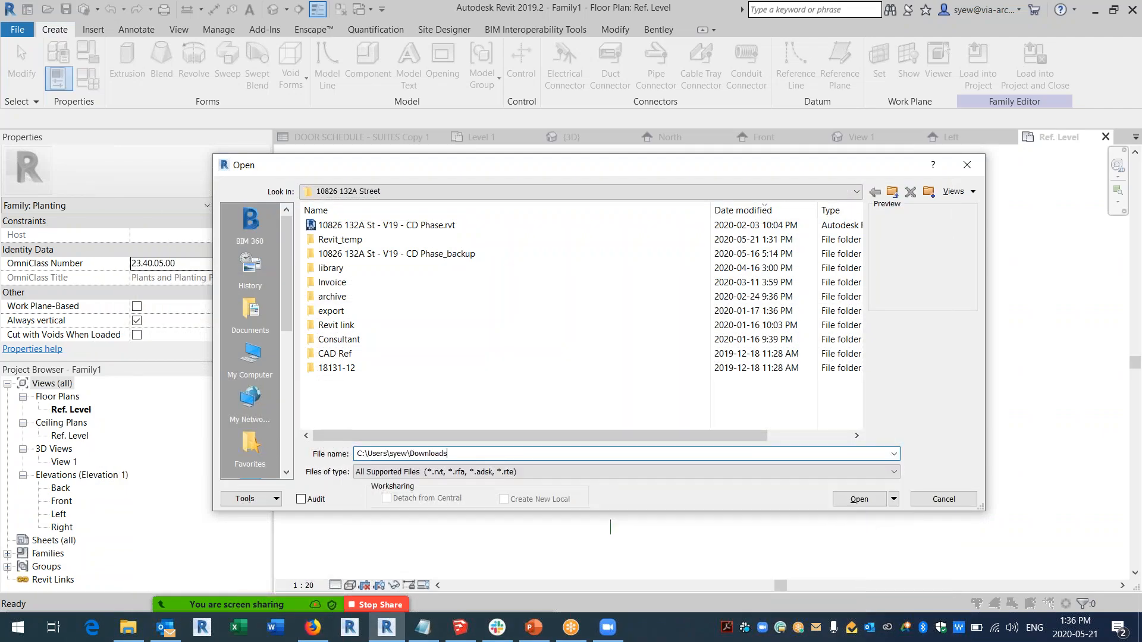
left_click(858, 500)
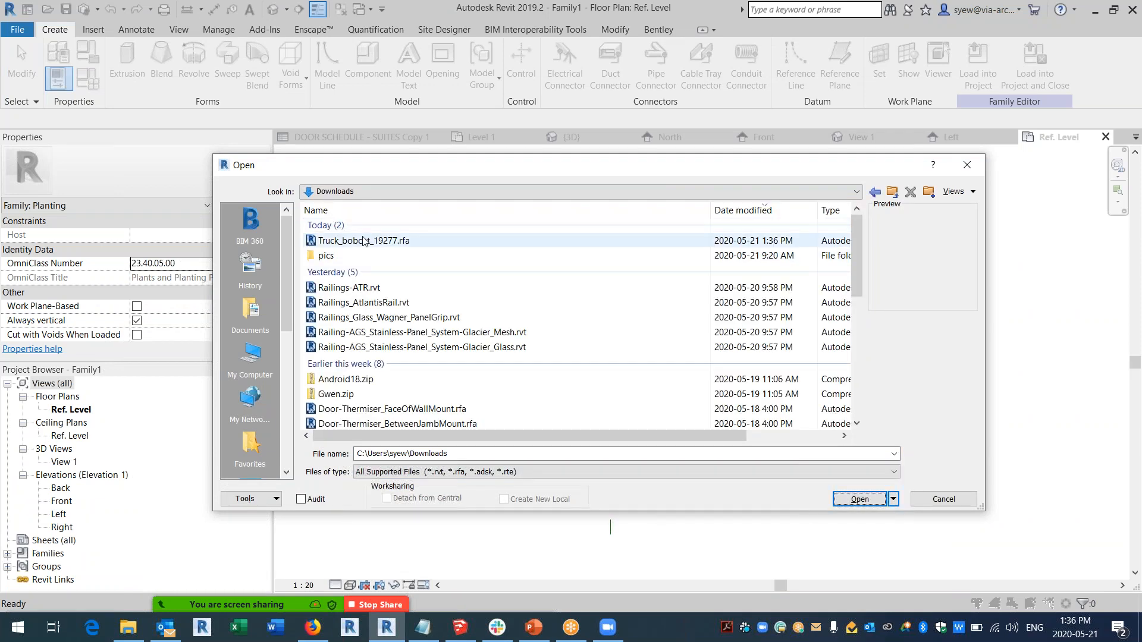
left_click(859, 500)
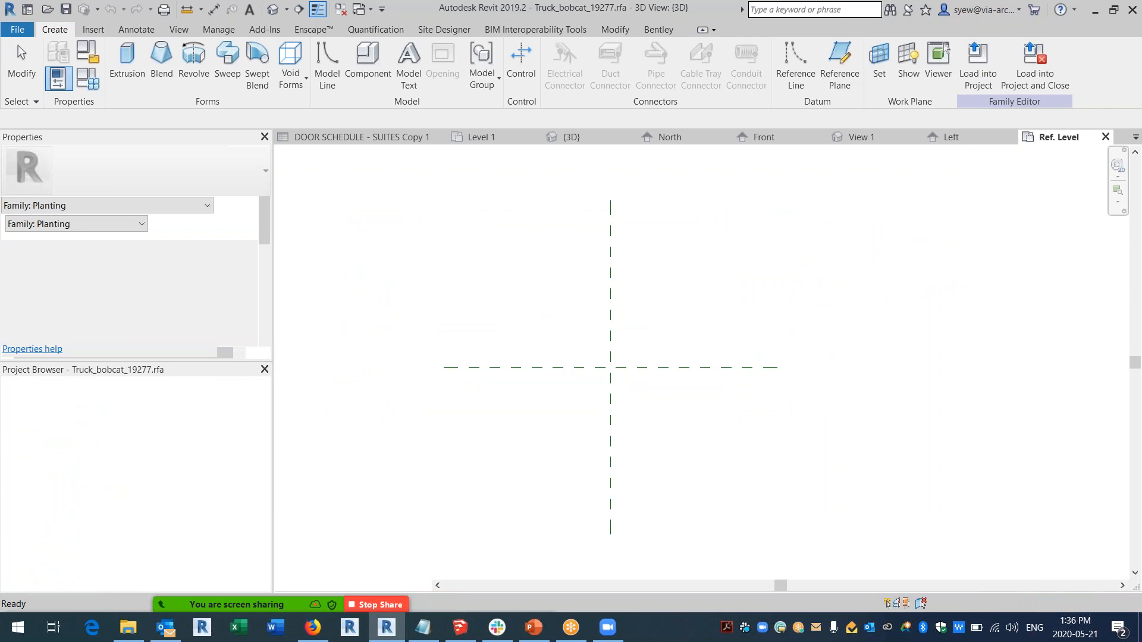
Load the truck family into Family1 and place one instance over the crossing reference planes in the Ref. Level plan.
middle_click_drag(580, 476, 433, 463, "shift")
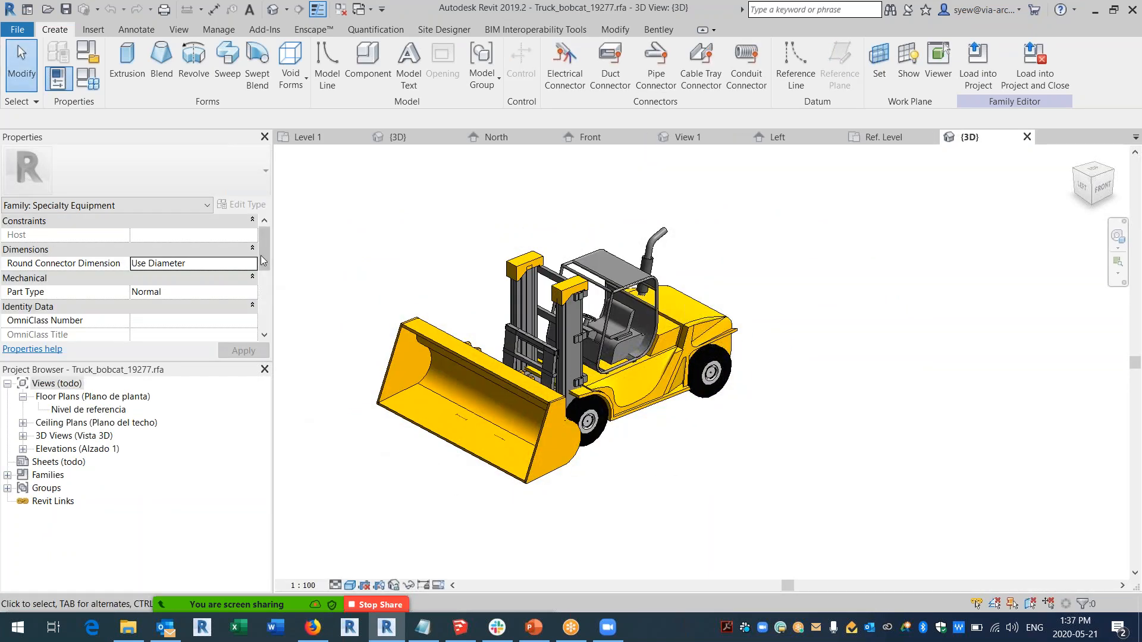
left_click_drag(262, 259, 255, 299)
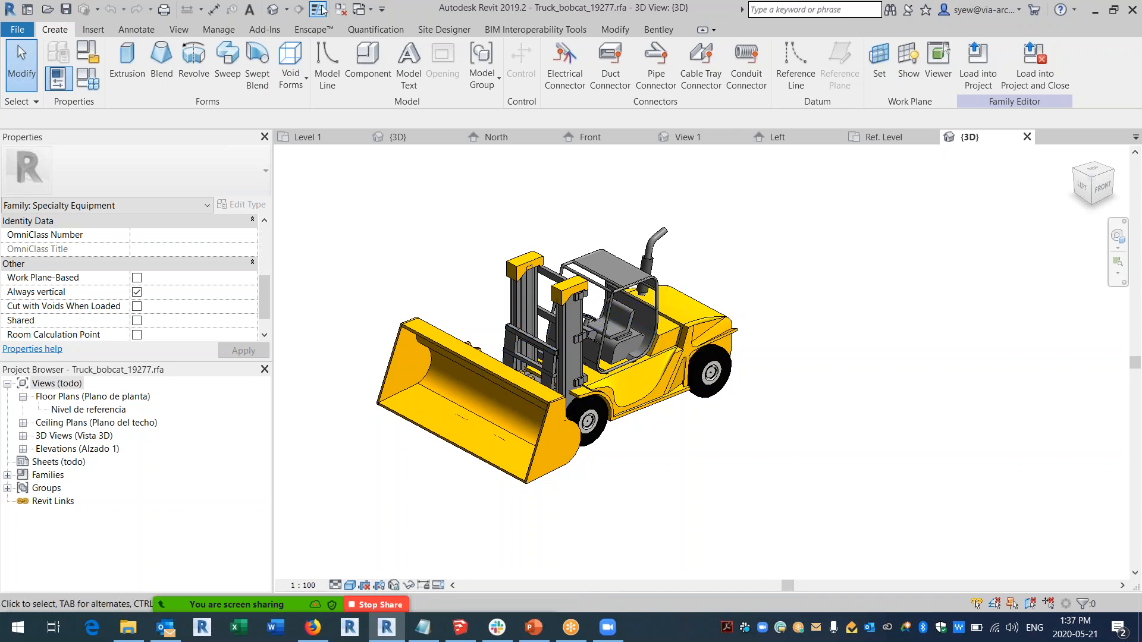
left_click(979, 59)
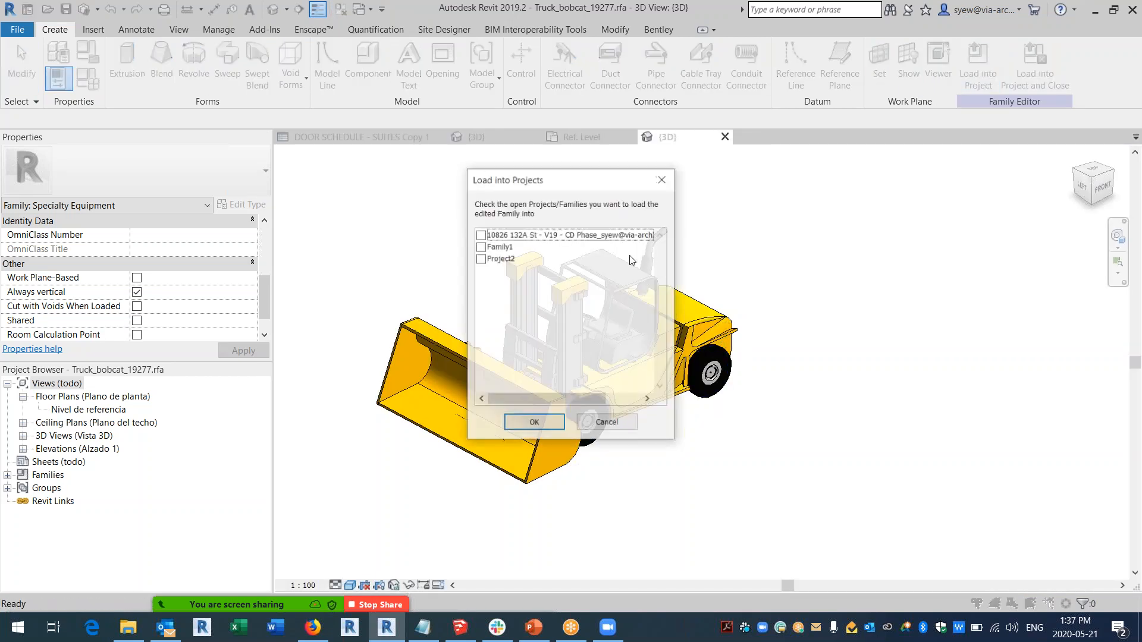
left_click(481, 247)
left_click(533, 428)
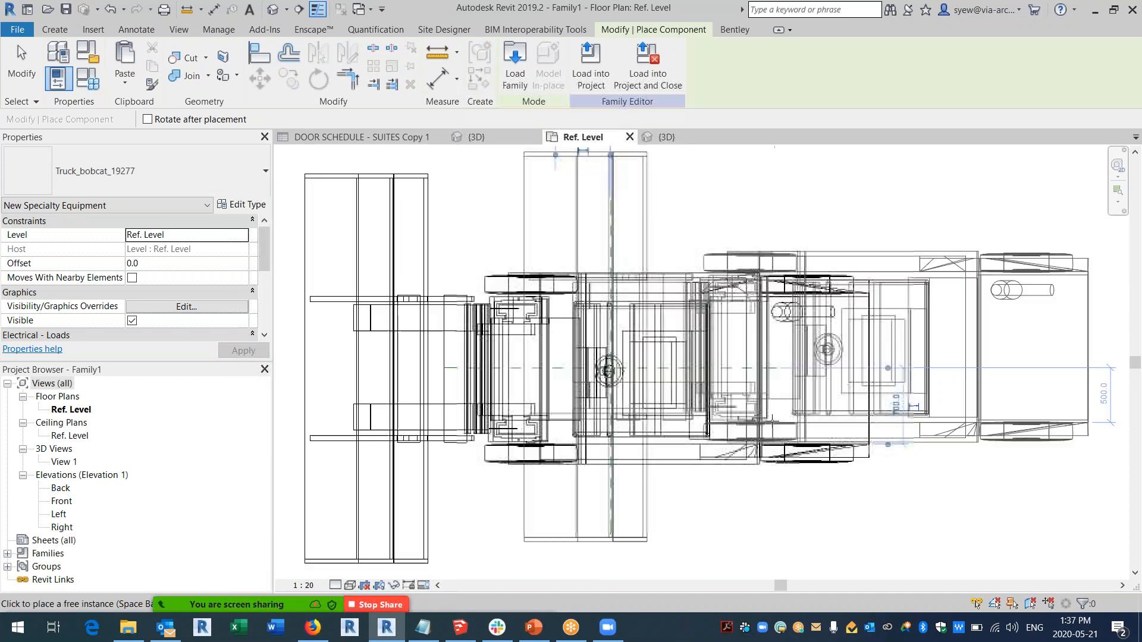
key("Escape")
key("Escape")
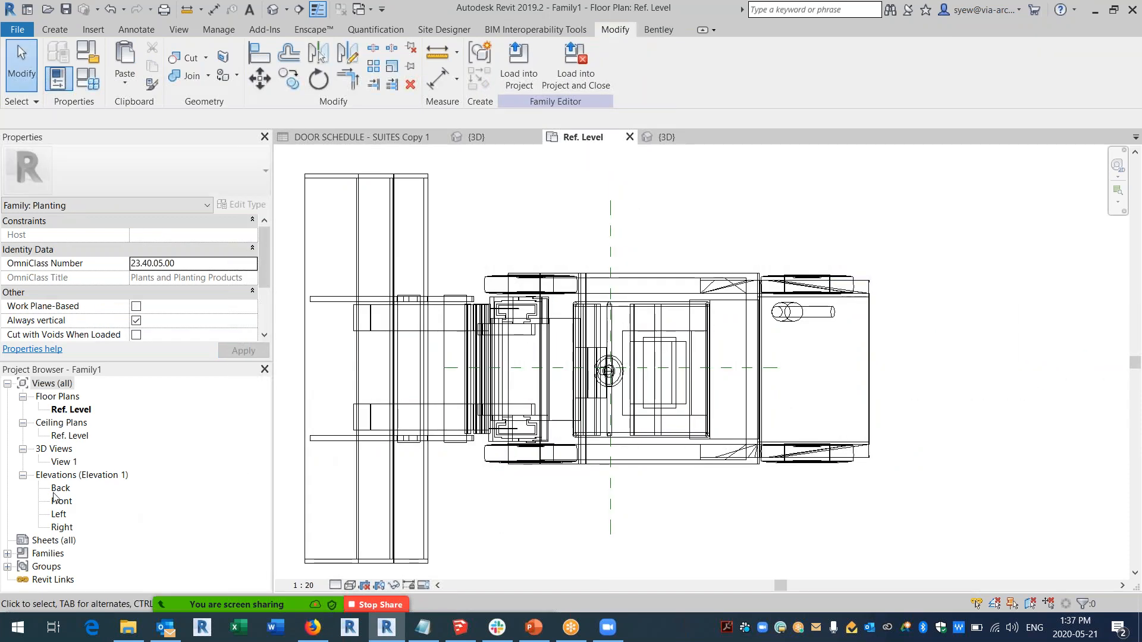
In the Front elevation, draw a horizontal reference plane about 2835 mm above Ref. Level, just over the truck's mast.
double_click(60, 500)
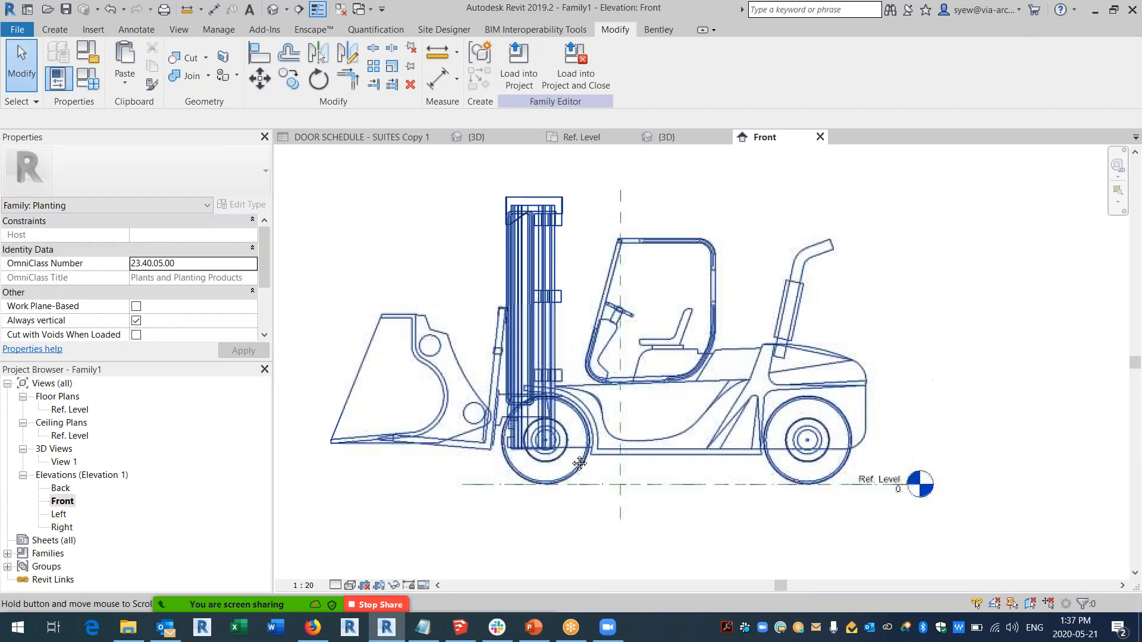
scroll(540, 501, "down", 1)
left_click(55, 30)
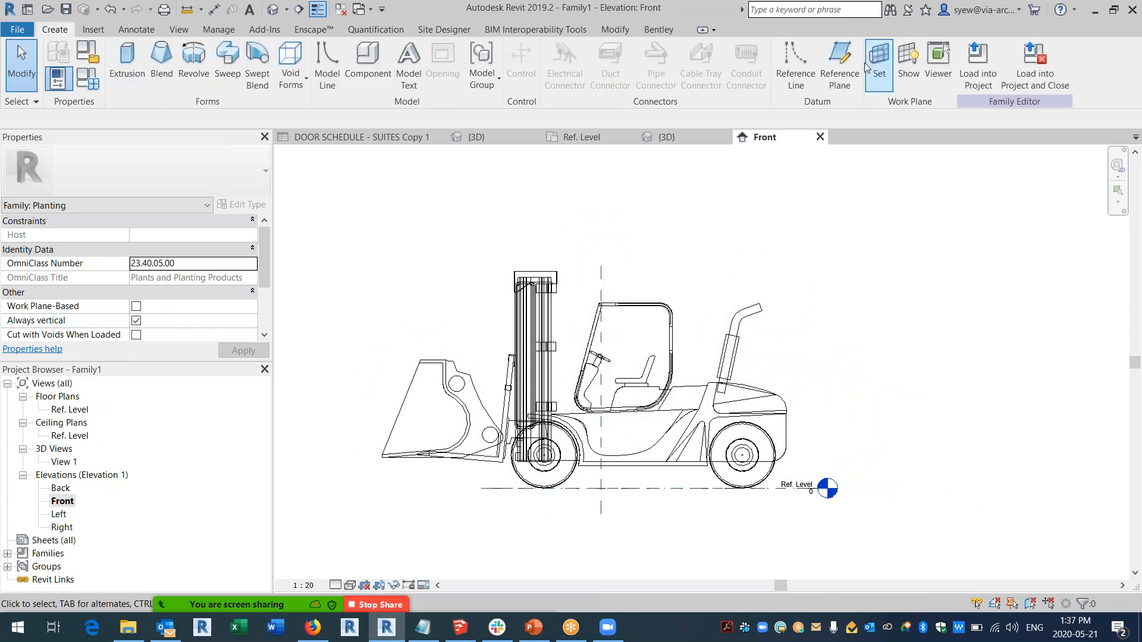
left_click(839, 65)
left_click(396, 266)
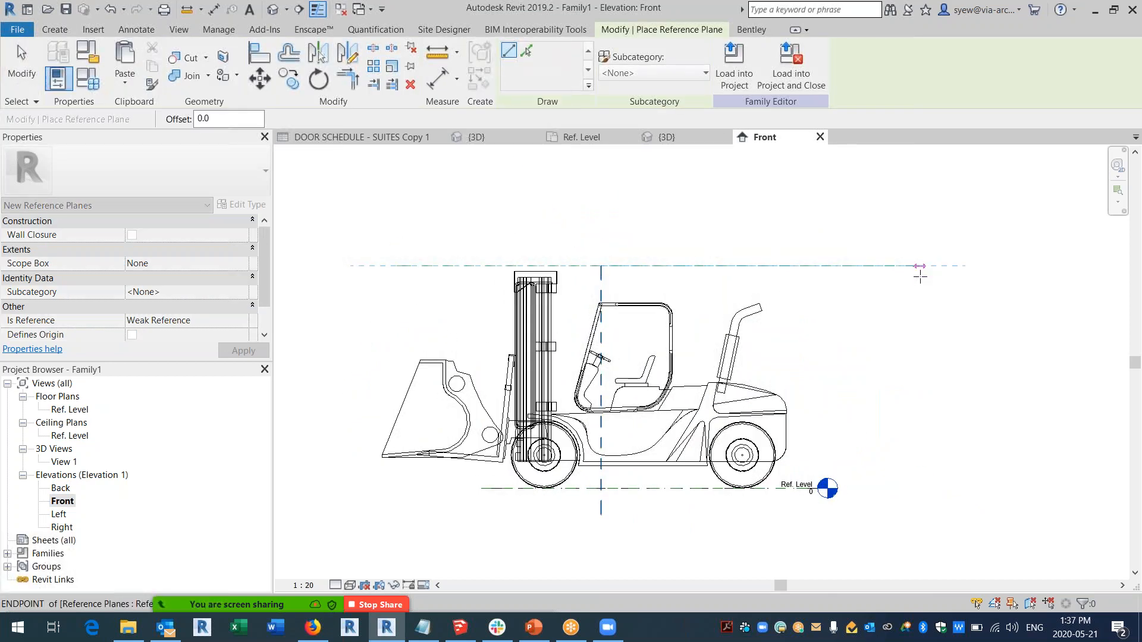
left_click(920, 265)
Add an aligned dimension between Ref. Level and the new horizontal reference plane beside the truck.
left_click(214, 8)
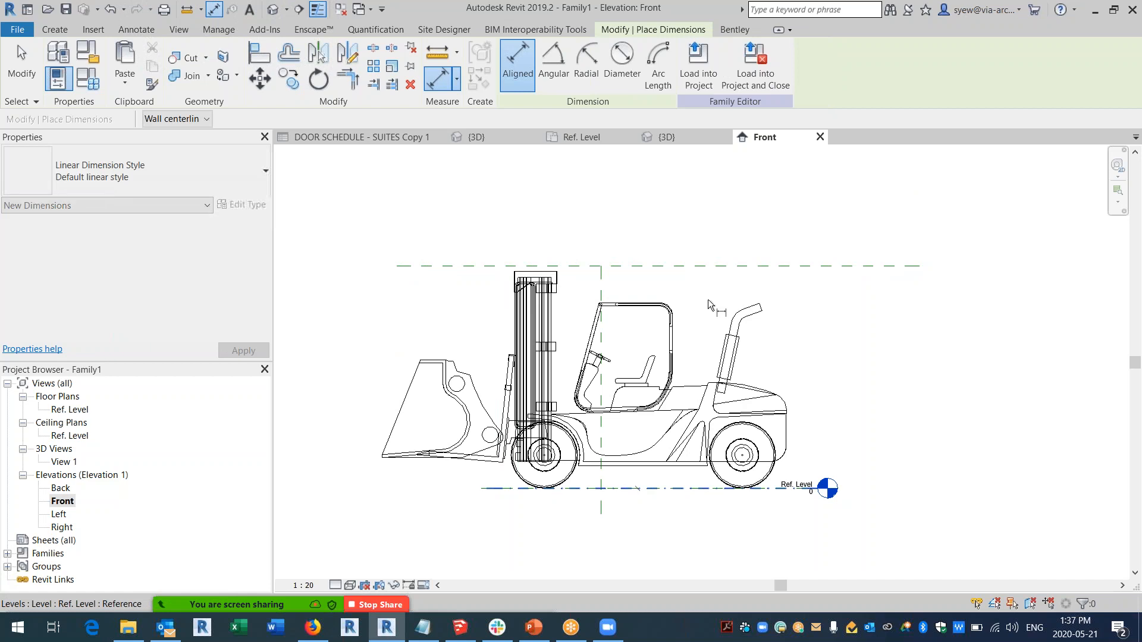
left_click(672, 266)
left_click(912, 334)
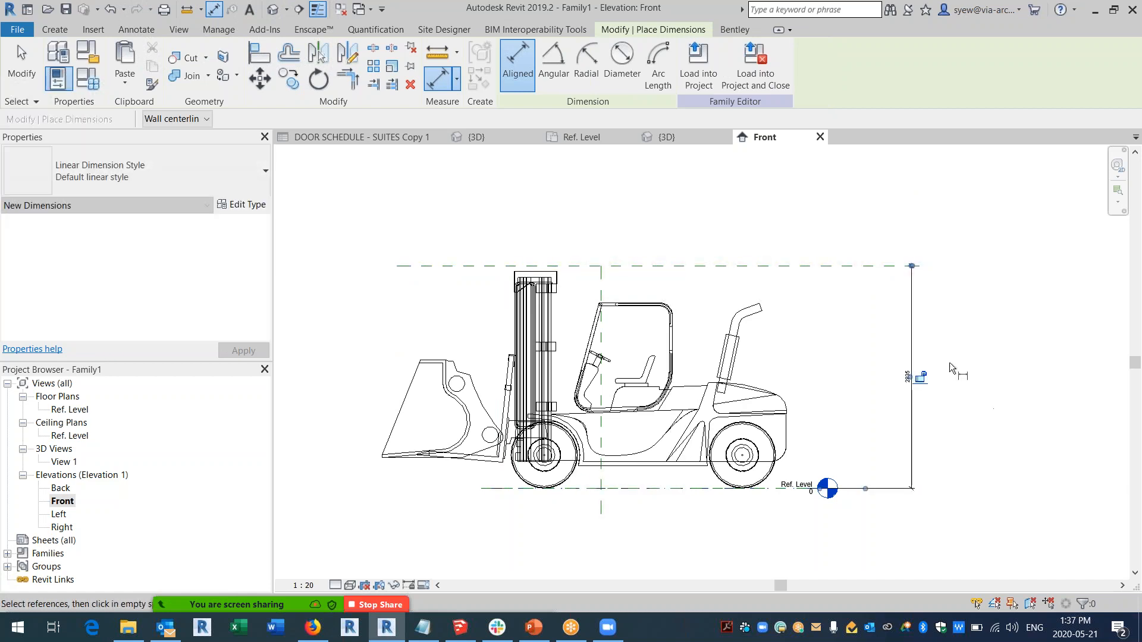
key("Escape")
key("Escape")
Label the vertical dimension with the Height parameter and make it an instance parameter.
left_click(912, 333)
left_click(556, 63)
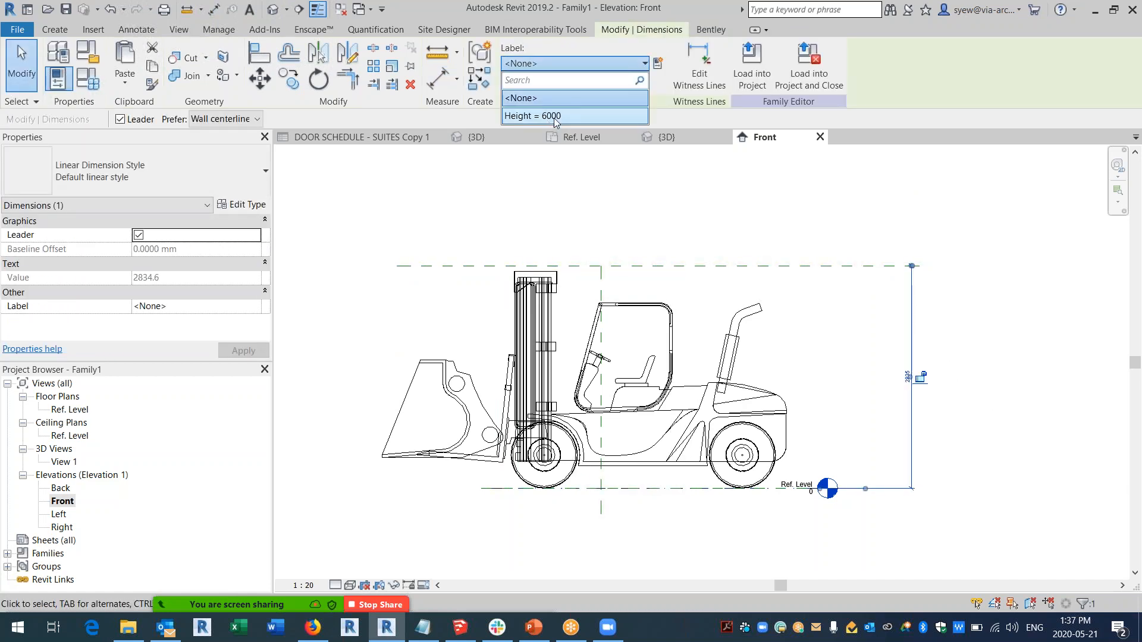
left_click(537, 118)
scroll(887, 413, "down", 3)
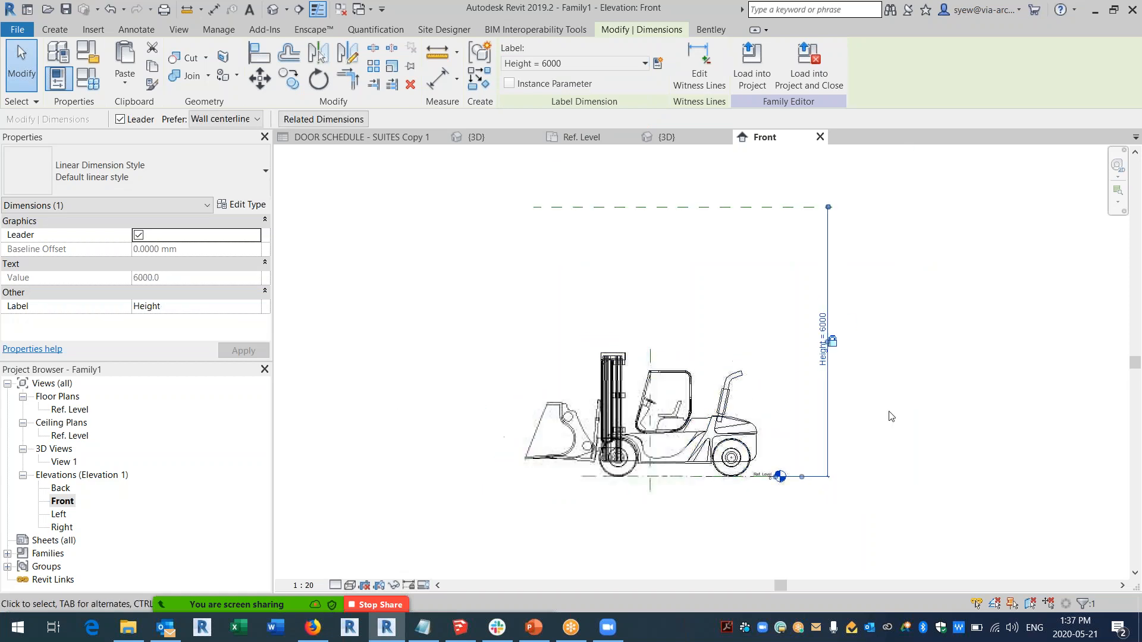
left_click(831, 427)
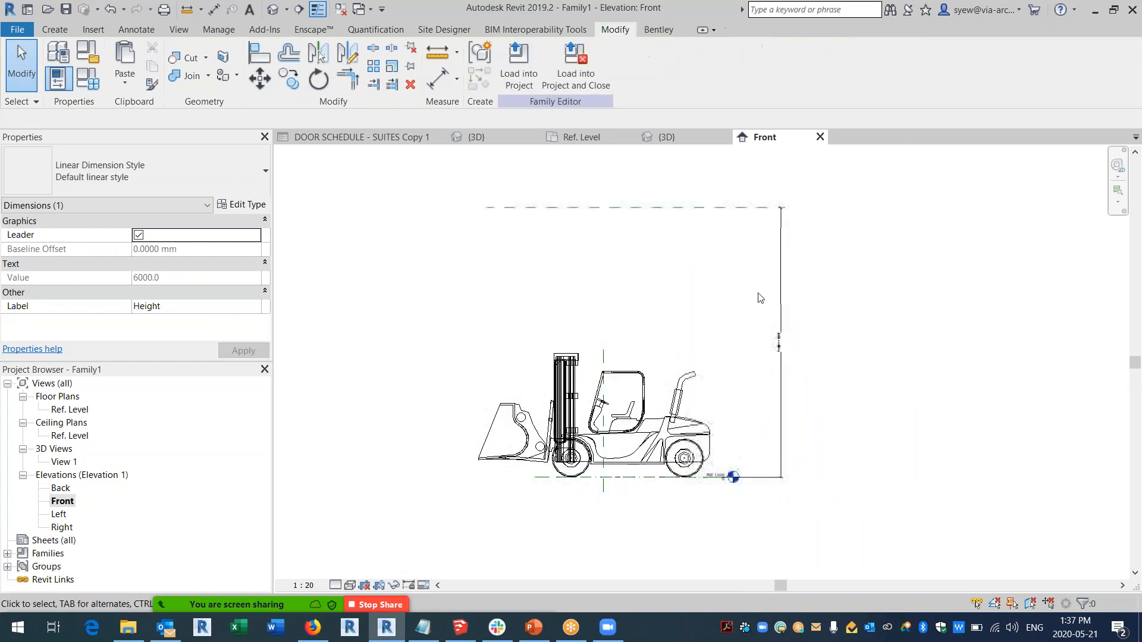
left_click(781, 254)
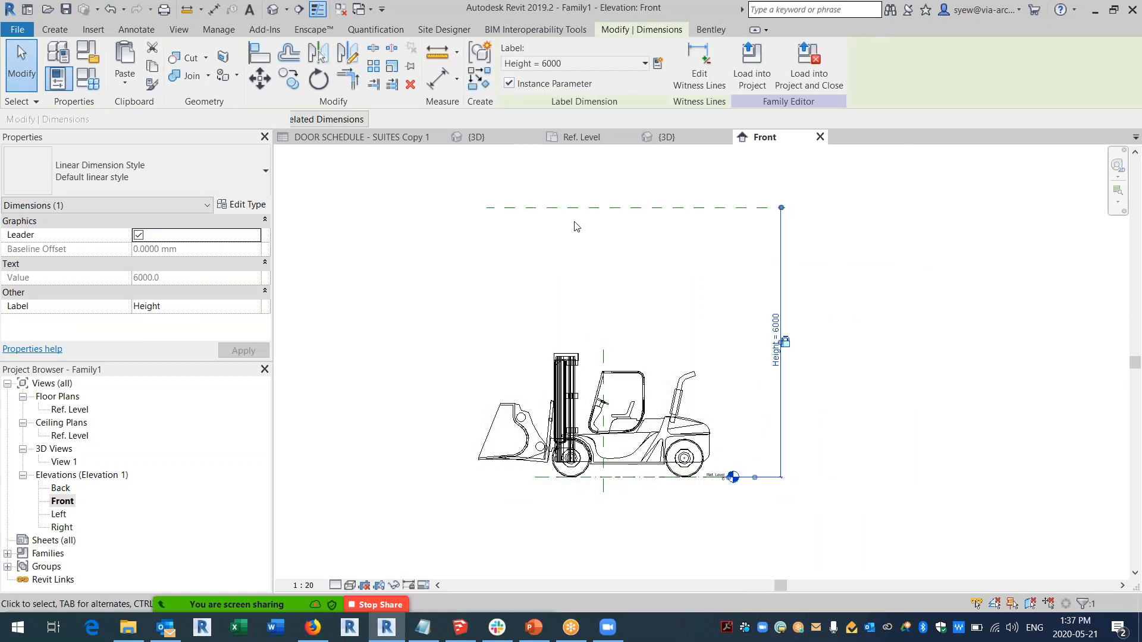
Move the upper reference plane down to the truck's cab roof and remove the constraints that block the move.
left_click(633, 209)
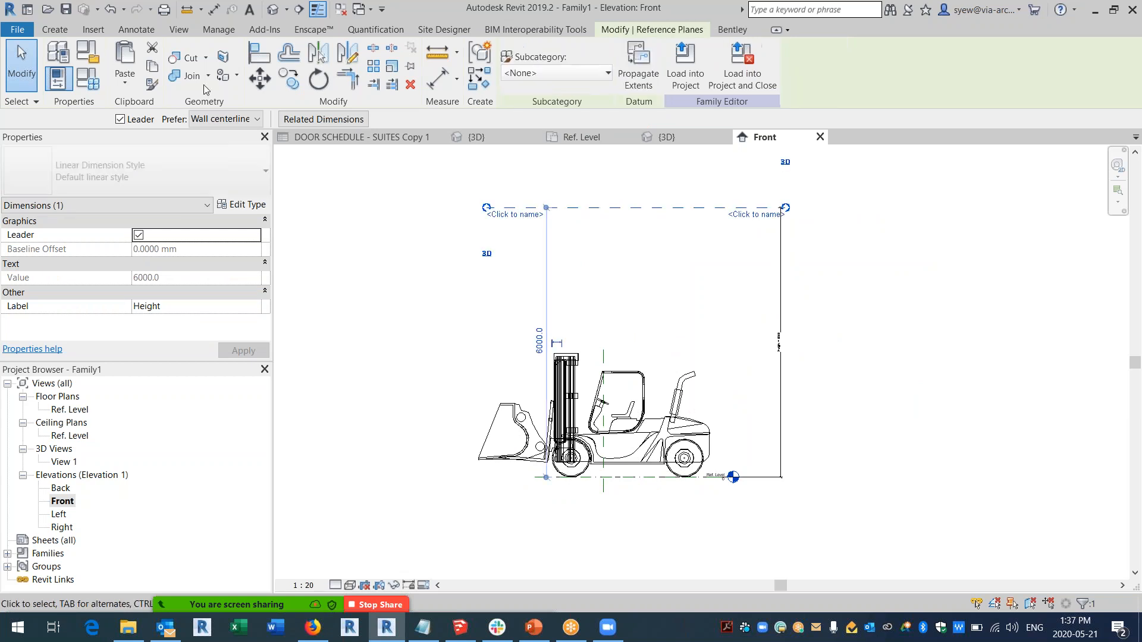
key("m")
key("v")
left_click(603, 208)
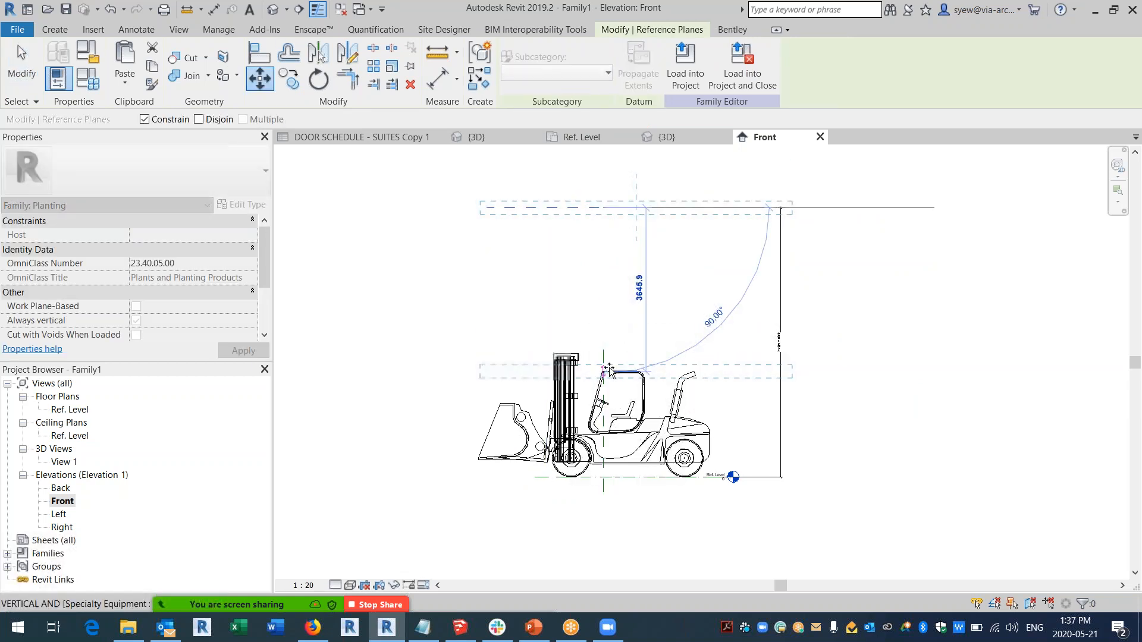
left_click(603, 371)
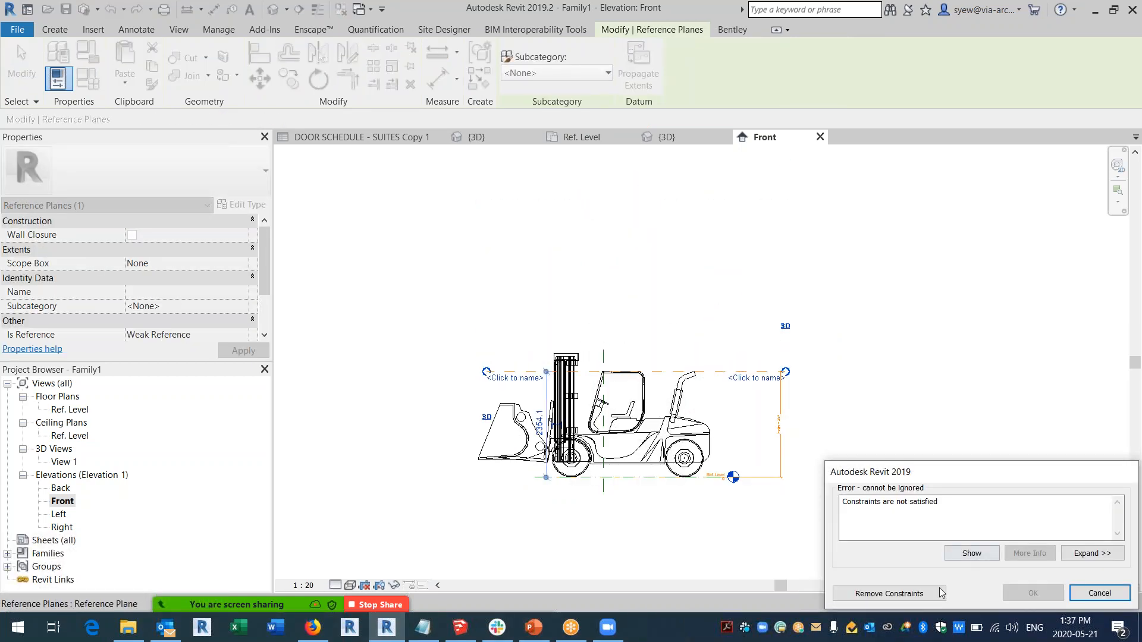
left_click(916, 593)
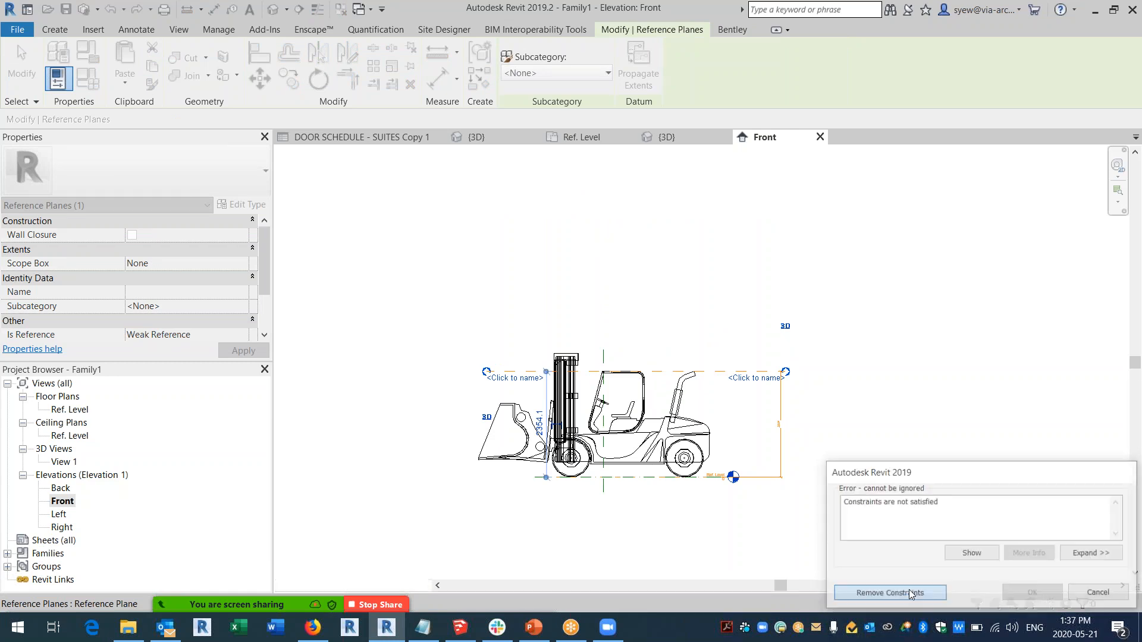
left_click(800, 452)
Set the reference plane's distance from Ref. Level to 2.5 m and the family's Height parameter to 2500.
scroll(800, 452, "up", 3)
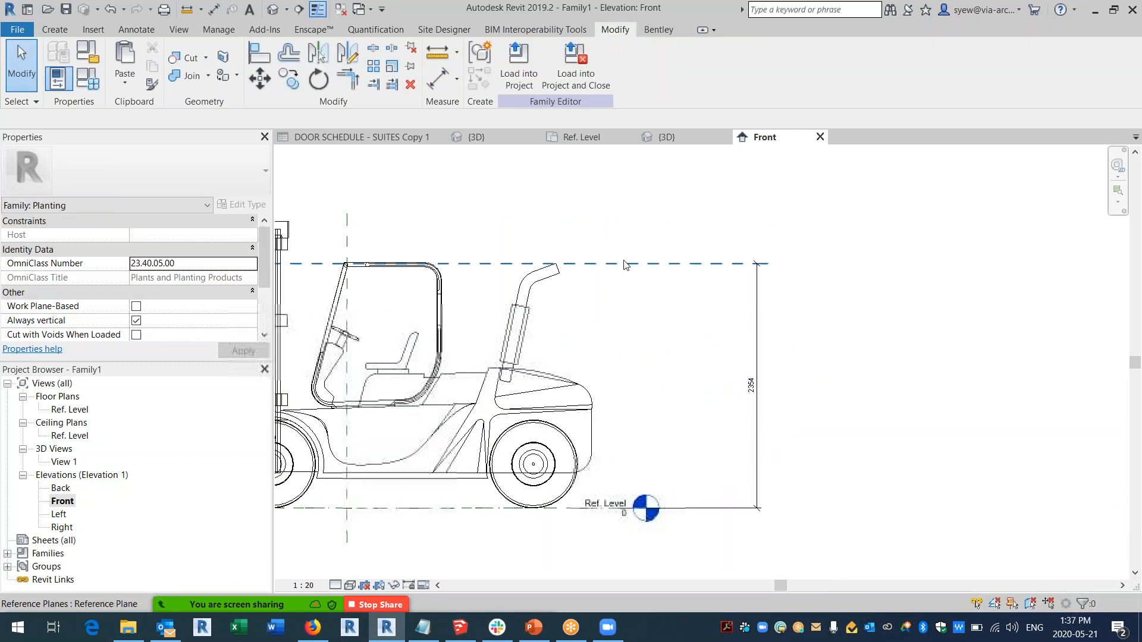
left_click(618, 263)
left_click(750, 386)
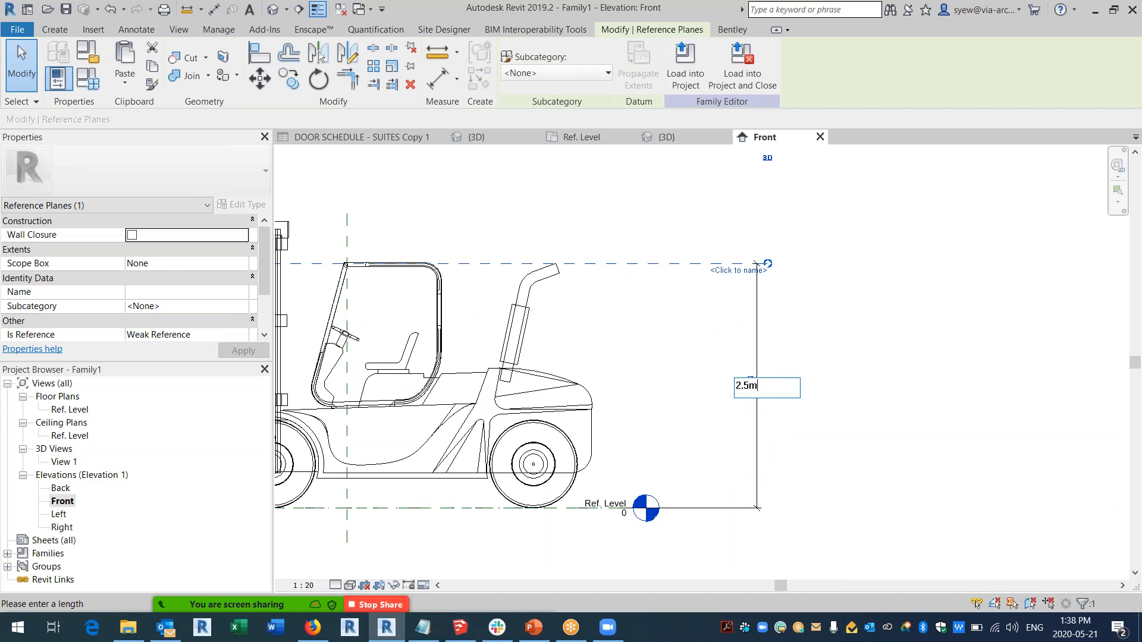
type("2.5m")
key("Return")
key("Escape")
left_click(88, 79)
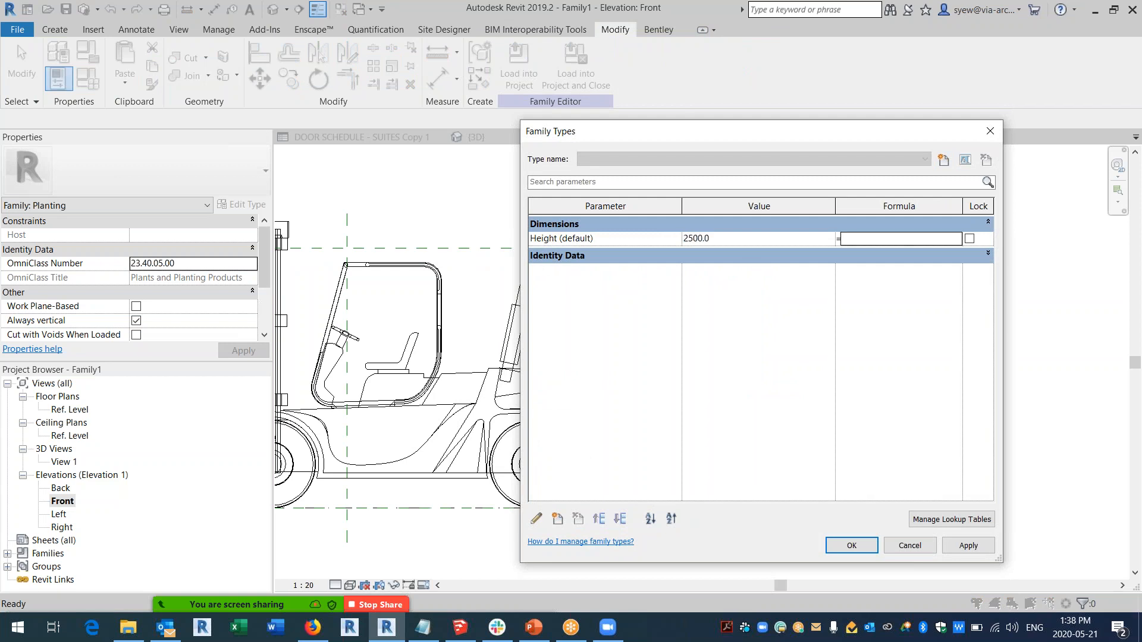
left_click(852, 546)
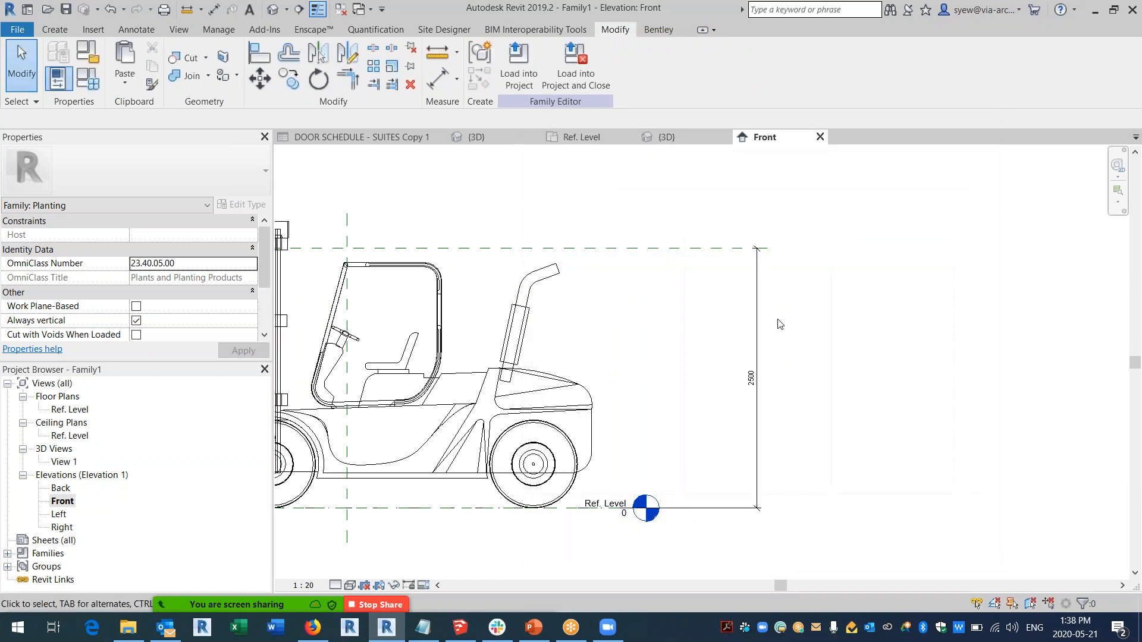
Label the 2500 dimension beside the truck with the Height parameter again.
left_click(759, 344)
left_click(570, 64)
left_click(529, 88)
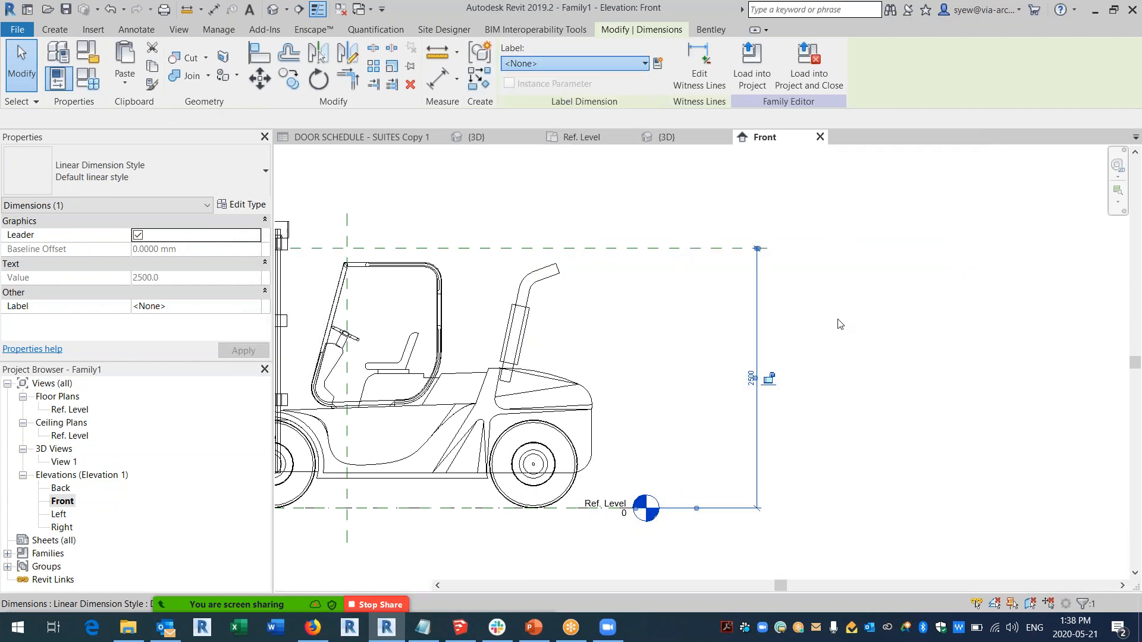
left_click(852, 321)
scroll(851, 315, "down", 2)
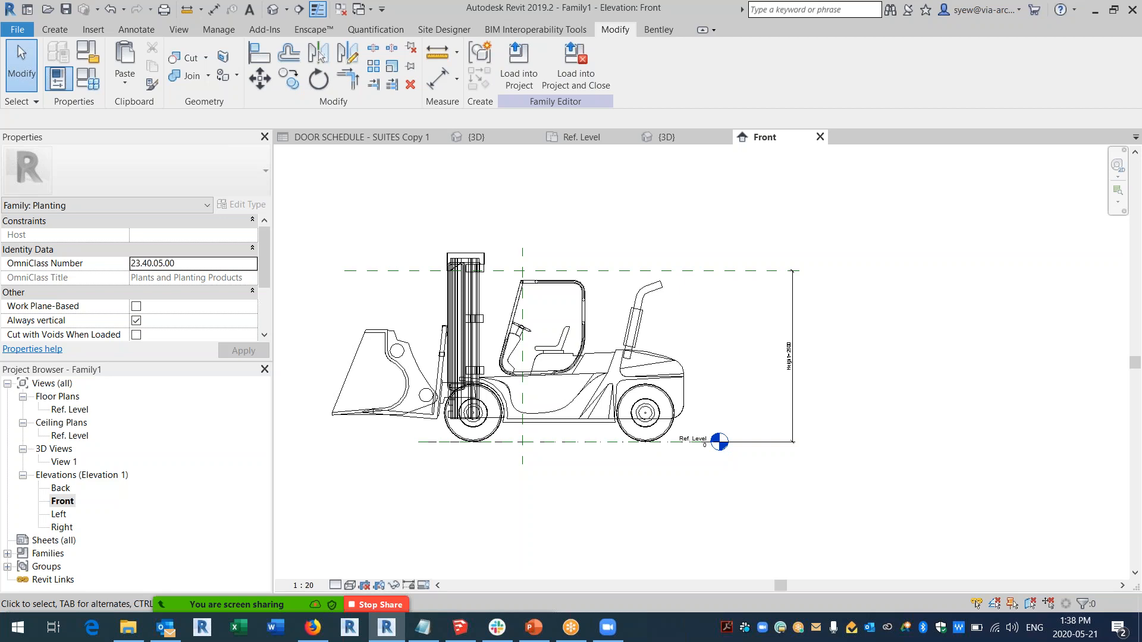
Create a second new family from the metric planting template.
left_click(18, 29)
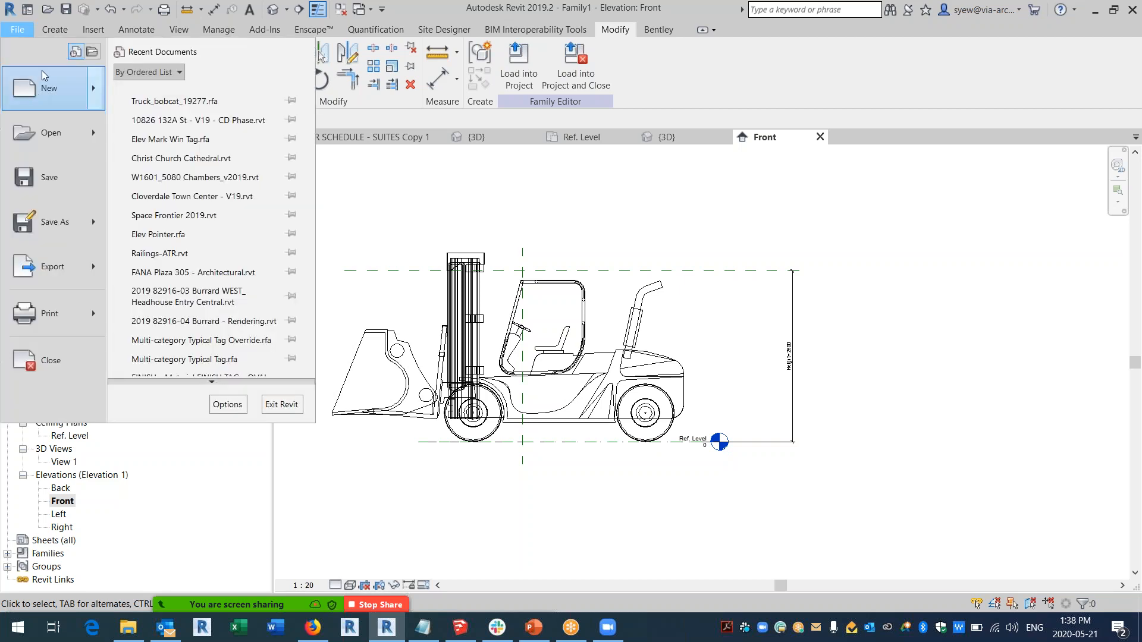
mouse_move(42, 70)
left_click(212, 145)
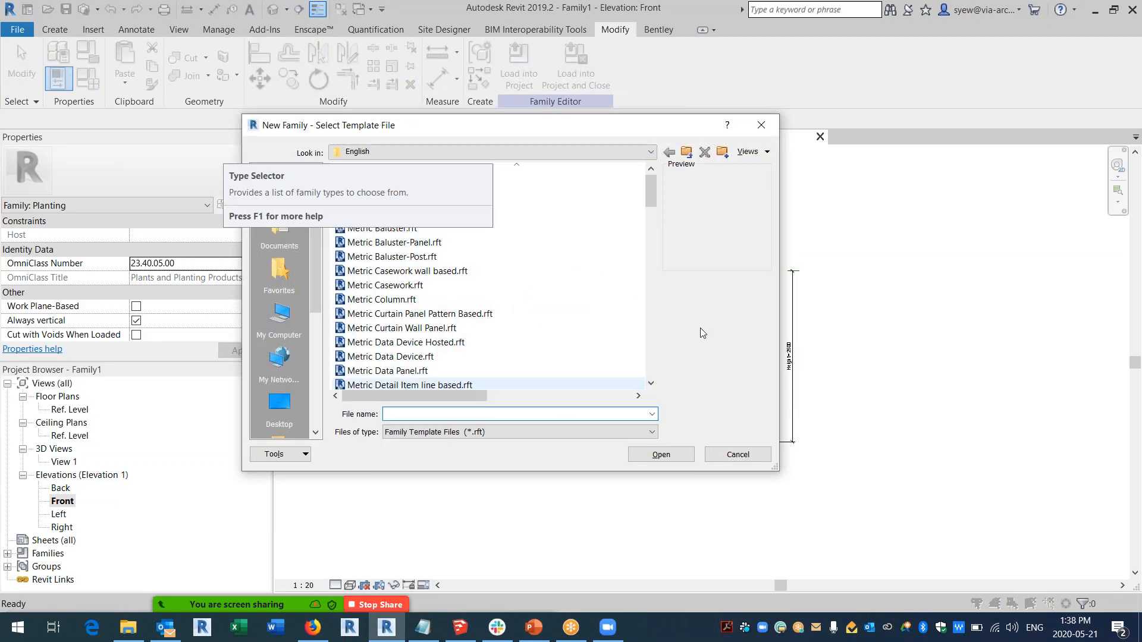
left_click_drag(650, 190, 653, 284)
left_click(423, 330)
left_click(644, 452)
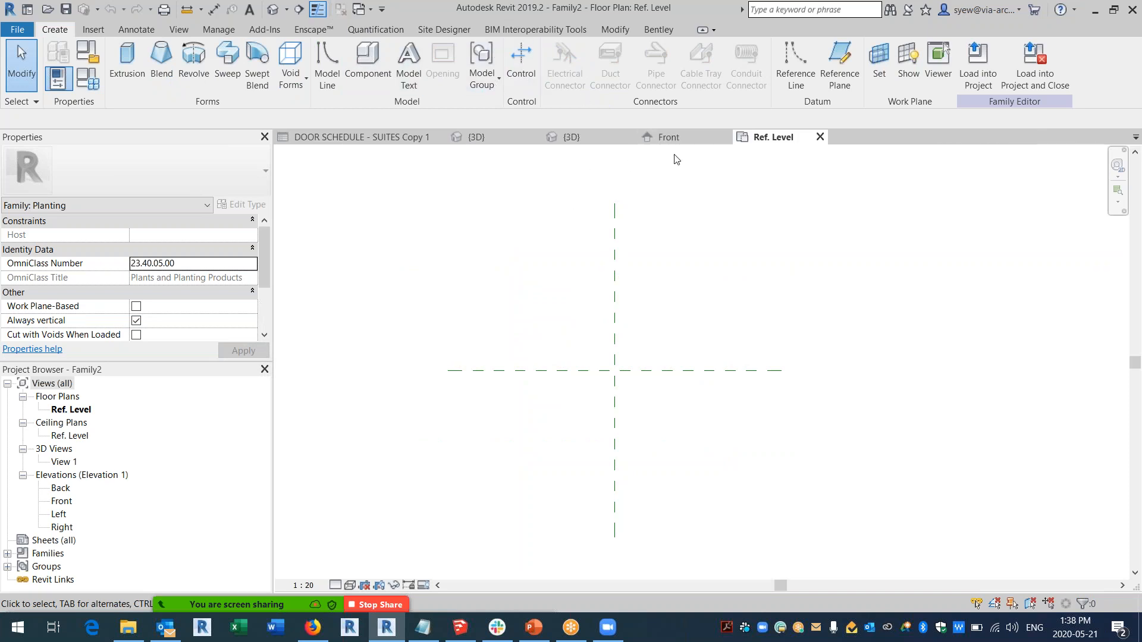
Load Family1 into Family2 and place one instance over the crossing reference planes in the Ref. Level plan.
left_click(667, 136)
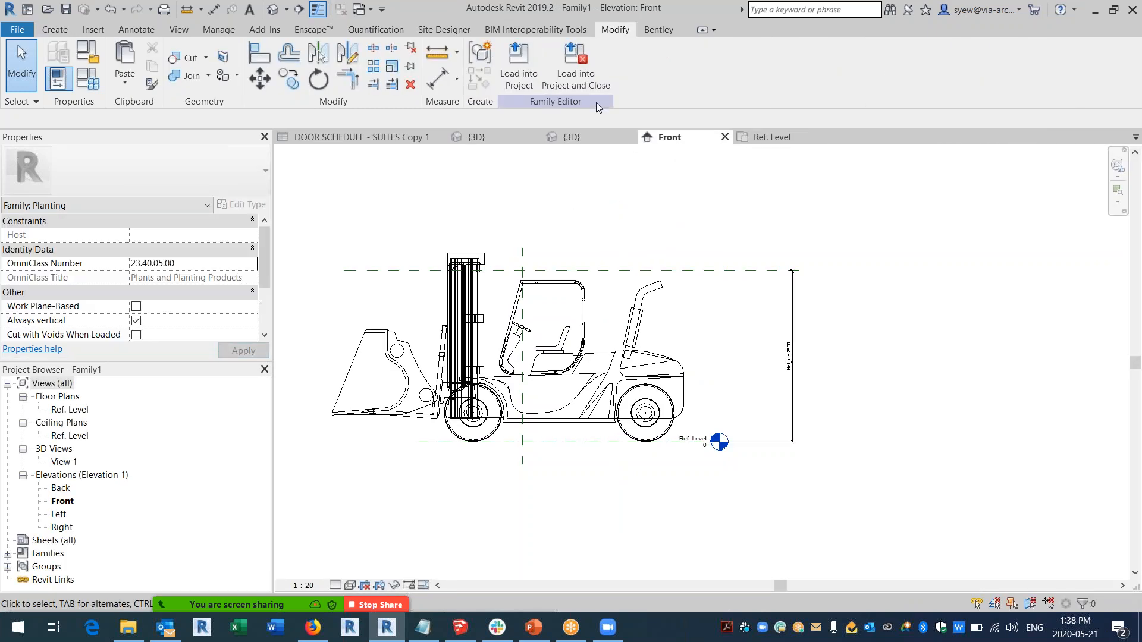
left_click(519, 68)
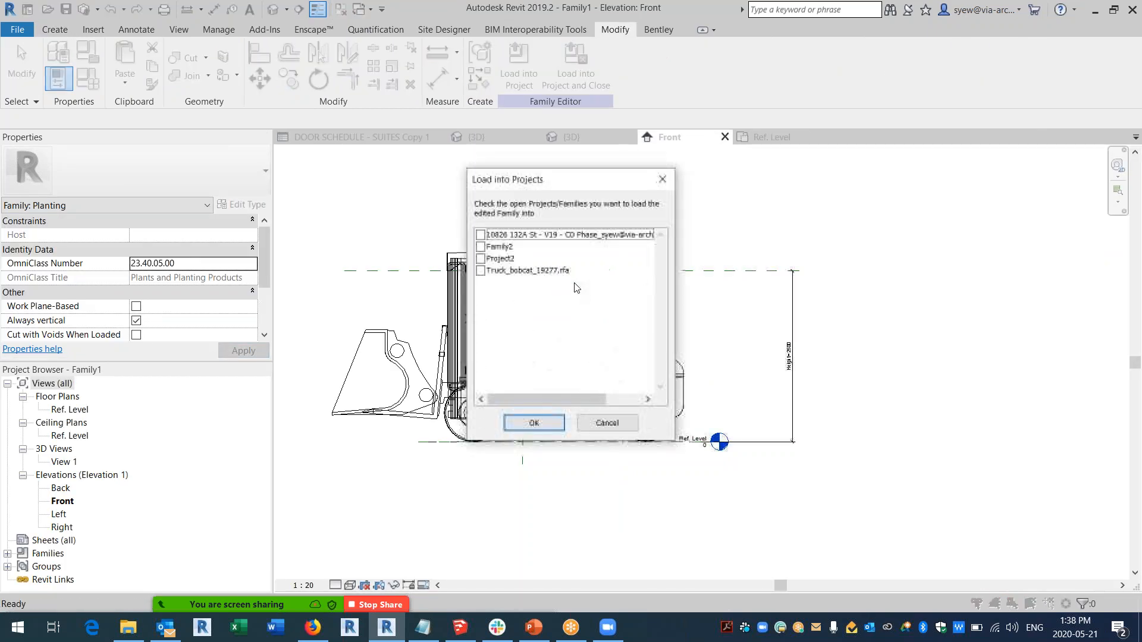
left_click(480, 247)
left_click(534, 423)
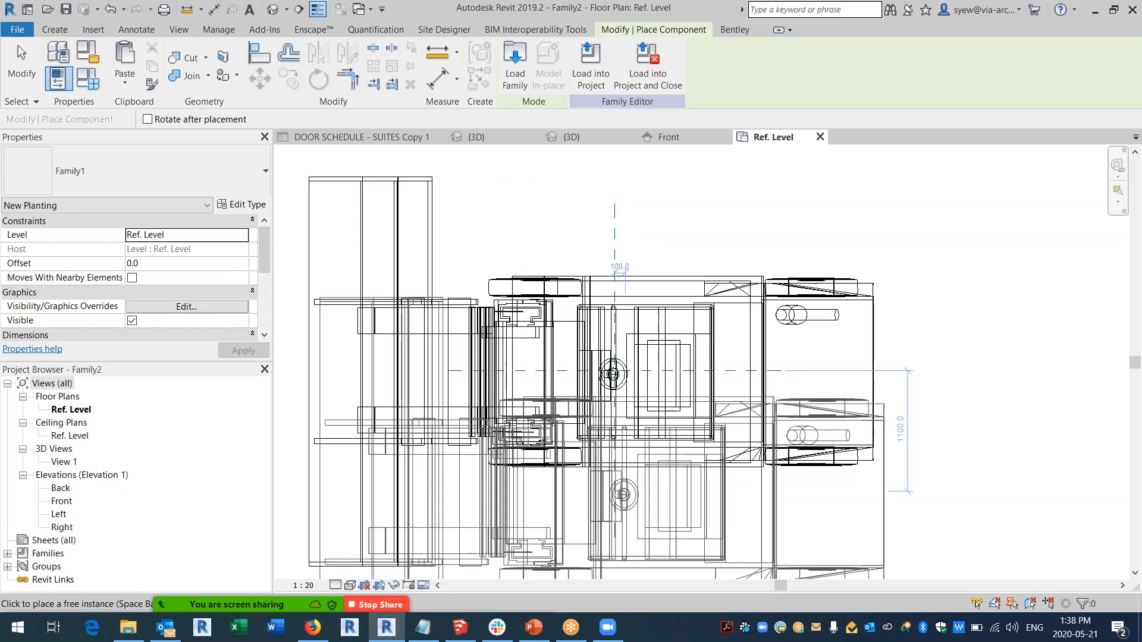
key("Escape")
In Family2's Front elevation, draw a horizontal reference plane about 2500 mm above Ref. Level, slightly above the cab roof.
double_click(62, 501)
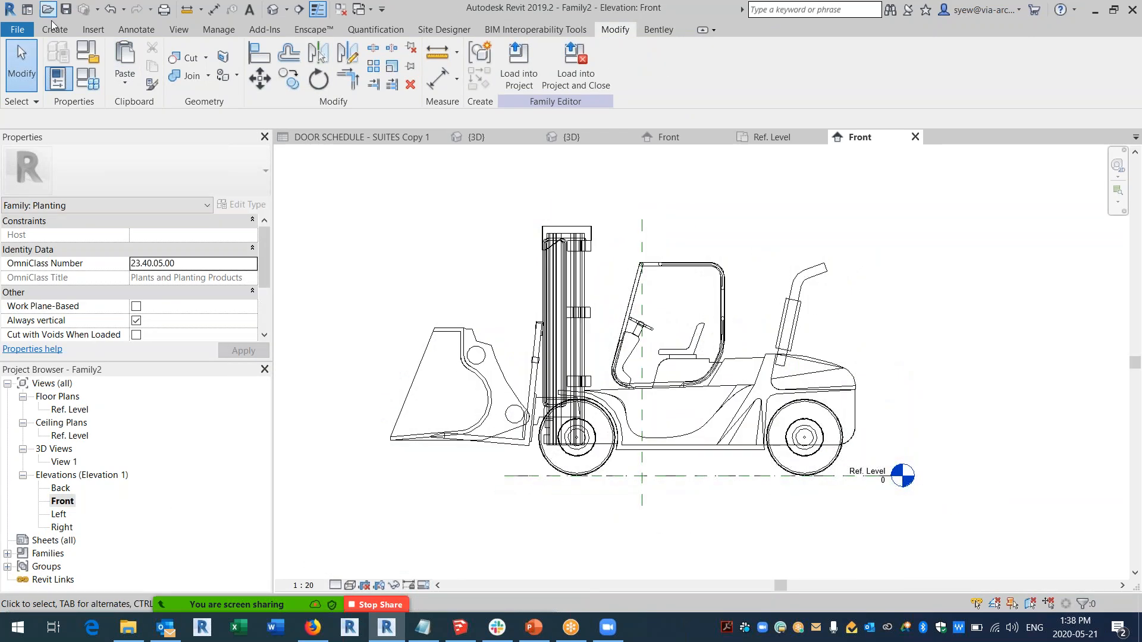
key("r")
key("p")
left_click(391, 250)
left_click(978, 250)
Set Family2's Height parameter to 2.5 m in the family types.
left_click(88, 79)
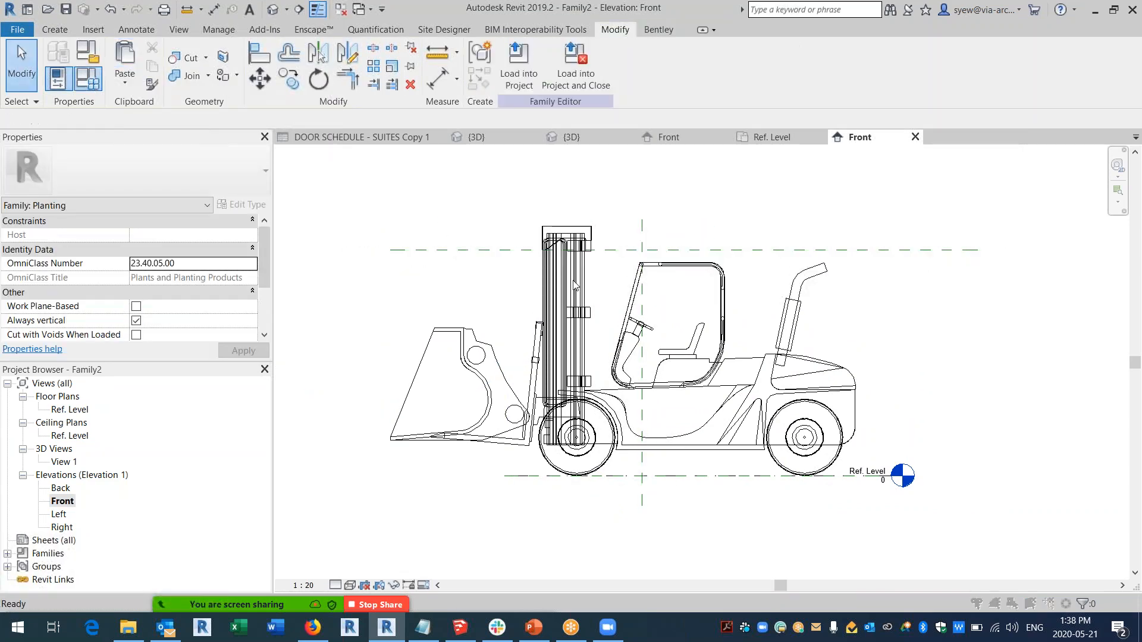
left_click(729, 239)
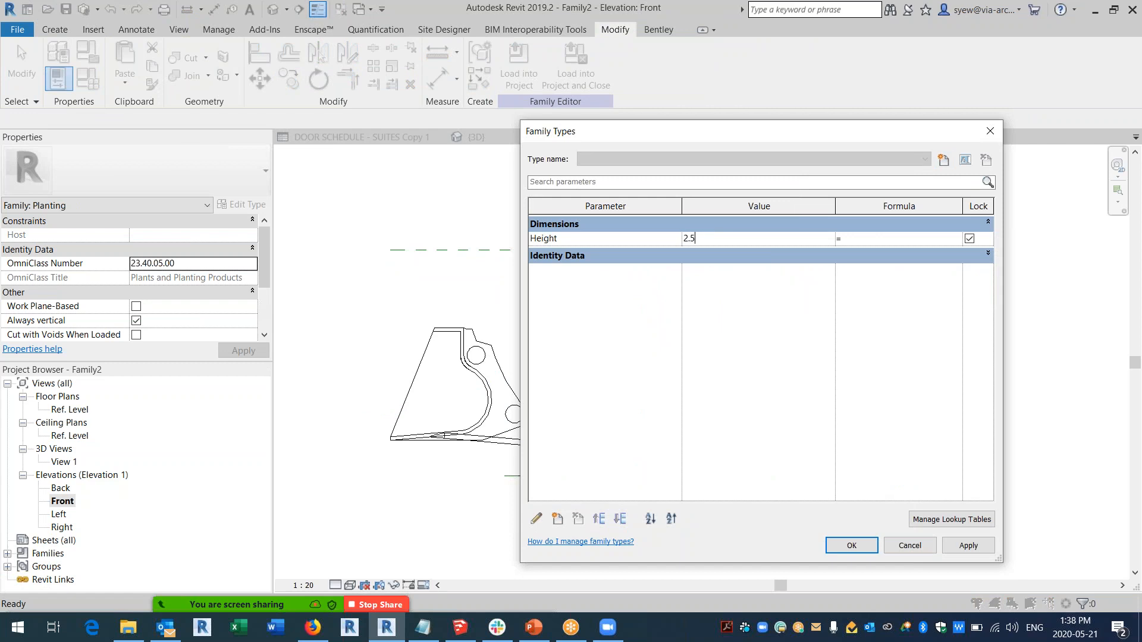
left_click(852, 545)
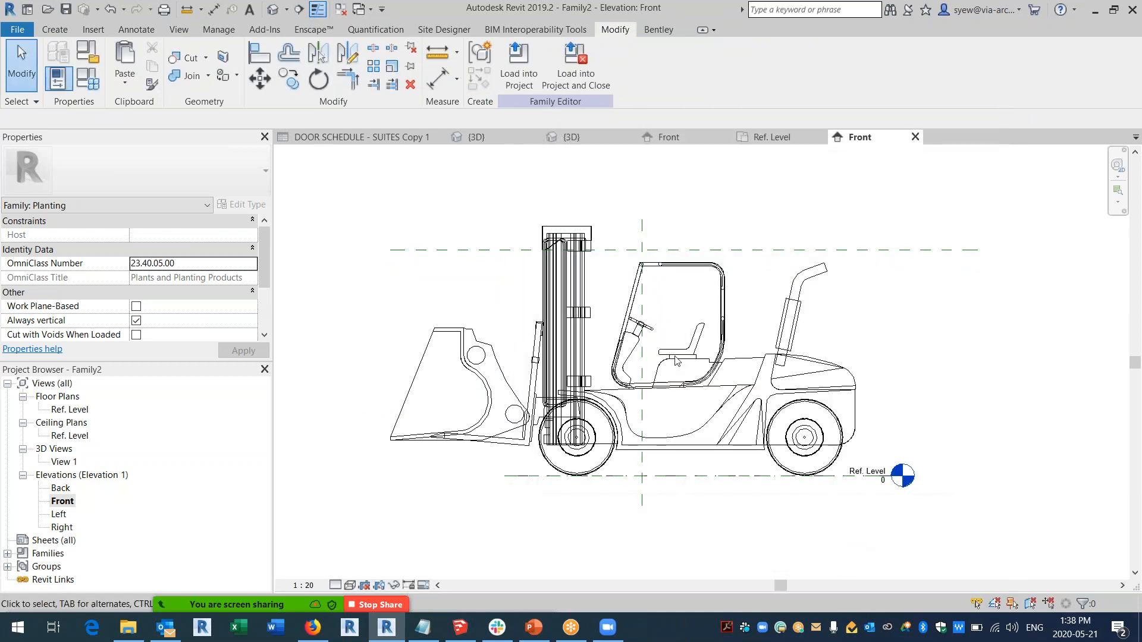
Dimension the distance from Ref. Level to the new reference plane, placing the dimension beyond the truck's rear end.
left_click(734, 476)
left_click(849, 249)
left_click(959, 299)
middle_click_drag(959, 300, 869, 291)
key("Escape")
Label Family2's vertical dimension with its Height parameter and make it an instance parameter.
left_click(866, 293)
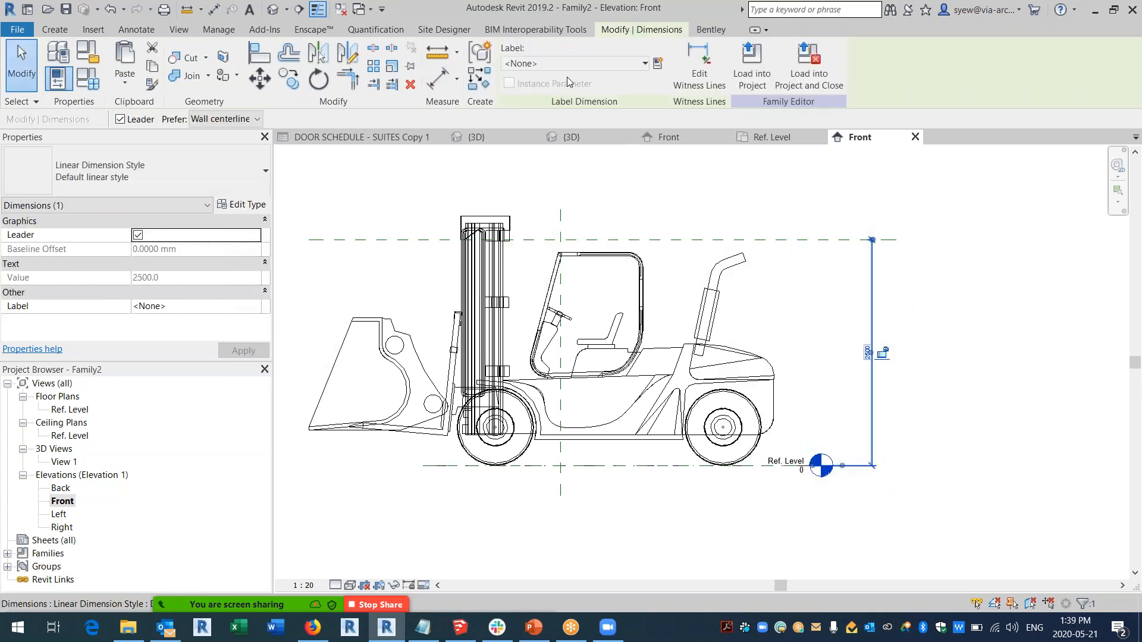
left_click(566, 66)
left_click(554, 113)
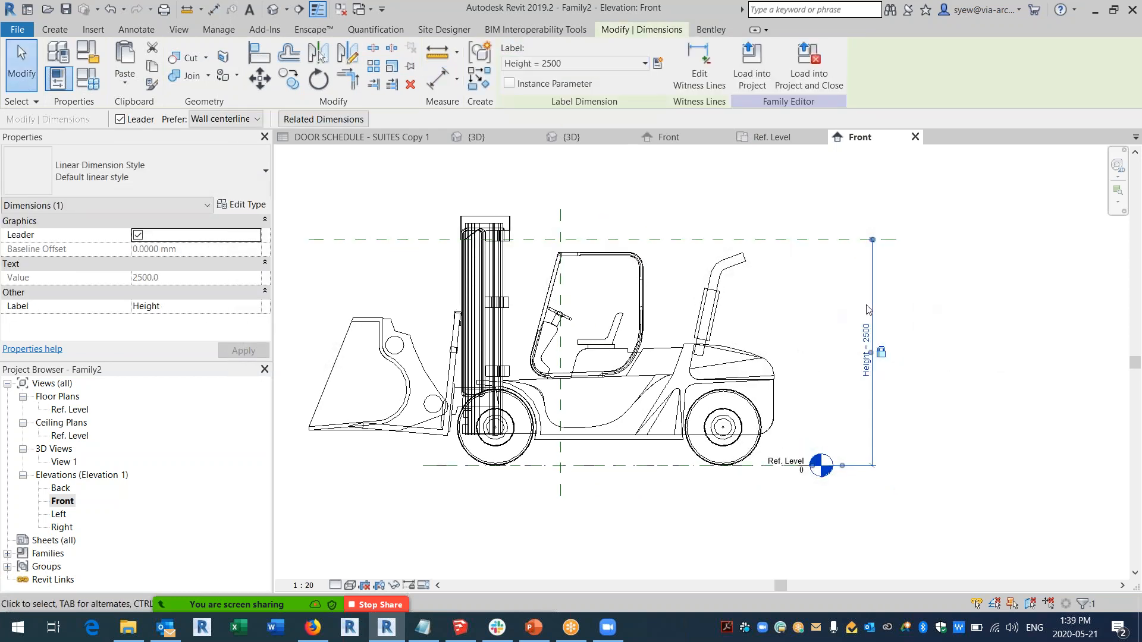
left_click(509, 83)
Associate the nested Family1 truck's Height with Family2's Height parameter.
left_click(708, 310)
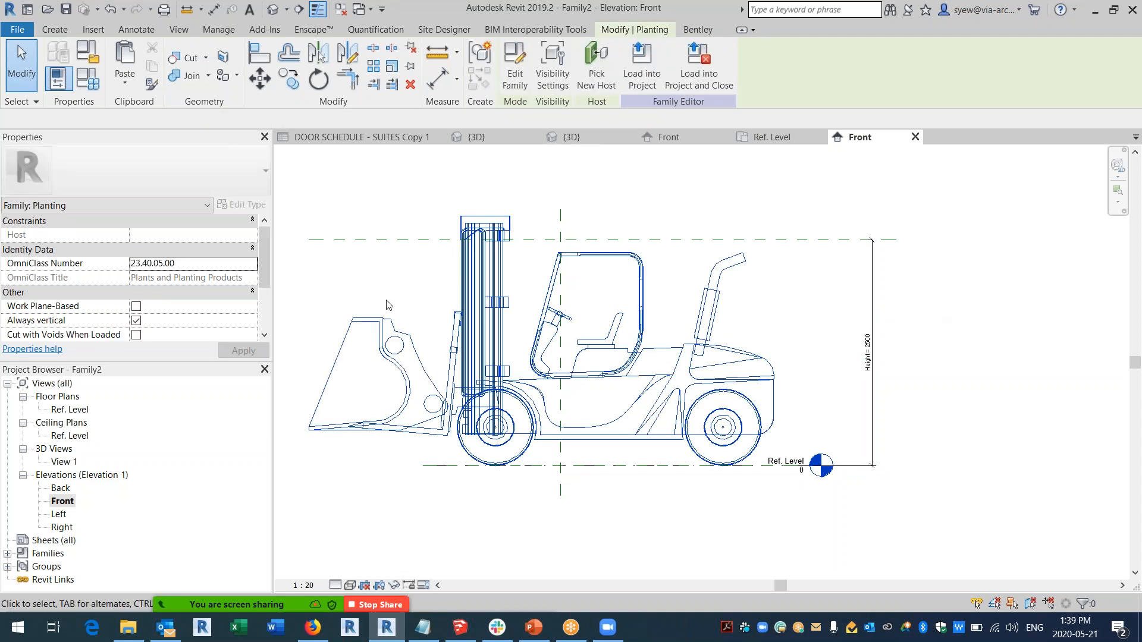
scroll(262, 252, "down", 3)
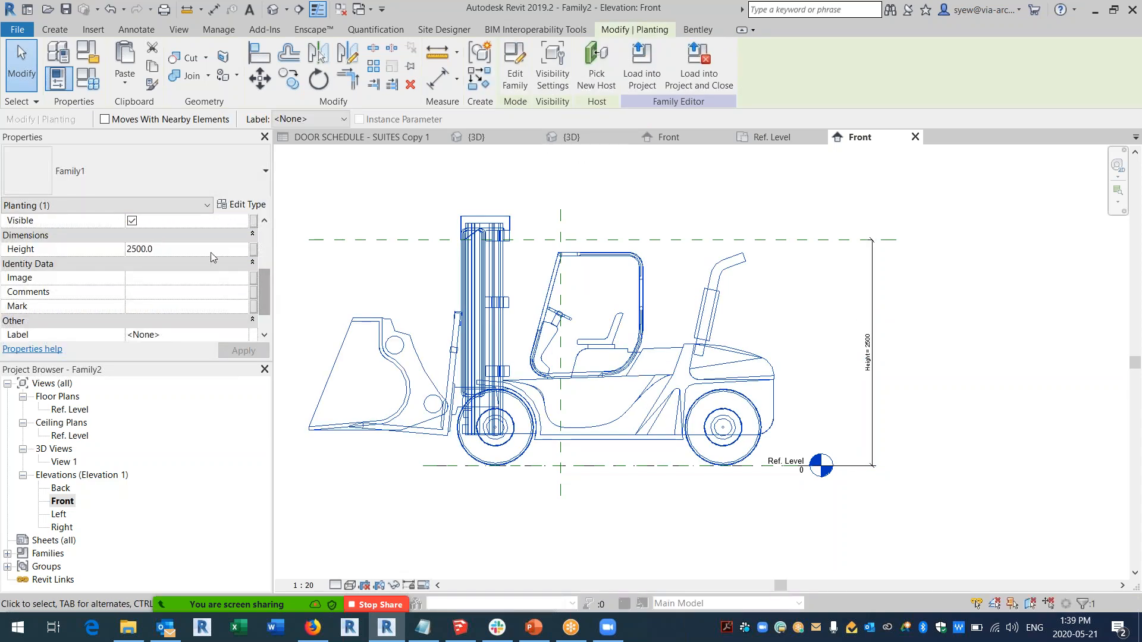
left_click(254, 249)
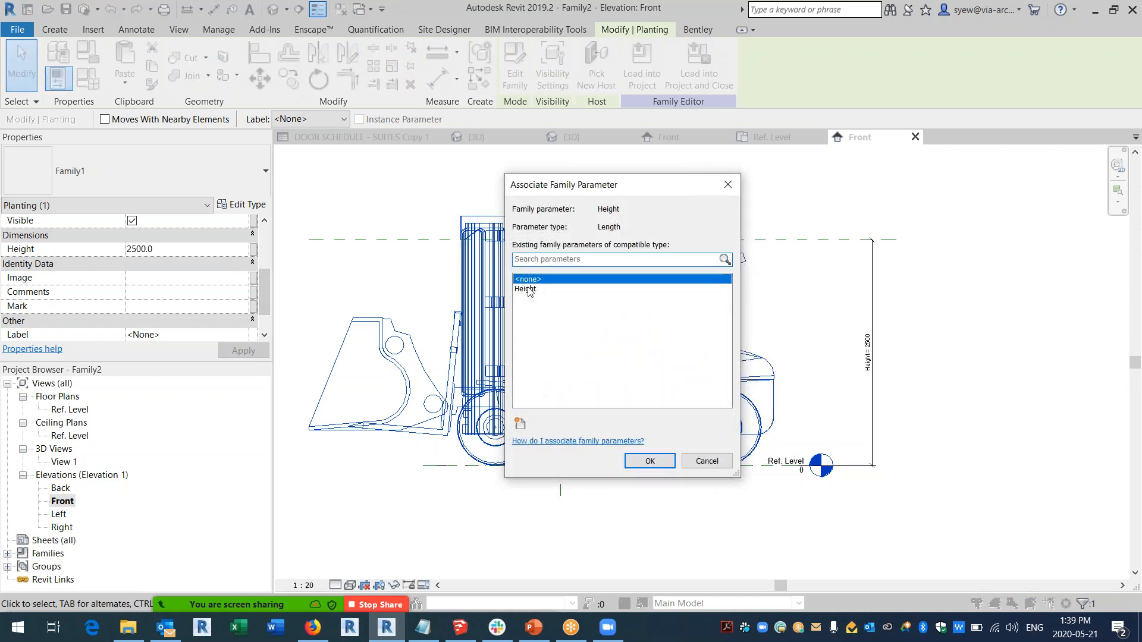
left_click(649, 461)
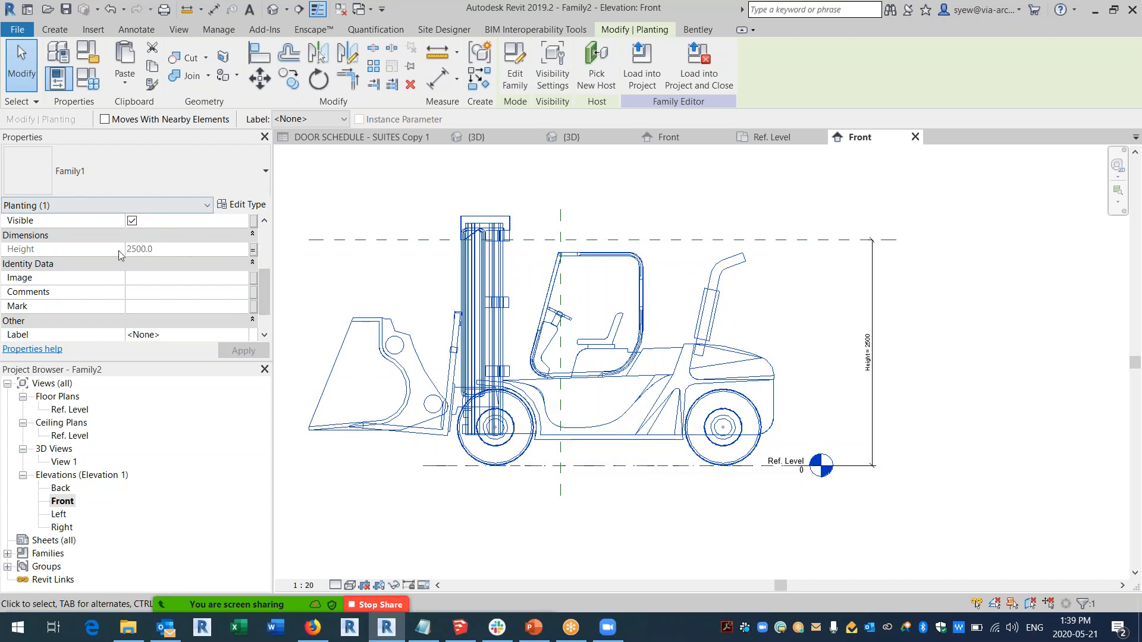
Load Family2 into Project2 and place one truck instance on Level 1 beside the spiral model.
left_click(643, 64)
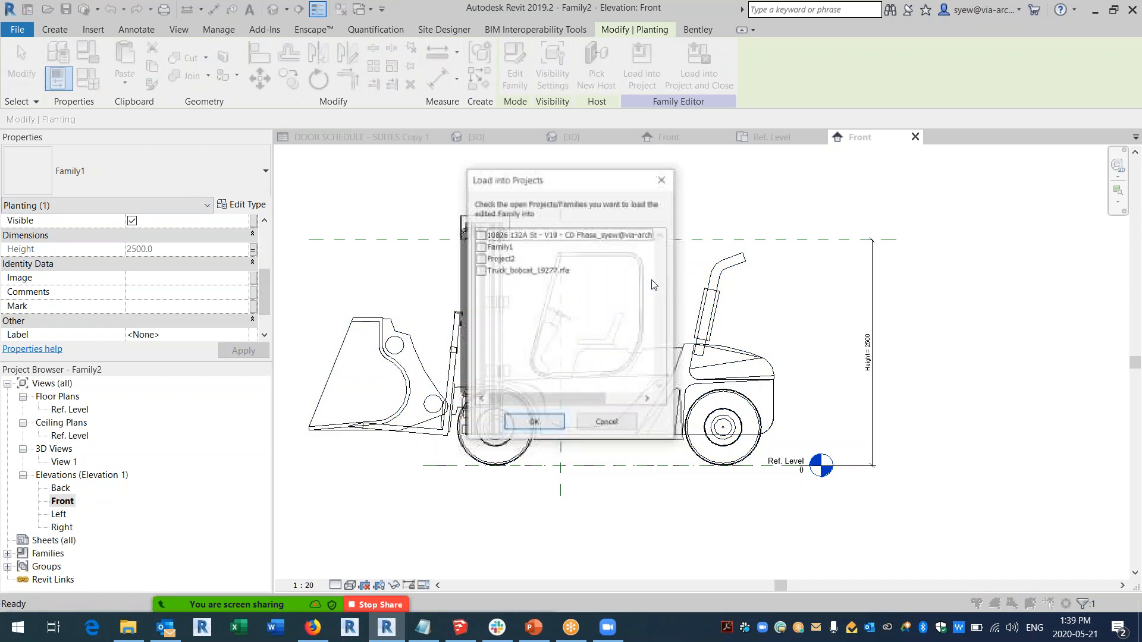
left_click(480, 258)
left_click(534, 423)
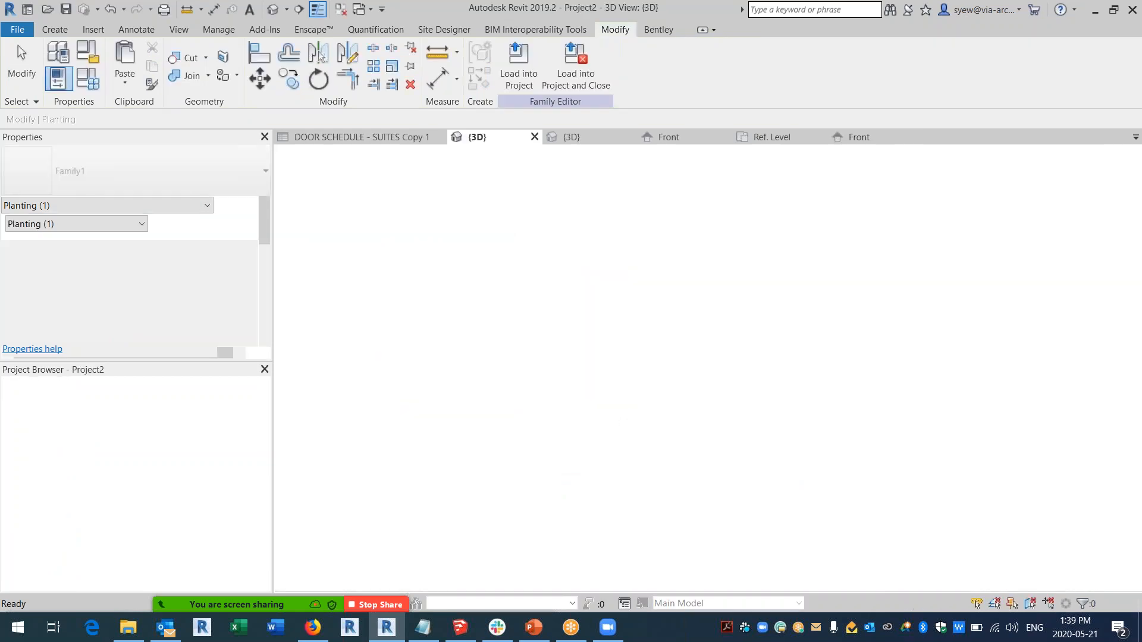
middle_click_drag(684, 392, 545, 329)
scroll(535, 321, "down", 4)
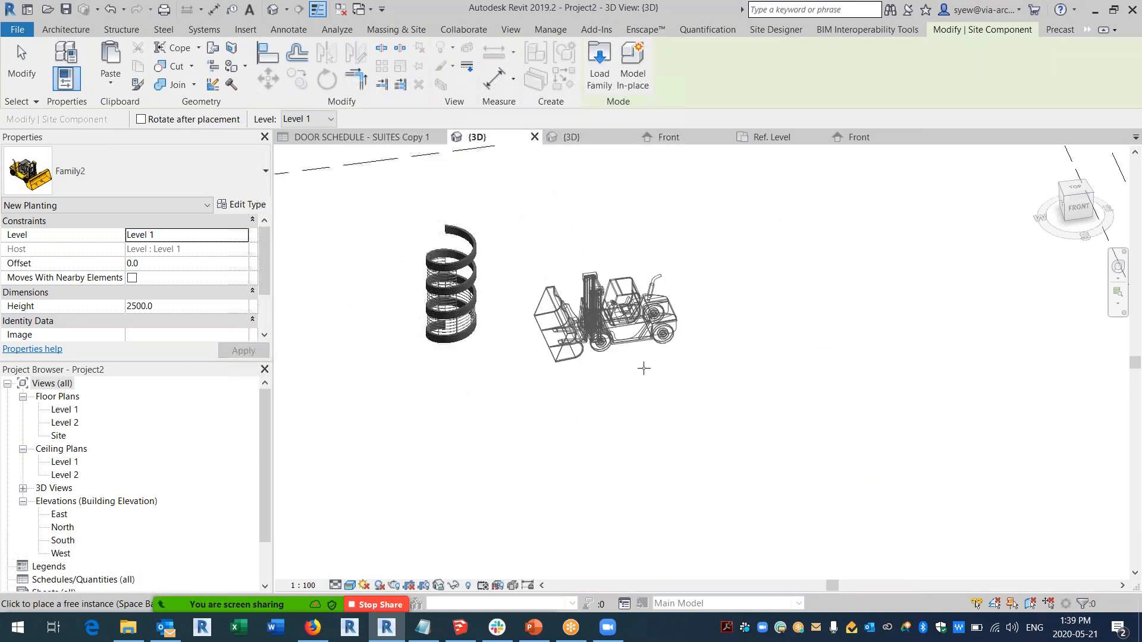
left_click(789, 430)
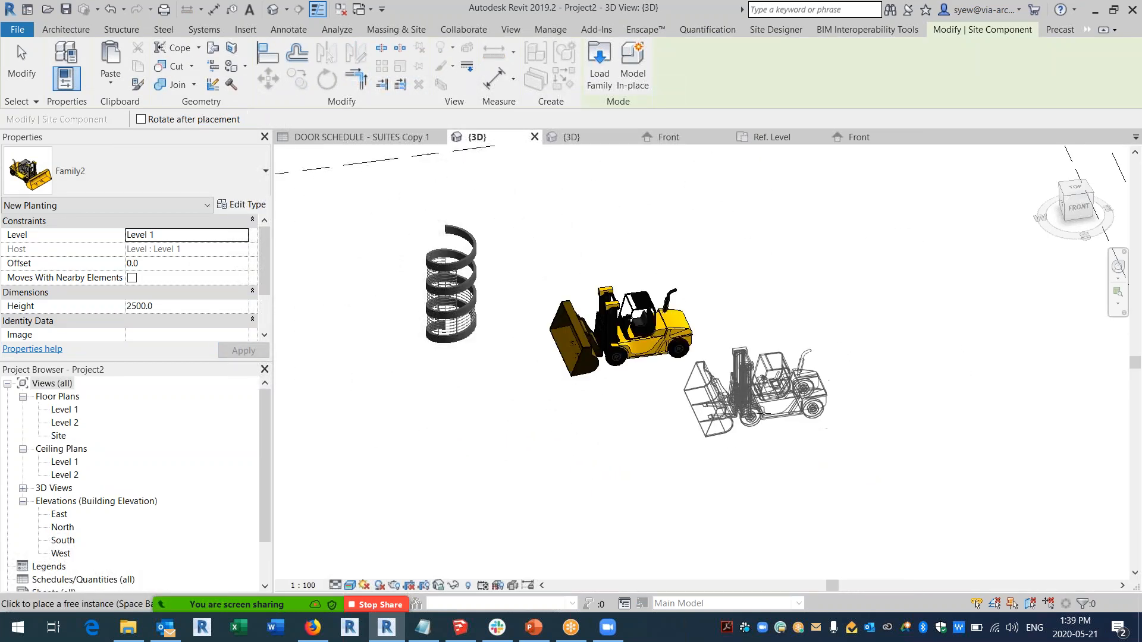
key("Escape")
Copy the placed truck in front of the original and set the copy's Height to 1.5 m.
left_click(298, 76)
left_click(661, 369)
left_click(700, 457)
double_click(138, 306)
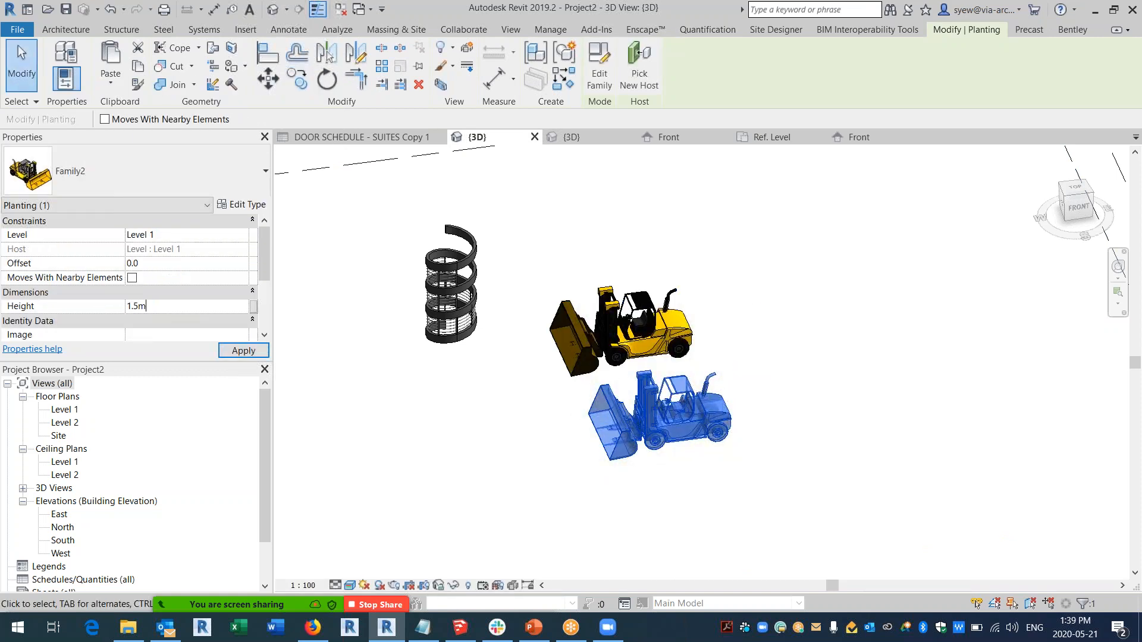
key("Return")
Copy the 1.5 m truck farther forward and set the new copy's Height to 600 mm.
scroll(708, 475, "up", 1)
key("m")
key("v")
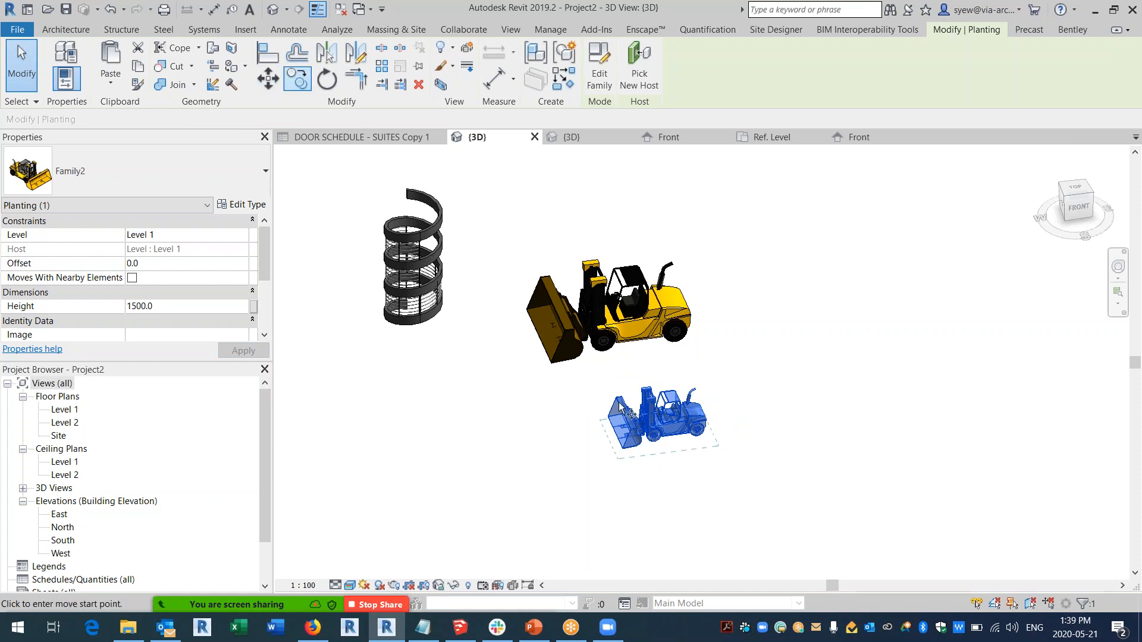
left_click(682, 420)
left_click(717, 502)
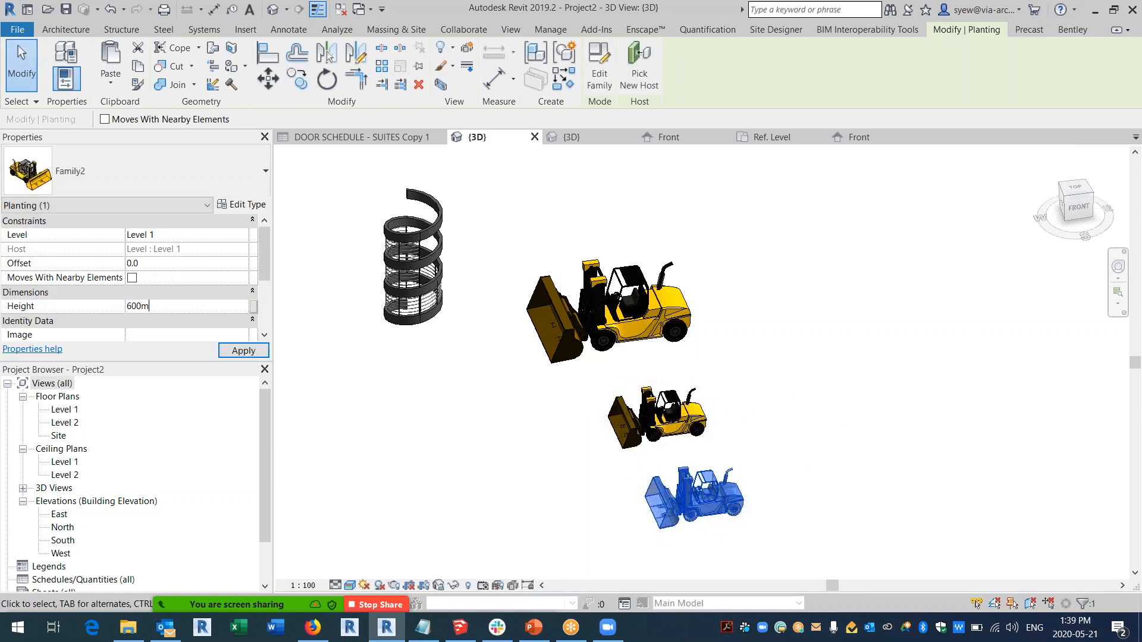
left_click(808, 470)
Compare the three trucks in 3D, checking the Height property of each one.
middle_click_drag(809, 477, 780, 410)
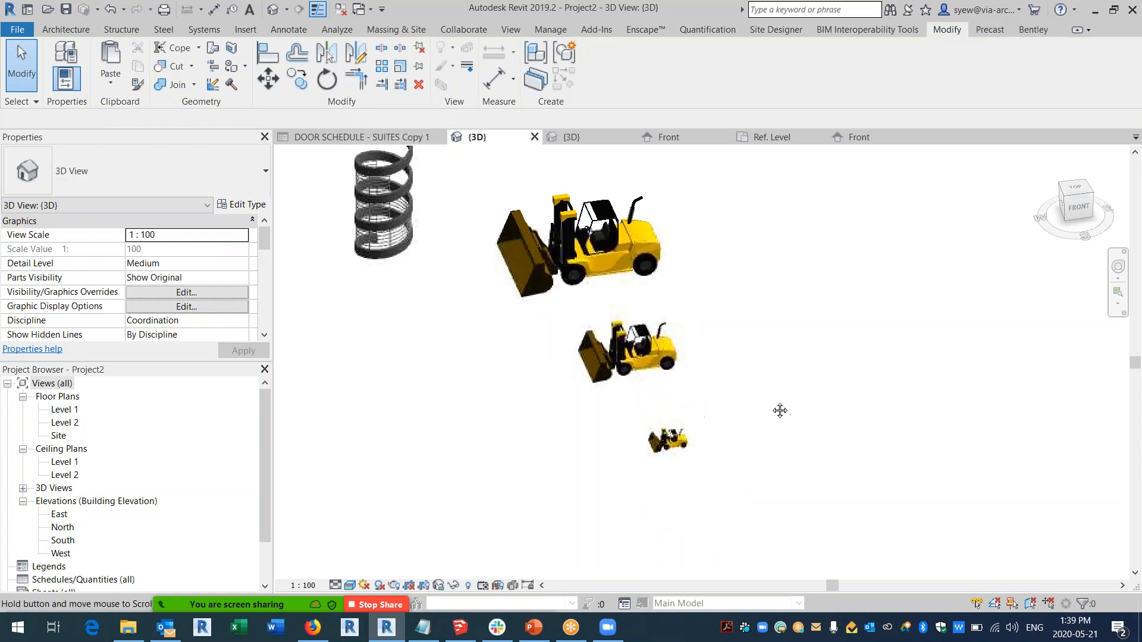
middle_click_drag(744, 494, 802, 487, "shift")
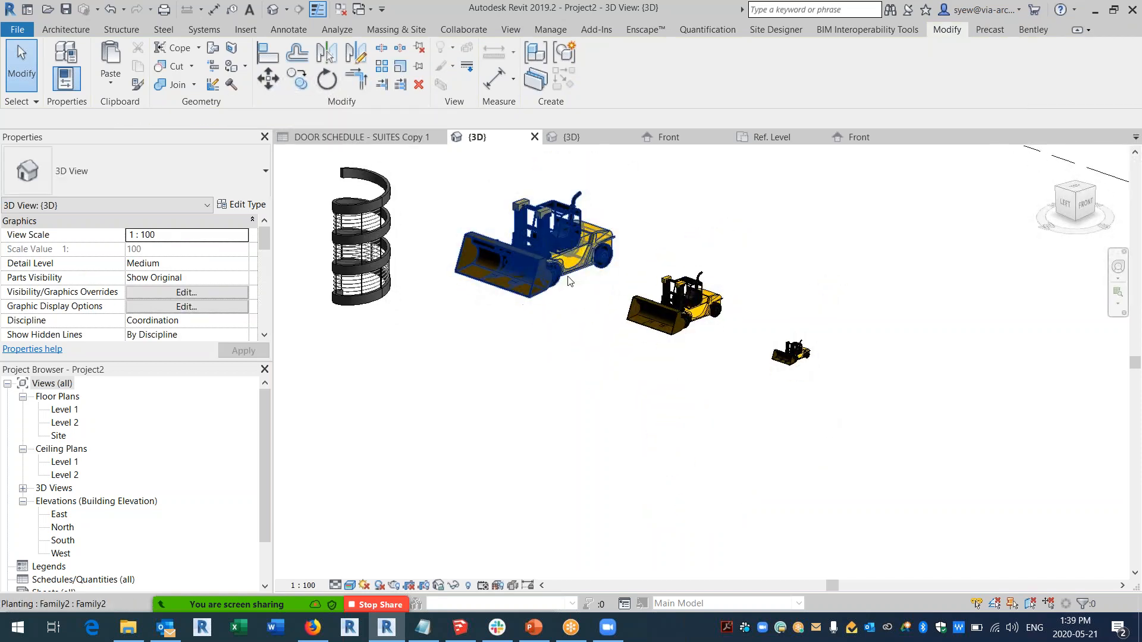
left_click(569, 276)
left_click(688, 333)
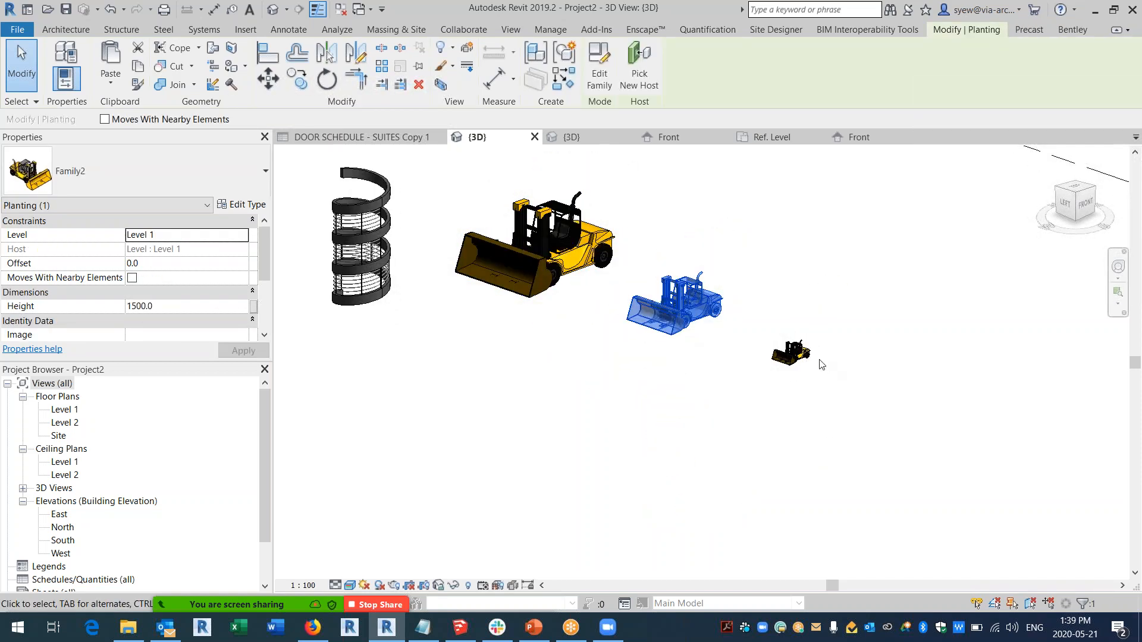
left_click(792, 353)
left_click(740, 439)
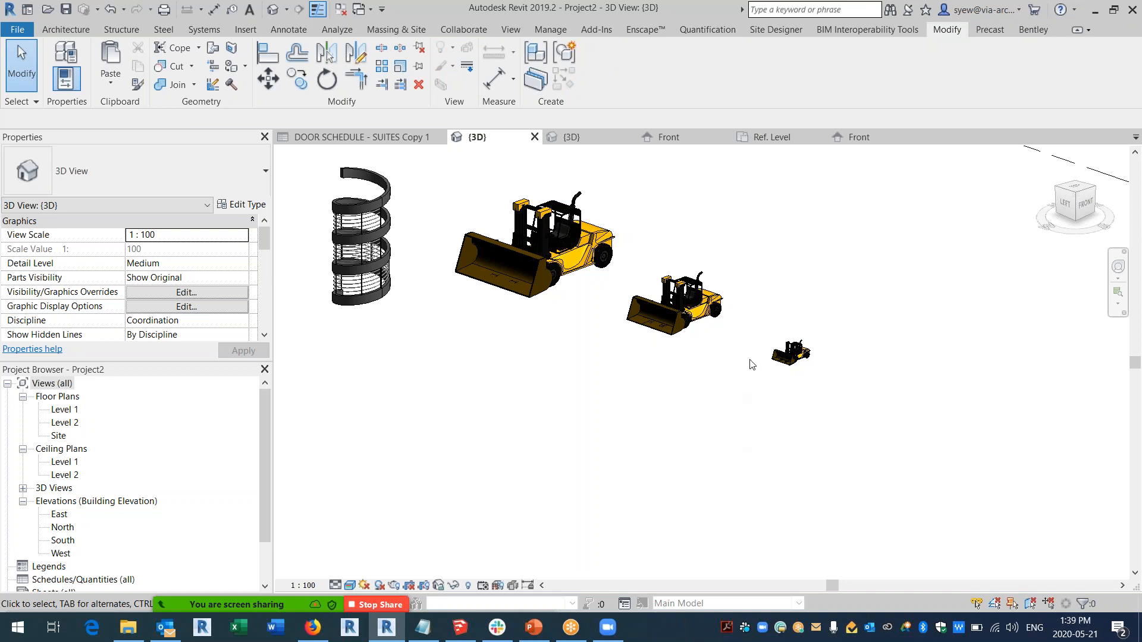
left_click(790, 360)
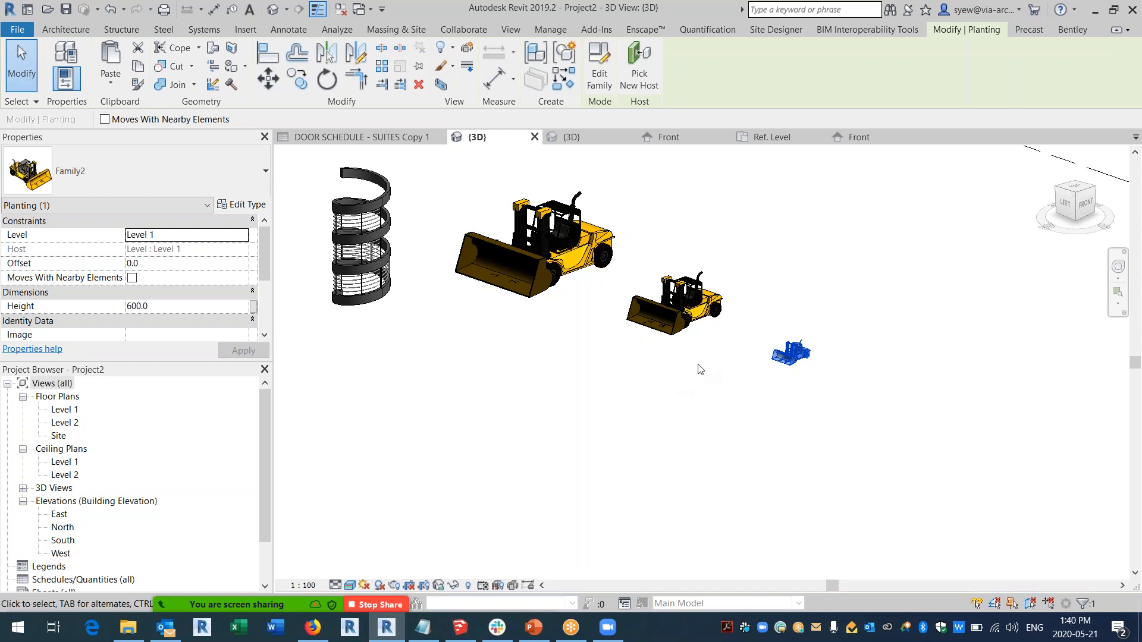
middle_click_drag(560, 375, 568, 404)
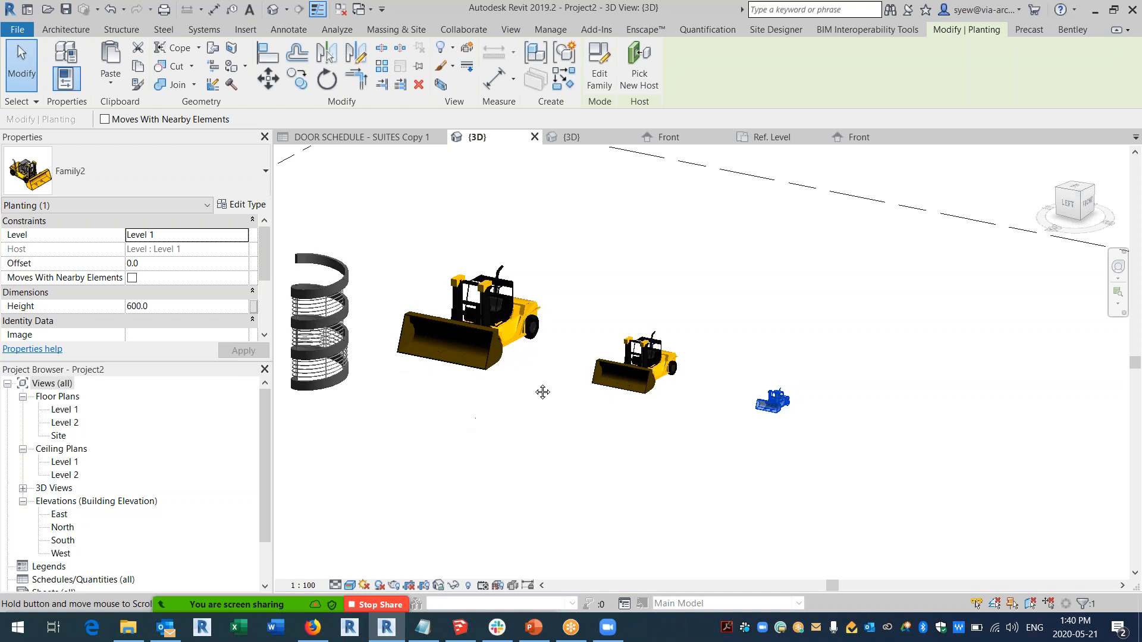
middle_click_drag(541, 390, 618, 349)
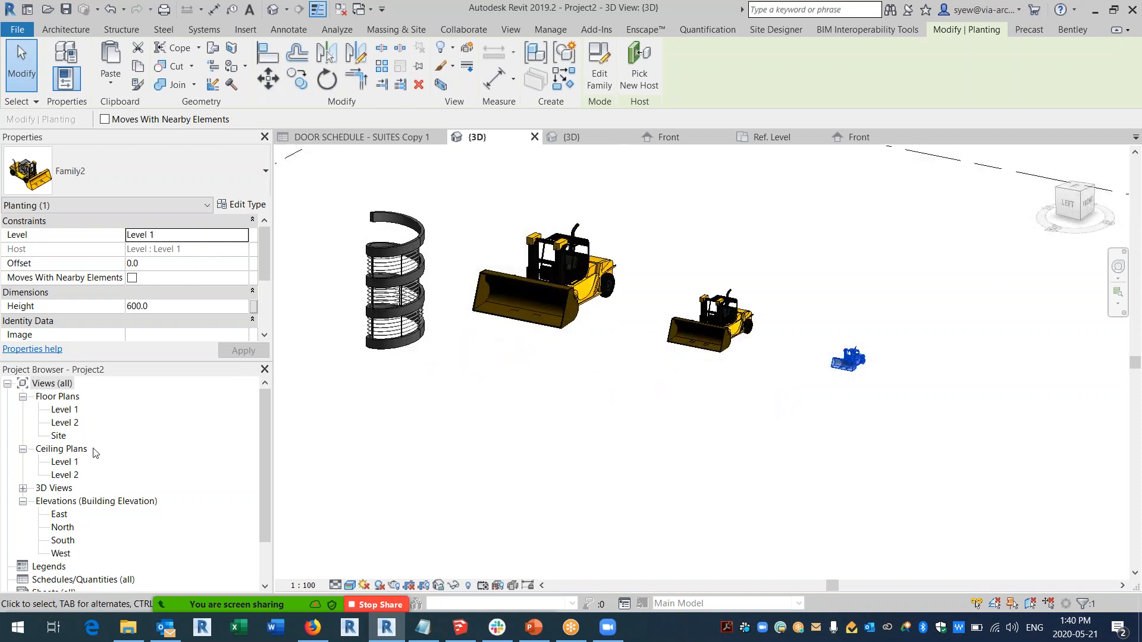
Start a floor in the Level 1 plan and sketch an arc boundary line in the empty area beside the trucks.
double_click(70, 410)
middle_click_drag(677, 356, 573, 361)
scroll(573, 362, "up", 3)
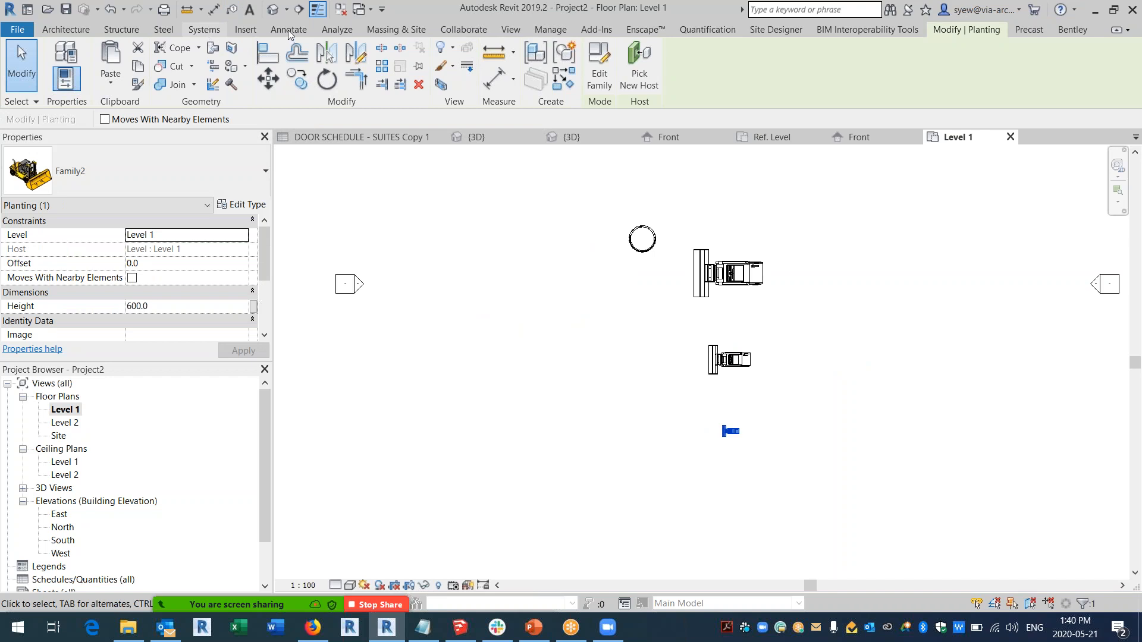
left_click(66, 30)
left_click(339, 71)
left_click(724, 70)
left_click(708, 67)
left_click(620, 301)
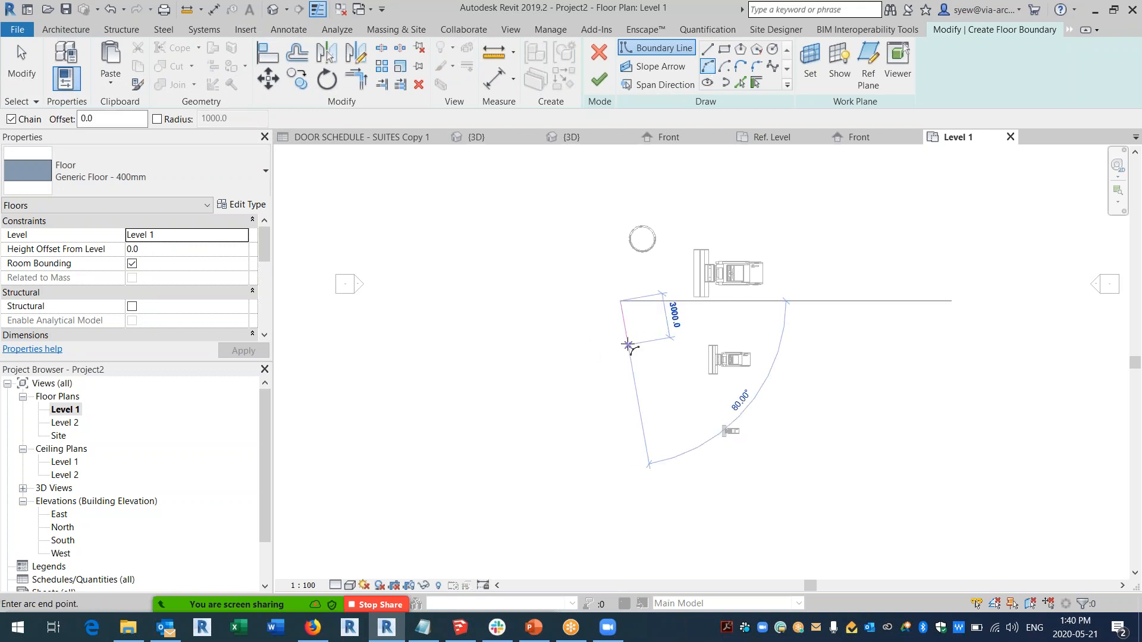
left_click(619, 337)
scroll(619, 337, "up", 4)
left_click(647, 316)
scroll(694, 291, "up", 1)
key("Escape")
key("Escape")
Offset a copy of the floor boundary arc outward by 1 m.
key("o")
key("f")
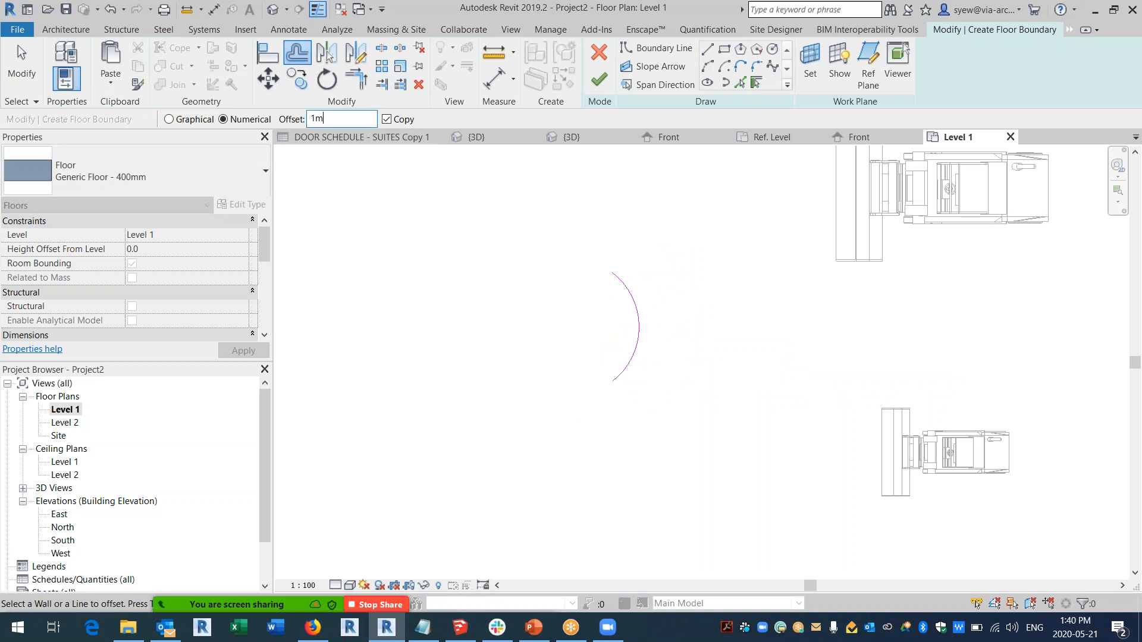
left_click(649, 326)
key("Escape")
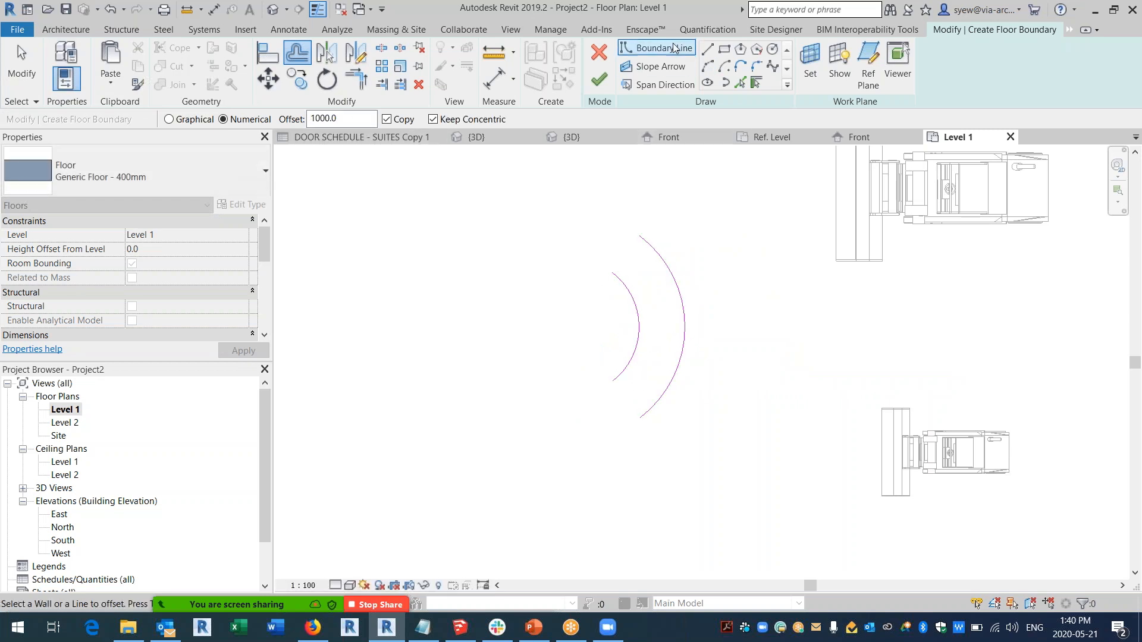
Close both ends of the two arcs with straight boundary lines and finish the floor sketch in the 3D view.
left_click(612, 273)
left_click(640, 236)
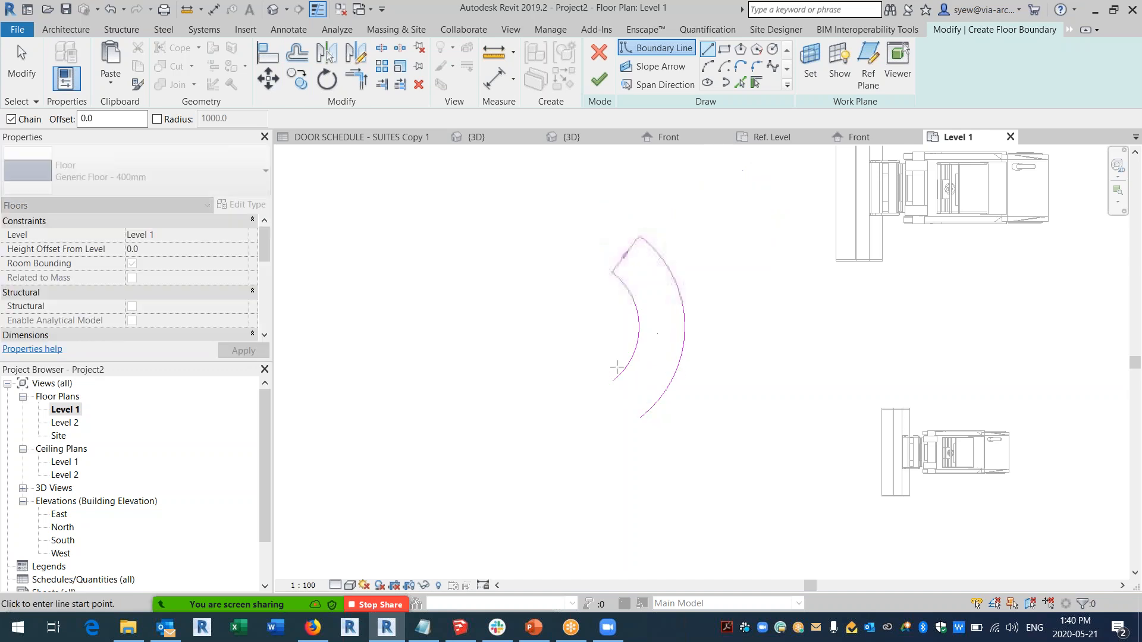
left_click(612, 381)
left_click(639, 416)
key("Escape")
key("Escape")
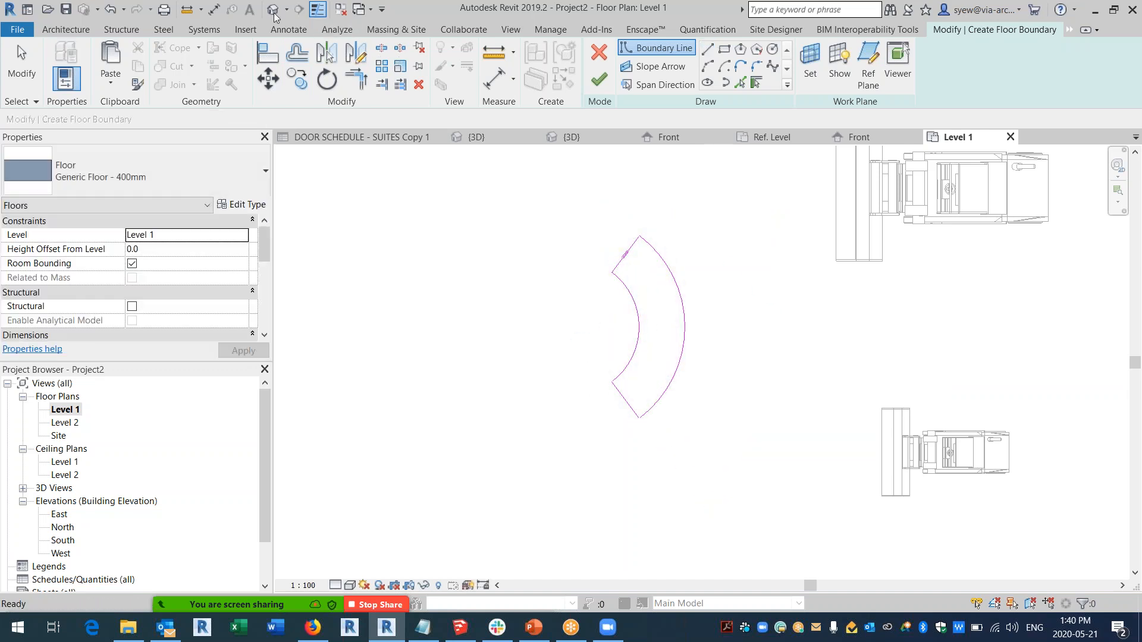
left_click(476, 136)
left_click(599, 80)
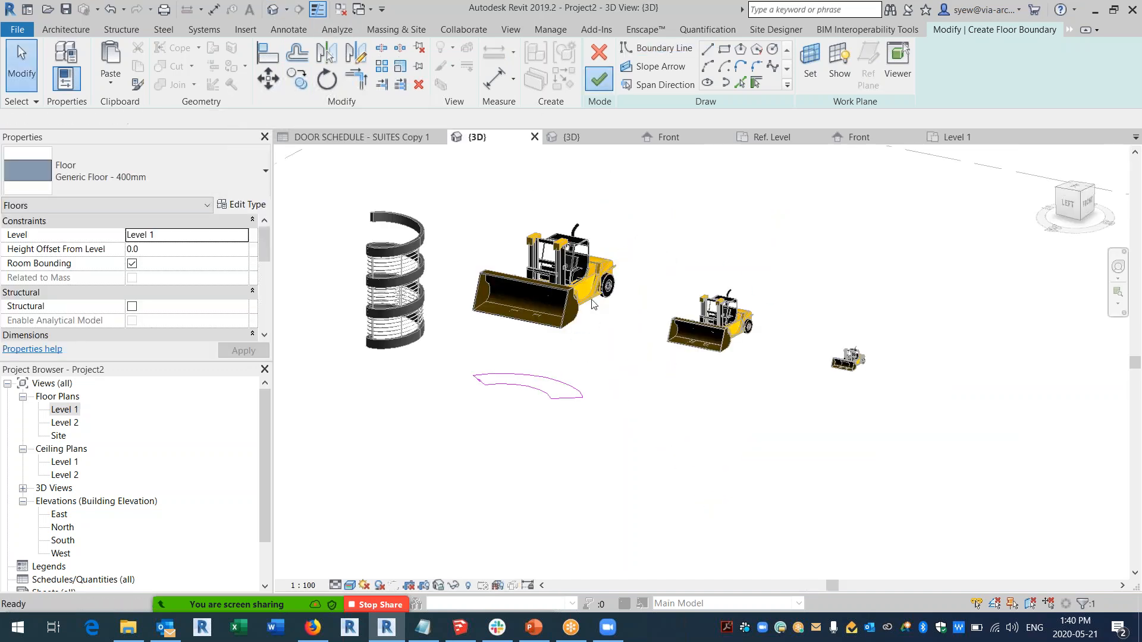
scroll(522, 387, "up", 4)
middle_click_drag(571, 371, 529, 395, "shift")
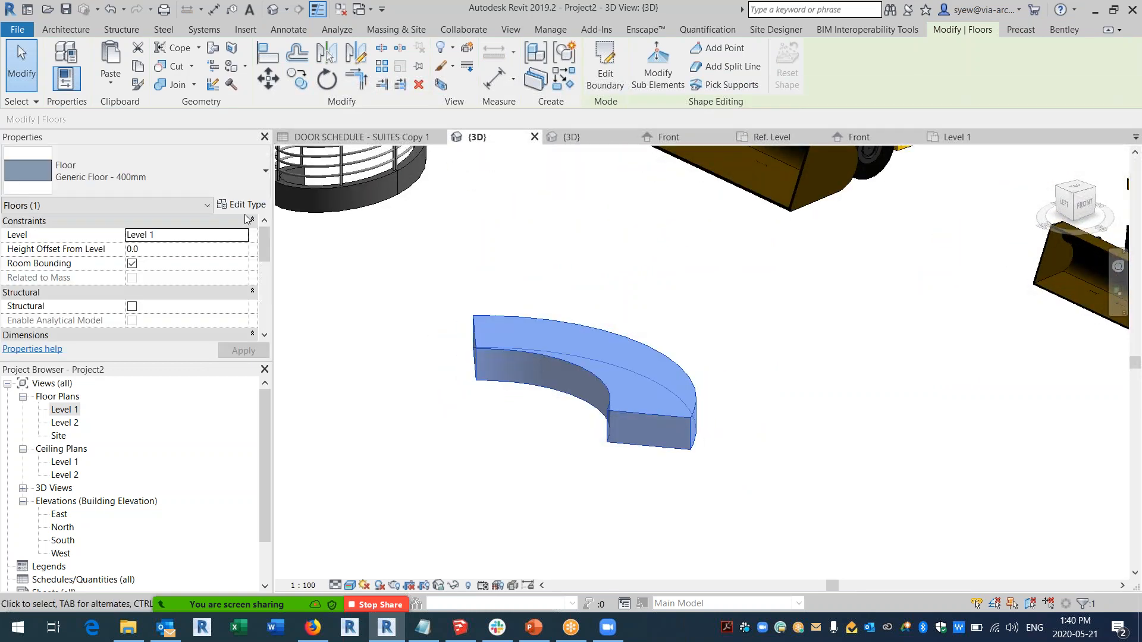
Duplicate the curved floor's type as Brick Paver.
left_click(241, 204)
left_click(910, 182)
type("Brick Paver")
key("Return")
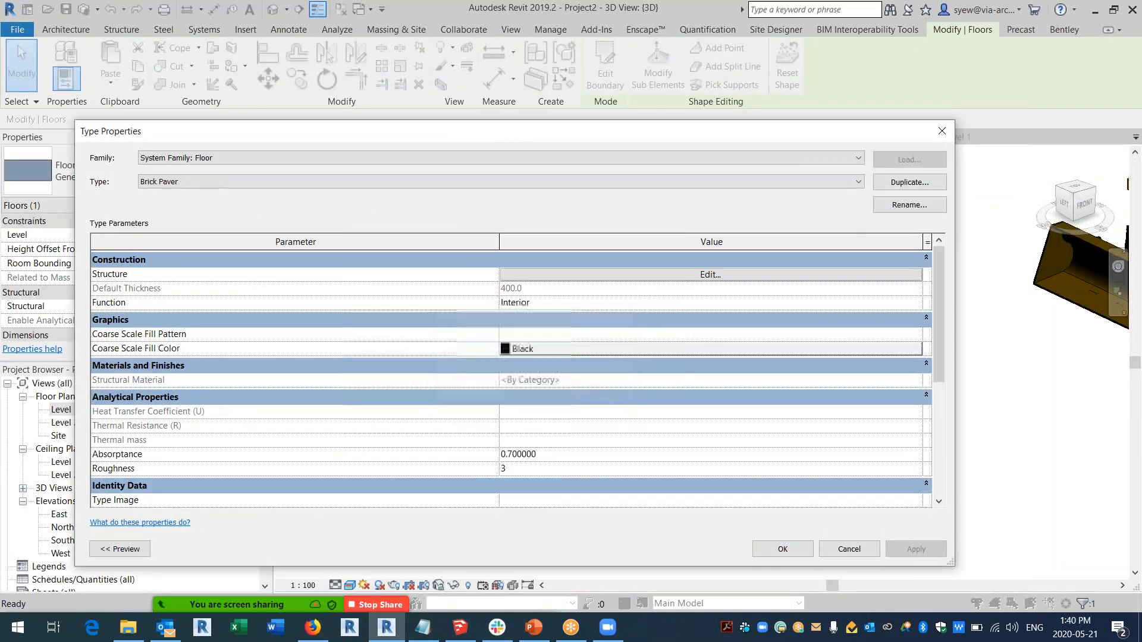
Assign the Brick, Common material to the Brick Paver type's structure layer and apply the type changes.
left_click(672, 278)
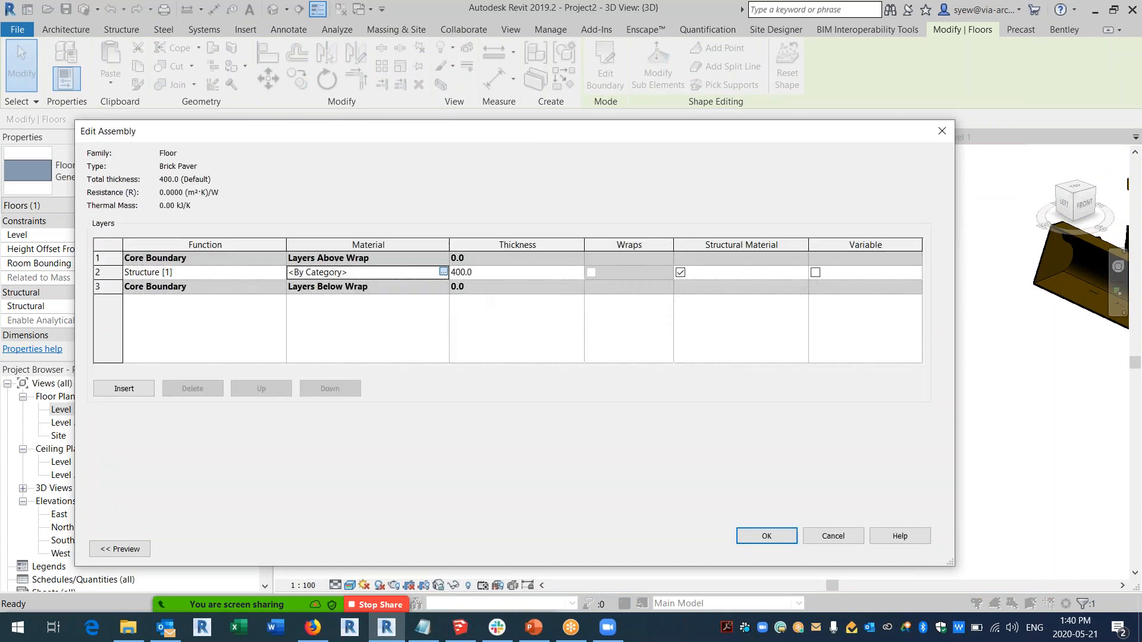
left_click(443, 272)
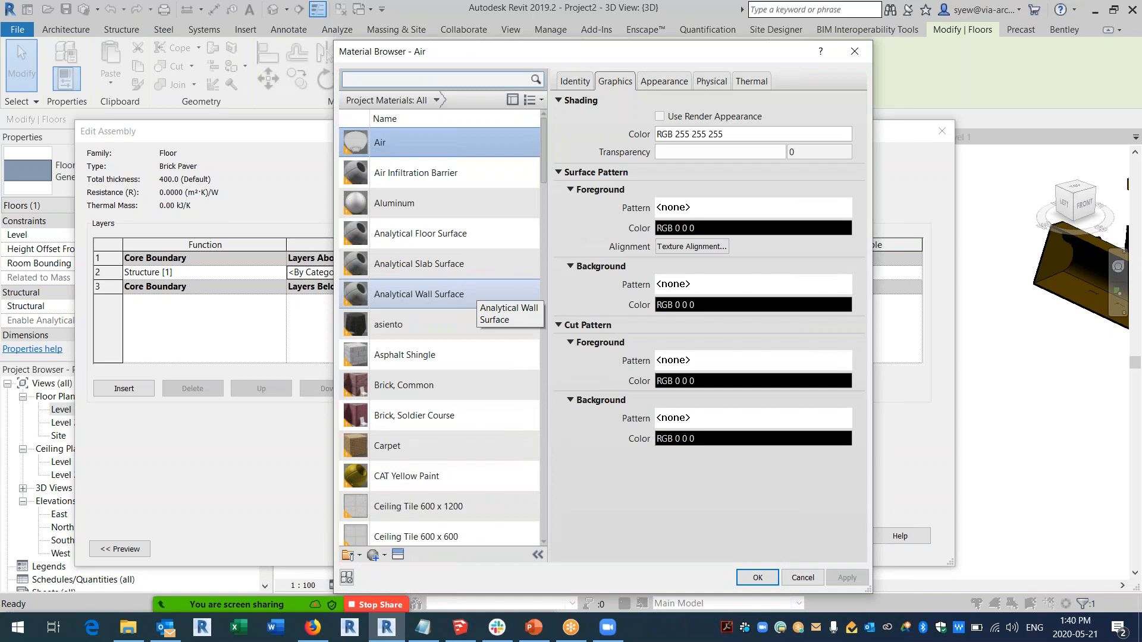
left_click(411, 385)
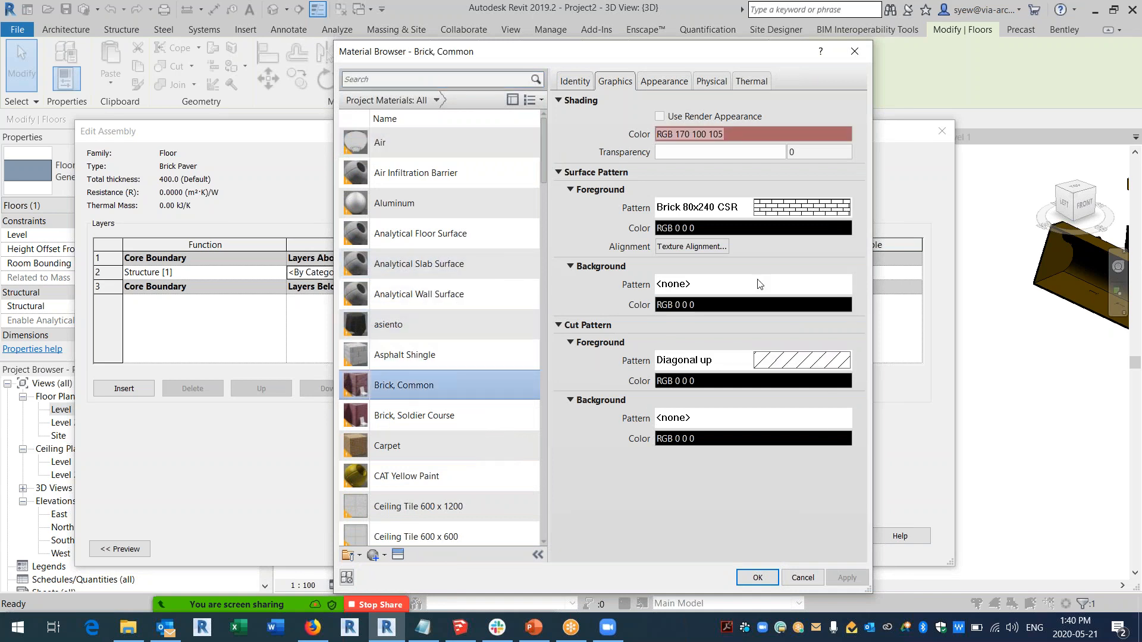
left_click(756, 577)
left_click(771, 537)
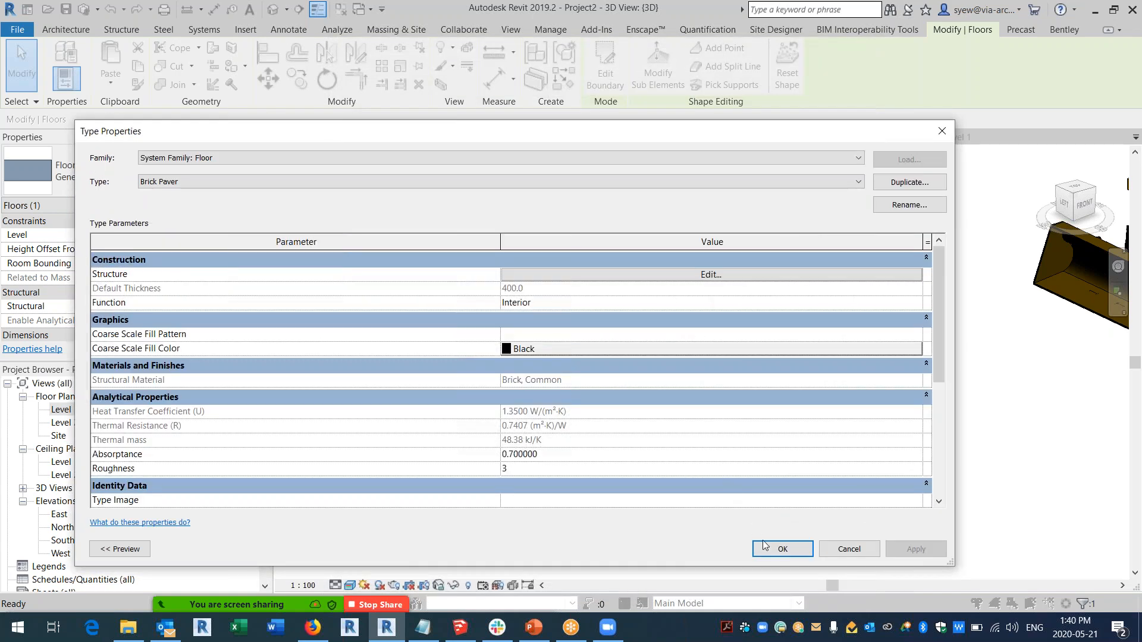
left_click(779, 549)
left_click(633, 494)
Modify the brick floor's sub-elements, setting the elevation of its inner curved edge to -1.
scroll(683, 361, "up", 3)
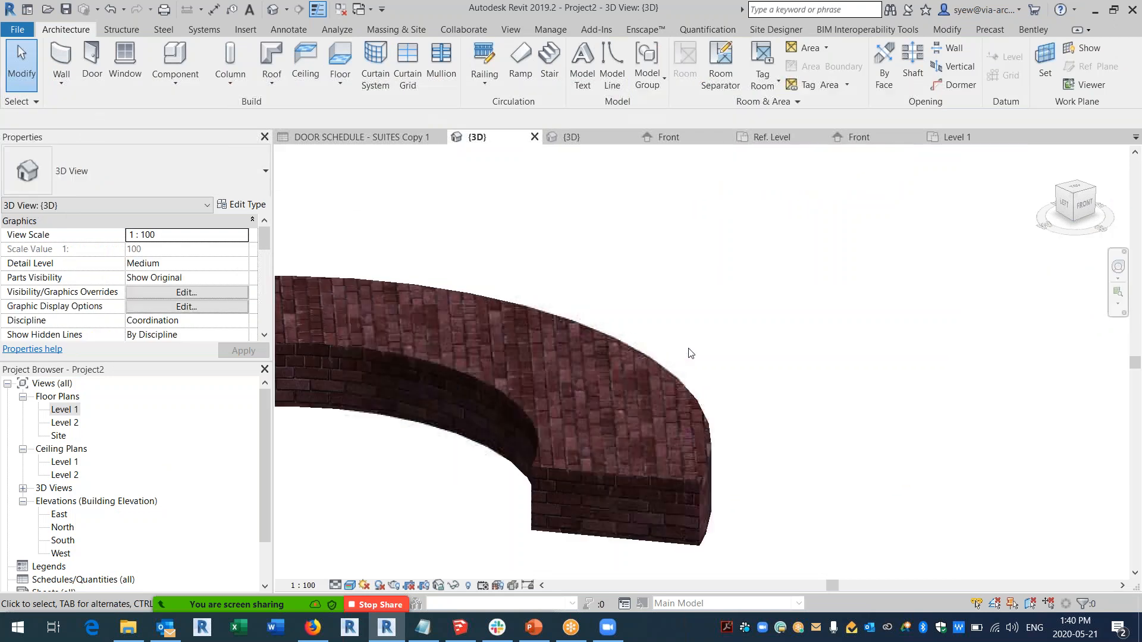
middle_click_drag(690, 354, 649, 511, "shift")
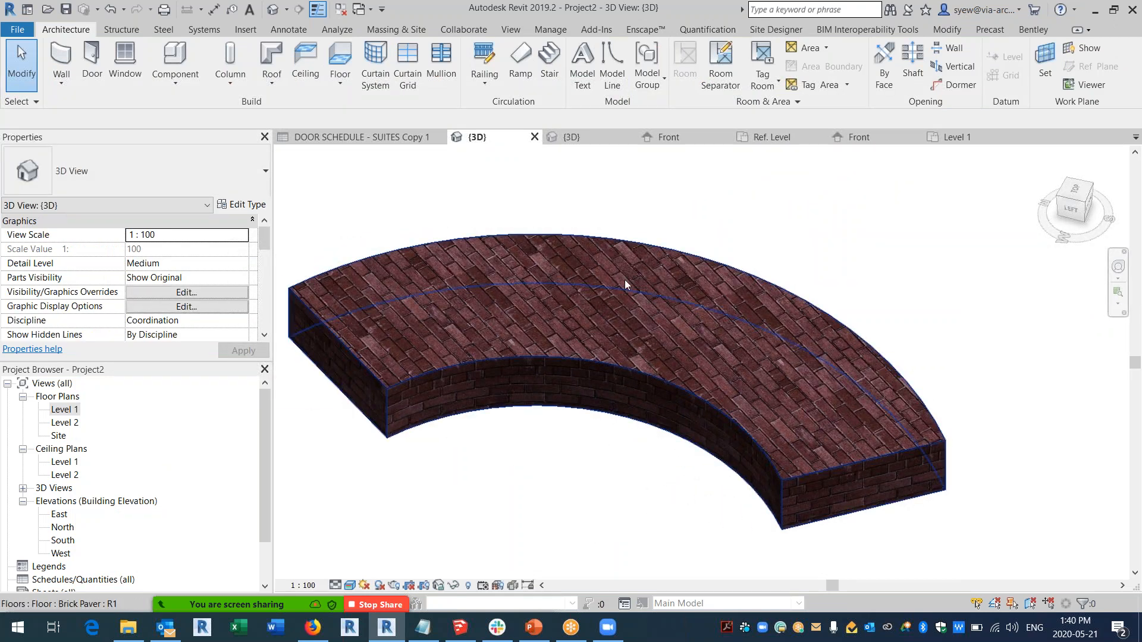
left_click(574, 362)
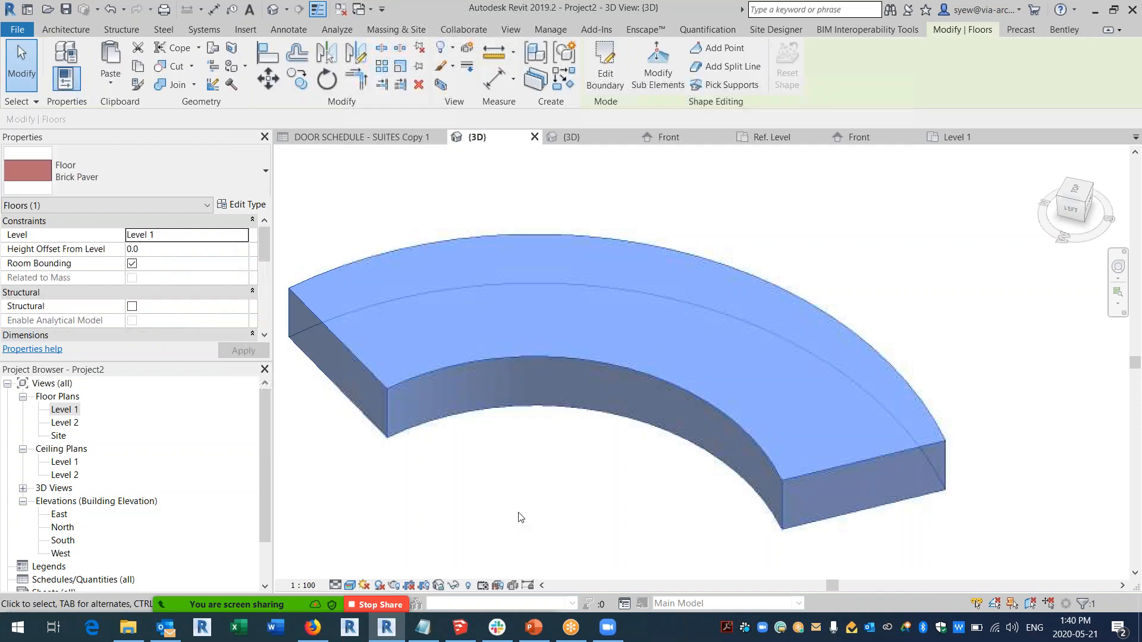
left_click(658, 62)
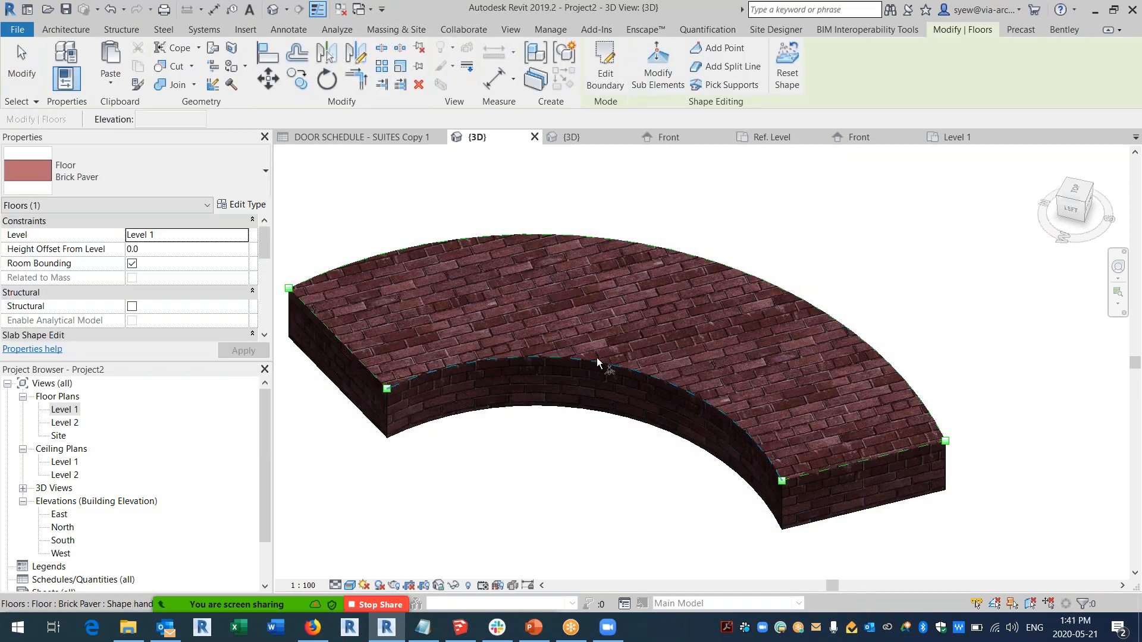
left_click(599, 362)
left_click(597, 438)
type("-1")
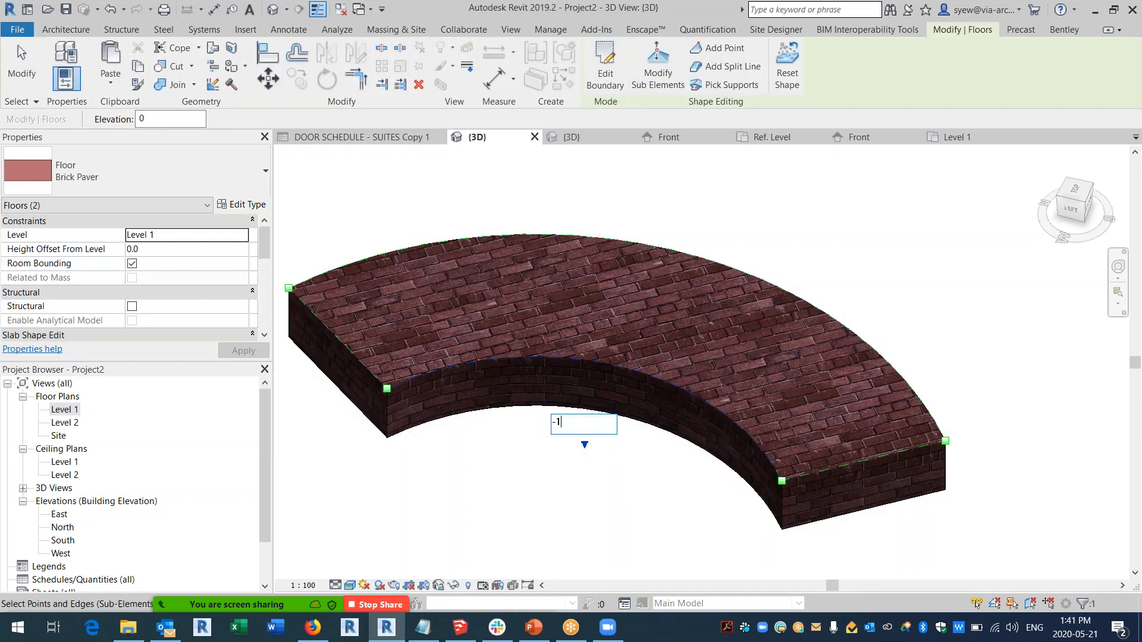
key("Return")
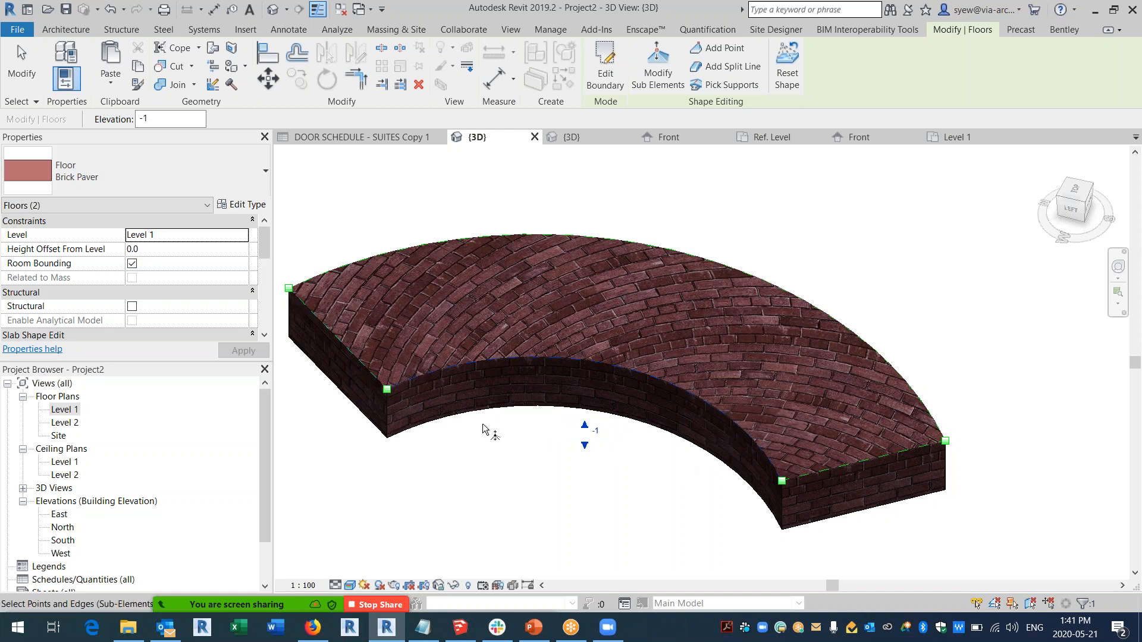
Reset the elevation of the floor's inner curved edge to 0 and leave shape editing.
left_click(603, 435)
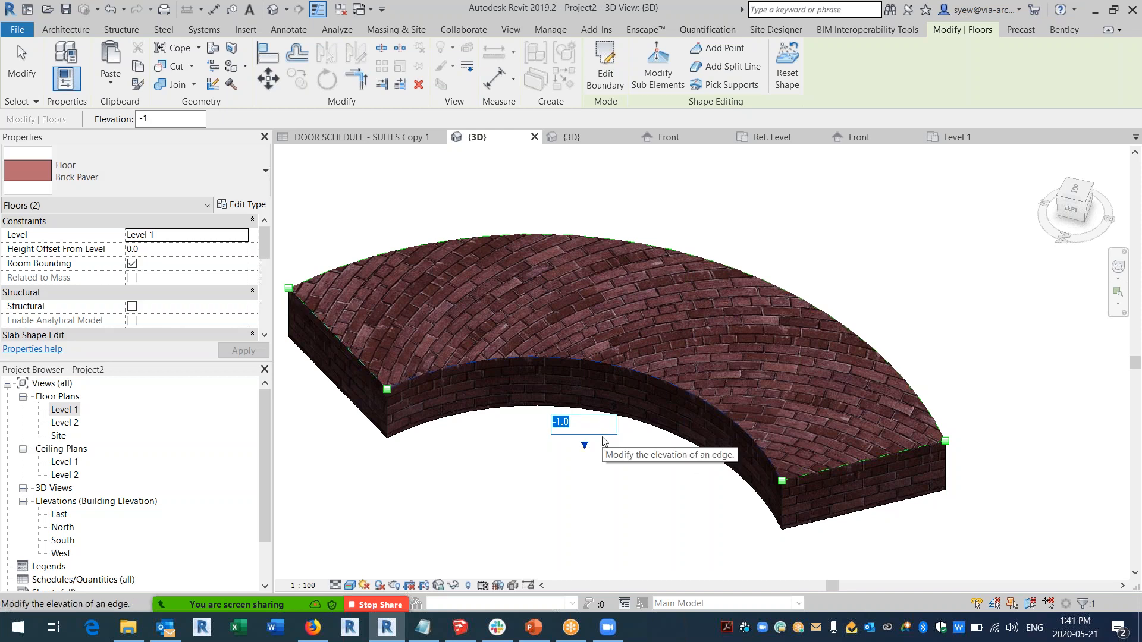
type("0")
key("Return")
key("Escape")
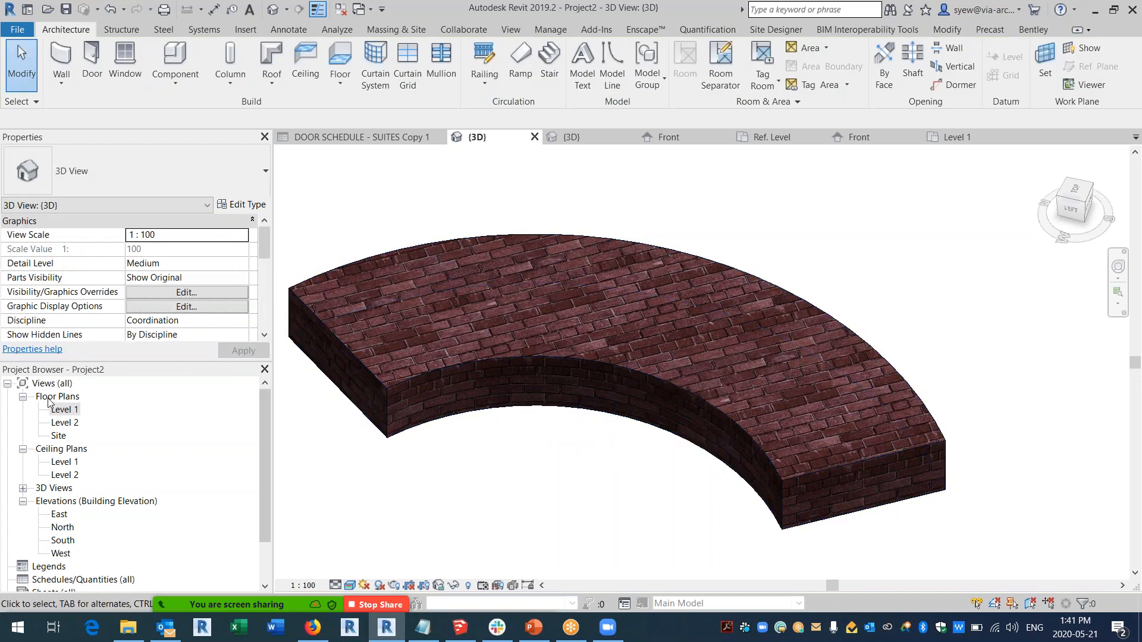
Rotate the curved Brick Paver floor 90° counterclockwise in the Level 1 floor plan so it arches upward.
double_click(64, 410)
scroll(657, 302, "up", 4)
scroll(601, 287, "down", 2)
left_click(601, 288)
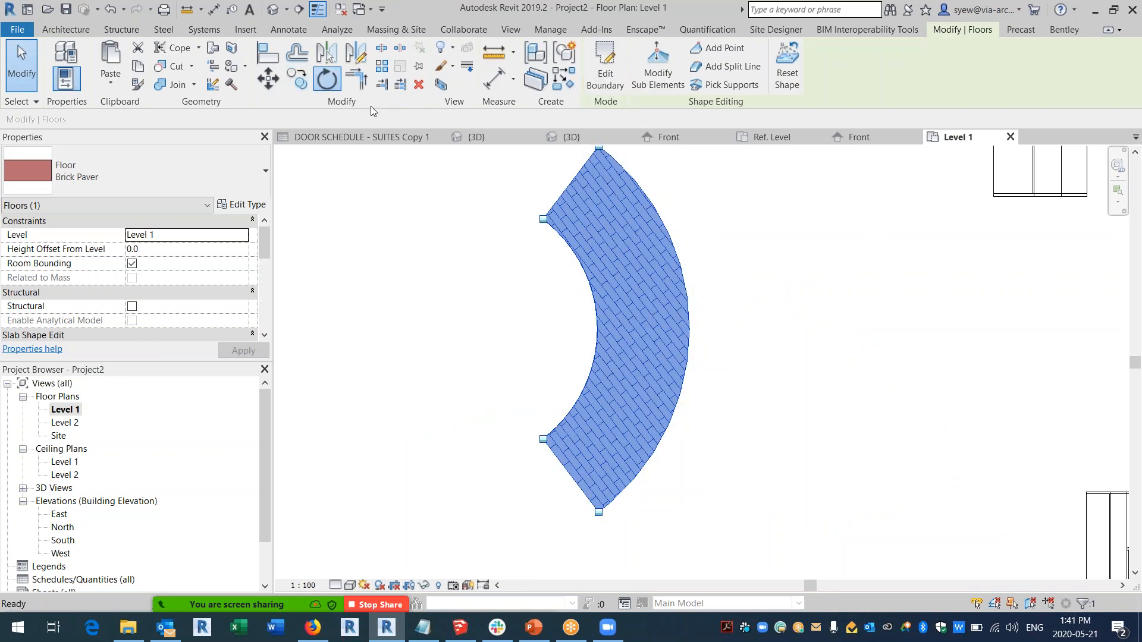
left_click(779, 329)
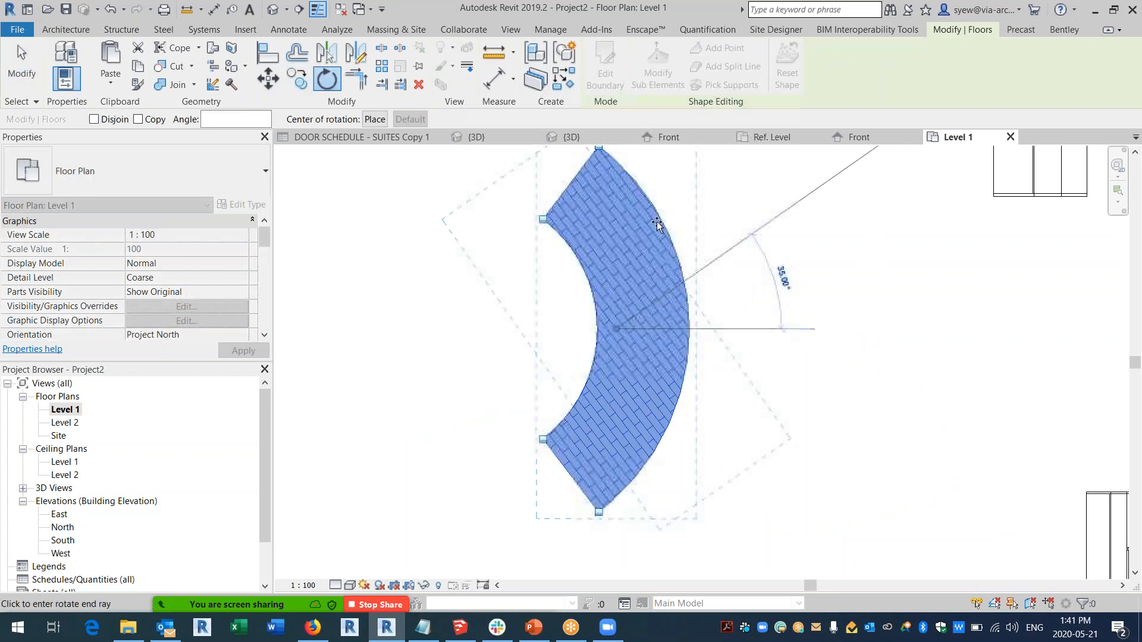
left_click(613, 208)
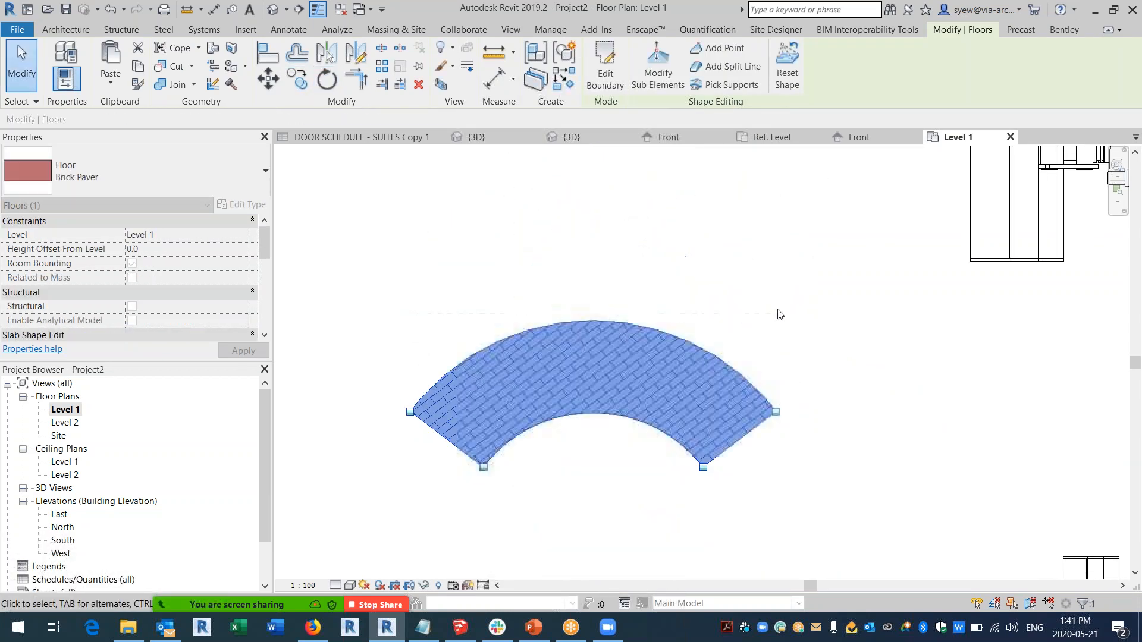
scroll(574, 350, "up", 4)
key("Escape")
Draw a vertical detail line from the midpoint of the floor's inner arc to beyond its outer arc.
key("l")
key("Escape")
key("d")
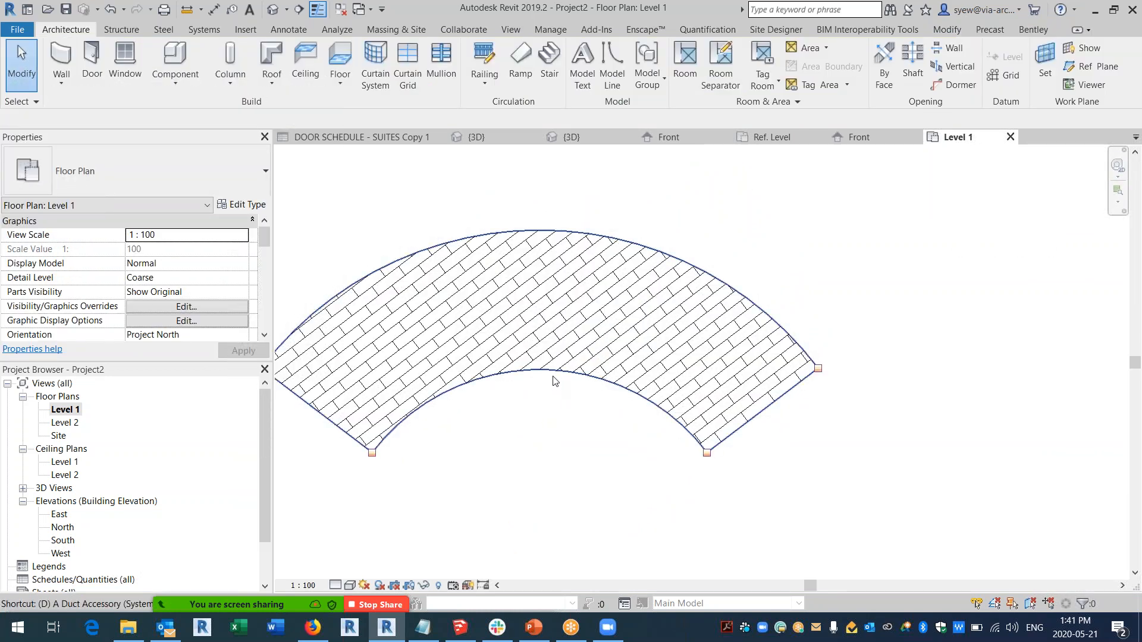
key("l")
left_click(540, 370)
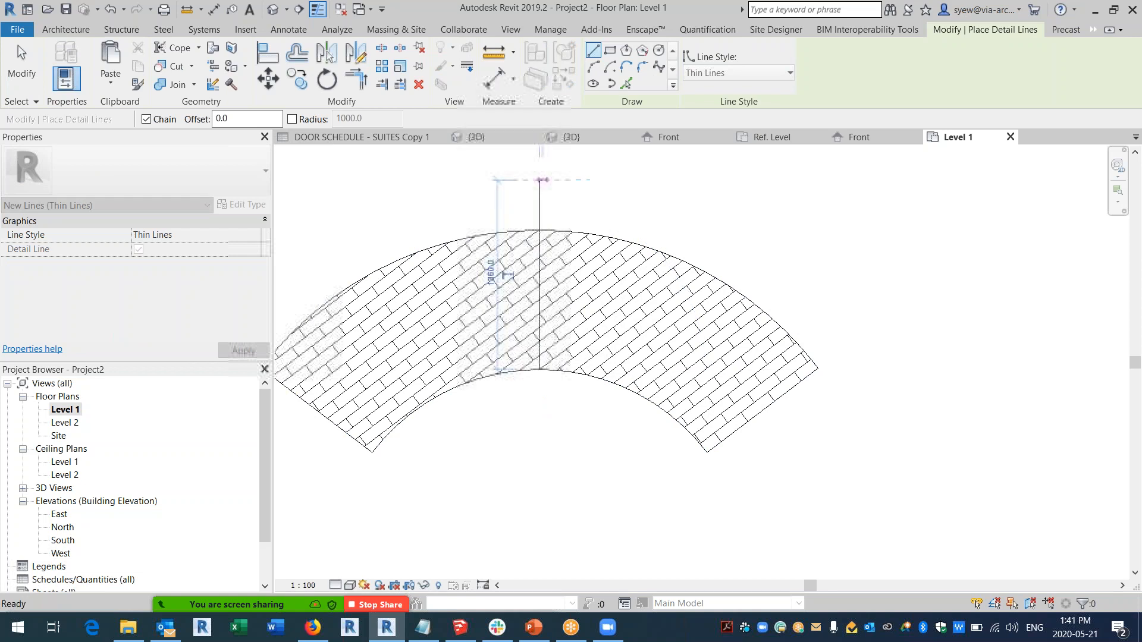
key("Escape")
Align the floor's brick surface pattern with the vertical detail line.
scroll(545, 291, "up", 2)
key("a")
key("l")
left_click(534, 323)
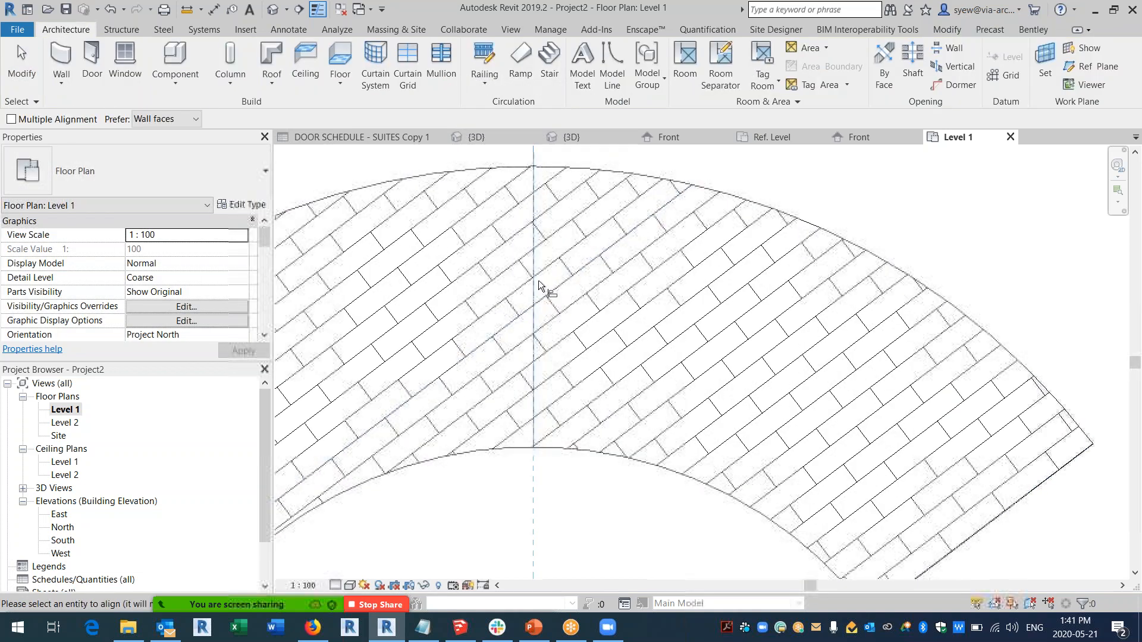
left_click(540, 287)
key("Escape")
key("Escape")
scroll(607, 357, "down", 2)
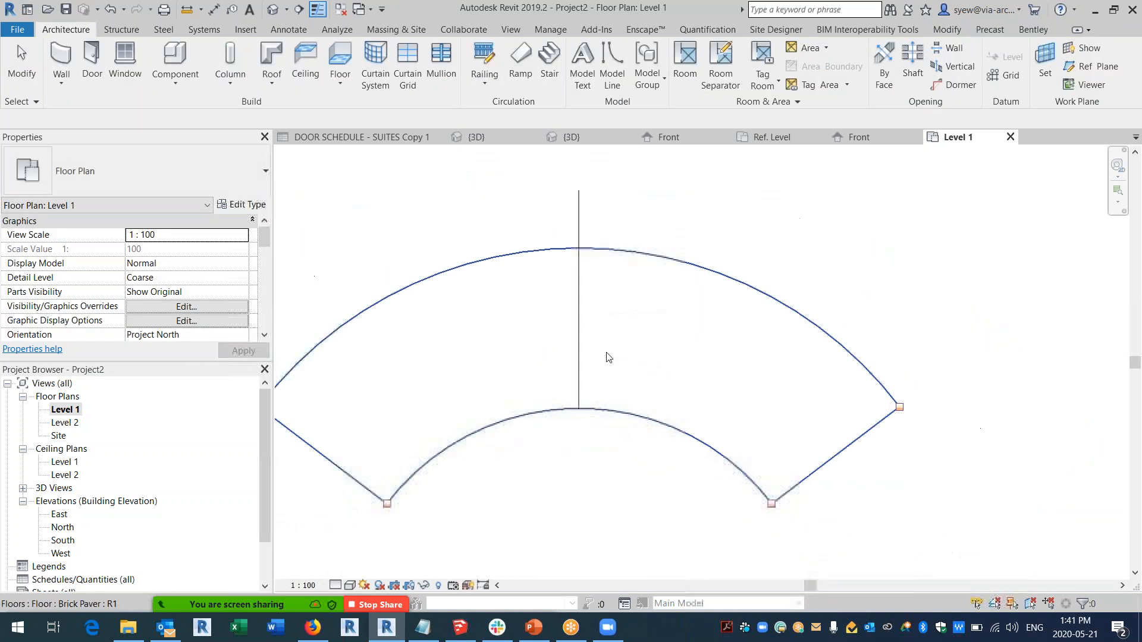
In the 3D view, modify the rotated floor's sub-elements and set its inner curved edge elevation to -1.
left_click(273, 9)
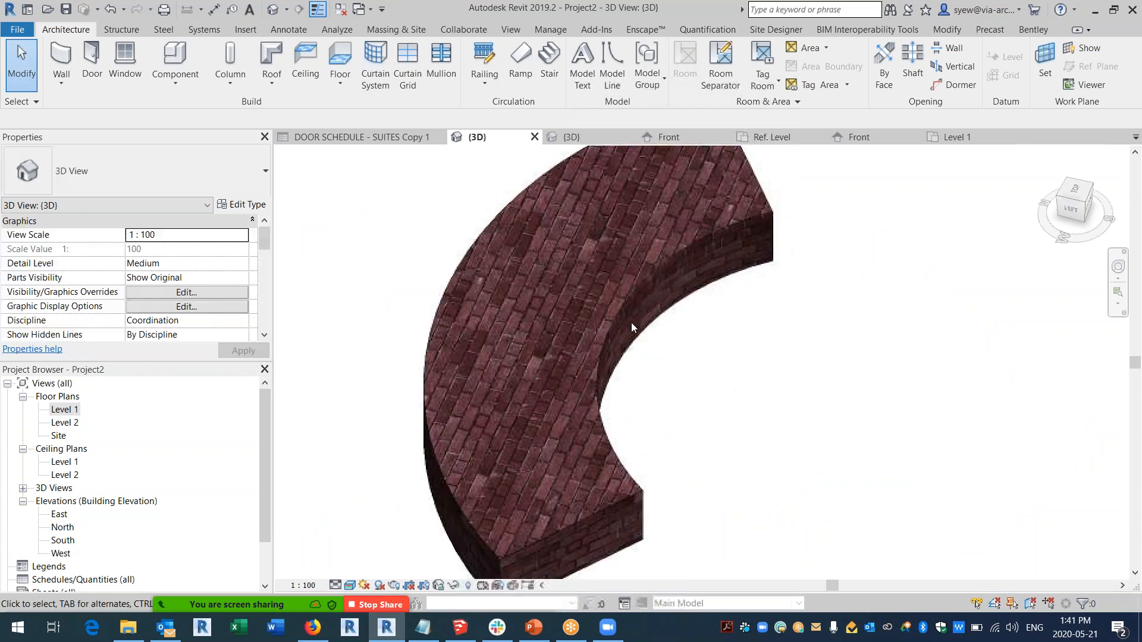
left_click(630, 322)
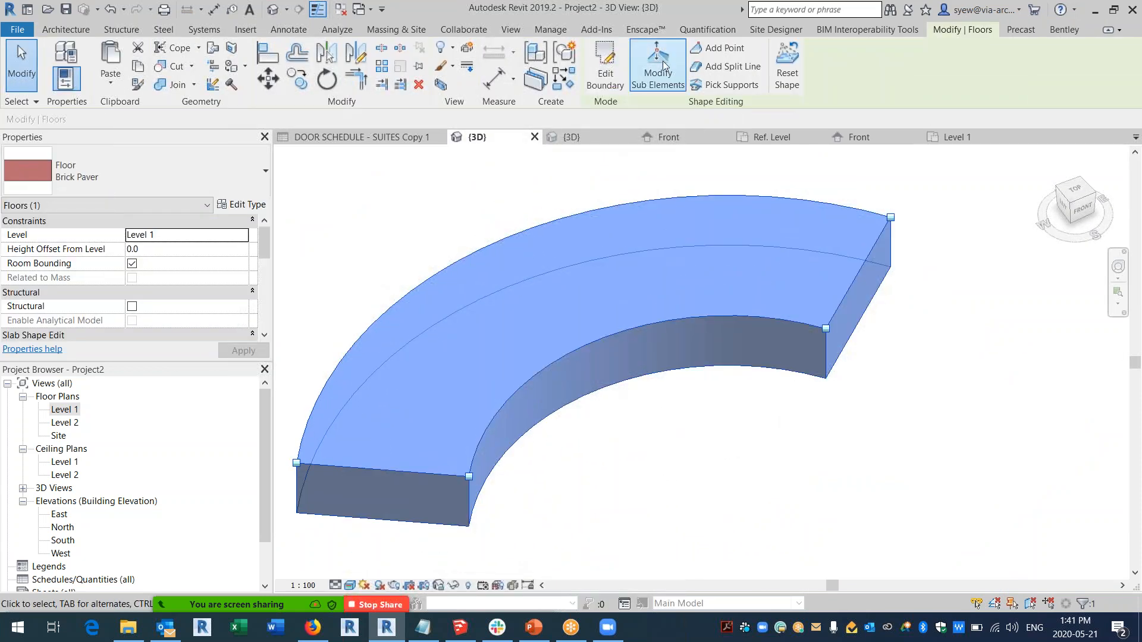
left_click(673, 66)
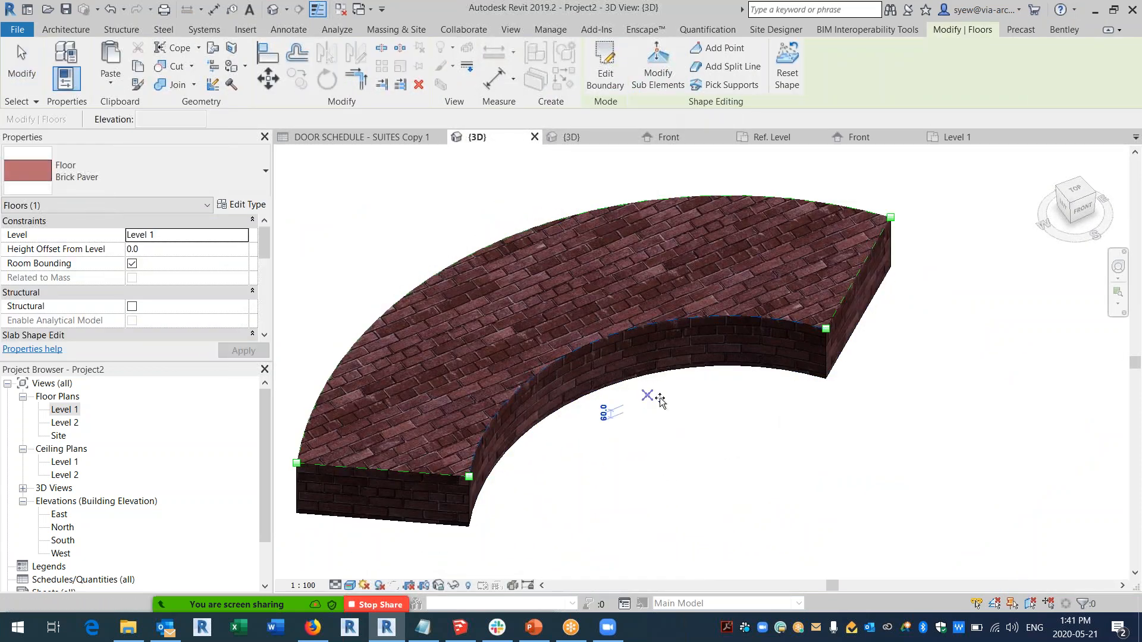
left_click(659, 399)
left_click(659, 390)
type("-1")
key("Return")
key("Escape")
key("Escape")
scroll(721, 399, "down", 1)
middle_click_drag(721, 399, 759, 453, "shift")
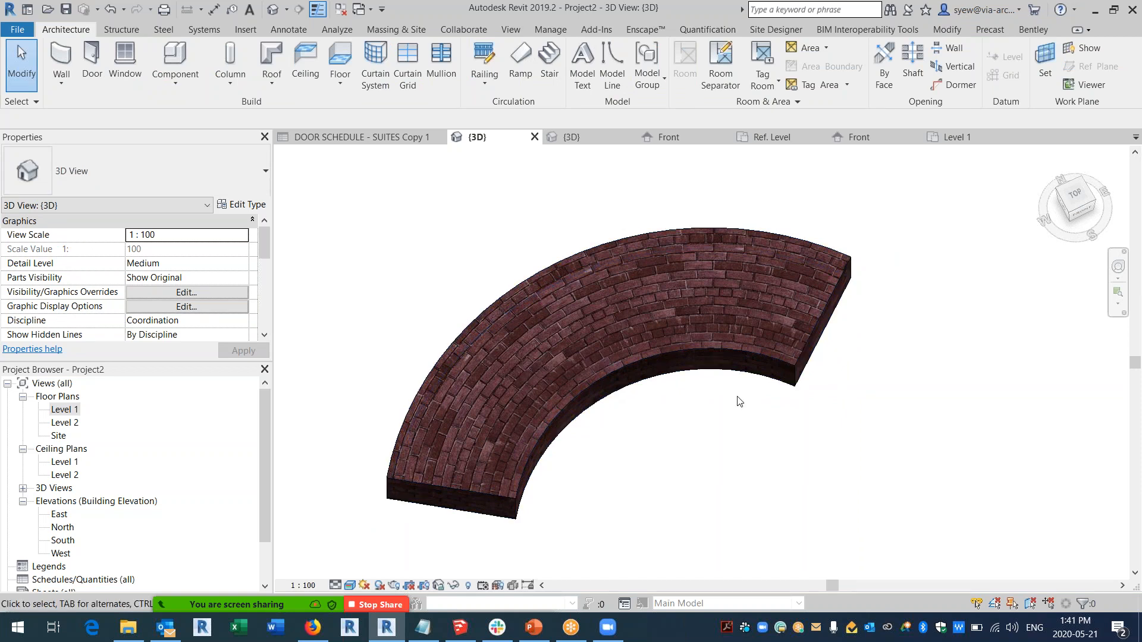
Examine how the brick pattern runs along the floor's curve in the Level 1 plan and the 3D view.
double_click(73, 410)
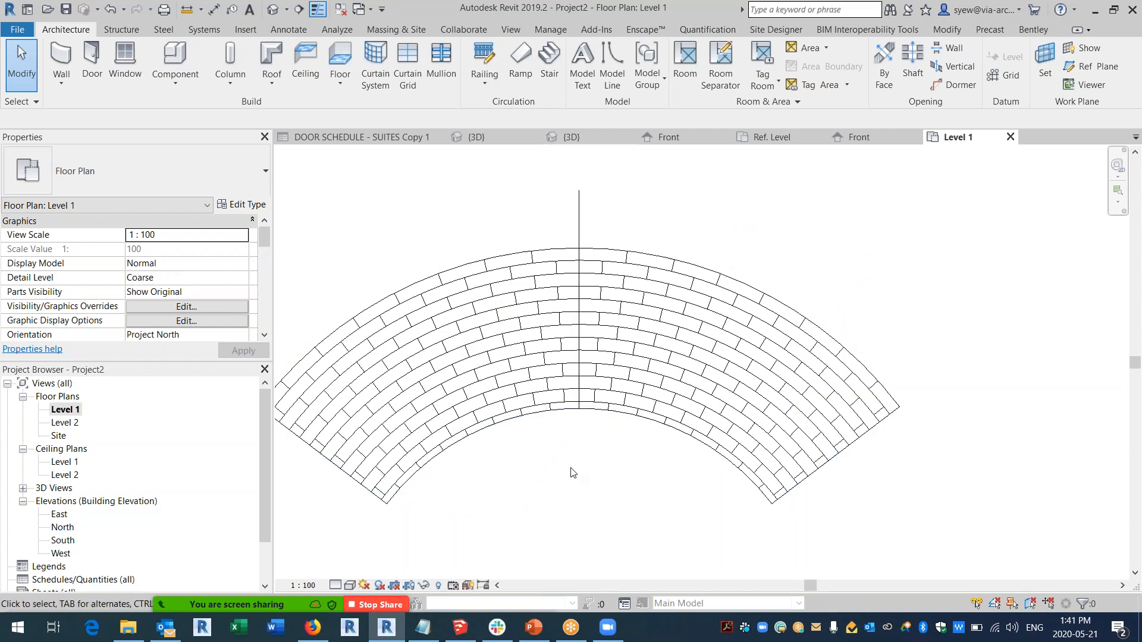
left_click(272, 10)
middle_click_drag(702, 441, 747, 258, "shift")
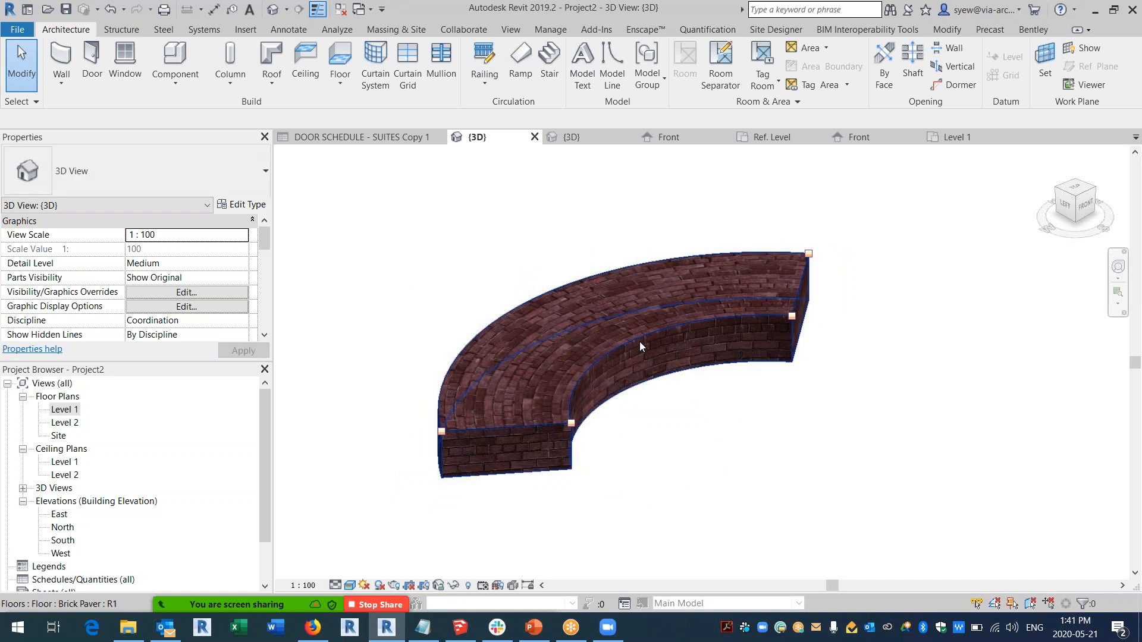
left_click(640, 341)
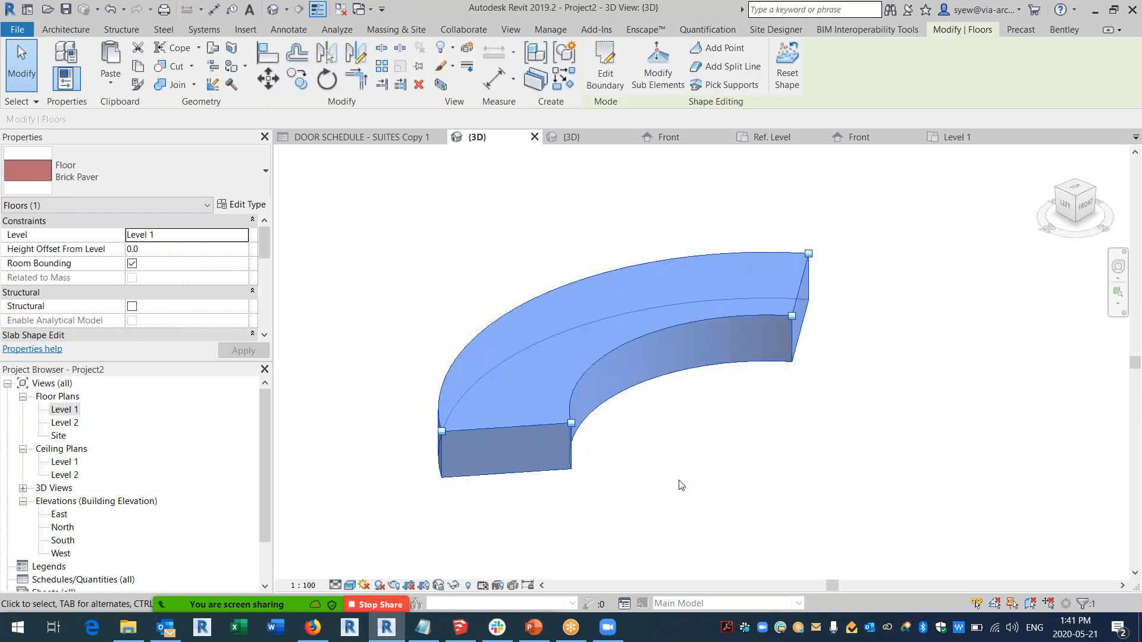
left_click(682, 485)
middle_click_drag(872, 466, 527, 393)
scroll(621, 417, "down", 3)
middle_click_drag(619, 416, 648, 464, "shift")
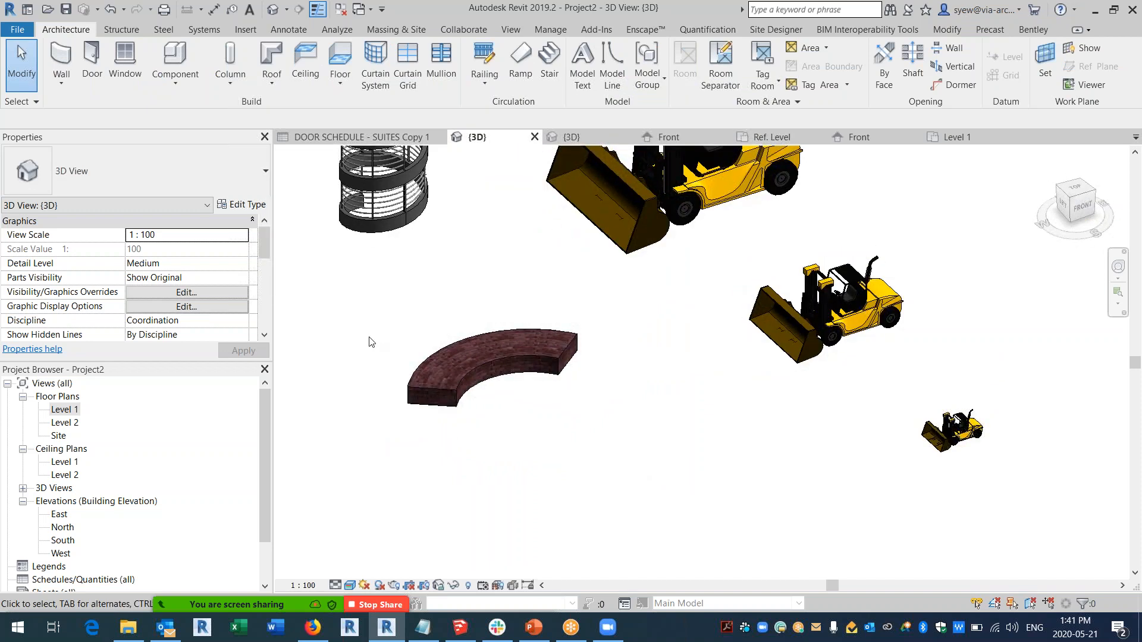
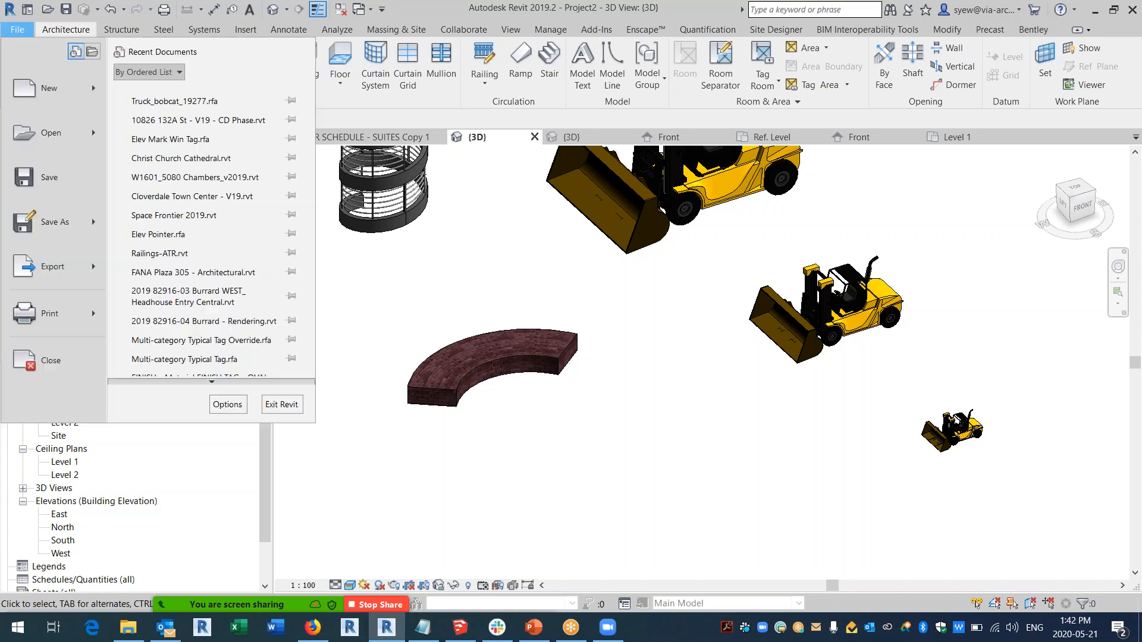
Place a straight Curtain Wall about 2200 mm long in the open space beside the brick floor.
left_click(61, 63)
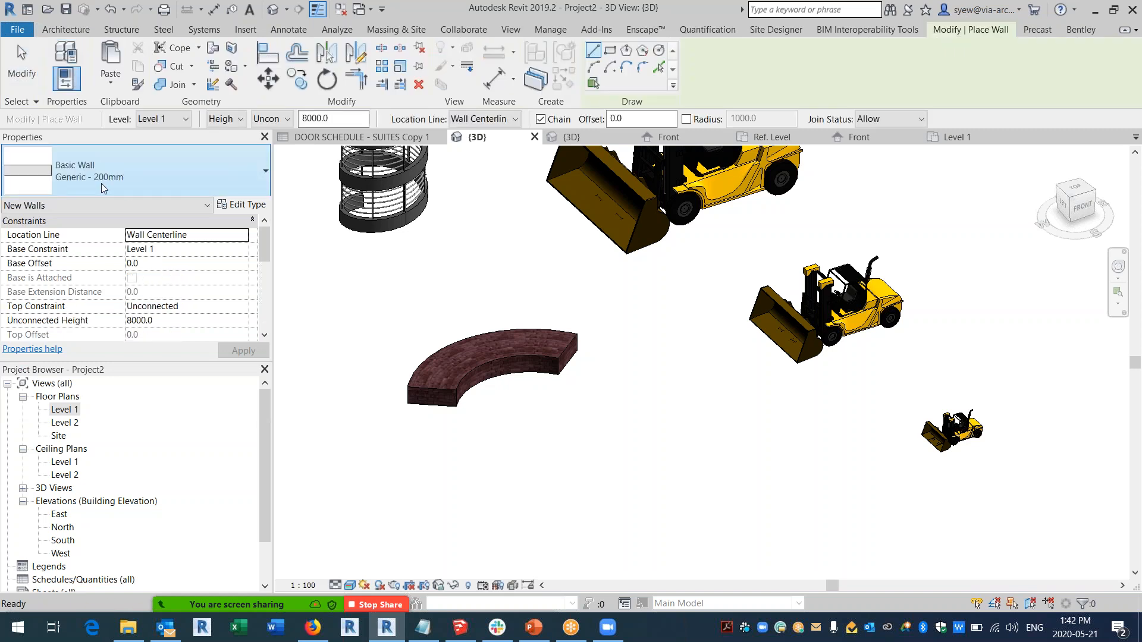
left_click(104, 178)
scroll(171, 378, "down", 5)
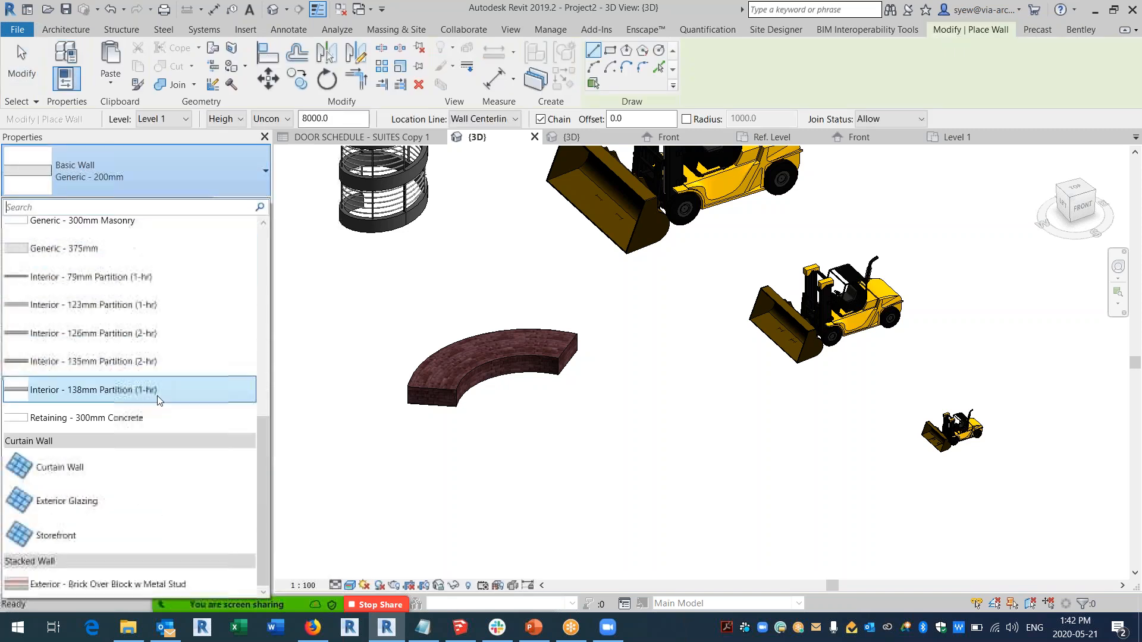
left_click(106, 473)
left_click(654, 473)
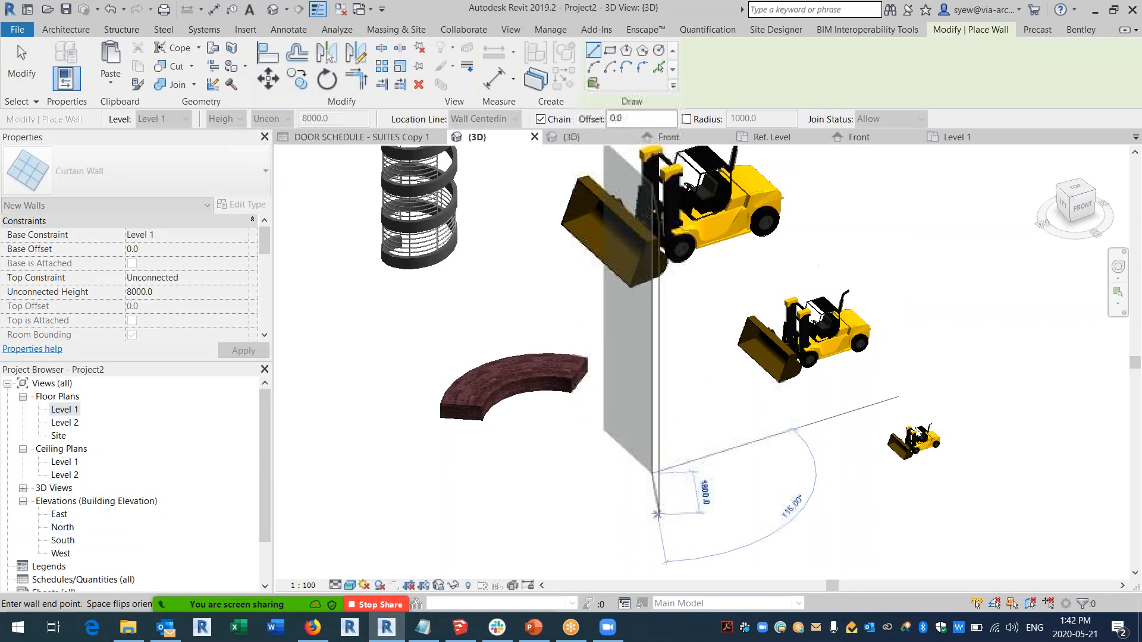
scroll(657, 514, "down", 4)
key("Escape")
key("Escape")
scroll(706, 499, "up", 3)
Set the curtain wall's unconnected height to 2000.
left_click(628, 469)
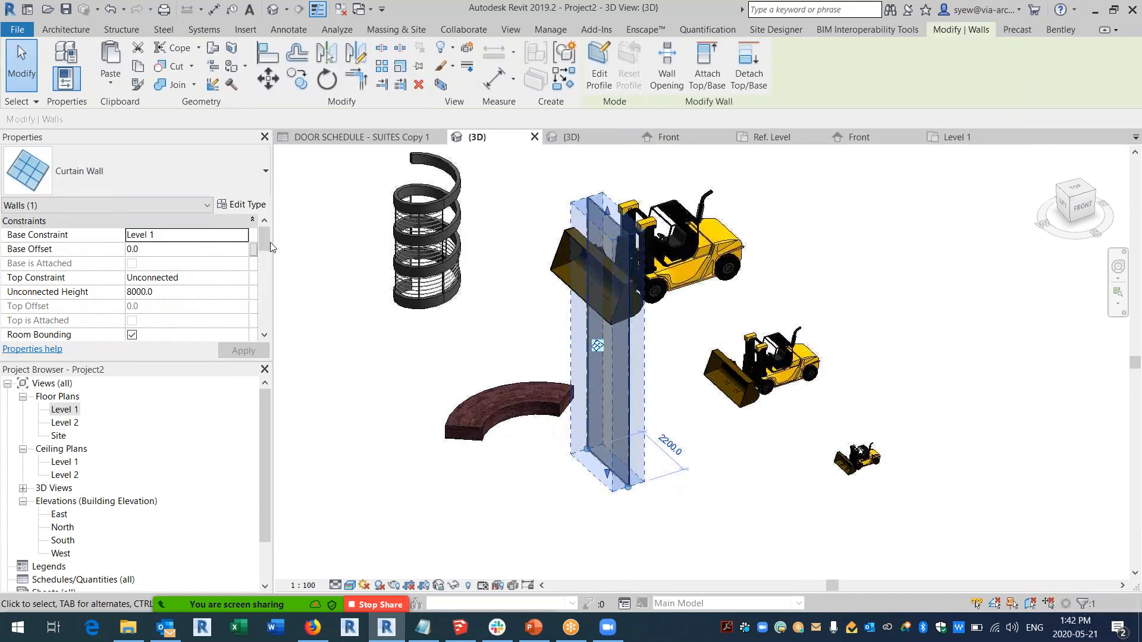
scroll(262, 256, "down", 5)
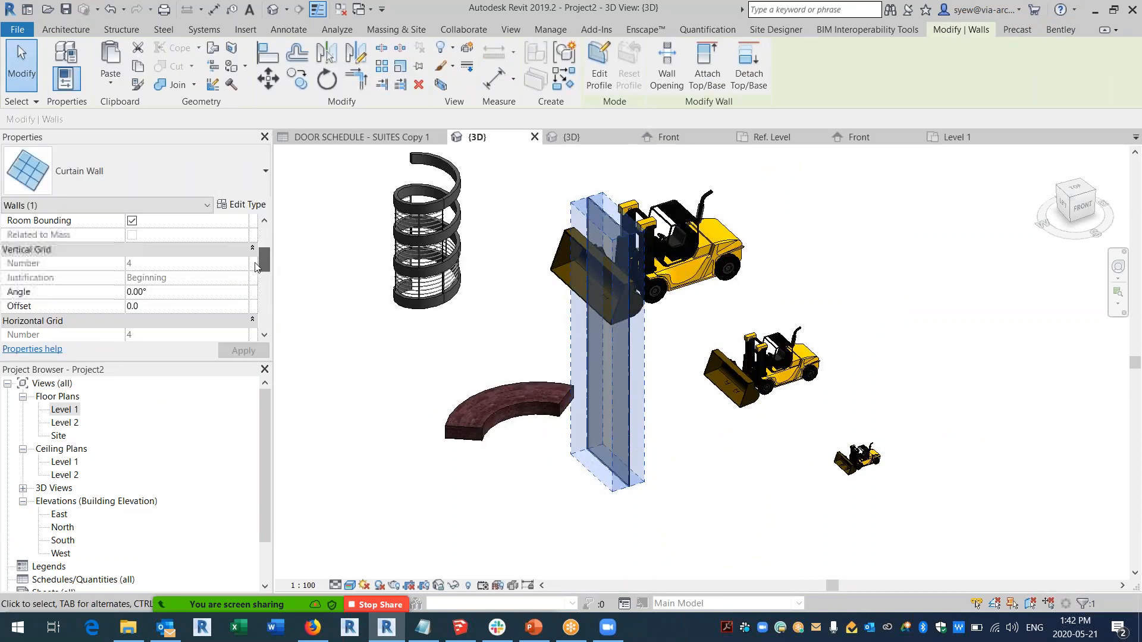
scroll(261, 286, "down", 4)
scroll(262, 297, "down", 2)
scroll(261, 286, "up", 8)
left_click(140, 277)
type("2000")
left_click(668, 516)
middle_click_drag(668, 517, 749, 526, "shift")
scroll(713, 426, "up", 4)
Edit the Curtain Wall type and set its curtain panel to Empty System Panel : Empty.
left_click(690, 341)
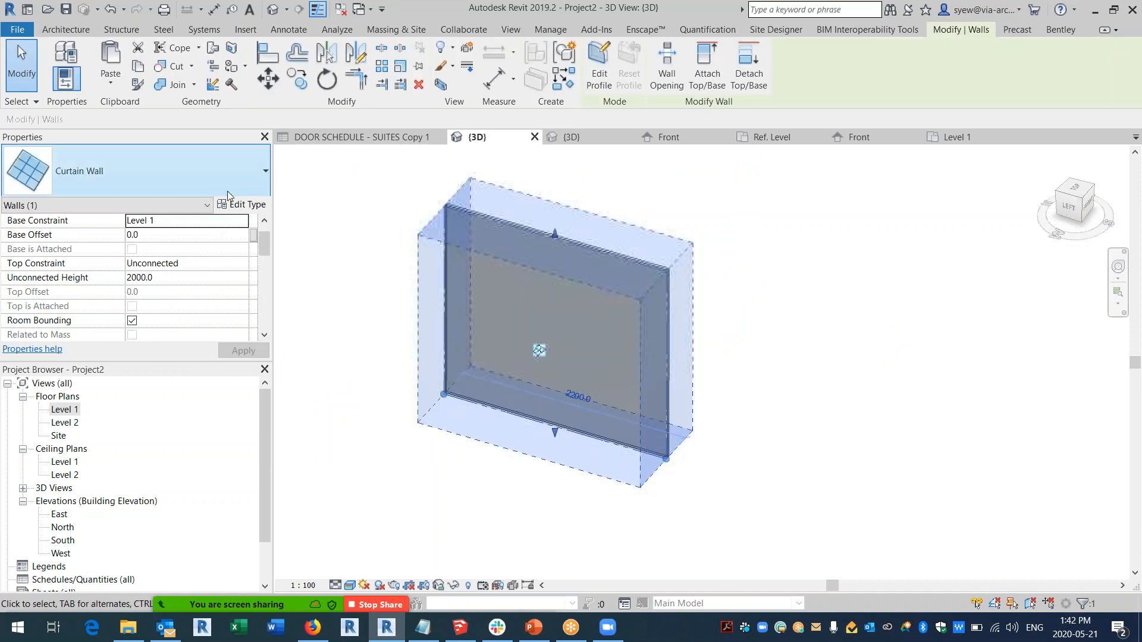
left_click(241, 204)
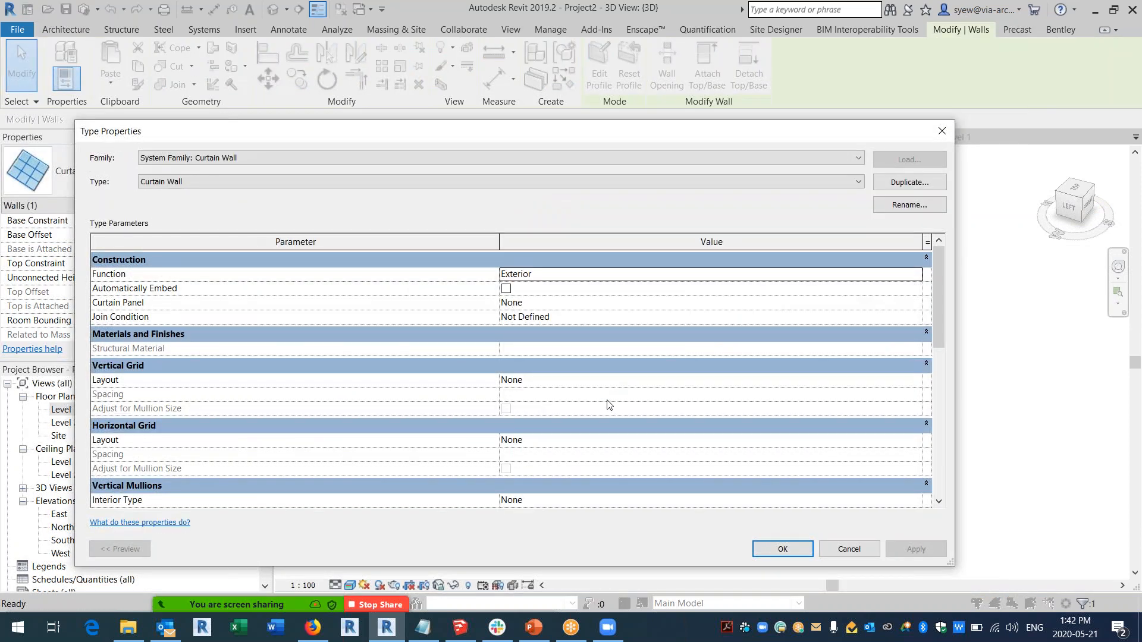
left_click(919, 304)
left_click(919, 303)
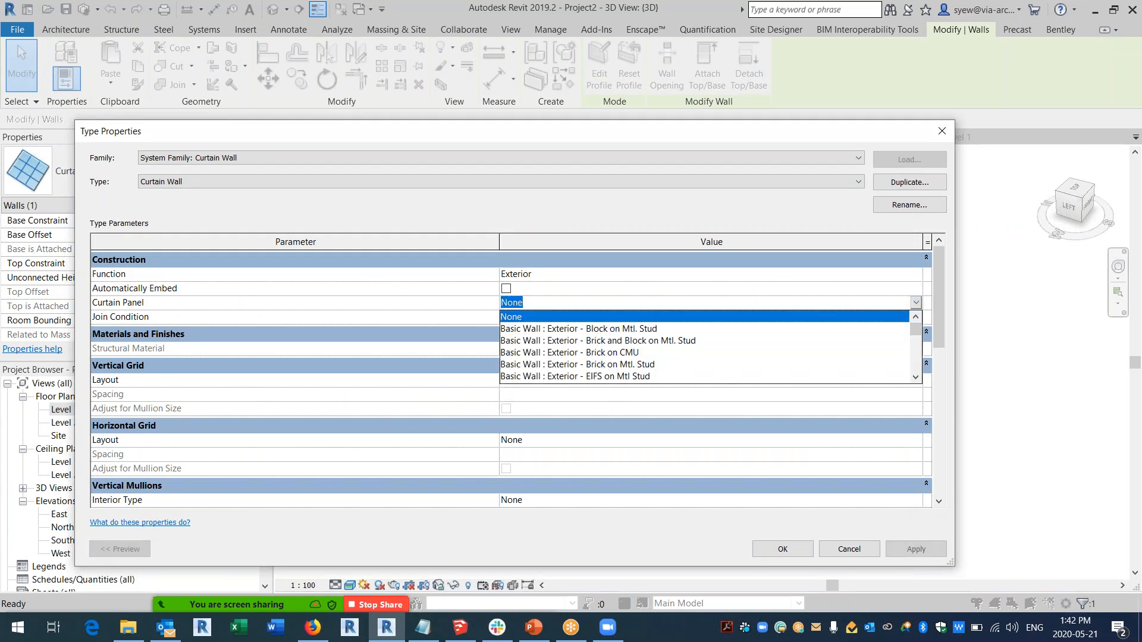
scroll(681, 347, "down", 2)
type("em Panel : Empty")
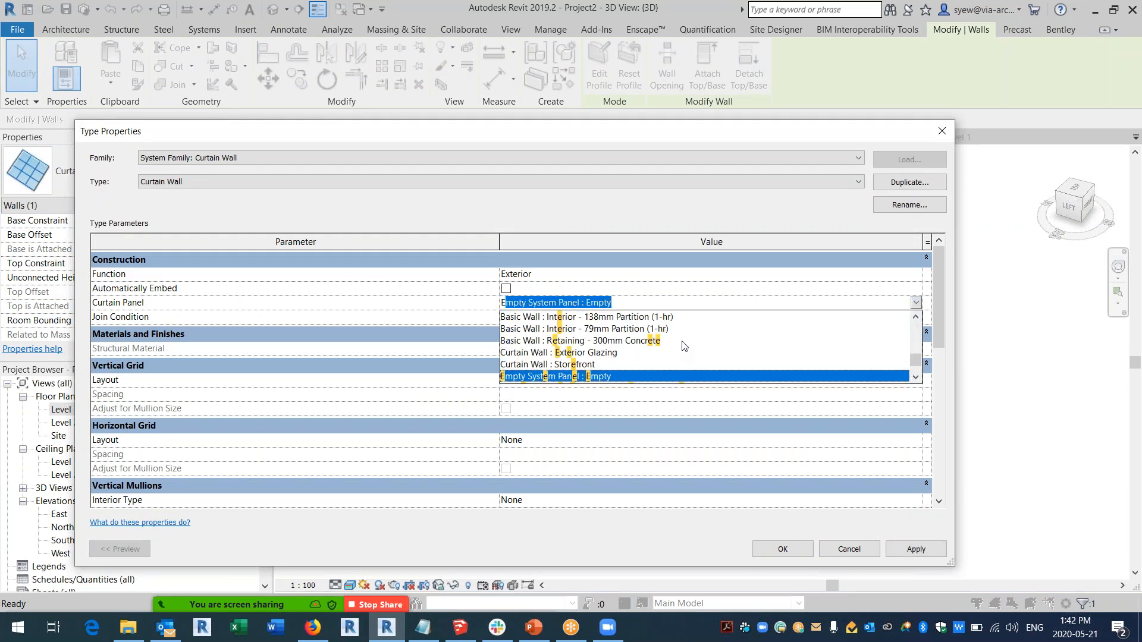
left_click(602, 377)
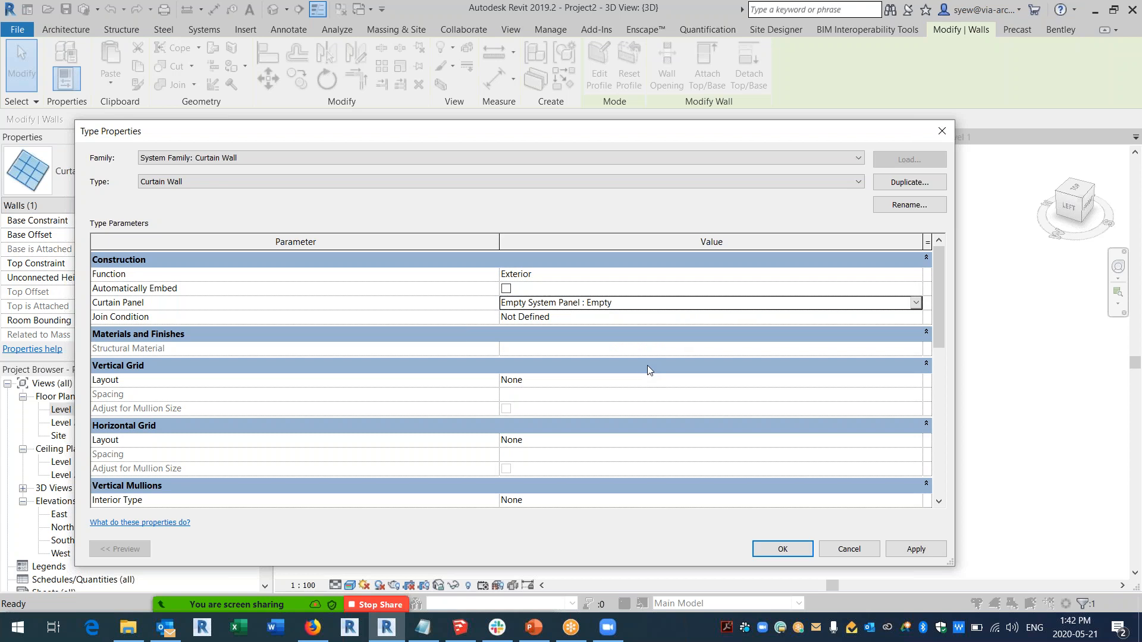
Set the type's vertical interior, border 1 and border 2 mullions to Rectangular Mullion : 50mm x 150mm.
left_click_drag(936, 306, 936, 351)
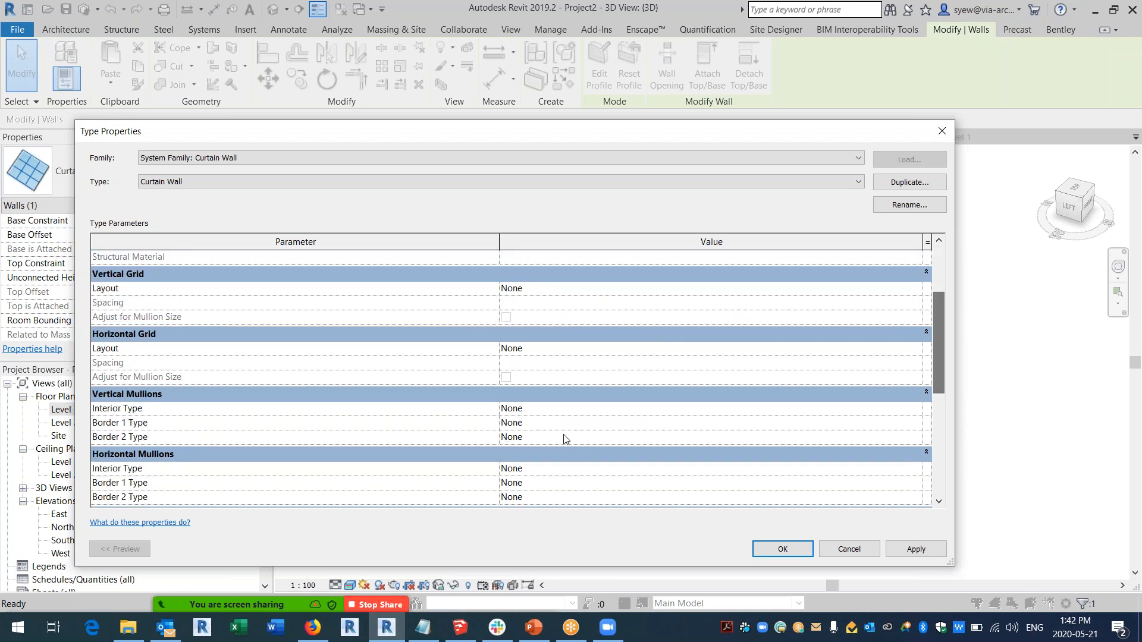
left_click(919, 408)
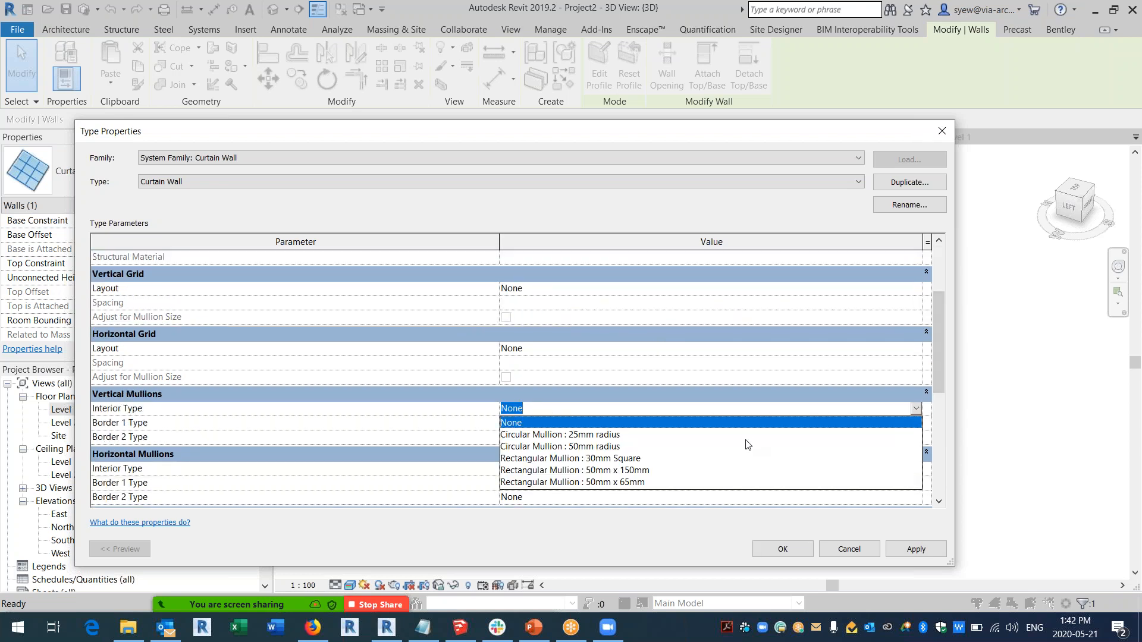
left_click(672, 471)
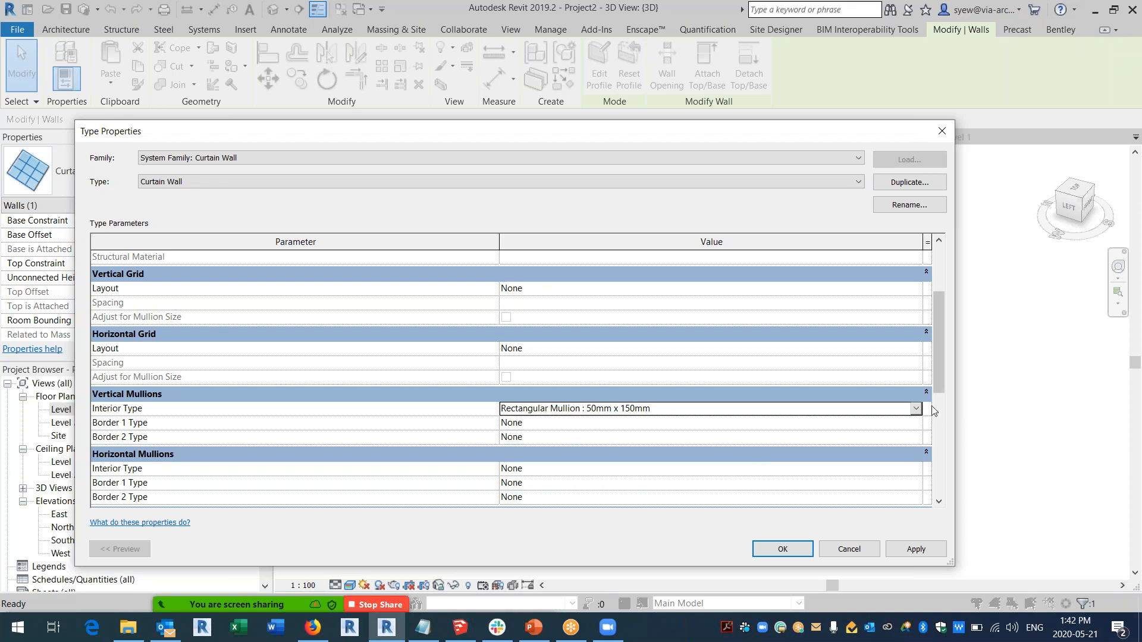
left_click(919, 422)
scroll(660, 493, "down", 1)
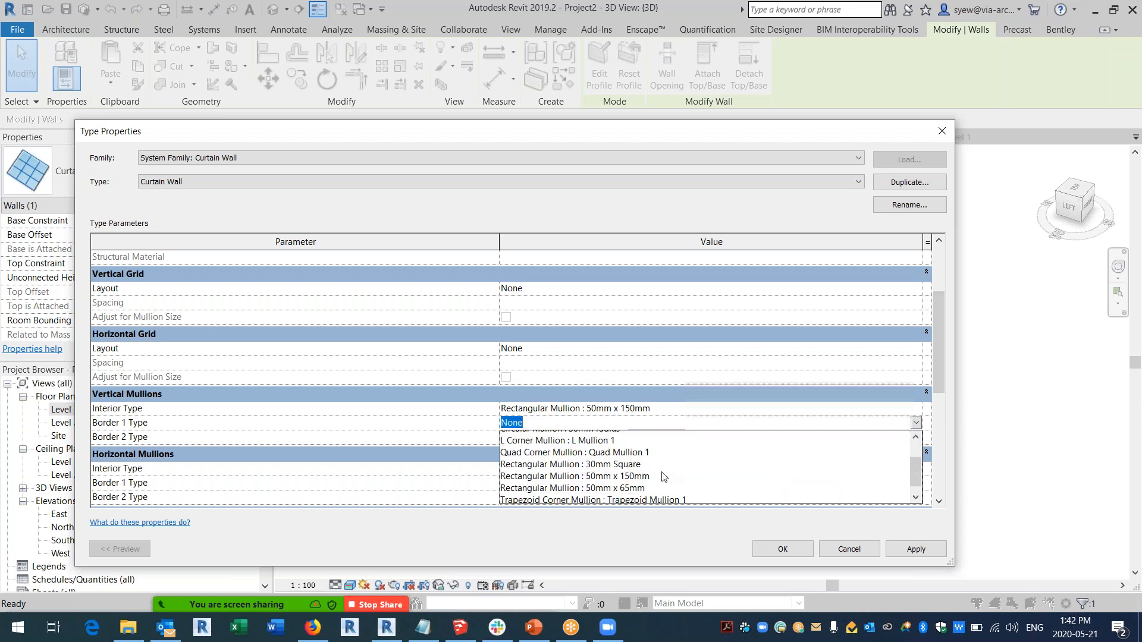
left_click(630, 464)
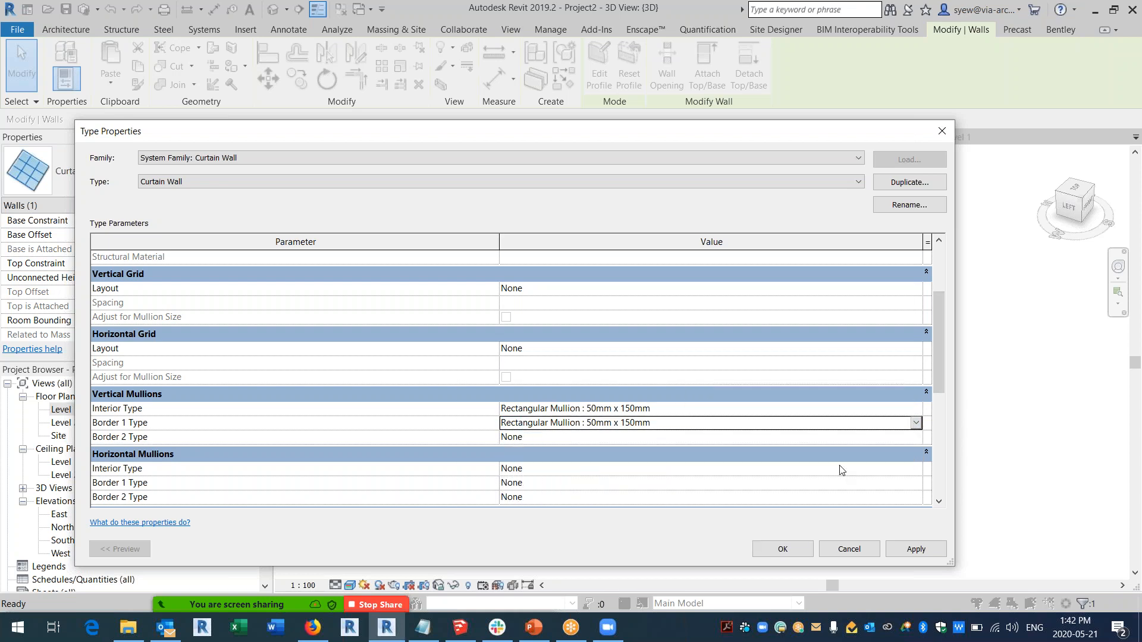
left_click(918, 437)
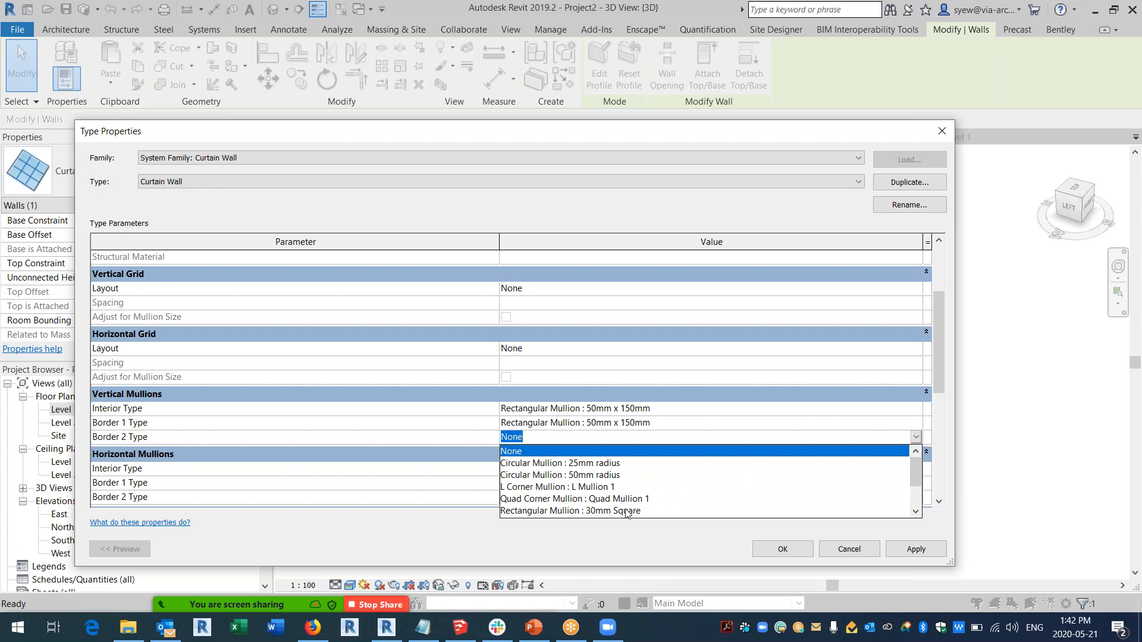
scroll(625, 512, "down", 3)
scroll(624, 507, "up", 3)
scroll(662, 510, "down", 3)
scroll(642, 506, "down", 1)
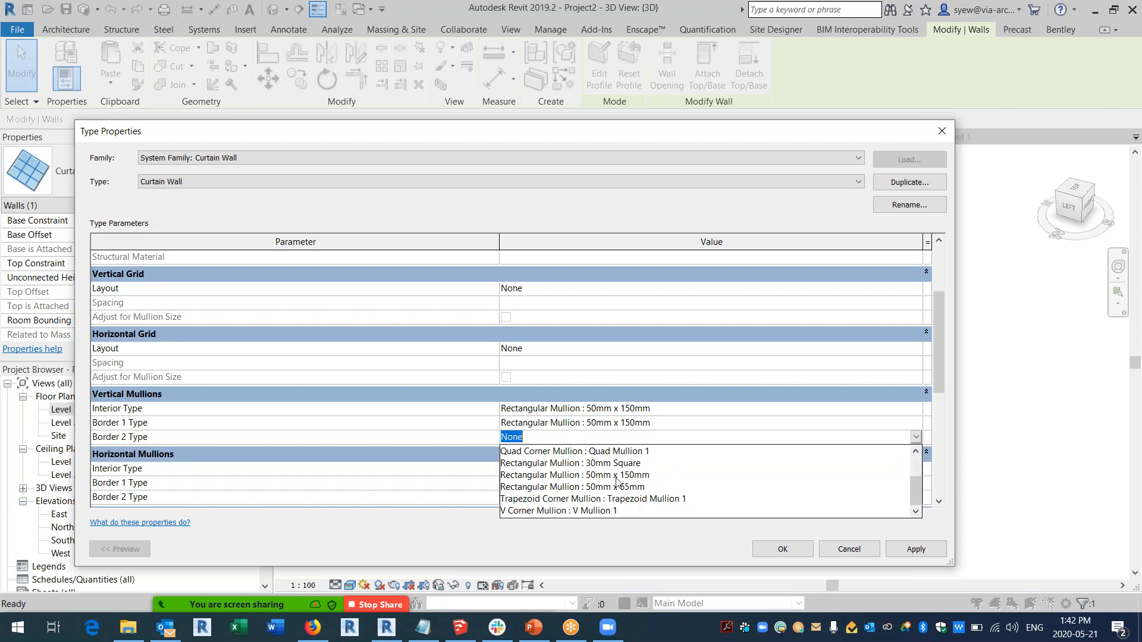
left_click(618, 476)
Set the Curtain Wall type's horizontal border 1 and border 2 mullions to Rectangular Mullion : 50mm x 150mm.
left_click_drag(937, 377, 933, 407)
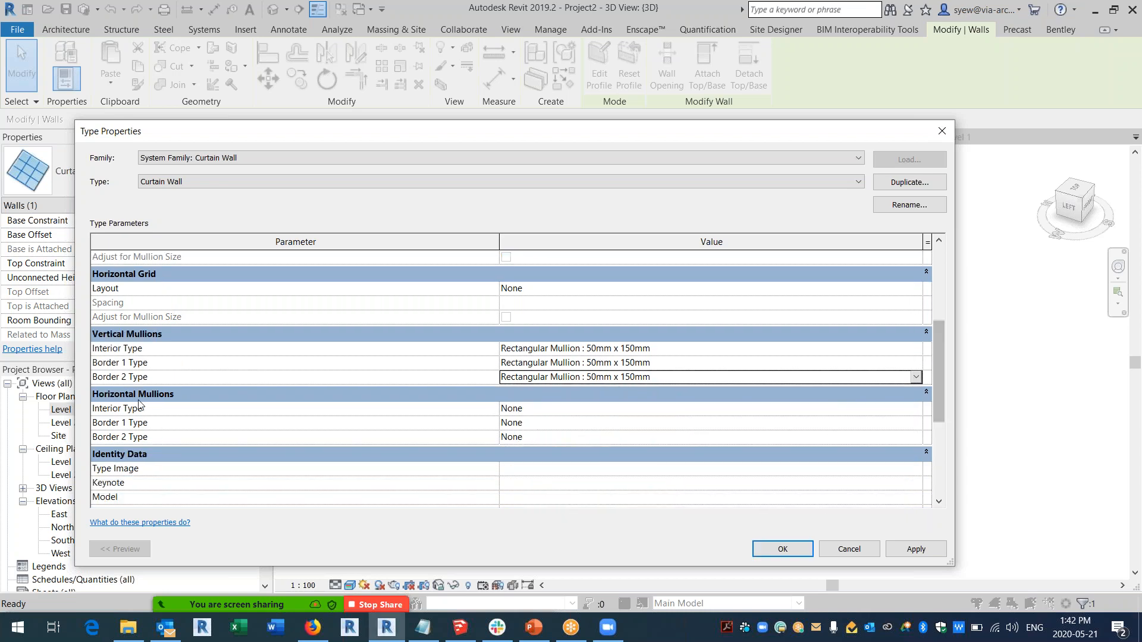
left_click(914, 414)
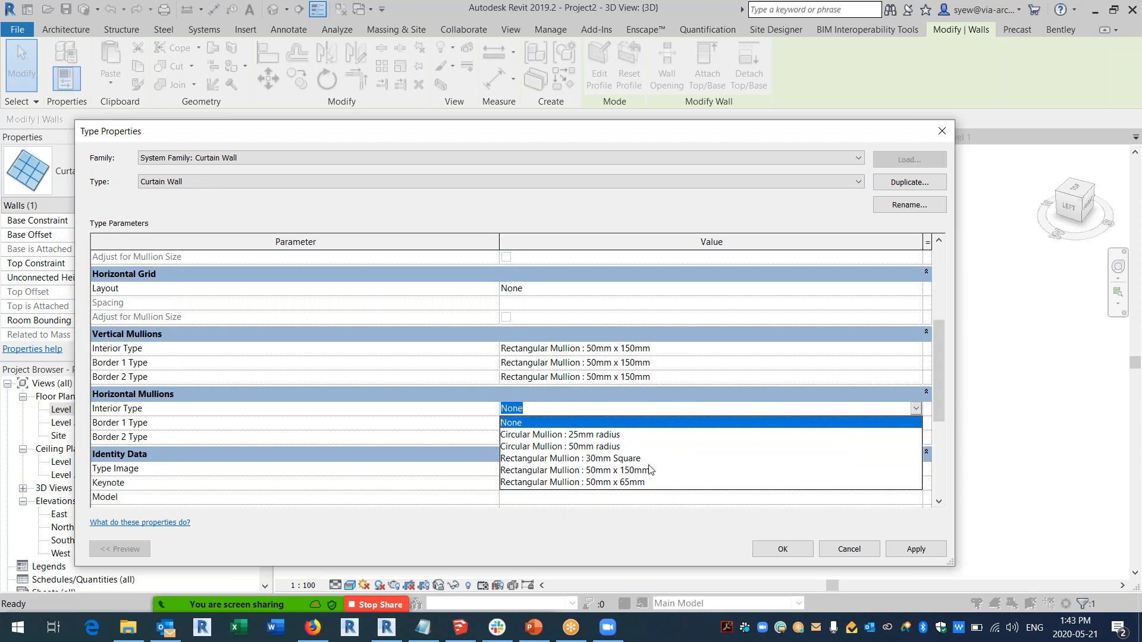
left_click(692, 414)
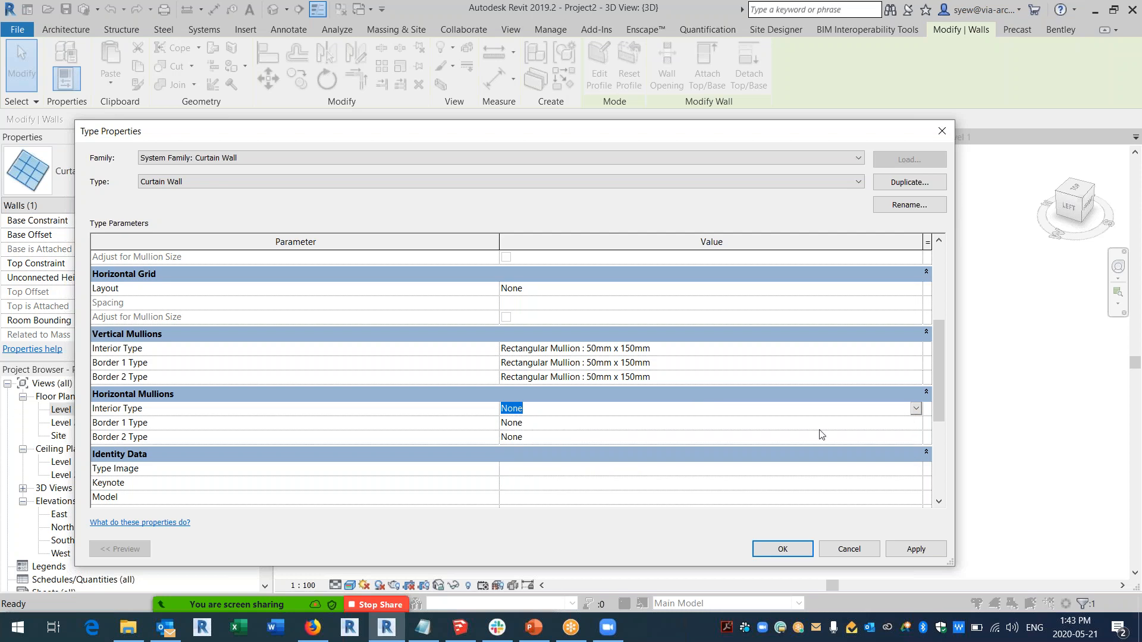
left_click(915, 423)
scroll(636, 480, "down", 1)
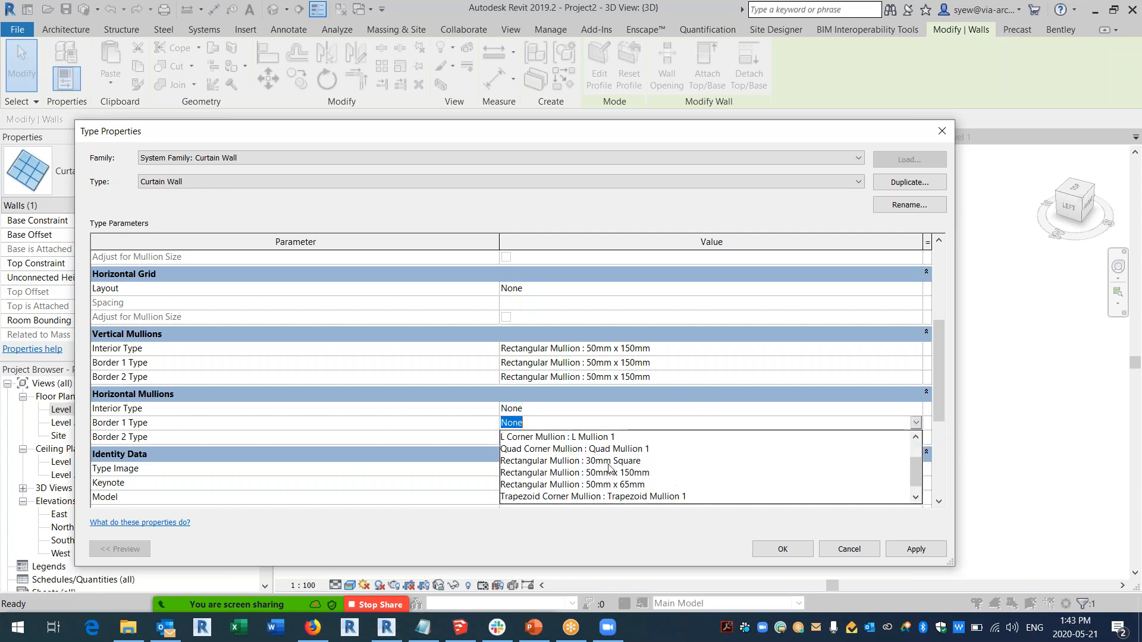
left_click(624, 473)
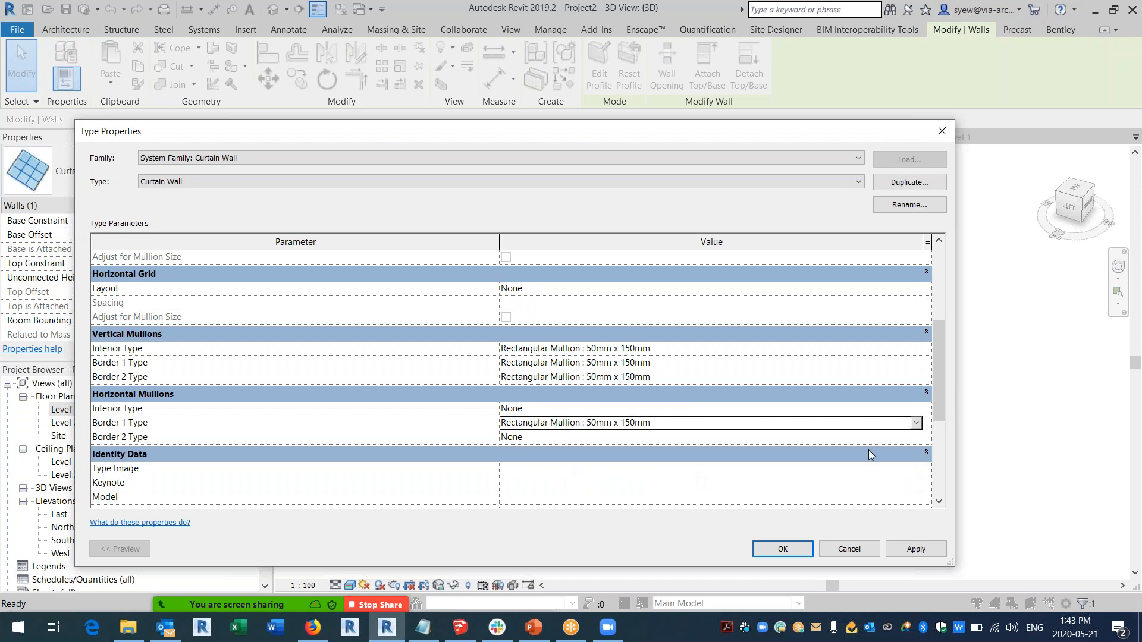
left_click(920, 439)
scroll(663, 474, "down", 2)
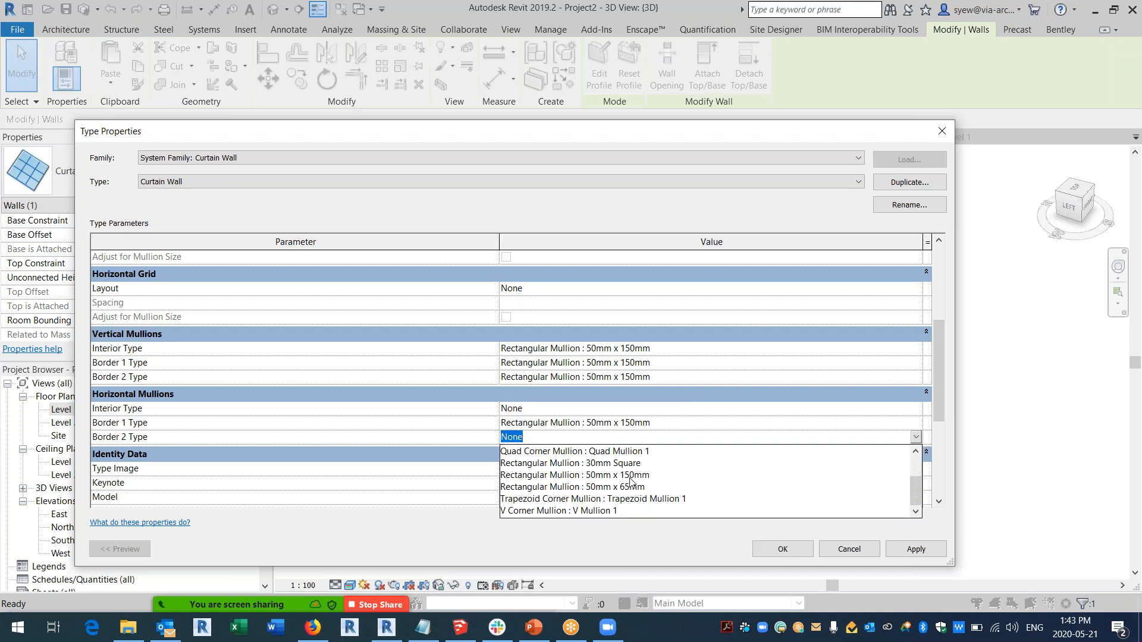
left_click(632, 476)
Set the type's horizontal interior mullion to Rectangular Mullion : 30mm Square and apply the type changes to the wall.
left_click(916, 410)
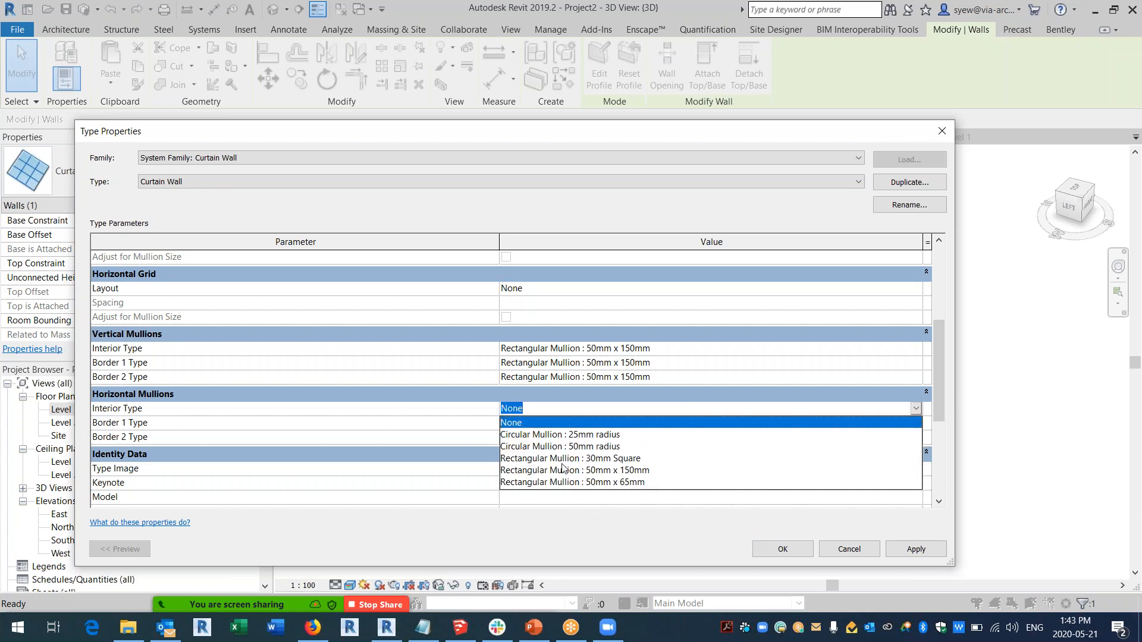
left_click(603, 459)
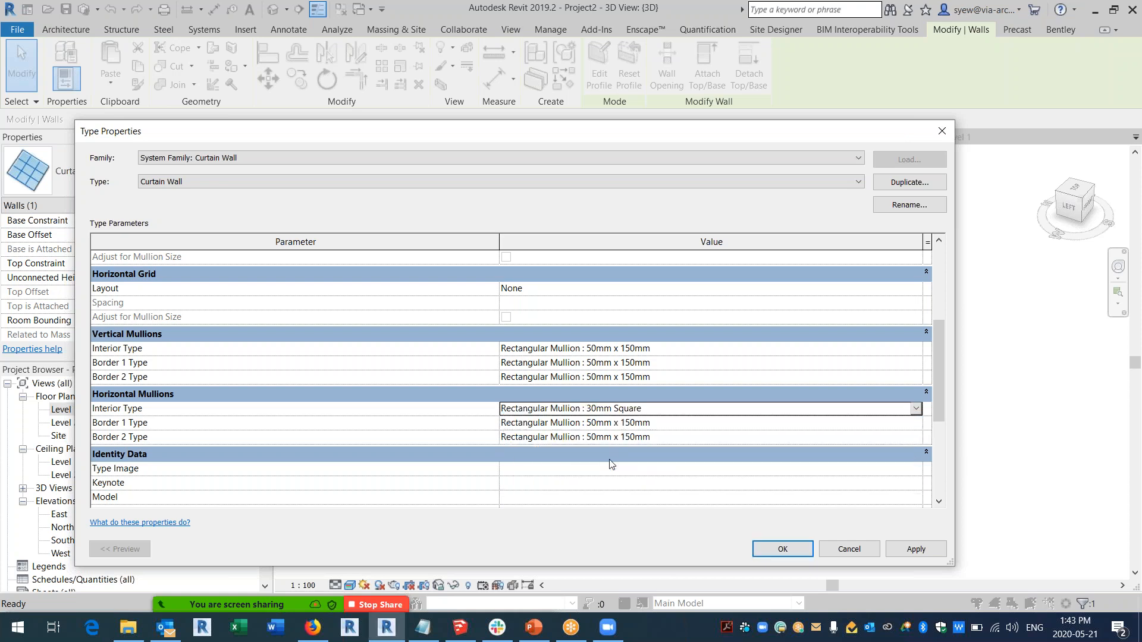
left_click(784, 549)
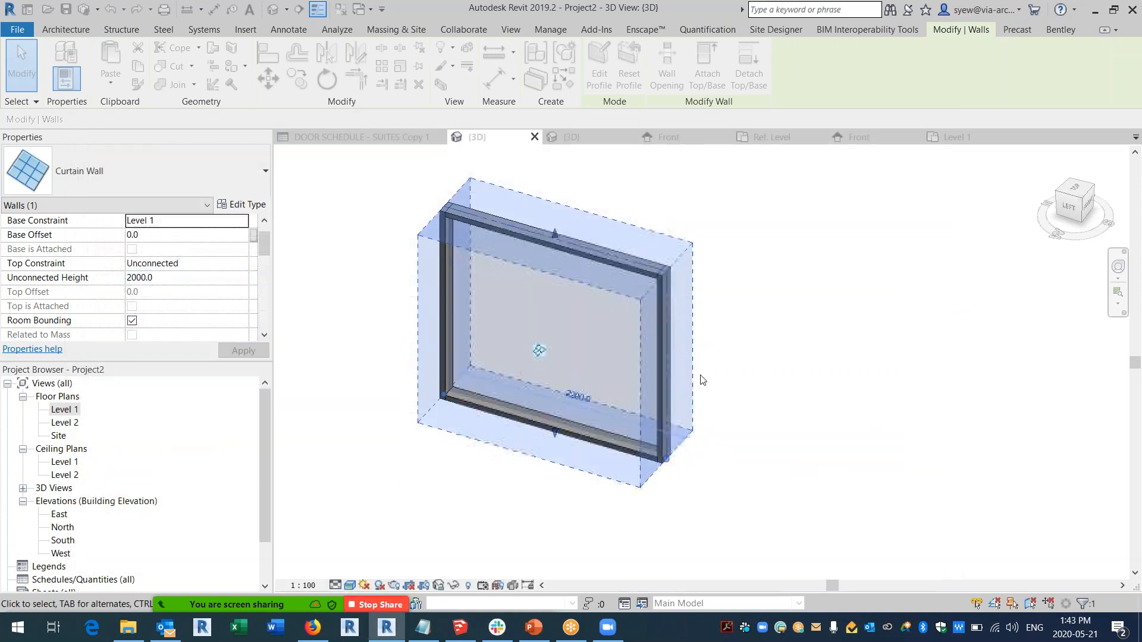
key("Escape")
Set the Curtain Wall type's horizontal grid layout to Maximum Spacing with a spacing of 4" (101.6 mm).
left_click(511, 414)
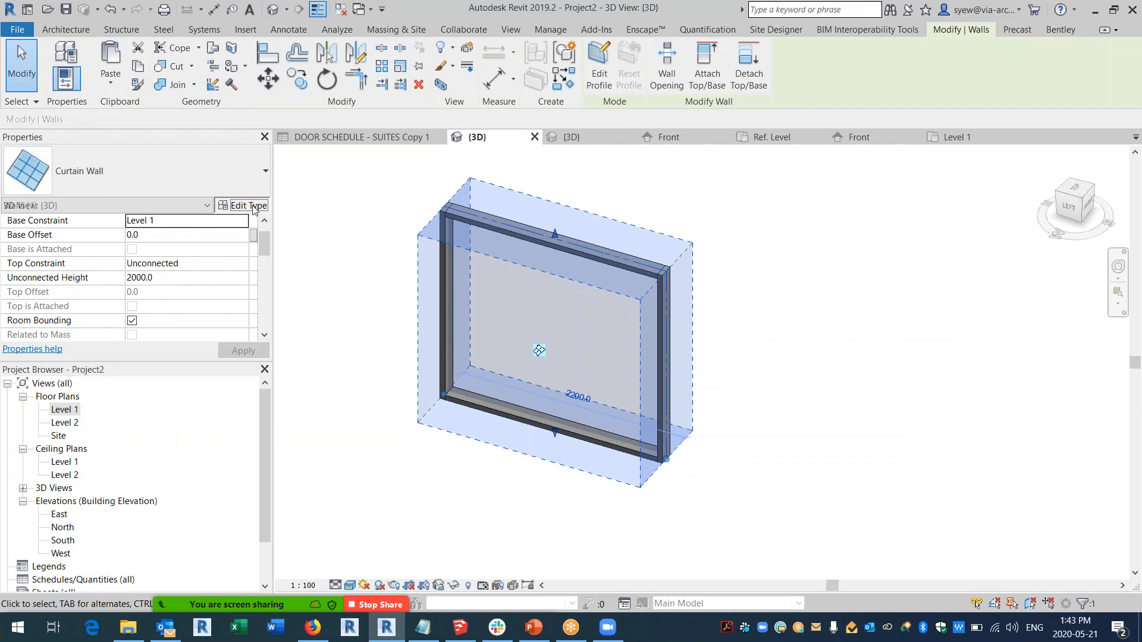
left_click(247, 206)
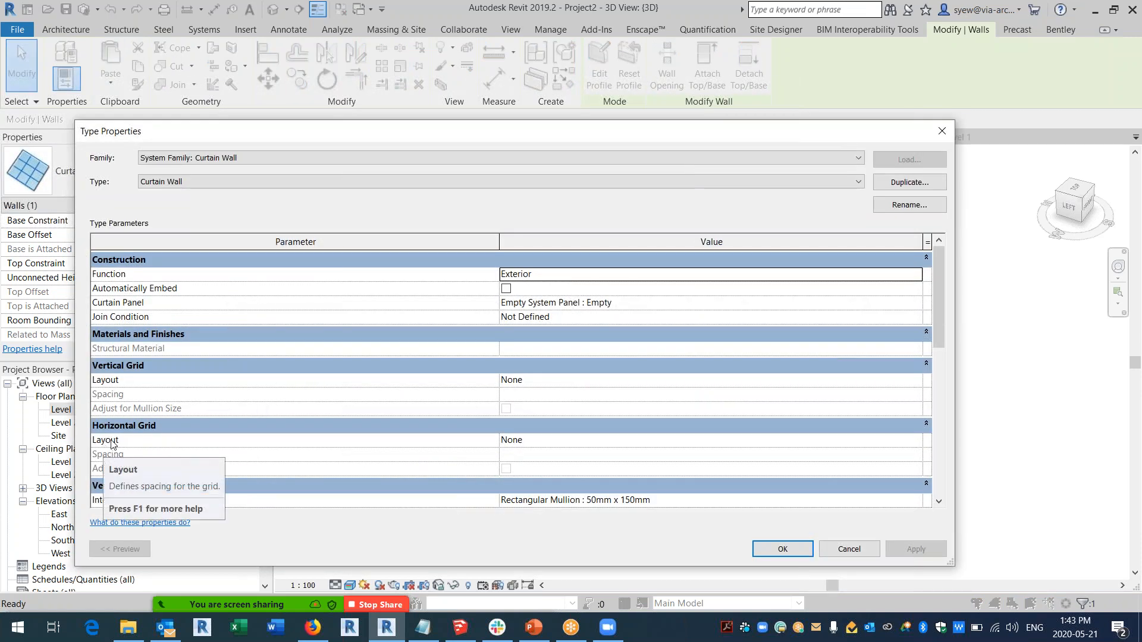
left_click(921, 447)
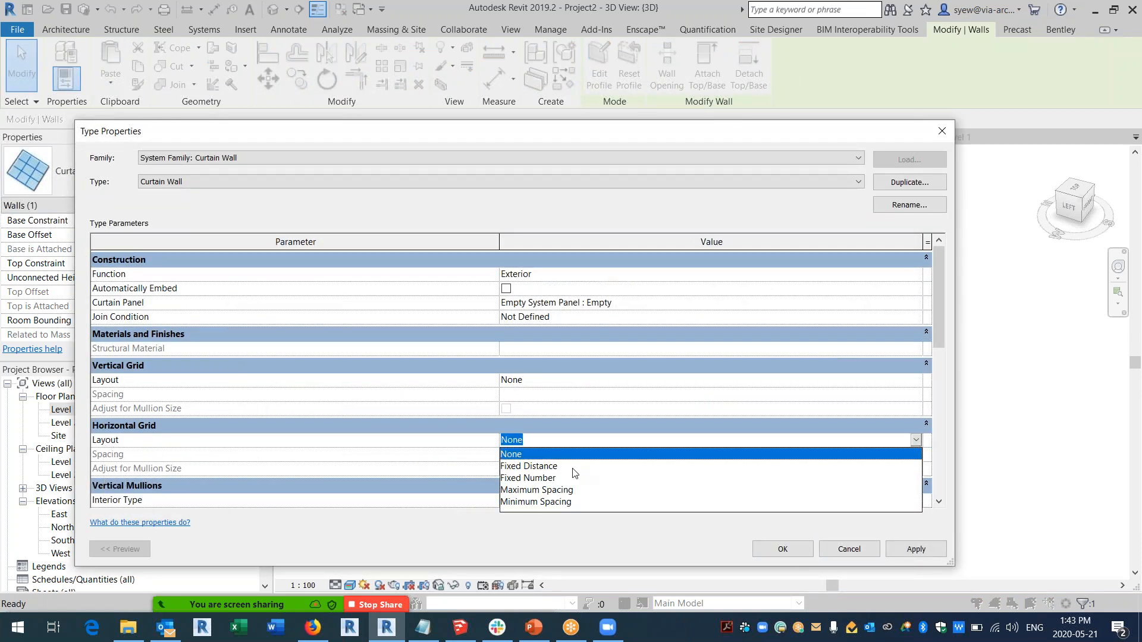
left_click(538, 489)
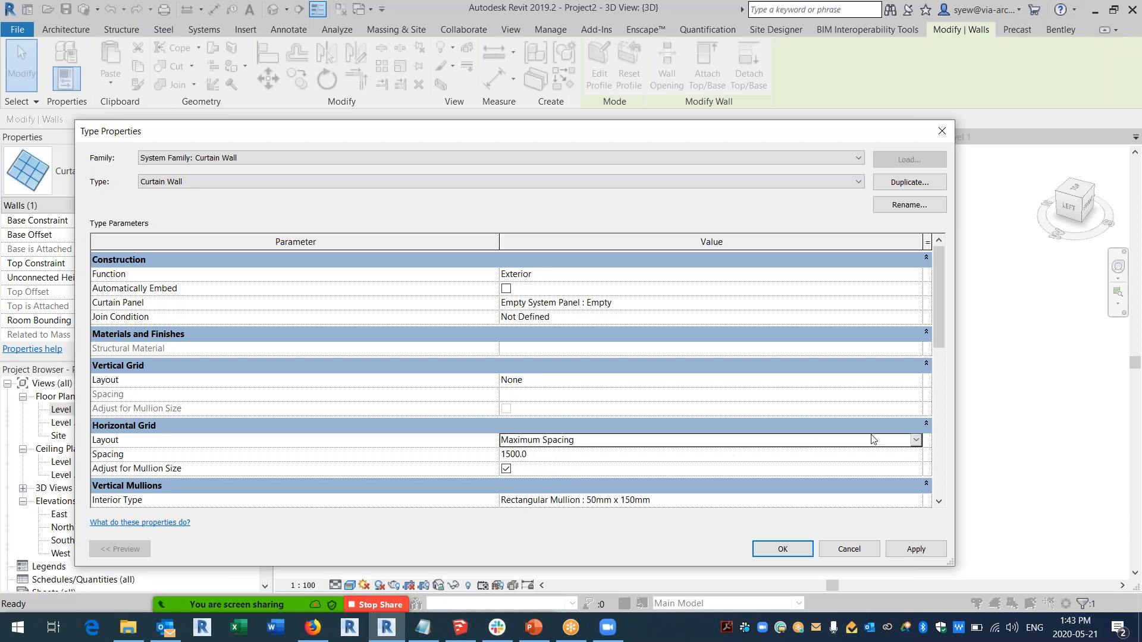
left_click(913, 441)
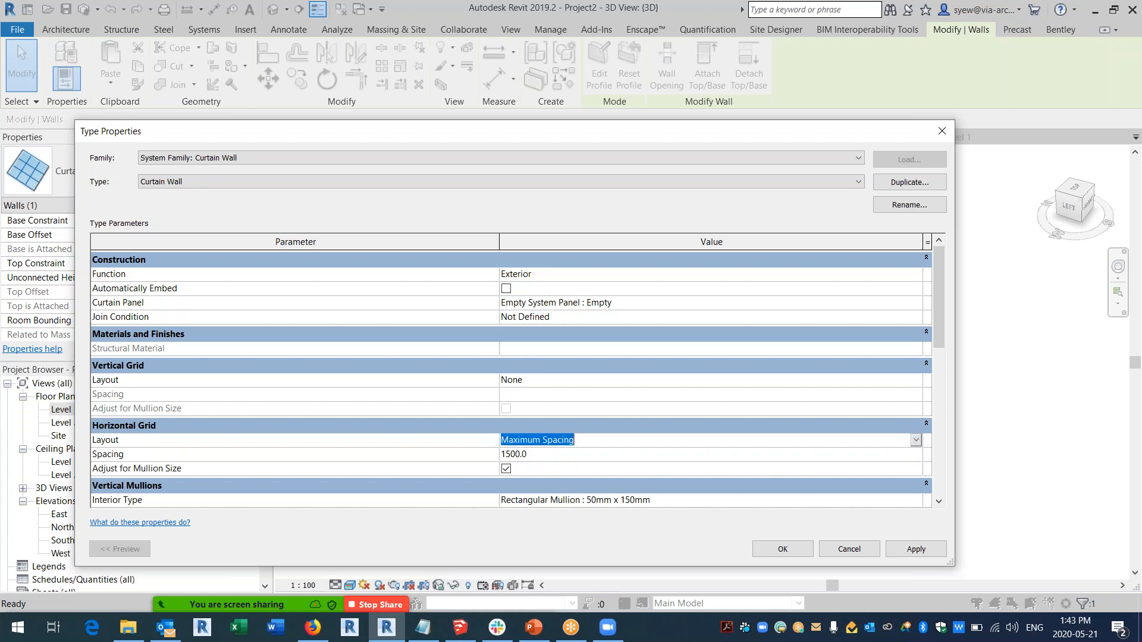
left_click(918, 441)
left_click(428, 455)
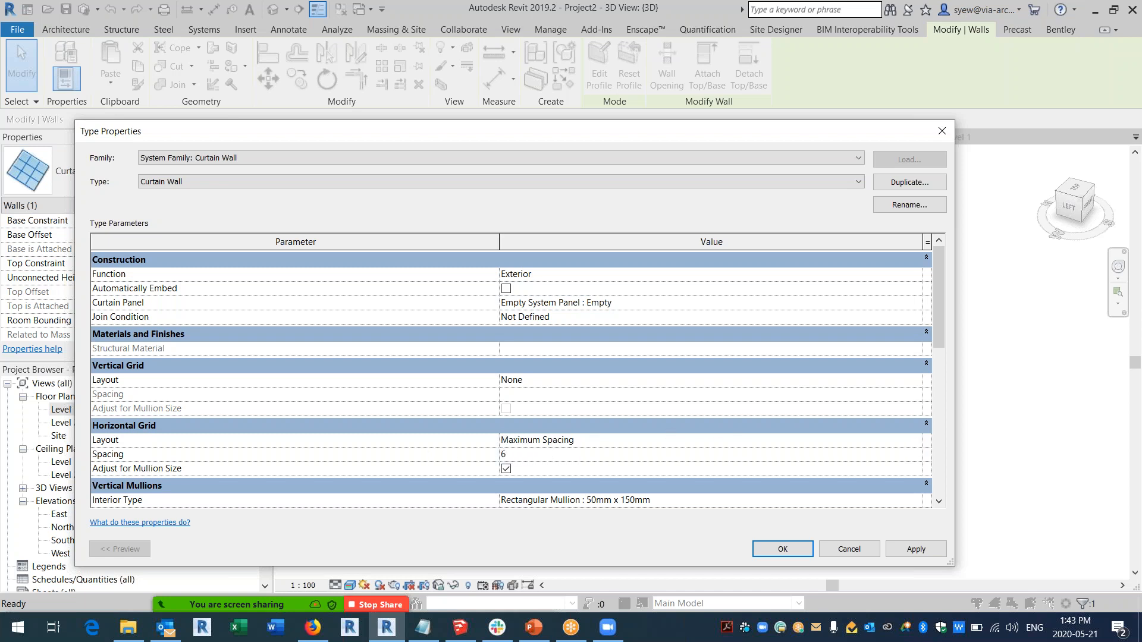
type("4\"")
left_click(671, 458)
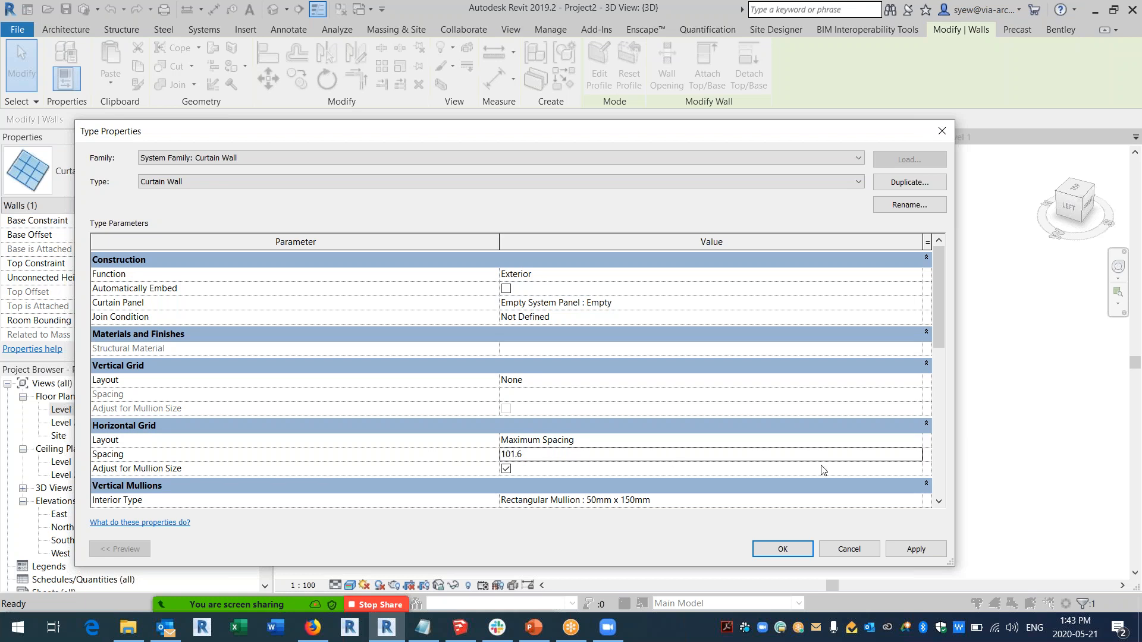
key("Return")
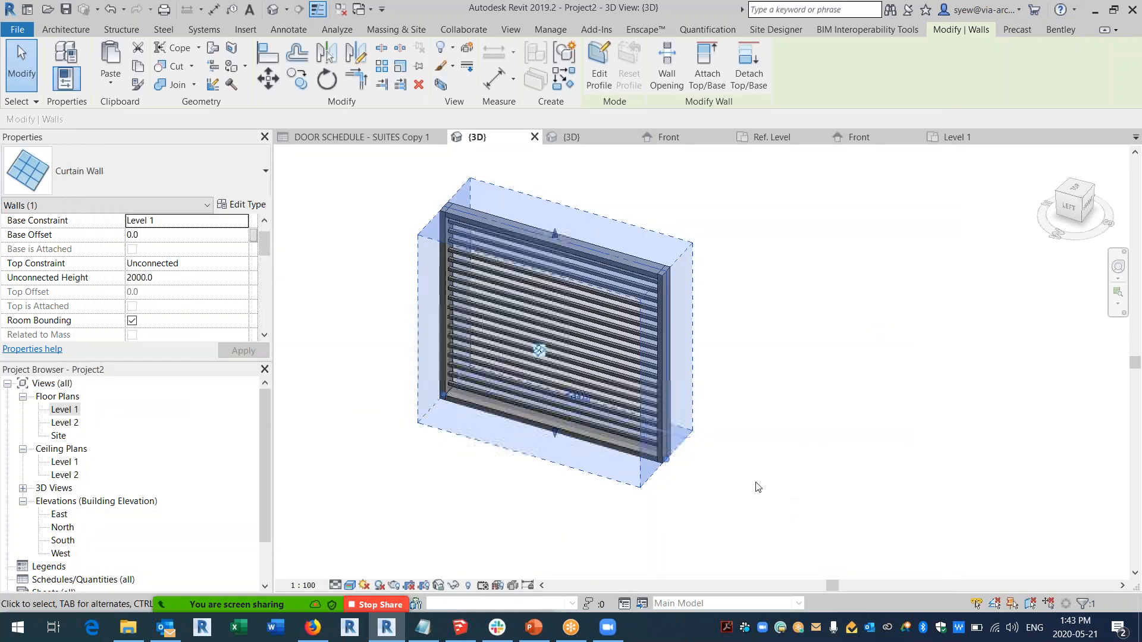
Examine the curtain wall's horizontal mullions up close near its lower corner in the 3D view.
left_click(734, 461)
scroll(734, 461, "down", 1)
middle_click_drag(734, 461, 607, 428)
scroll(630, 422, "up", 4)
middle_click_drag(476, 443, 677, 415)
scroll(364, 408, "up", 3)
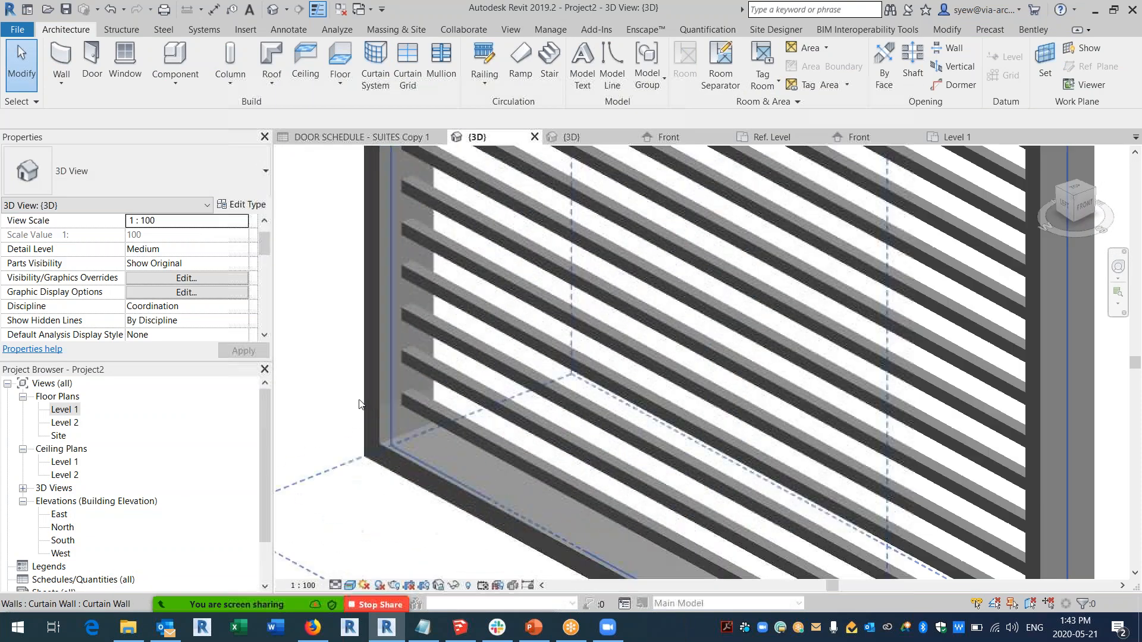
left_click(242, 205)
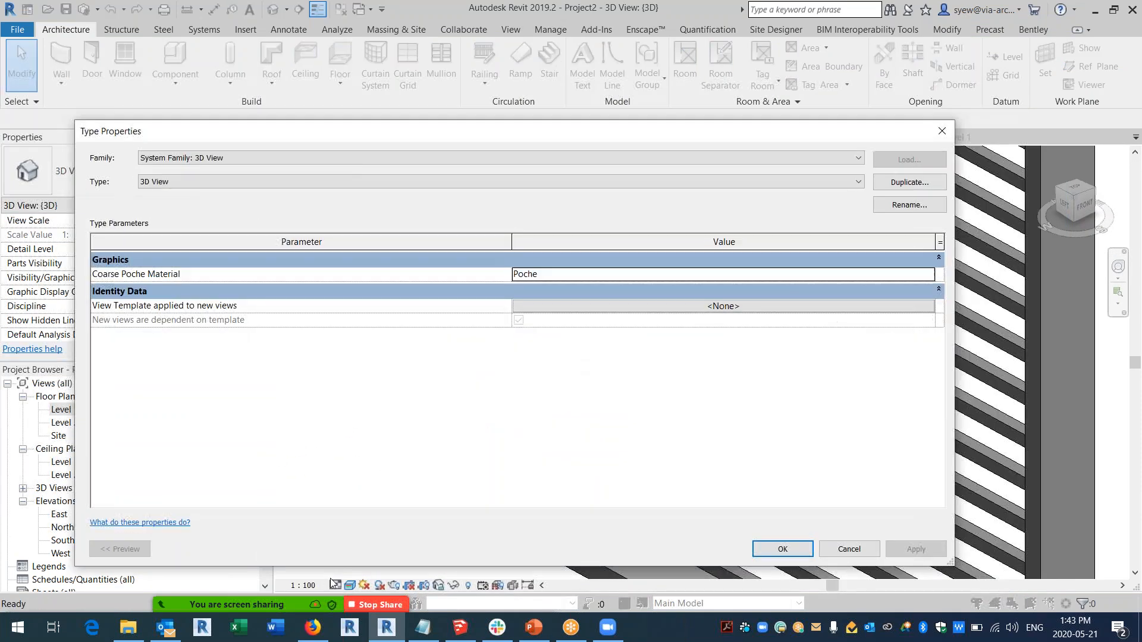
key("Escape")
middle_click_drag(417, 280, 418, 316)
Duplicate the 50mm x 150mm type of the Rectangular Mullion family and name the copy Angle.
left_click_drag(265, 446, 265, 492)
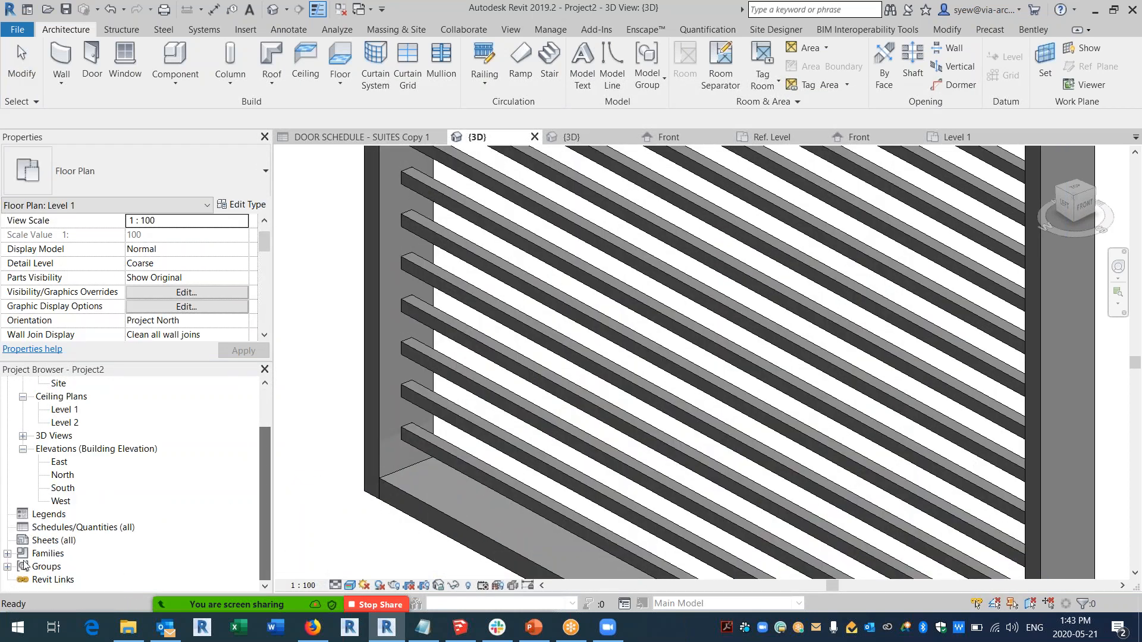
left_click(8, 553)
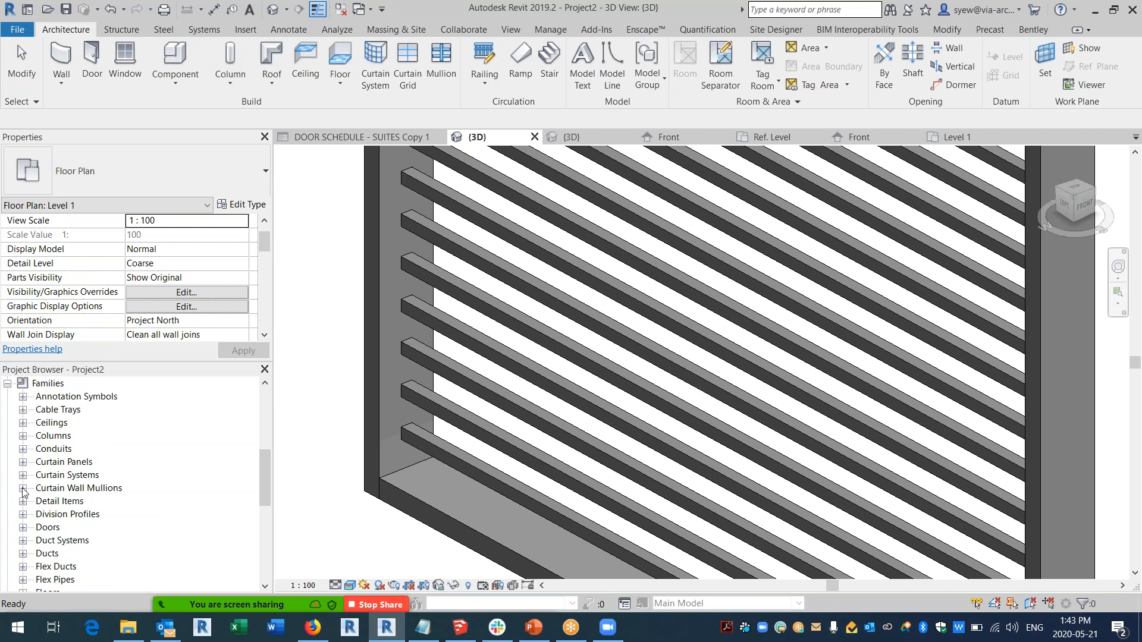
scroll(48, 535, "down", 1)
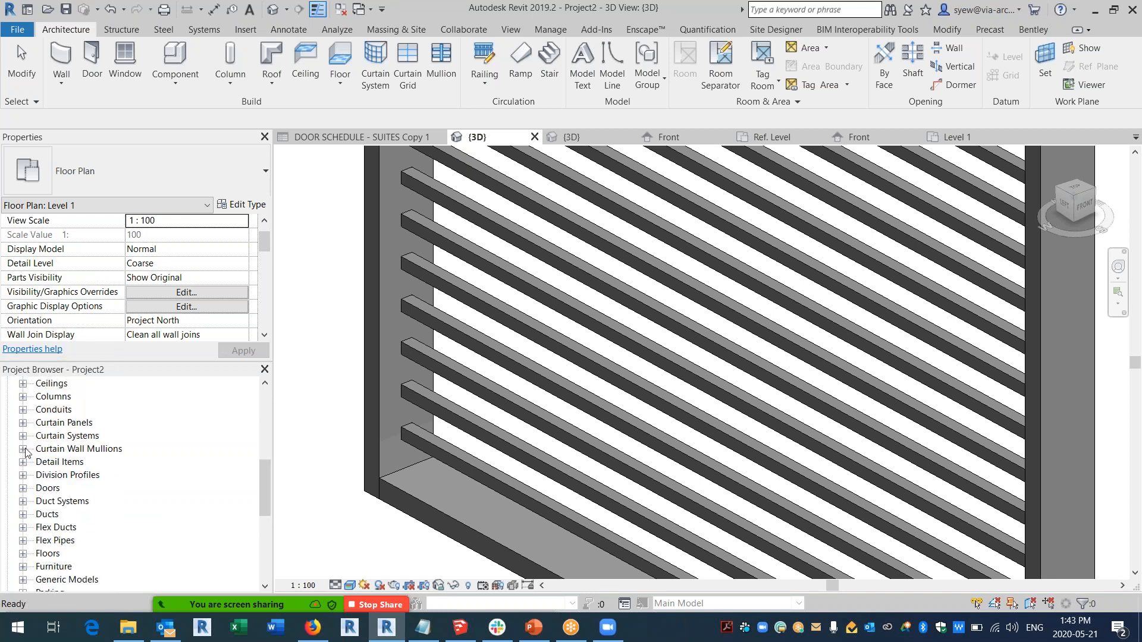
left_click(22, 450)
left_click(38, 502)
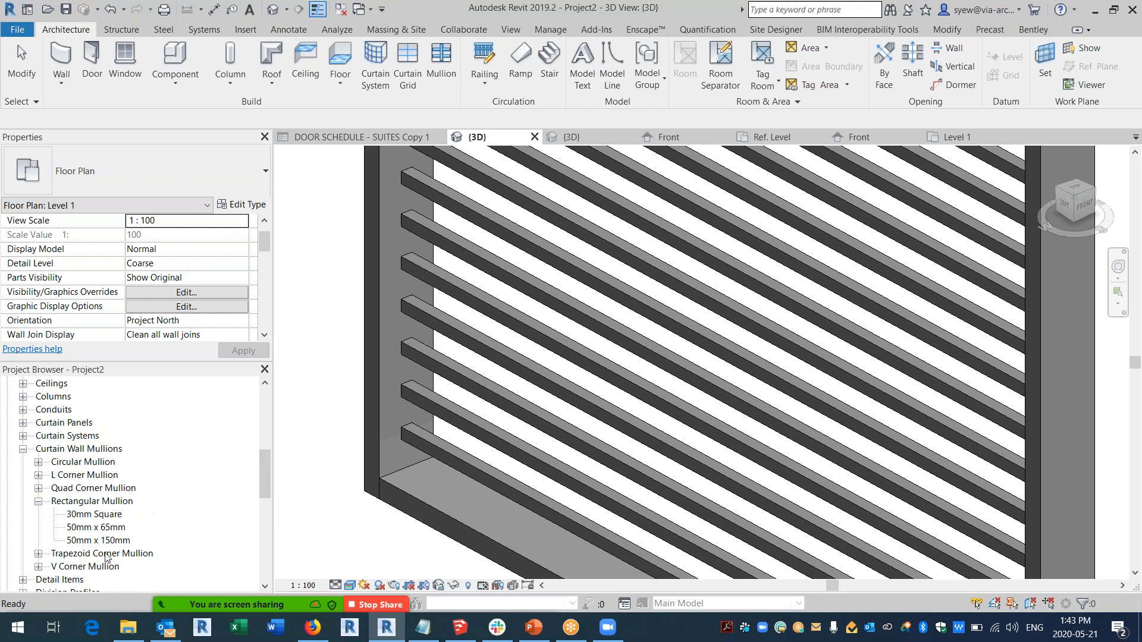
right_click(93, 518)
right_click(113, 540)
key("Down")
key("Return")
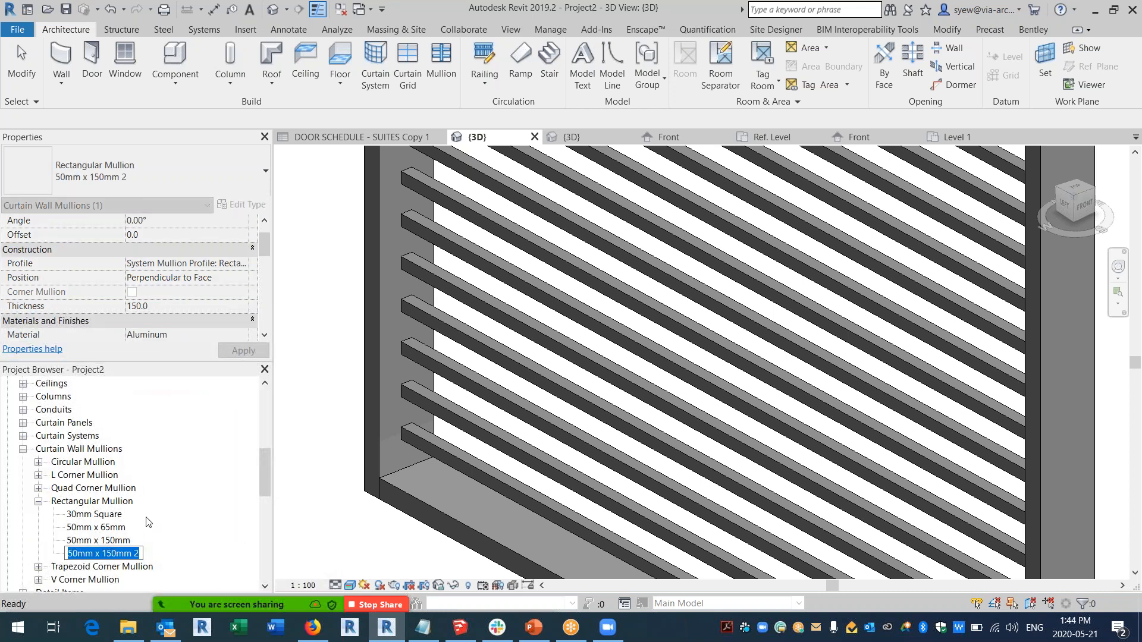
type("Angle")
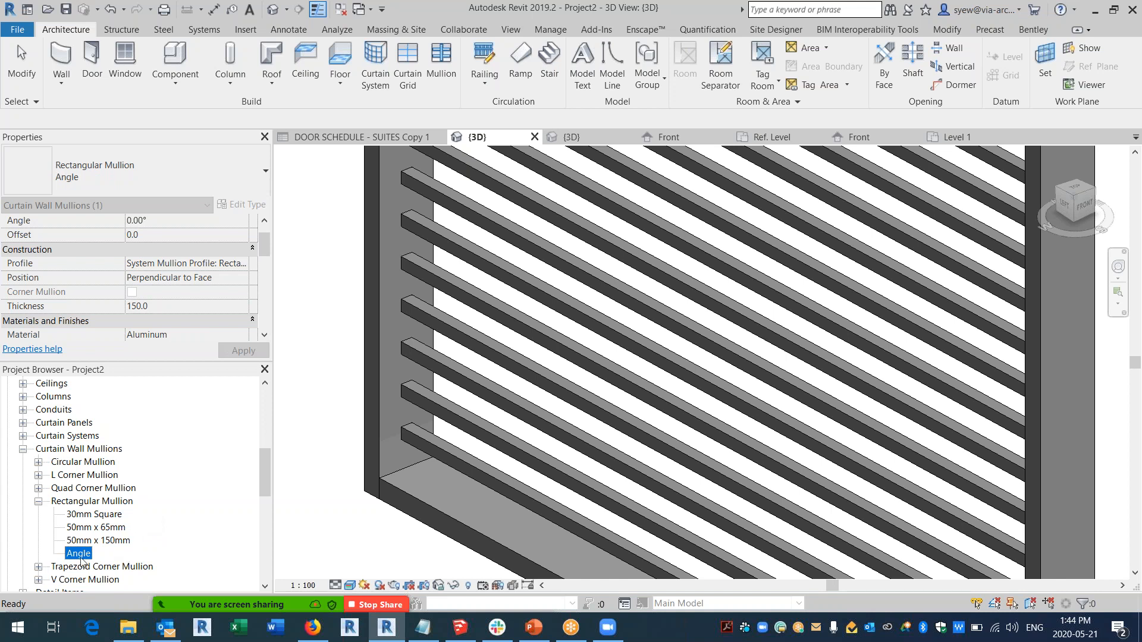
Set the Angle mullion type's thickness to 100, width on side 1 to 12.7 and angle to 30°, and change its width on side 2.
double_click(80, 556)
left_click(548, 366)
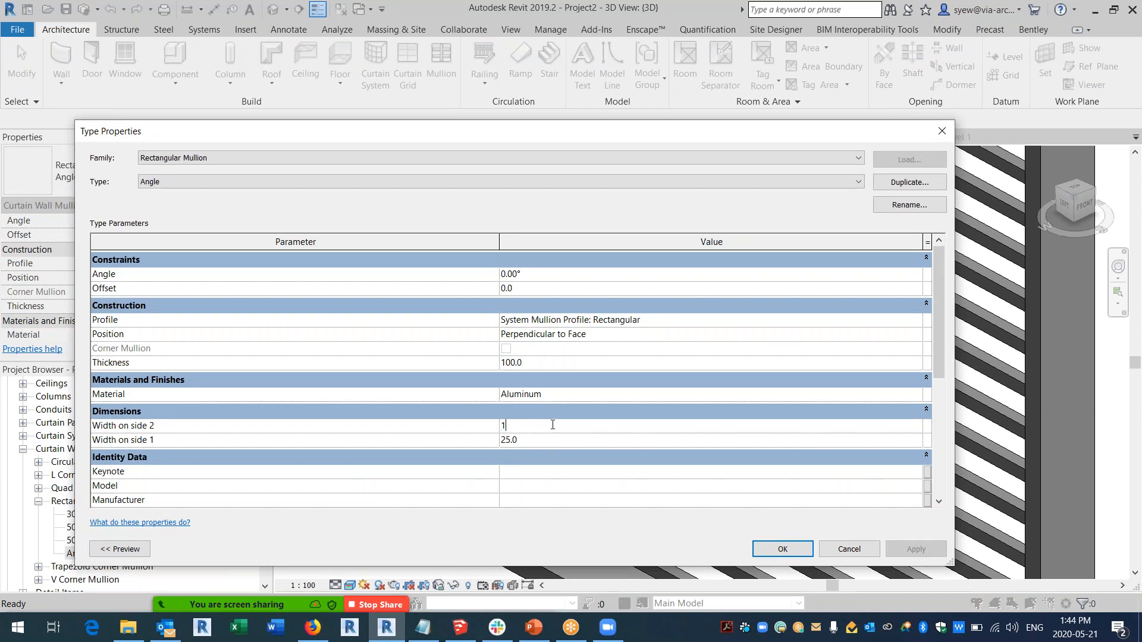
left_click(568, 442)
type("12.7")
left_click(564, 275)
type("30")
key("Return")
left_click(779, 549)
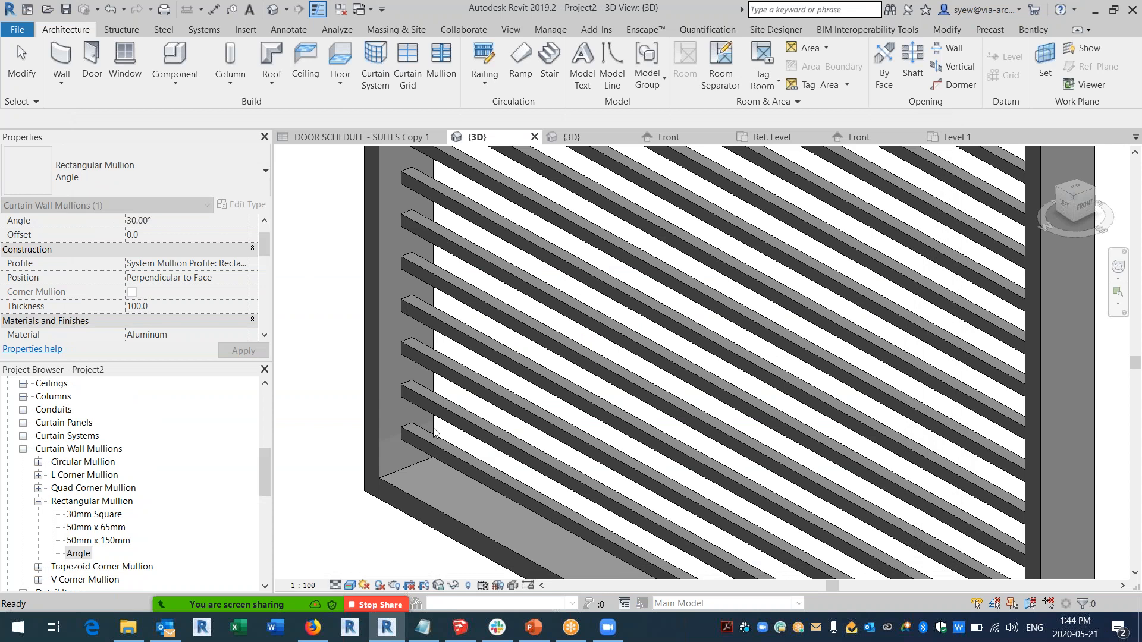
Set the Curtain Wall type's horizontal interior mullion to Rectangular Mullion : Angle.
left_click(371, 473)
left_click(379, 466)
left_click(358, 480)
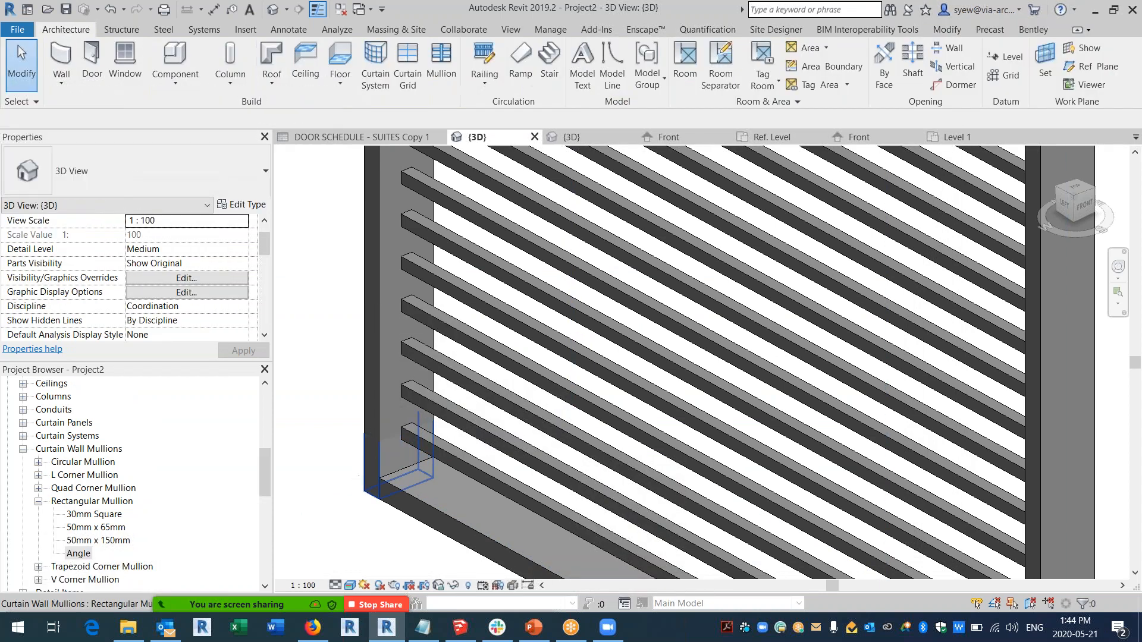
left_click(364, 483)
left_click(243, 205)
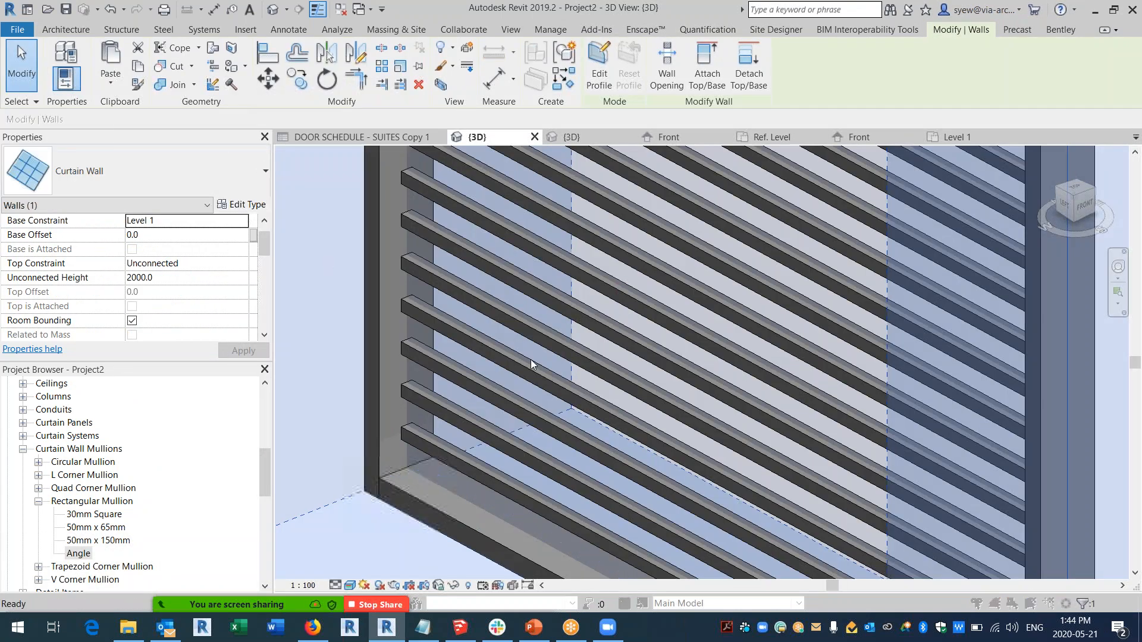
left_click_drag(938, 337, 940, 408)
left_click(916, 423)
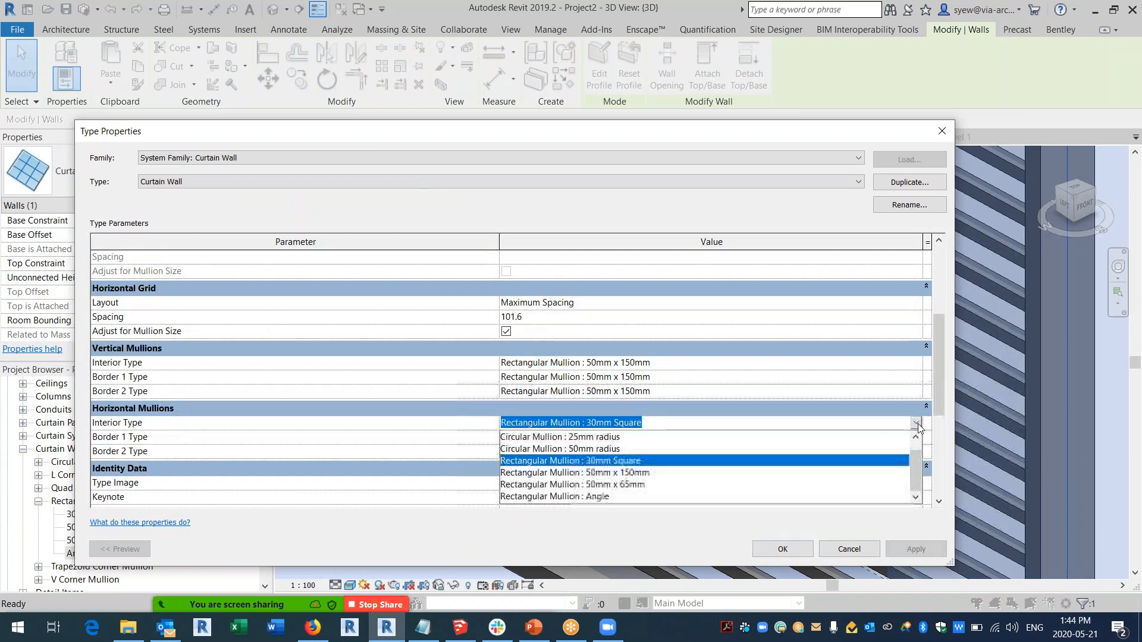
left_click(586, 496)
left_click(783, 548)
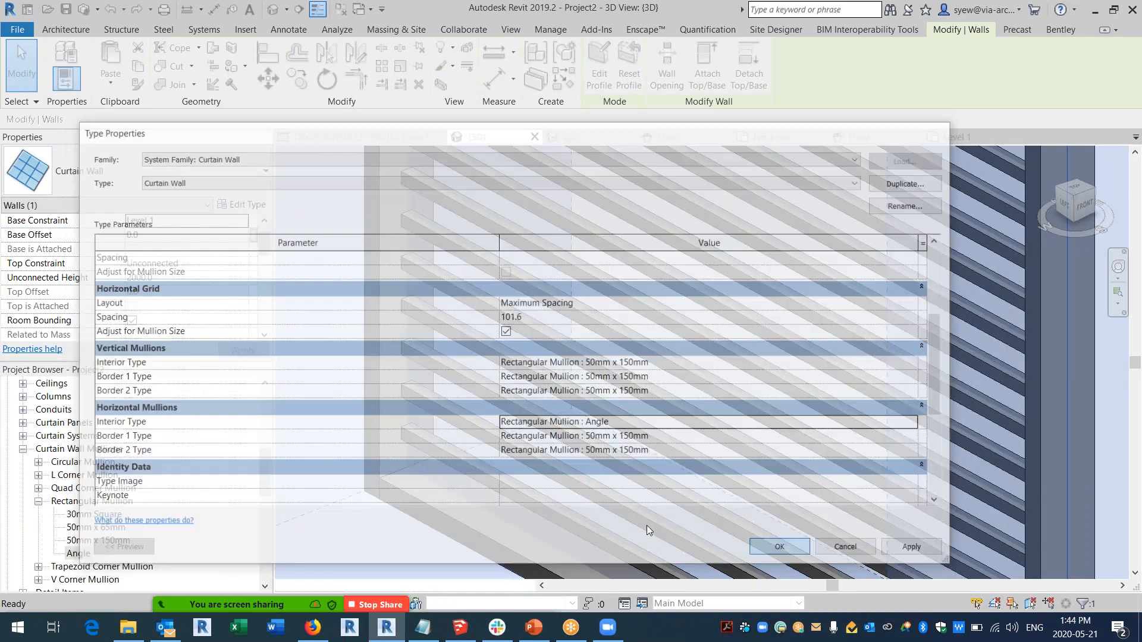
Stretch the louvred curtain wall to about 2966 mm high and about 4700 mm long.
scroll(533, 358, "down", 4)
middle_click_drag(924, 464, 812, 535, "shift")
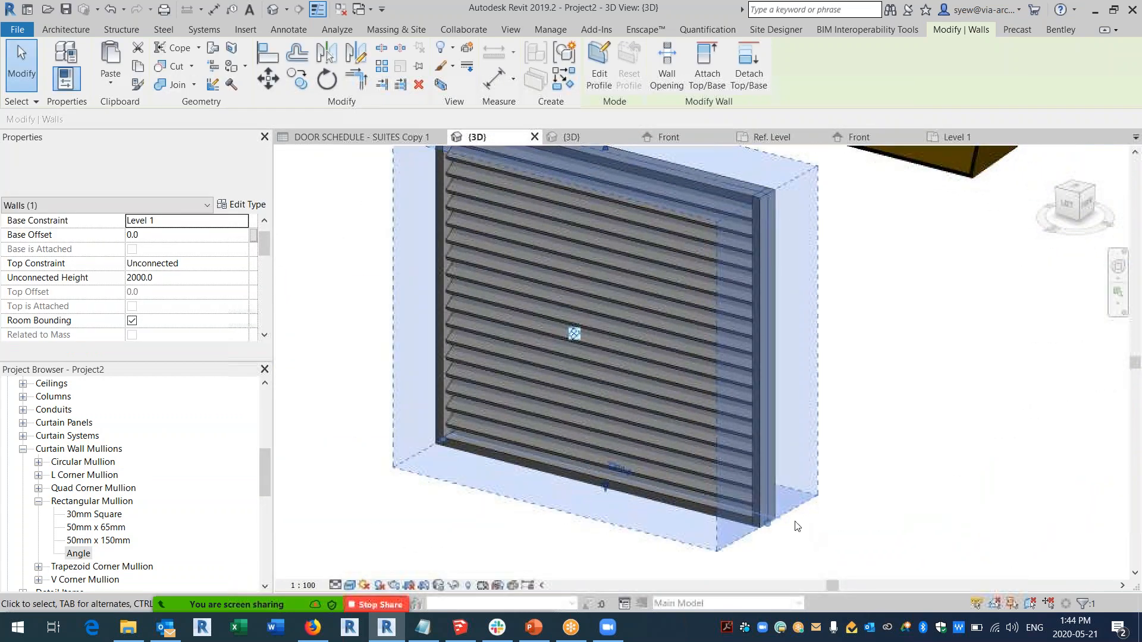
scroll(813, 535, "down", 2)
left_click(813, 534)
left_click(691, 294)
left_click_drag(676, 277, 683, 179)
middle_click_drag(730, 329, 748, 537, "shift")
left_click_drag(741, 510, 911, 565)
left_click_drag(979, 533, 978, 533)
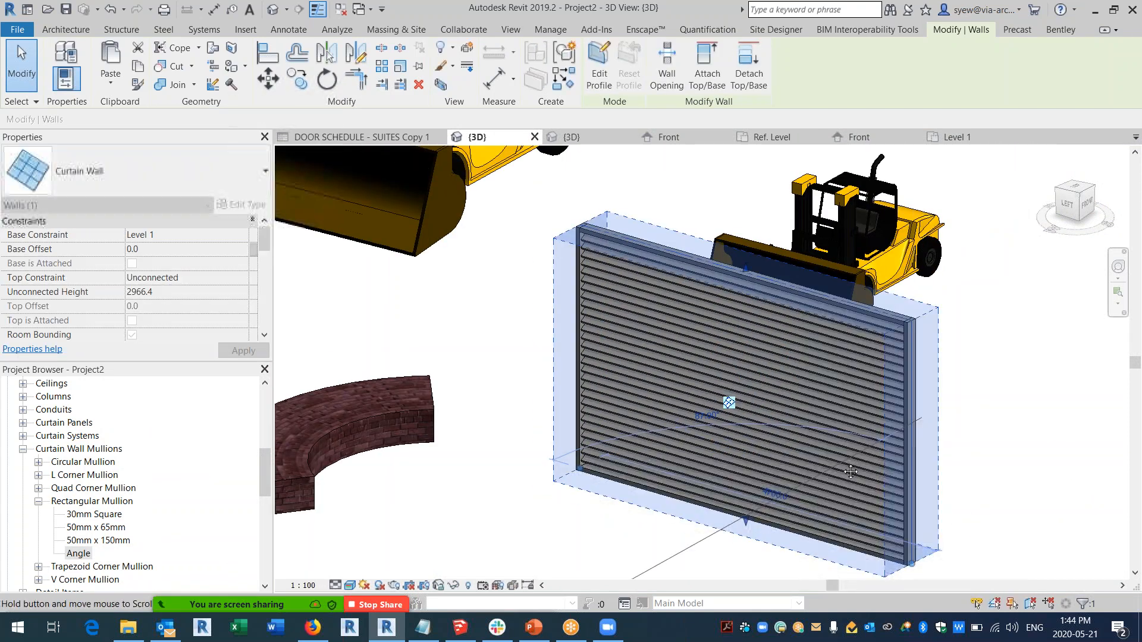
Add vertical curtain grid lines across all segments at the wall's one-third points, 1566.7 mm apart.
left_click(950, 513)
middle_click_drag(949, 514, 790, 448)
left_click(408, 66)
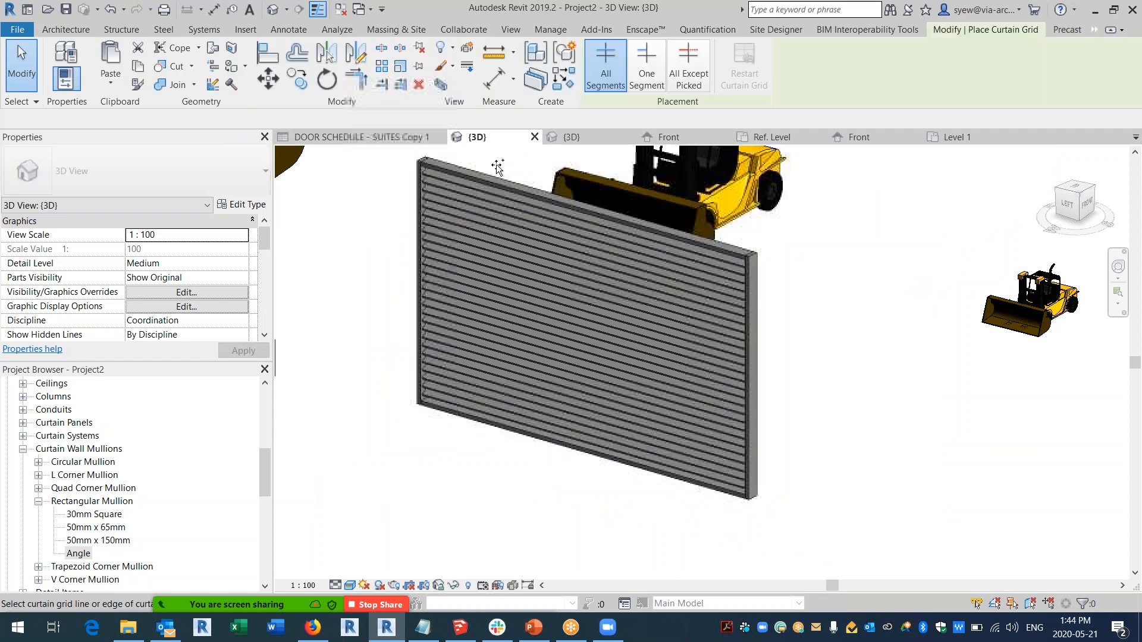
left_click(568, 529)
middle_click_drag(561, 500, 662, 396, "shift")
left_click(662, 397)
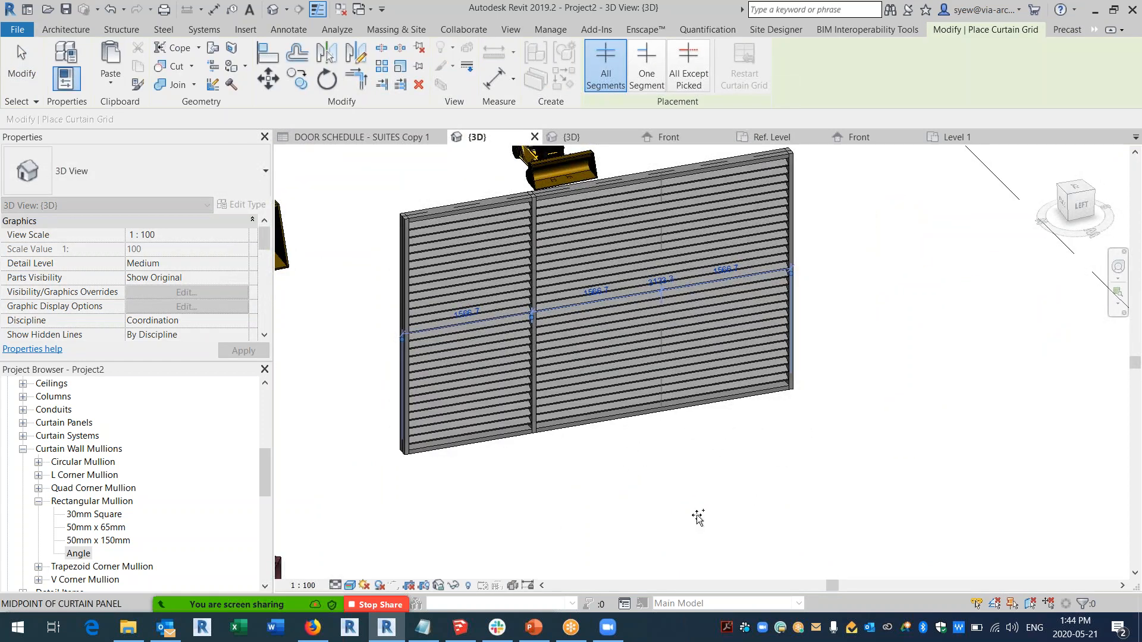
Start a footprint roof kept on Level 1 and choose the Sloped Glazing type for it.
key("Escape")
key("Escape")
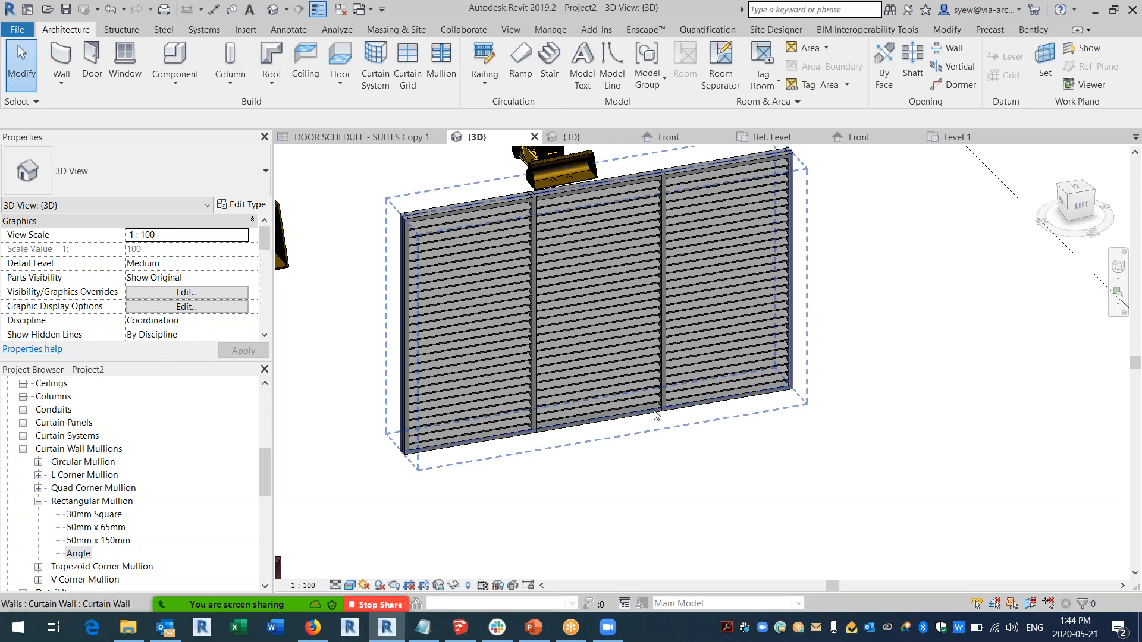
middle_click_drag(615, 404, 646, 376)
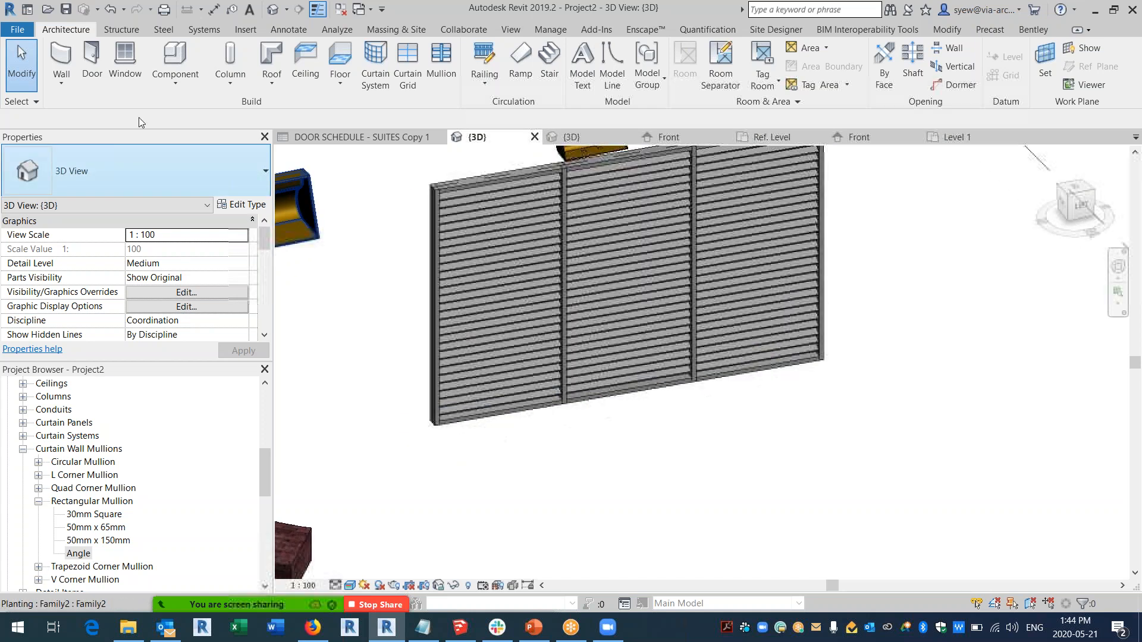
left_click(281, 65)
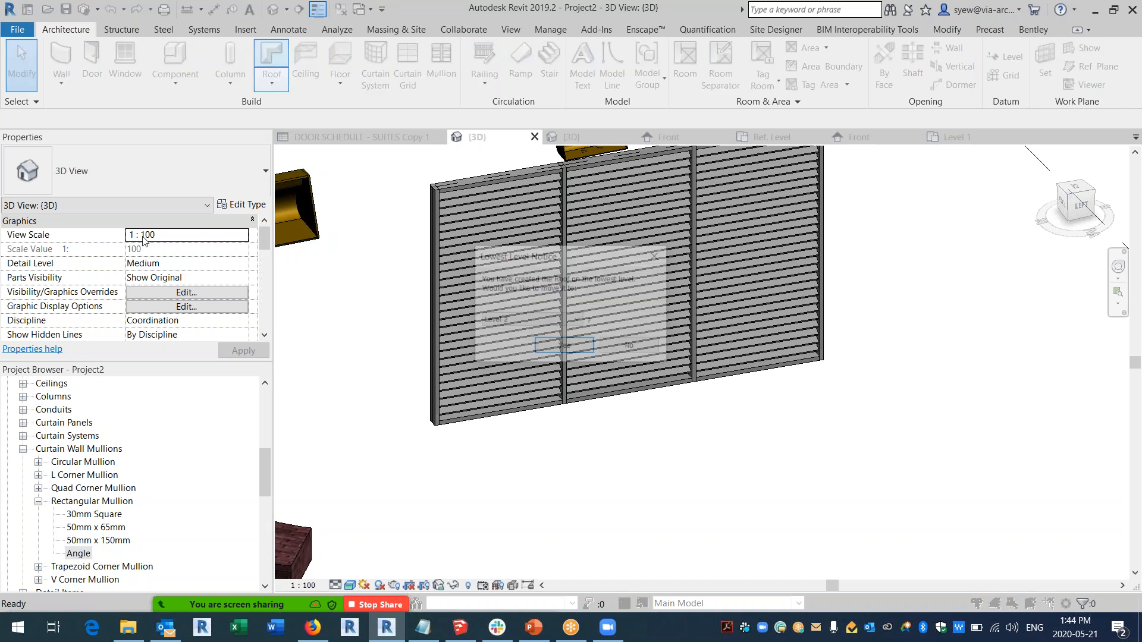
left_click(630, 347)
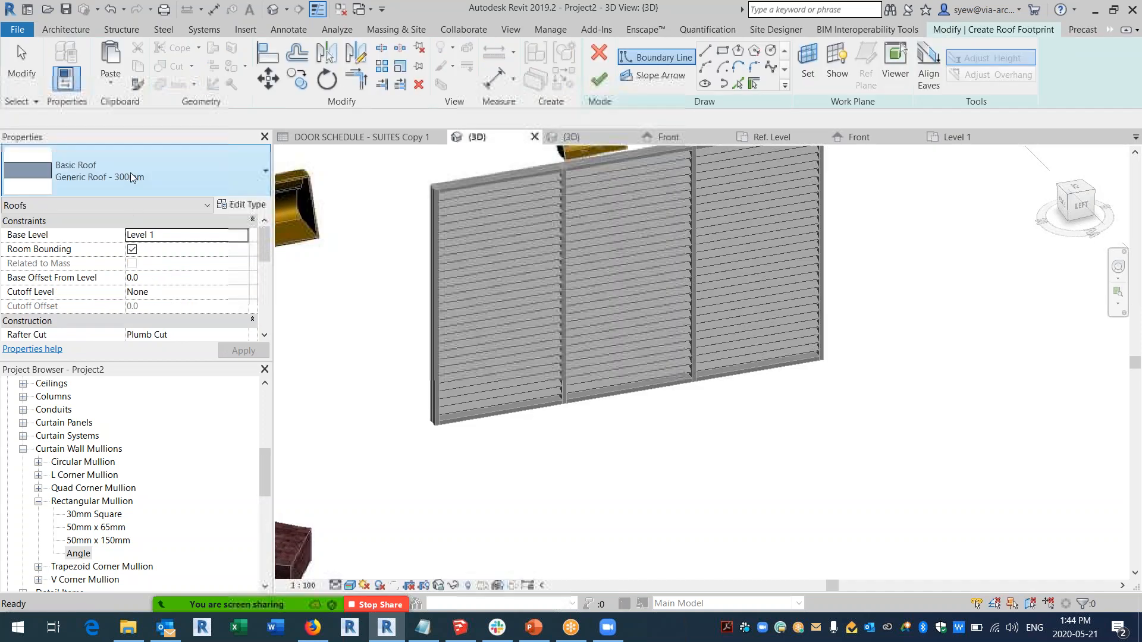
left_click(168, 181)
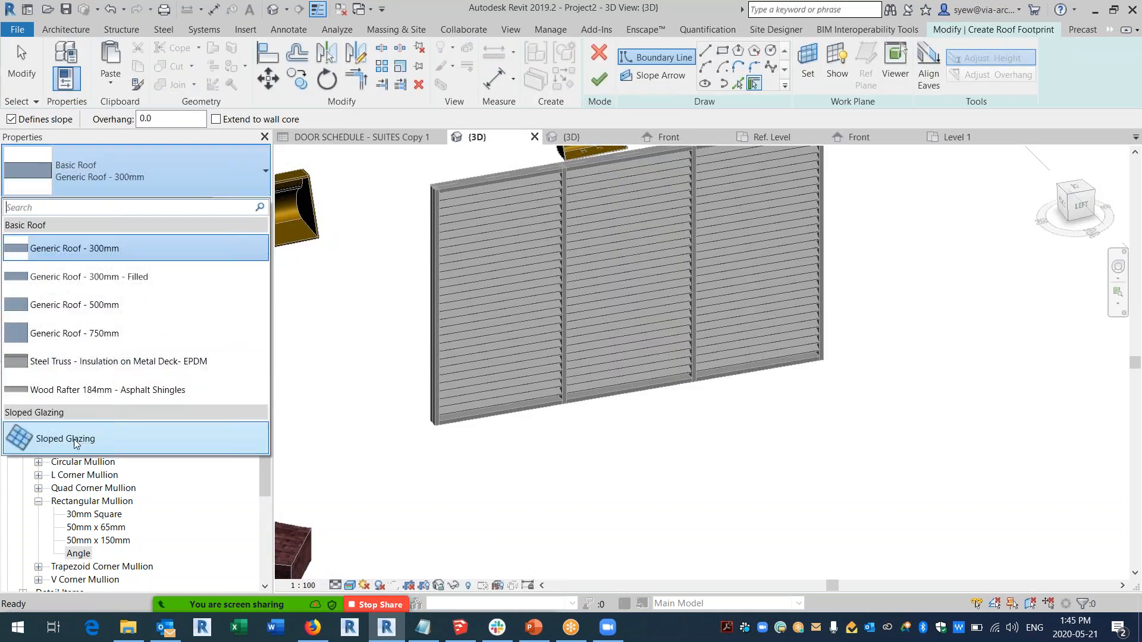
left_click(72, 439)
Sketch a rectangular roof boundary about 4500 mm by 5900 mm on the open ground in front of the louvred wall.
left_click(724, 59)
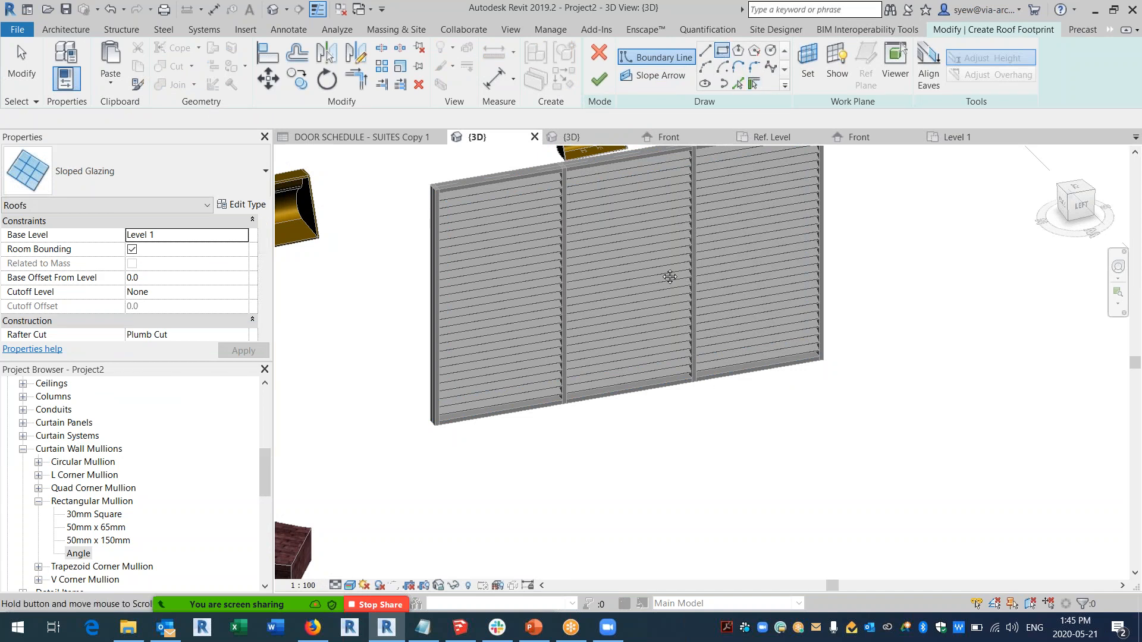
middle_click_drag(670, 275, 620, 129)
scroll(619, 178, "down", 1)
left_click(491, 309)
left_click(993, 431)
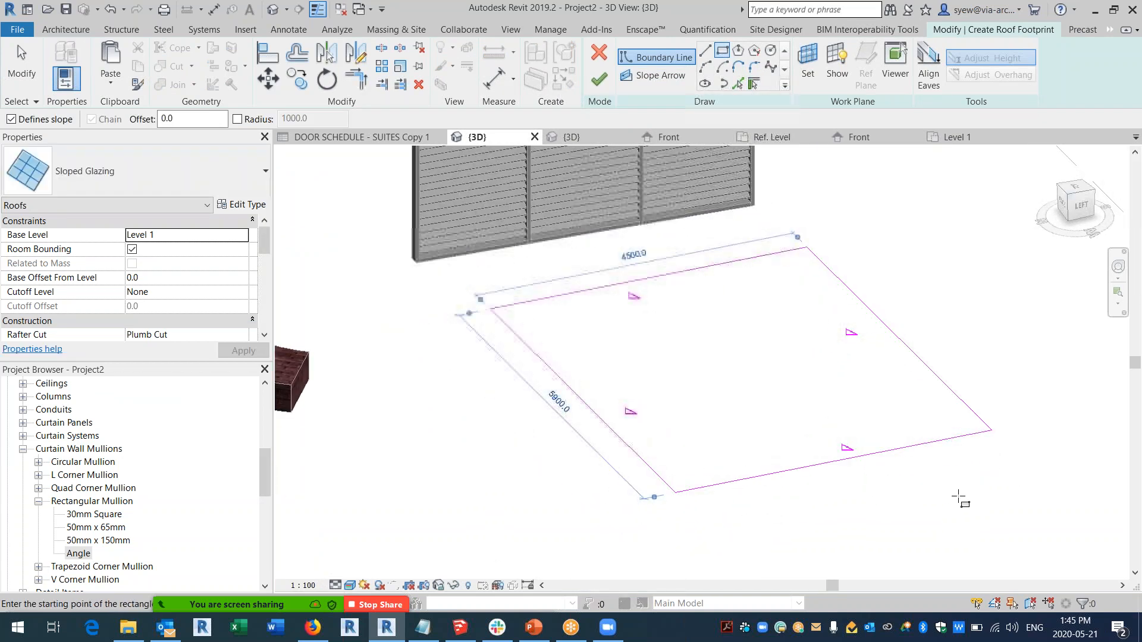
key("Escape")
key("Escape")
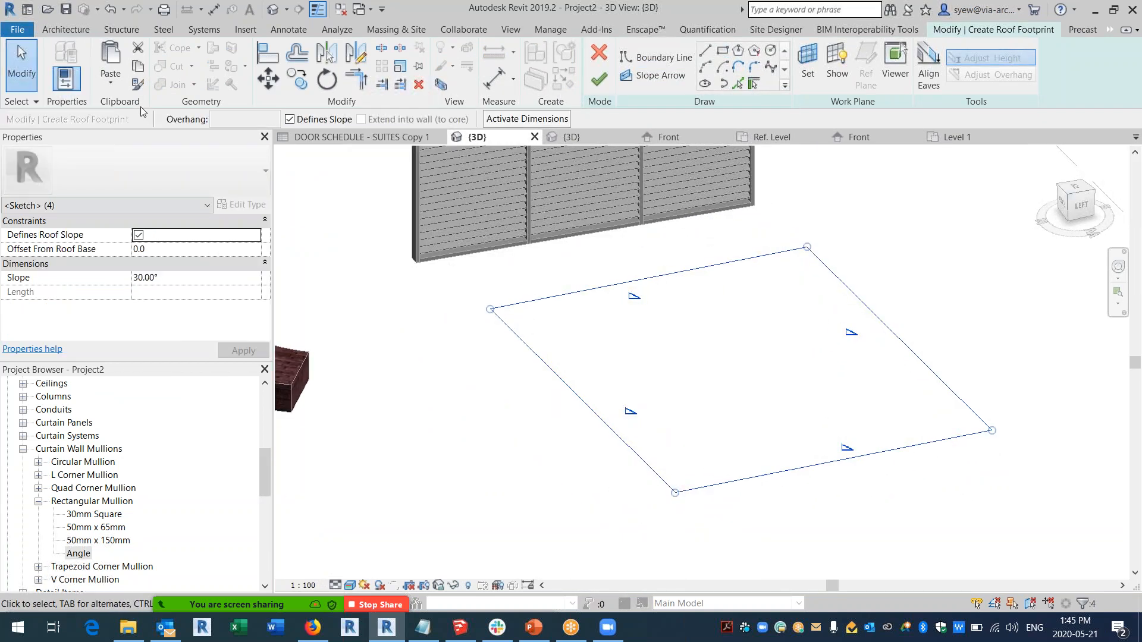
Clear the slope from all boundary lines, define a 1° slope on the front 4500 mm edge only, and finish the roof.
left_click(138, 234)
left_click(818, 495)
left_click(672, 489)
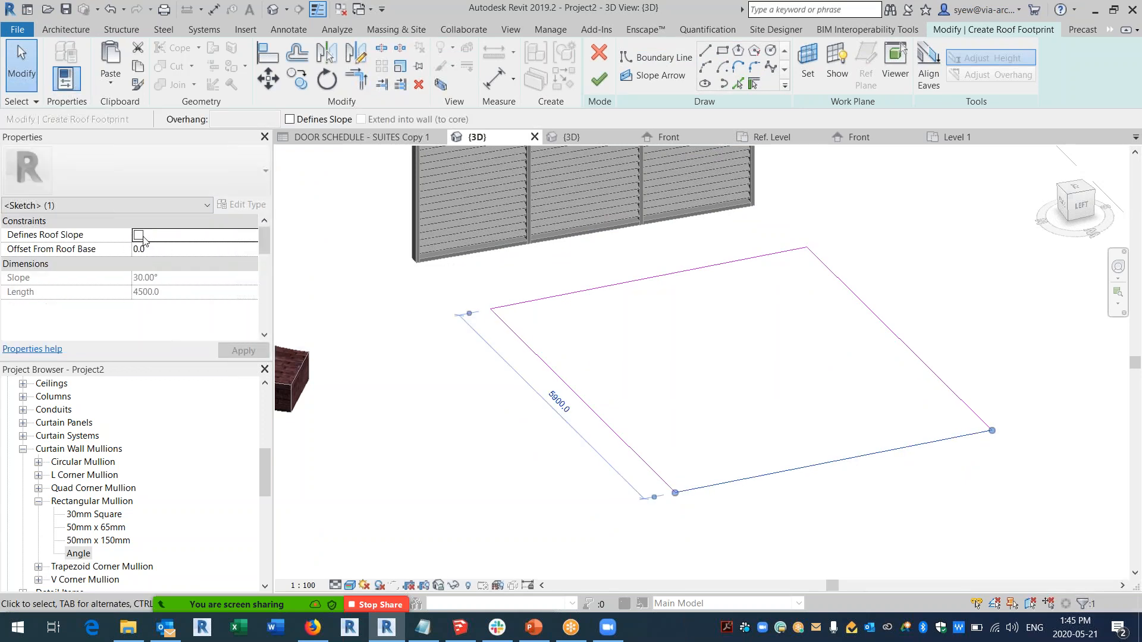
left_click(138, 235)
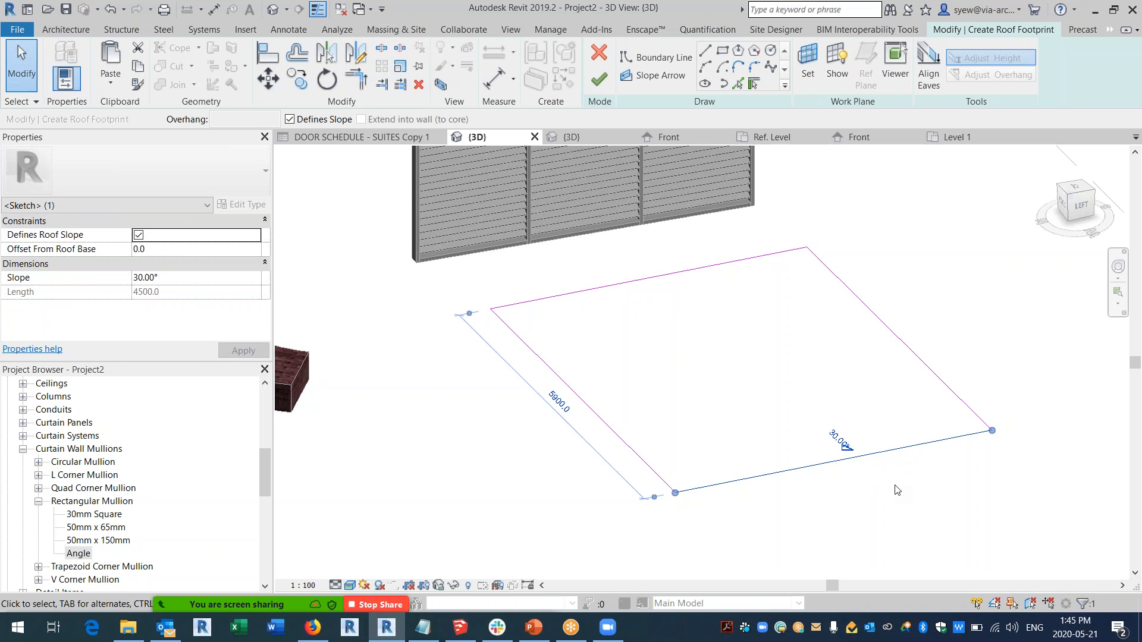
left_click(835, 440)
type("2")
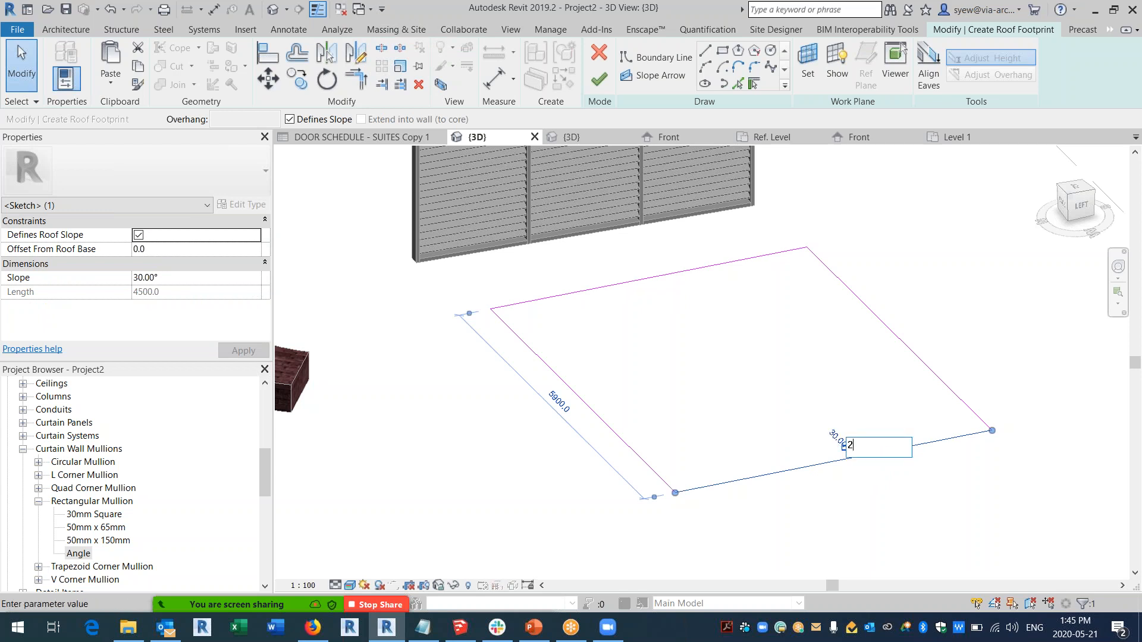
key("BackSpace")
type("1")
key("Return")
left_click(599, 81)
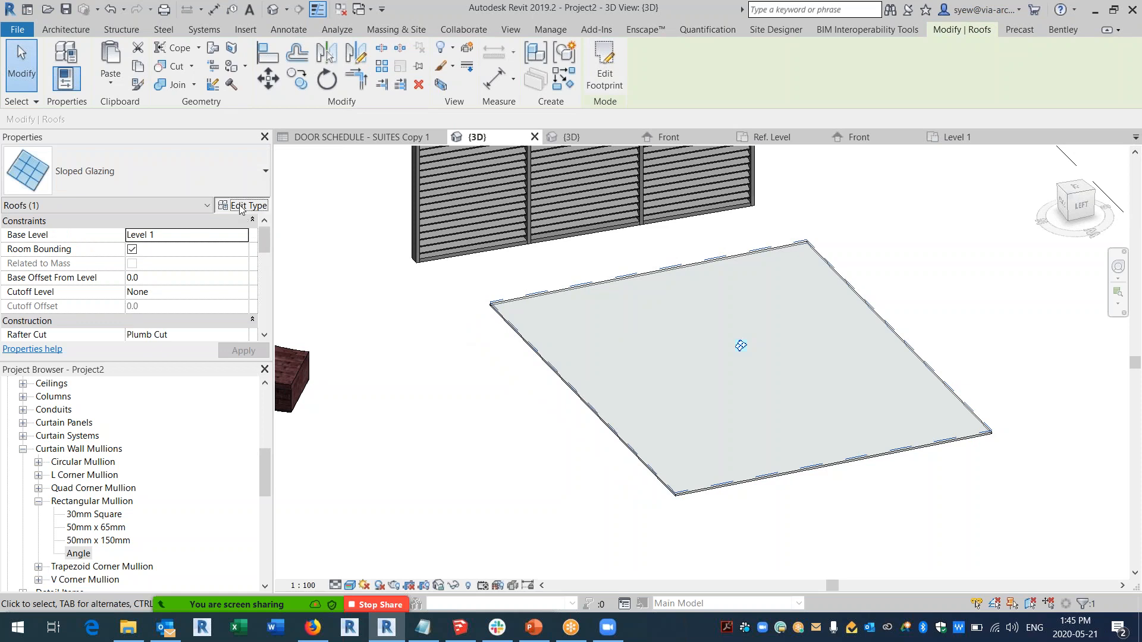
Set the Sloped Glazing type's curtain panel to Empty System Panel : Empty and its Grid 1 layout to Maximum Spacing at 4" (101.6 mm).
left_click(241, 207)
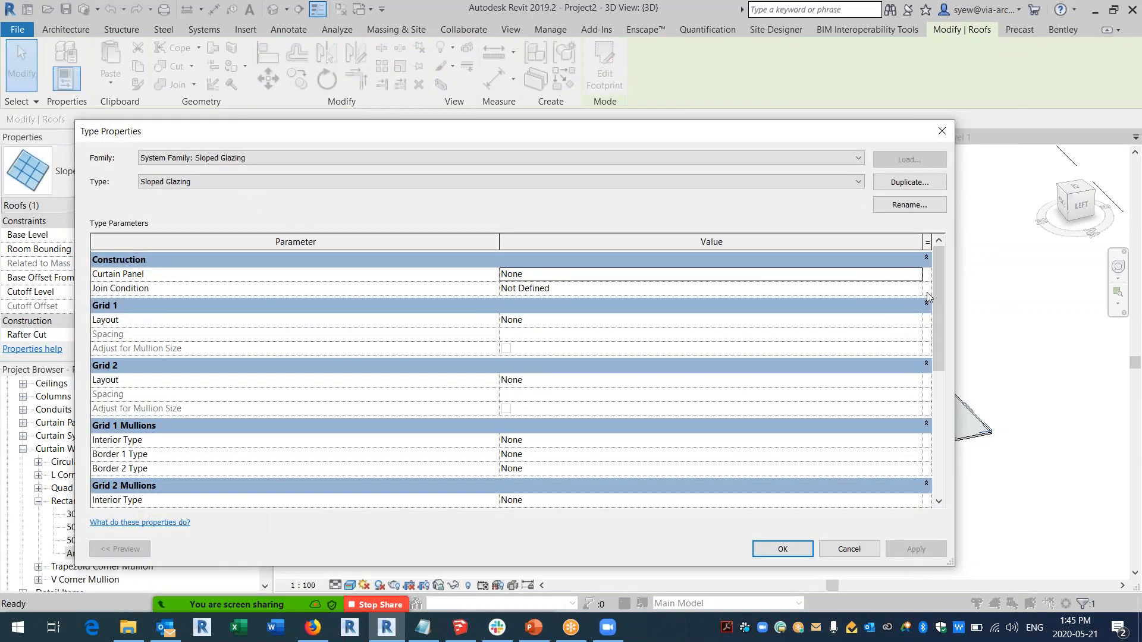
left_click(589, 274)
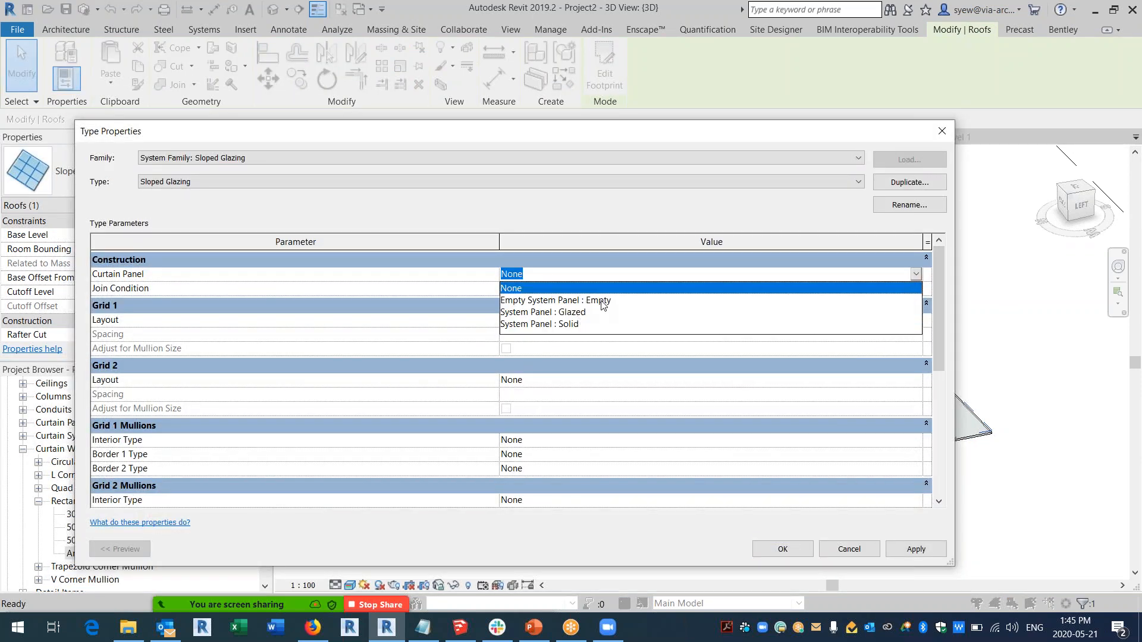
left_click(602, 302)
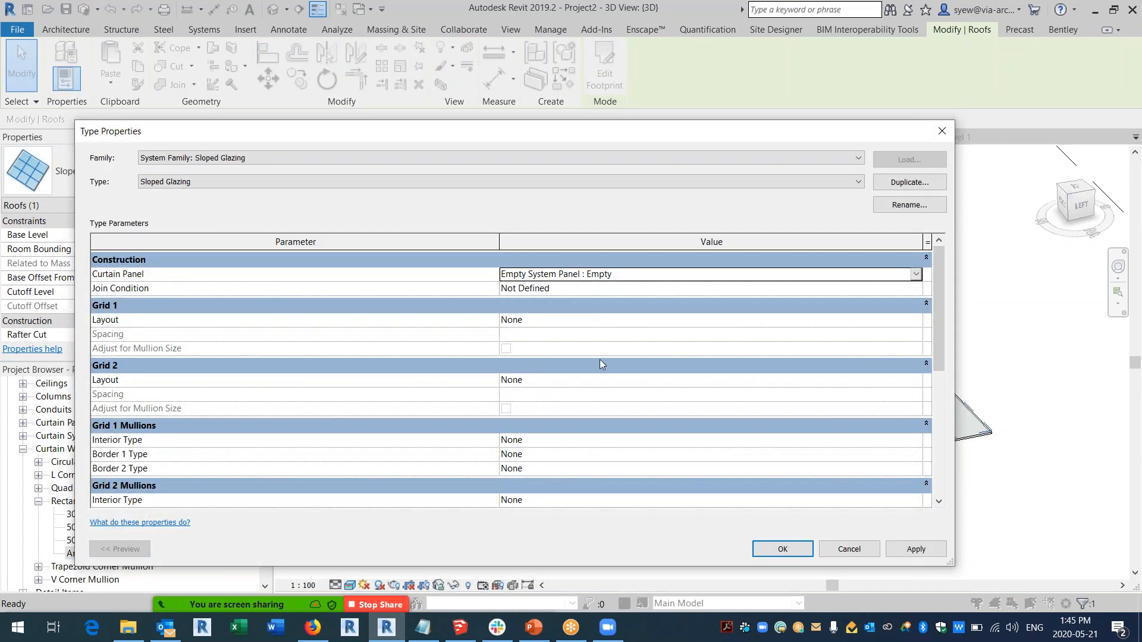
left_click(923, 323)
left_click(555, 371)
key("Tab")
type("4\"")
key("Return")
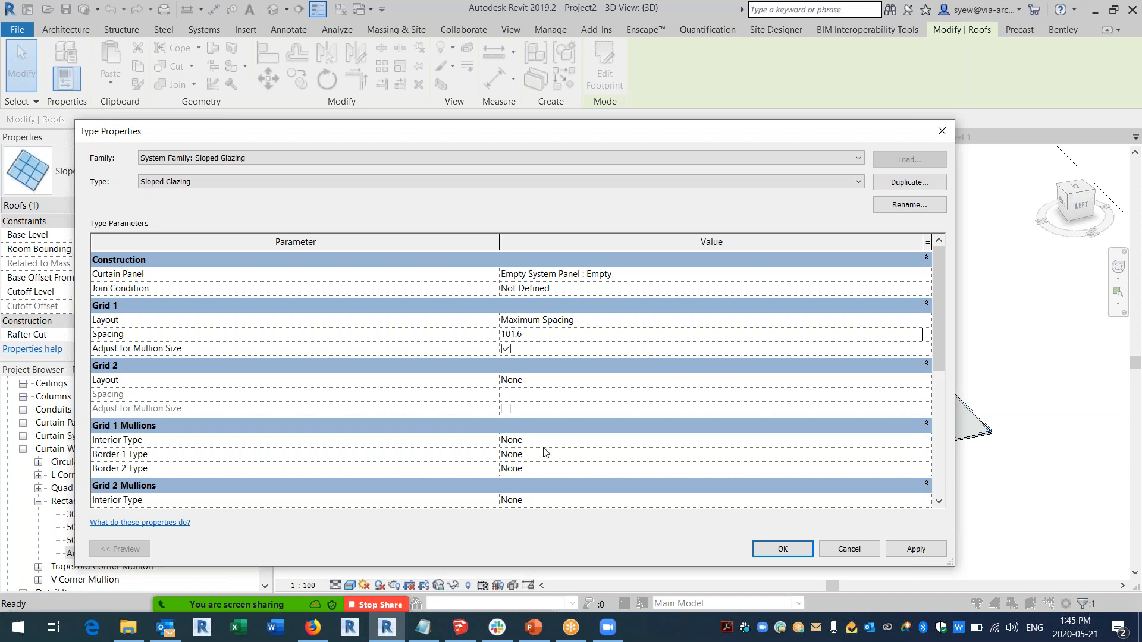
Set the Grid 1 interior mullion to Rectangular Mullion : Angle and both Grid 1 borders to Rectangular Mullion : 50mm x 150mm.
left_click(916, 443)
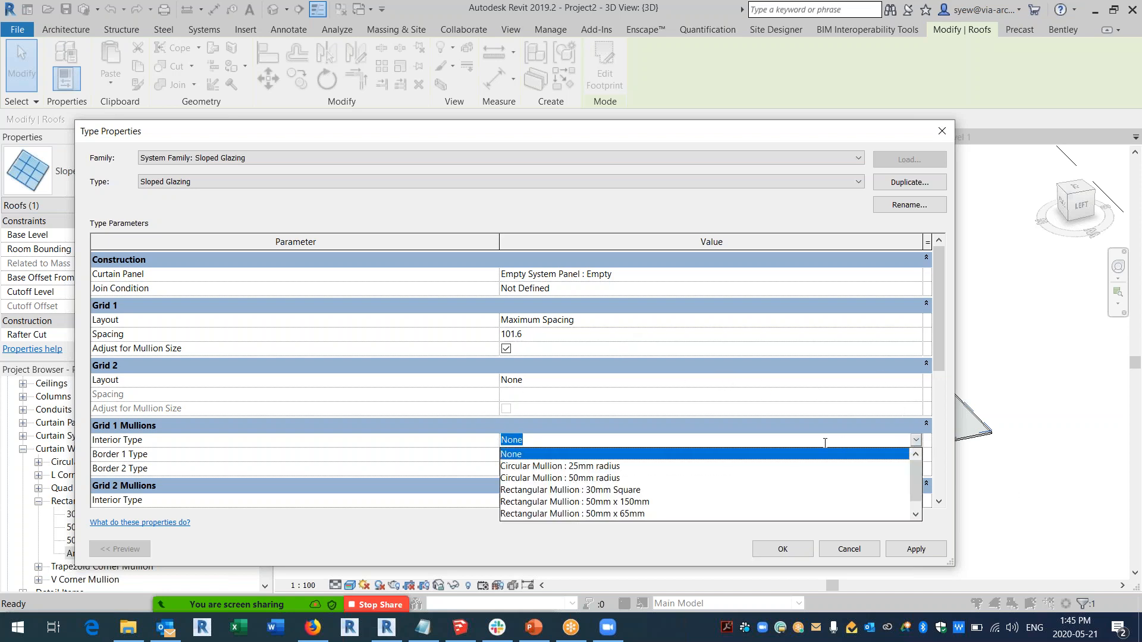
scroll(630, 486, "down", 1)
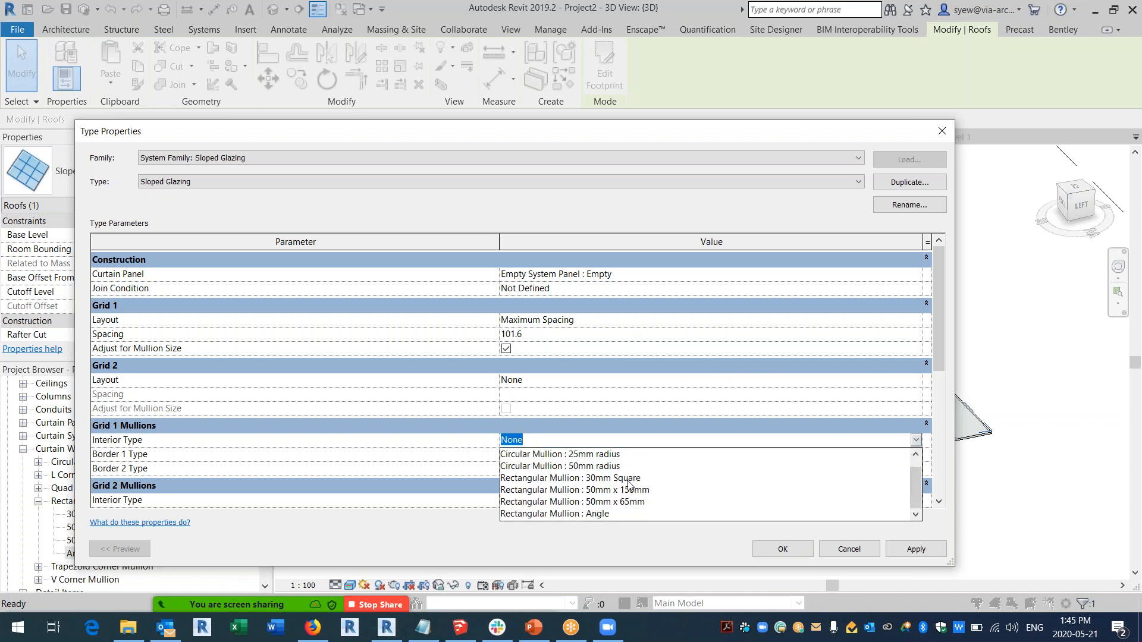
left_click(601, 514)
left_click(916, 455)
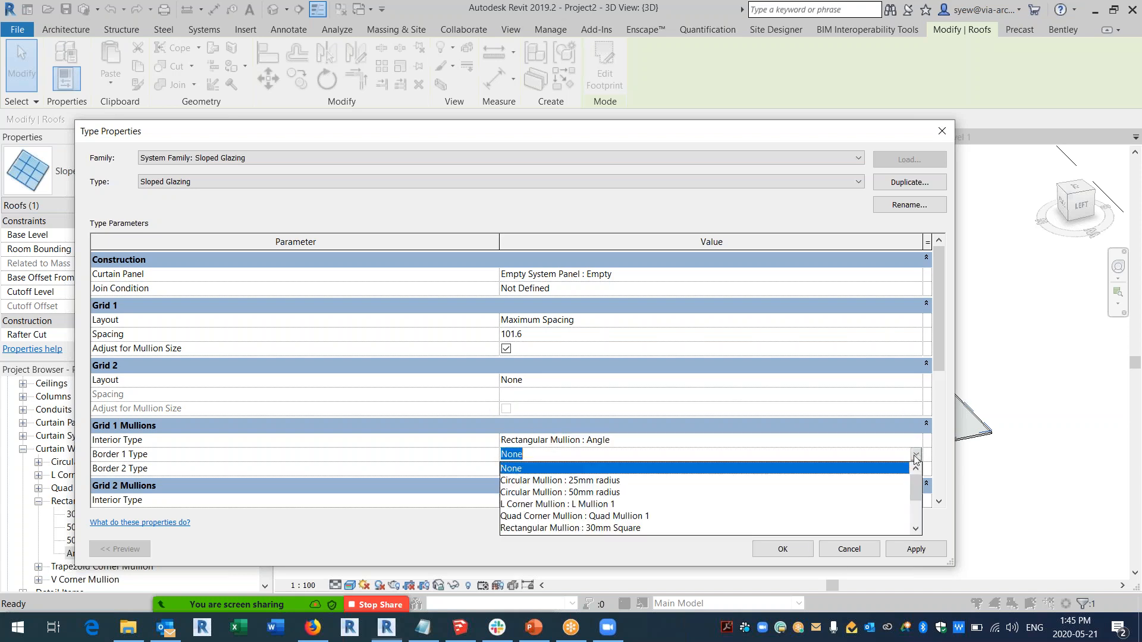
scroll(605, 518, "down", 3)
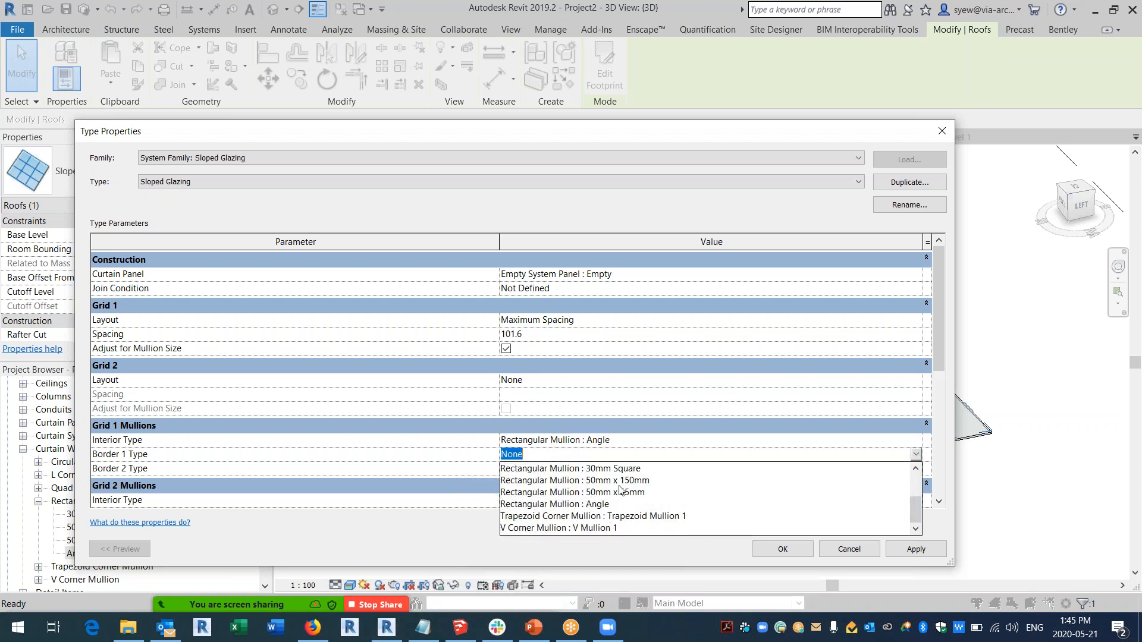
left_click(620, 481)
left_click(917, 469)
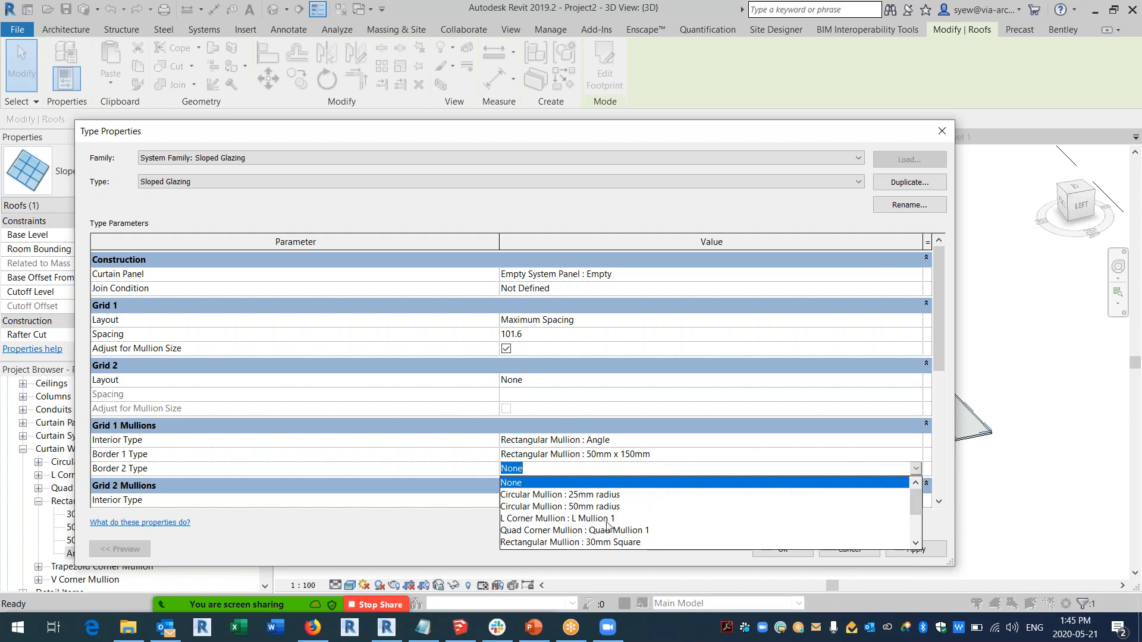
scroll(621, 533, "down", 1)
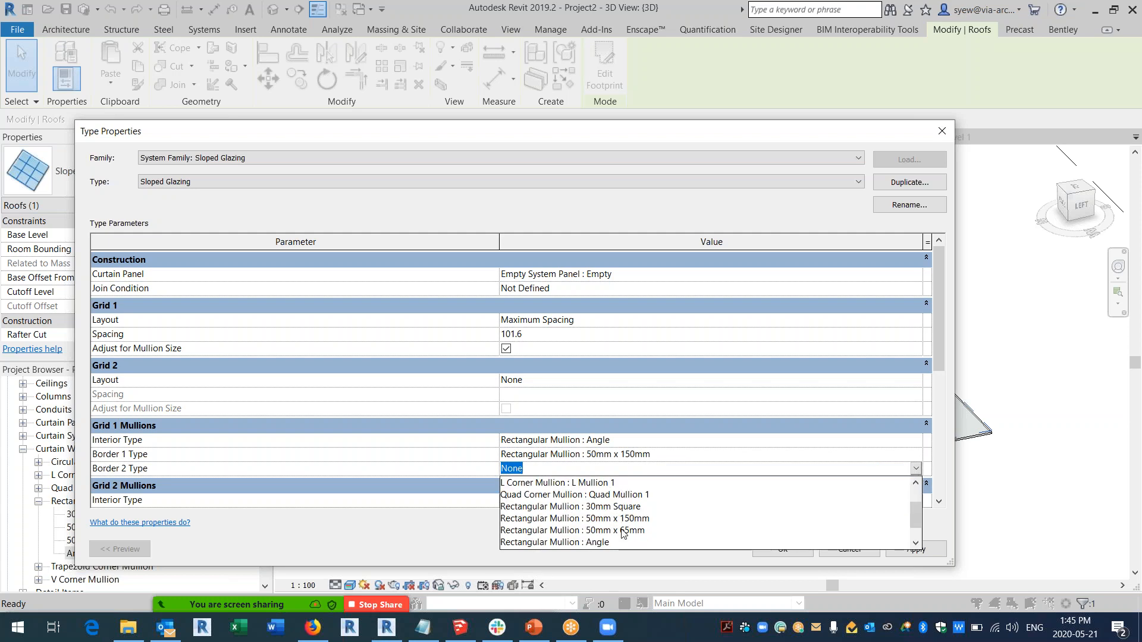
left_click(624, 519)
Set the Grid 2 interior and both border mullions to Rectangular Mullion : 50mm x 150mm and apply the type changes.
left_click_drag(943, 302, 944, 347)
left_click(917, 423)
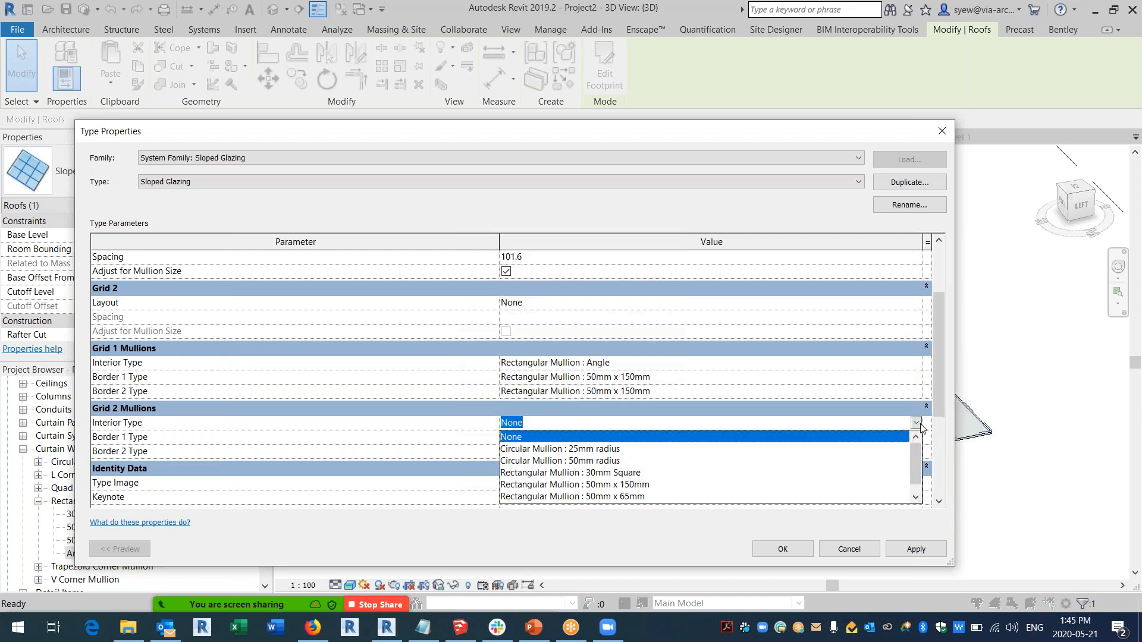
left_click_drag(919, 447, 918, 476)
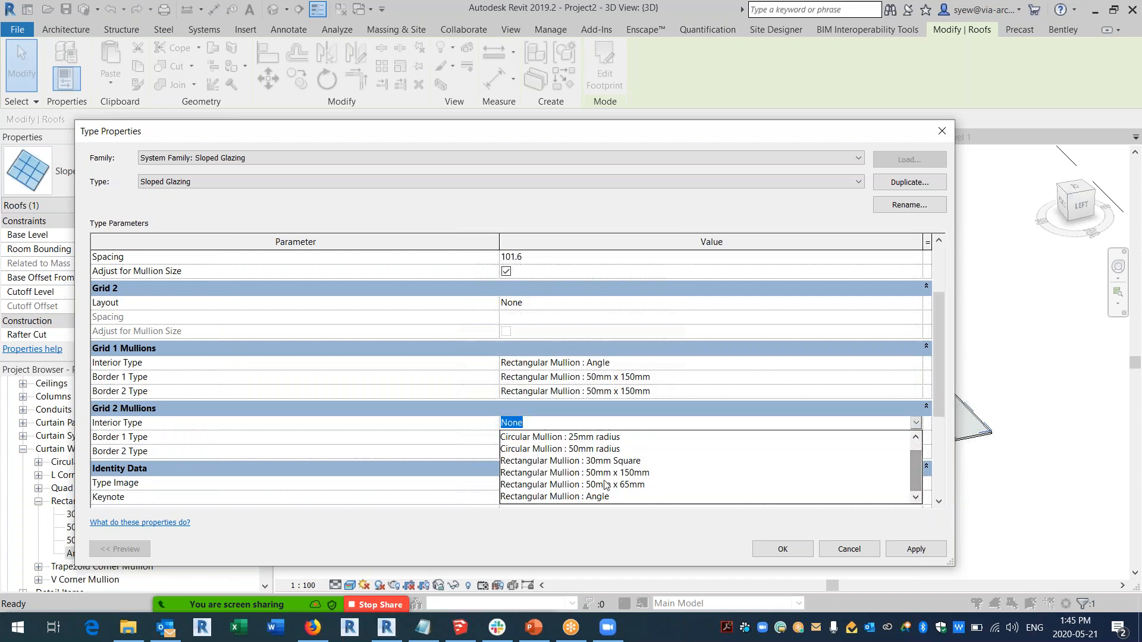
left_click(606, 473)
left_click(915, 438)
left_click(916, 438)
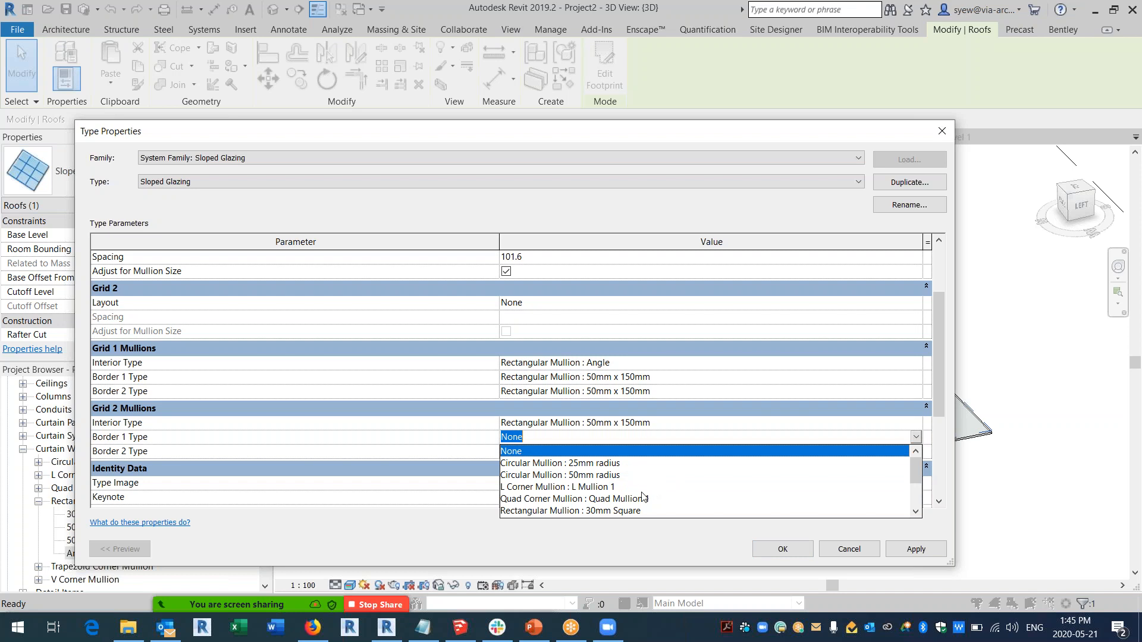
scroll(643, 496, "down", 1)
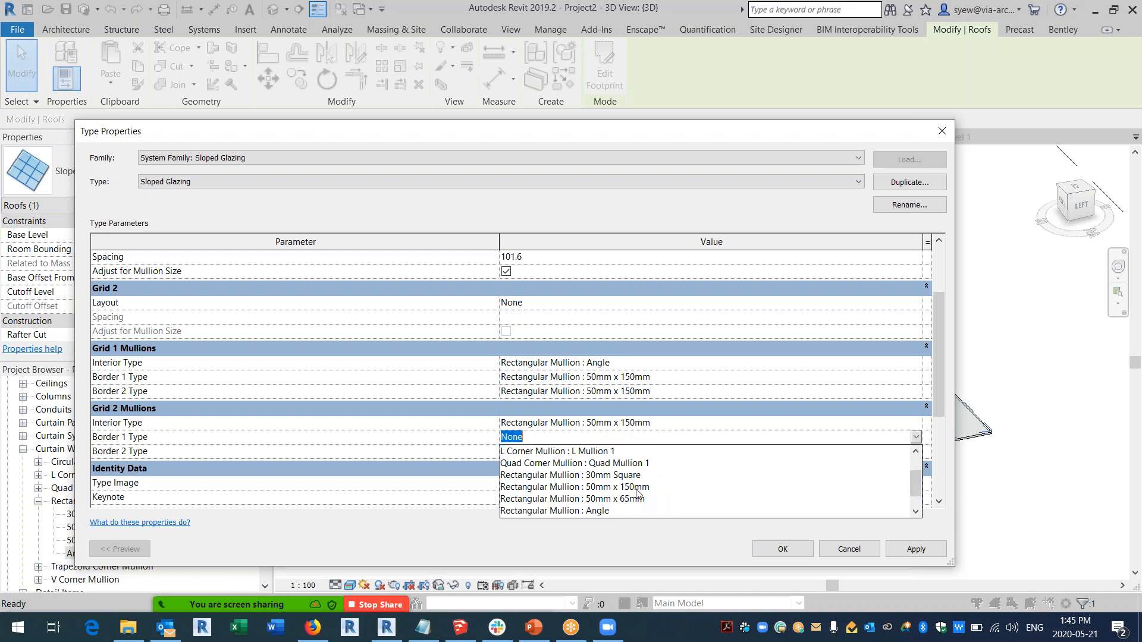
scroll(643, 499, "down", 1)
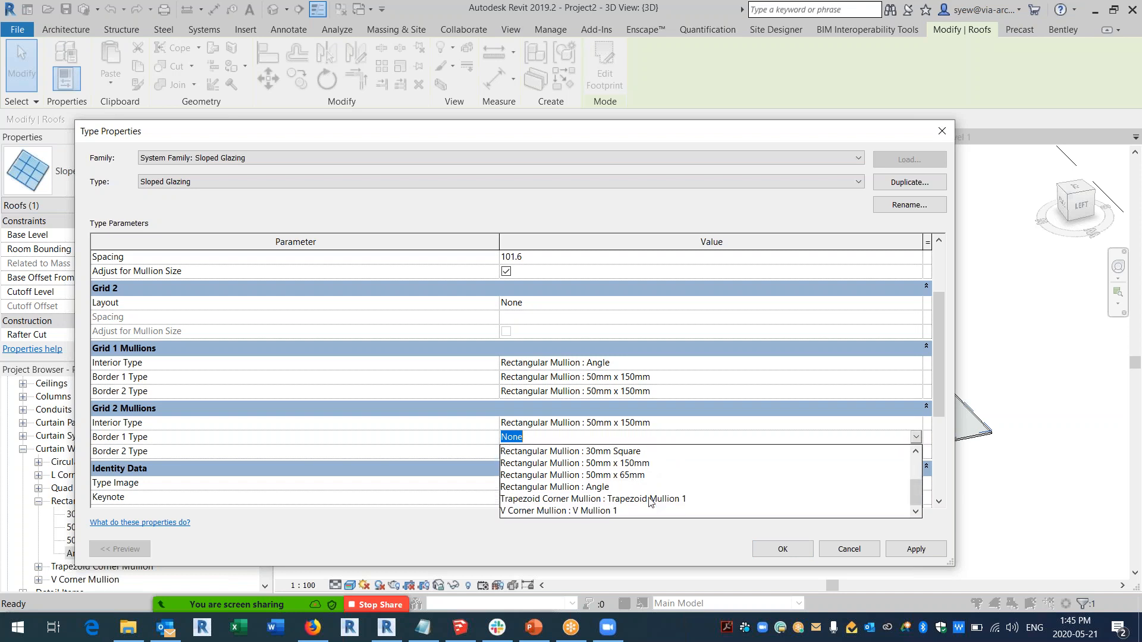
left_click(625, 463)
left_click(919, 456)
scroll(632, 513, "down", 1)
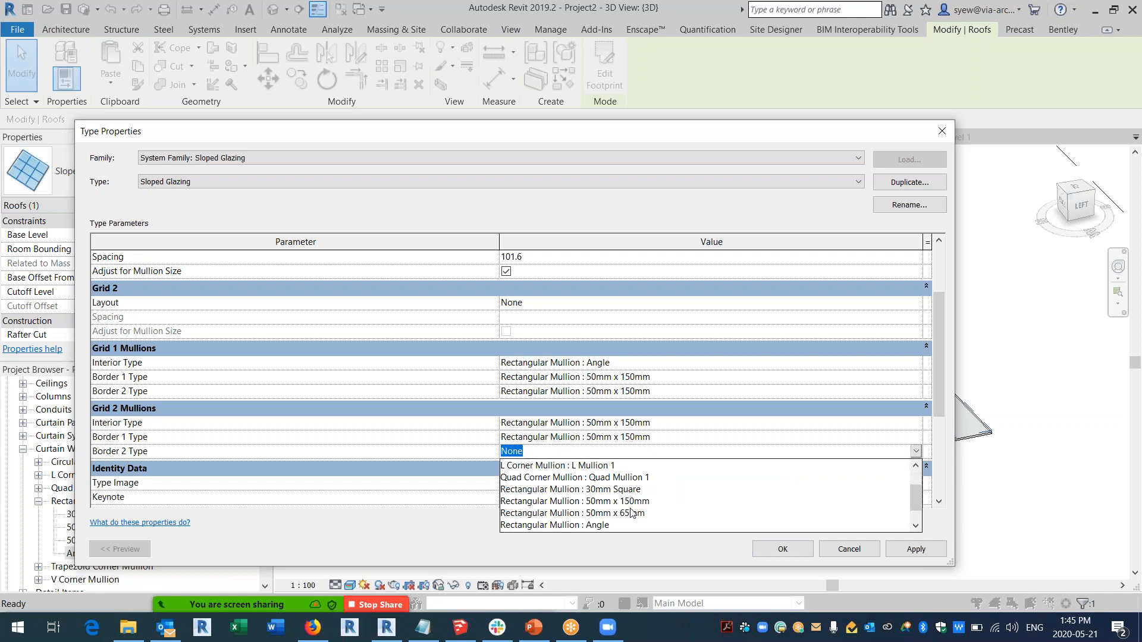
left_click(620, 502)
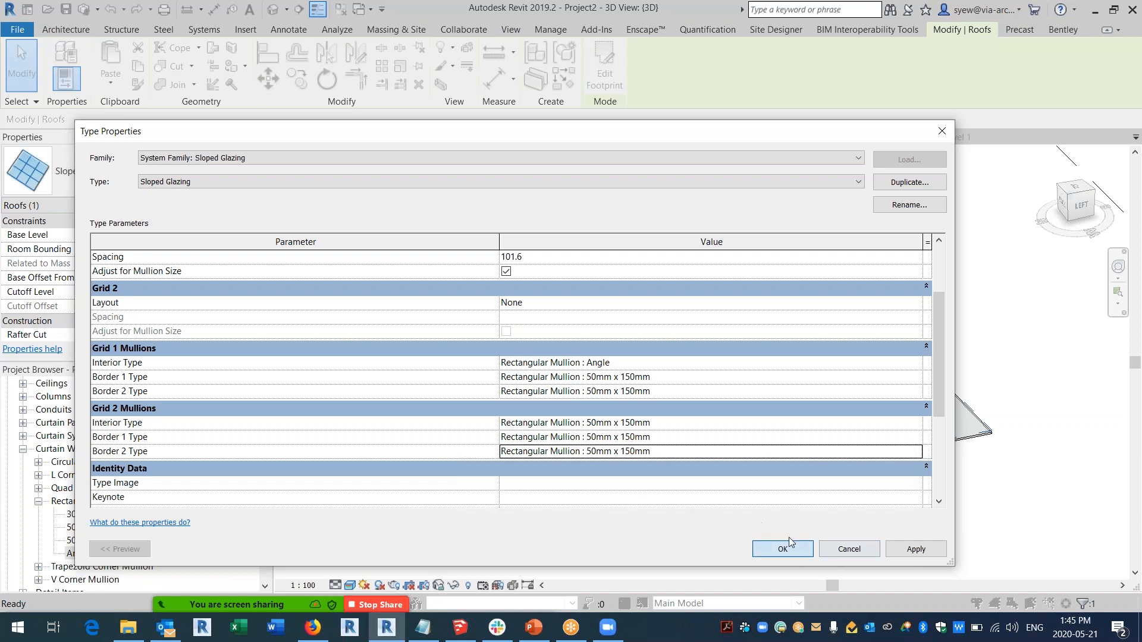
left_click(786, 546)
left_click(892, 520)
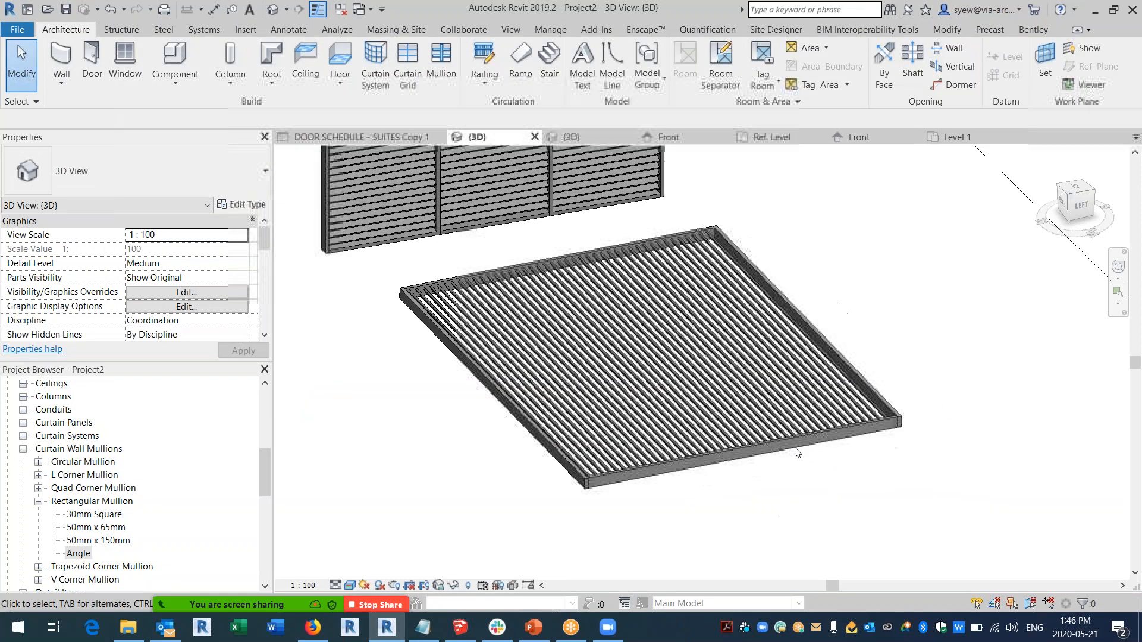
Edit the sloped glazing's footprint, moving one long edge inward to narrow the roof to about 2600 mm, and finish the sketch.
middle_click_drag(849, 515, 767, 434, "shift")
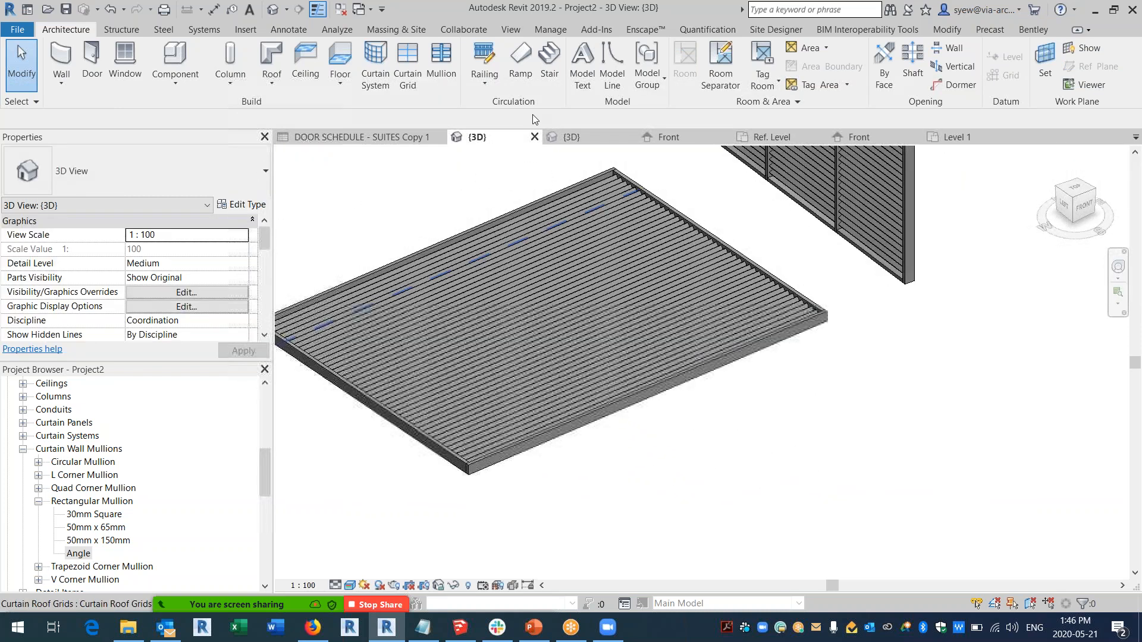
left_click(773, 354)
double_click(748, 357)
left_click(748, 357)
left_click_drag(748, 356, 656, 294)
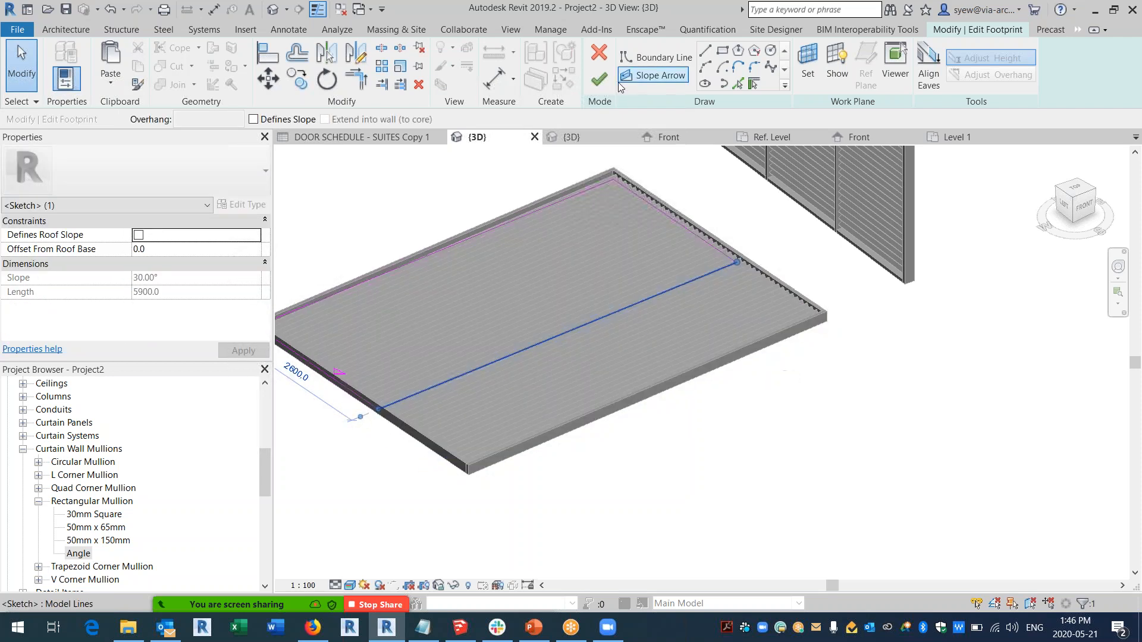
left_click(602, 82)
left_click(682, 435)
Edit the sloped glazing's footprint to define the roof slope from a long edge instead of the short one, deleting the invalid instances.
middle_click_drag(637, 408, 722, 449)
left_click(641, 376)
left_click(451, 463)
key("Tab")
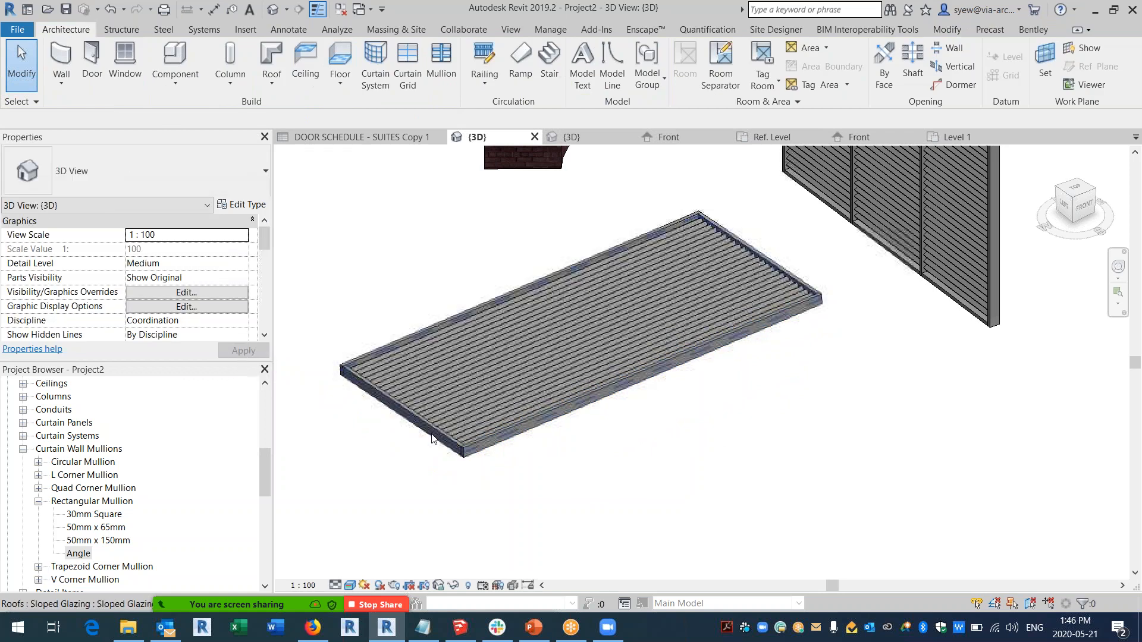
left_click(434, 438)
double_click(434, 439)
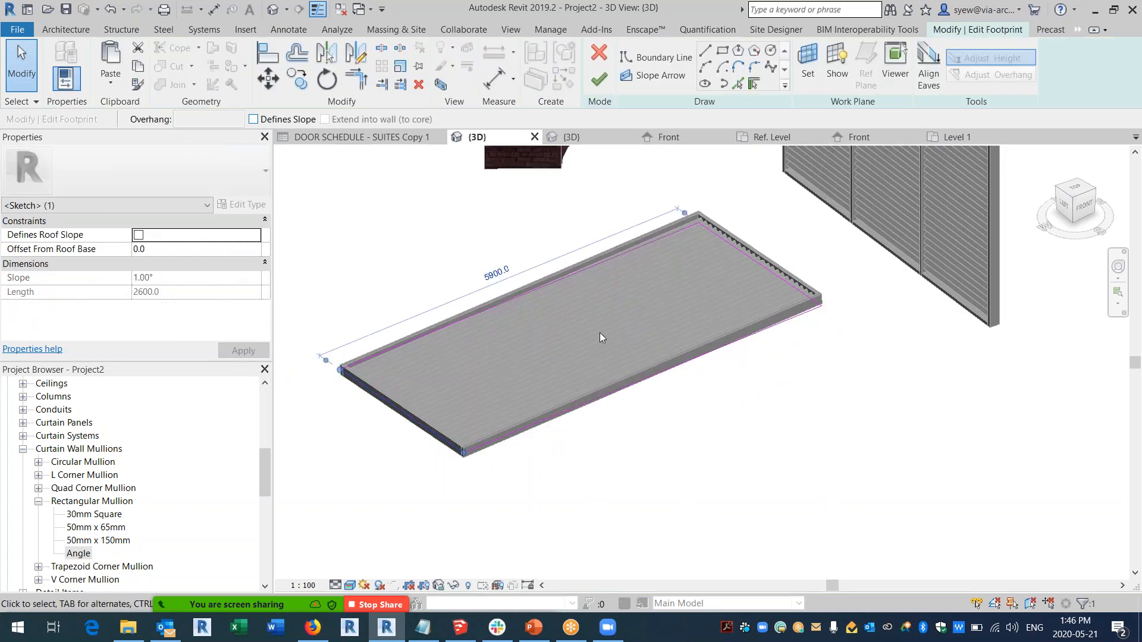
left_click(637, 385)
left_click(139, 235)
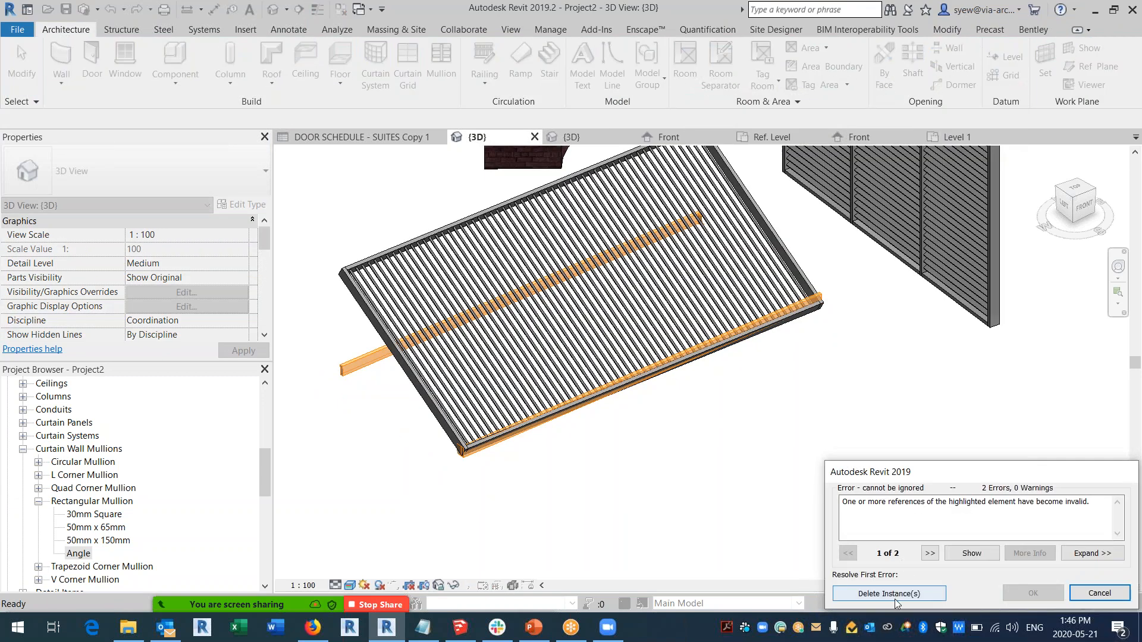
left_click(895, 602)
middle_click_drag(637, 390, 408, 401, "shift")
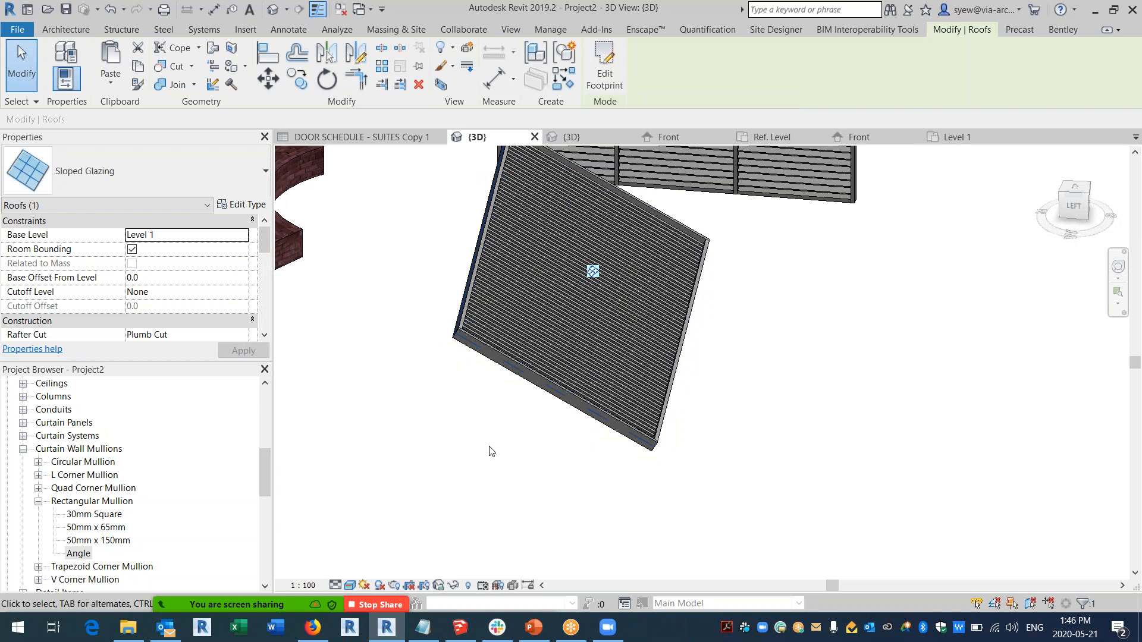
middle_click_drag(535, 462, 666, 357, "shift")
Open the Level 1 floor plan and start a roof by footprint with the Sloped Glazing type.
left_click_drag(269, 453, 266, 390)
double_click(62, 411)
left_click(607, 408)
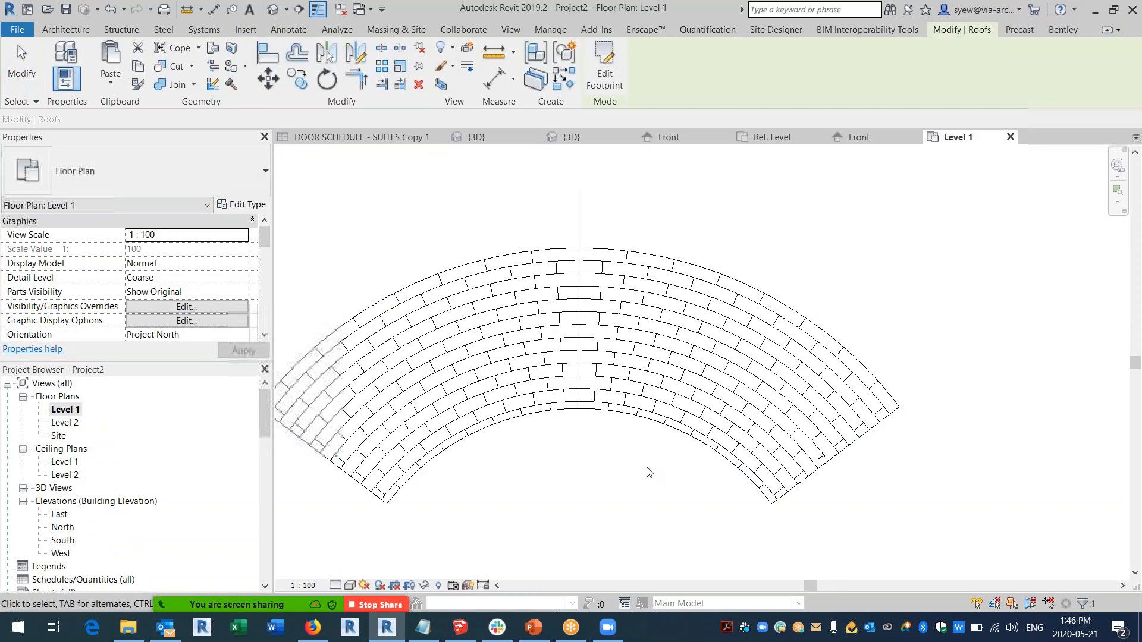
scroll(647, 472, "down", 3)
middle_click_drag(648, 472, 526, 301)
scroll(525, 301, "down", 3)
middle_click_drag(322, 502, 251, 318)
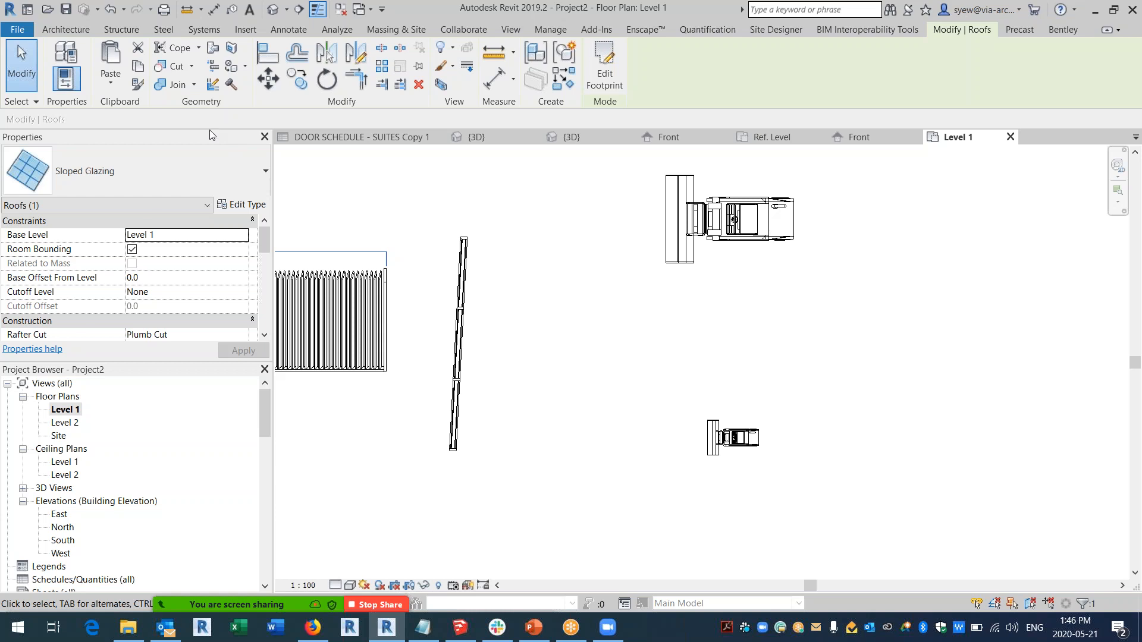
left_click(73, 29)
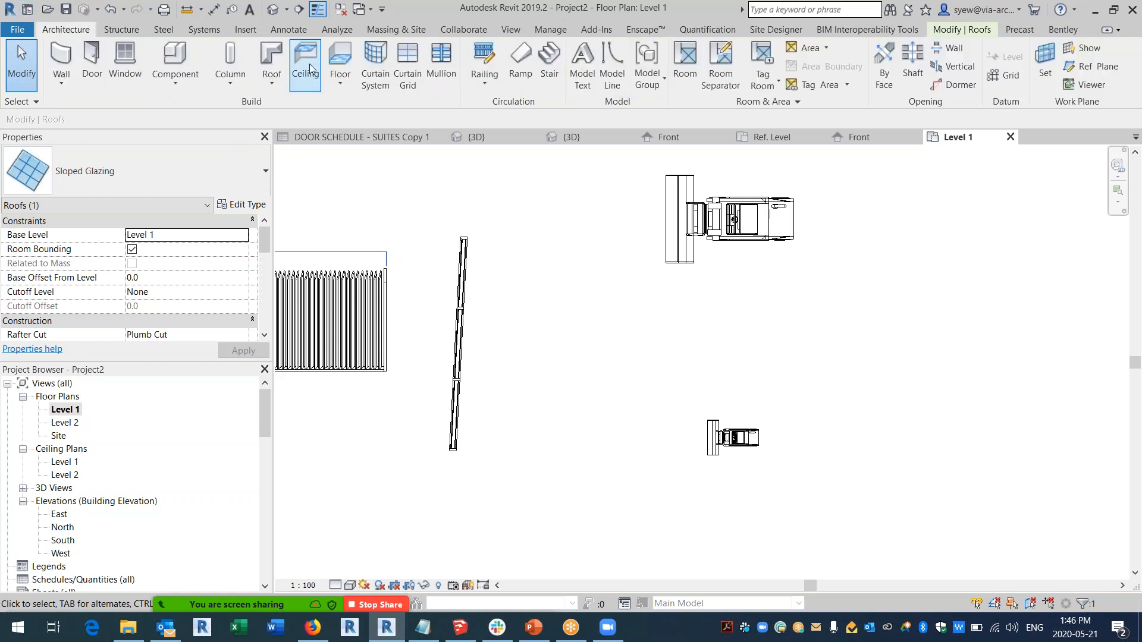
left_click(281, 60)
left_click(621, 345)
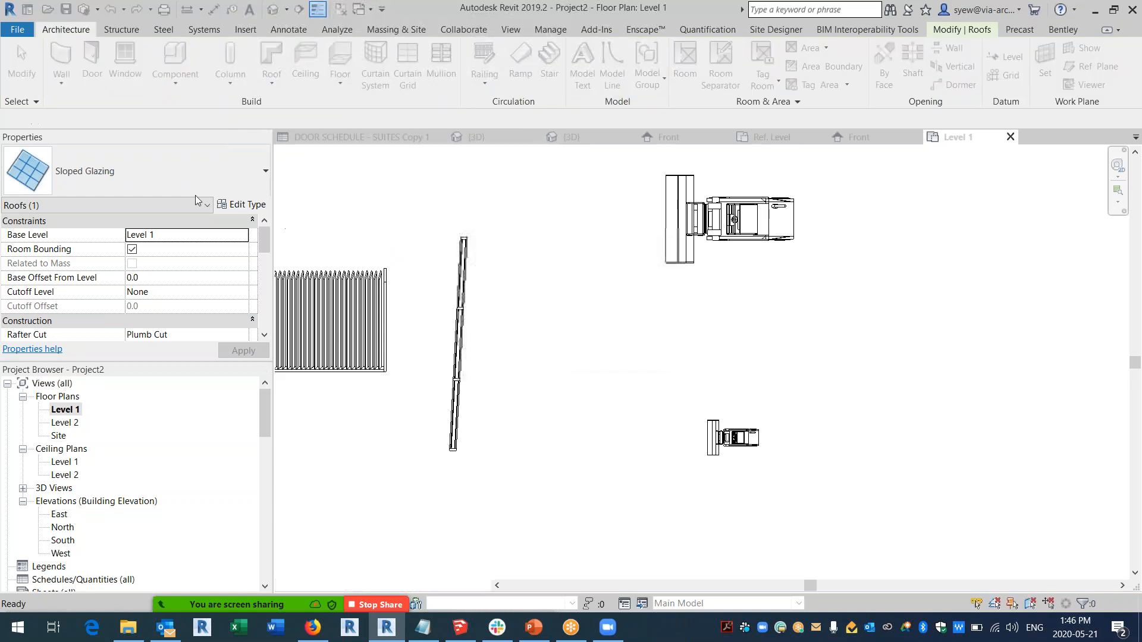
left_click(131, 181)
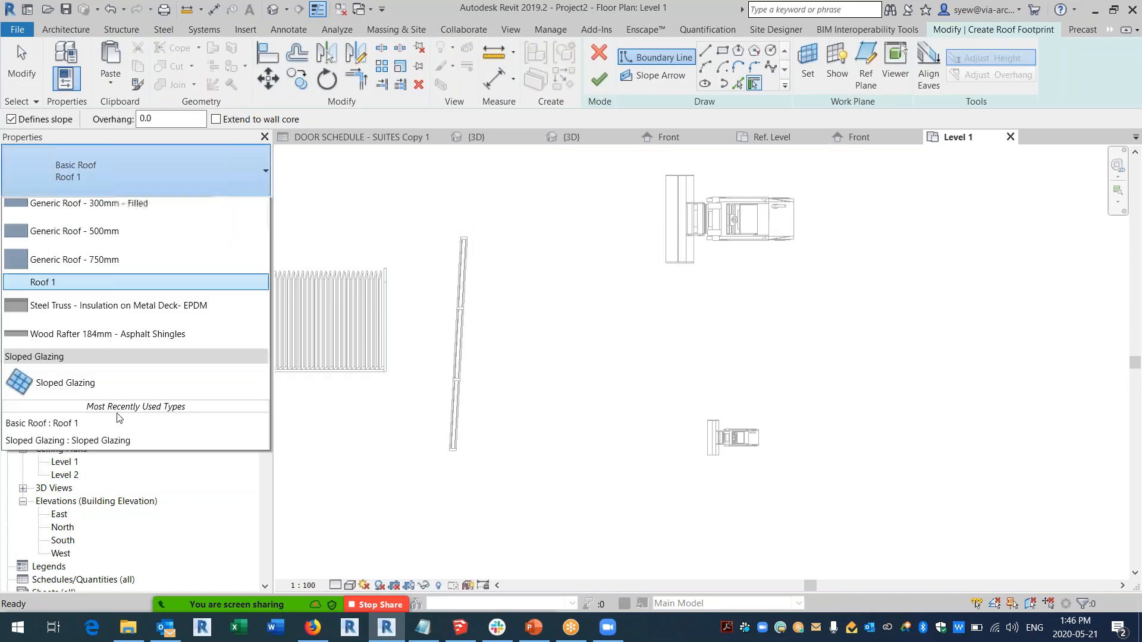
left_click(95, 457)
Draw an arc boundary about 3491 mm long in the open area beside the curtain wall and turn off its Defines Roof Slope option.
left_click(705, 67)
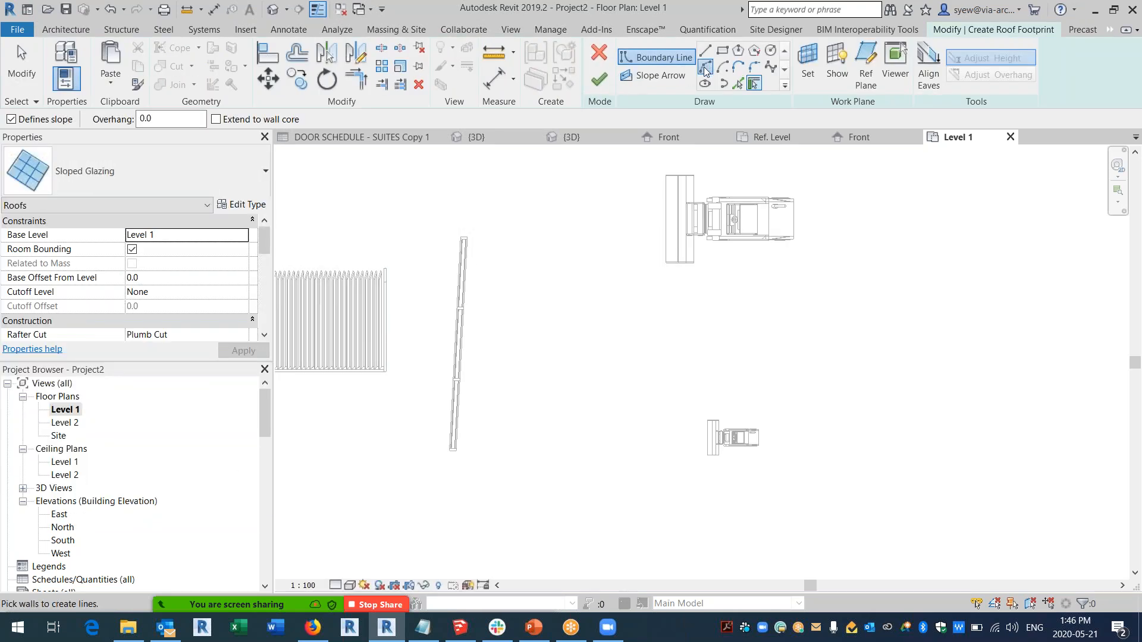
left_click(535, 295)
left_click(538, 429)
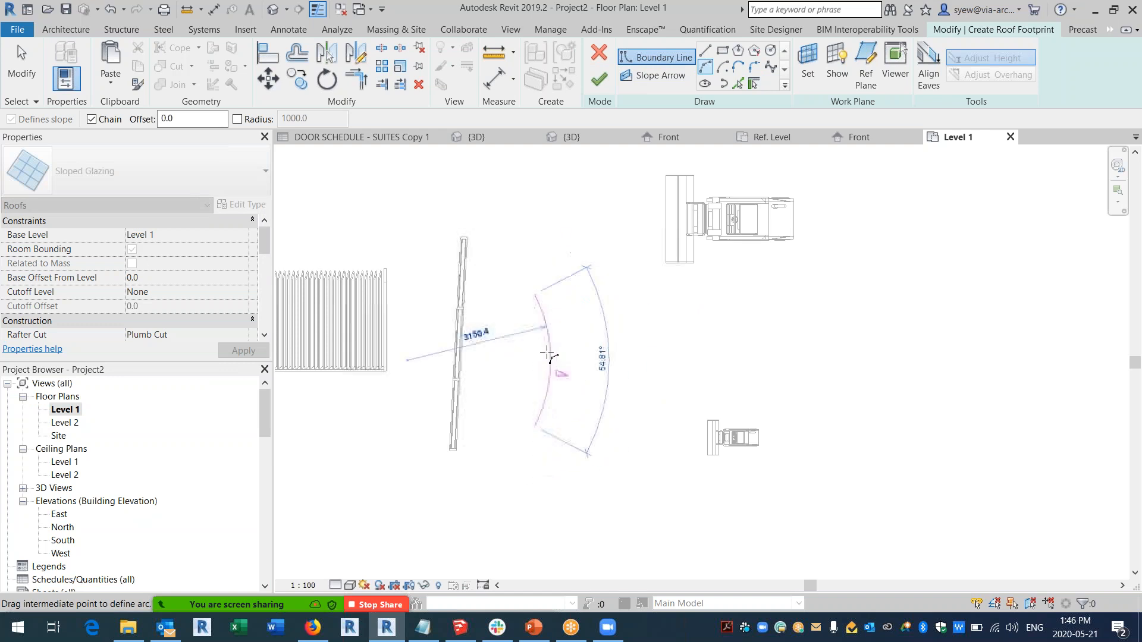
left_click(573, 361)
key("Escape")
key("Escape")
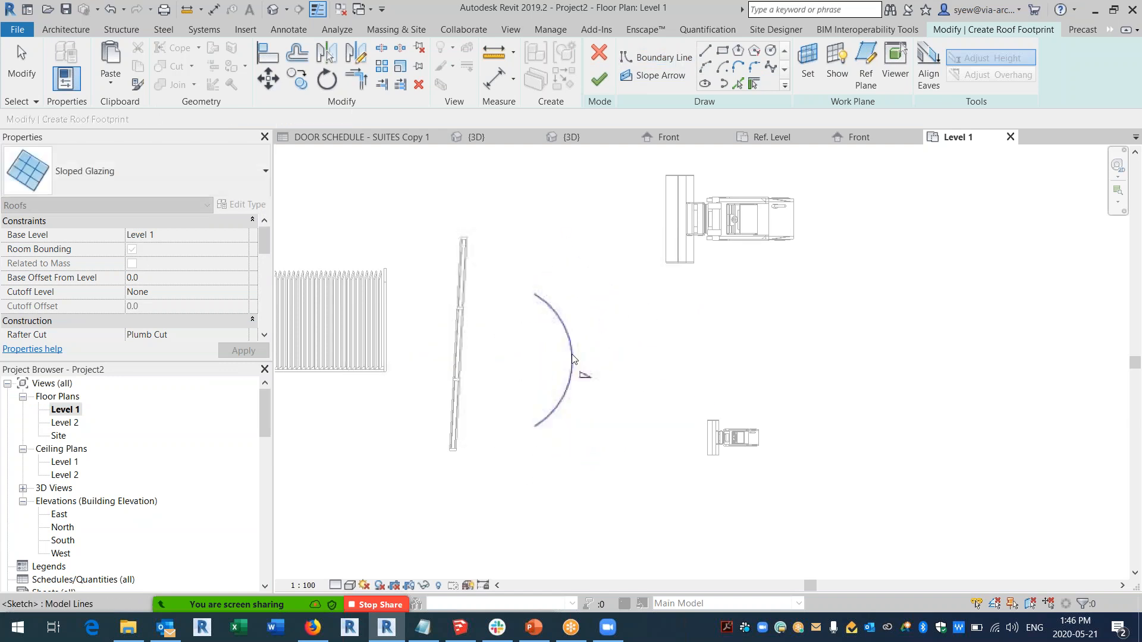
left_click(573, 361)
left_click(132, 234)
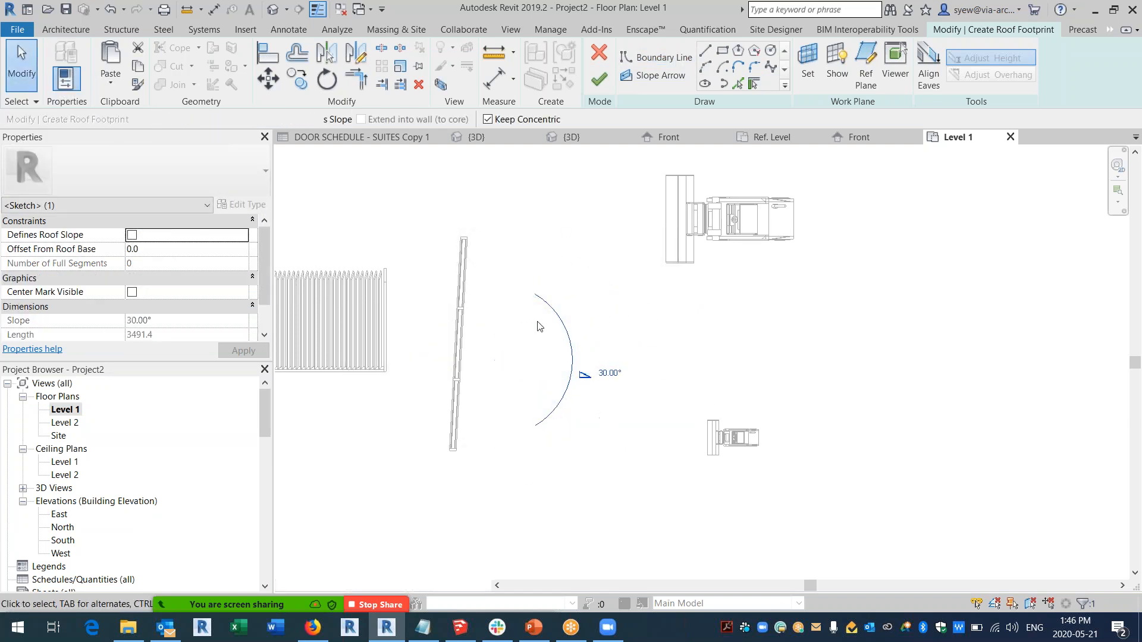
Offset a copy of the arc outward by 1000 mm to form the outer boundary.
key("Escape")
key("o")
key("f")
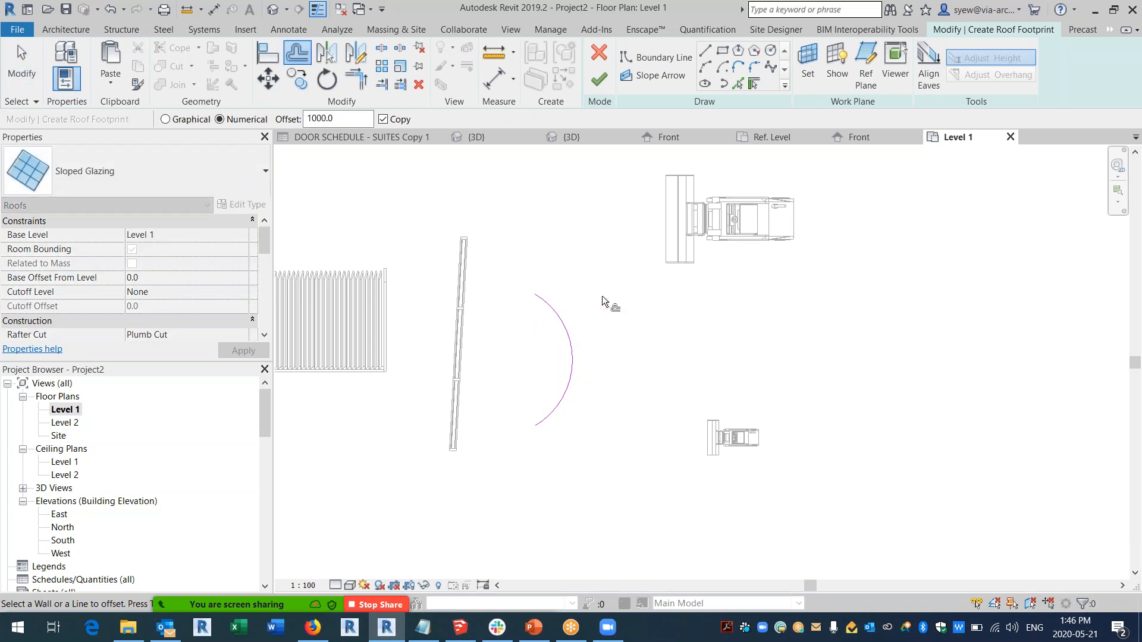
left_click(564, 326)
Close the curved footprint by drawing straight boundary lines between the two arcs at both ends.
left_click(706, 51)
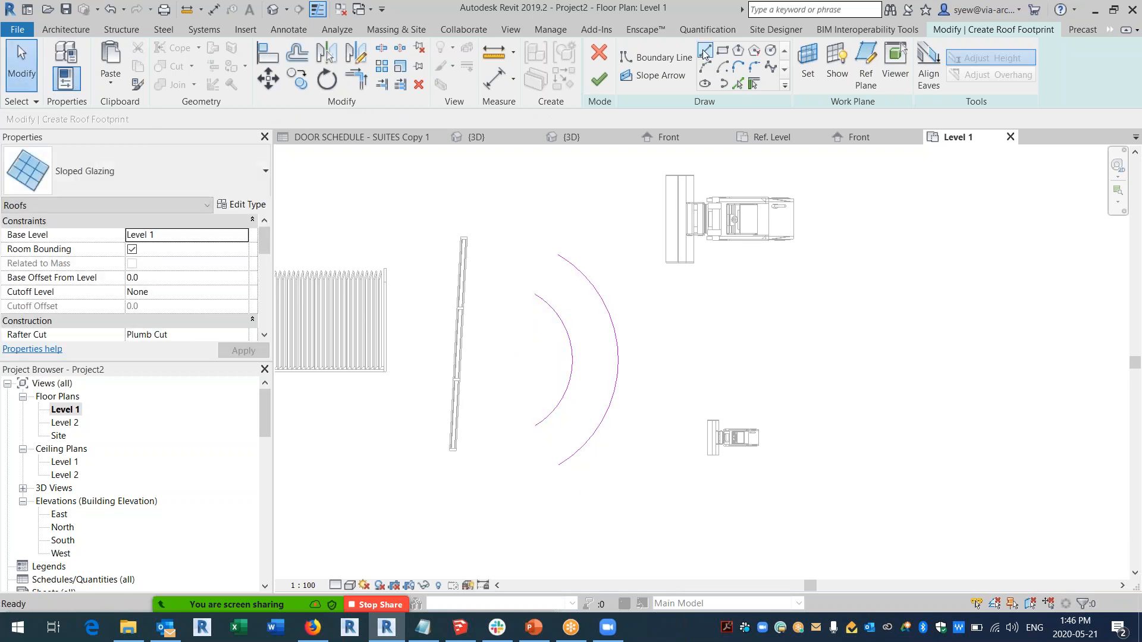
left_click(535, 294)
left_click(556, 256)
key("Escape")
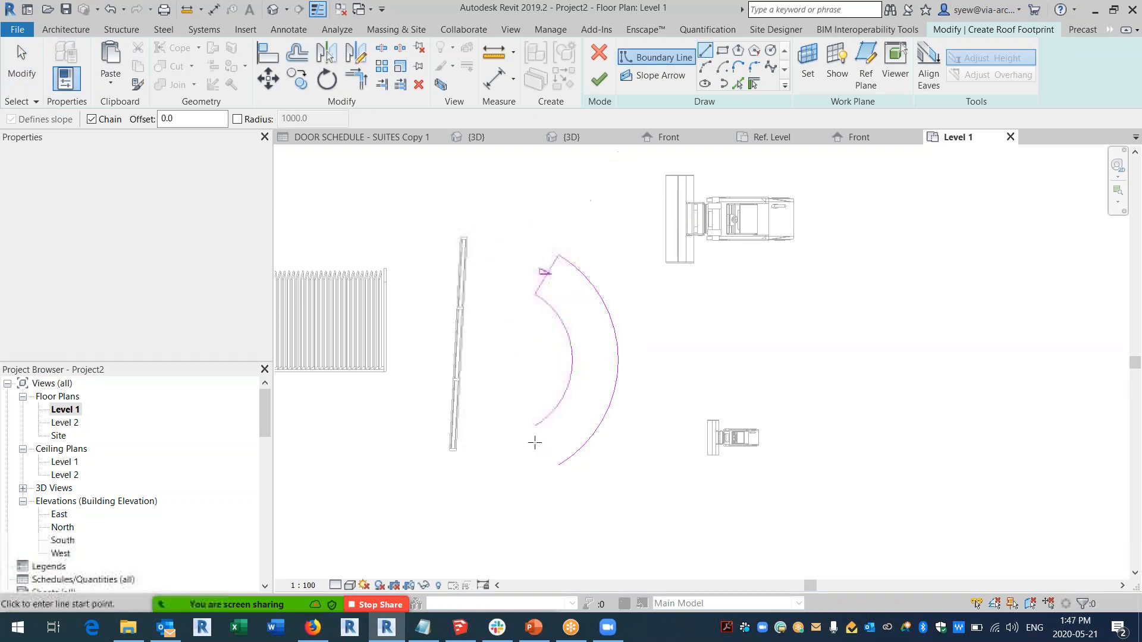
left_click(535, 425)
left_click(558, 466)
key("Escape")
Turn off Defines Roof Slope for all four boundary lines and finish the curved roof footprint in the 3D view.
left_click_drag(637, 509, 483, 197)
left_click(141, 236)
left_click(140, 236)
left_click(272, 10)
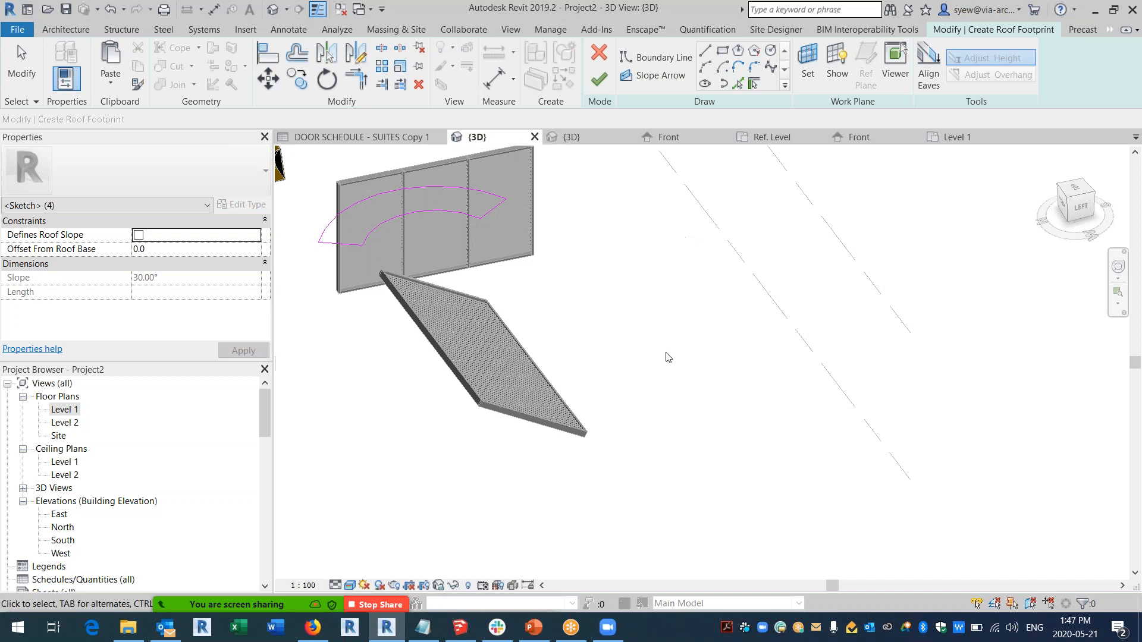
left_click(624, 403)
scroll(384, 212, "up", 3)
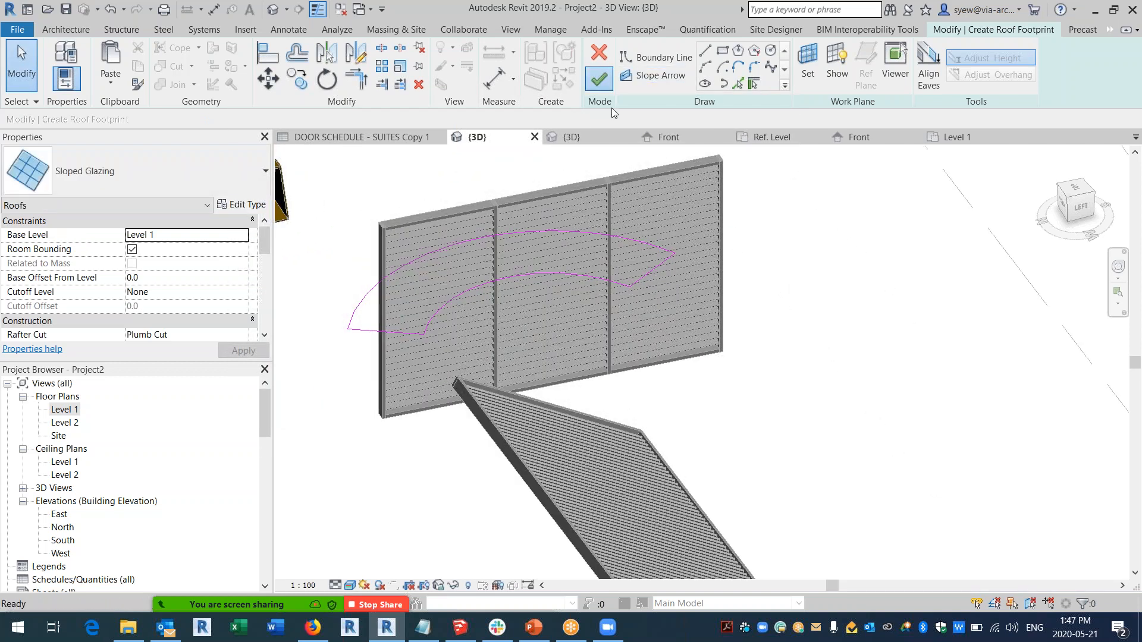
scroll(669, 334, "up", 1)
mouse_move(666, 339)
middle_mouse_down("shift")
mouse_move(619, 381)
mouse_move(499, 437)
mouse_move(357, 309)
middle_mouse_up("shift")
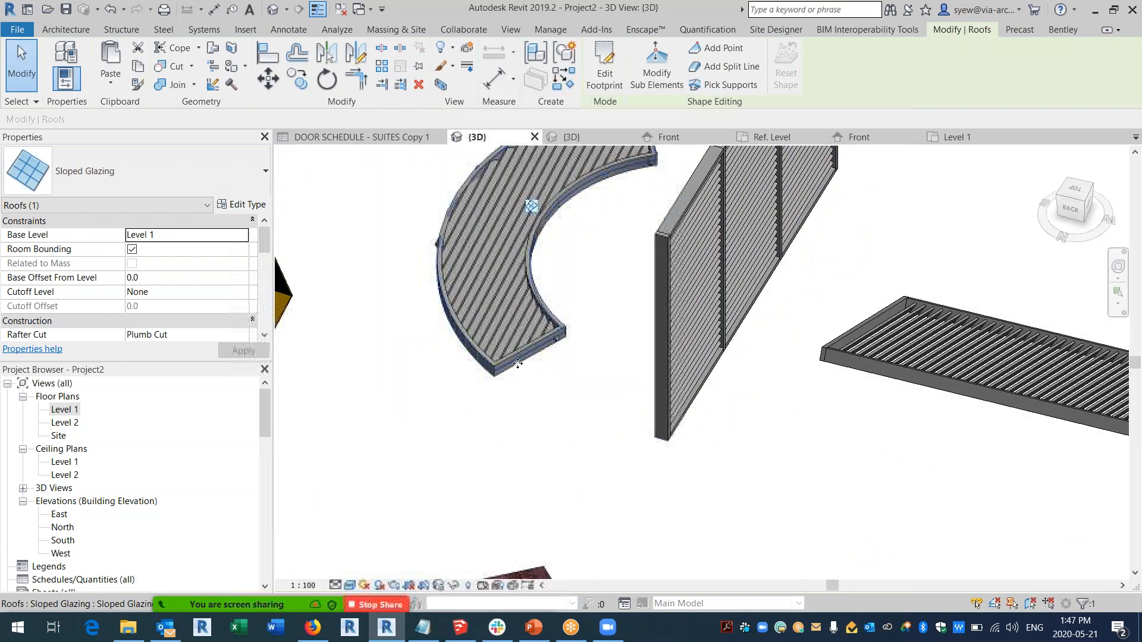
Duplicate the curved roof's Sloped Glazing type under the name glazing.
left_click(250, 205)
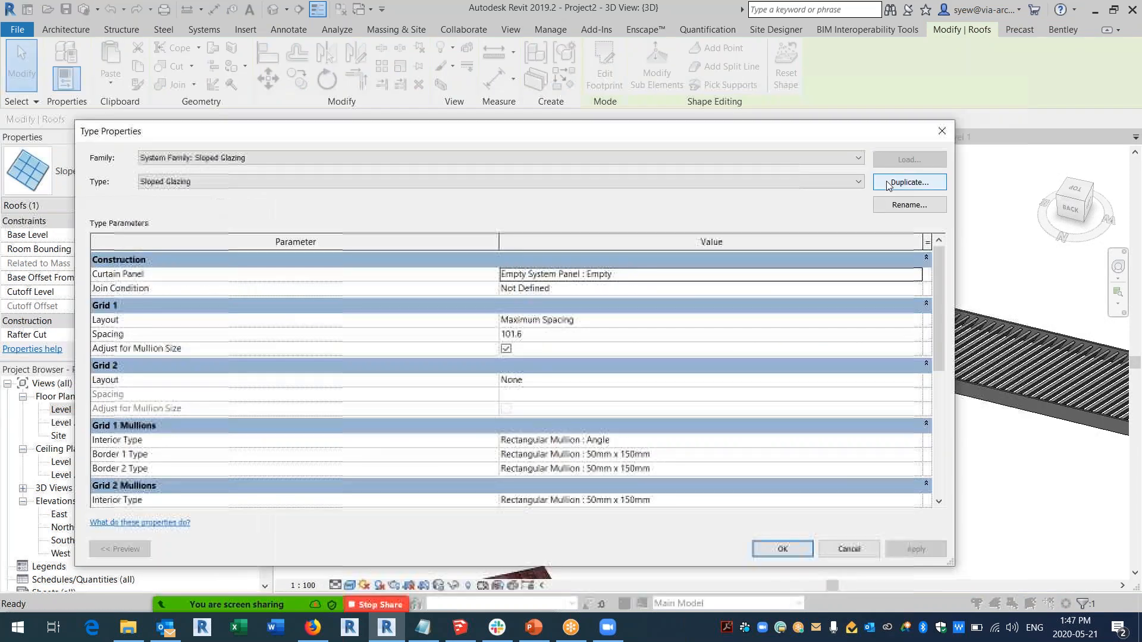
left_click(909, 182)
type("gl")
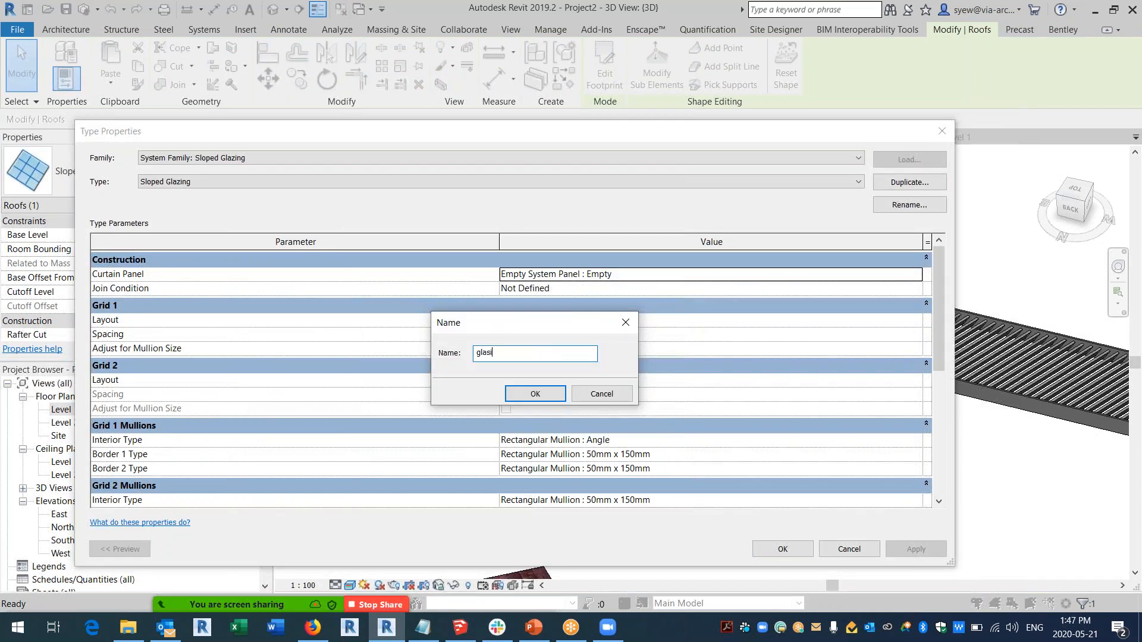
type("azing")
key("Return")
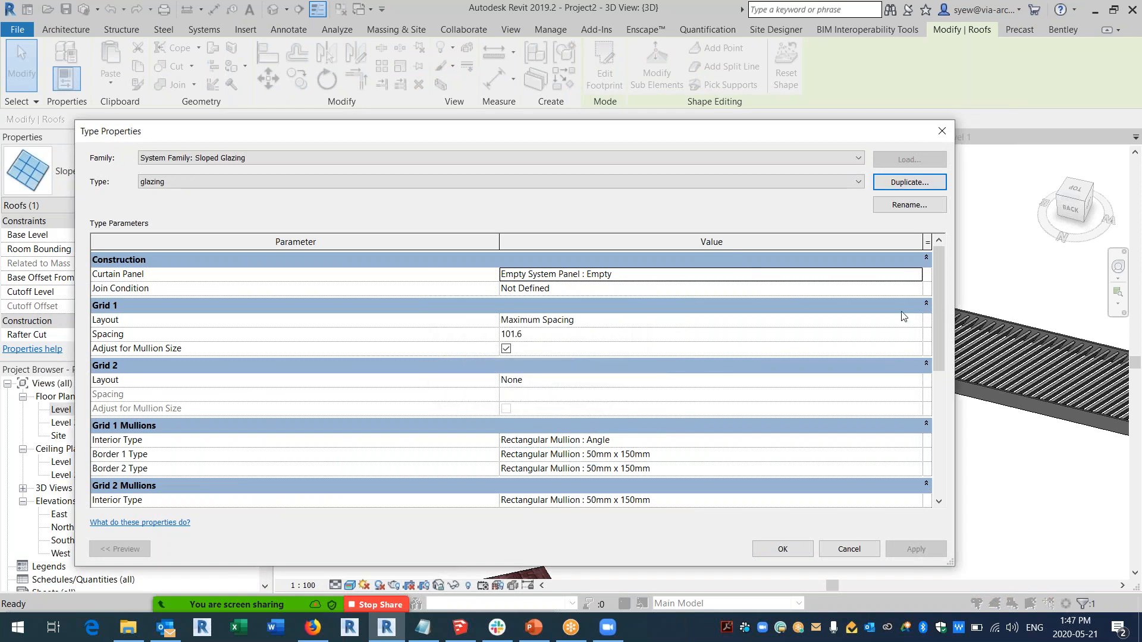
Set the glazing type's curtain panel to None and its Grid 1 interior mullion to Rectangular Mullion : 50mm x 150mm, and apply the changes.
left_click(917, 289)
left_click(917, 291)
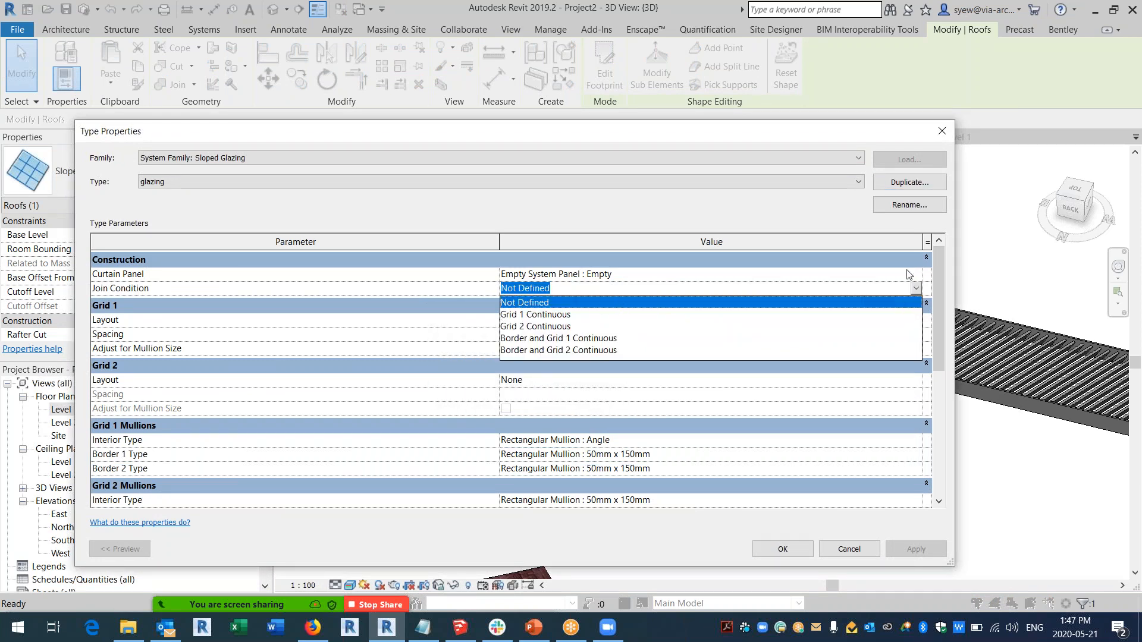
left_click(914, 275)
left_click(915, 274)
left_click(746, 289)
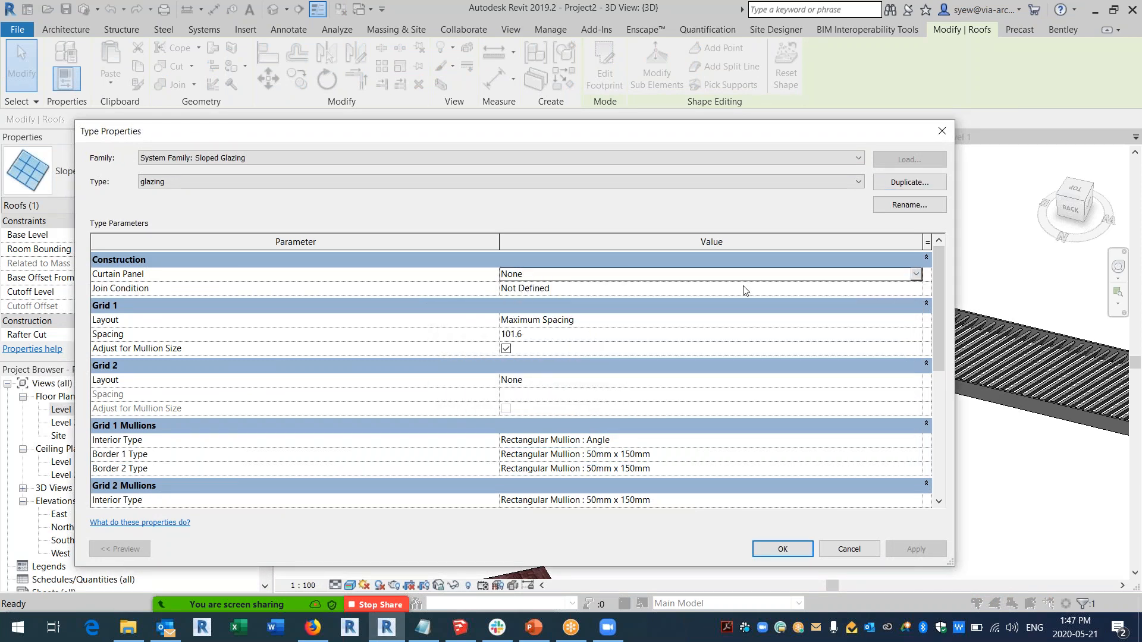
left_click(916, 440)
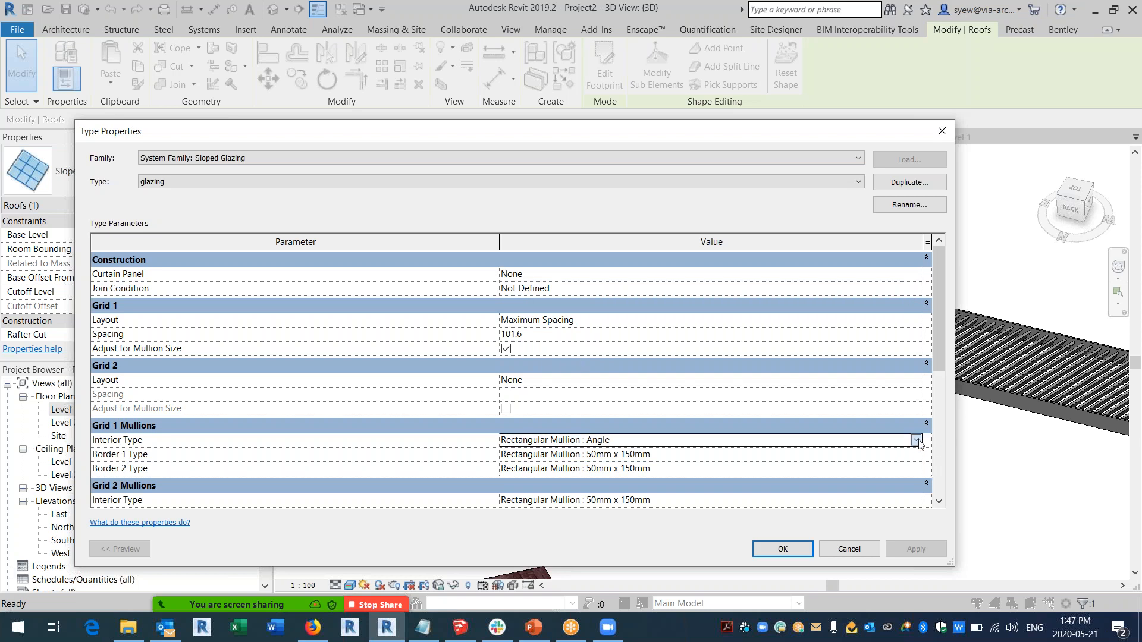
left_click(917, 441)
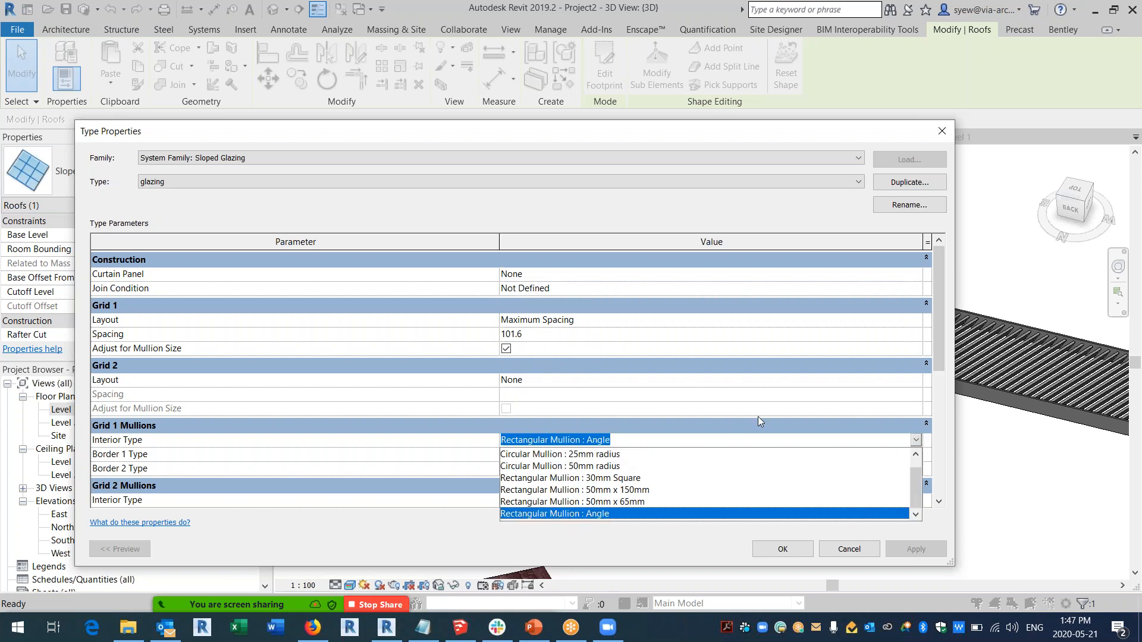
left_click_drag(918, 476, 920, 464)
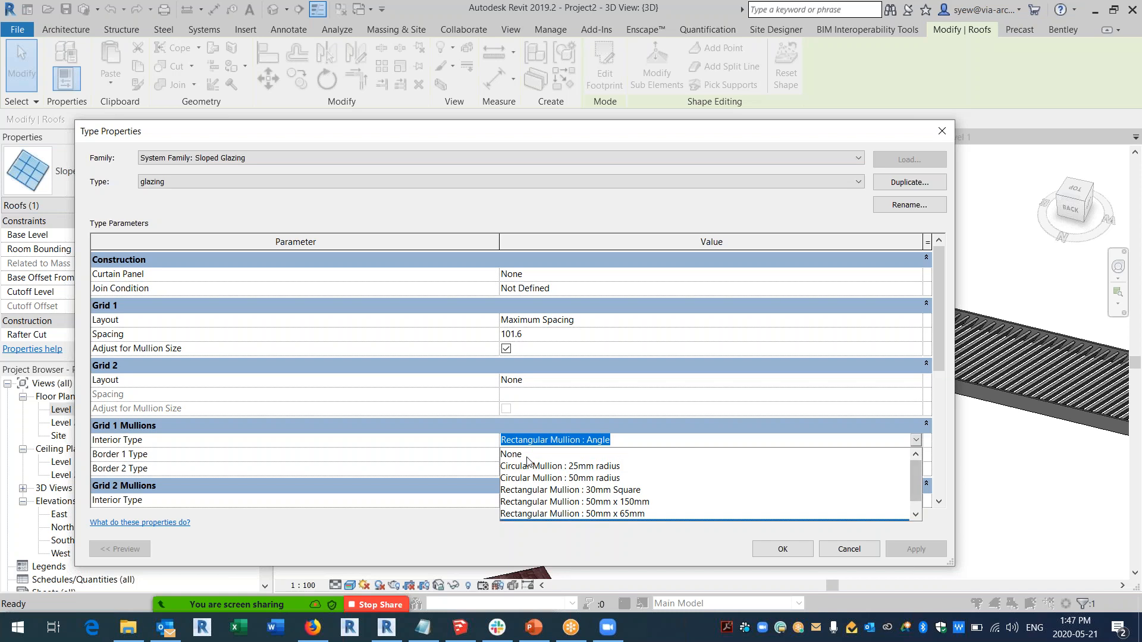
left_click(640, 502)
left_click(782, 548)
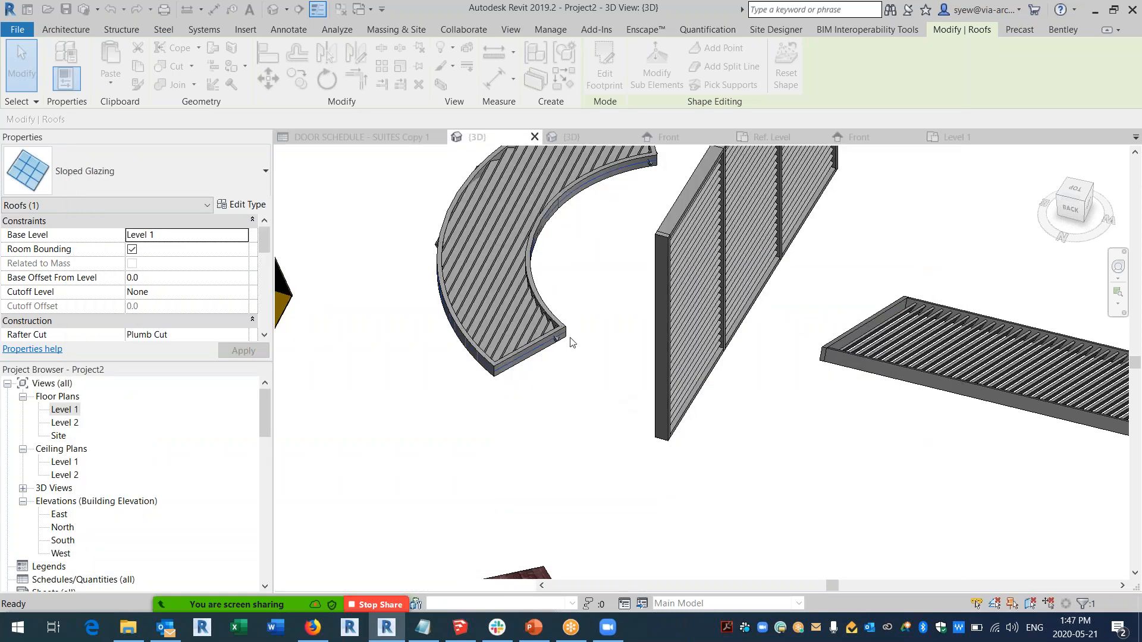
Set the glazing type's Grid 1 spacing to 1219.2 mm and apply it to the curved roof.
left_click(622, 362)
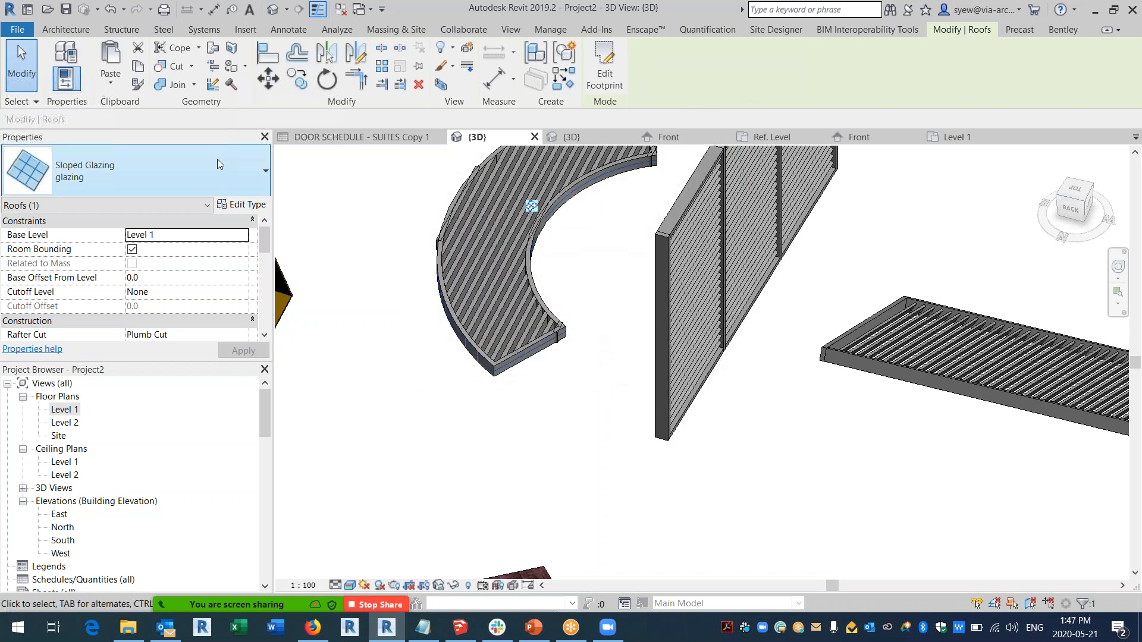
left_click(242, 204)
left_click(539, 337)
type("609.6")
double_click(556, 337)
key("Return")
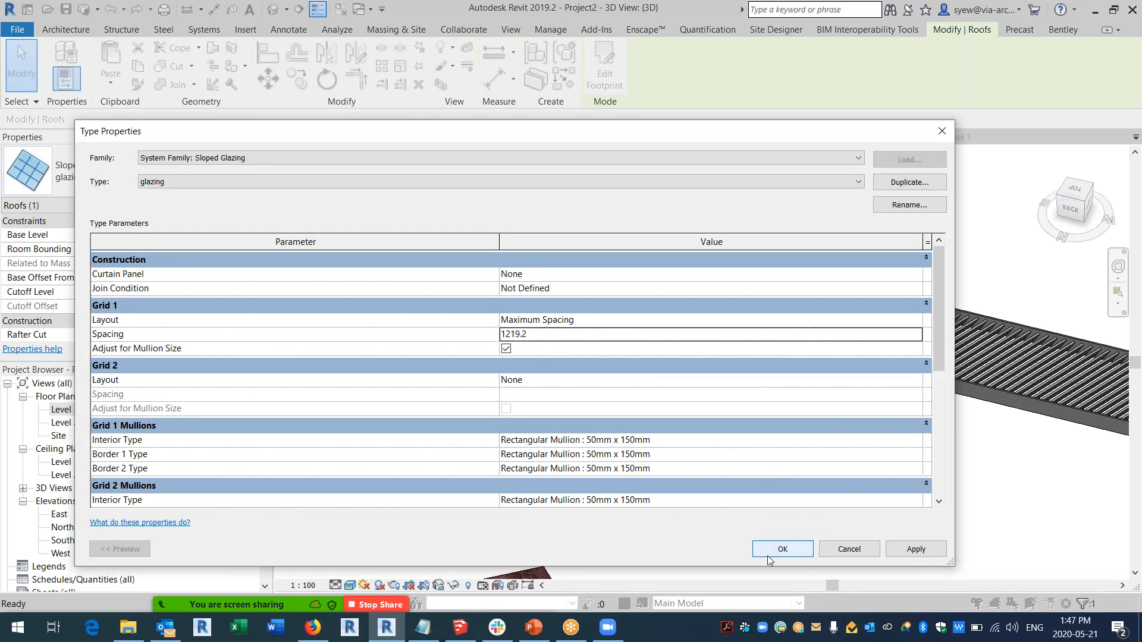
key("Return")
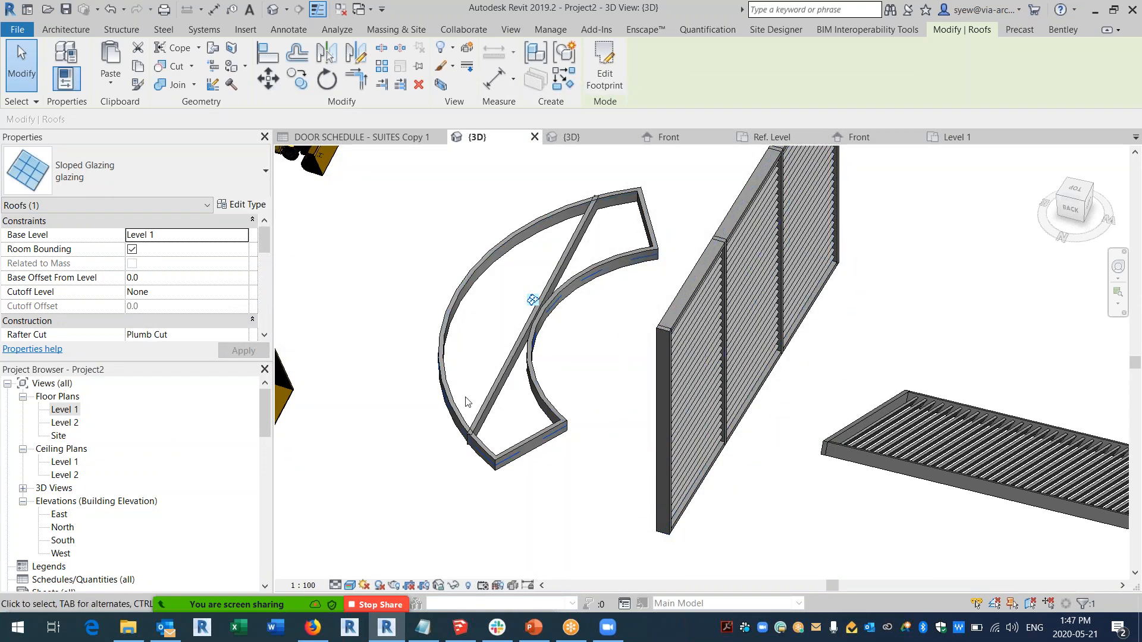
Change the curved roof's inner panel from Empty to the System Panel type Glazed.
key("Tab")
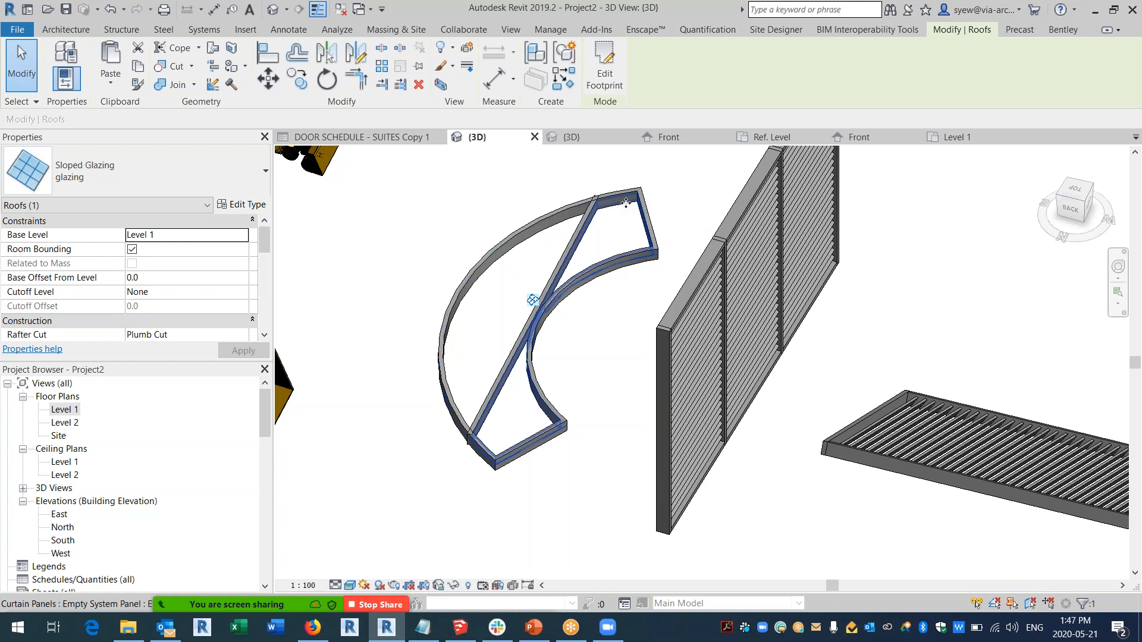
left_click(629, 209)
left_click(155, 179)
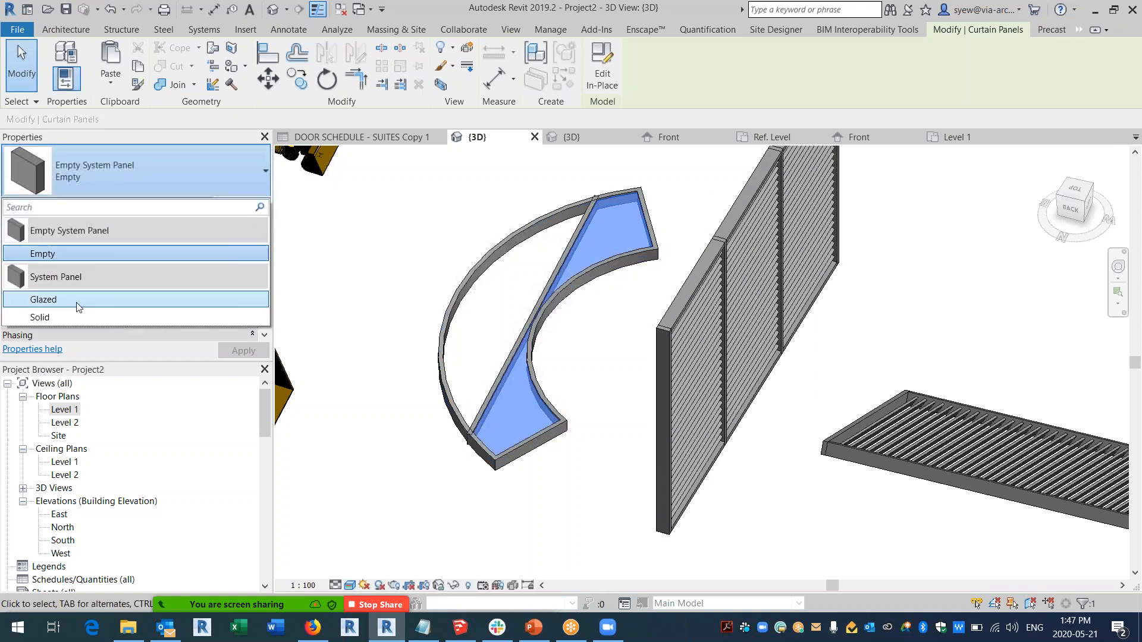
left_click(76, 299)
key("Escape")
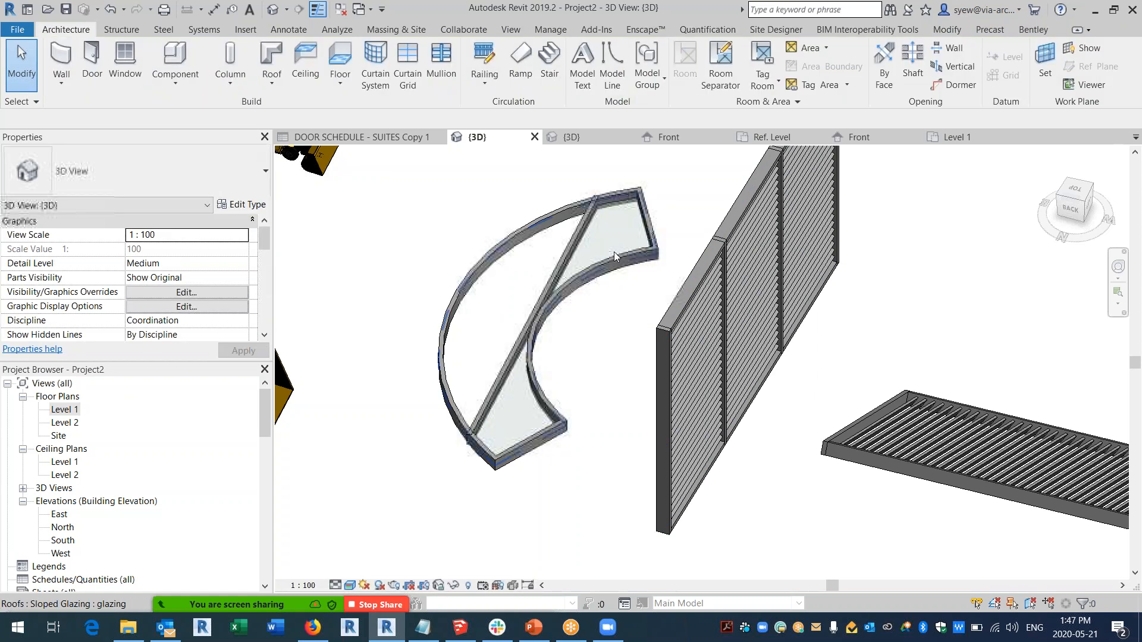
Use Match Type to copy the Glazed panel type onto the curved roof's outer panel.
key("m")
key("a")
left_click(618, 198)
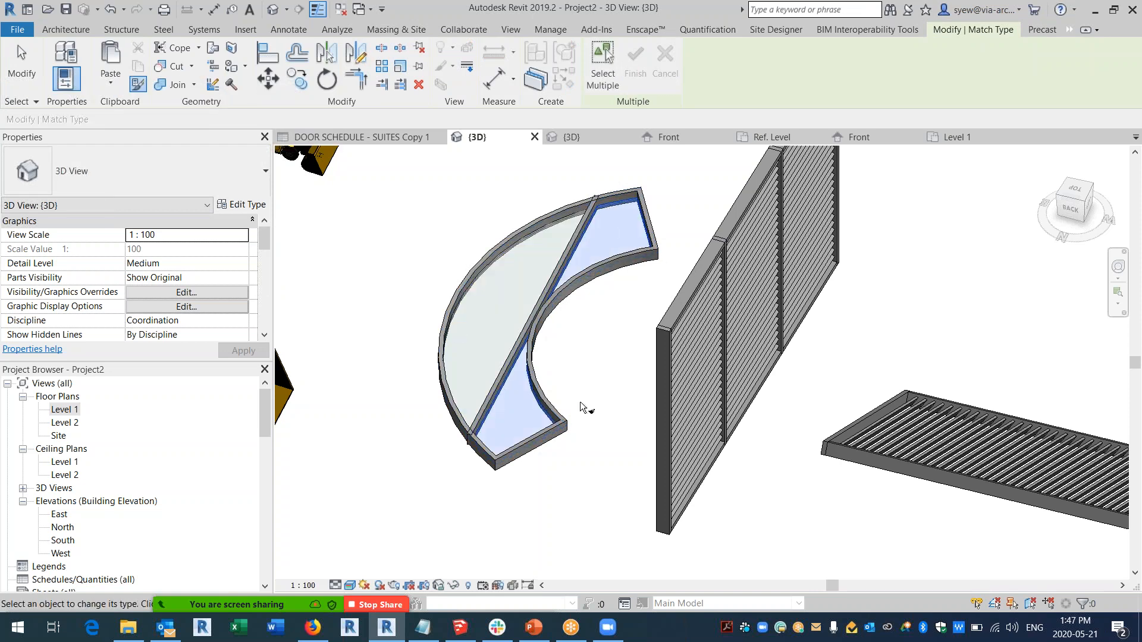
key("Escape")
key("Escape")
left_click(529, 299)
left_click(244, 205)
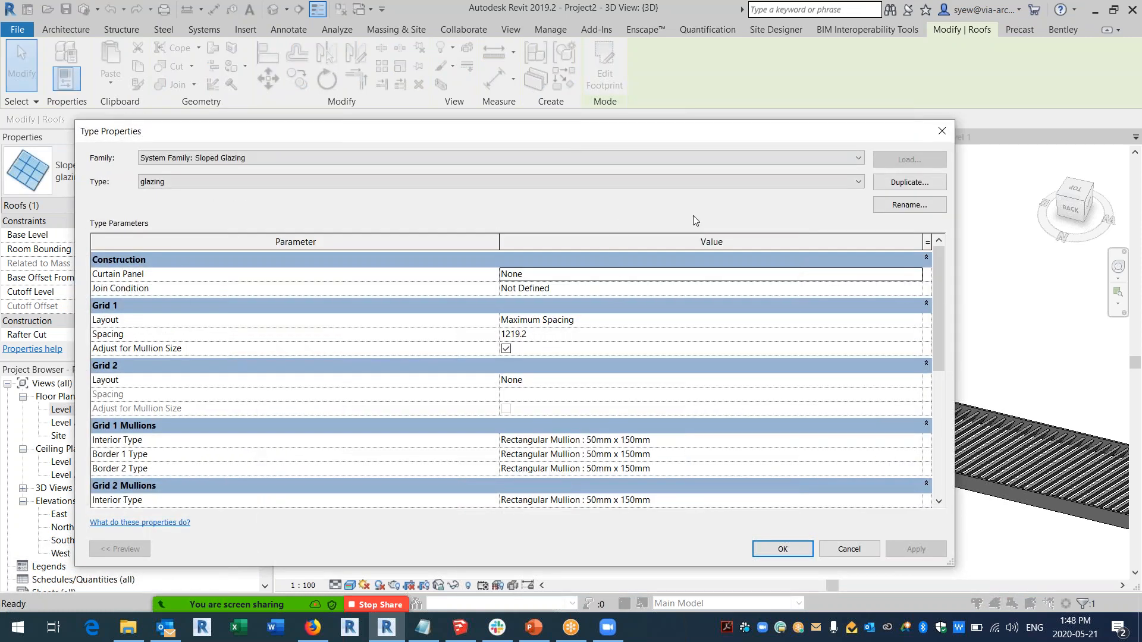
key("Escape")
key("Escape")
Open the Level 1 floor plan and rename the curved roof's sloped glazing type to glazing (Grid 1).
double_click(80, 405)
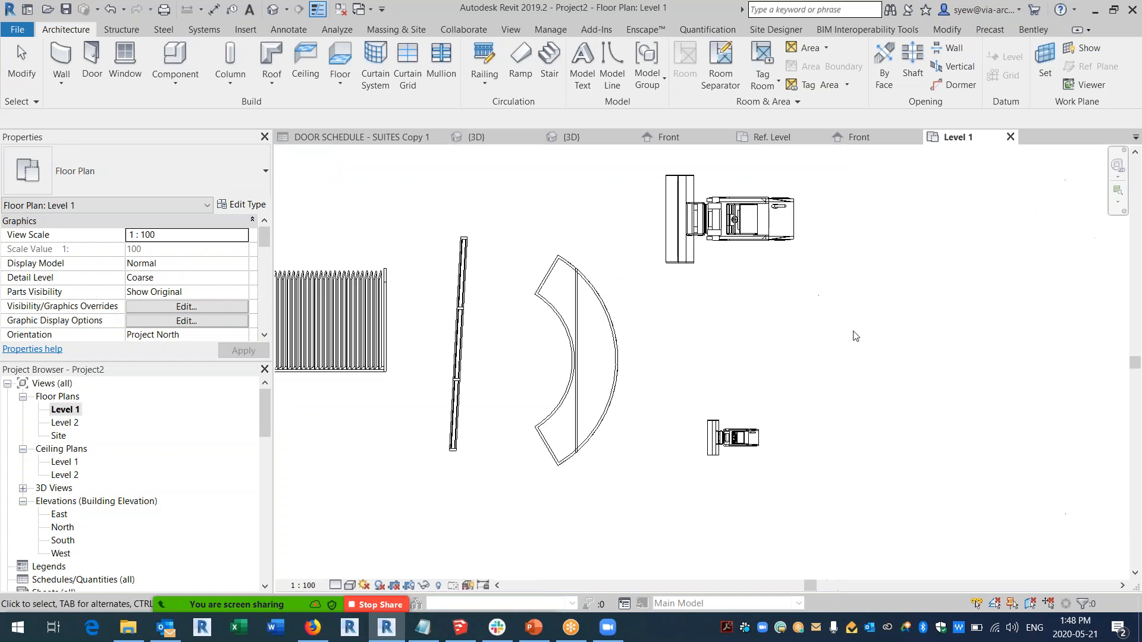
scroll(538, 291, "up", 2)
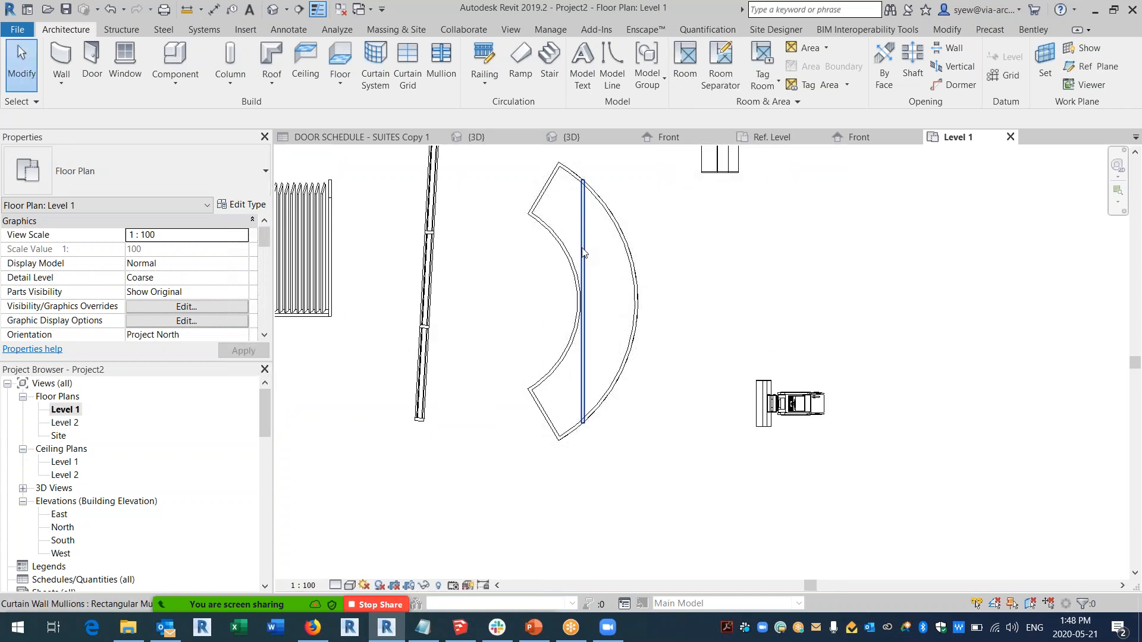
left_click(583, 252)
left_click(265, 170)
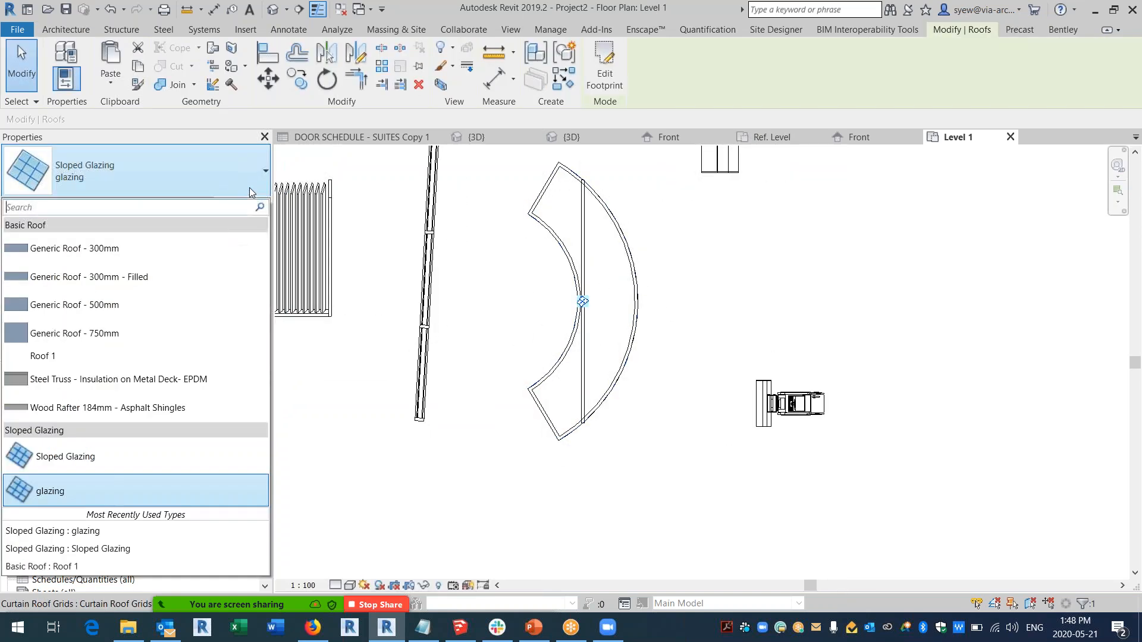
left_click(242, 205)
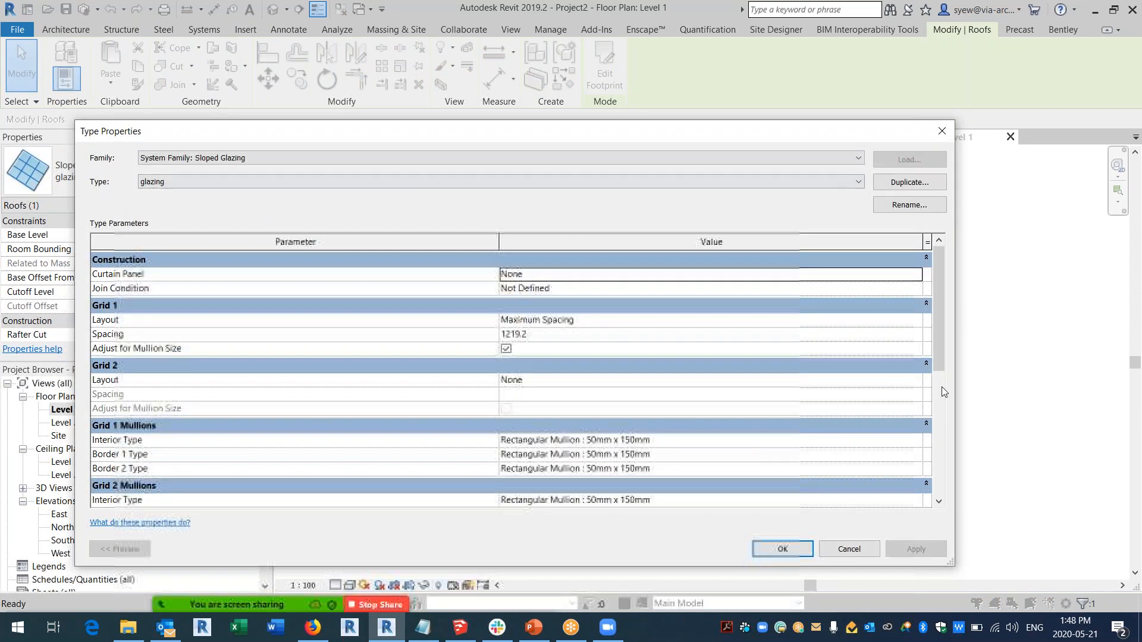
left_click_drag(937, 295, 916, 274)
left_click(909, 203)
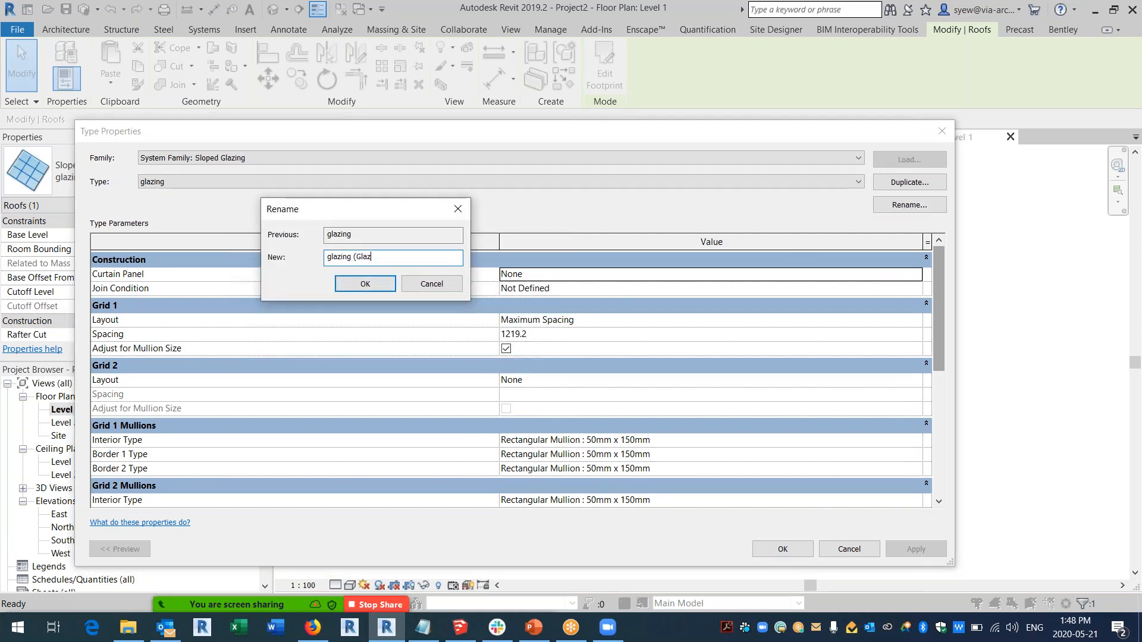
type("(Grid 1)")
key("Return")
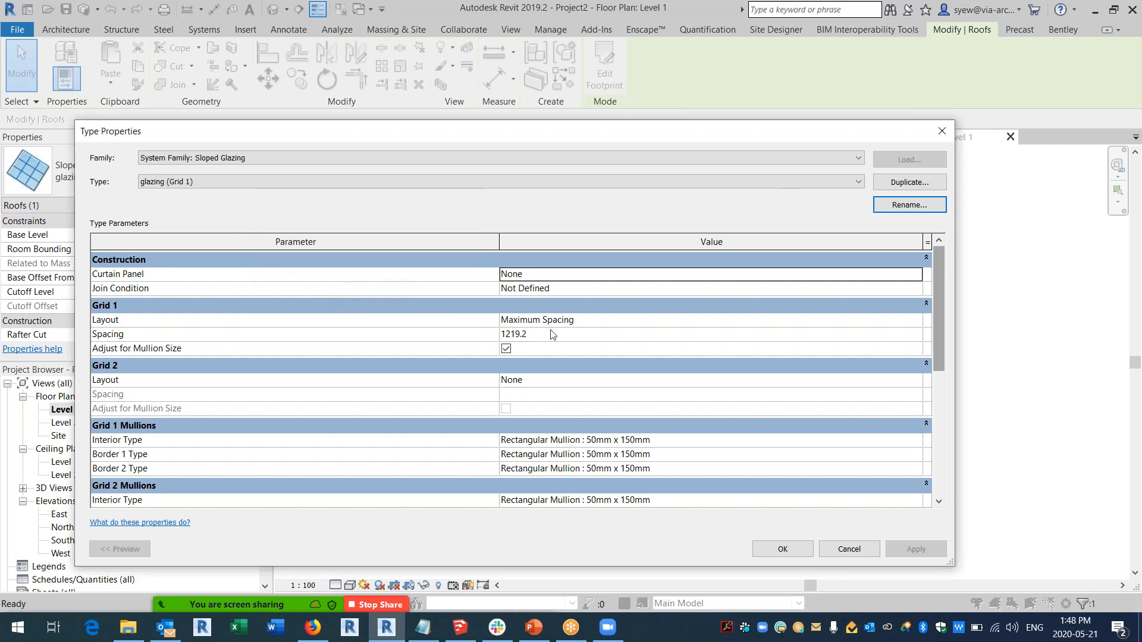
Duplicate the type as glazing (Grid 2) and set its Grid 1 layout to None.
left_click(920, 188)
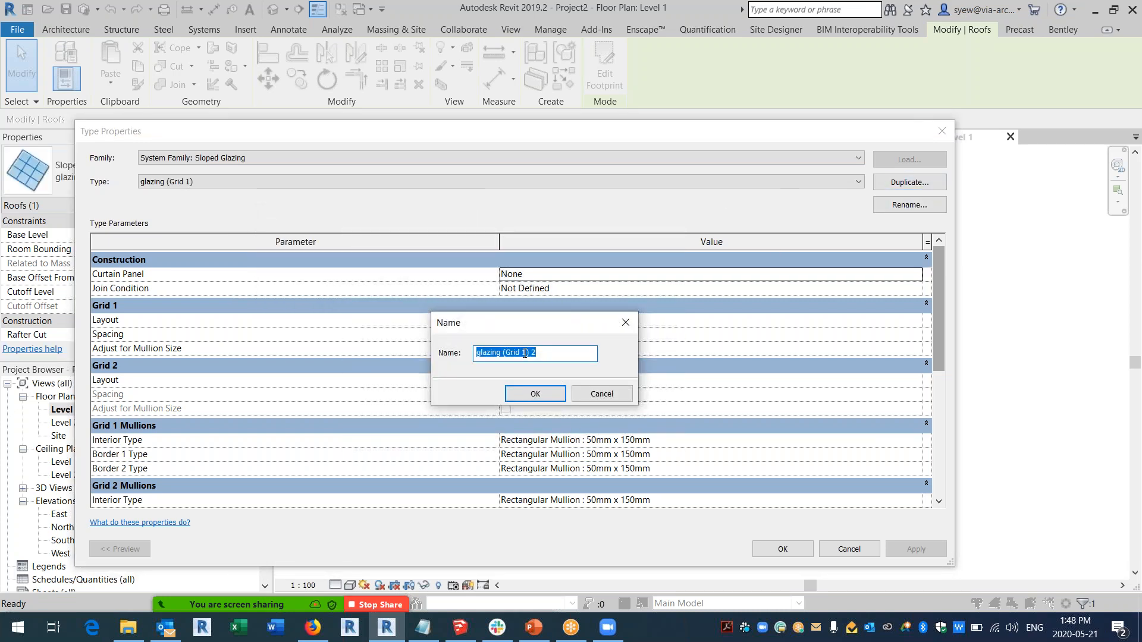
key("Return")
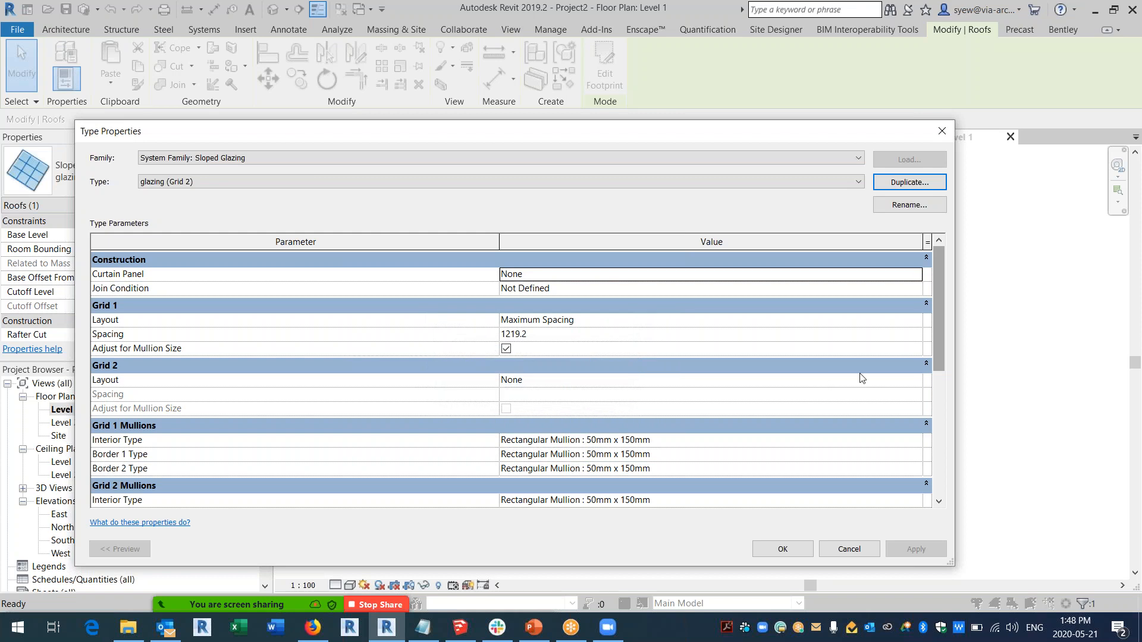
left_click(919, 321)
left_click(547, 335)
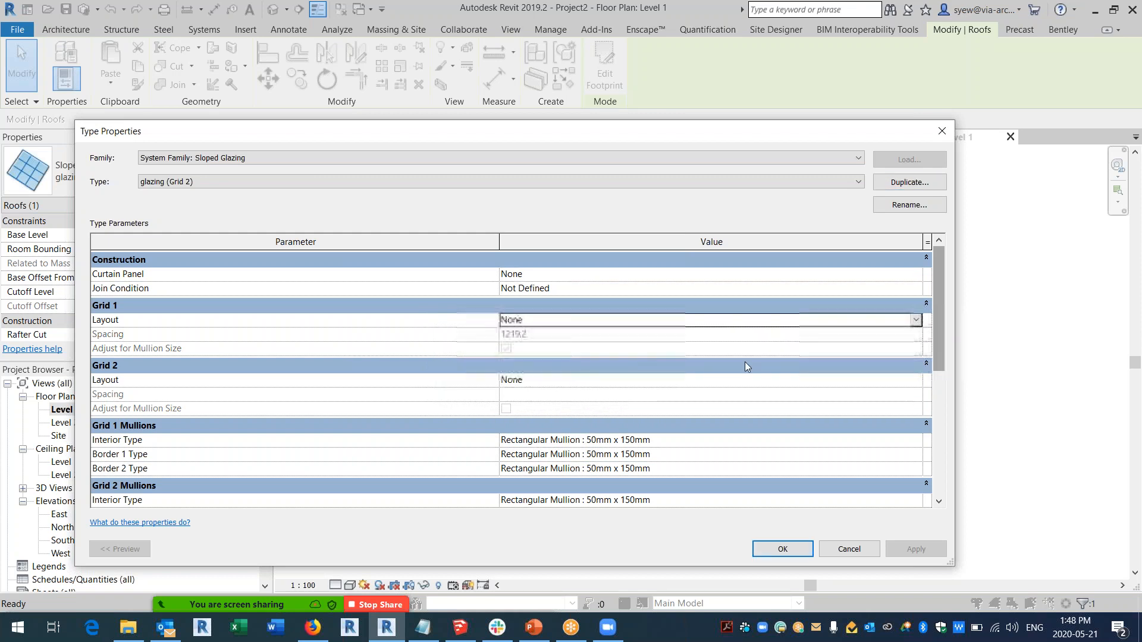
Set the Grid 2 layout to Maximum Spacing with a spacing of 4', and apply the type, deleting the old gridlines.
left_click(916, 380)
left_click(548, 430)
key("Tab")
type("4'")
key("Return")
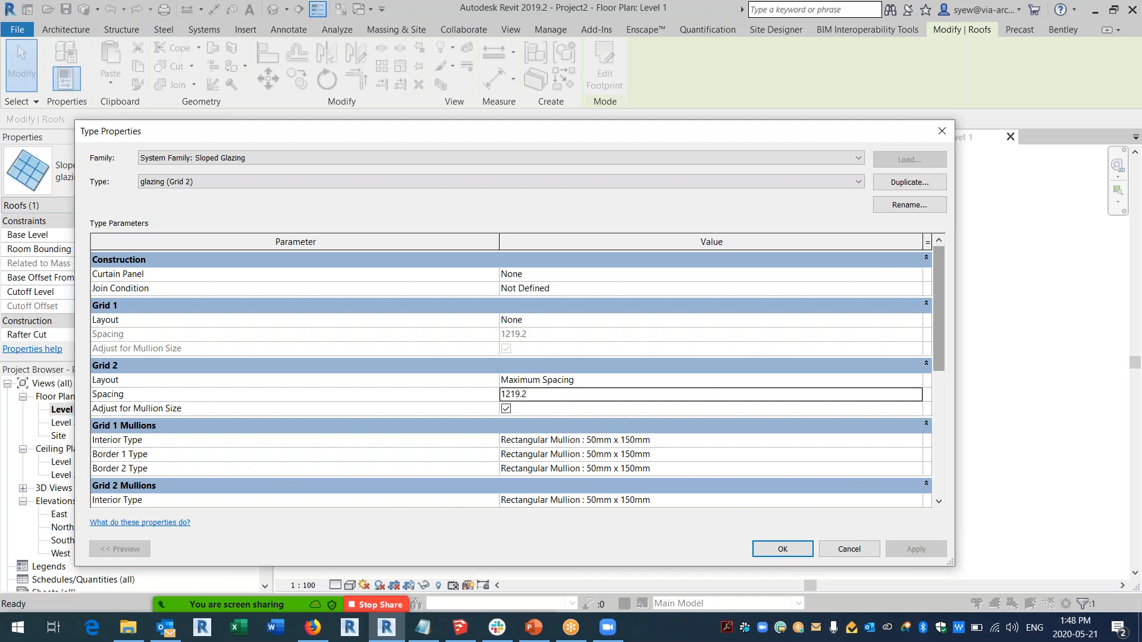
left_click(795, 551)
left_click(505, 362)
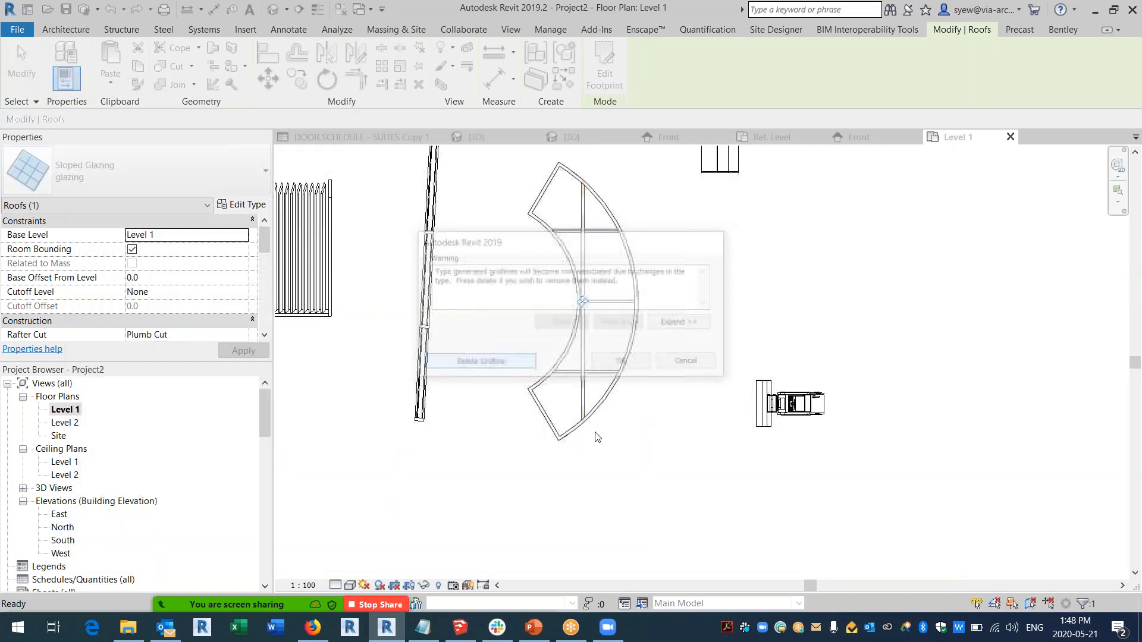
left_click(669, 349)
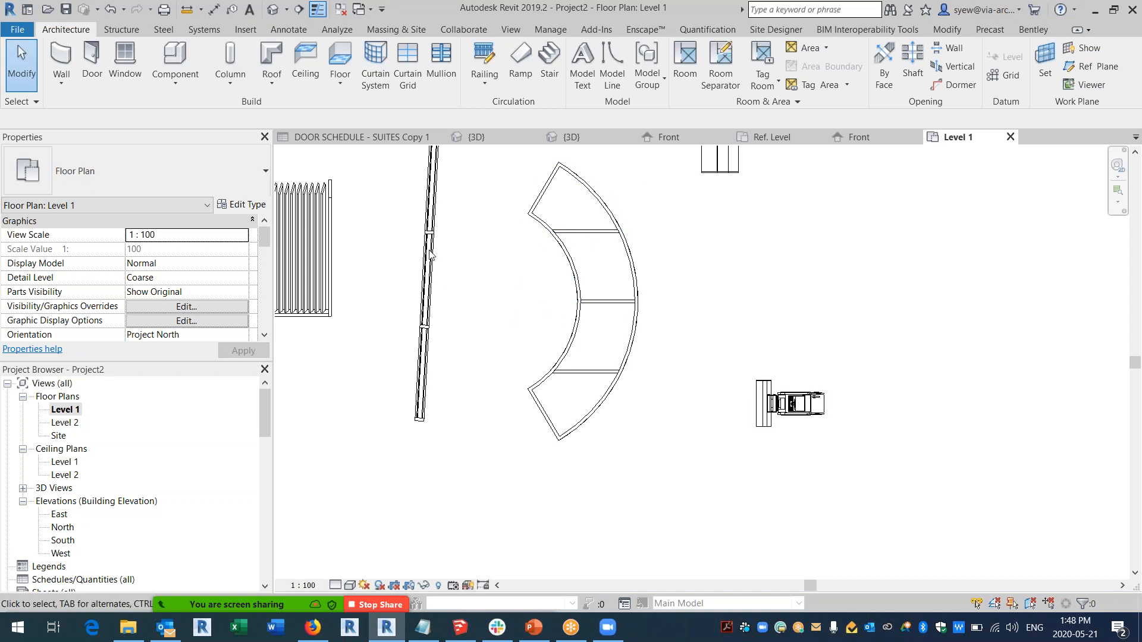
Edit the curved roof's footprint so the inner arc defines a roof slope of 4°, and finish the sketch.
left_click(634, 262)
left_click(605, 71)
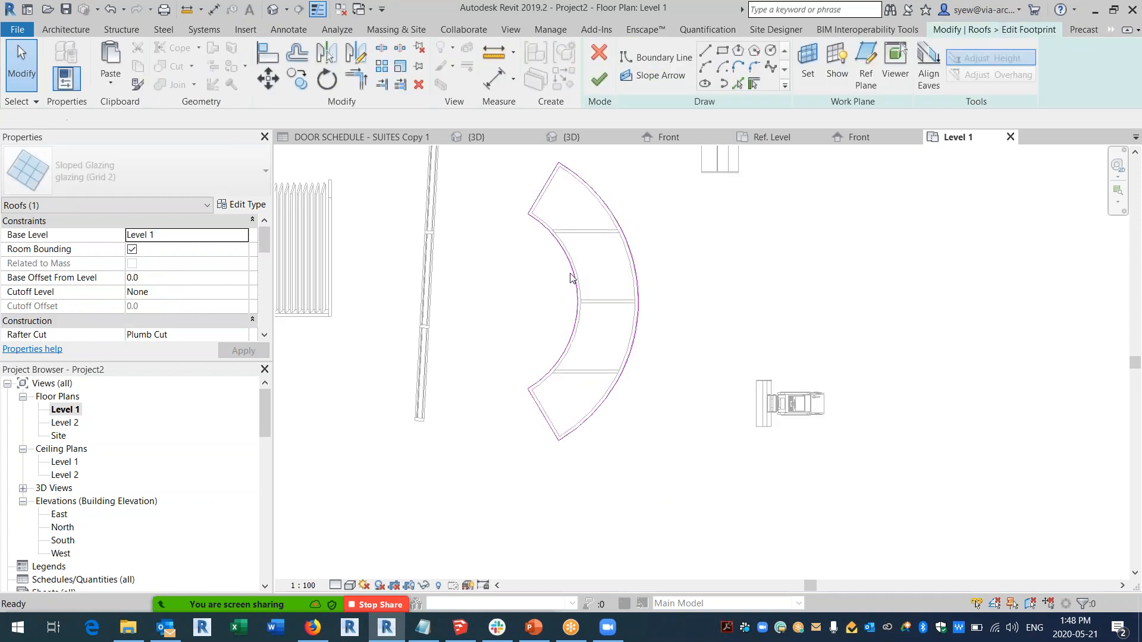
left_click(571, 275)
left_click(133, 236)
left_click(621, 324)
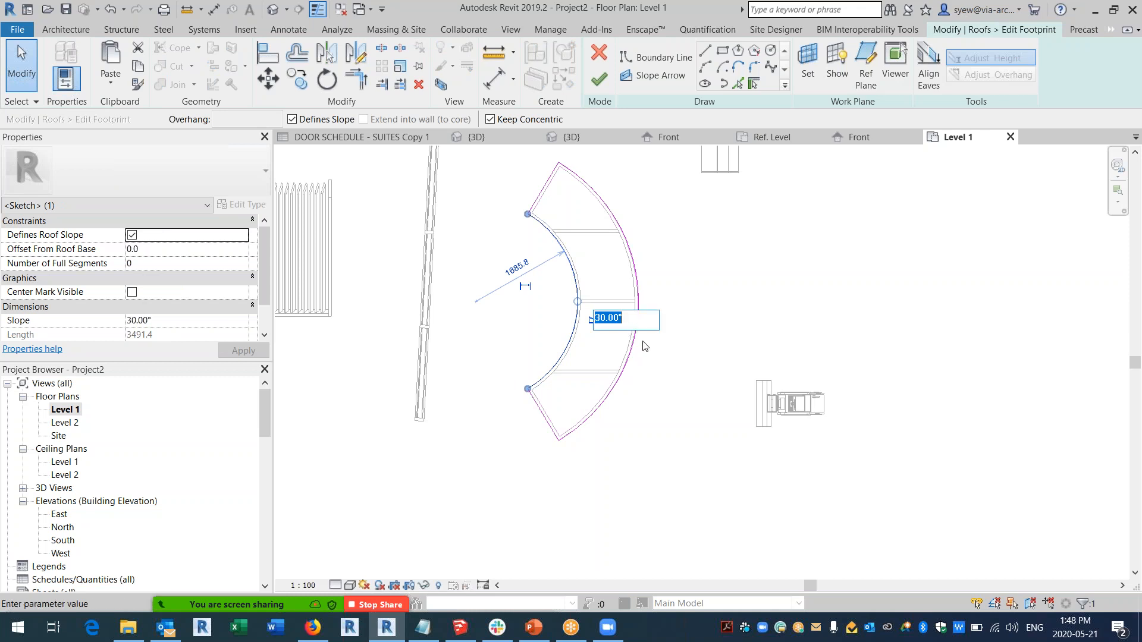
type("4")
key("Return")
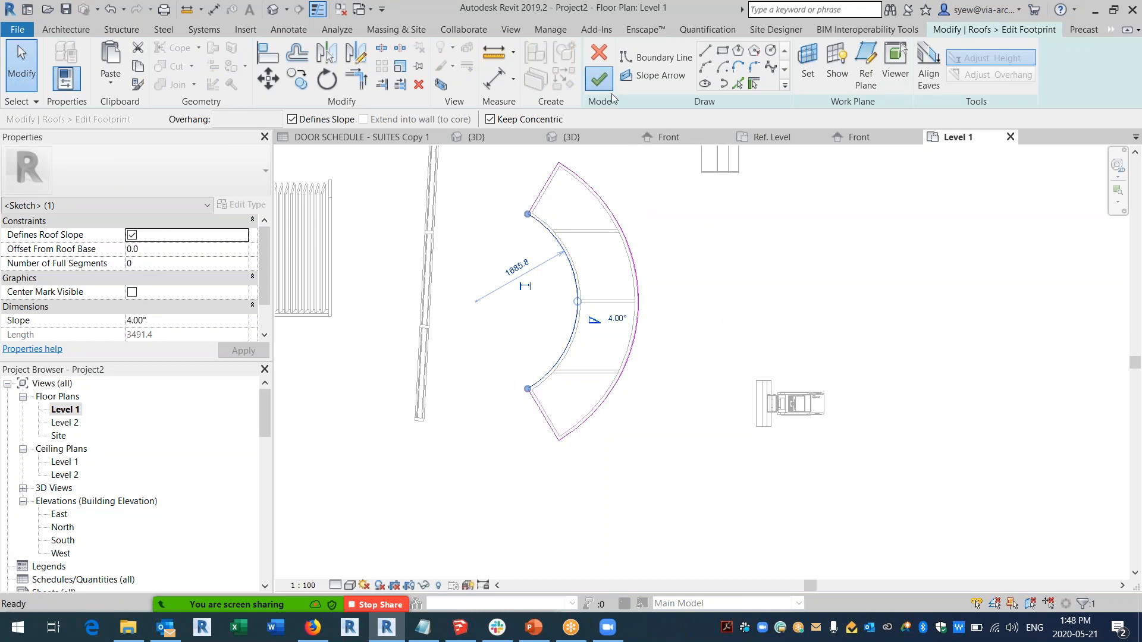
left_click(601, 82)
left_click(897, 597)
In the 3D view, set the Grid 2 layout of the curved roof's glazing (Grid 2) type to Fixed Number.
middle_click_drag(683, 503, 671, 508)
left_click(273, 9)
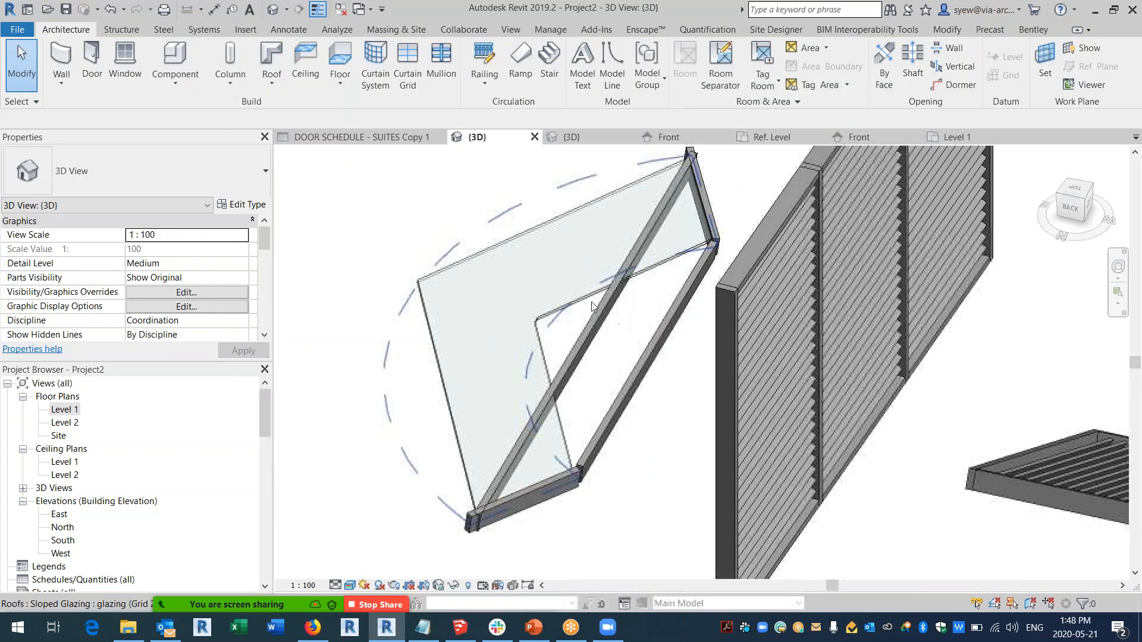
left_click(429, 326)
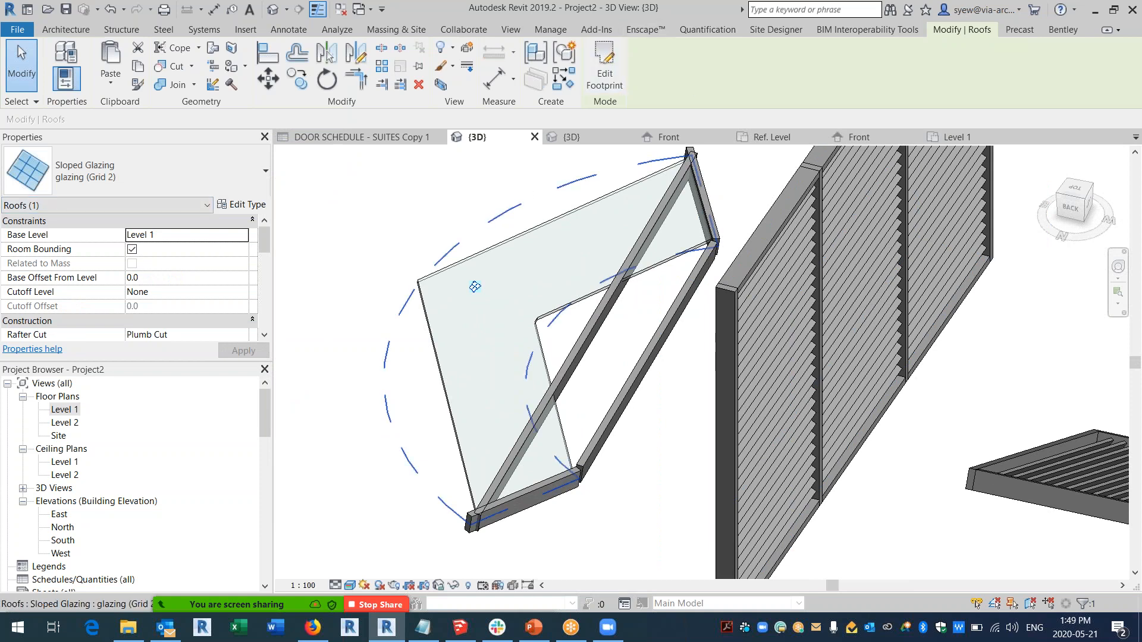
left_click(554, 310)
left_click(603, 338)
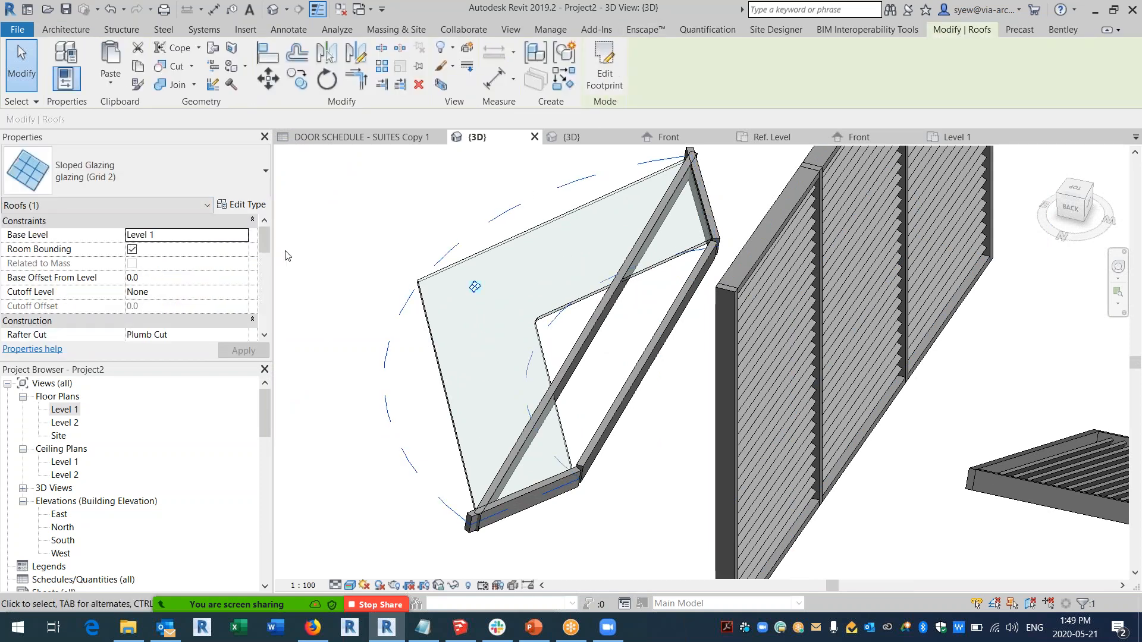
scroll(255, 255, "down", 3)
scroll(256, 256, "up", 3)
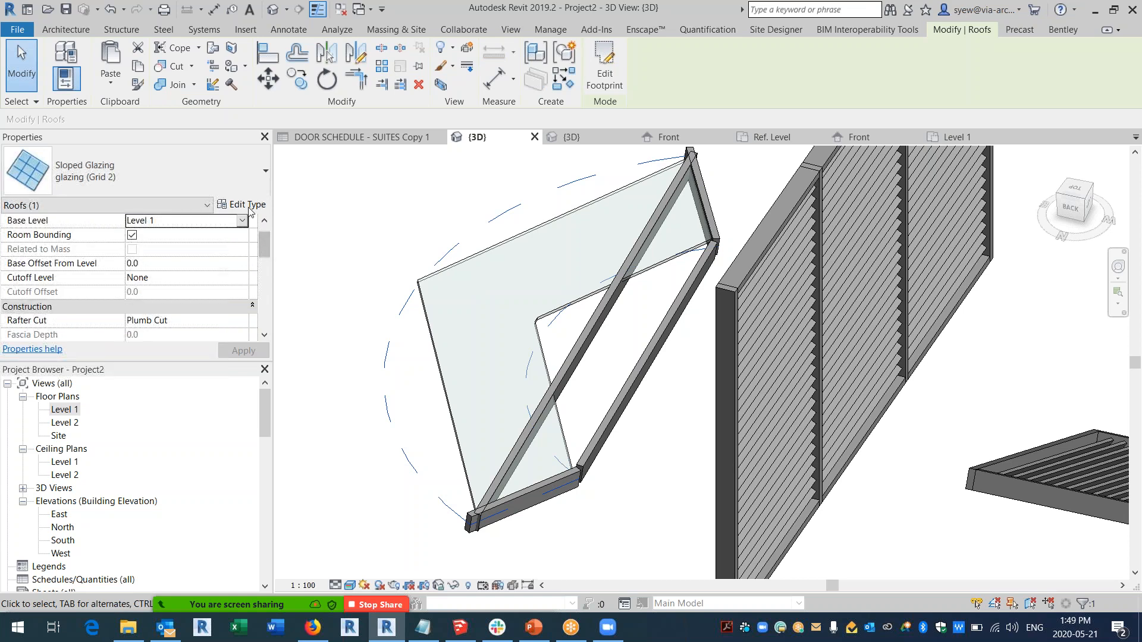
left_click(241, 204)
left_click(523, 380)
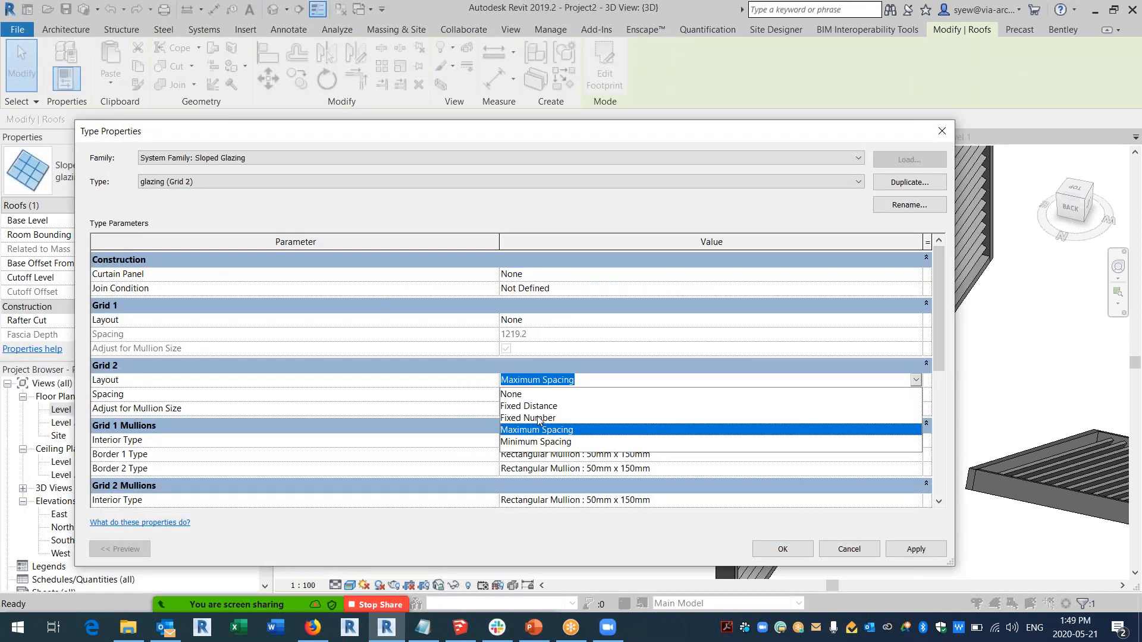
left_click(539, 419)
left_click(794, 547)
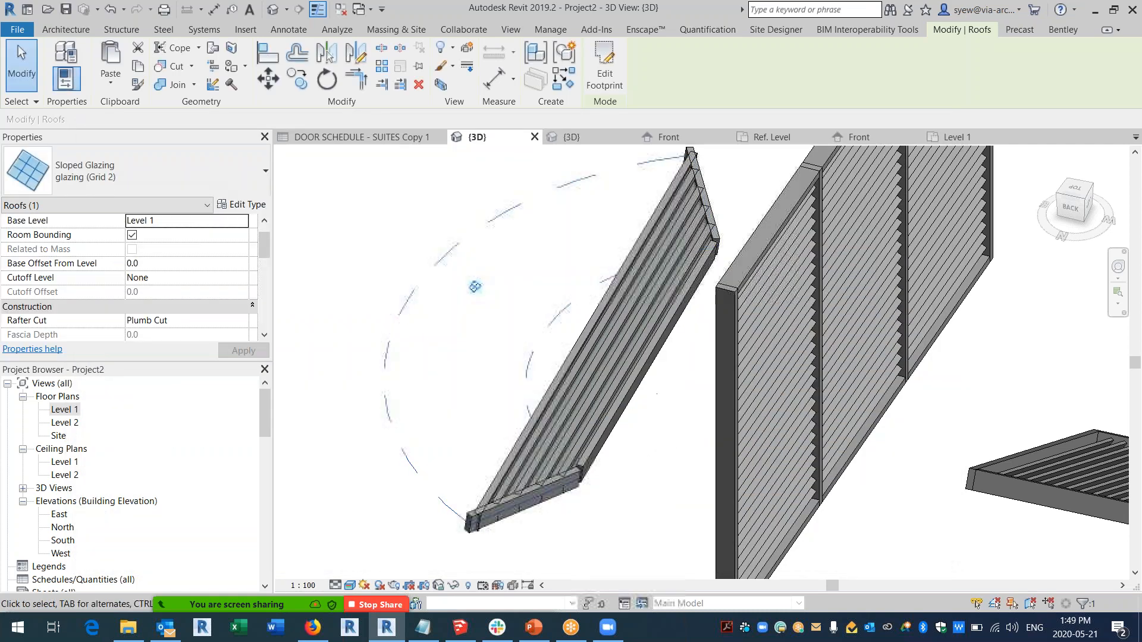
Change the curved roof's type to the sloped glazing type glazing (Grid 1).
scroll(264, 257, "down", 1)
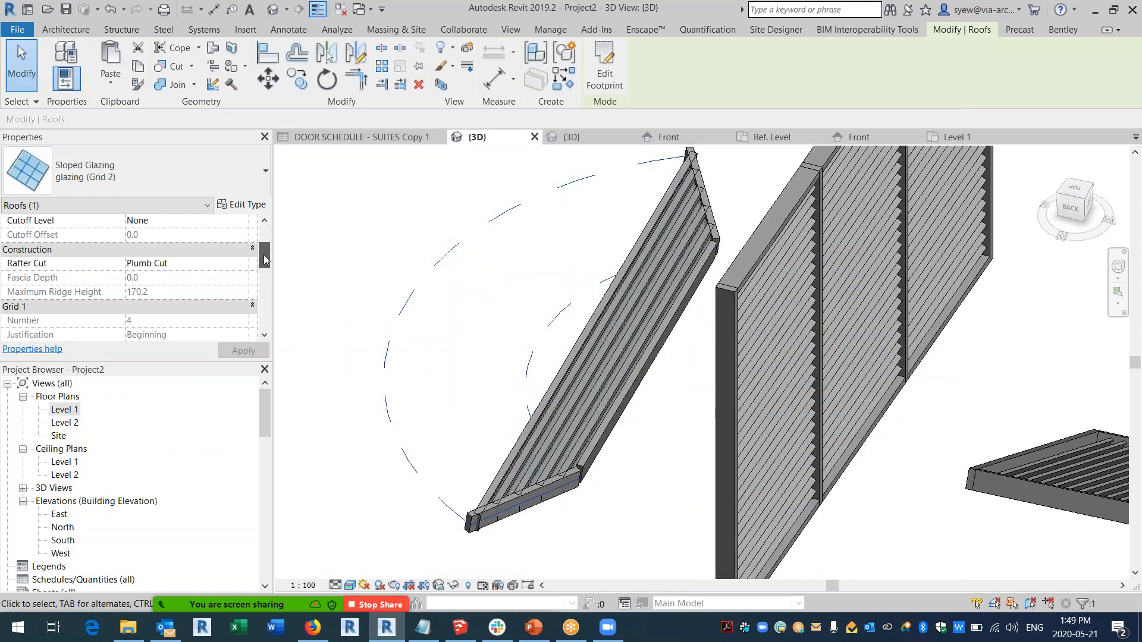
scroll(263, 255, "up", 1)
left_click(209, 180)
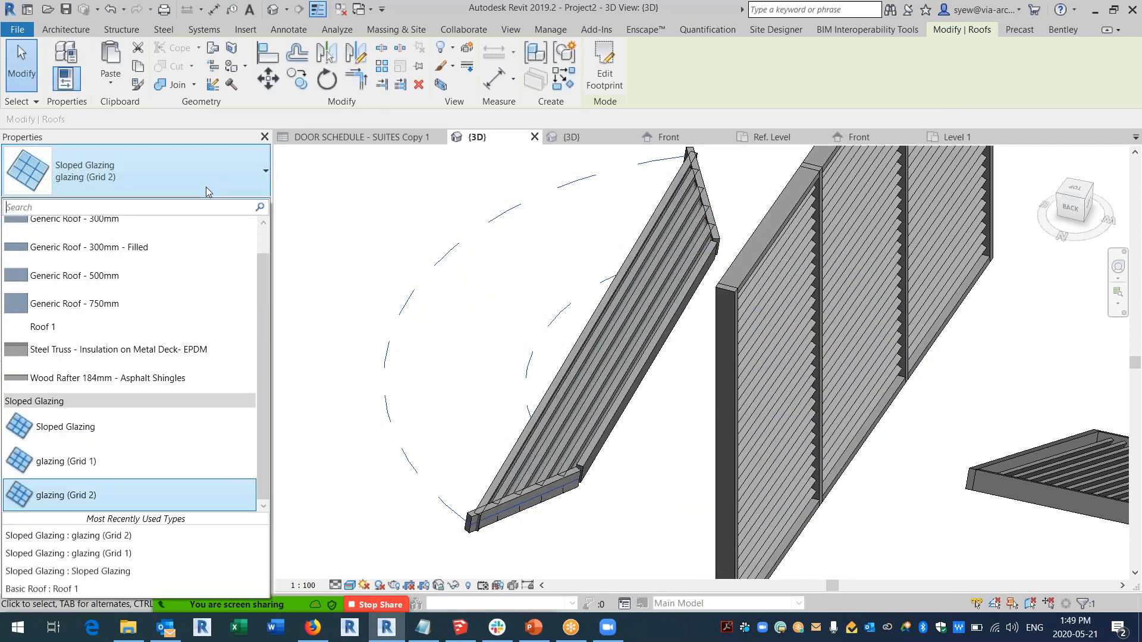
left_click(112, 456)
left_click(889, 594)
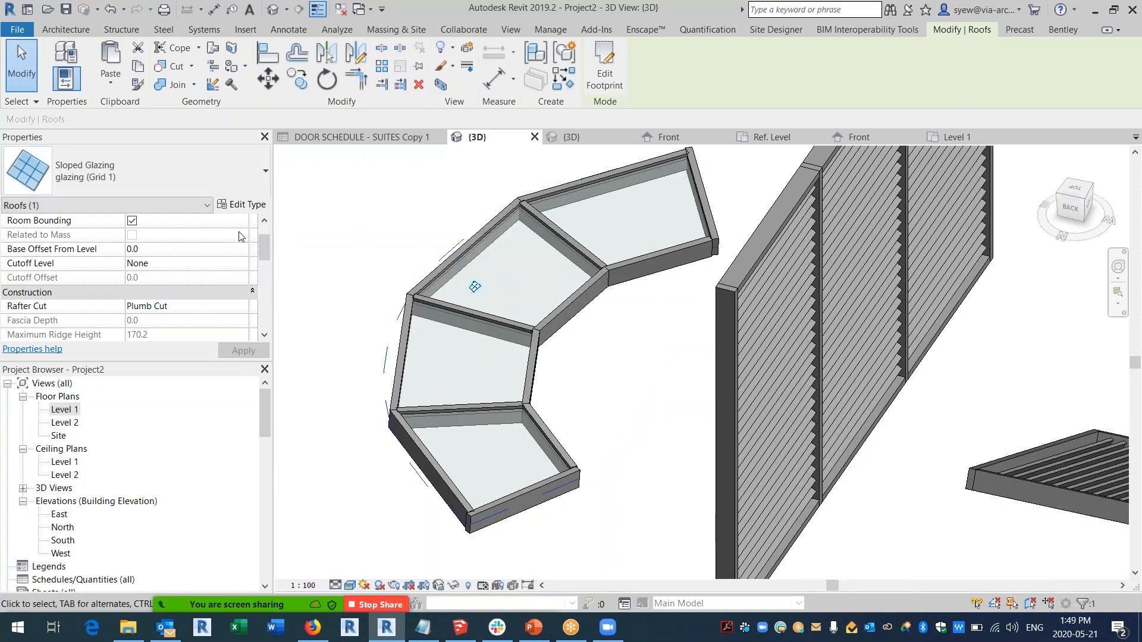
Set the Grid 1 layout of the glazing (Grid 1) type to Fixed Number and apply it to the roof.
left_click(244, 204)
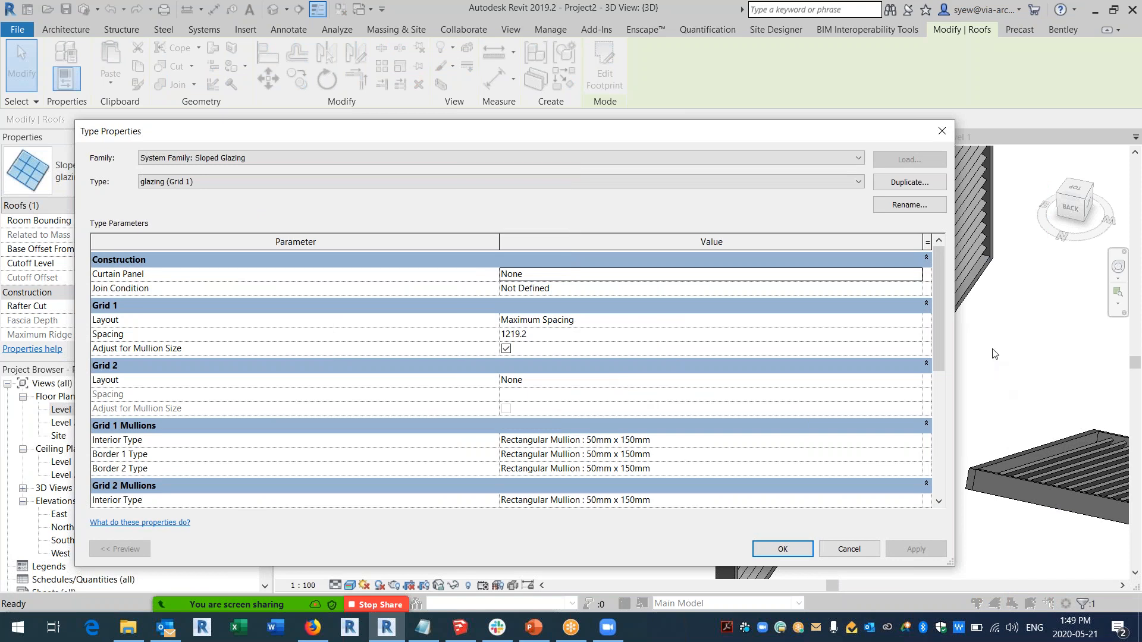
left_click(915, 320)
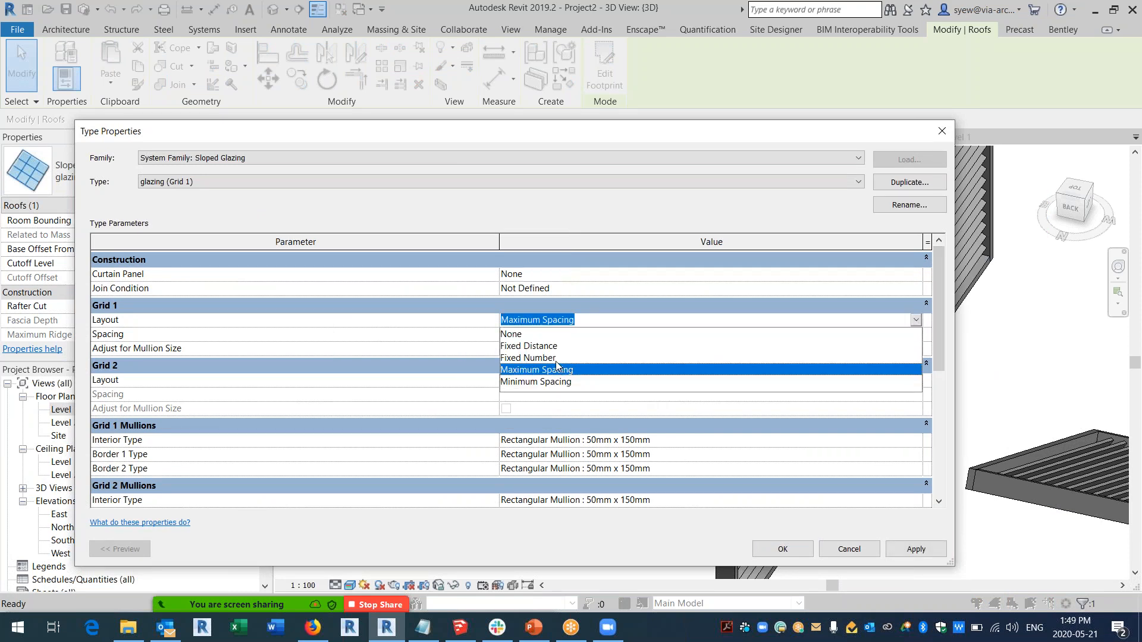
left_click(551, 359)
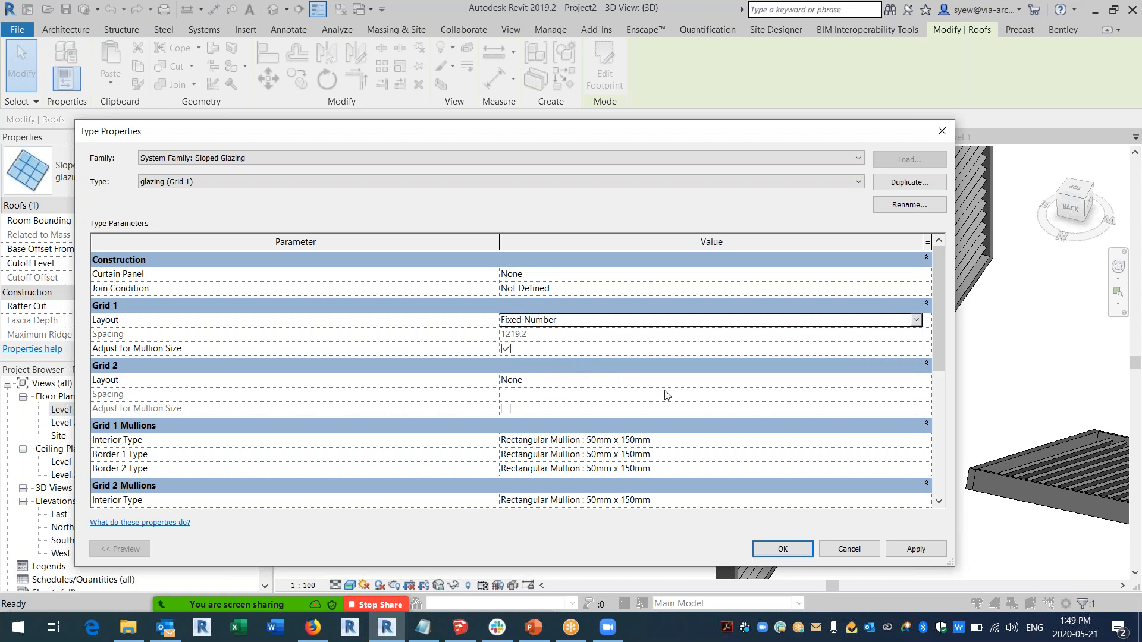
left_click(783, 549)
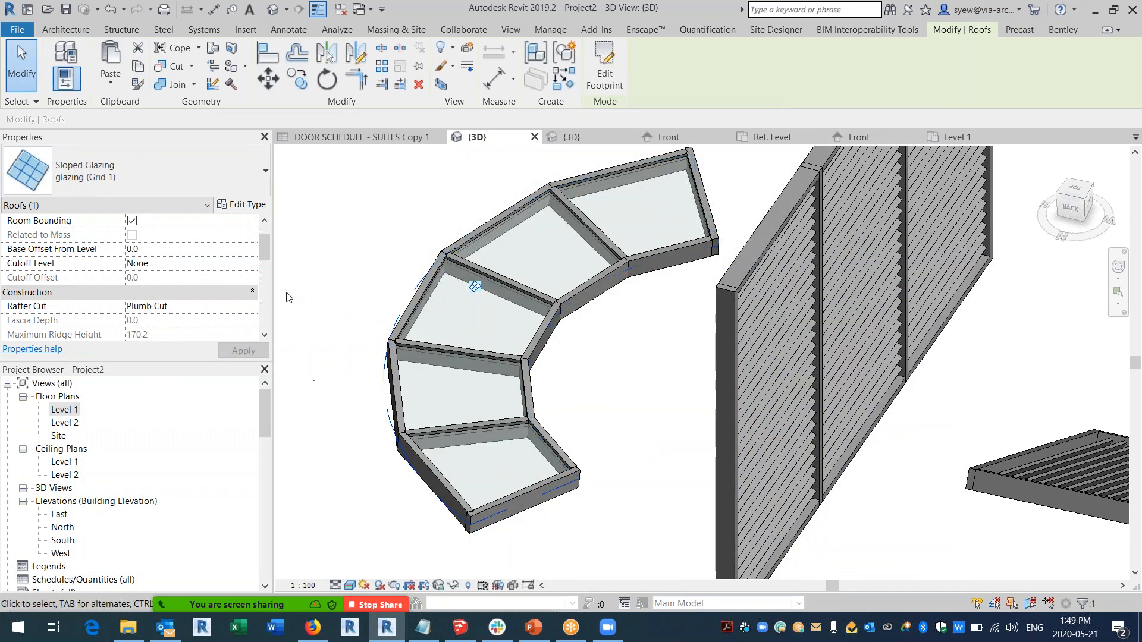
Set the curved roof's Grid 1 number to 8.
left_click_drag(263, 240, 261, 263)
left_click(177, 264)
type("8")
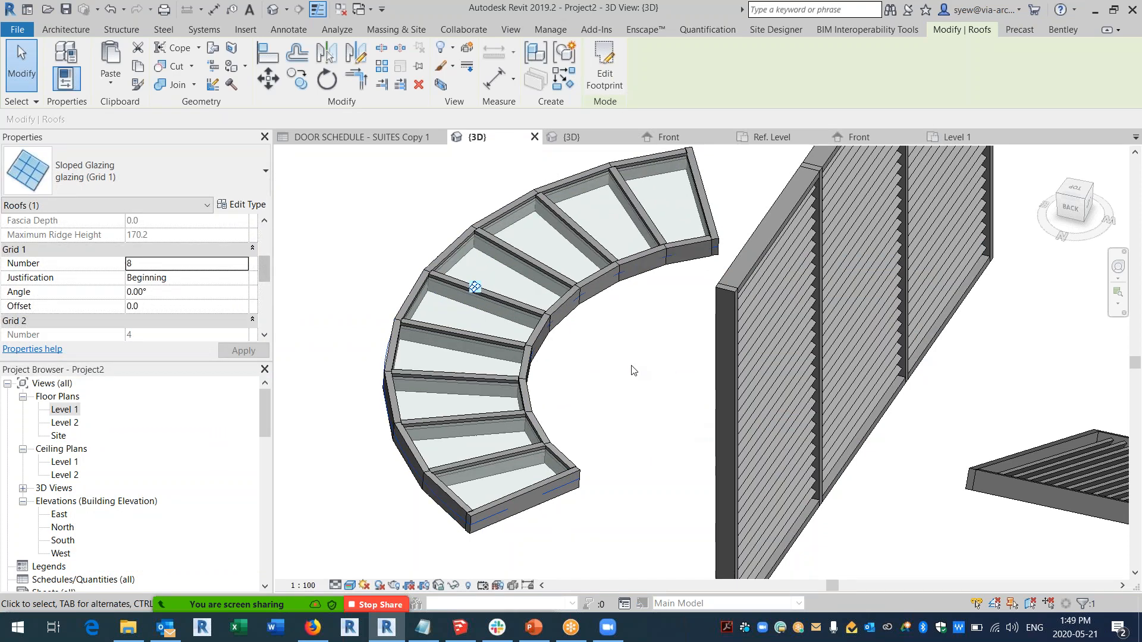
Open the recent project Space Frontier 2019.rvt.
middle_click_drag(640, 436, 726, 440, "shift")
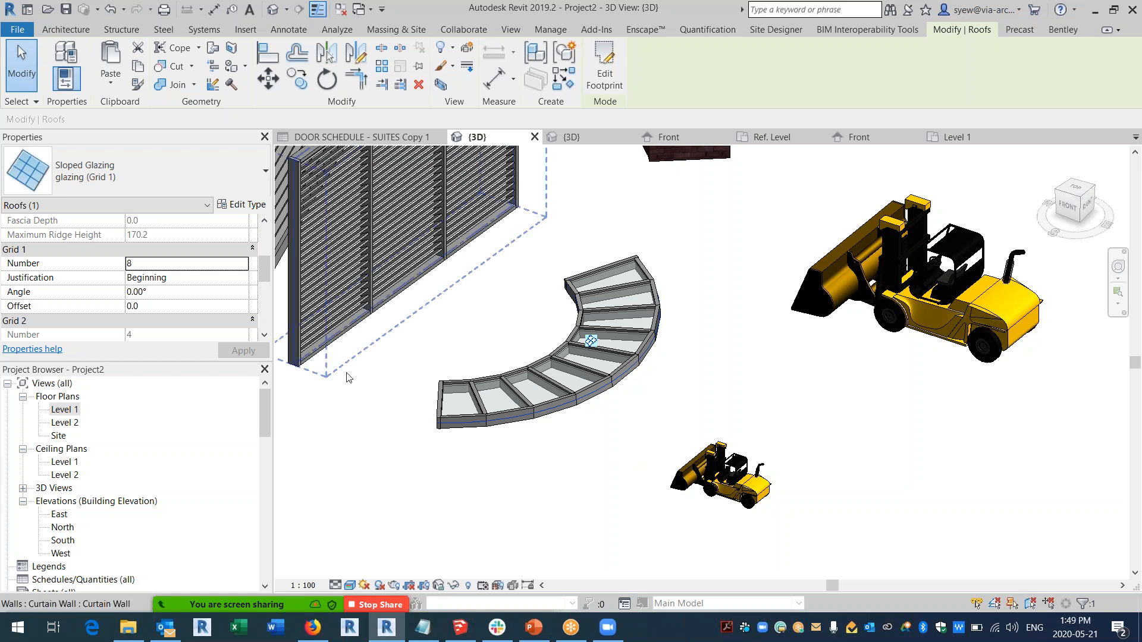
middle_click_drag(594, 518, 592, 520, "shift")
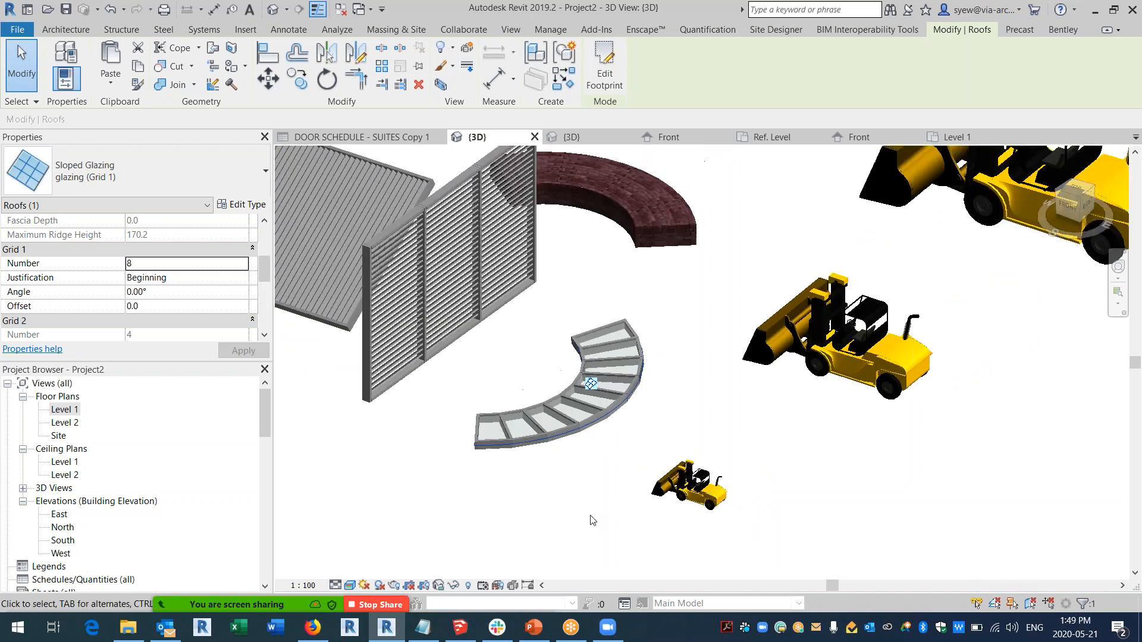
middle_click_drag(633, 465, 804, 440, "shift")
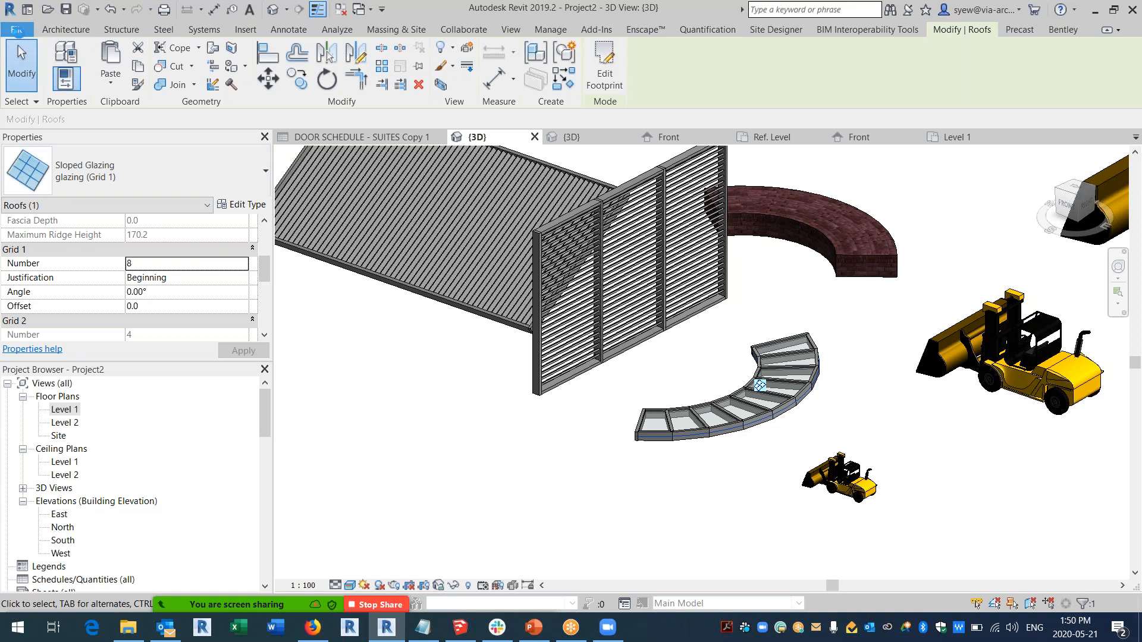
left_click(17, 29)
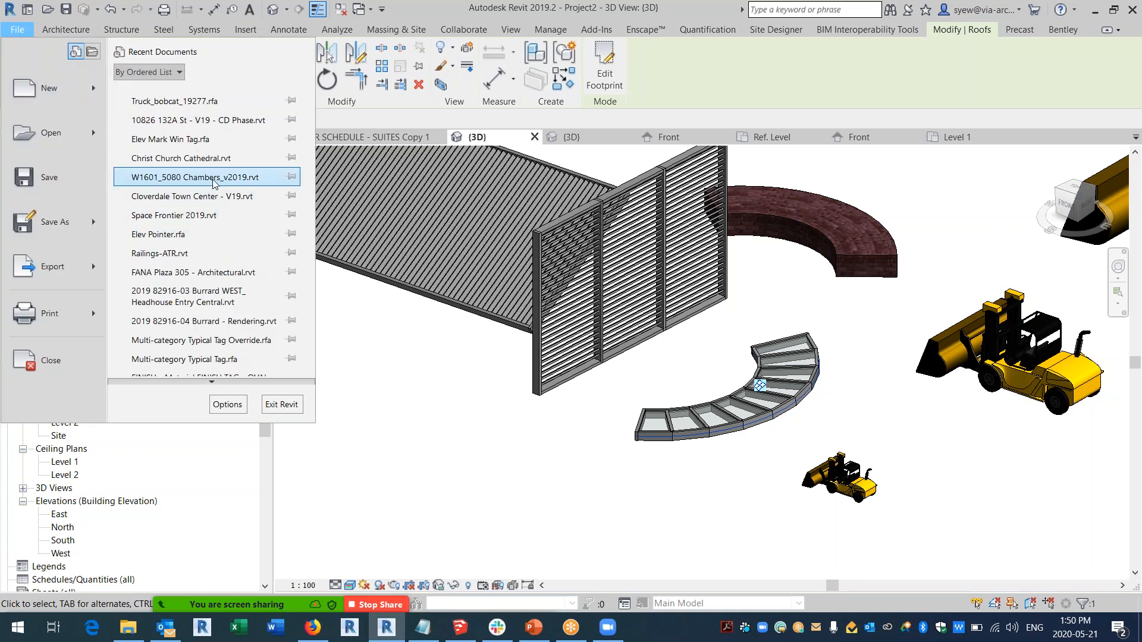
key("Escape")
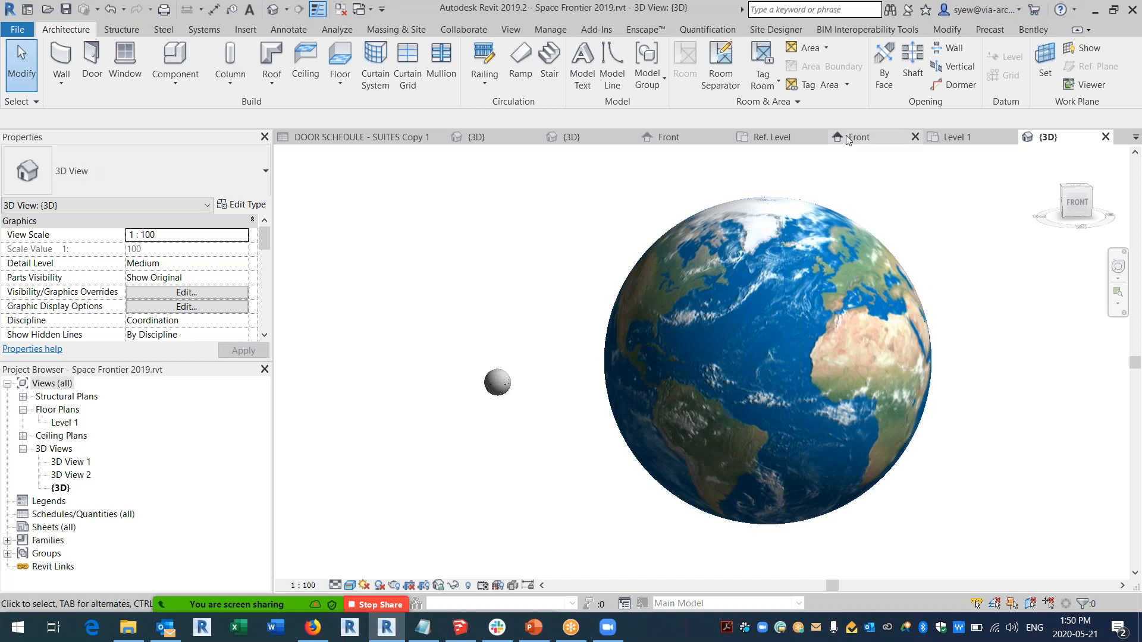
Try to change the Radius of the Earth High Res globe type and cancel its type properties.
left_click(840, 208)
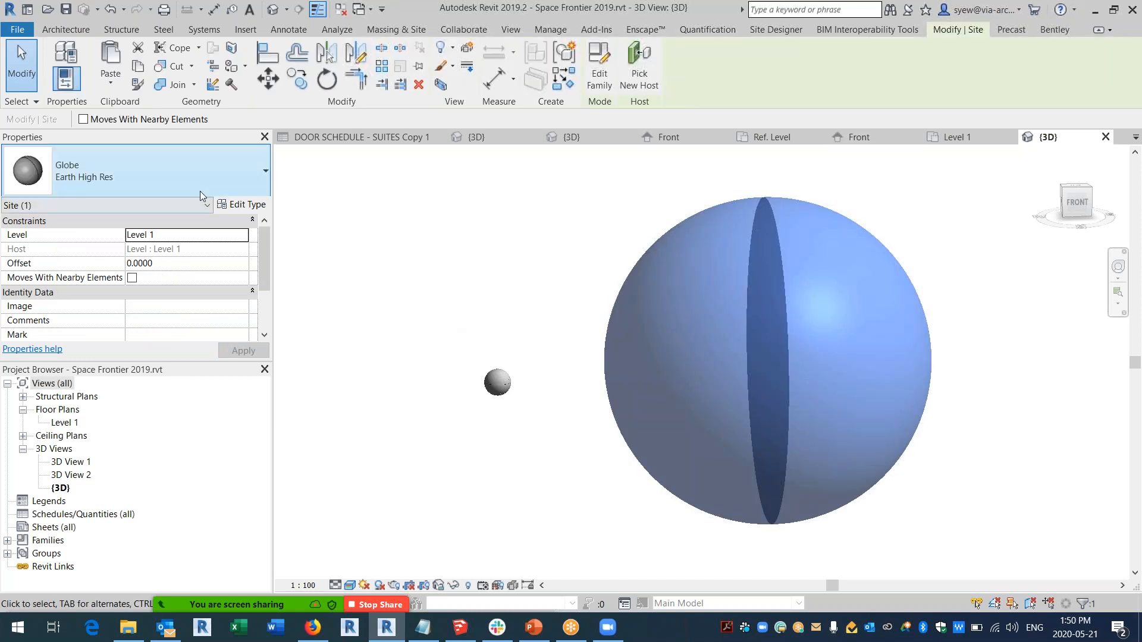
left_click(242, 206)
left_click(540, 320)
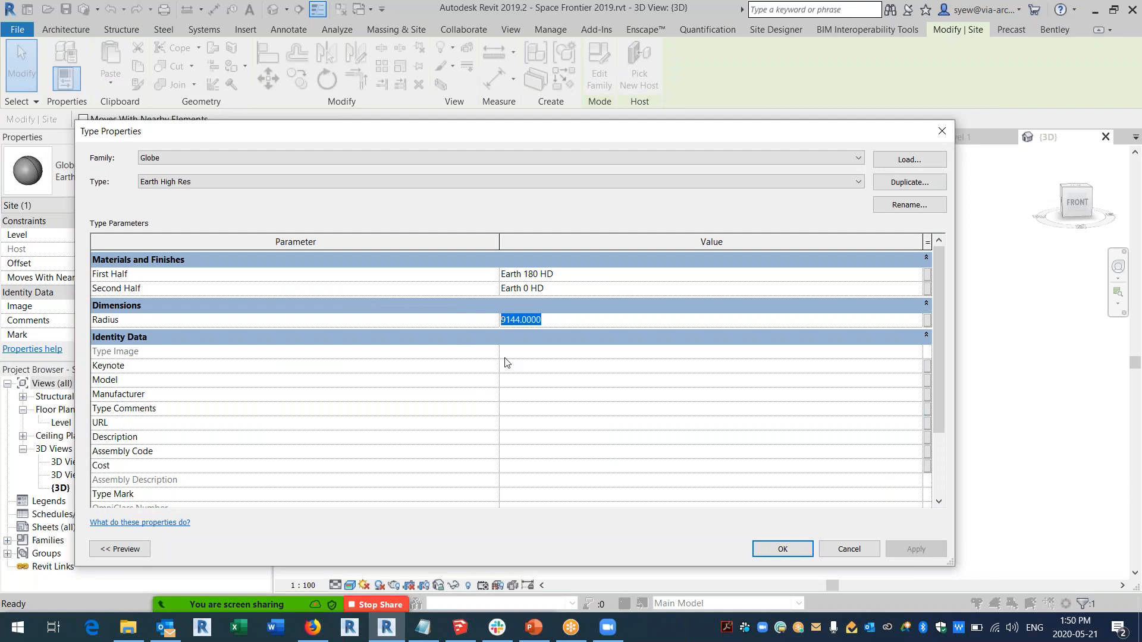
key("Return")
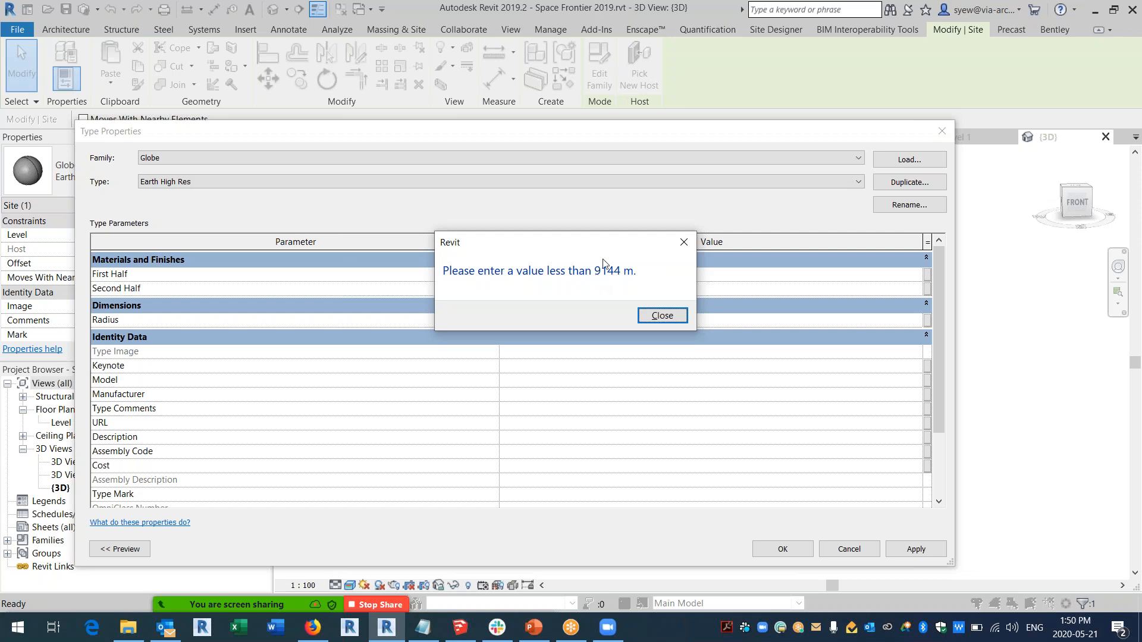
key("Escape")
key("Escape")
key("Escape")
key("Escape")
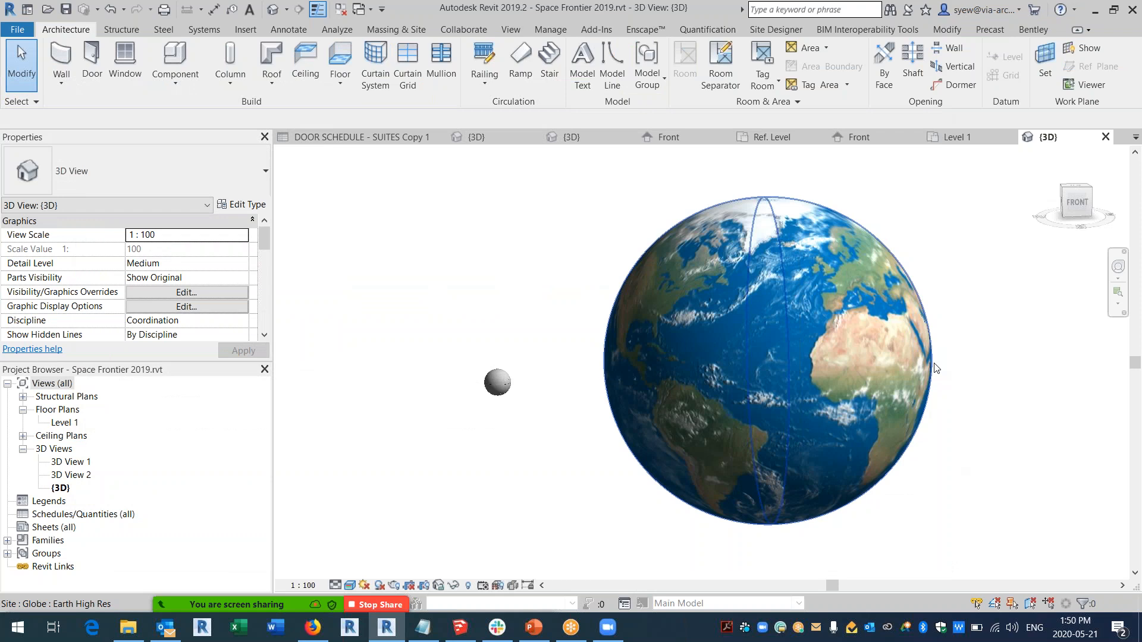
Open the Globe family for editing and create a circular void extrusion with a depth of 250 around the globe's centre.
left_click(833, 326)
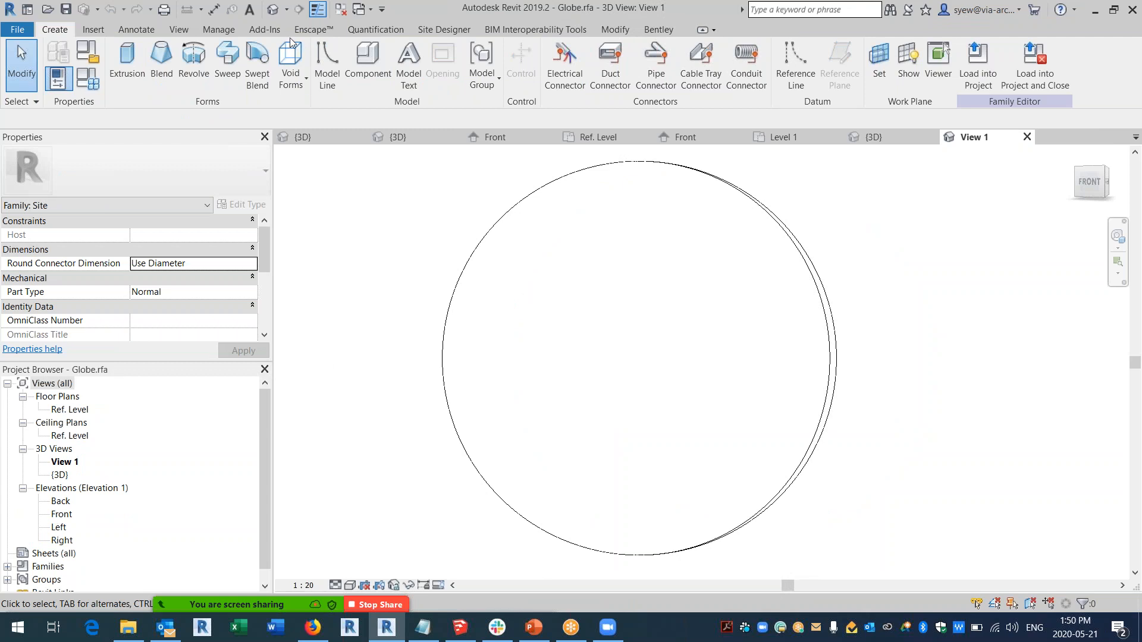
left_click(290, 63)
left_click(329, 108)
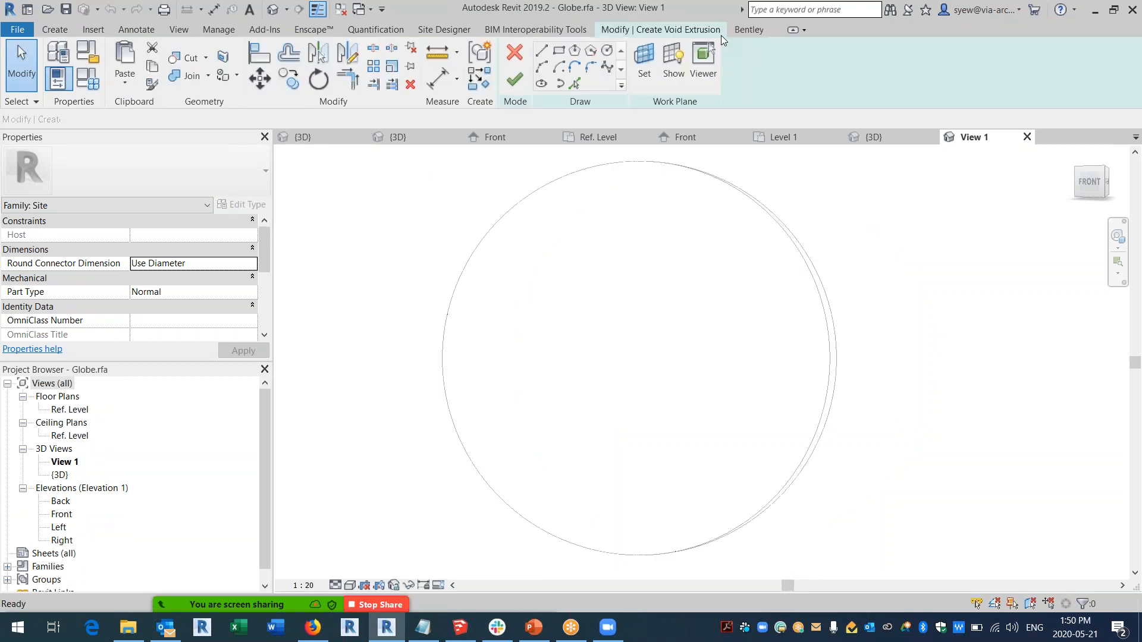
left_click(606, 50)
left_click(633, 352)
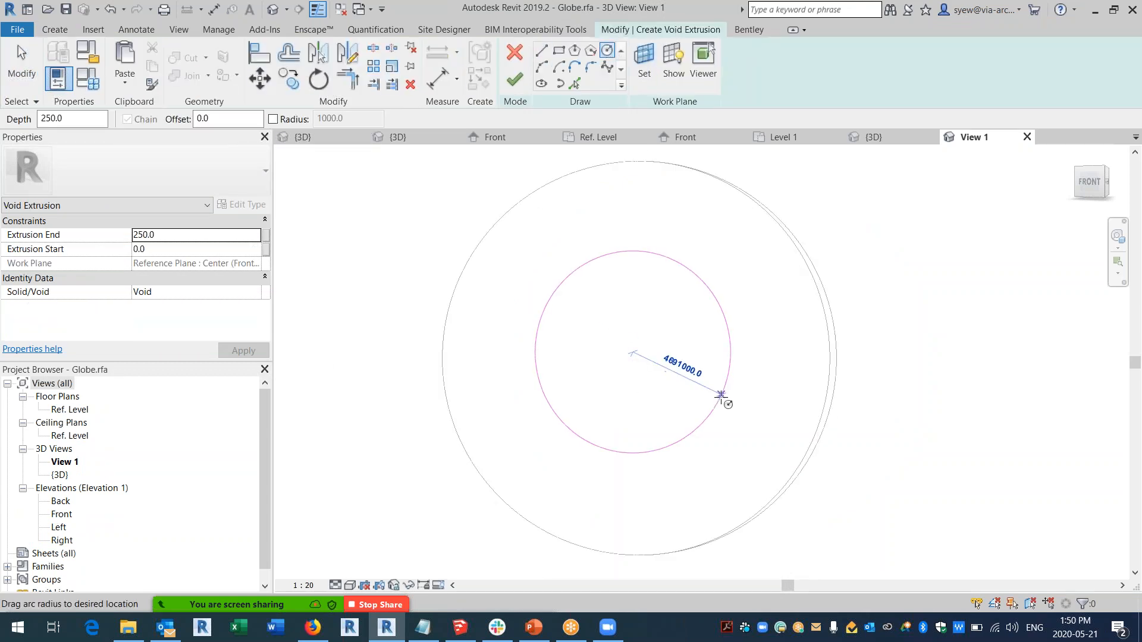
left_click(727, 400)
key("Escape")
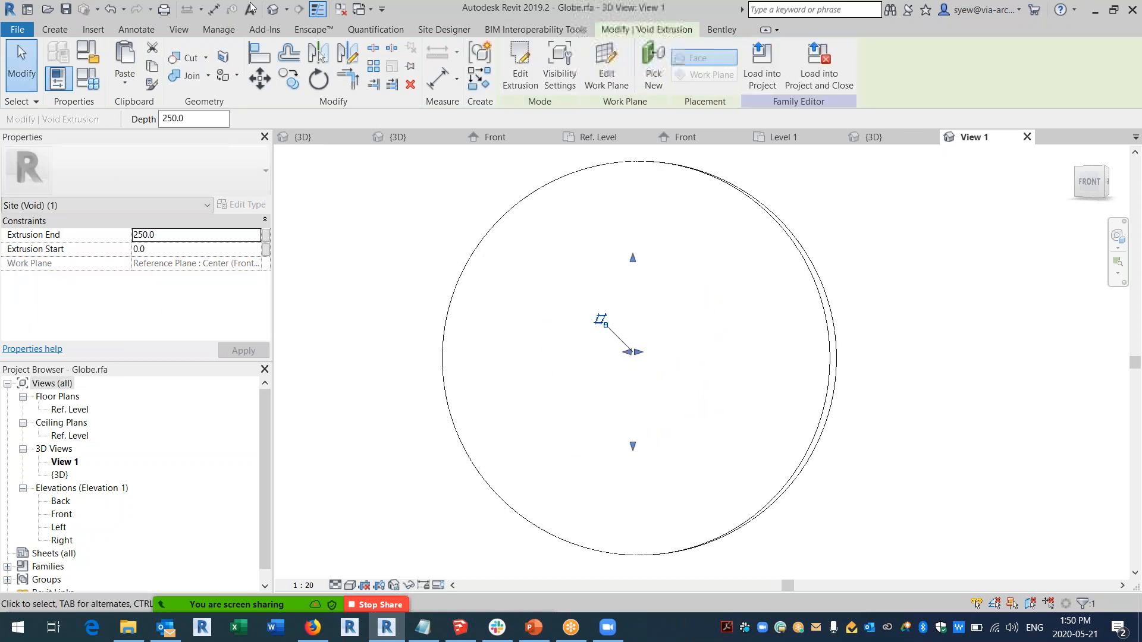
Open the family's default 3D view and set its visual style to Wireframe.
left_click(273, 8)
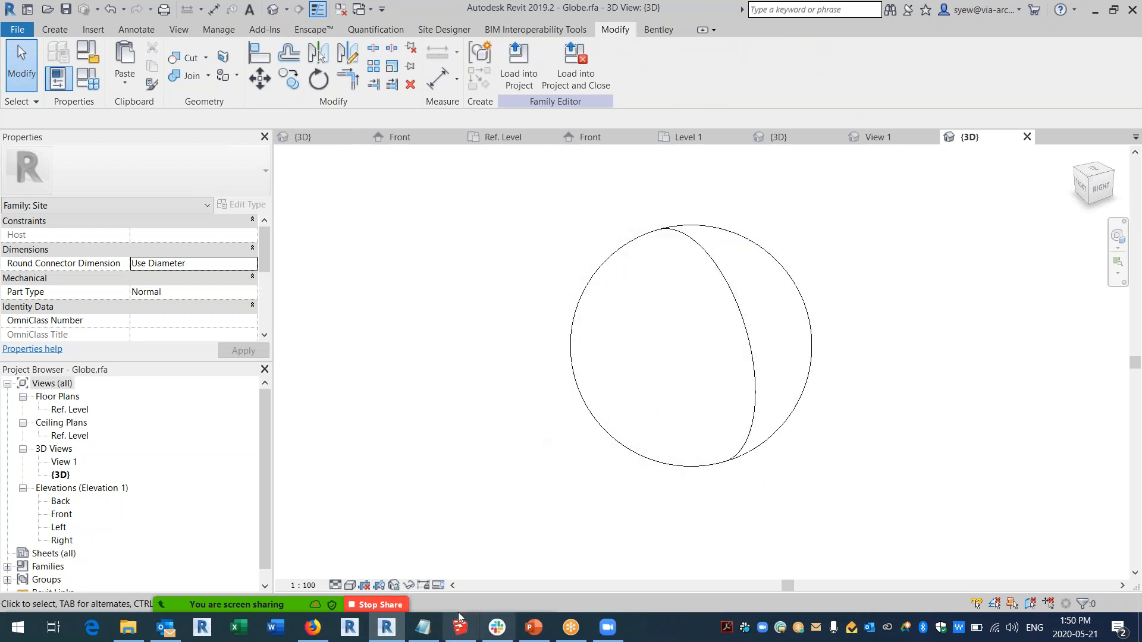
left_click(350, 585)
left_click(366, 494)
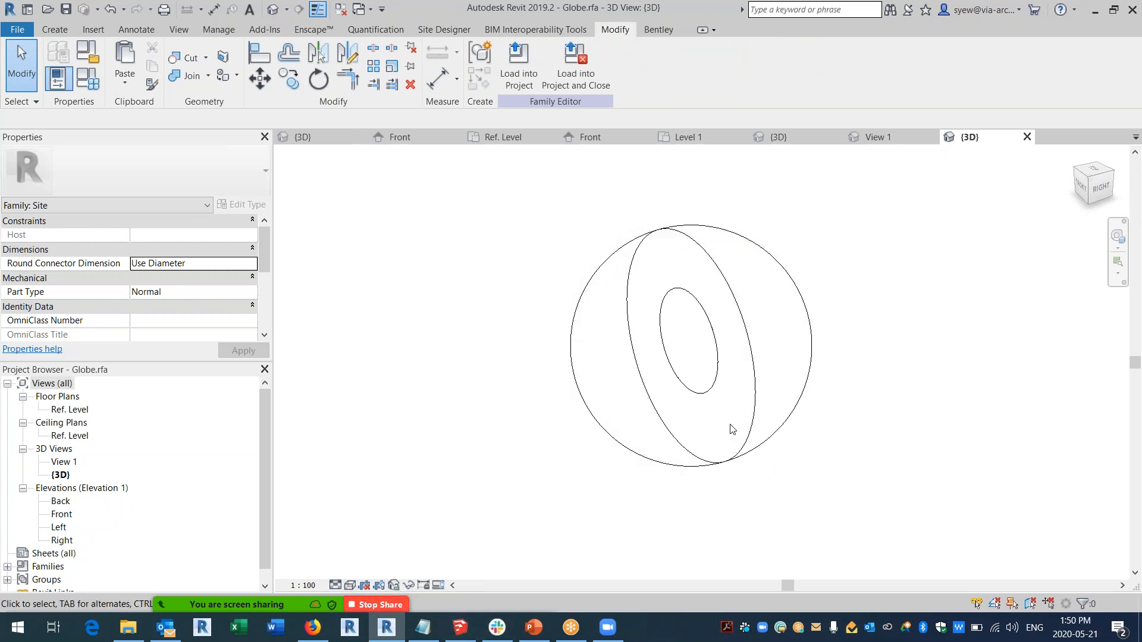
Stretch both ends of the void extrusion out beyond the globe, unjoining the elements that conflict.
left_click(713, 384)
middle_click_drag(713, 384, 452, 500, "shift")
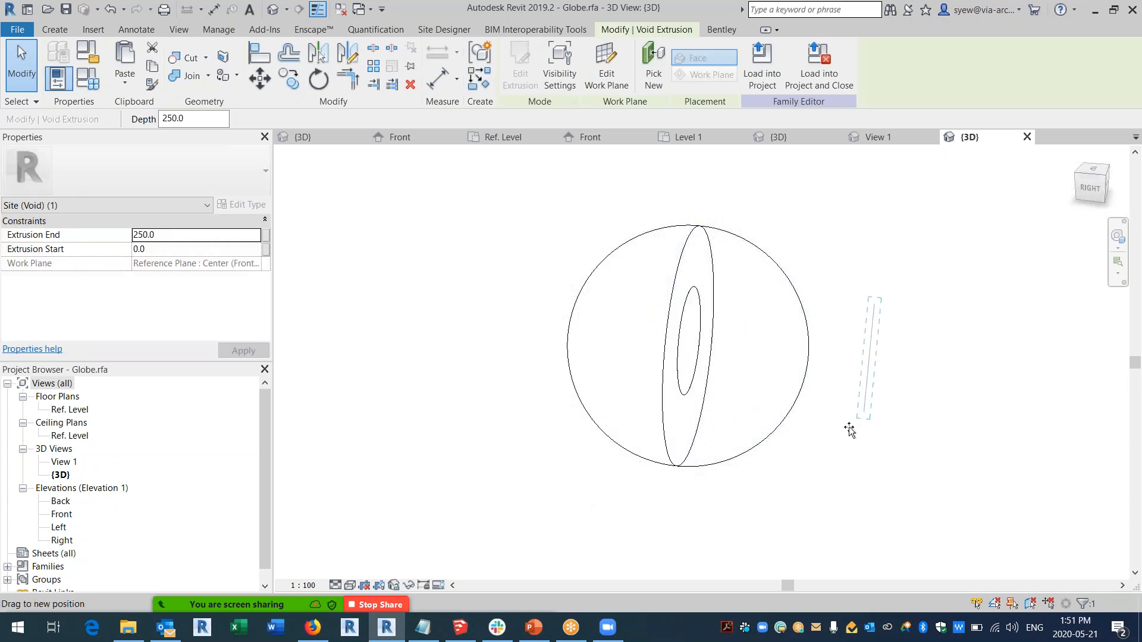
left_click_drag(849, 430, 850, 430)
left_click(888, 593)
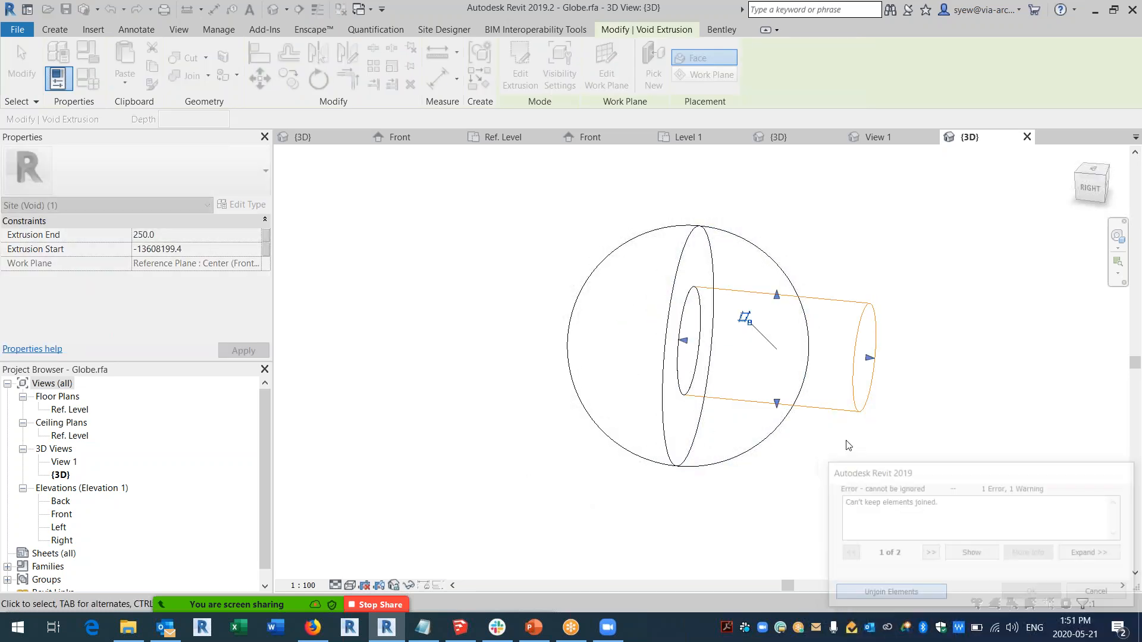
key("Escape")
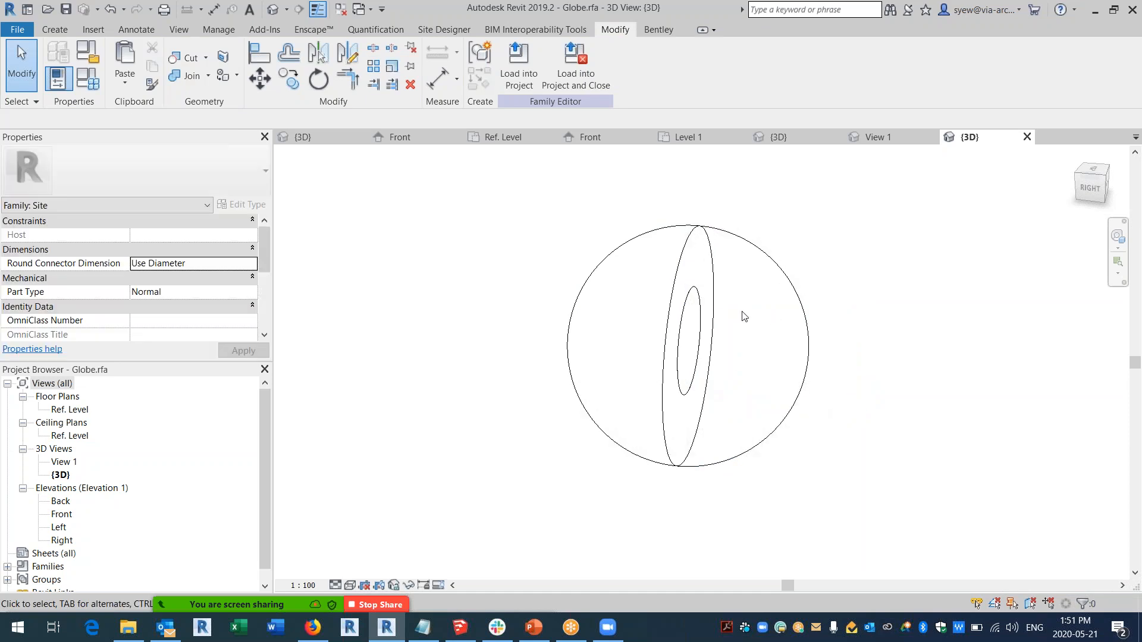
left_click(807, 296)
key("Escape")
left_click(690, 316)
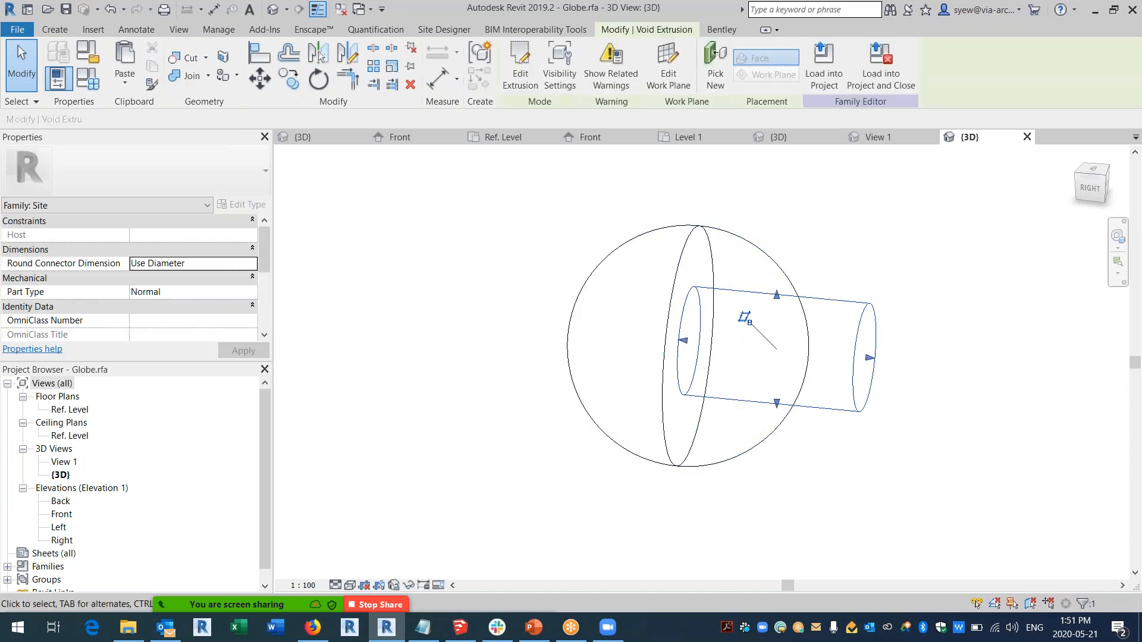
left_click_drag(527, 433, 526, 431)
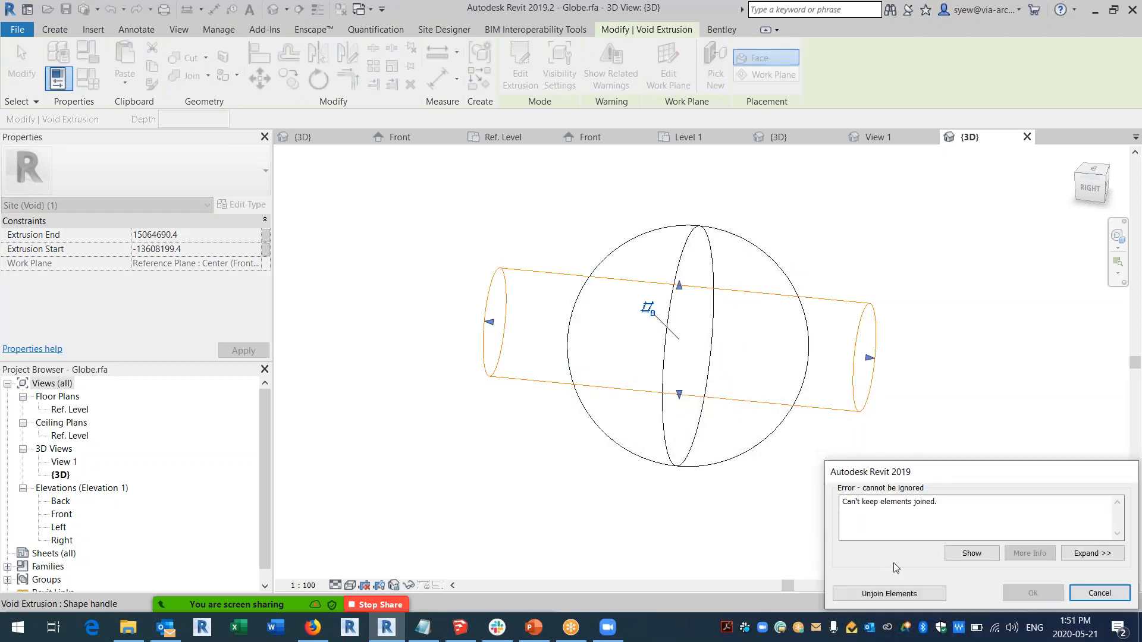
left_click(892, 594)
Shorten and shift the void extrusion so that it straddles the outer surface of one globe half.
left_click_drag(872, 359, 768, 356)
left_click_drag(493, 323, 660, 357)
left_click_drag(772, 349, 840, 359)
left_click_drag(645, 337, 772, 364)
left_click(818, 468)
middle_click_drag(890, 348, 756, 360)
scroll(756, 360, "up", 2)
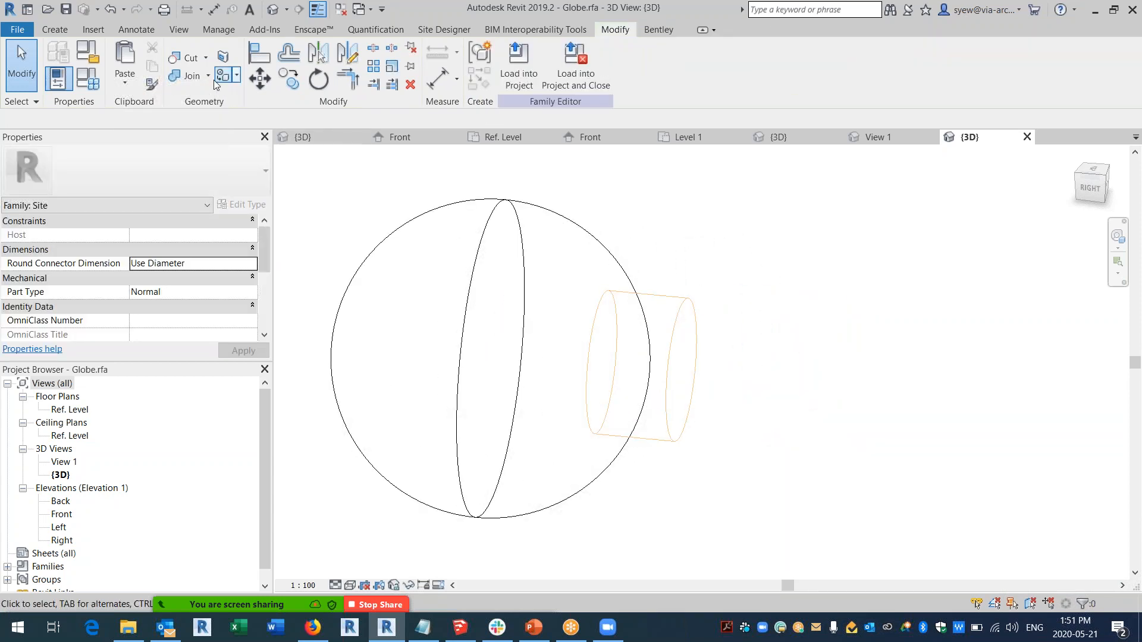
Try to cut one half of the globe with the void extrusion, and delete the void.
left_click(191, 60)
left_click(605, 252)
left_click(660, 298)
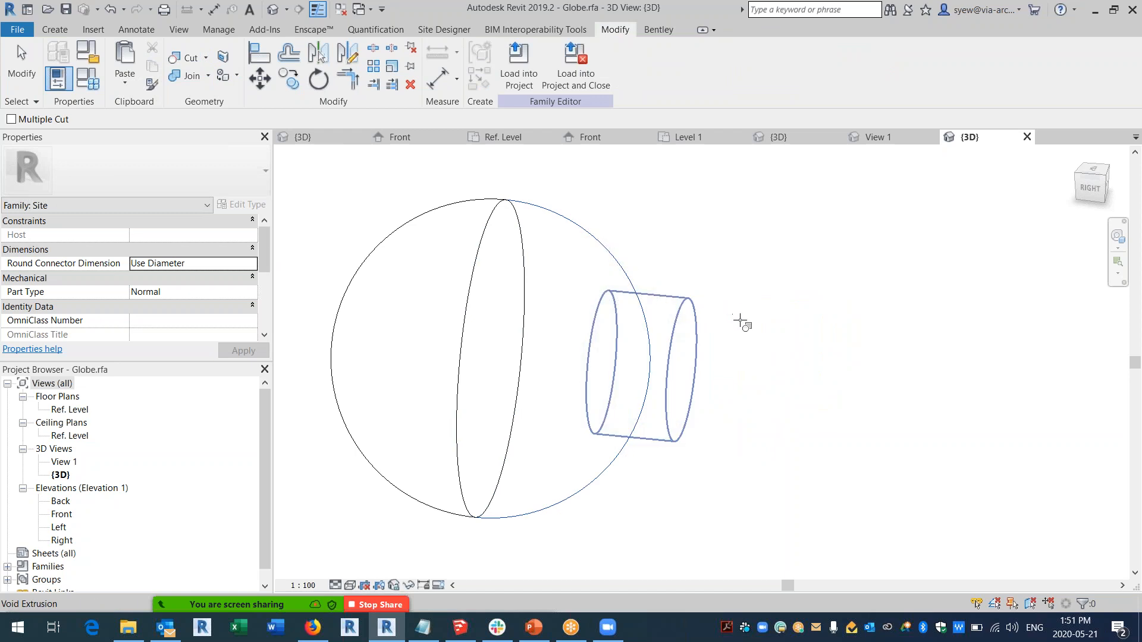
left_click_drag(924, 468, 642, 397)
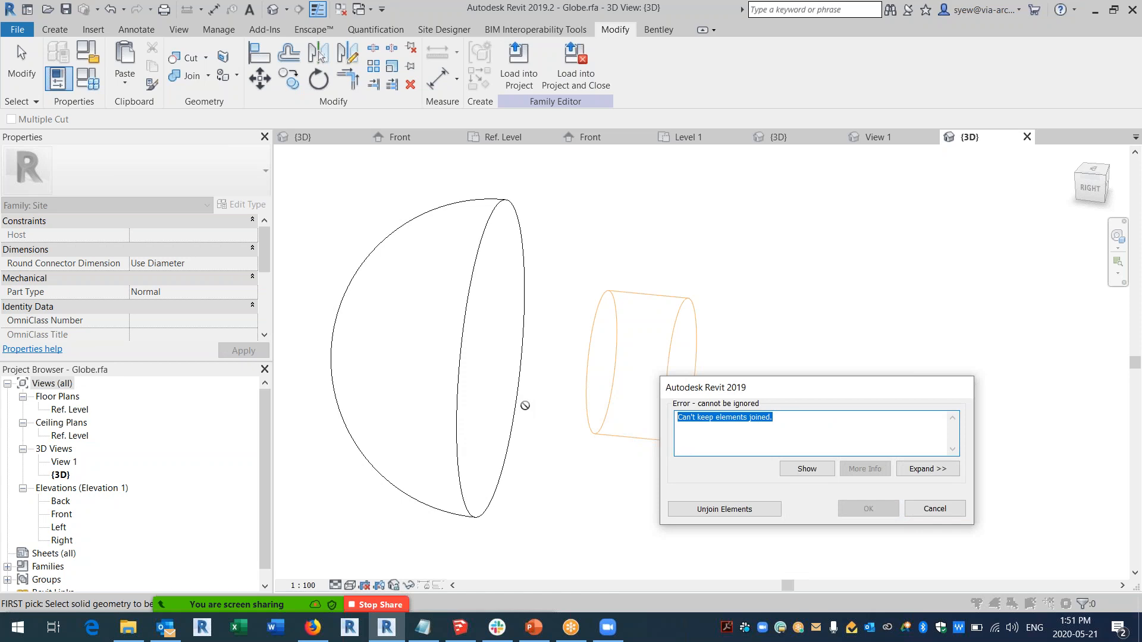
left_click(930, 515)
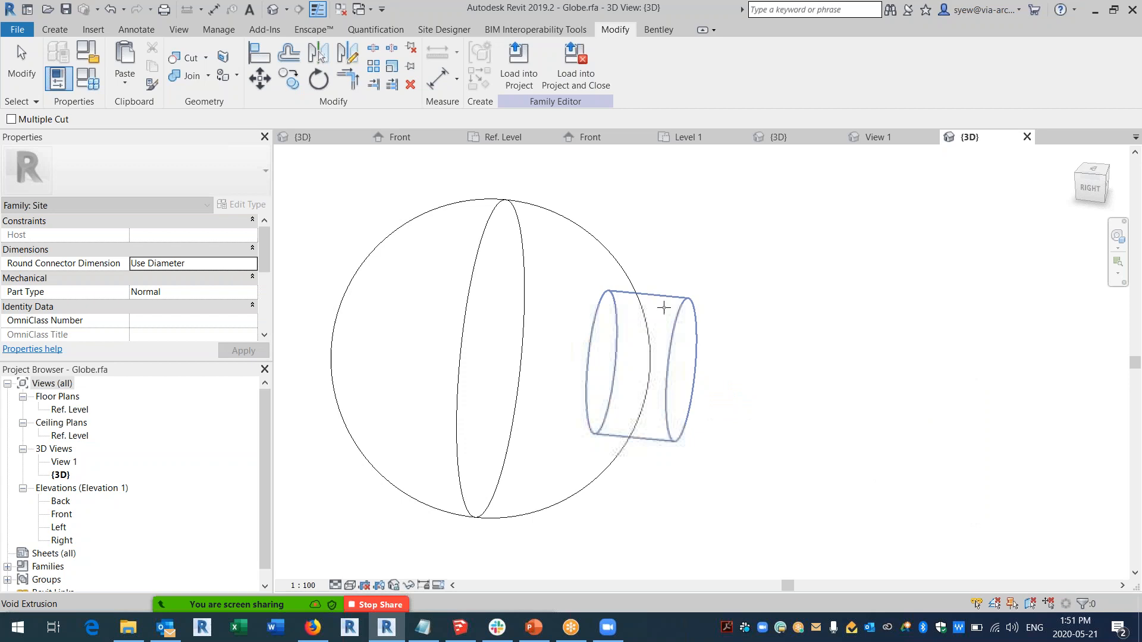
key("Escape")
left_click(680, 298)
Edit the globe half's revolve sketch and draw an inward-curving arc spanning about 4964476 across the profile's outer edge.
left_click(571, 224)
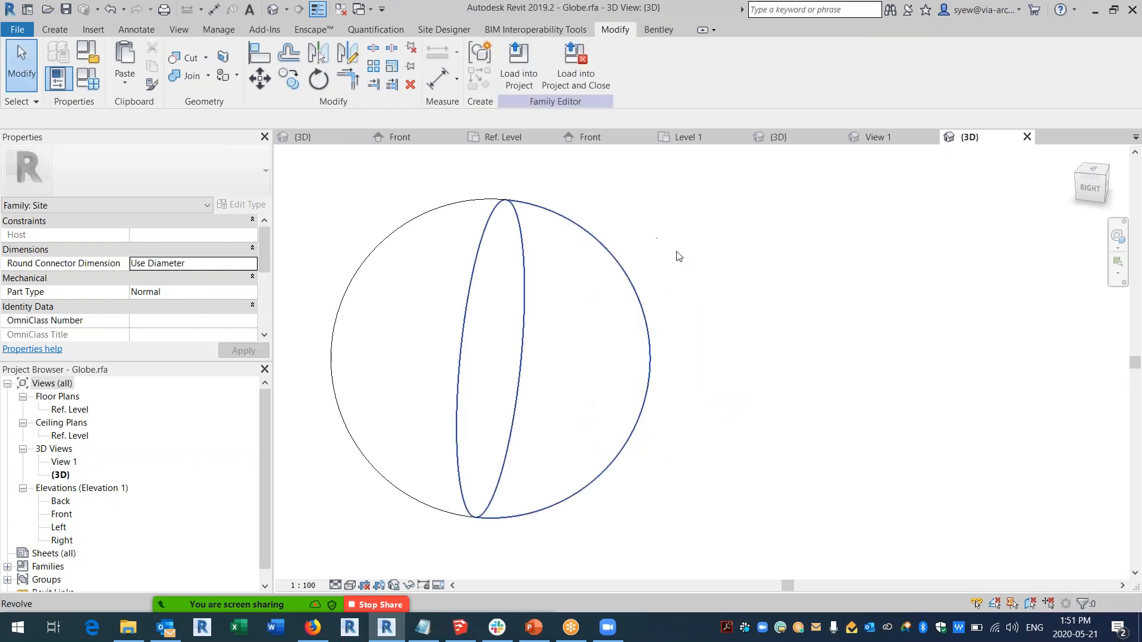
mouse_move(665, 294)
middle_mouse_down("shift")
mouse_move(535, 344)
mouse_move(490, 217)
middle_mouse_up("shift")
scroll(676, 410, "up", 2)
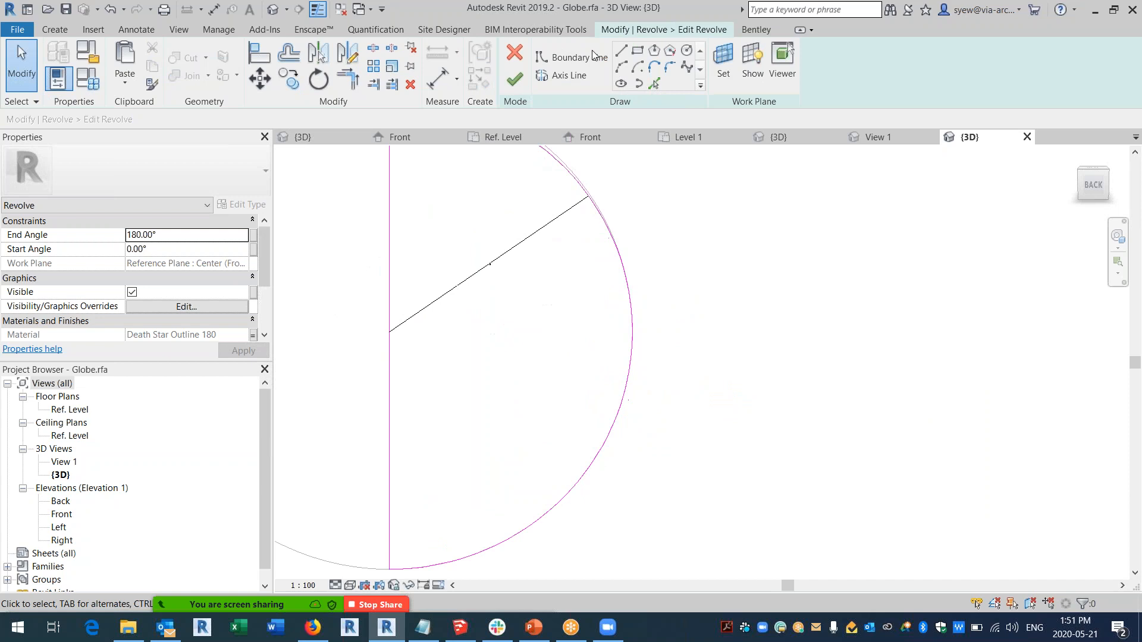
left_click(622, 67)
left_click(624, 268)
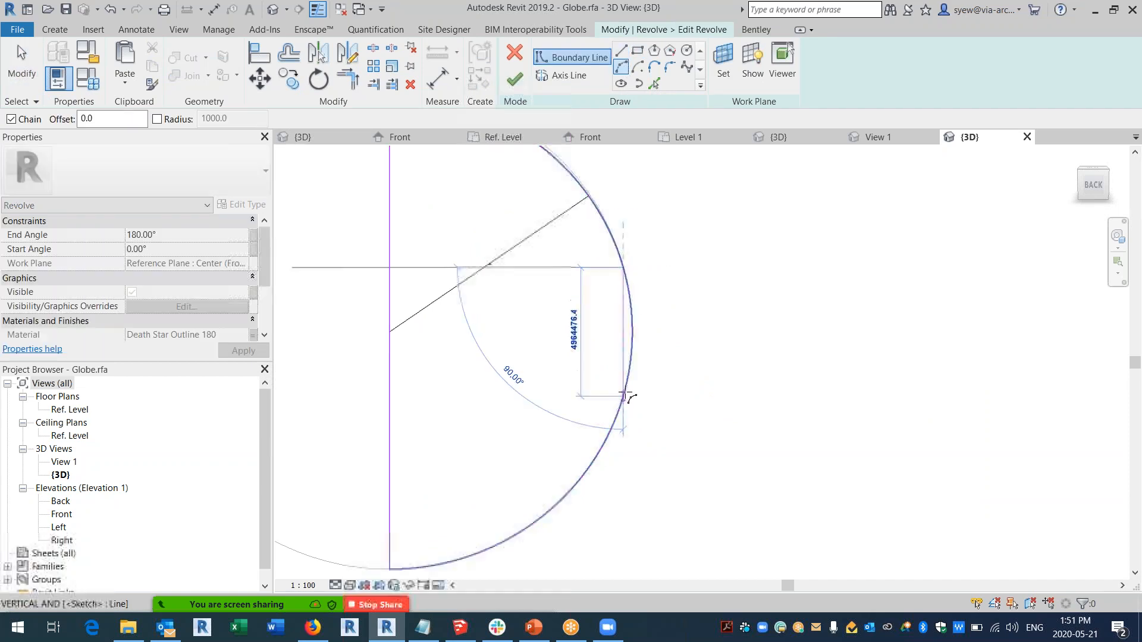
left_click(624, 395)
left_click(596, 373)
key("Escape")
key("Escape")
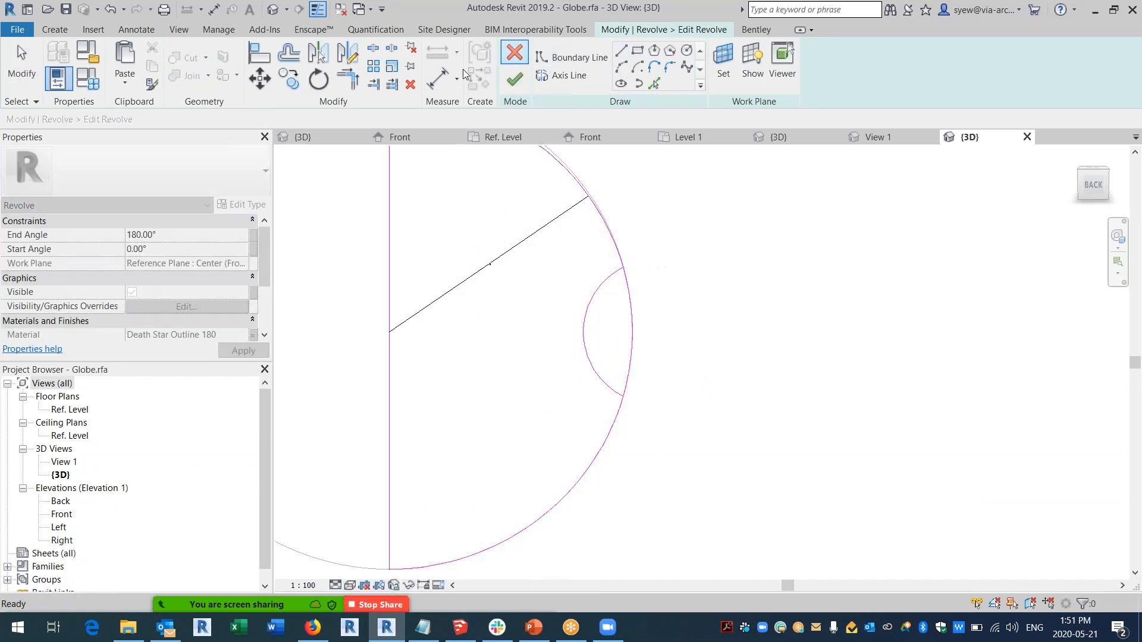
Trim the outer edge of the revolve profile to the ends of the concave arc and finish the sketch.
left_click(631, 301)
key("t")
key("r")
left_click(609, 276)
left_click(619, 256)
left_click(611, 410)
key("Escape")
key("Escape")
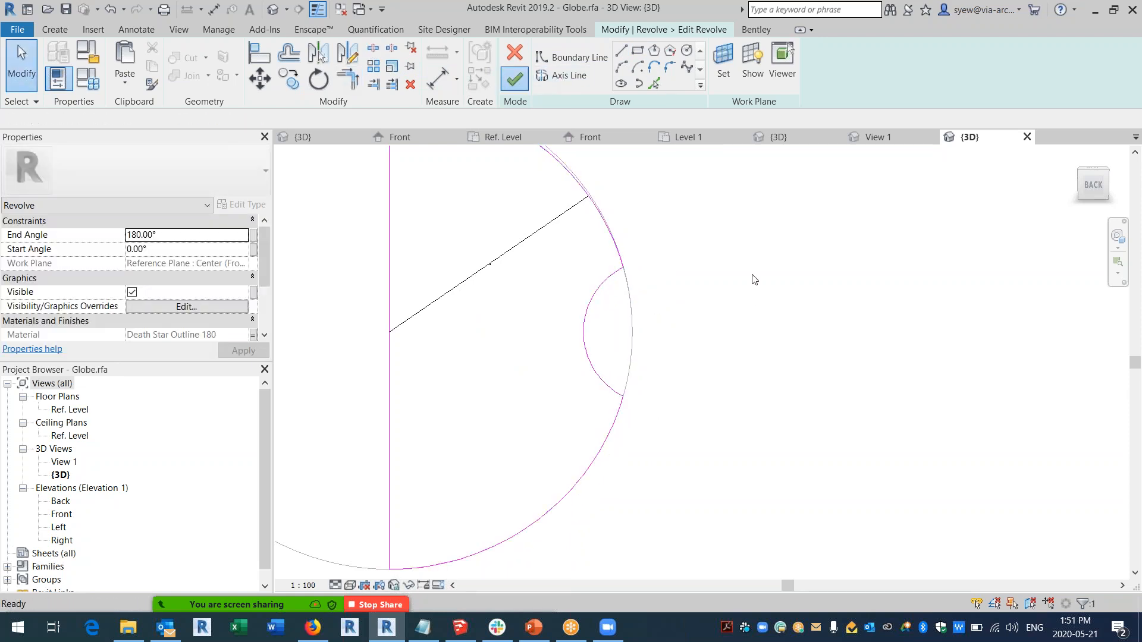
Load the modified Globe family into Project2 and end the component placement.
scroll(695, 316, "down", 2)
mouse_move(751, 393)
middle_mouse_down("shift")
mouse_move(630, 357)
mouse_move(622, 406)
mouse_move(642, 428)
middle_mouse_up("shift")
left_click(708, 423)
scroll(671, 351, "up", 2)
left_click(724, 404)
middle_click_drag(714, 404, 600, 390, "shift")
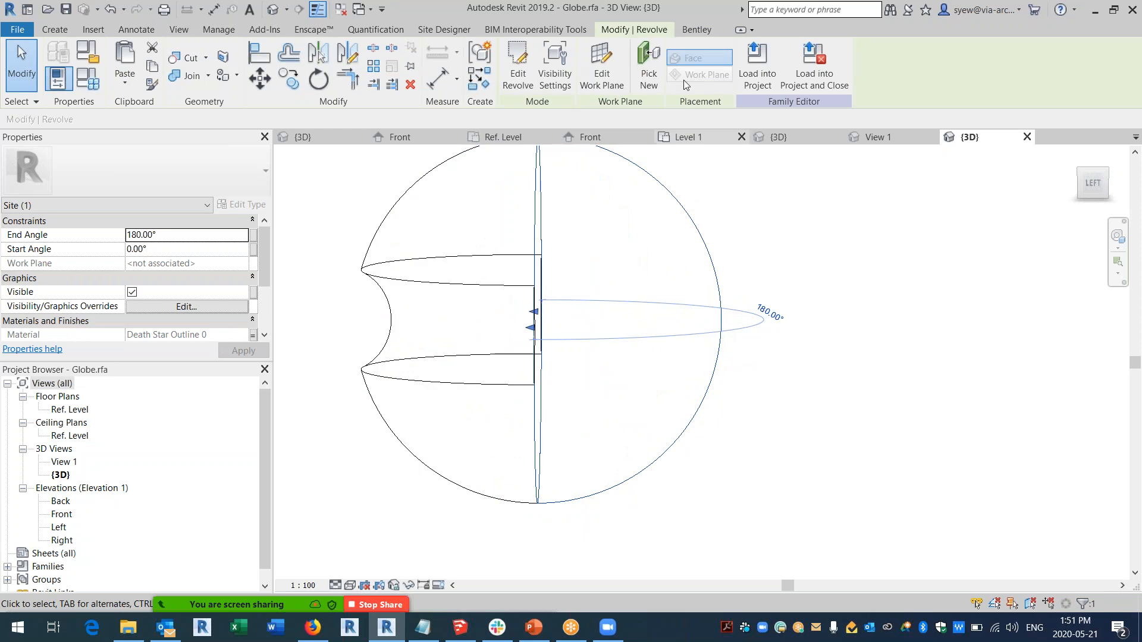
left_click(759, 66)
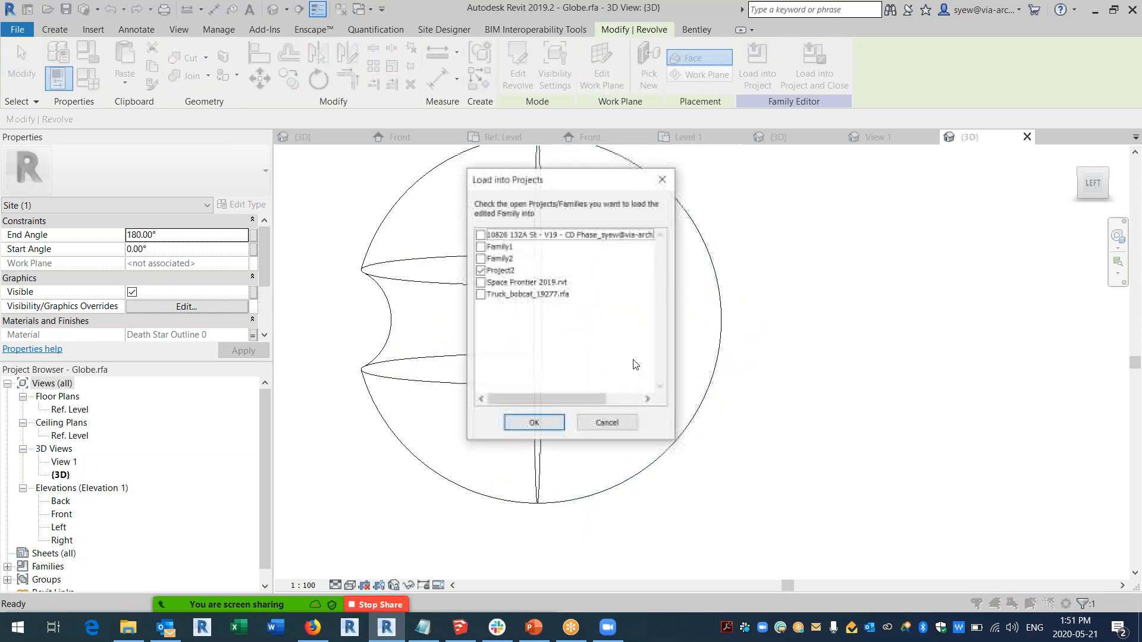
left_click(534, 423)
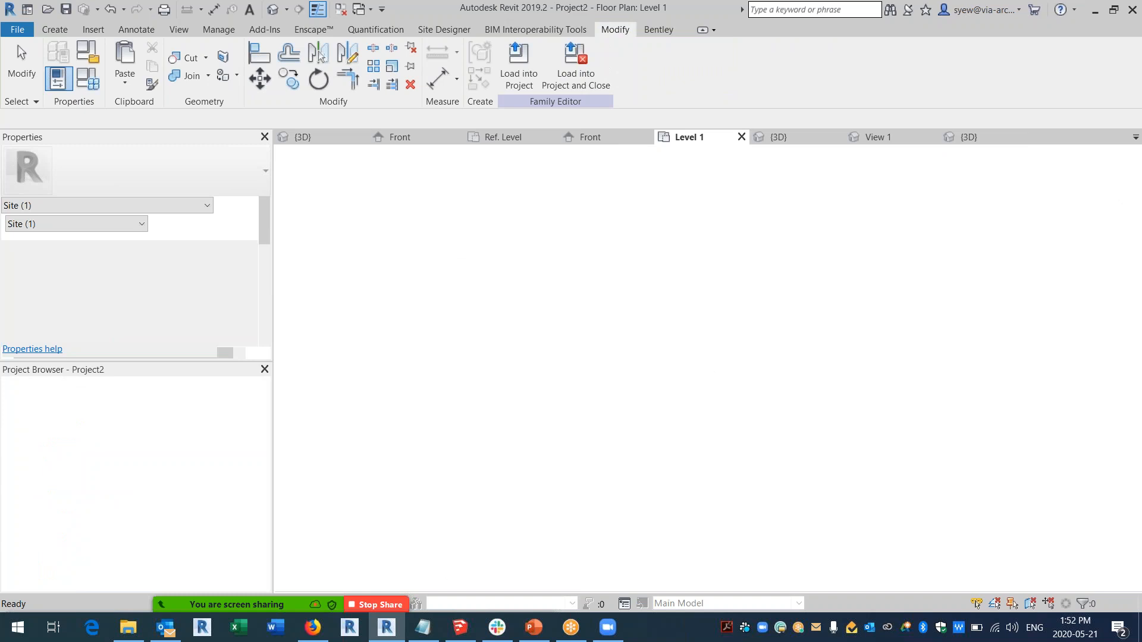
key("Escape")
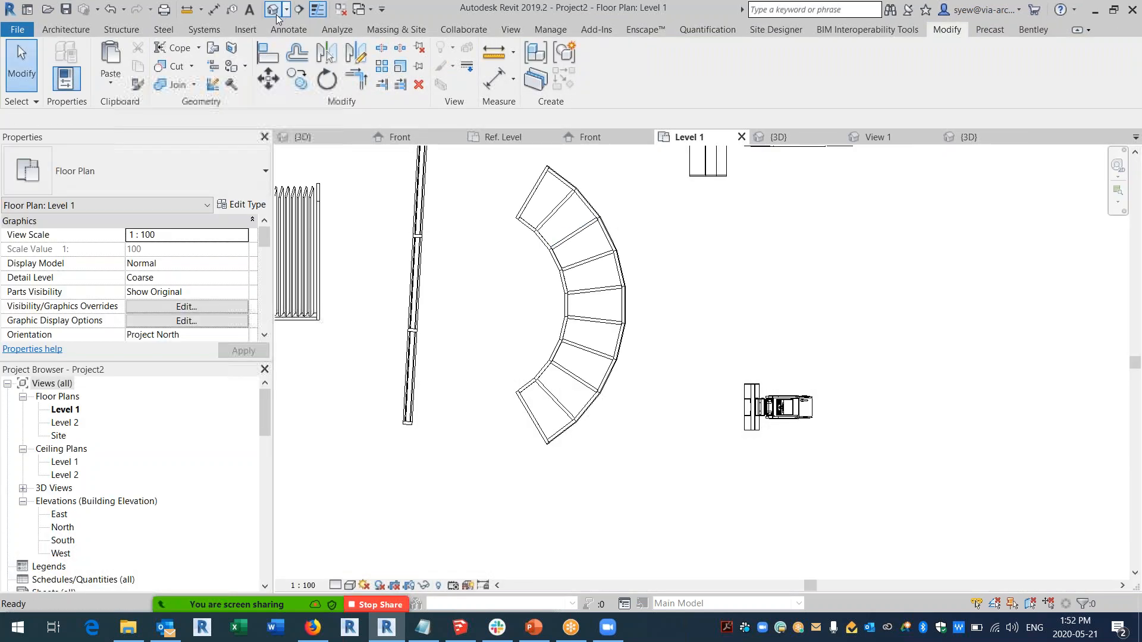
Close the Globe family's 3D view and return to the Space Frontier 2019 3D view.
left_click(969, 137)
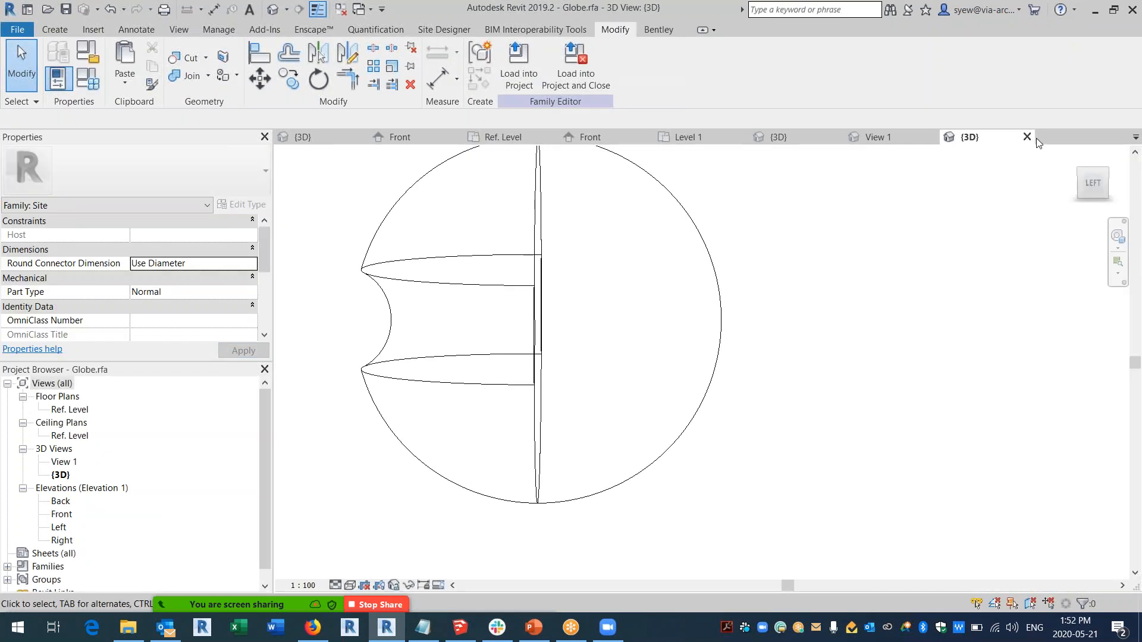
left_click(1028, 137)
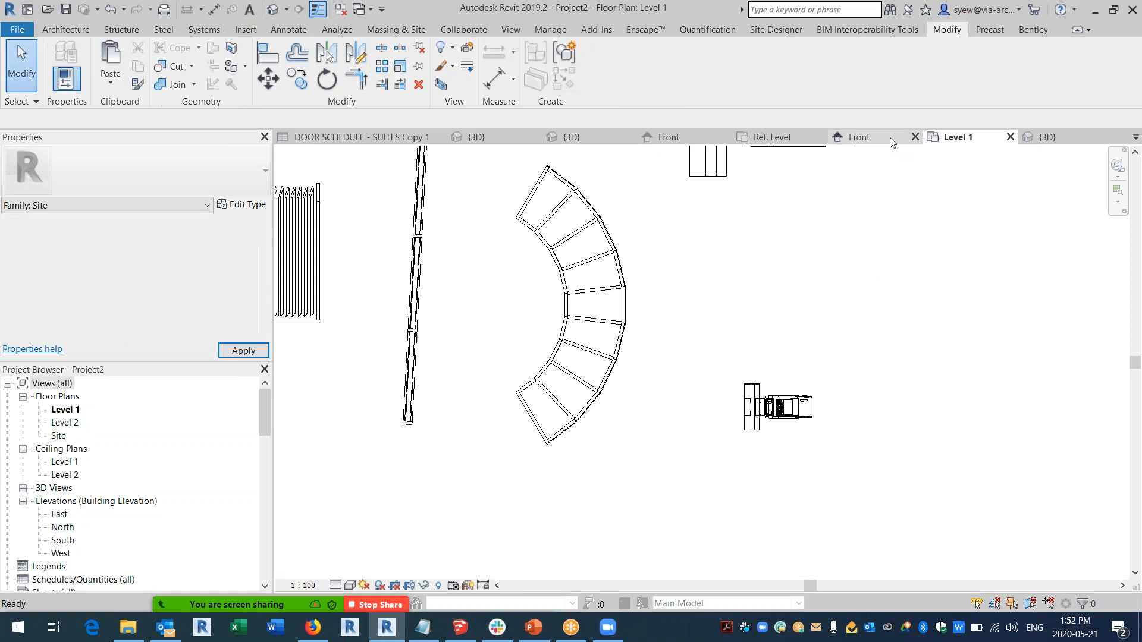
left_click(1041, 136)
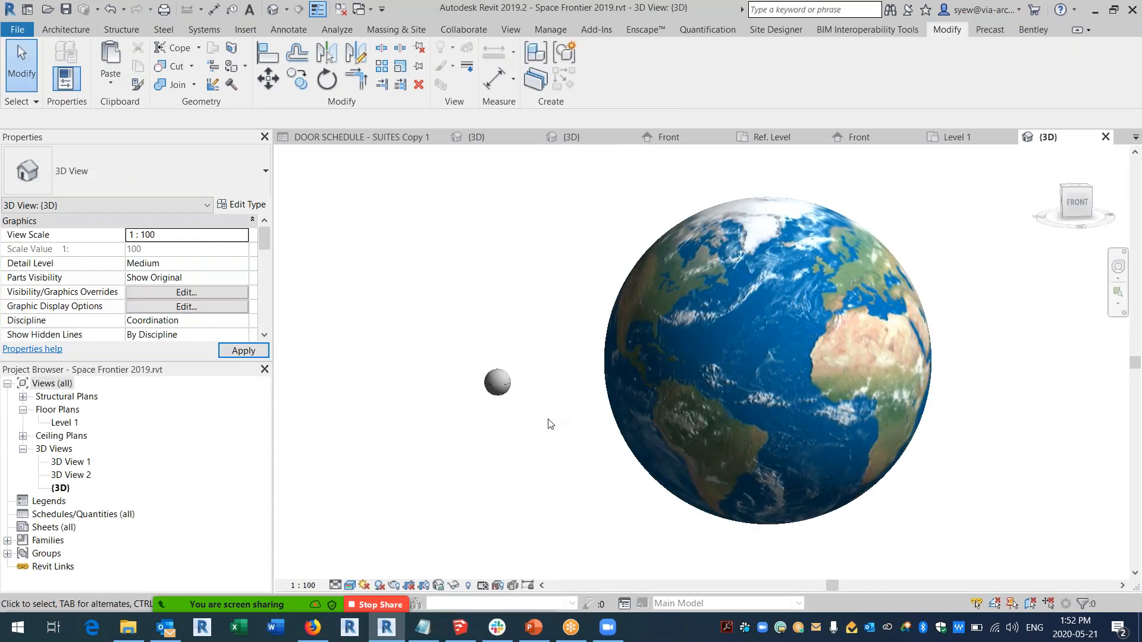
Open the Death Star model's family for editing and bring its circular dish into close view.
middle_click_drag(570, 424, 711, 500, "shift")
scroll(577, 304, "up", 9)
scroll(619, 301, "up", 5)
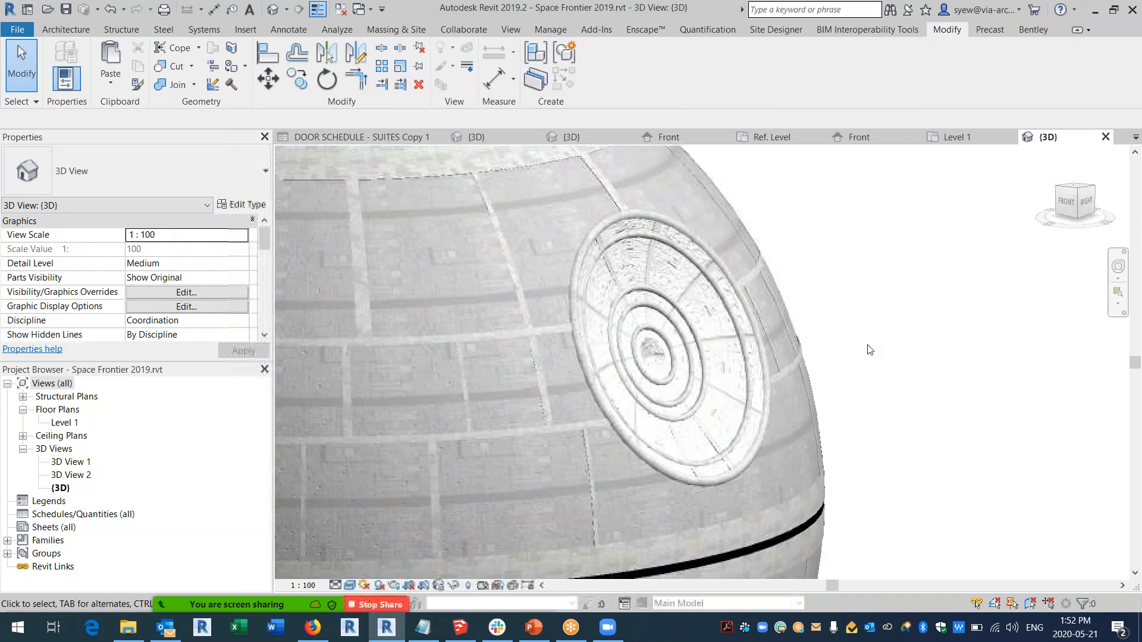
left_click(687, 362)
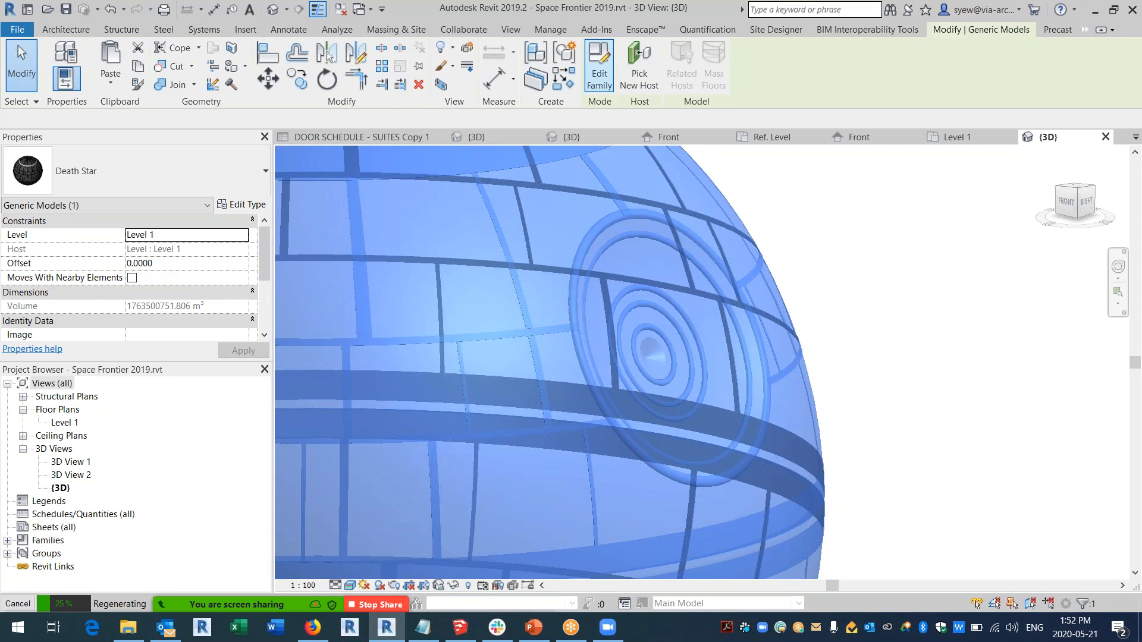
left_click(599, 67)
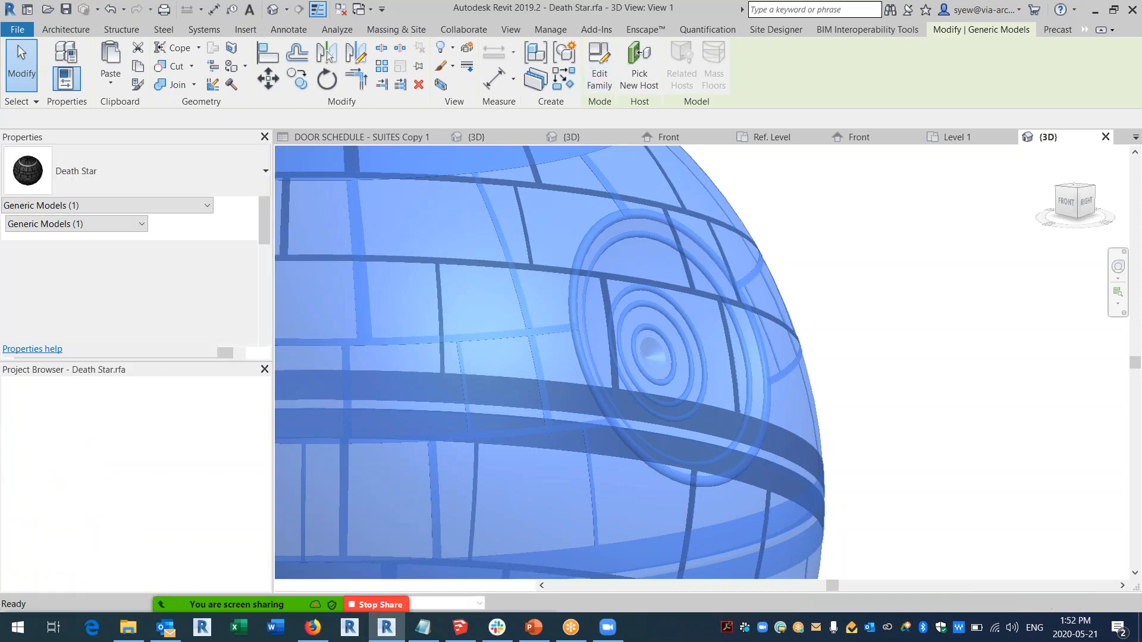
scroll(743, 289, "up", 4)
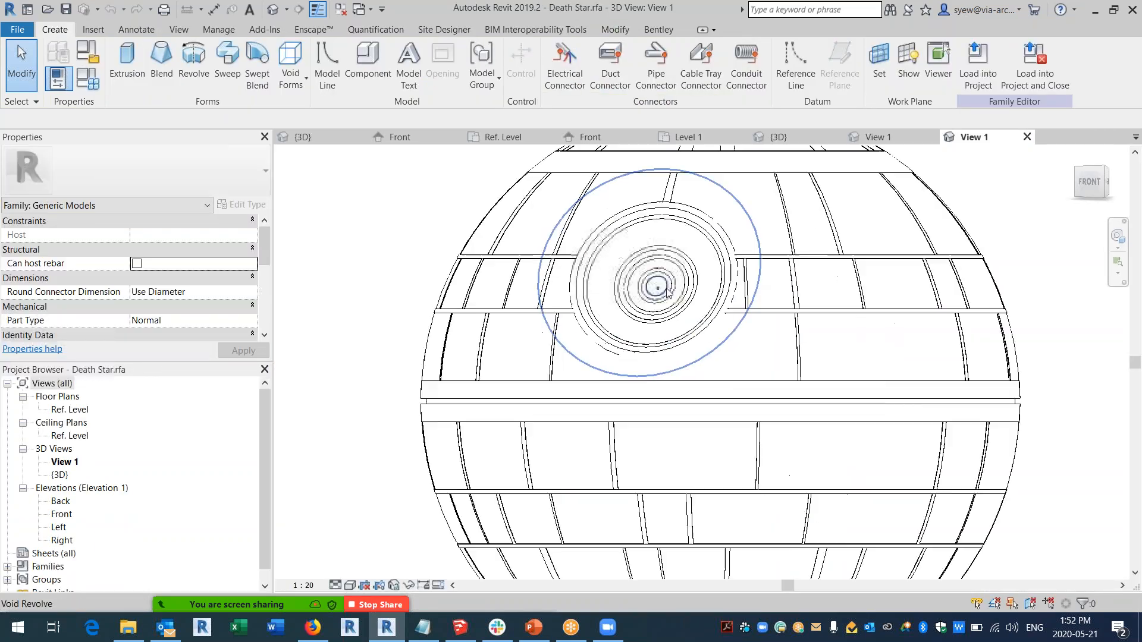
Select the void revolve that cuts the Death Star's dish and examine it from the side of the sphere.
left_click(671, 291)
middle_click_drag(780, 392, 657, 443, "shift")
scroll(571, 417, "down", 2)
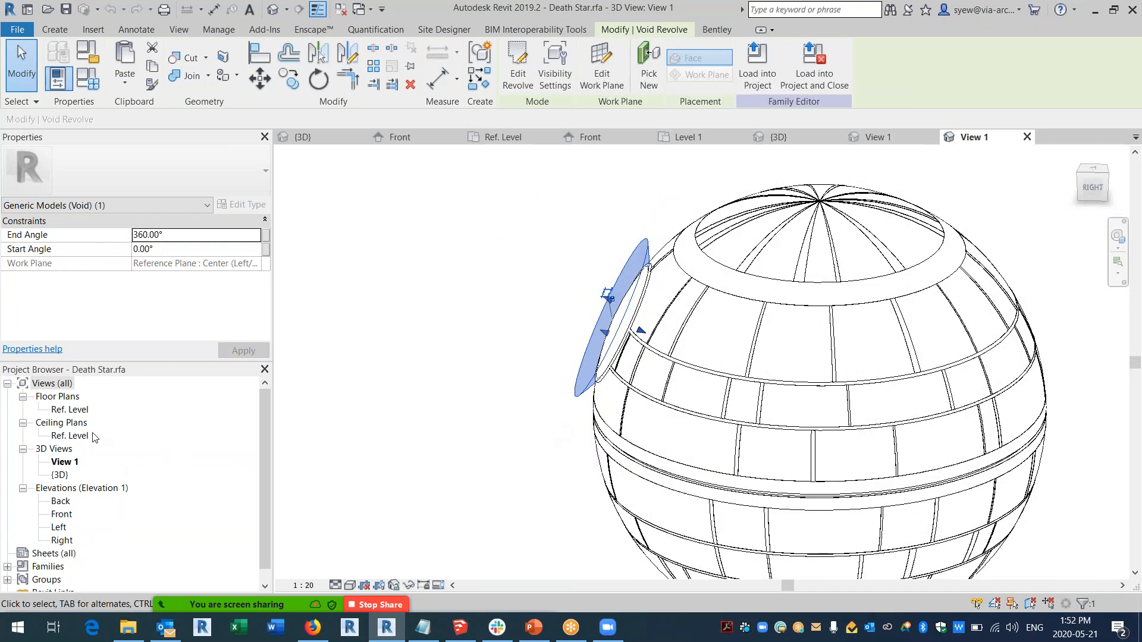
middle_click_drag(798, 436, 635, 367)
Temporarily hide the edge revolves that form the horizontal bands around the Death Star.
left_click(771, 433)
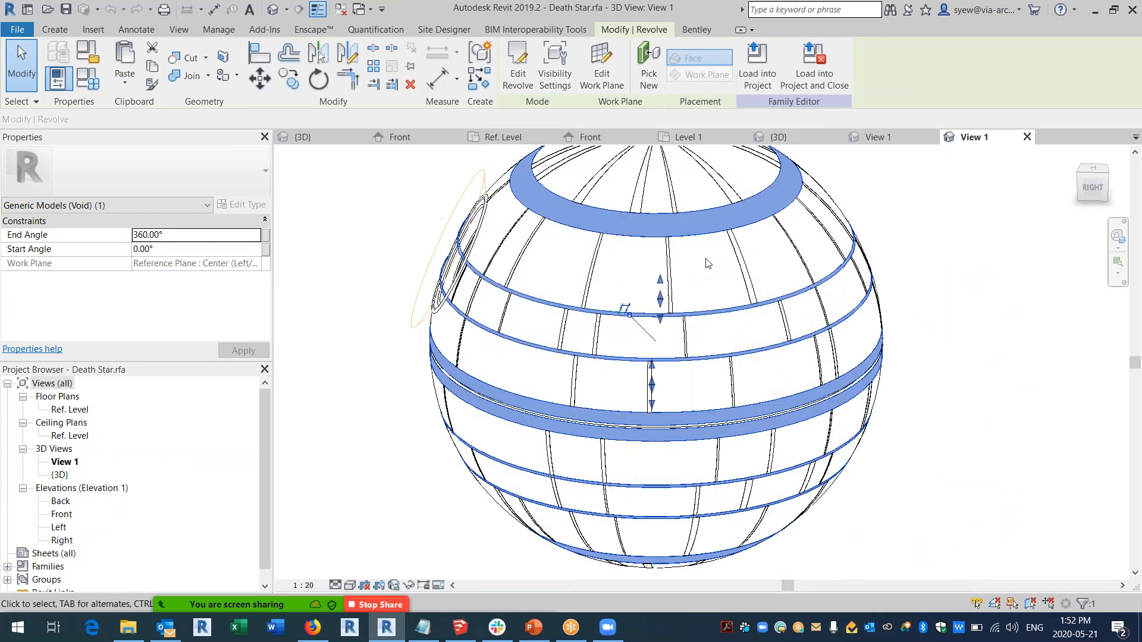
left_click(406, 587)
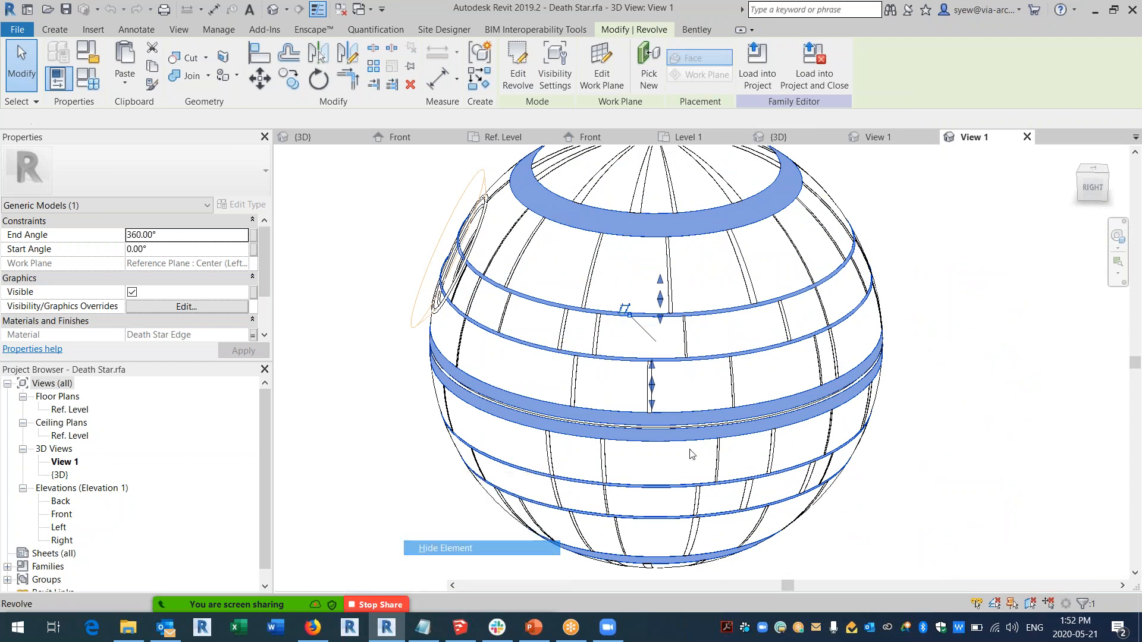
left_click(443, 545)
left_click(698, 315)
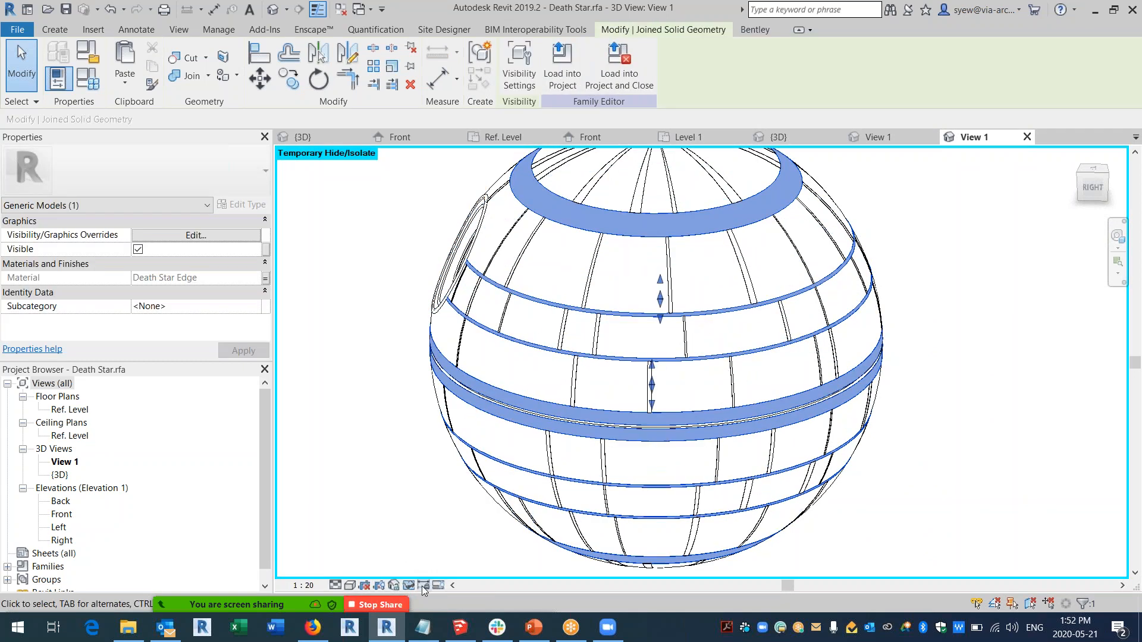
left_click(409, 586)
left_click(421, 547)
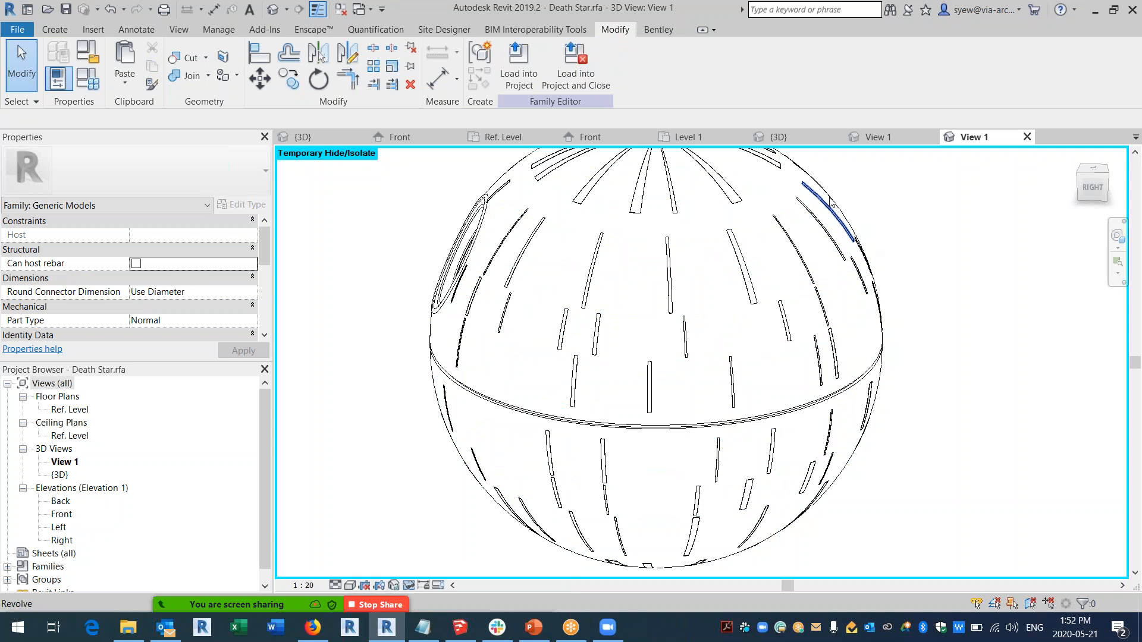
Open the Death Star core's revolve profile for editing and measure its arc with a radial dimension.
left_click(779, 183)
left_click(518, 67)
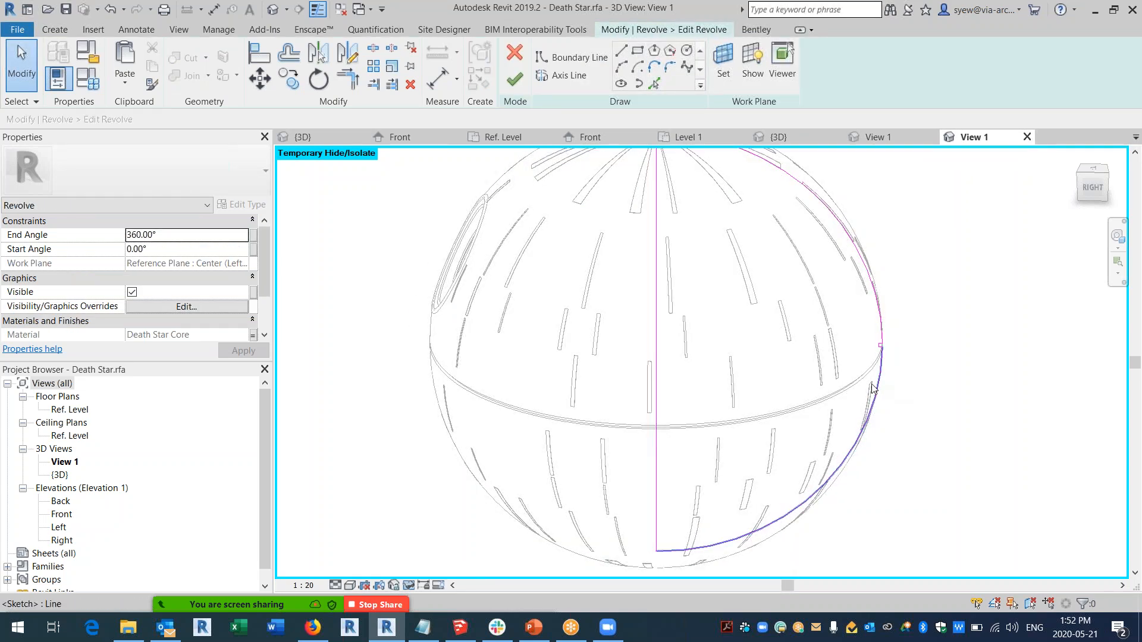
middle_click_drag(871, 385, 866, 383)
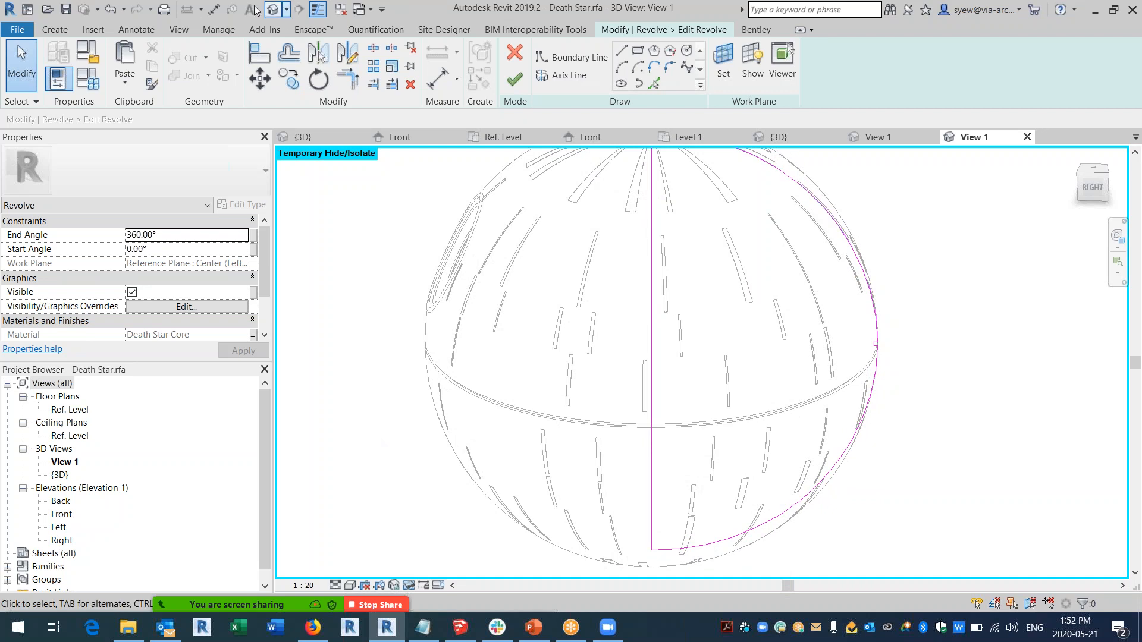
key("d")
key("i")
scroll(717, 214, "up", 3)
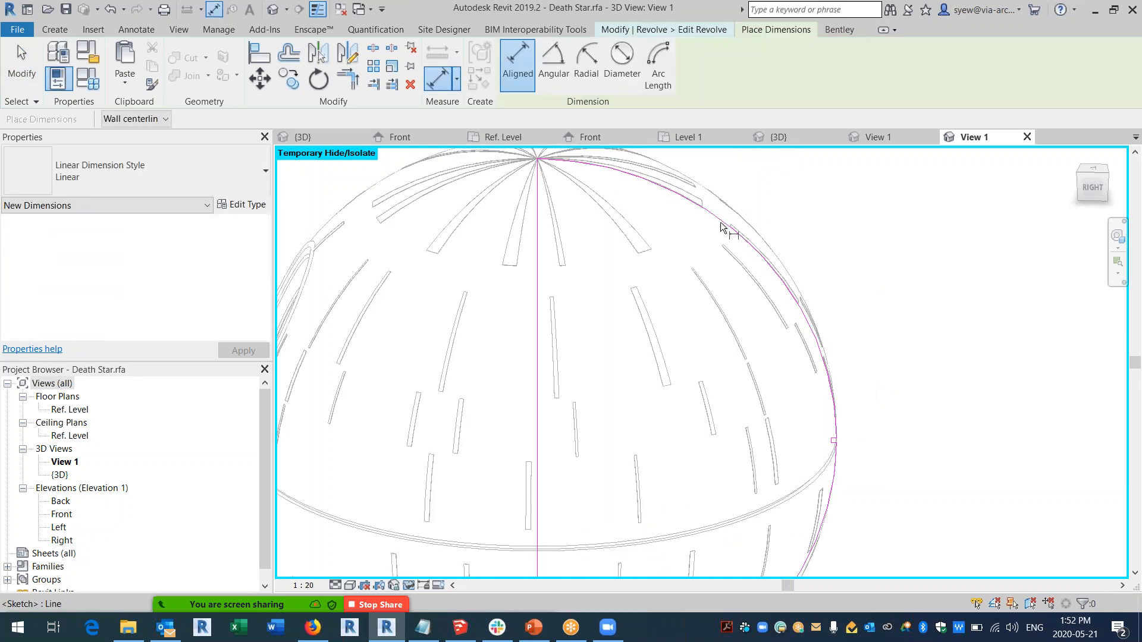
scroll(720, 196, "up", 3)
scroll(674, 172, "up", 2)
left_click(586, 65)
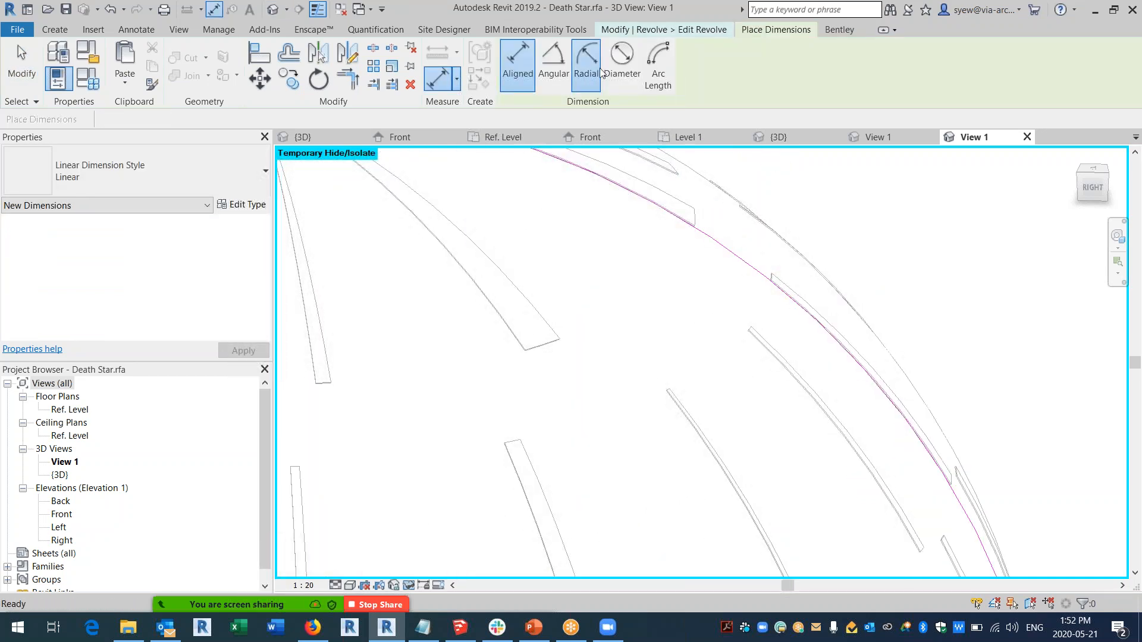
scroll(684, 345, "down", 3)
scroll(625, 387, "up", 5)
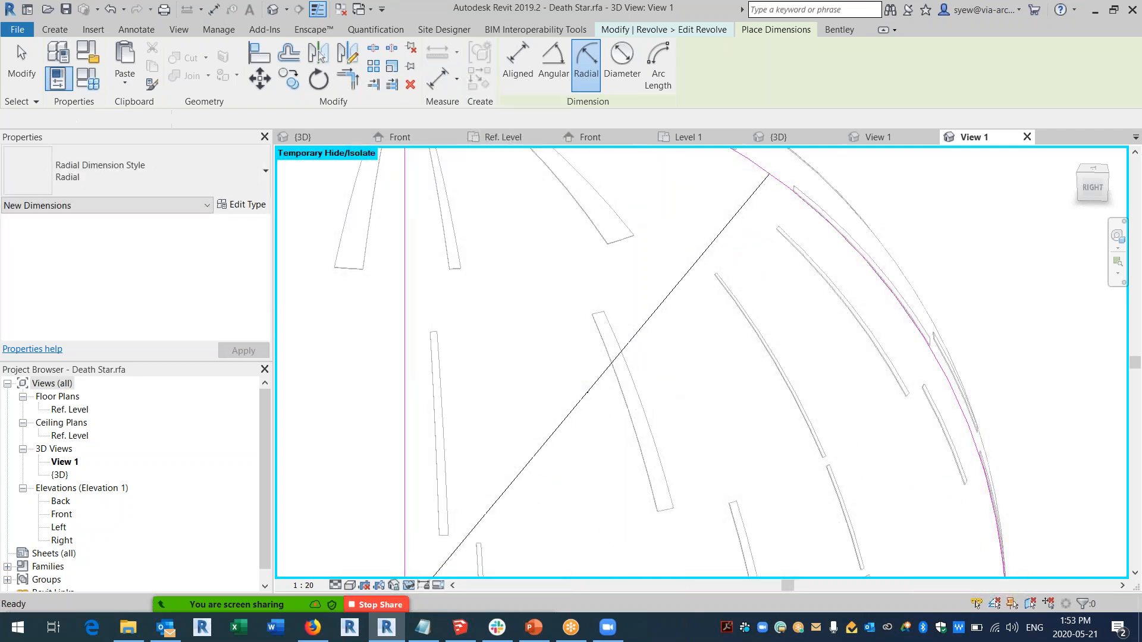
key("Escape")
key("Escape")
scroll(516, 392, "up", 6)
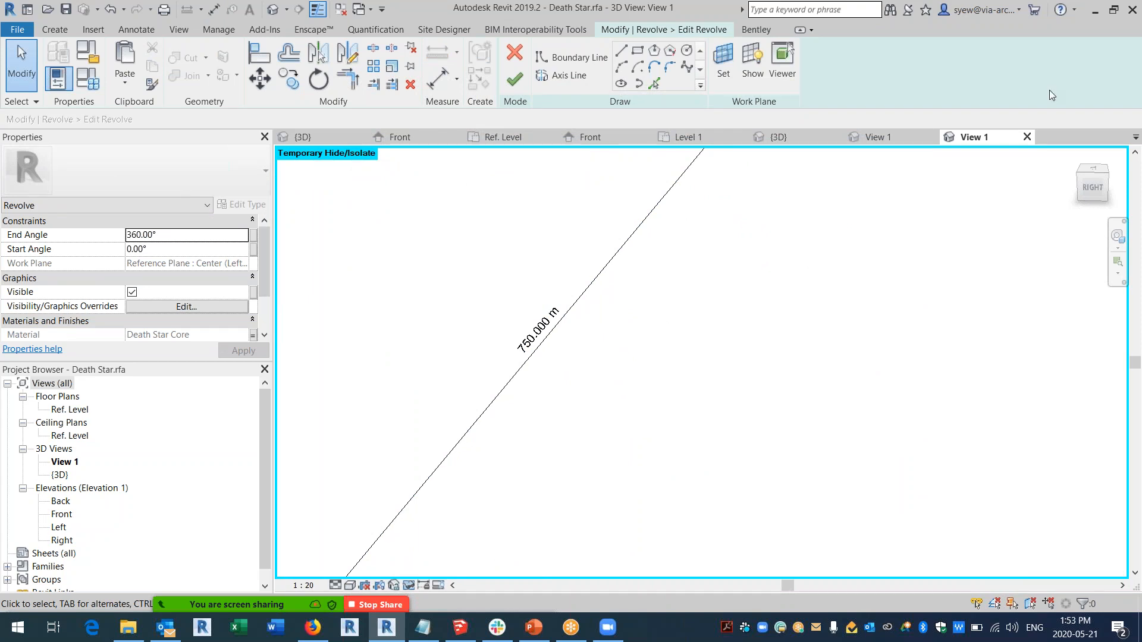
Close the Death Star family's 3D view and centre the whole Death Star in the Space Frontier 2019 3D view.
left_click(1027, 136)
left_click(604, 314)
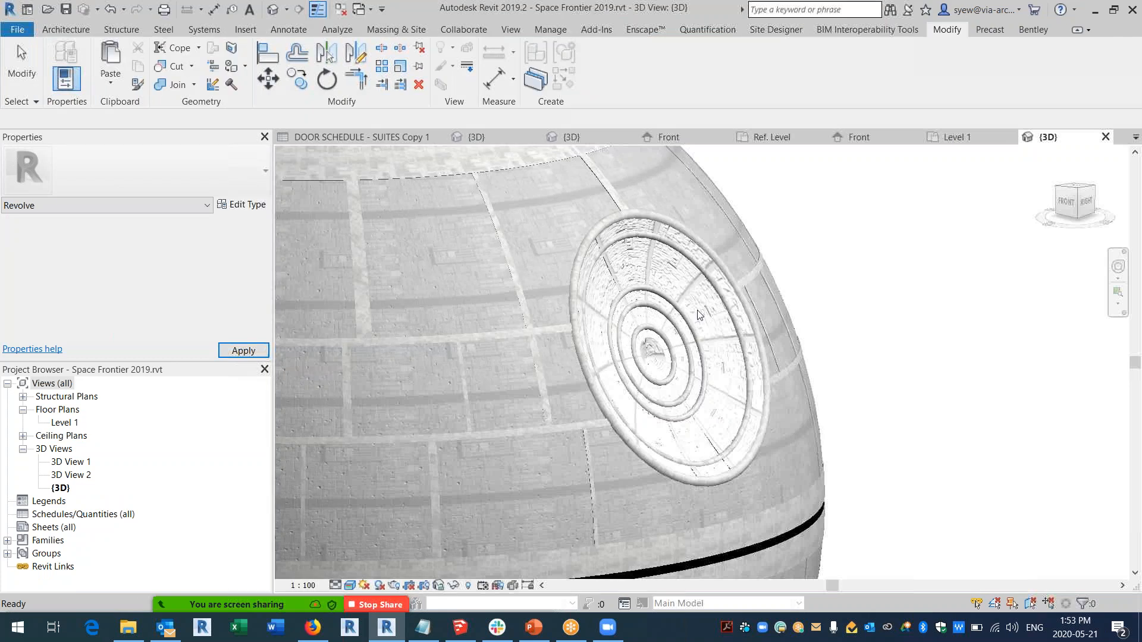
scroll(487, 315, "down", 1)
middle_click_drag(487, 315, 820, 267)
middle_click_drag(660, 364, 800, 302)
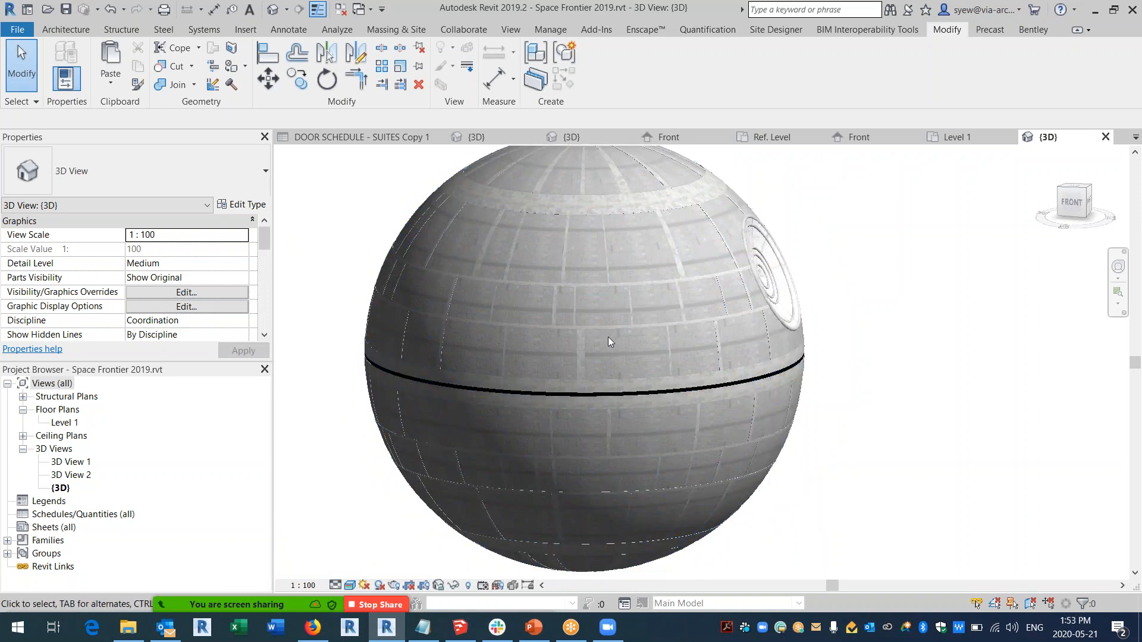
Examine the Death Star, the Earth globe and the space around them from several angles.
scroll(459, 349, "down", 6)
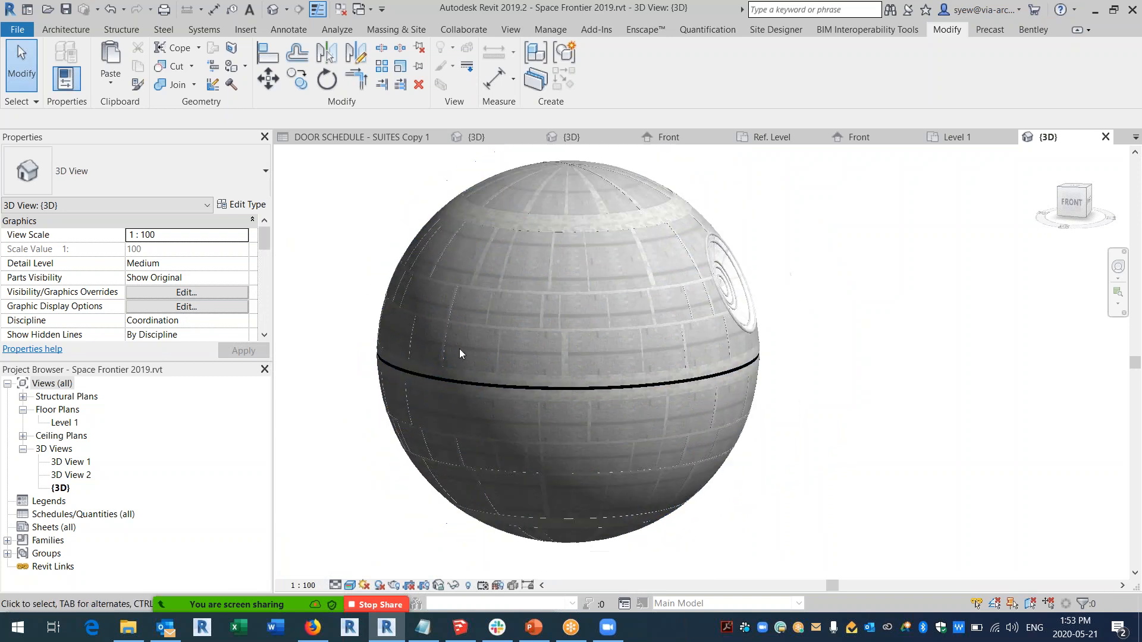
middle_click_drag(550, 403, 512, 387, "shift")
middle_click_drag(935, 423, 821, 447)
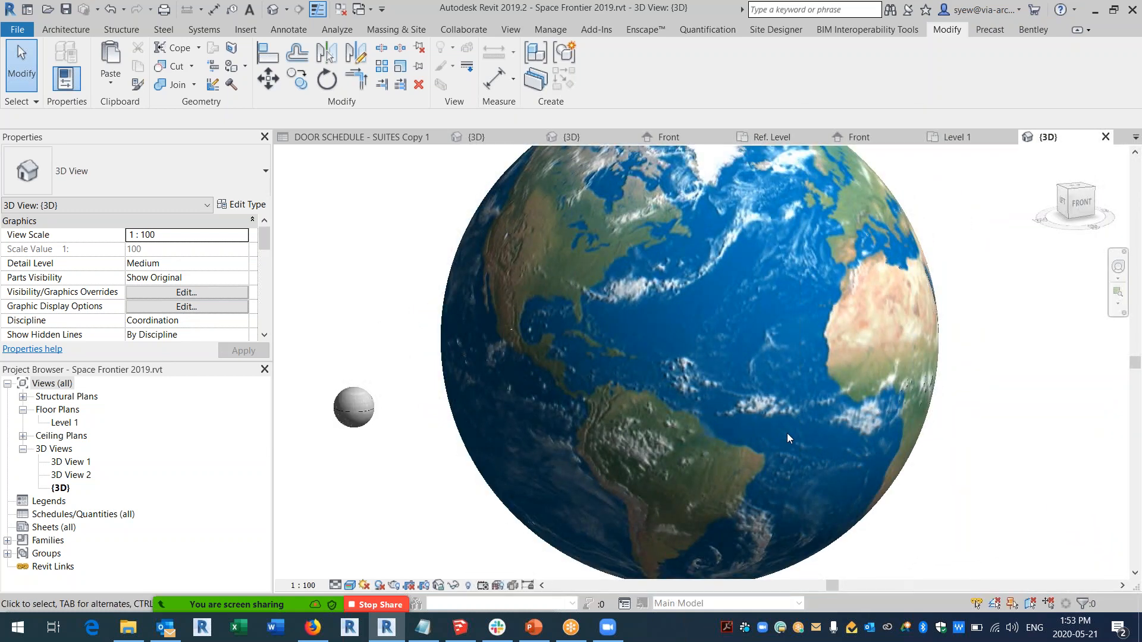
scroll(356, 225, "up", 3)
middle_click_drag(572, 342, 820, 306)
middle_click_drag(809, 306, 898, 359, "shift")
scroll(854, 354, "up", 10)
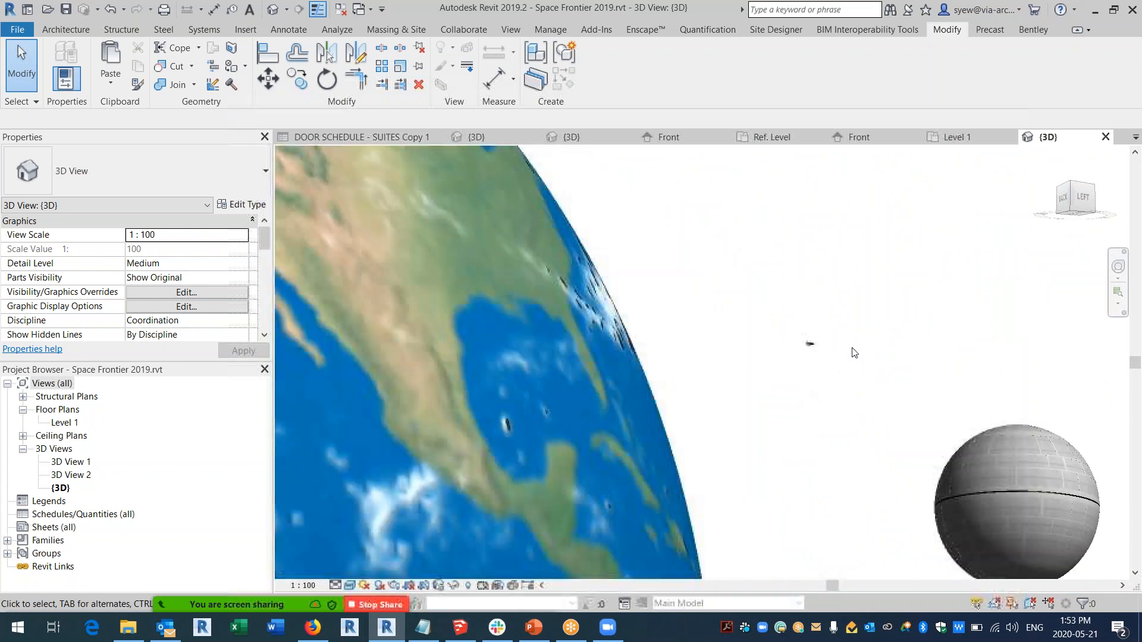
scroll(699, 354, "up", 2)
middle_click_drag(819, 350, 546, 315, "shift")
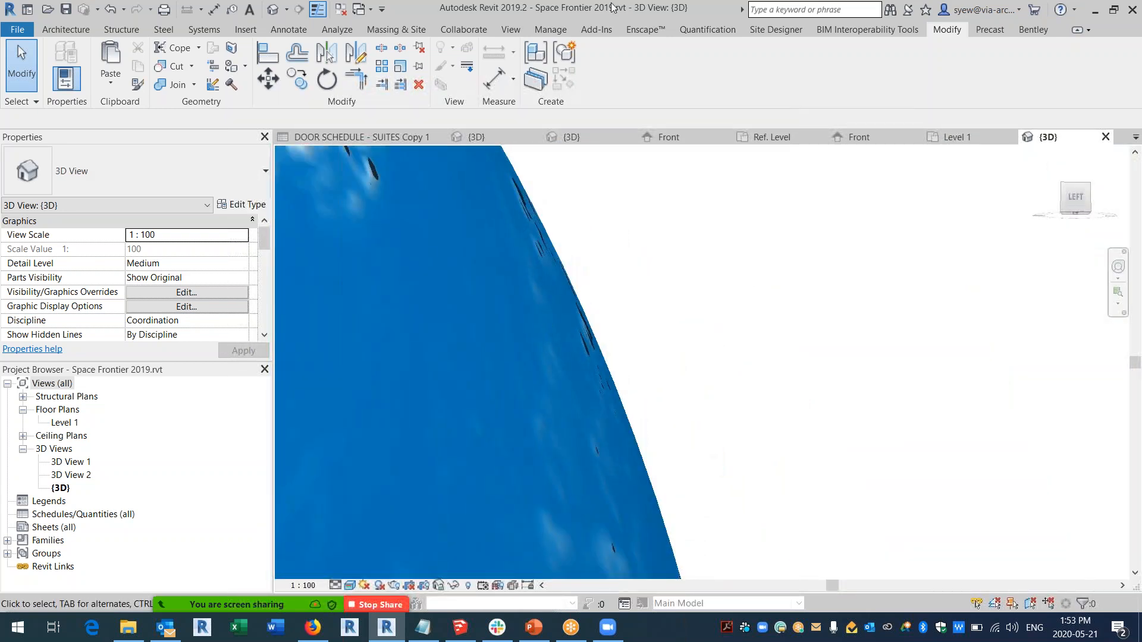
left_click(646, 29)
left_click(18, 63)
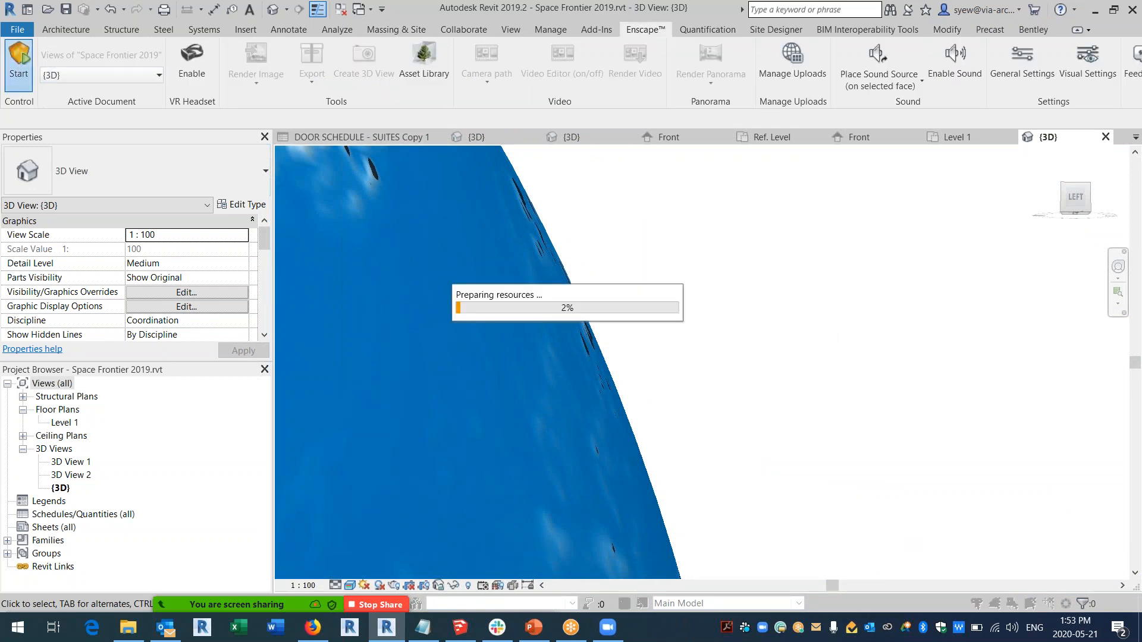
left_click(828, 176)
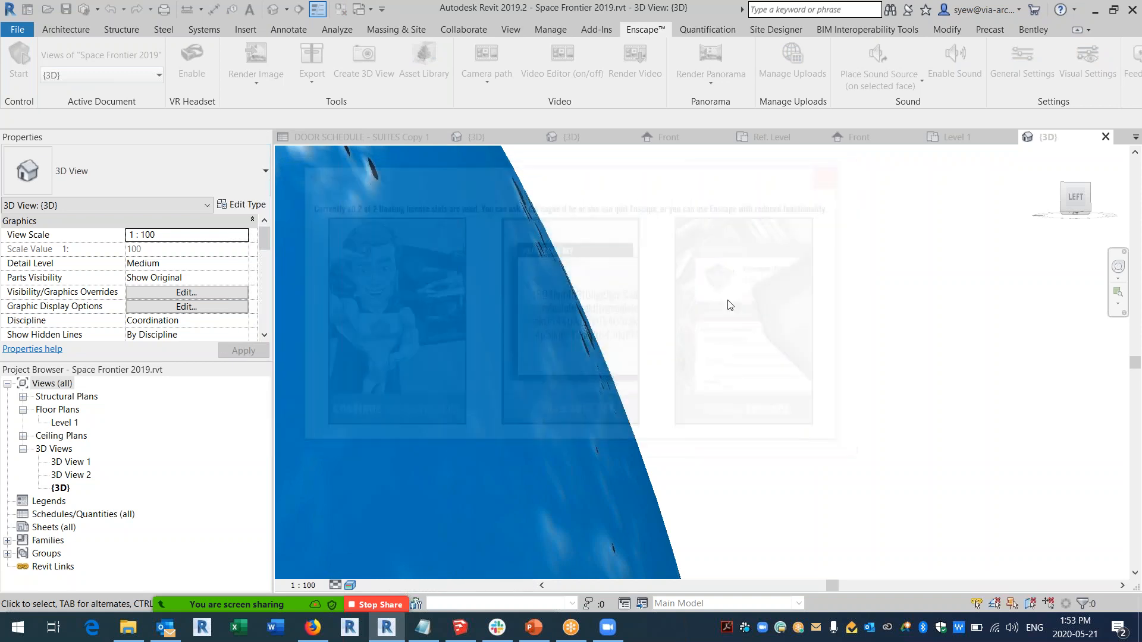
Try to launch Enscape__Space Frontier-earth.rvt.exe from the Desktop's content\Display folder in File Explorer.
left_click(128, 627)
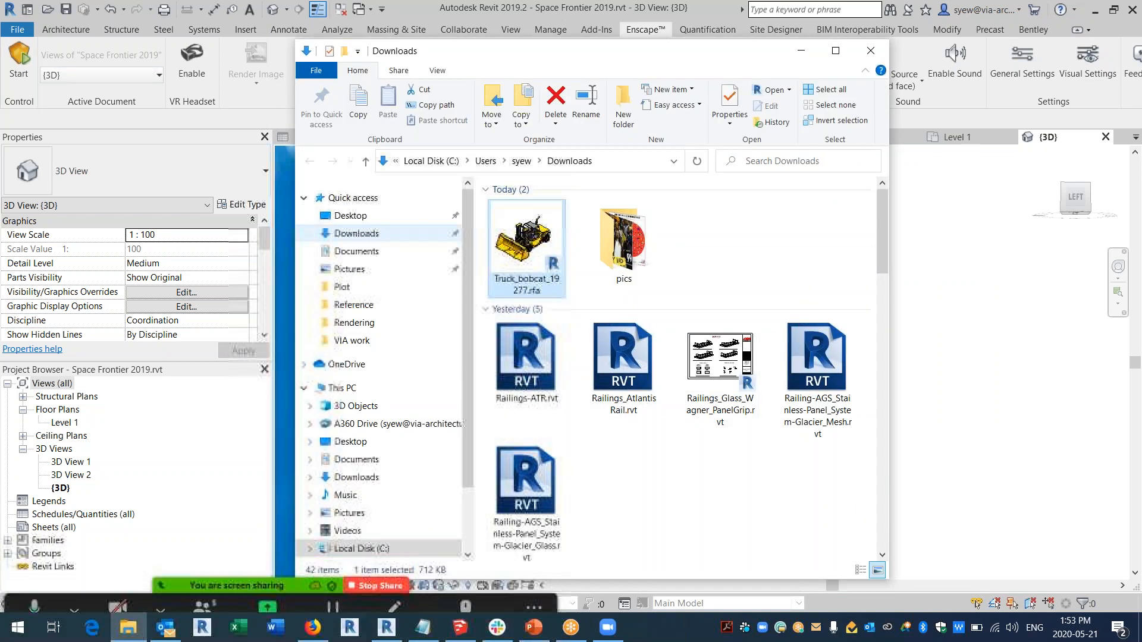
left_click(351, 216)
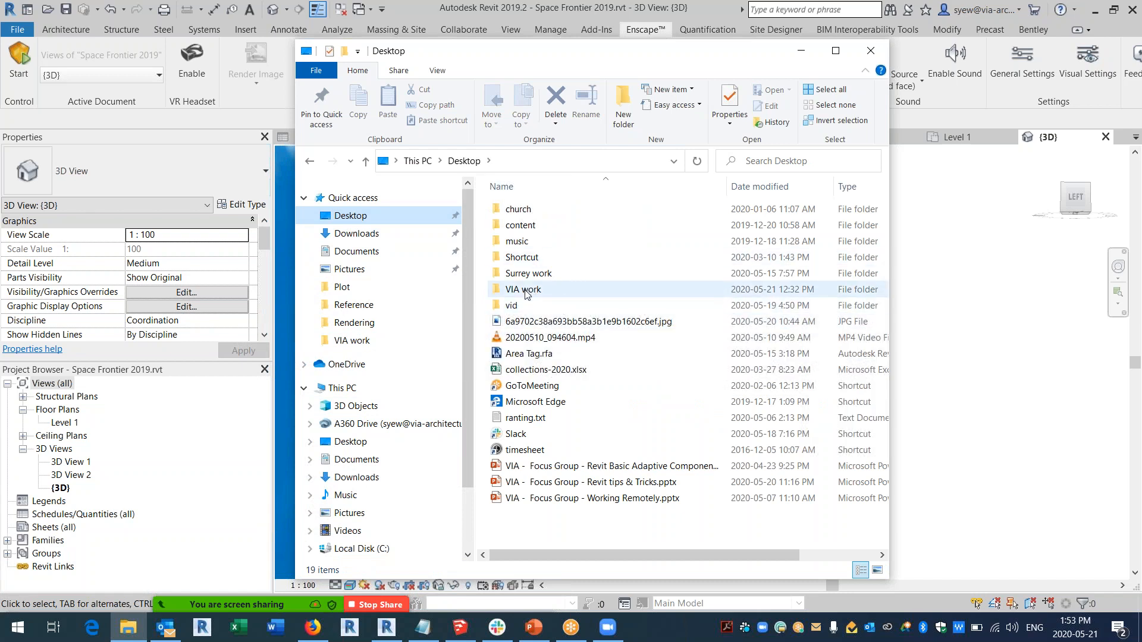
double_click(523, 226)
double_click(526, 241)
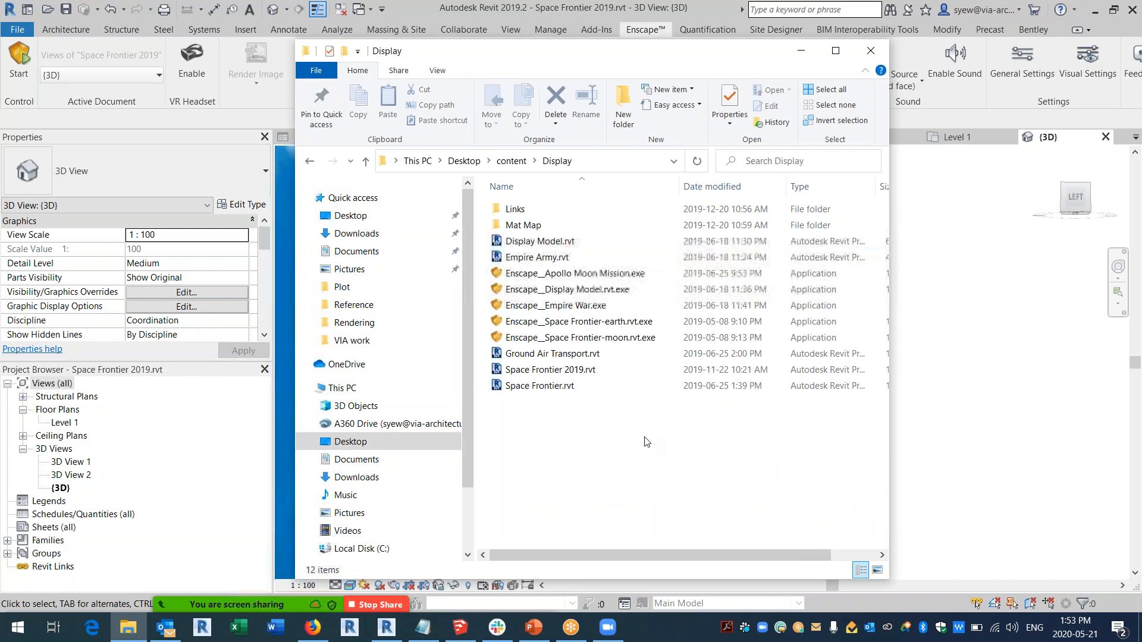
left_click(613, 323)
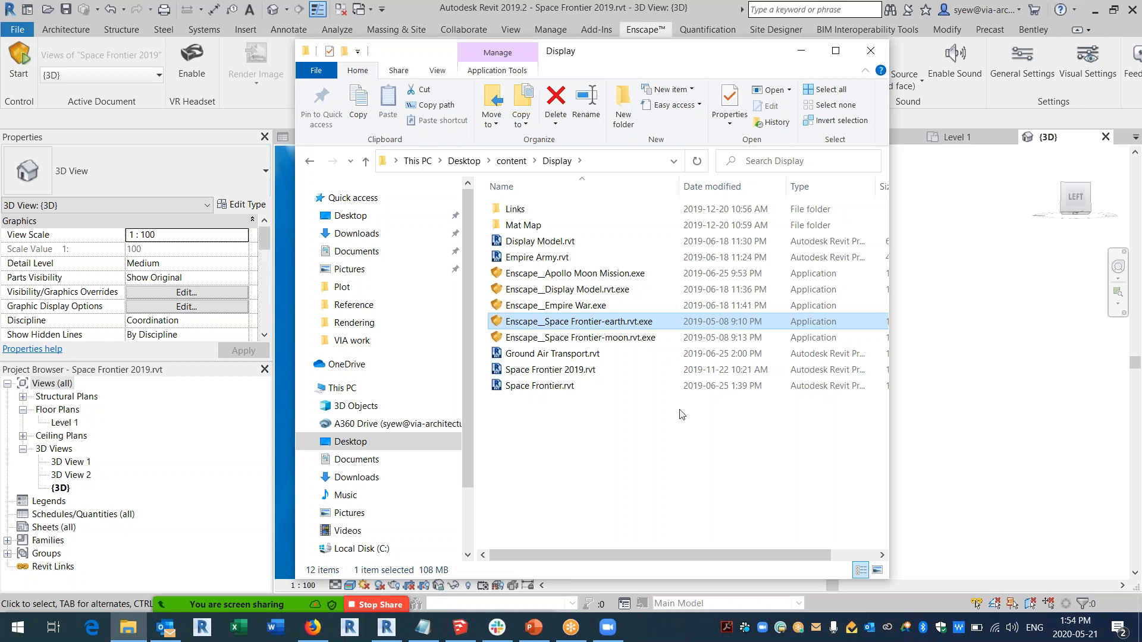
left_click(801, 50)
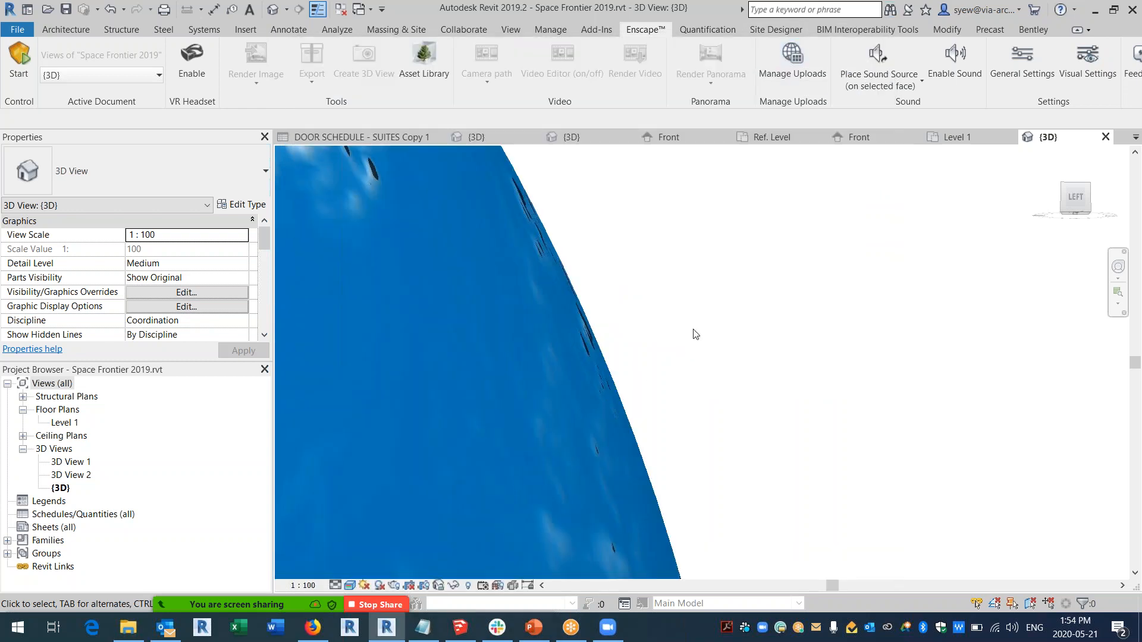
scroll(651, 377, "down", 5)
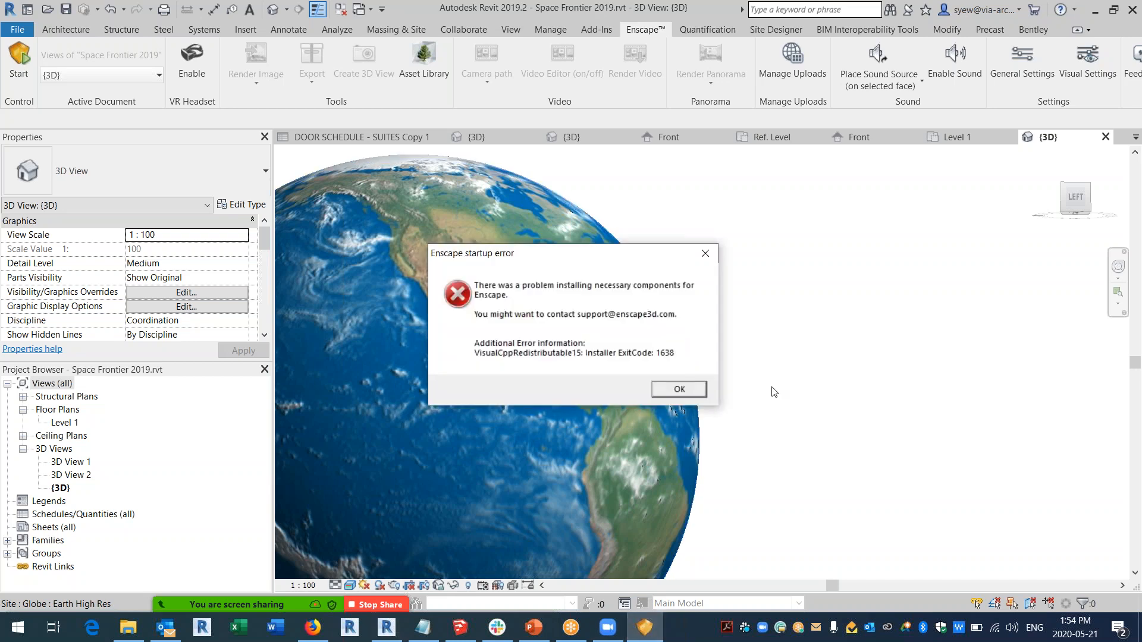
left_click(679, 389)
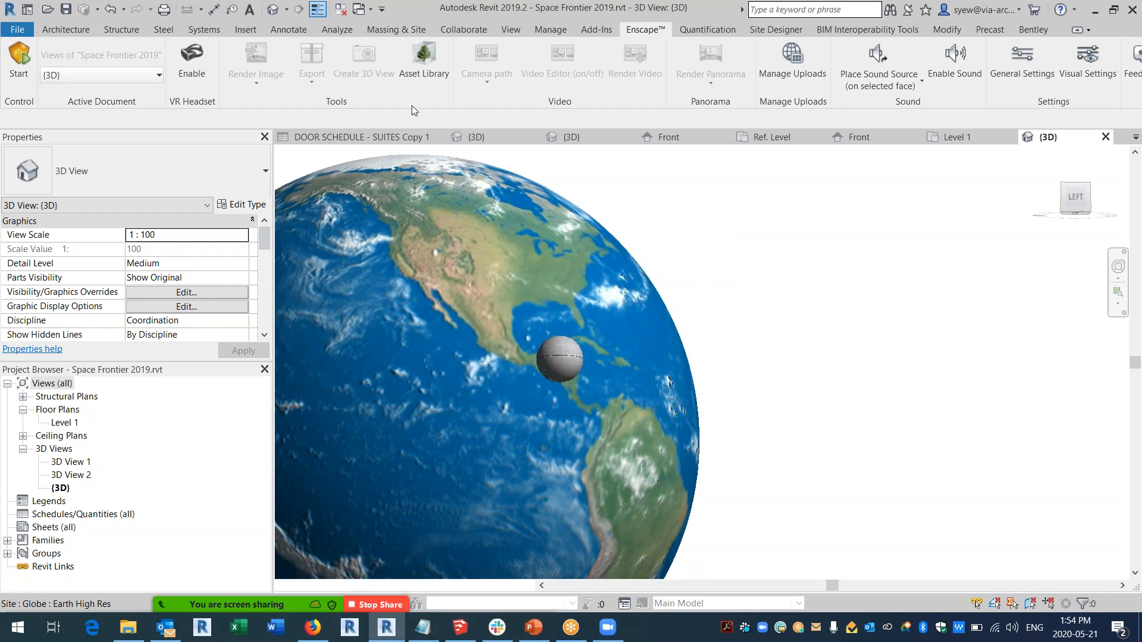
Start Enscape for the 3D view in restricted mode and bring the globe and Death Star closer.
left_click(18, 64)
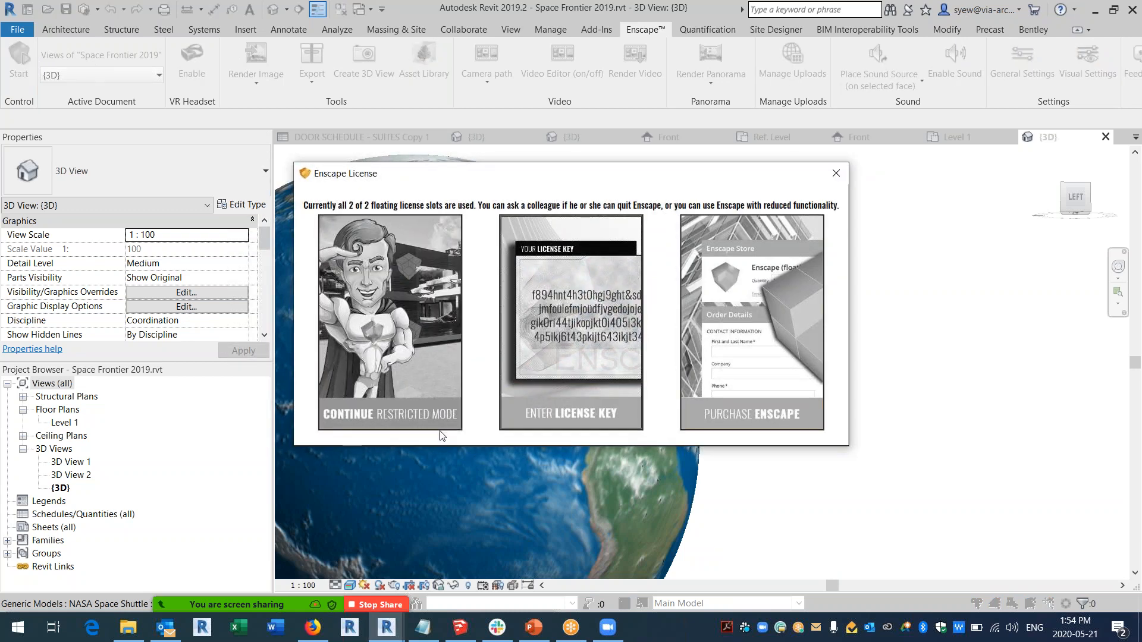
left_click(440, 424)
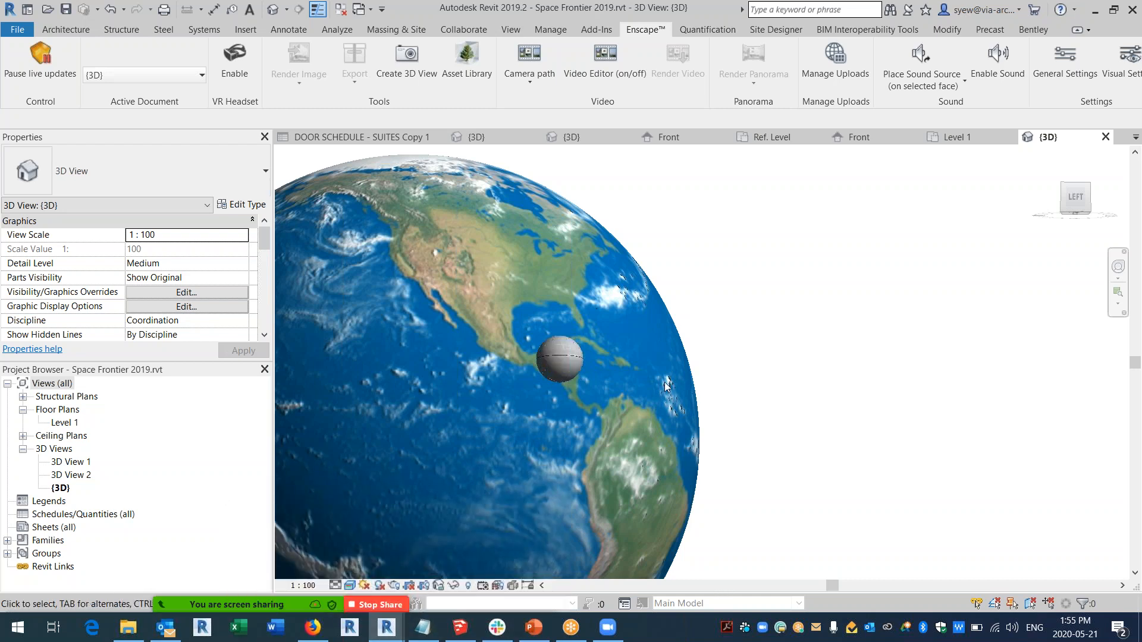
middle_click_drag(552, 493, 623, 473)
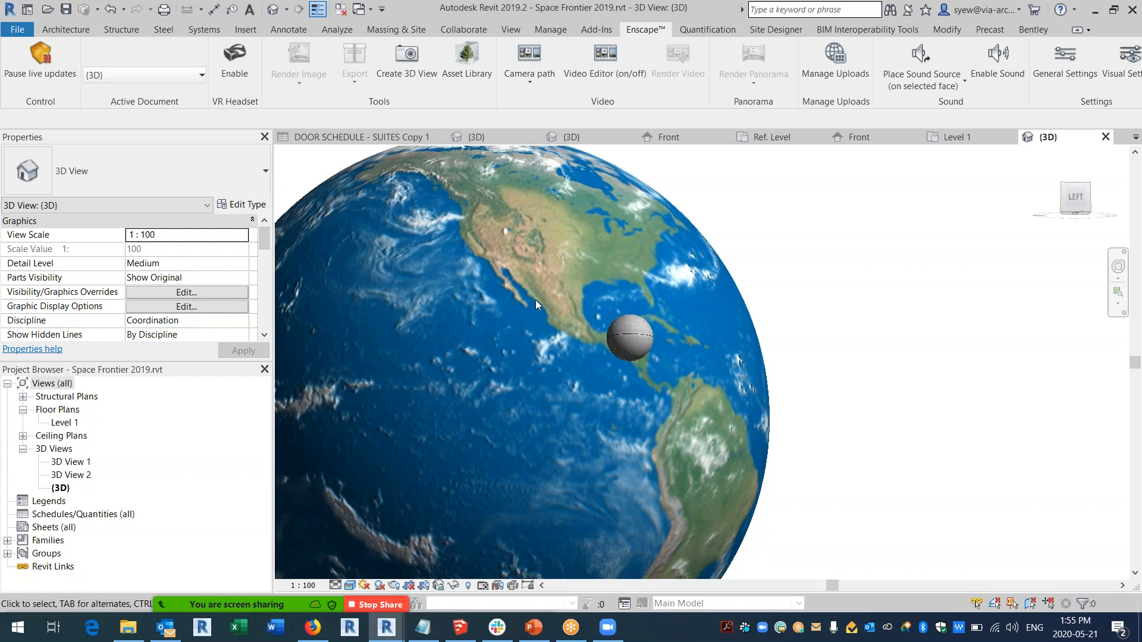
scroll(517, 270, "up", 4)
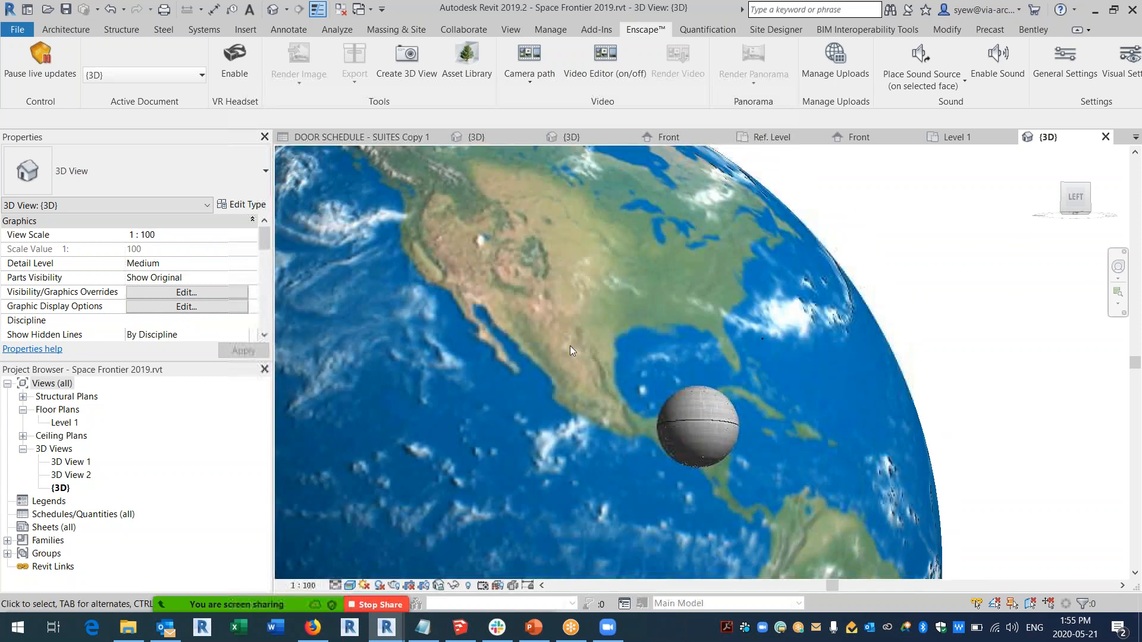
scroll(595, 262, "up", 3)
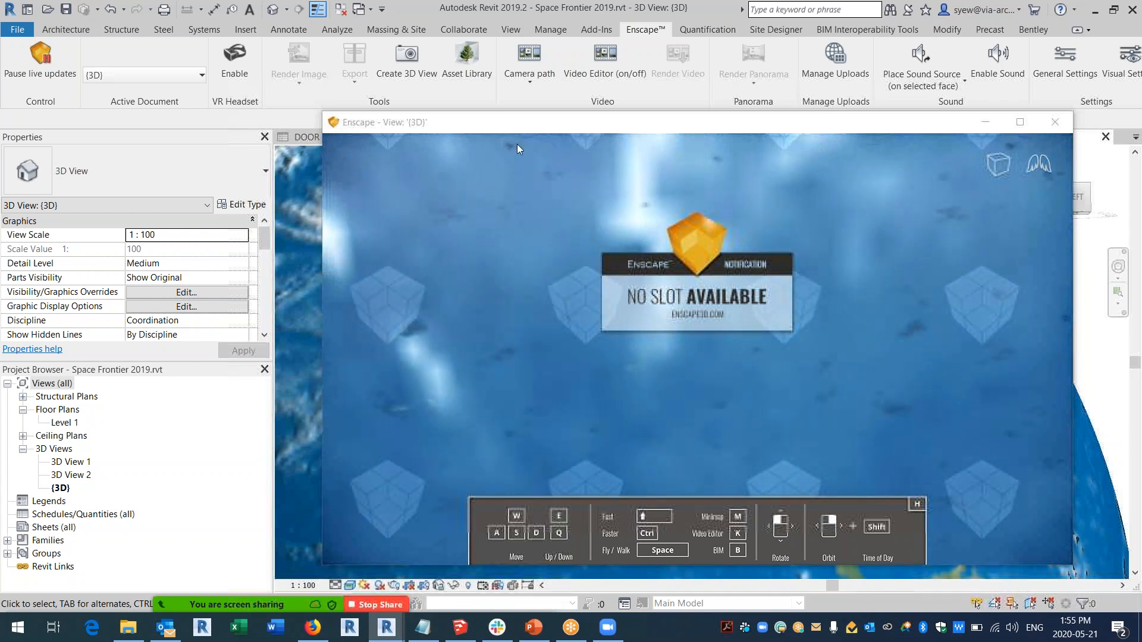
Set the horizon source in Enscape's atmosphere settings to Skybox.
left_click(1075, 73)
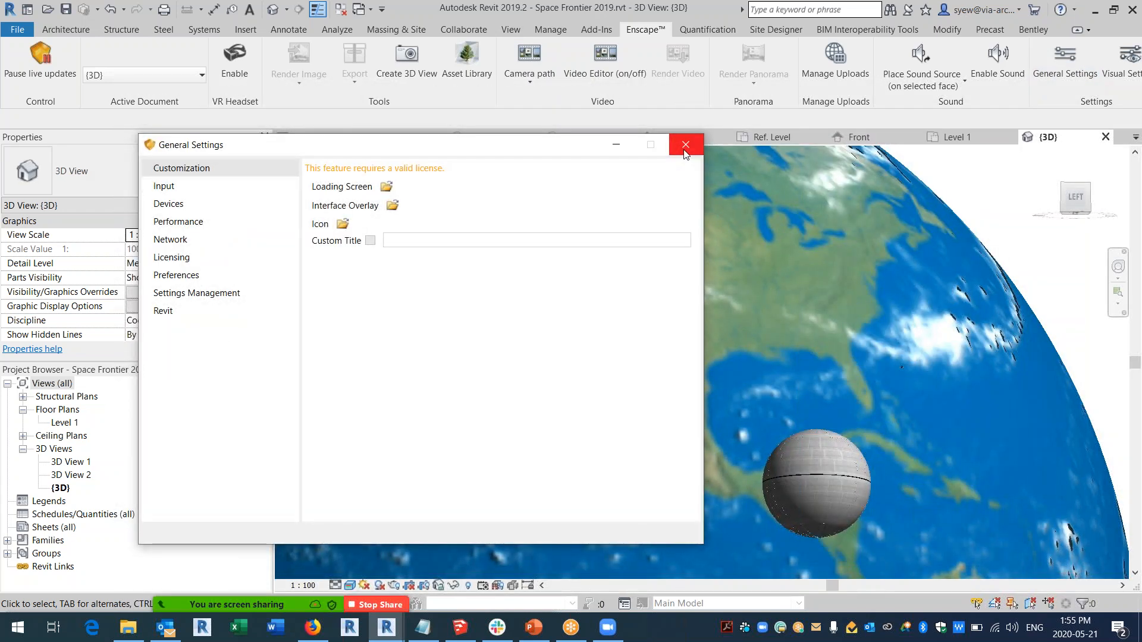
left_click(1130, 54)
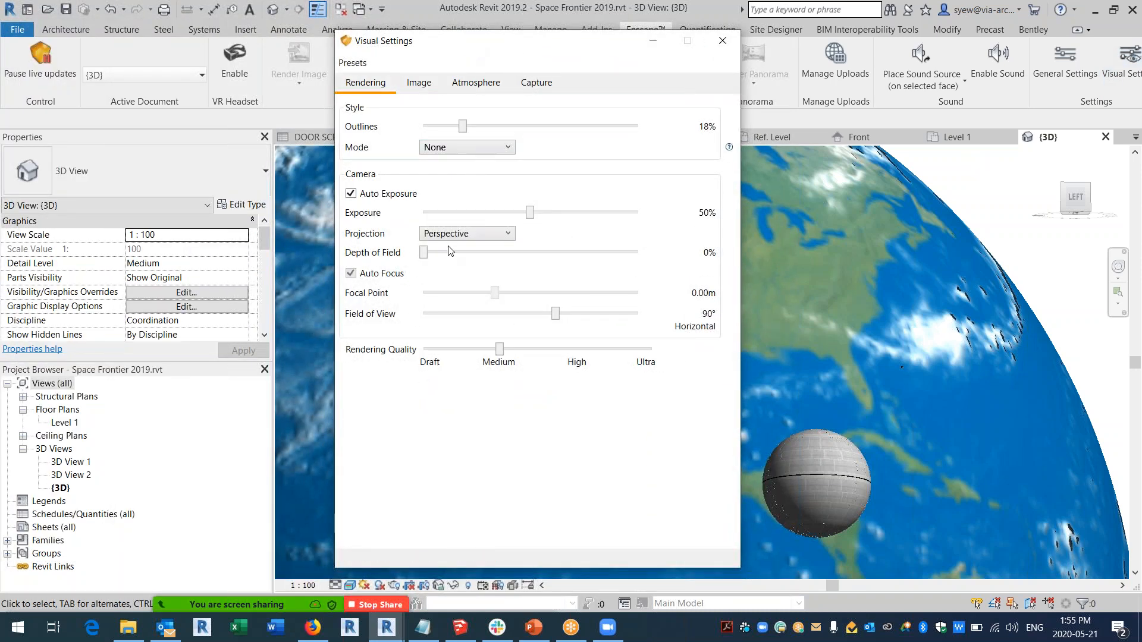
left_click(419, 82)
left_click(385, 85)
left_click(463, 85)
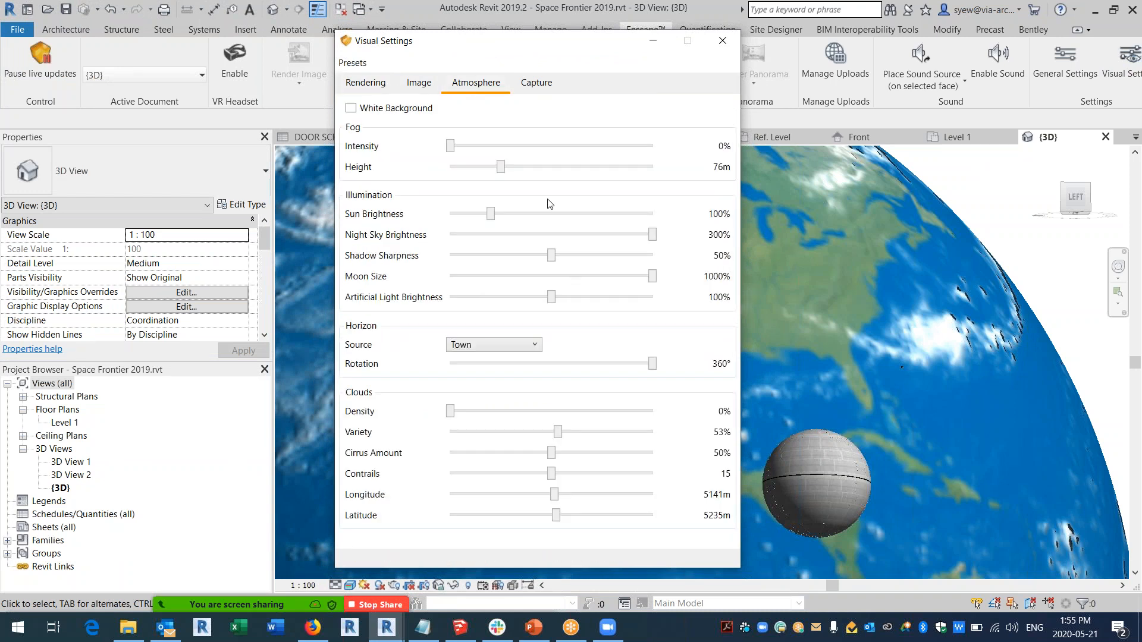
left_click(500, 348)
left_click(500, 348)
left_click(500, 348)
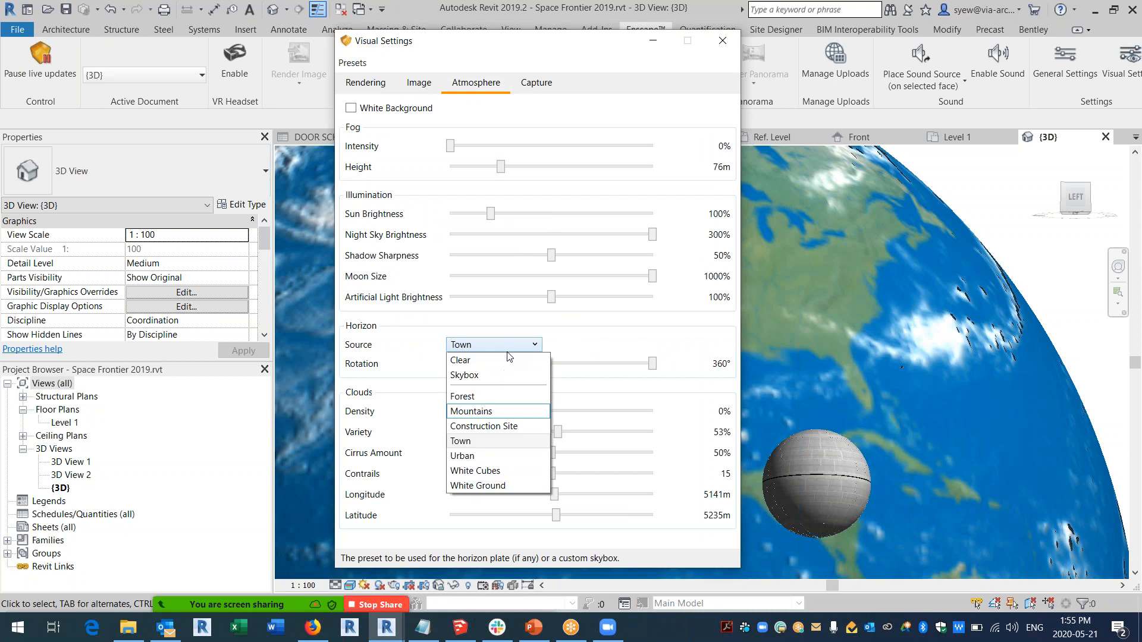
left_click(486, 377)
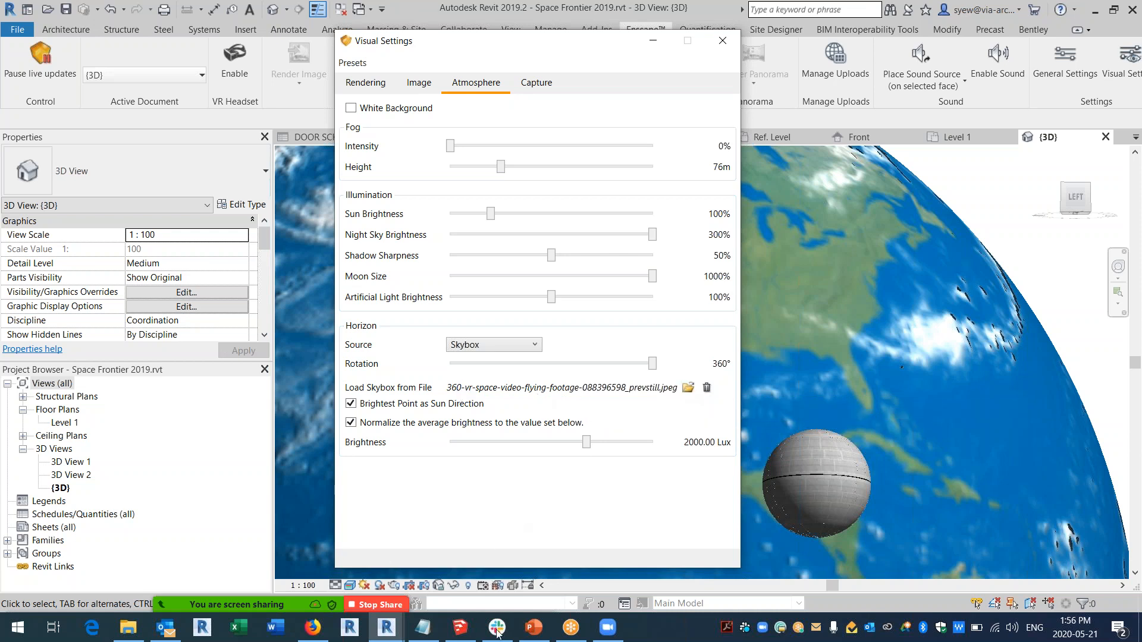
Switch to the Enscape render window, maximize it and rotate the camera to view the Earth globe against the starry skybox.
left_click(402, 638)
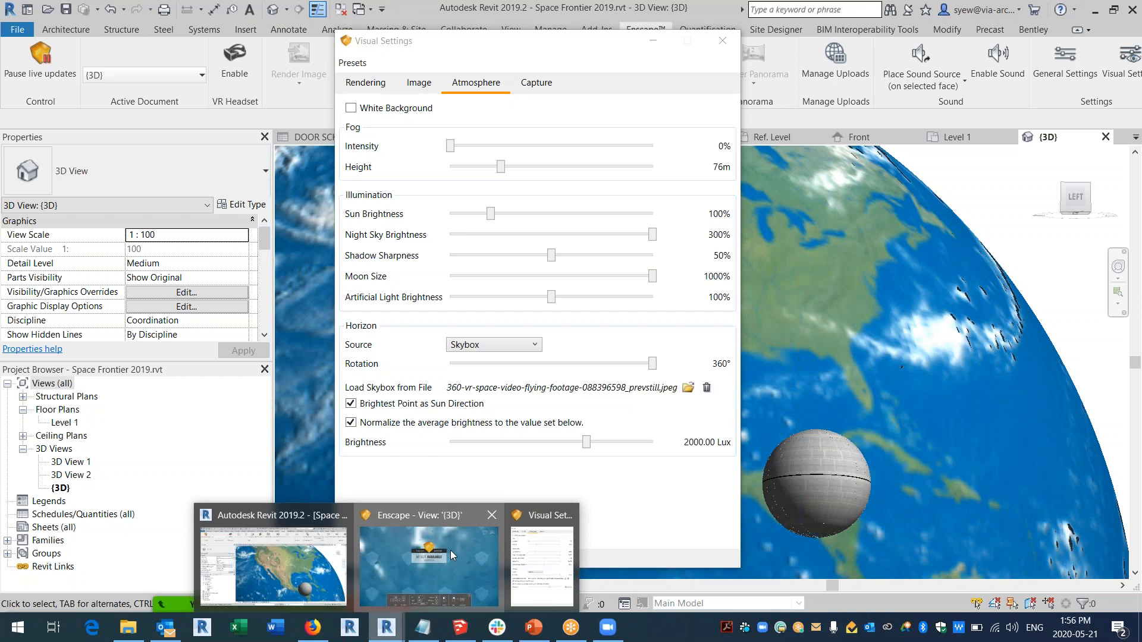
left_click(431, 556)
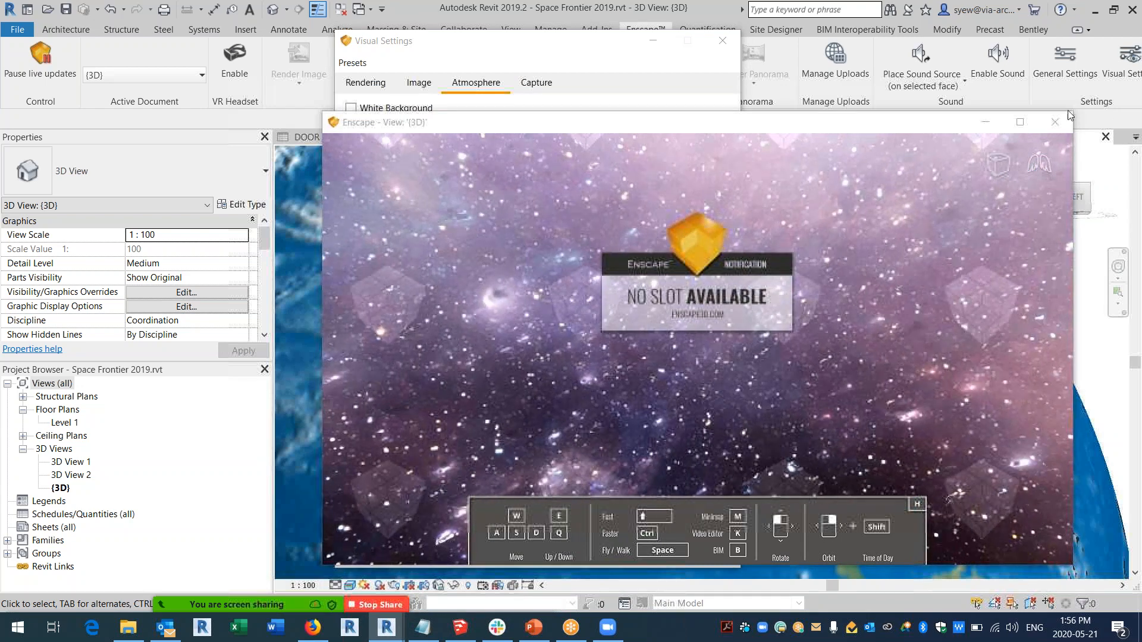
left_click(1022, 124)
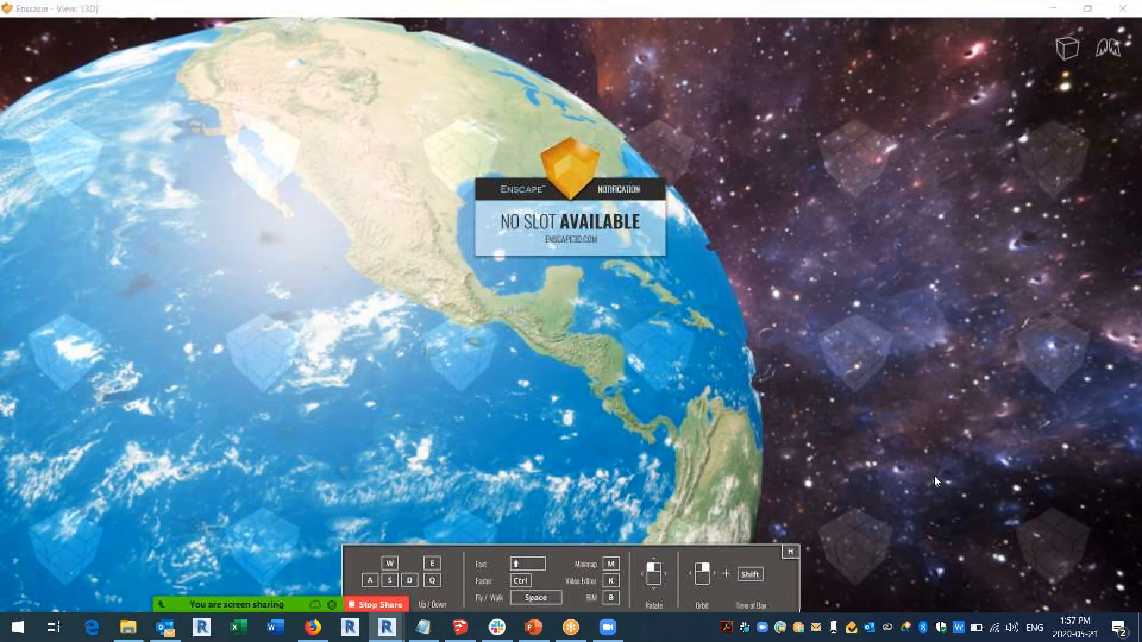
left_click_drag(773, 333, 714, 357)
left_click_drag(799, 472, 787, 473)
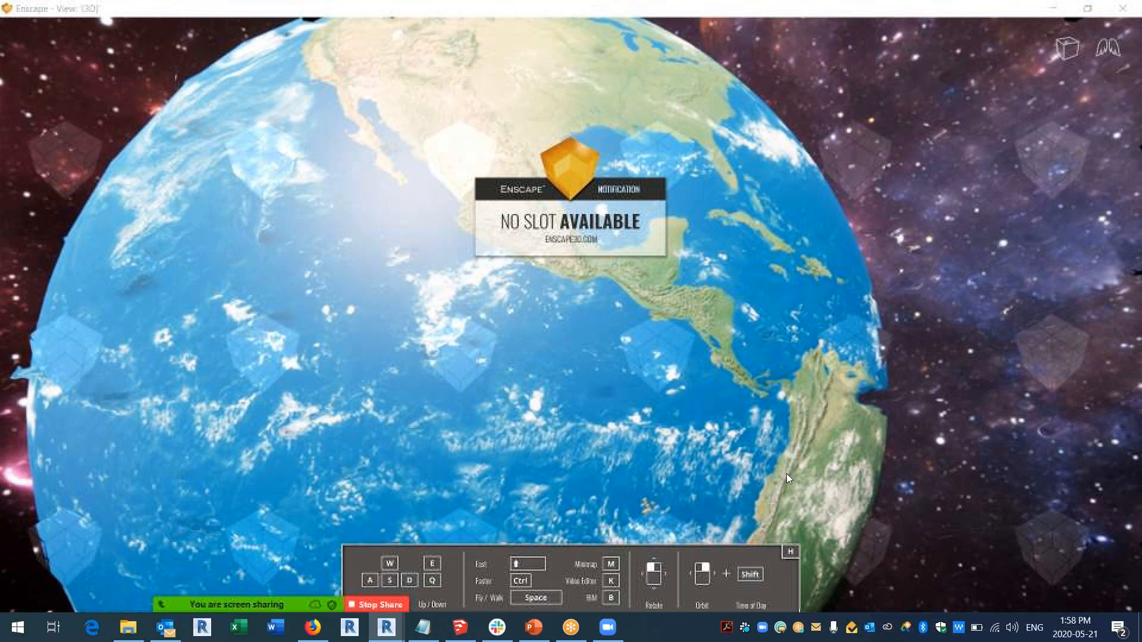